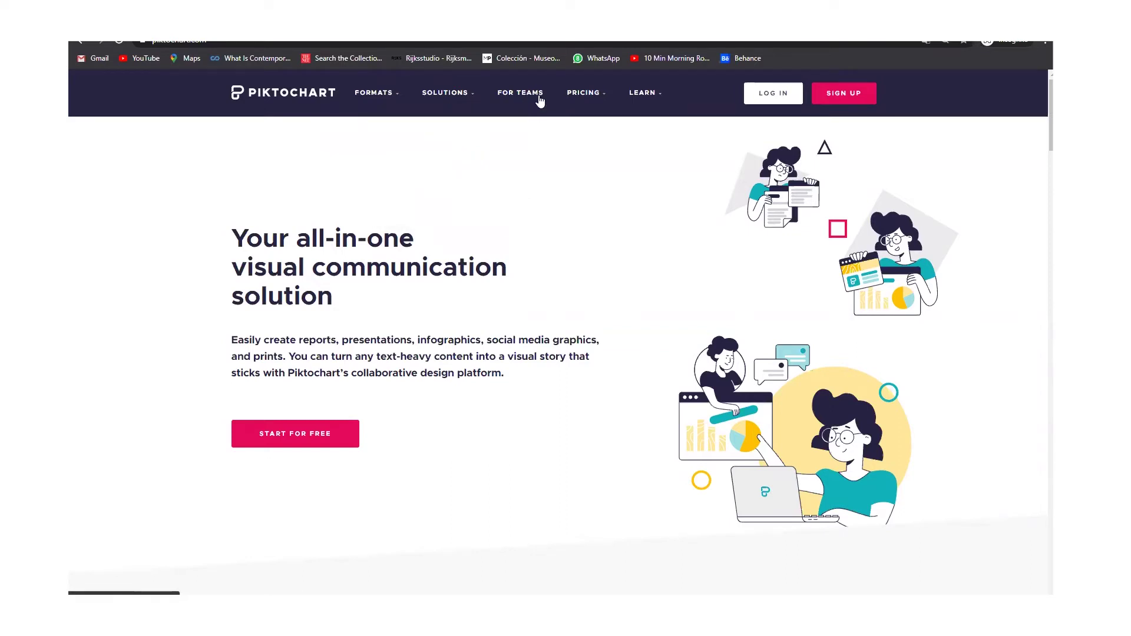
Check the Pricing and Learn options on the Piktochart site and switch to the browser window with the signed-in account
{"action": "mouse_move", "coordinate": [570, 98]}
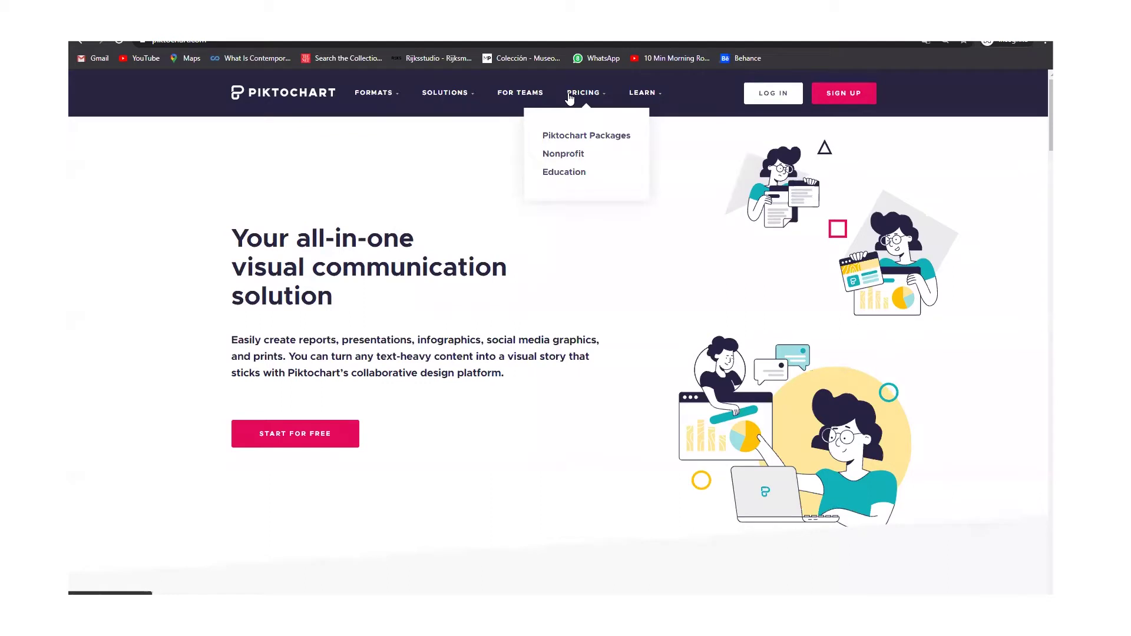
{"action": "mouse_move", "coordinate": [642, 97]}
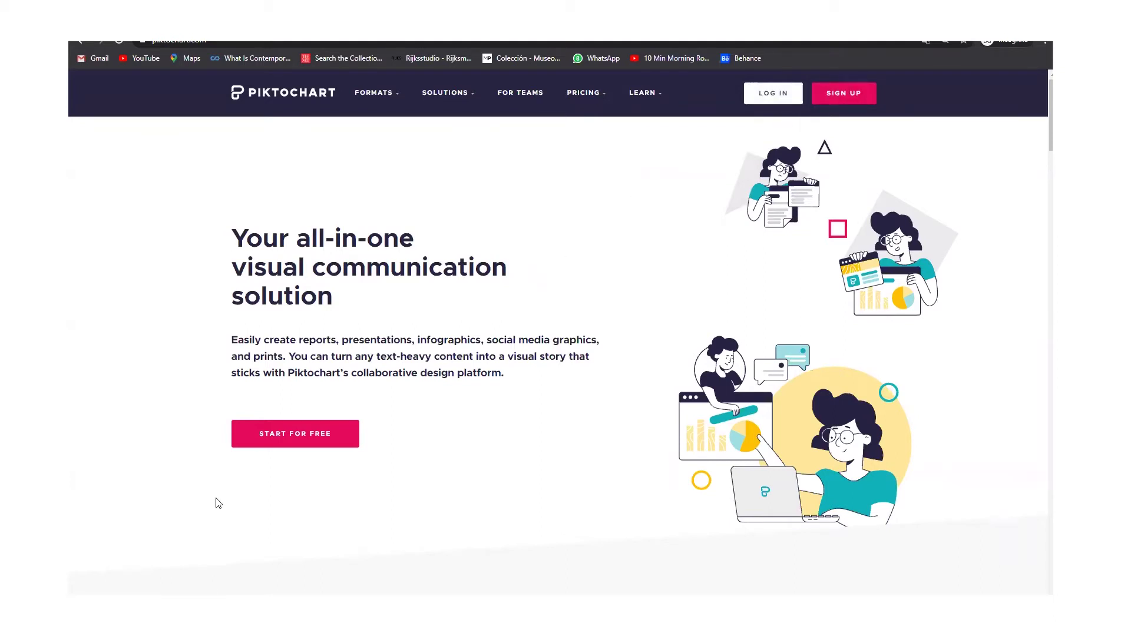
{"action": "mouse_move", "coordinate": [194, 601]}
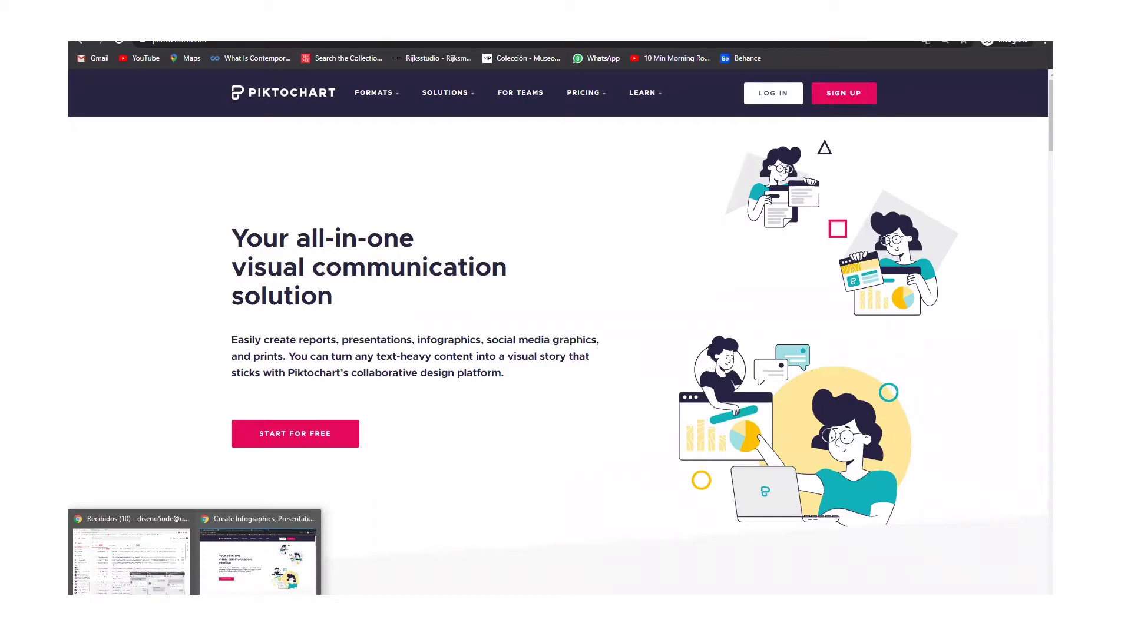
{"action": "mouse_move", "coordinate": [160, 566]}
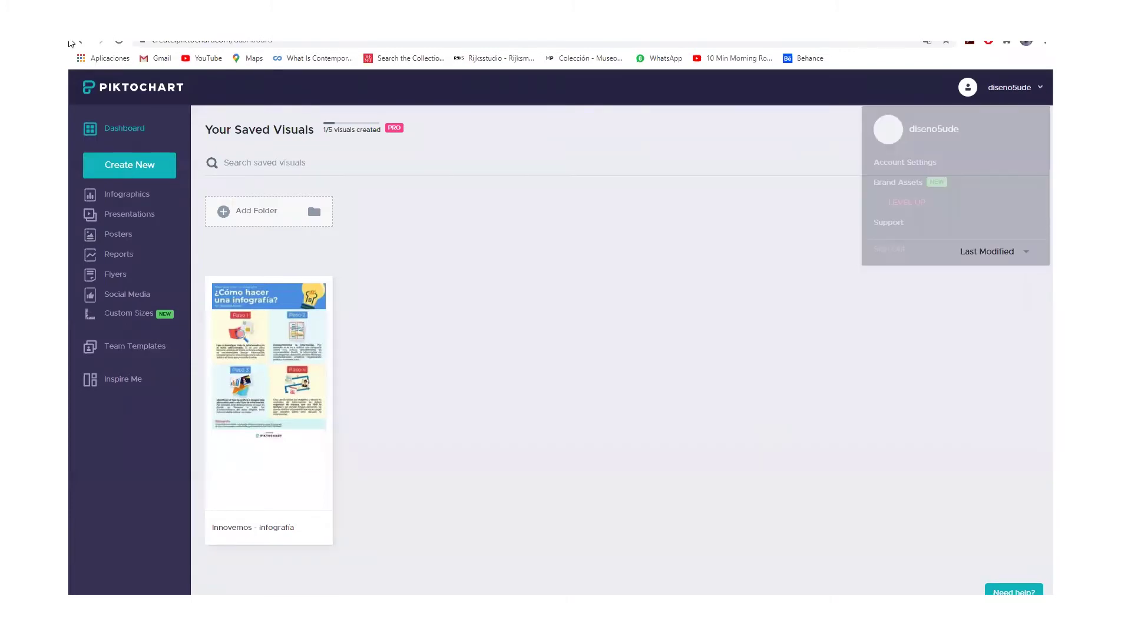
Examine the account options, the saved visuals with their usage allowance, and the sorting choices on the dashboard
{"action": "mouse_move", "coordinate": [1031, 99]}
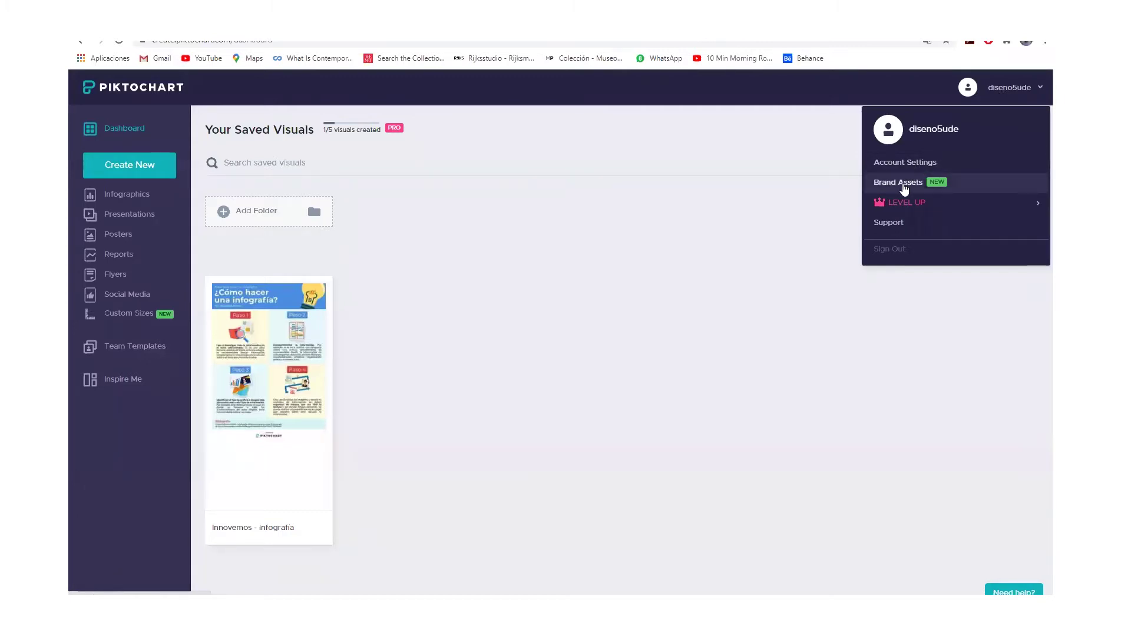
{"action": "mouse_move", "coordinate": [894, 209]}
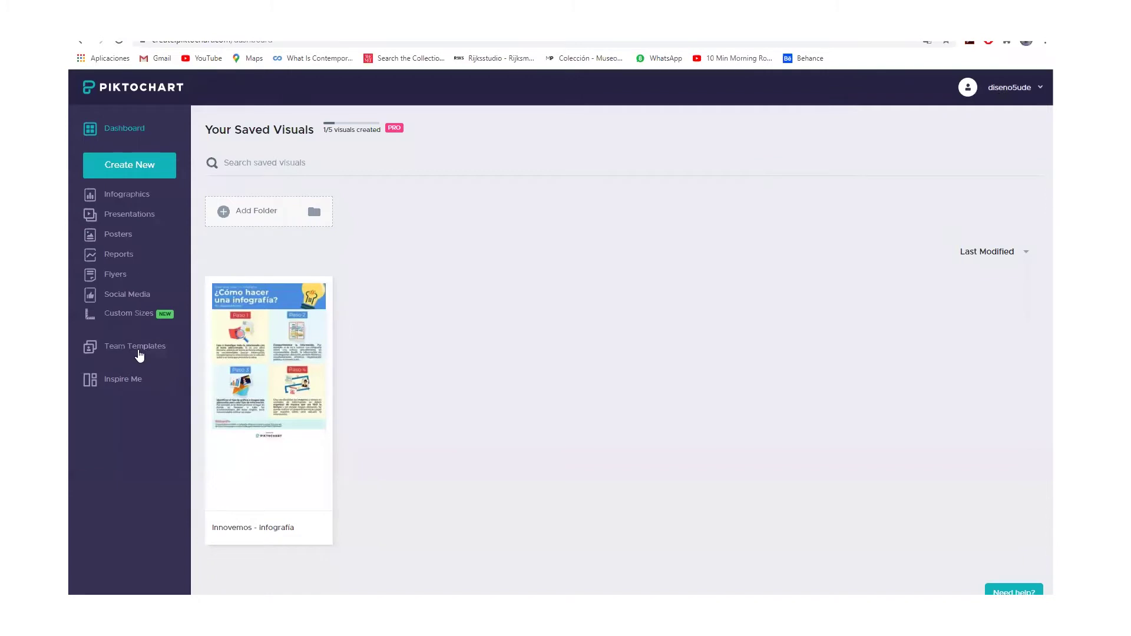
{"action": "mouse_move", "coordinate": [270, 437]}
{"action": "mouse_move", "coordinate": [292, 407]}
{"action": "mouse_move", "coordinate": [323, 135]}
{"action": "left_mouse_down"}
{"action": "mouse_move", "coordinate": [377, 129]}
{"action": "mouse_move", "coordinate": [327, 129]}
{"action": "mouse_move", "coordinate": [337, 128]}
{"action": "left_mouse_up"}
{"action": "left_click", "coordinate": [366, 231]}
{"action": "left_click", "coordinate": [1026, 253]}
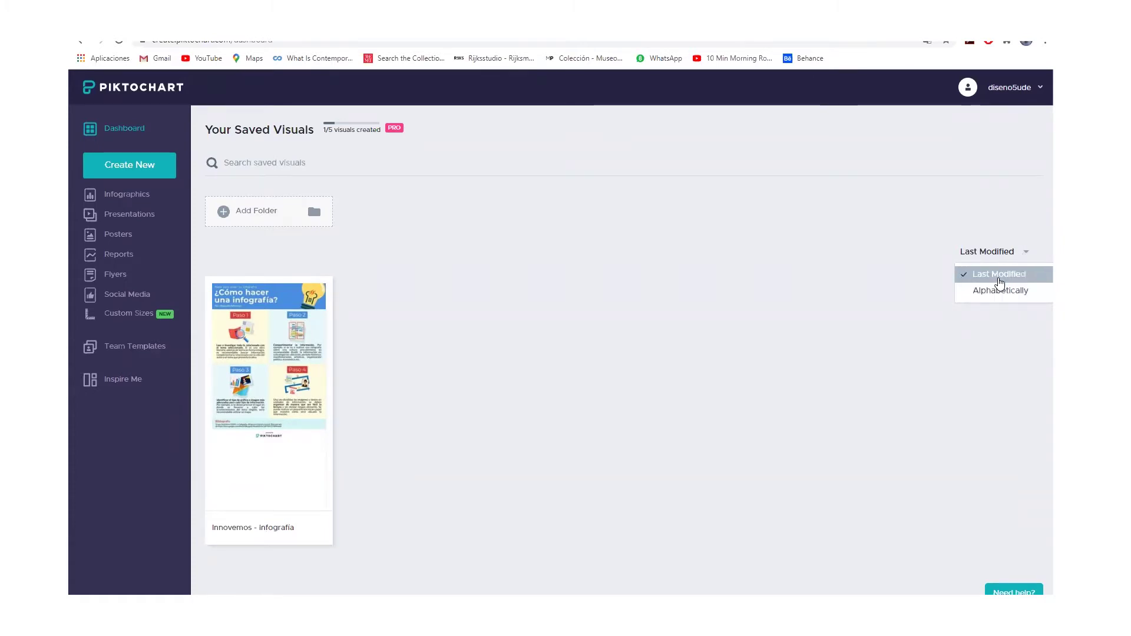
{"action": "left_click", "coordinate": [679, 290]}
Preview the saved visual Innovemos - Infografía, read through all its sections and close the preview
{"action": "mouse_move", "coordinate": [298, 336]}
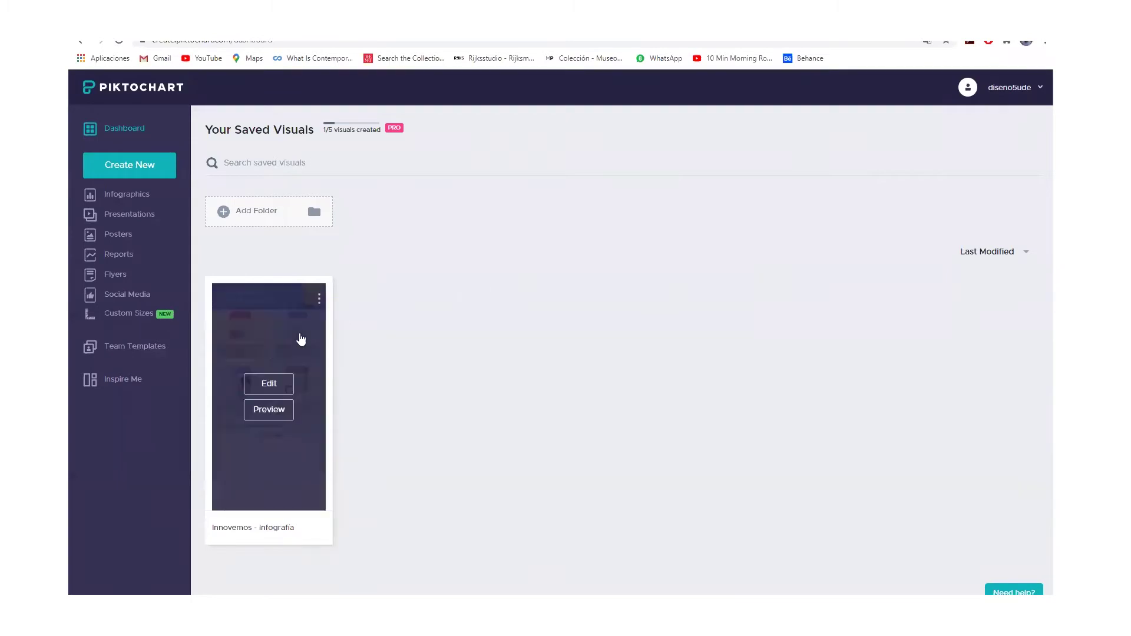
{"action": "left_click", "coordinate": [280, 417]}
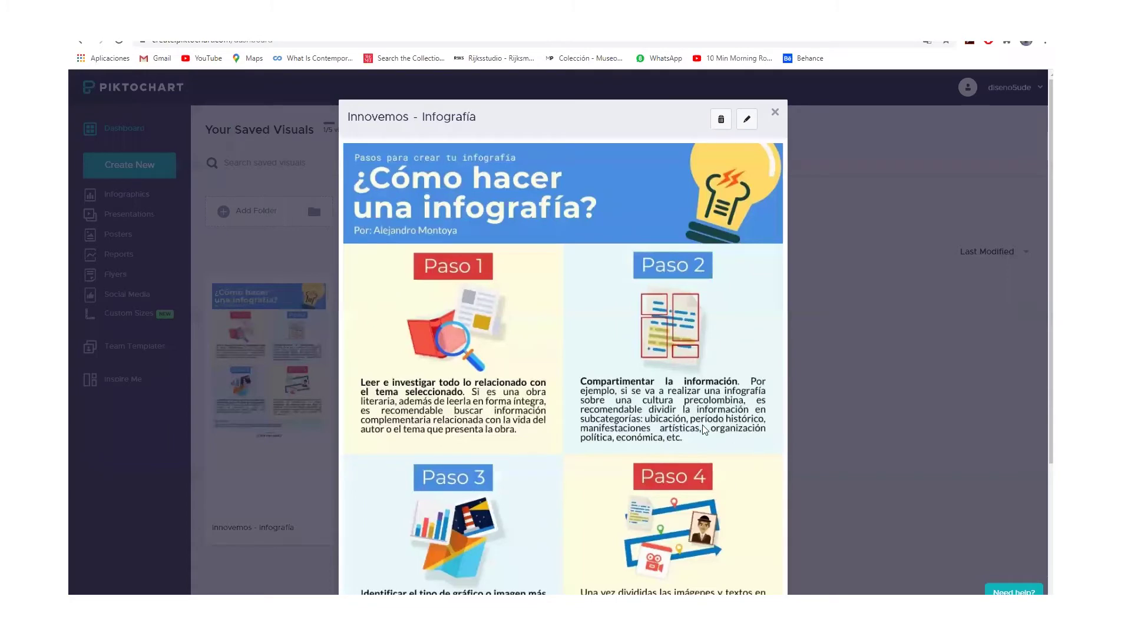
{"action": "scroll", "coordinate": [707, 430], "scroll_direction": "down", "scroll_amount": 2}
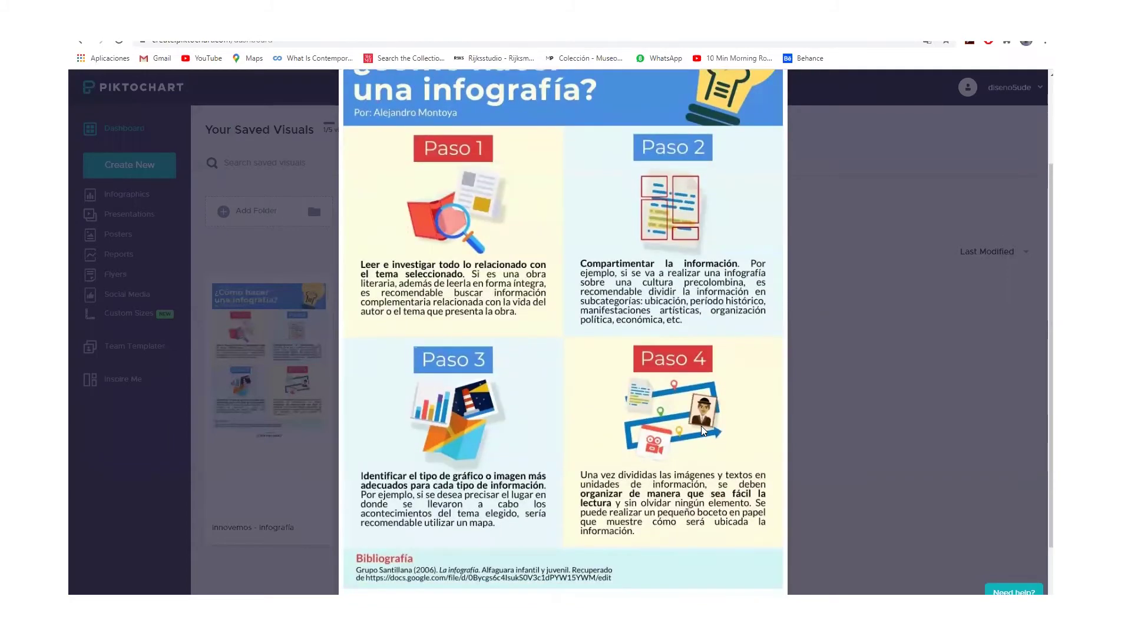
{"action": "scroll", "coordinate": [701, 426], "scroll_direction": "down", "scroll_amount": 2}
{"action": "scroll", "coordinate": [678, 523], "scroll_direction": "up", "scroll_amount": 2}
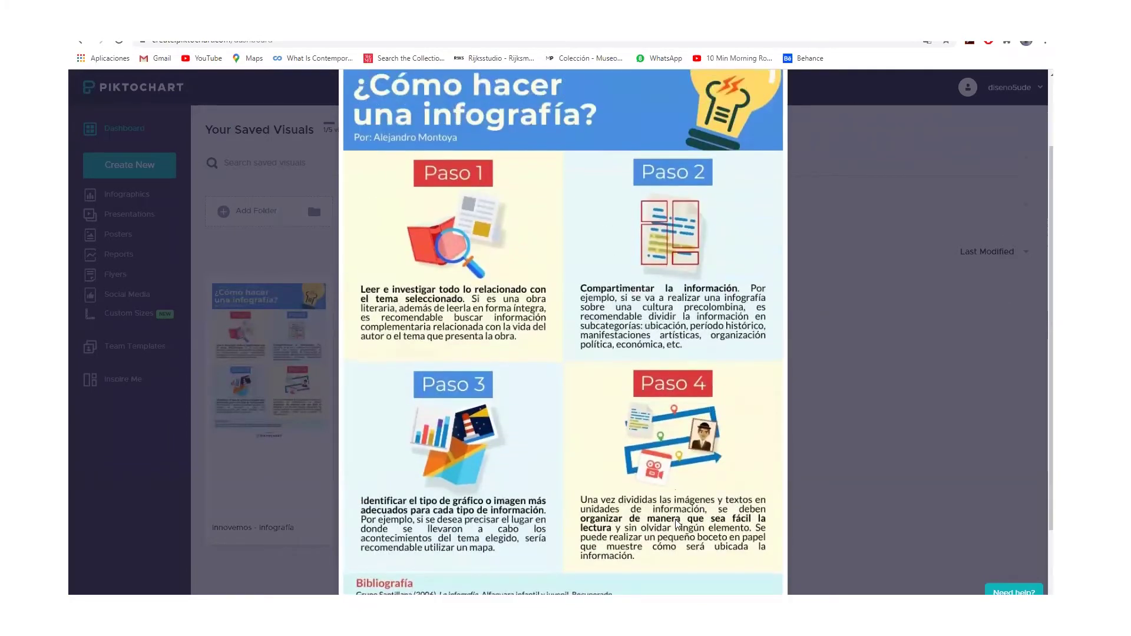
{"action": "scroll", "coordinate": [678, 523], "scroll_direction": "up", "scroll_amount": 2}
{"action": "scroll", "coordinate": [357, 306], "scroll_direction": "down", "scroll_amount": 1}
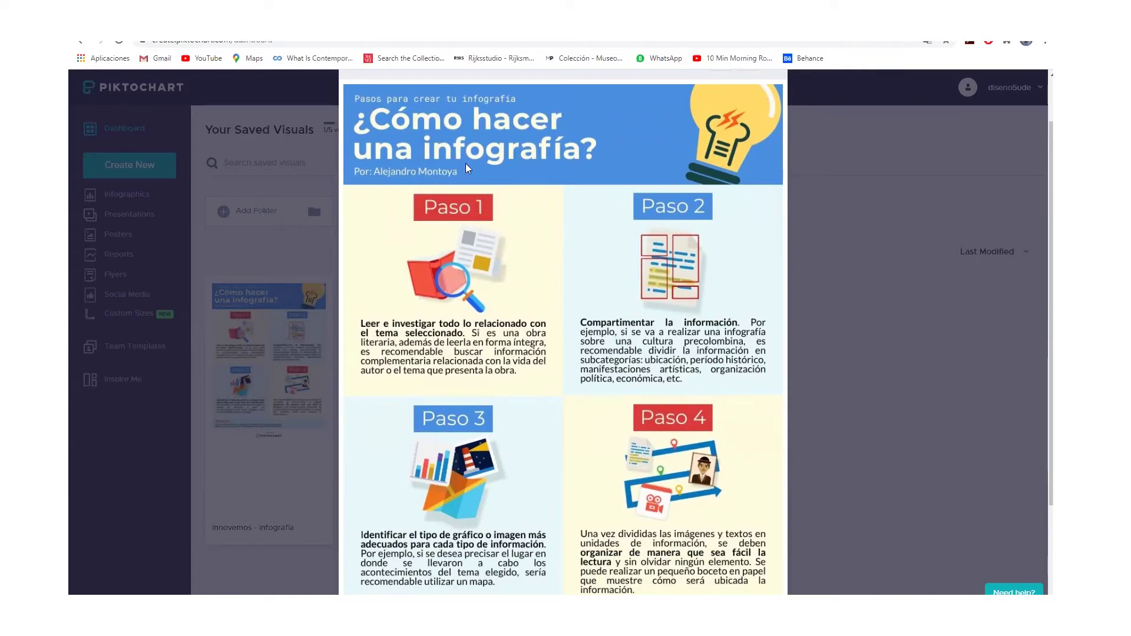
{"action": "left_click", "coordinate": [866, 393]}
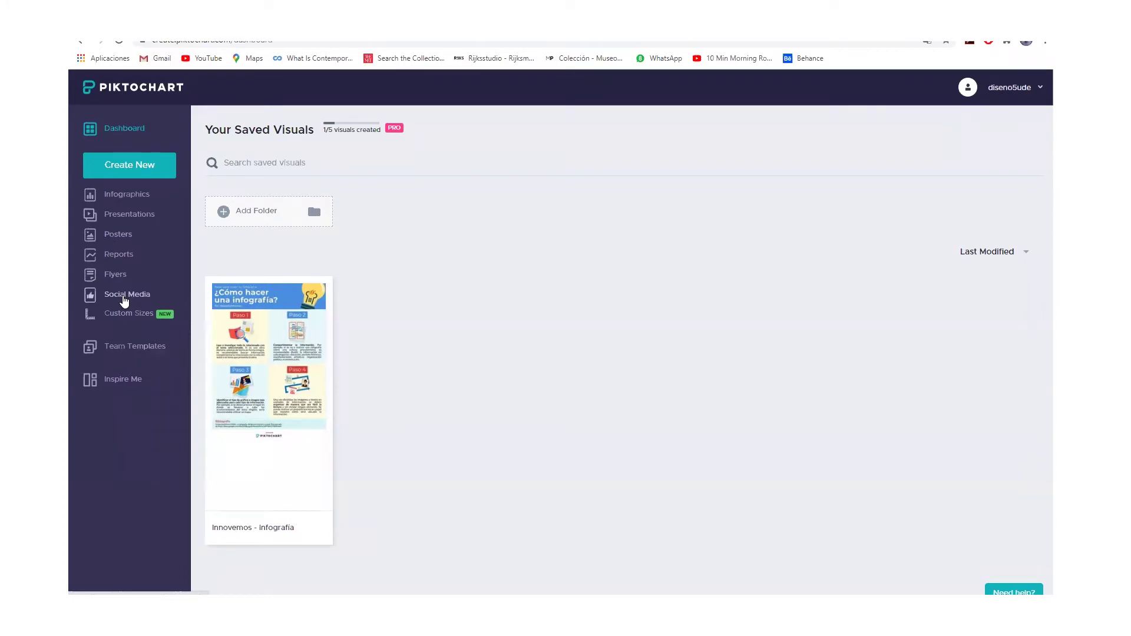
Open the Inspire Me gallery and browse the designs published by other Piktochart creators
{"action": "left_click", "coordinate": [120, 381]}
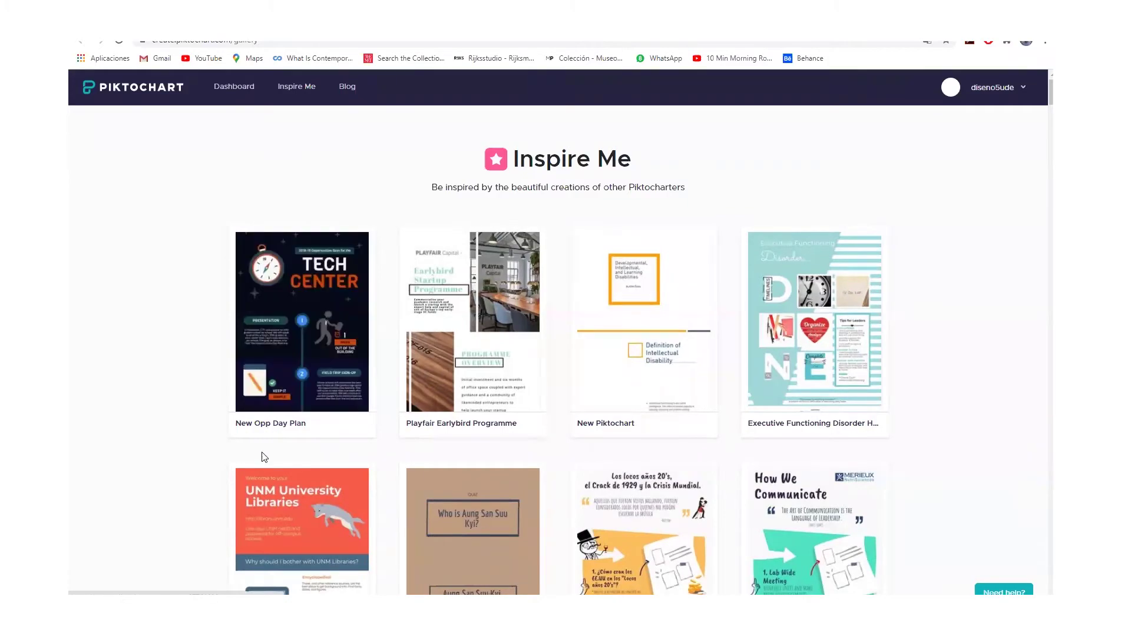
{"action": "scroll", "coordinate": [257, 457], "scroll_direction": "down", "scroll_amount": 5}
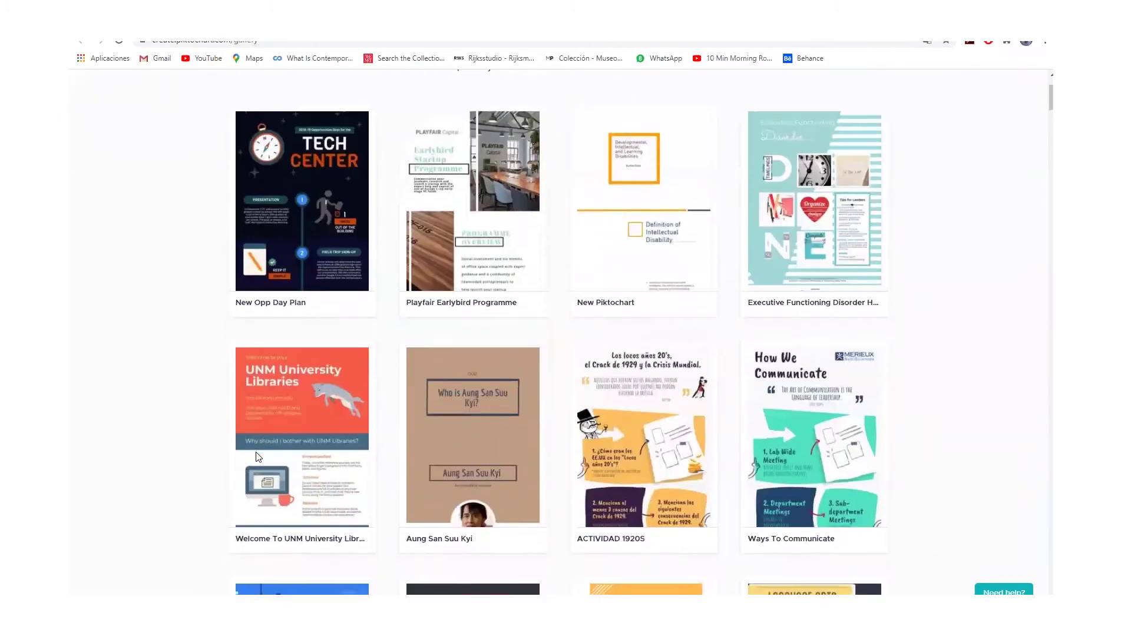
{"action": "scroll", "coordinate": [255, 451], "scroll_direction": "down", "scroll_amount": 6}
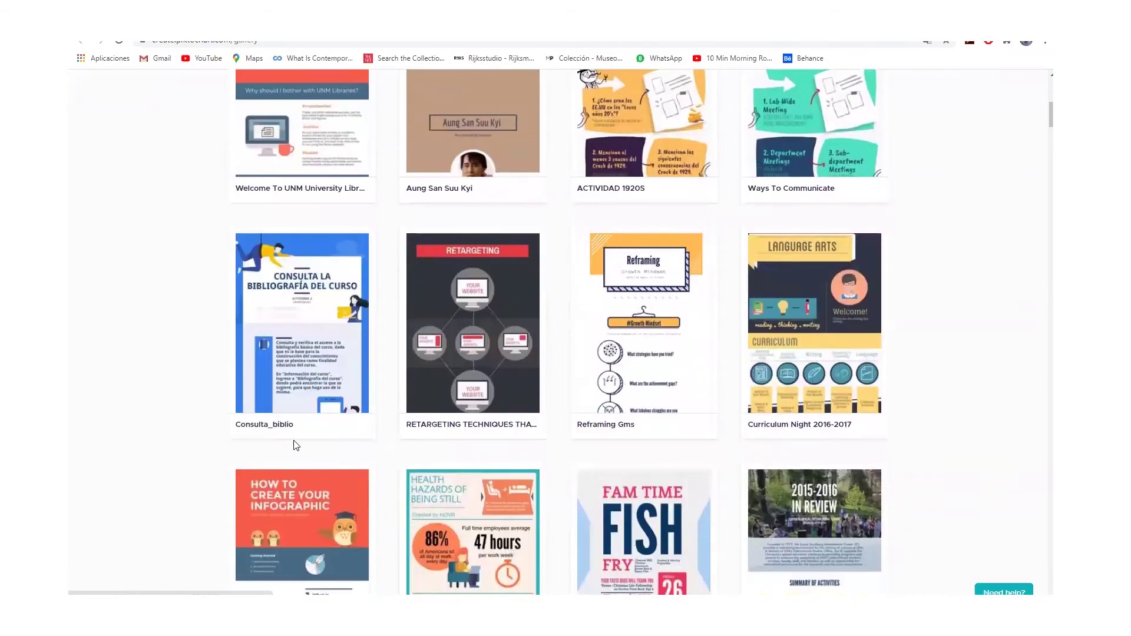
{"action": "scroll", "coordinate": [298, 458], "scroll_direction": "down", "scroll_amount": 2}
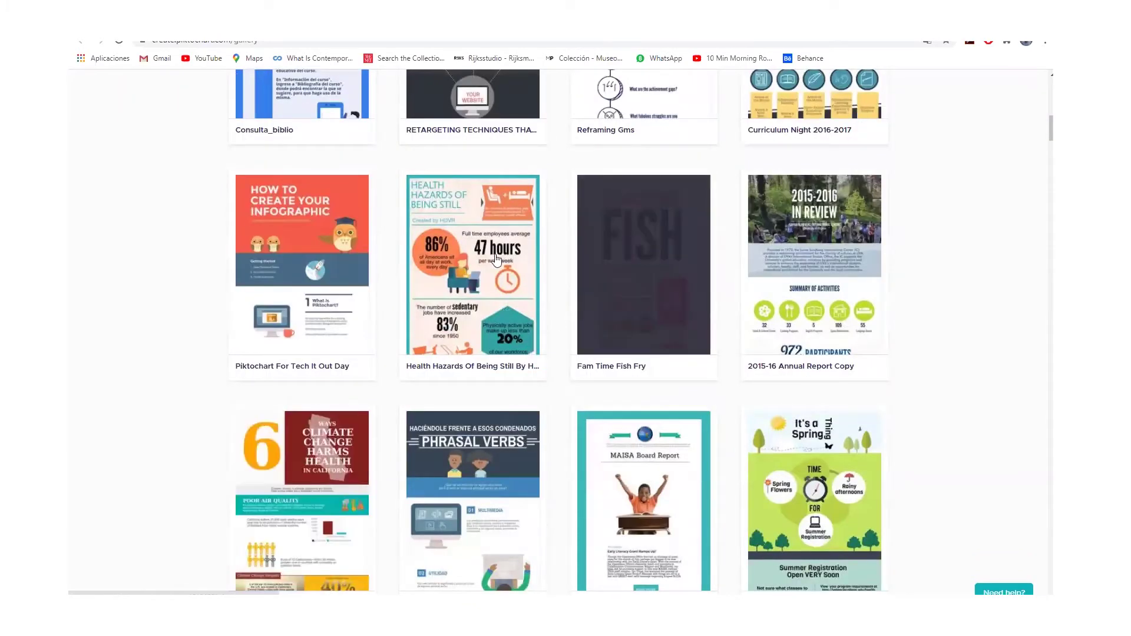
Open the Health Hazards of Being Still infographic, examine its content and comments, and return to the gallery
{"action": "left_click", "coordinate": [465, 299]}
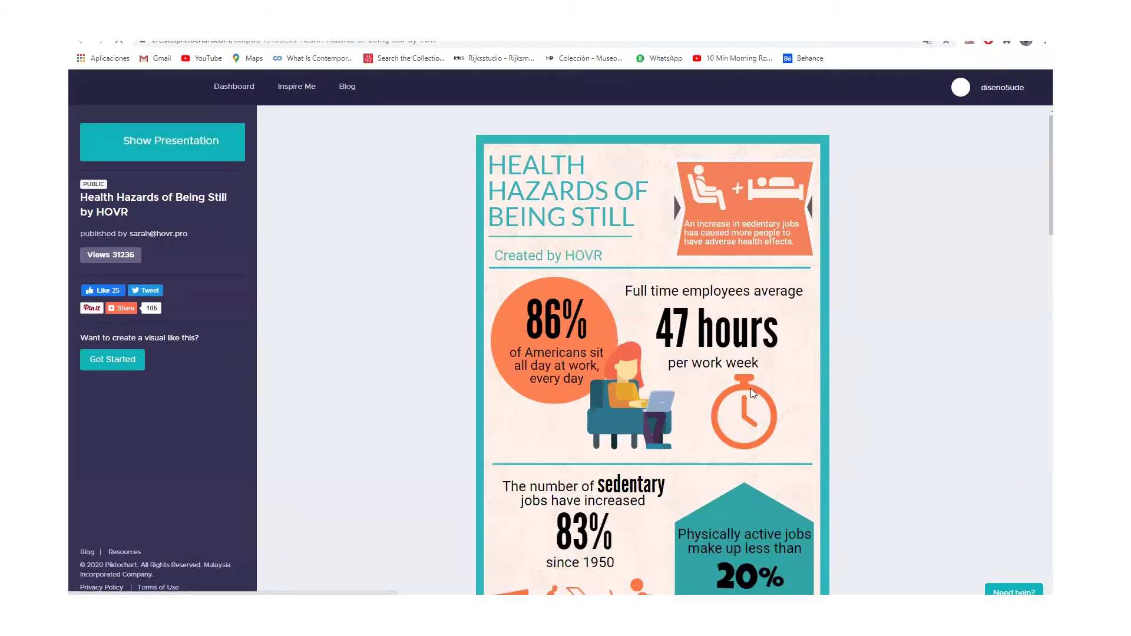
{"action": "scroll", "coordinate": [747, 416], "scroll_direction": "down", "scroll_amount": 5}
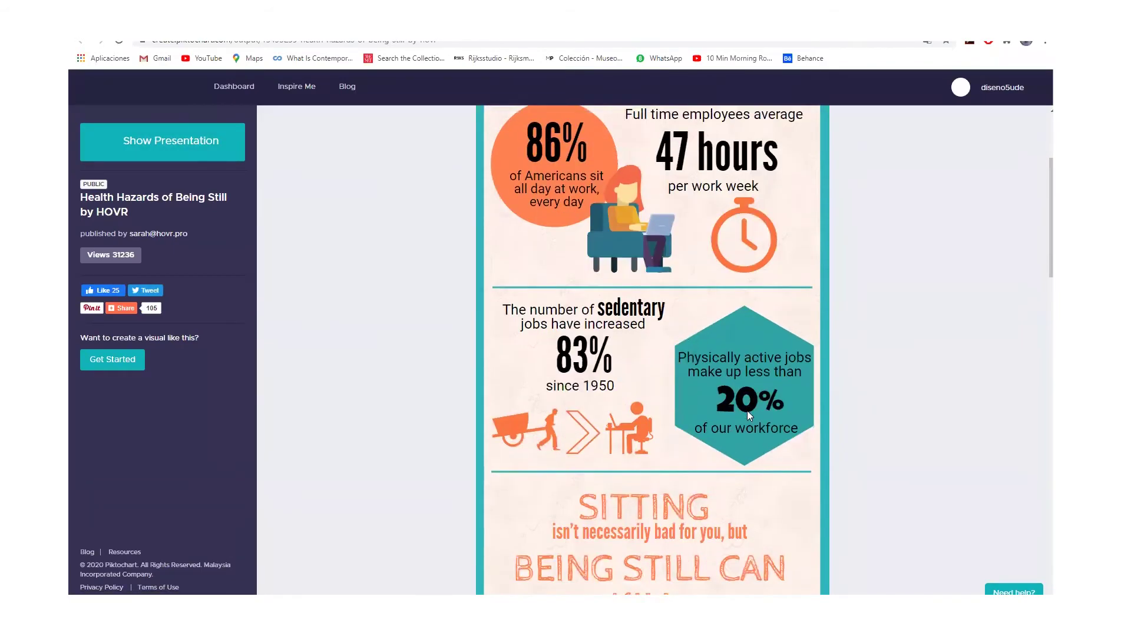
{"action": "scroll", "coordinate": [739, 402], "scroll_direction": "down", "scroll_amount": 10}
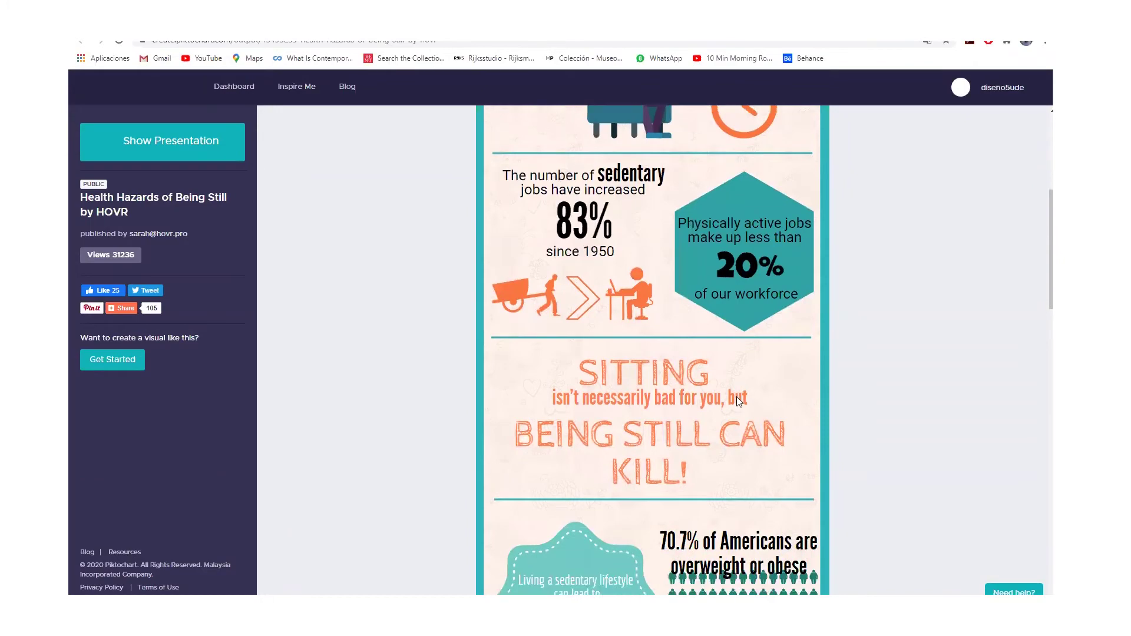
{"action": "scroll", "coordinate": [739, 402], "scroll_direction": "down", "scroll_amount": 2}
{"action": "scroll", "coordinate": [739, 403], "scroll_direction": "up", "scroll_amount": 5}
{"action": "scroll", "coordinate": [739, 402], "scroll_direction": "down", "scroll_amount": 6}
{"action": "scroll", "coordinate": [738, 401], "scroll_direction": "down", "scroll_amount": 3}
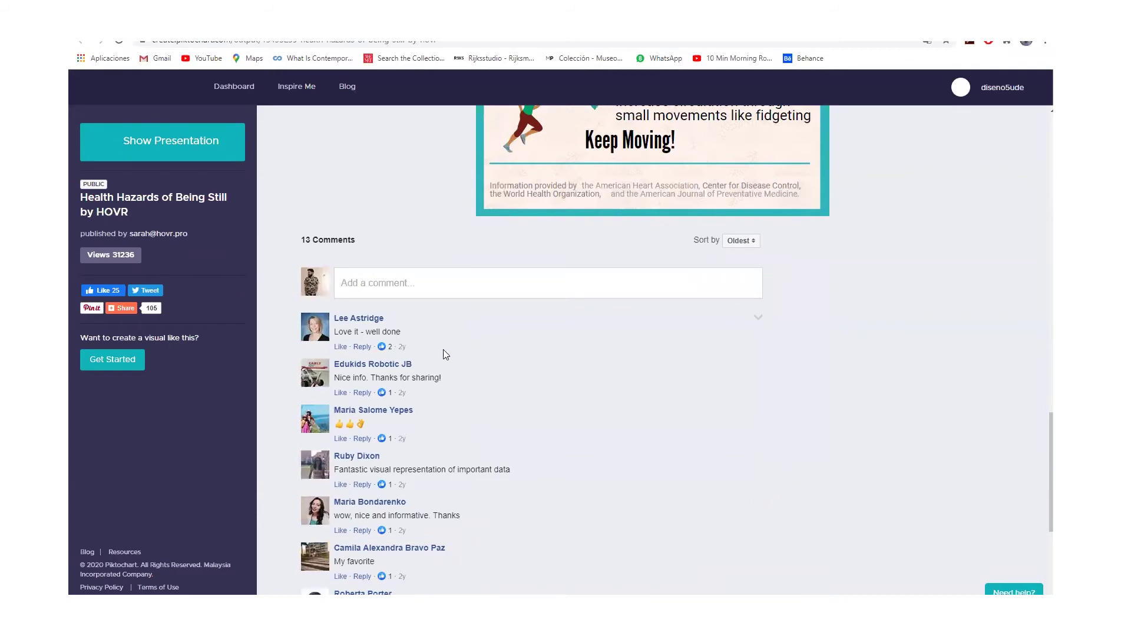
{"action": "scroll", "coordinate": [607, 445], "scroll_direction": "up", "scroll_amount": 12}
{"action": "scroll", "coordinate": [606, 440], "scroll_direction": "up", "scroll_amount": 7}
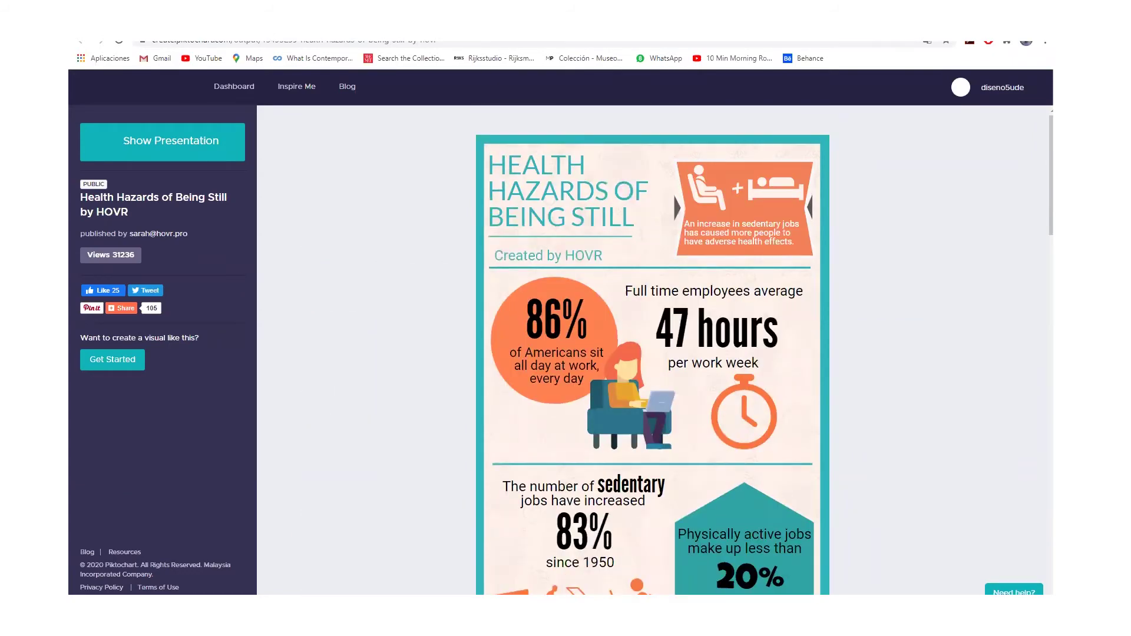
{"action": "key", "text": "alt+Left"}
Browse further example designs in the Inspire Me gallery and go back to the dashboard
{"action": "scroll", "coordinate": [422, 444], "scroll_direction": "down", "scroll_amount": 3}
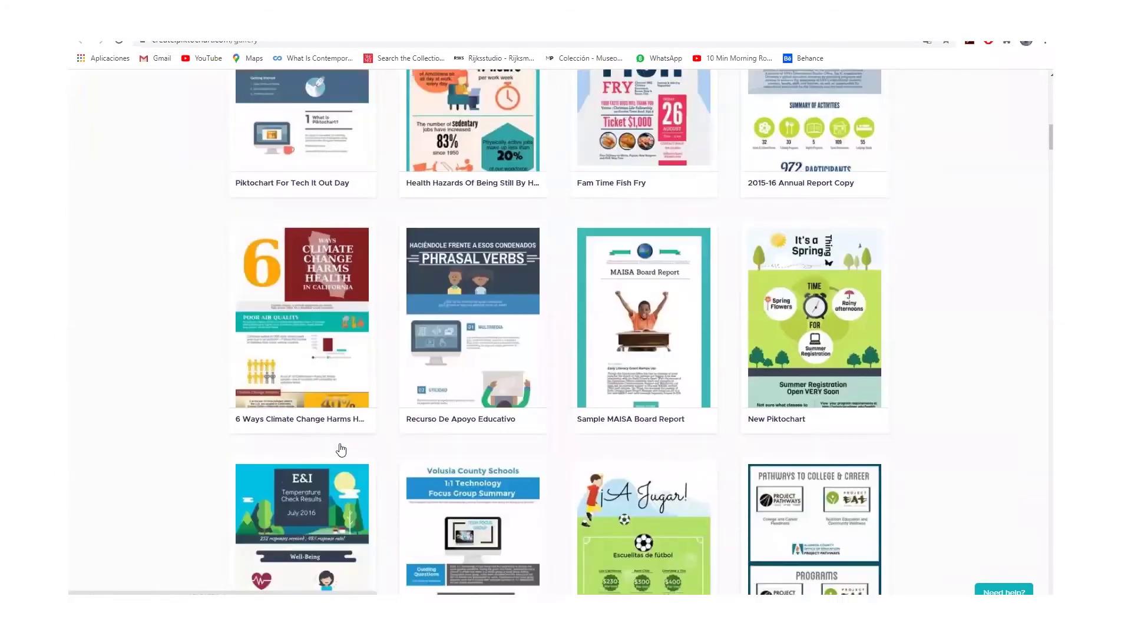
{"action": "scroll", "coordinate": [854, 434], "scroll_direction": "down", "scroll_amount": 4}
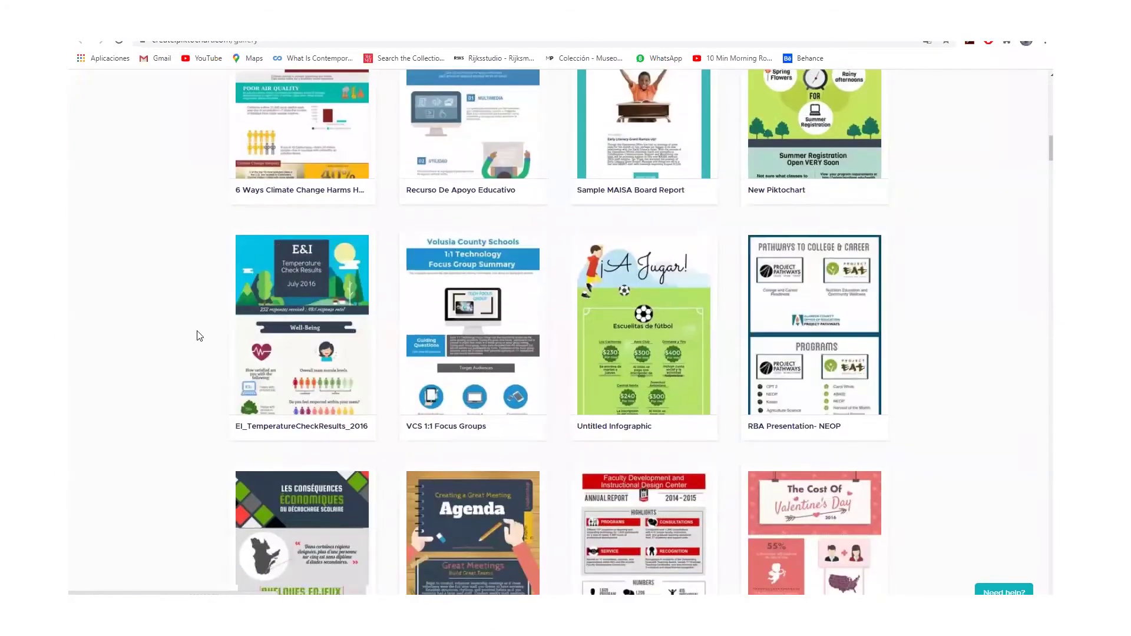
{"action": "scroll", "coordinate": [207, 486], "scroll_direction": "up", "scroll_amount": 10}
{"action": "scroll", "coordinate": [208, 486], "scroll_direction": "up", "scroll_amount": 10}
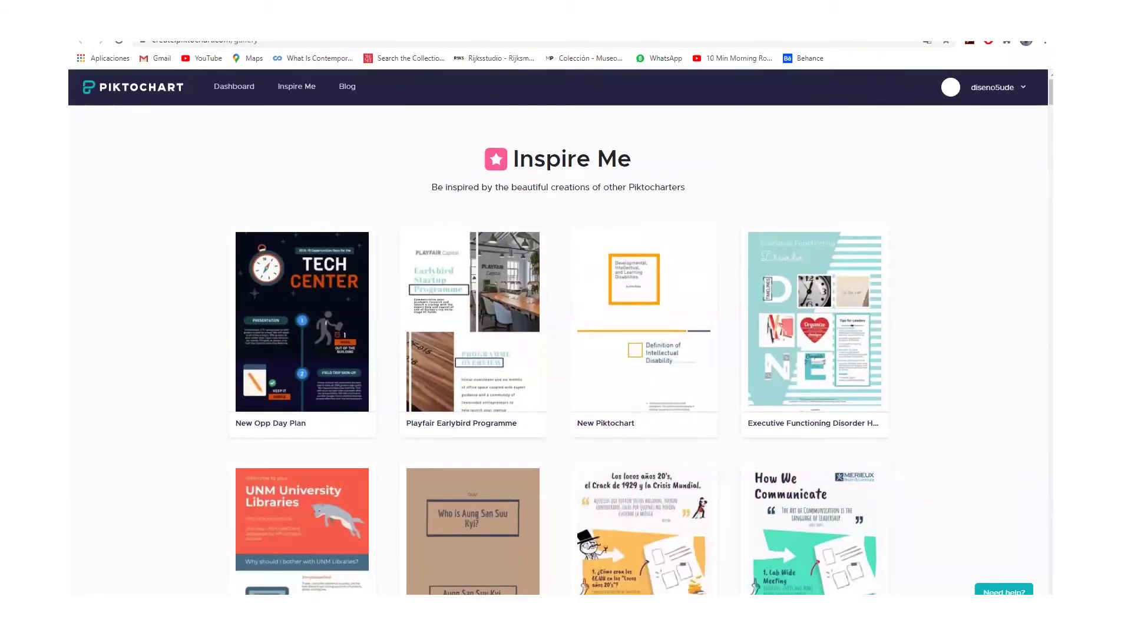
{"action": "left_click", "coordinate": [233, 86]}
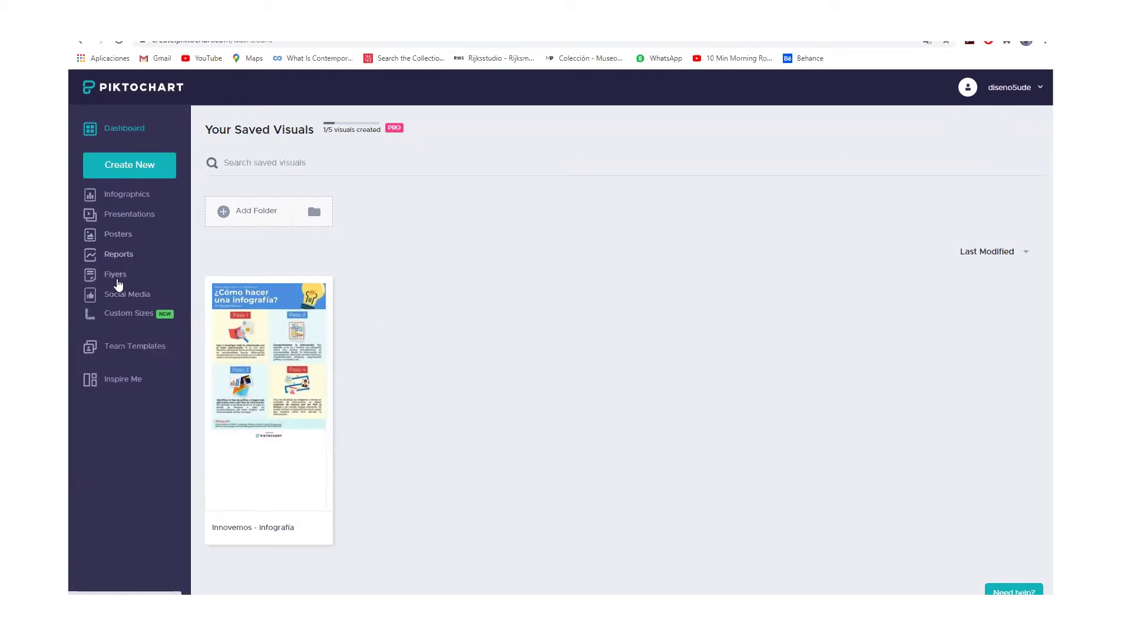
Open the Infographics template collection and look through the featured designs
{"action": "left_click", "coordinate": [122, 201]}
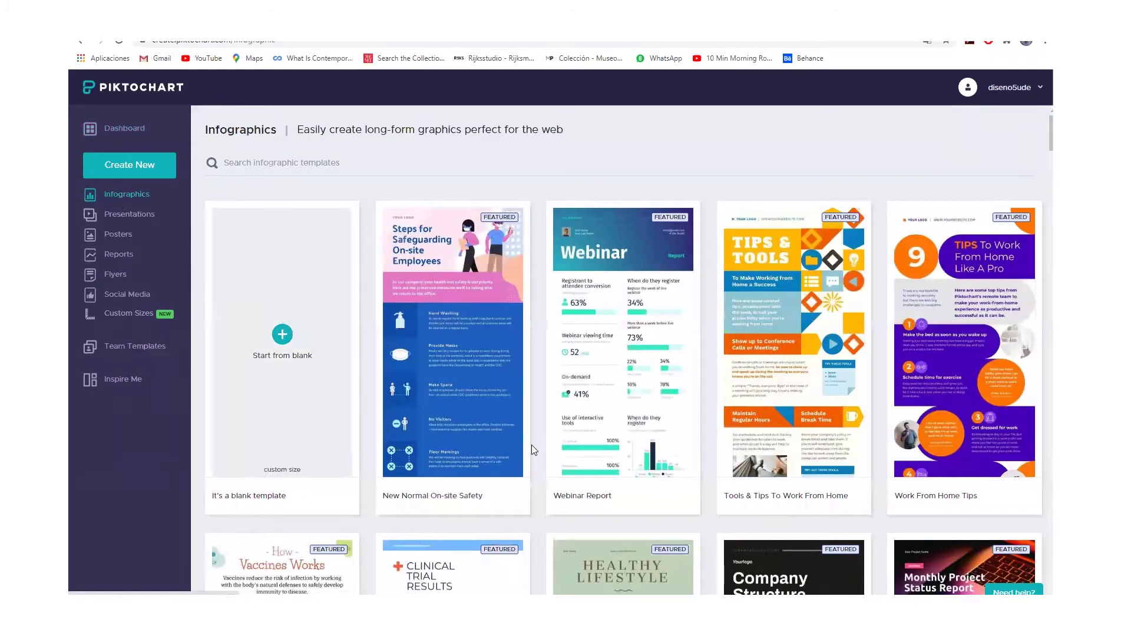
{"action": "mouse_move", "coordinate": [644, 449]}
{"action": "scroll", "coordinate": [657, 439], "scroll_direction": "down", "scroll_amount": 5}
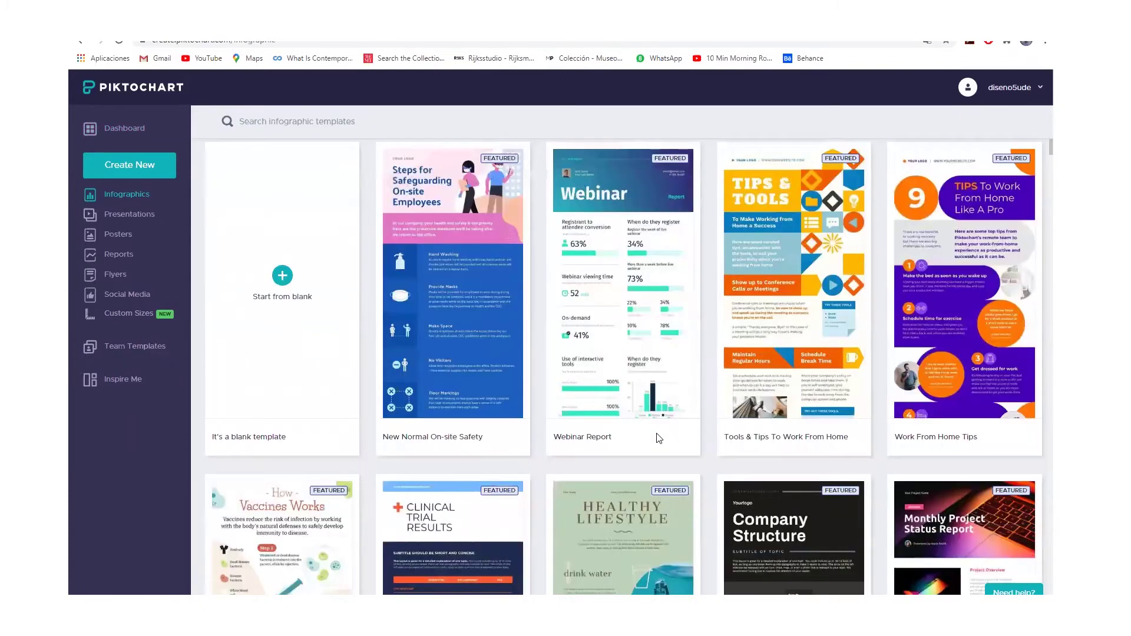
{"action": "scroll", "coordinate": [658, 440], "scroll_direction": "down", "scroll_amount": 1}
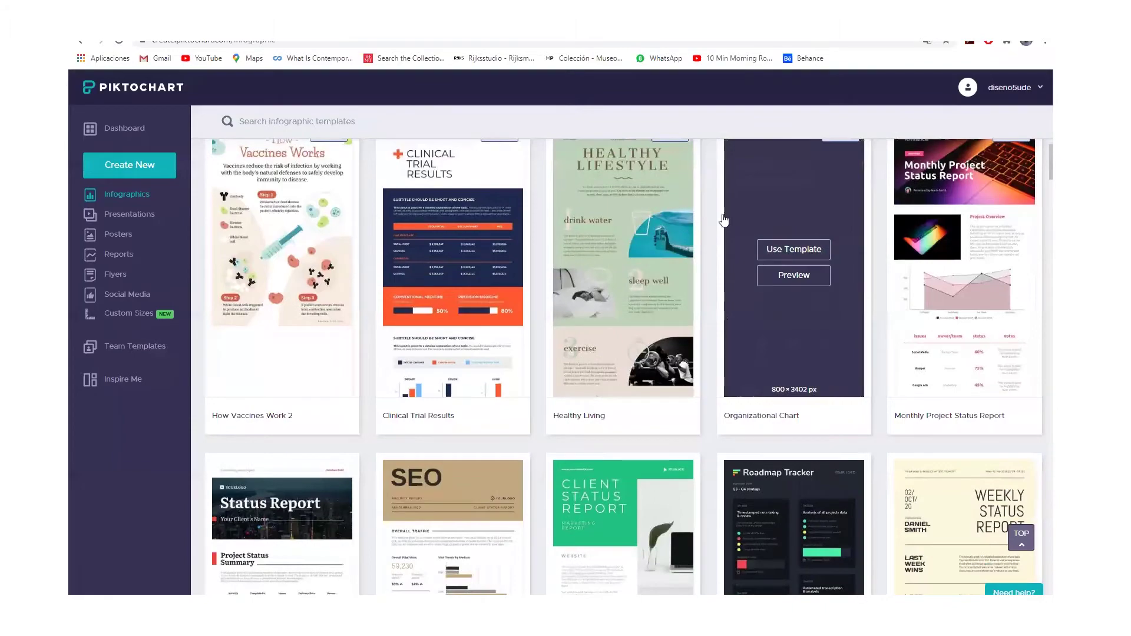
{"action": "scroll", "coordinate": [608, 260], "scroll_direction": "up", "scroll_amount": 1}
{"action": "scroll", "coordinate": [608, 261], "scroll_direction": "up", "scroll_amount": 5}
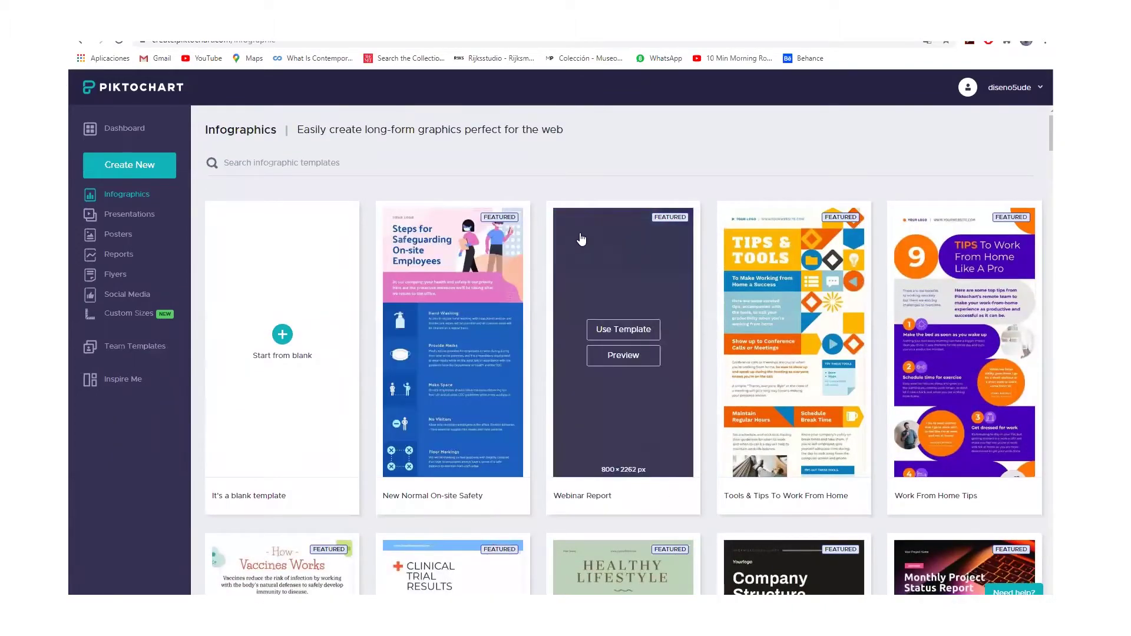
Start a new infographic from the 800 × 2262 px Webinar Report template
{"action": "mouse_move", "coordinate": [580, 476]}
{"action": "scroll", "coordinate": [659, 419], "scroll_direction": "down", "scroll_amount": 1}
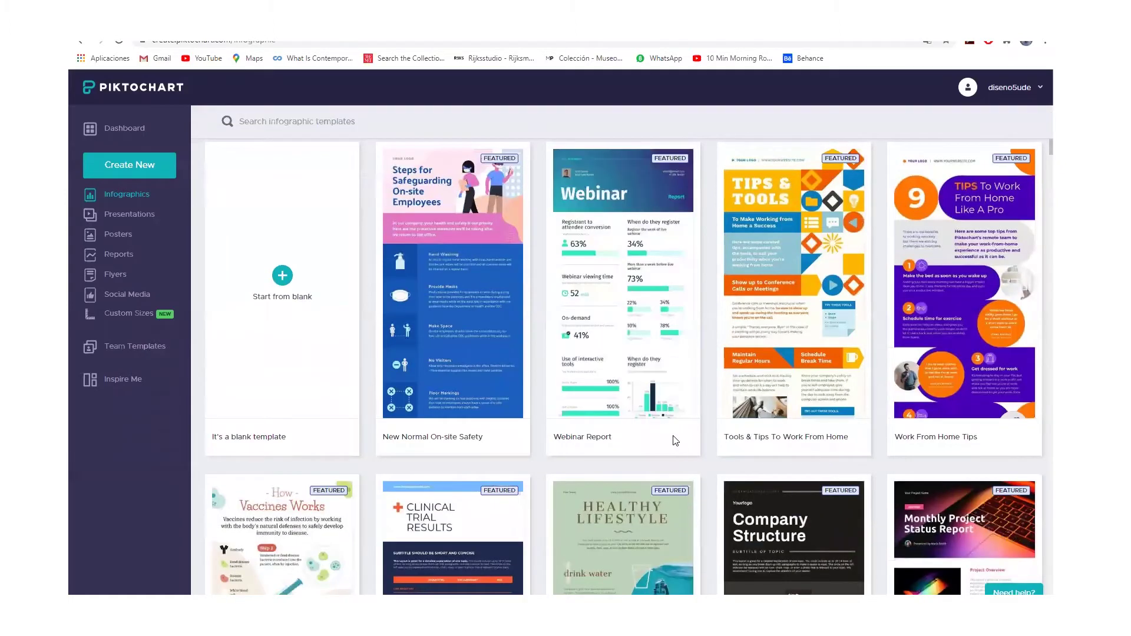
{"action": "mouse_move", "coordinate": [651, 415]}
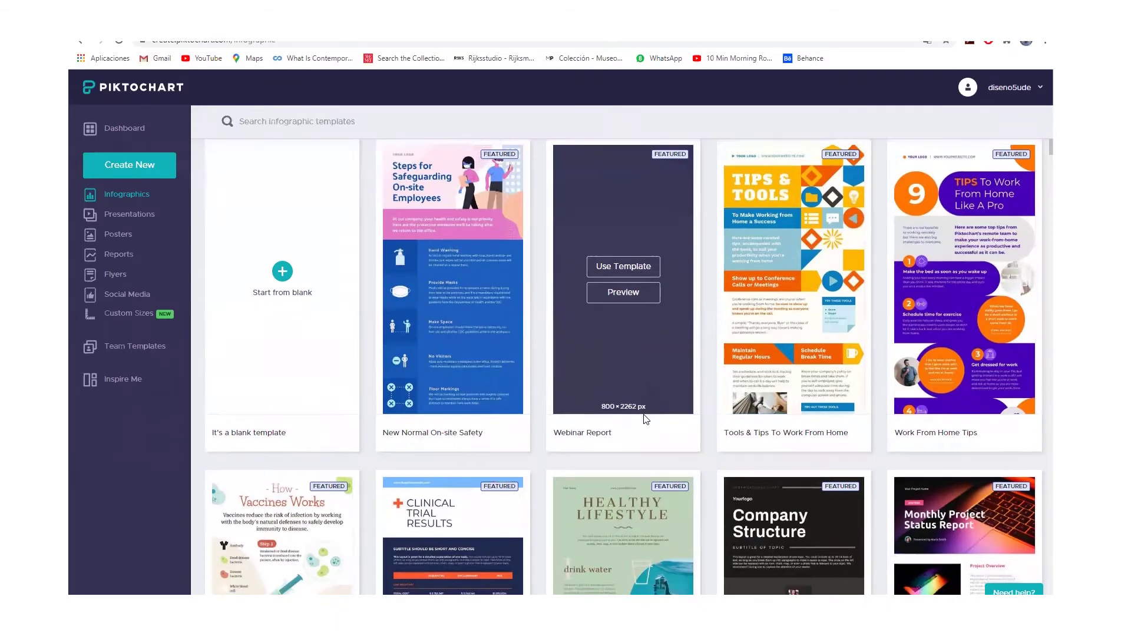
{"action": "scroll", "coordinate": [645, 416], "scroll_direction": "down", "scroll_amount": 1}
{"action": "scroll", "coordinate": [643, 377], "scroll_direction": "up", "scroll_amount": 1}
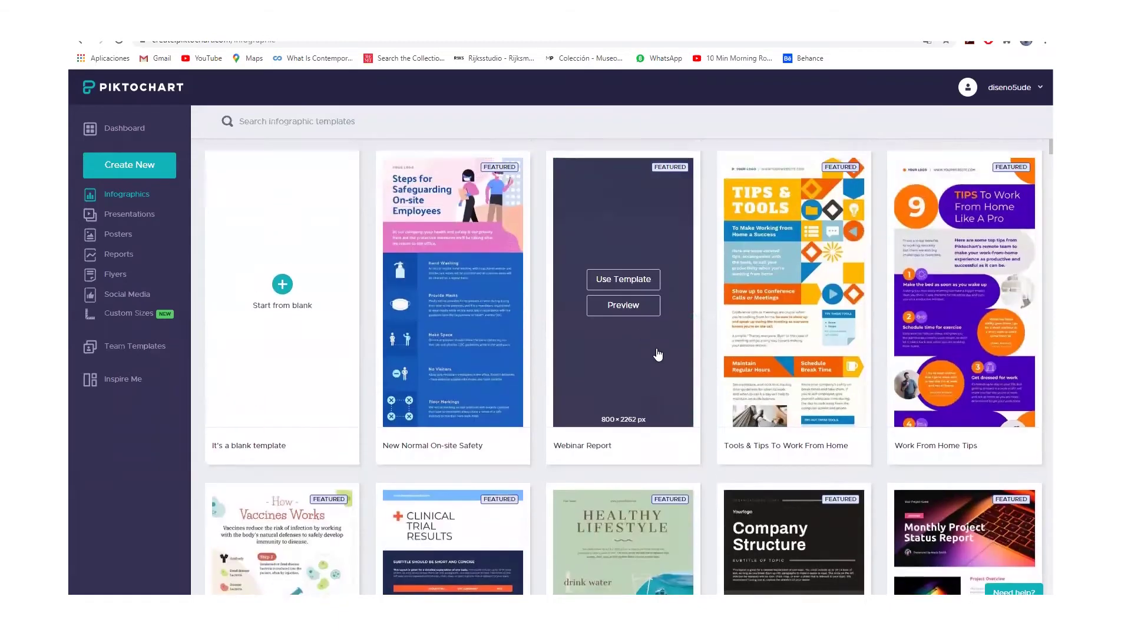
{"action": "scroll", "coordinate": [644, 345], "scroll_direction": "up", "scroll_amount": 1}
{"action": "mouse_move", "coordinate": [554, 320]}
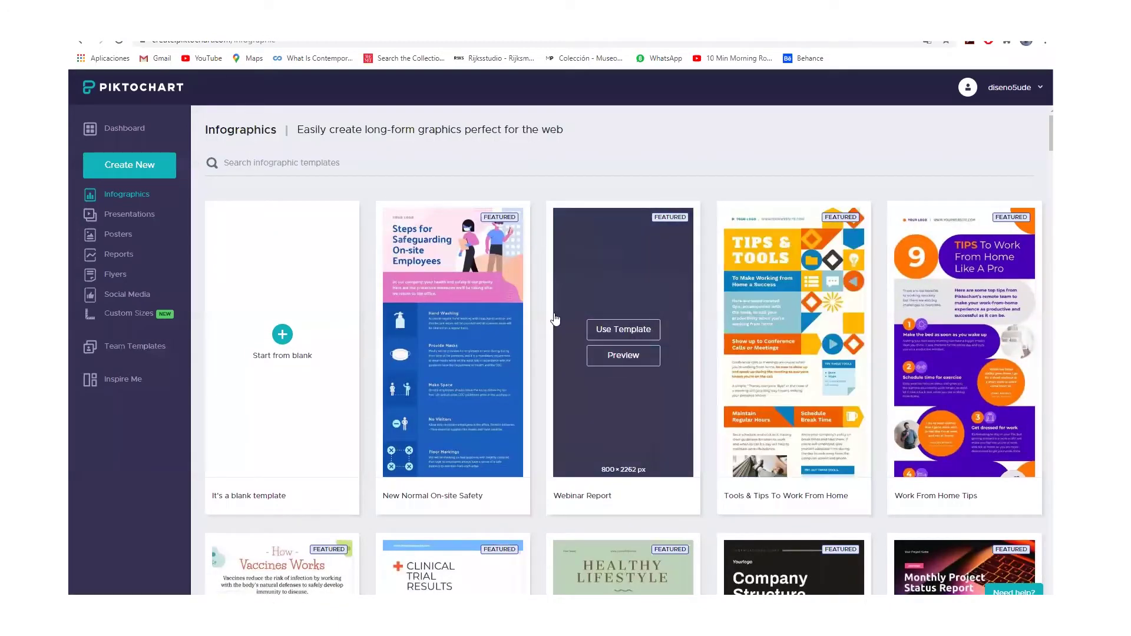
{"action": "left_click", "coordinate": [641, 335]}
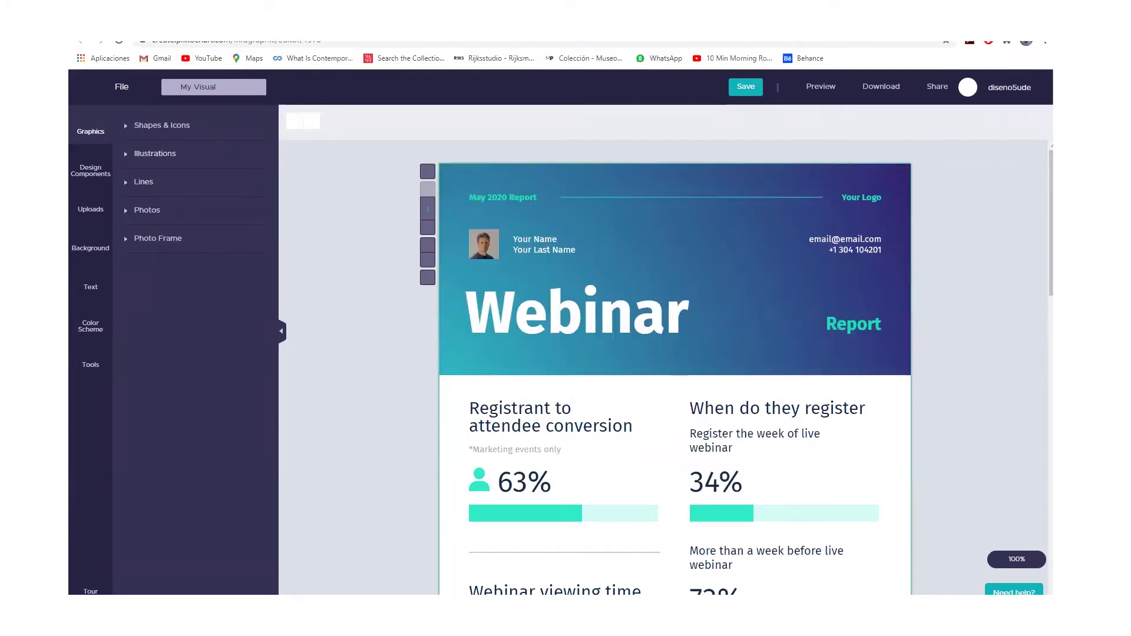
Replace the large "Webinar" title in the template's header with "Economía"
{"action": "scroll", "coordinate": [313, 454], "scroll_direction": "down", "scroll_amount": 2}
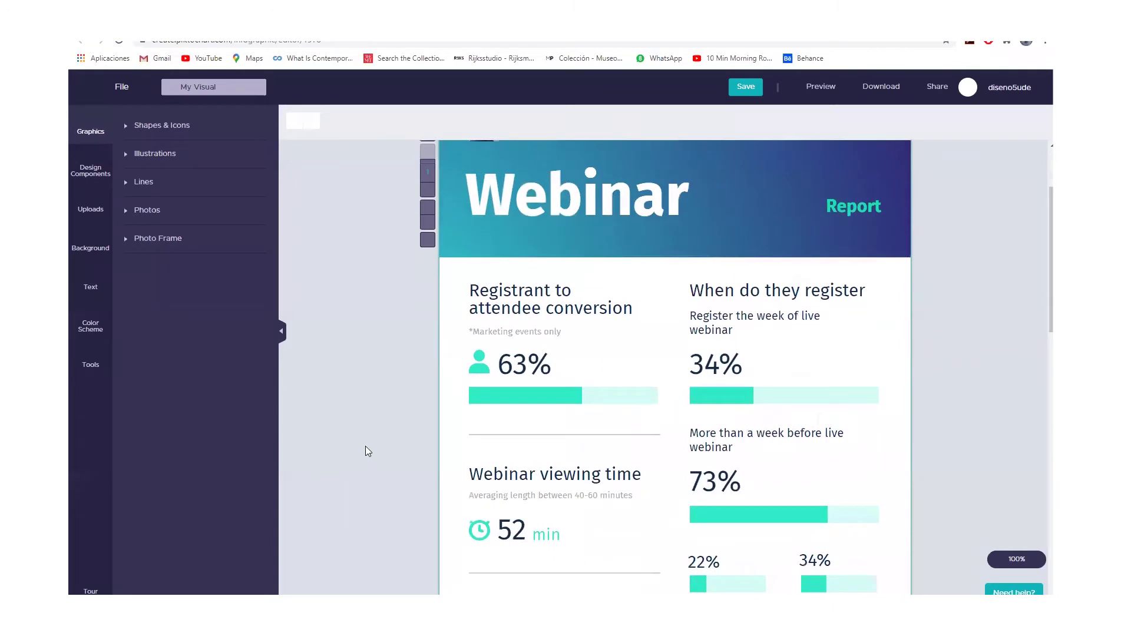
{"action": "scroll", "coordinate": [386, 447], "scroll_direction": "up", "scroll_amount": 1}
{"action": "left_click", "coordinate": [568, 260]}
{"action": "left_click", "coordinate": [567, 259]}
{"action": "double_click", "coordinate": [568, 259]}
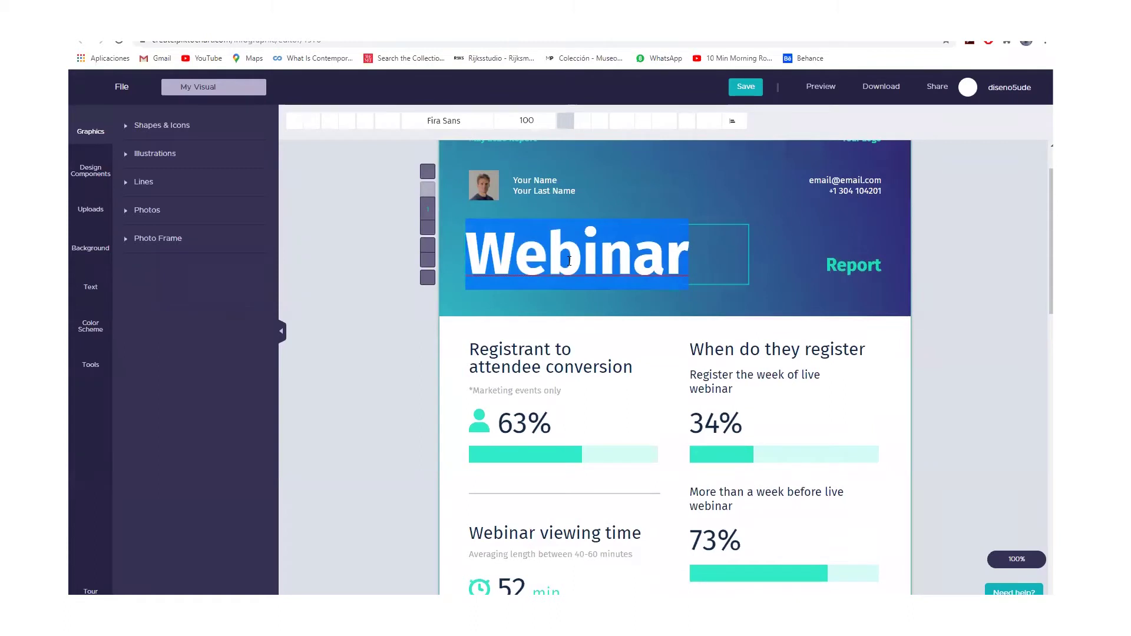
{"action": "type", "text": "Econo"}
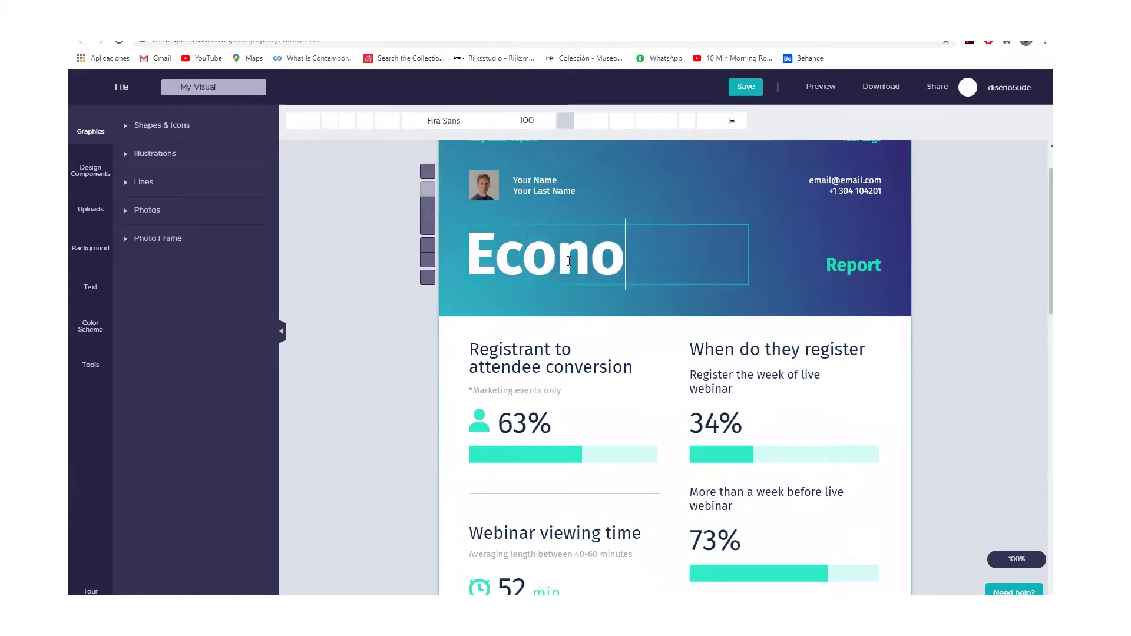
{"action": "type", "text": "mía"}
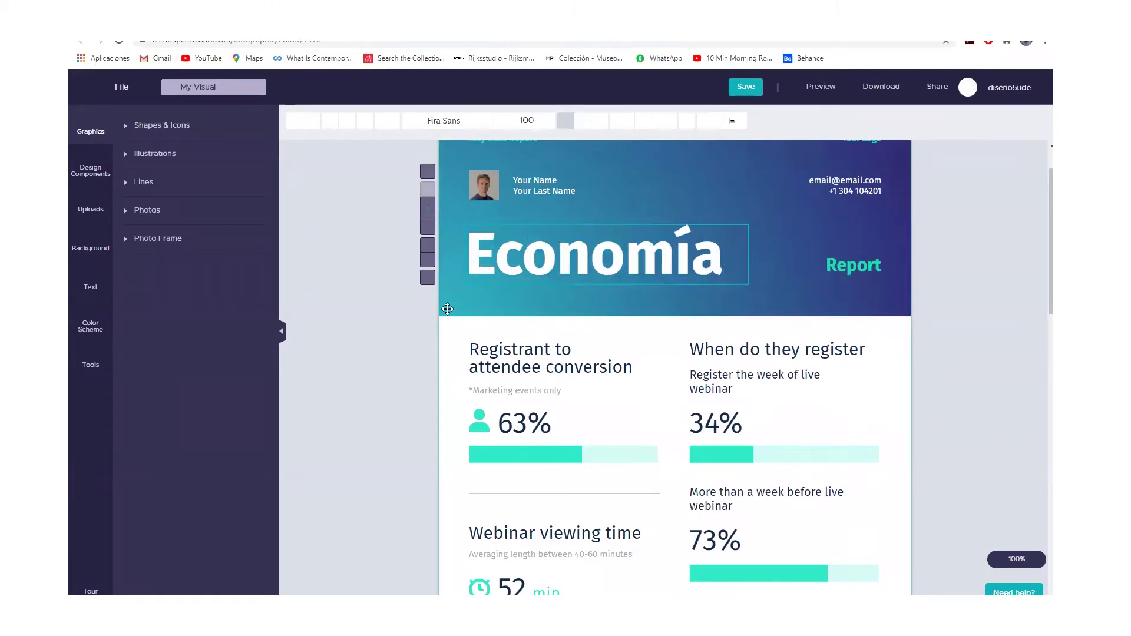
{"action": "left_click", "coordinate": [430, 325]}
{"action": "left_click", "coordinate": [553, 271]}
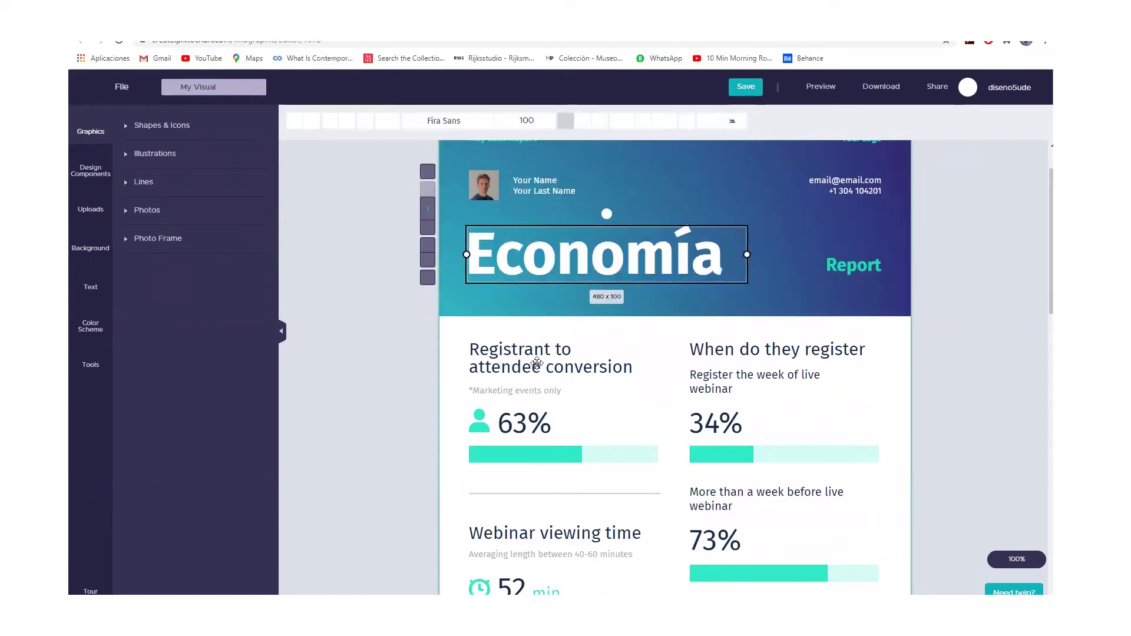
Open the data table of the bar chart under the 63% figure, examine its cells and close it without applying changes
{"action": "left_click", "coordinate": [537, 353]}
{"action": "scroll", "coordinate": [538, 352], "scroll_direction": "down", "scroll_amount": 2}
{"action": "left_click", "coordinate": [534, 351]}
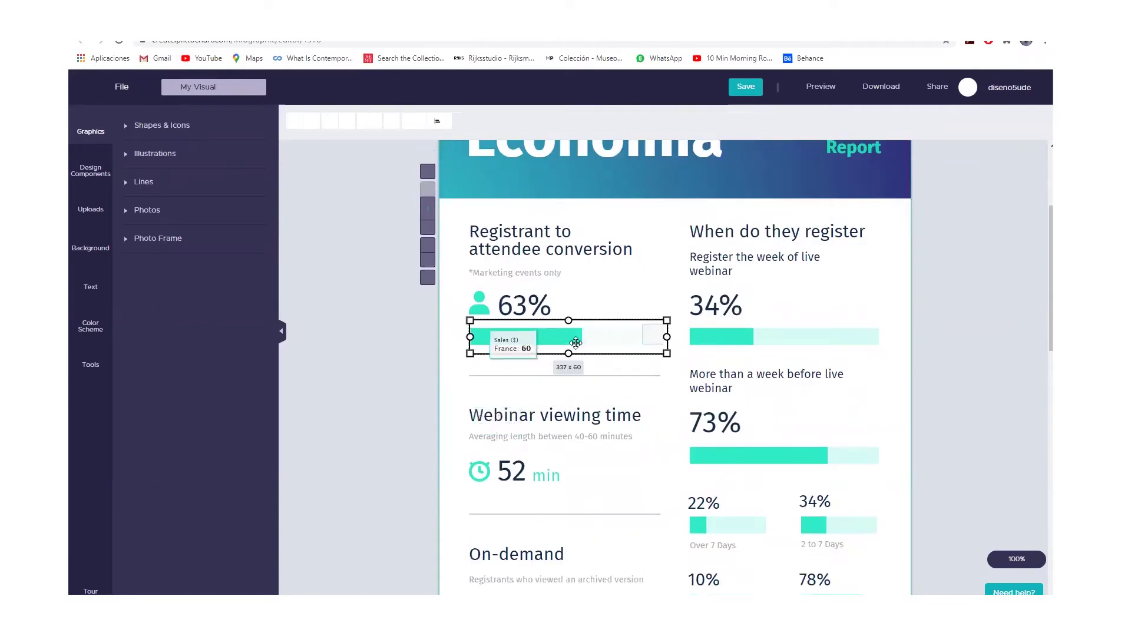
{"action": "double_click", "coordinate": [531, 344]}
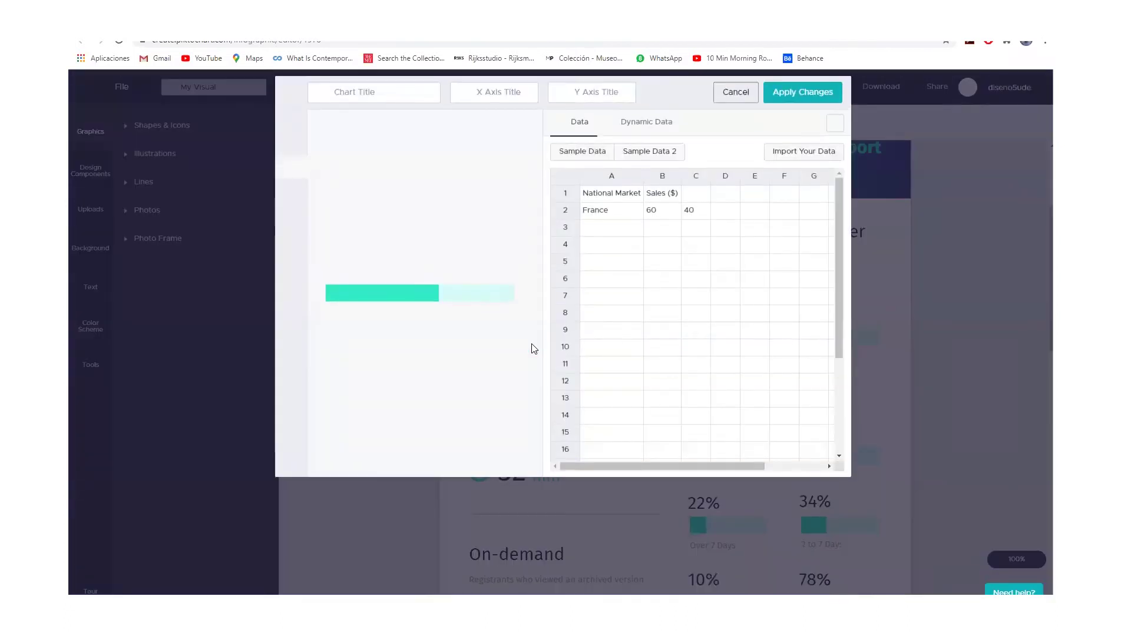
{"action": "left_click", "coordinate": [685, 216]}
{"action": "left_click", "coordinate": [614, 200]}
{"action": "left_click", "coordinate": [607, 216]}
{"action": "left_click", "coordinate": [607, 241]}
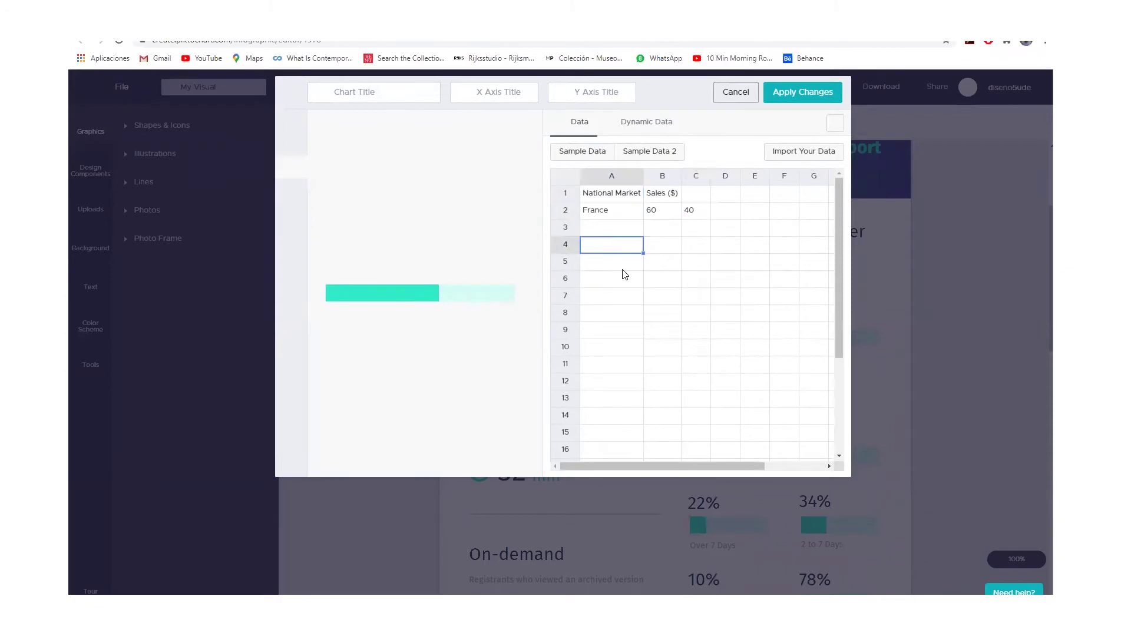
{"action": "left_click", "coordinate": [695, 278]}
{"action": "left_click", "coordinate": [731, 93]}
Look through the rest of the template down to its footer and return to the header
{"action": "scroll", "coordinate": [556, 411], "scroll_direction": "down", "scroll_amount": 5}
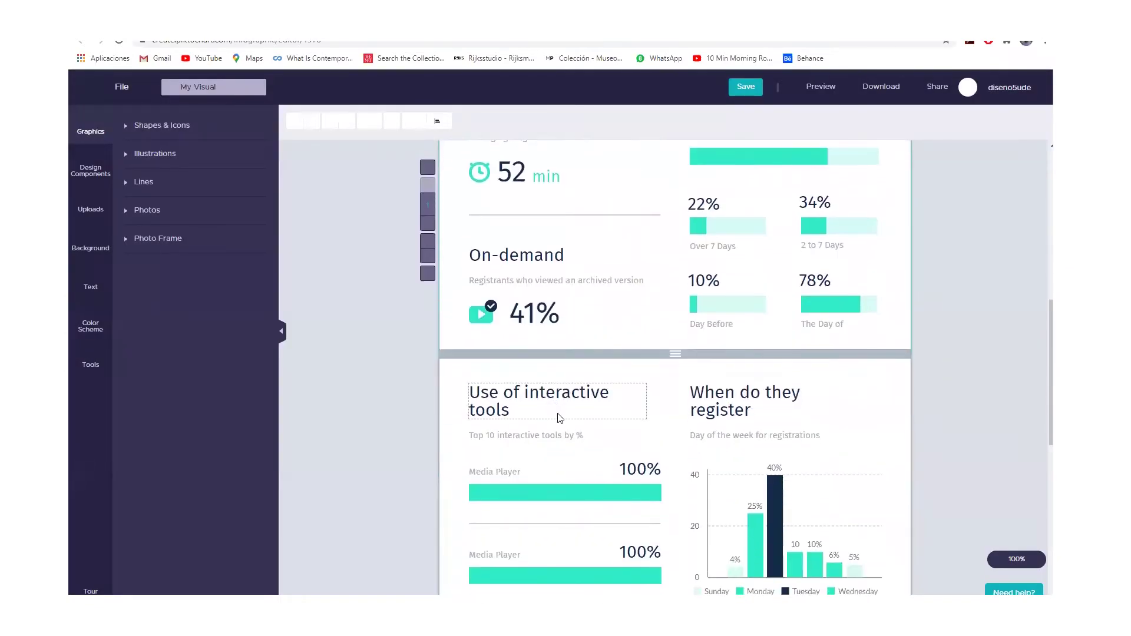
{"action": "scroll", "coordinate": [560, 418], "scroll_direction": "down", "scroll_amount": 6}
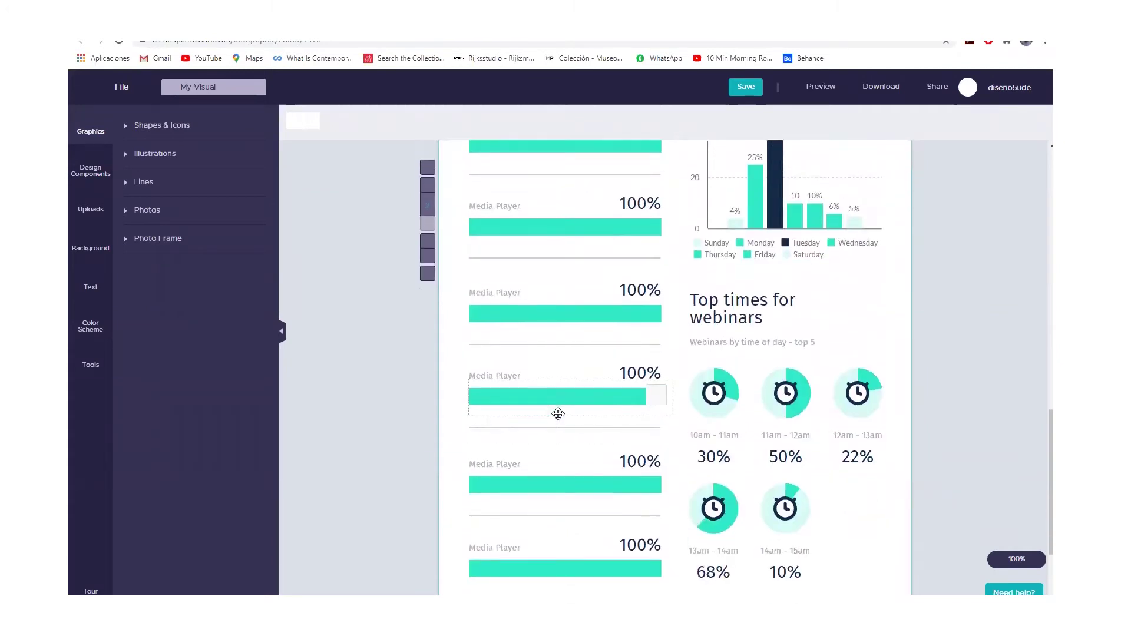
{"action": "scroll", "coordinate": [556, 415], "scroll_direction": "down", "scroll_amount": 2}
{"action": "left_click", "coordinate": [566, 451]}
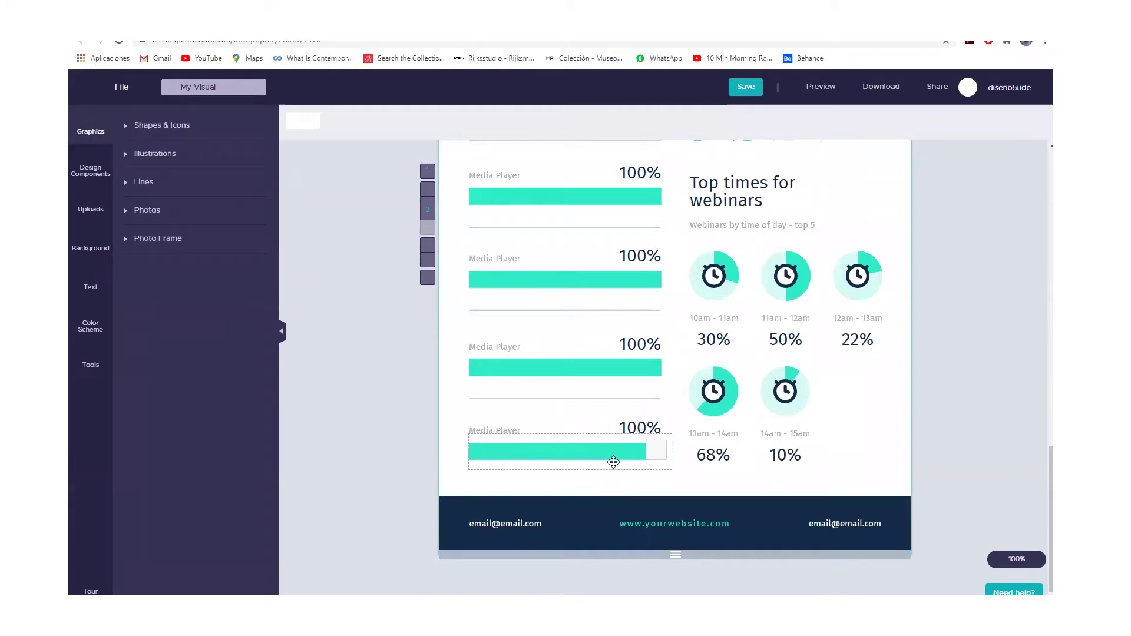
{"action": "mouse_move", "coordinate": [614, 459]}
{"action": "scroll", "coordinate": [613, 458], "scroll_direction": "up", "scroll_amount": 12}
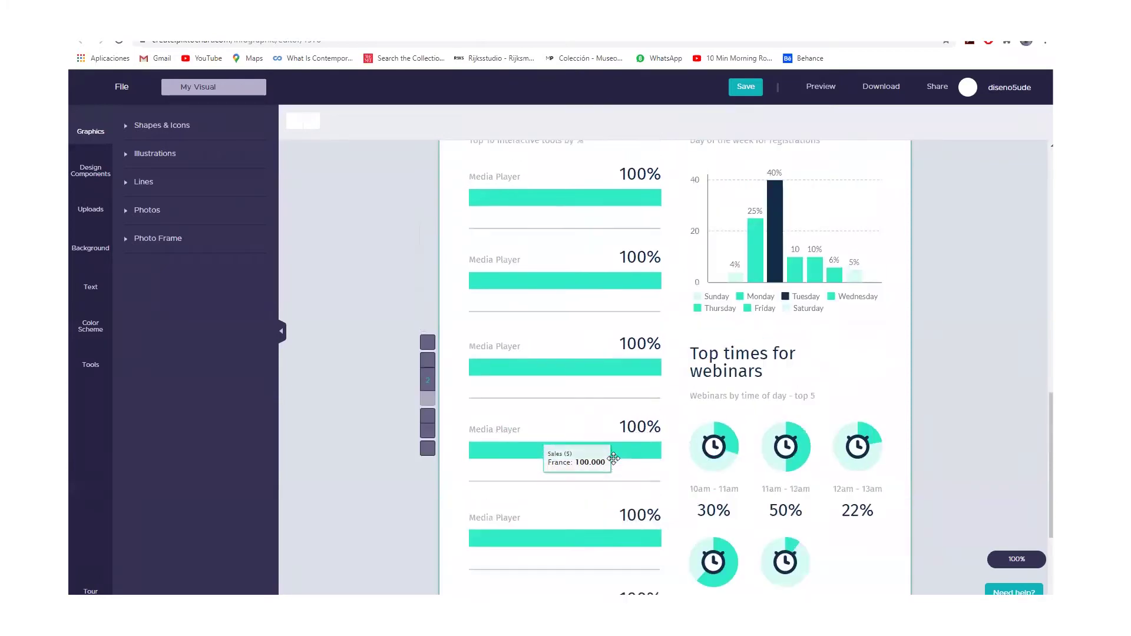
{"action": "scroll", "coordinate": [614, 458], "scroll_direction": "up", "scroll_amount": 5}
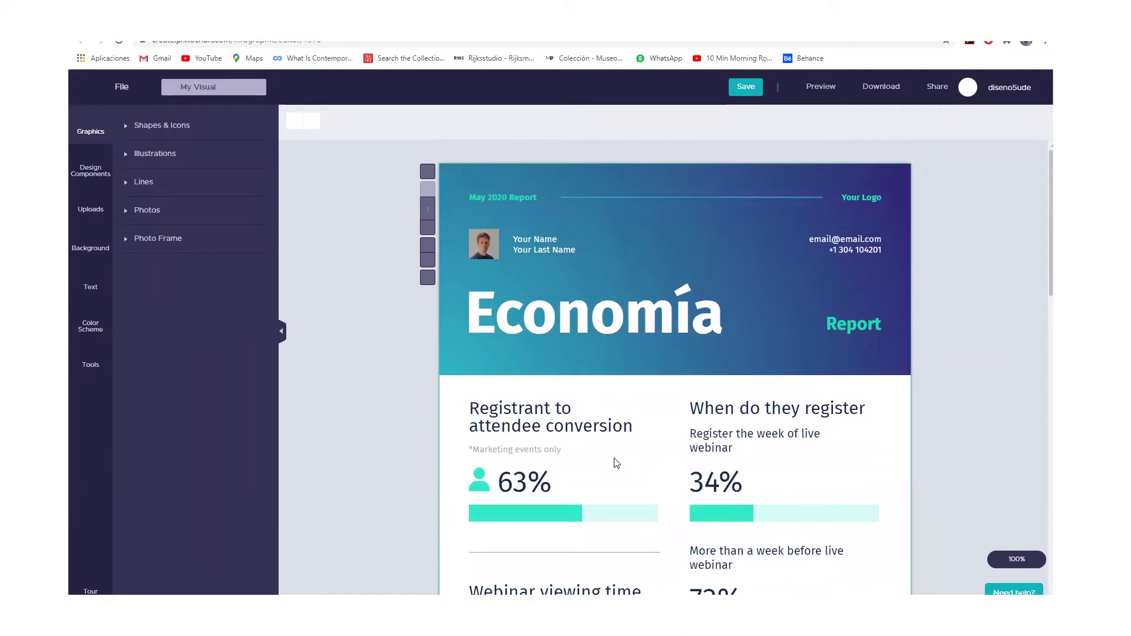
{"action": "scroll", "coordinate": [614, 462], "scroll_direction": "down", "scroll_amount": 1}
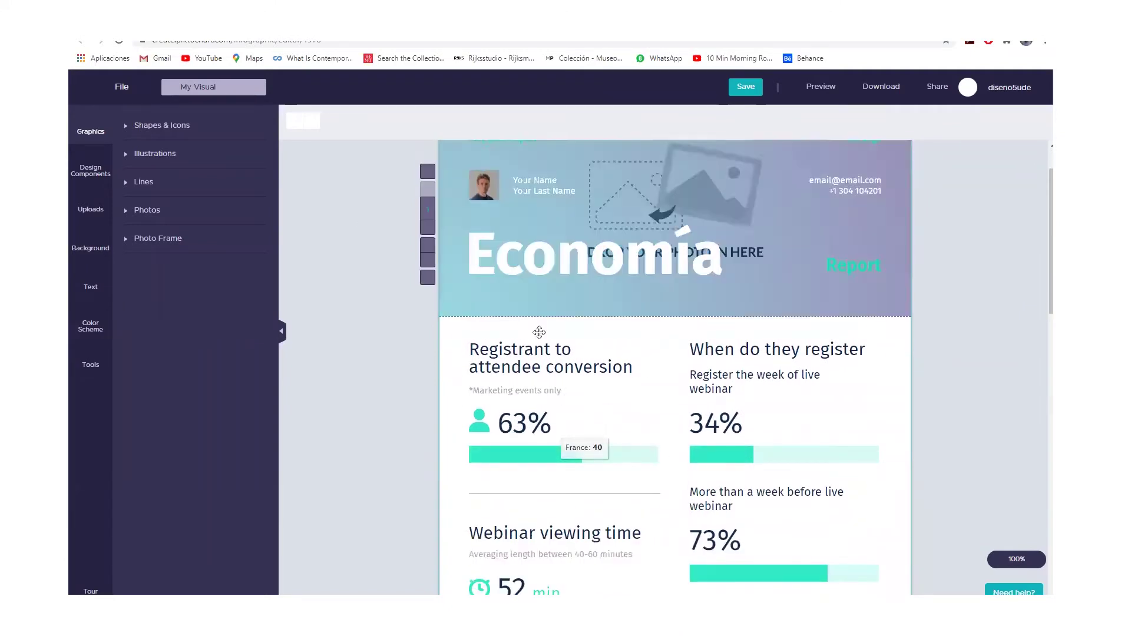
Try out text editing on the "Registrant to attendee conversion" and "When do they register" headings and the 34% figure
{"action": "left_click", "coordinate": [551, 357]}
{"action": "double_click", "coordinate": [550, 357]}
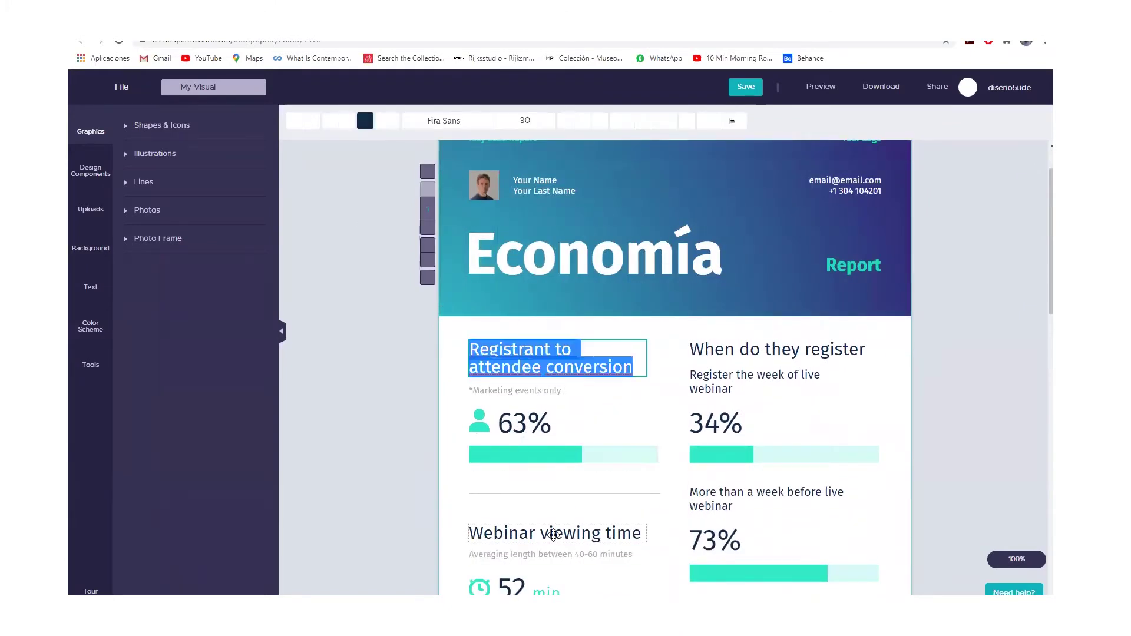
{"action": "double_click", "coordinate": [717, 422]}
{"action": "left_click", "coordinate": [711, 382]}
{"action": "left_click", "coordinate": [713, 350]}
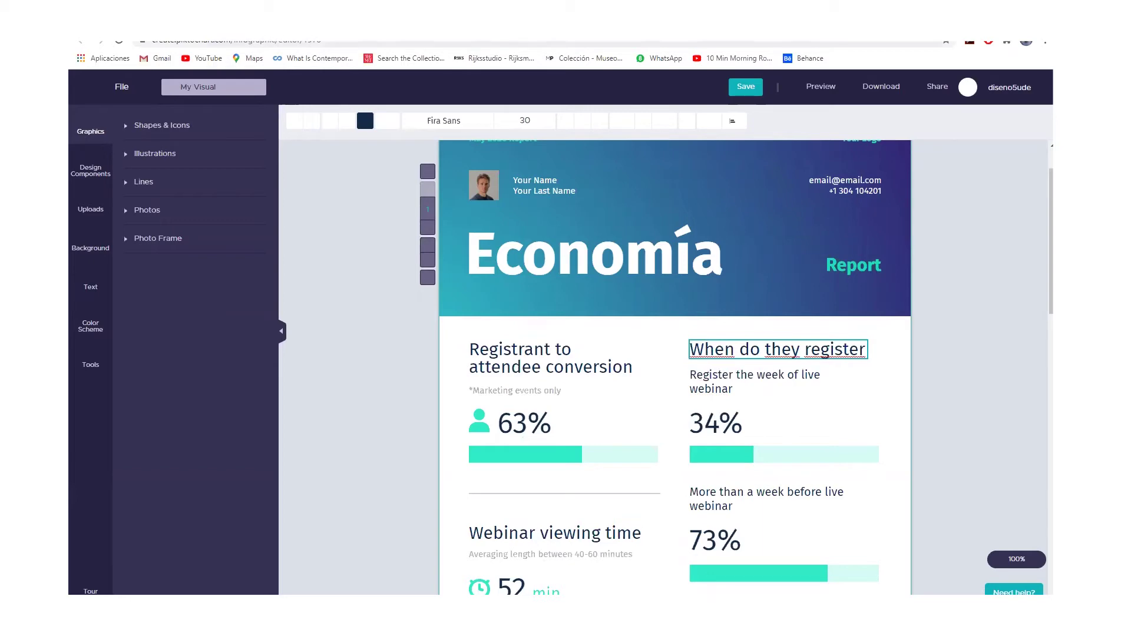
Leave the Webinar Report draft without saving and look through the Infographics template collection again
{"action": "key", "text": "Return"}
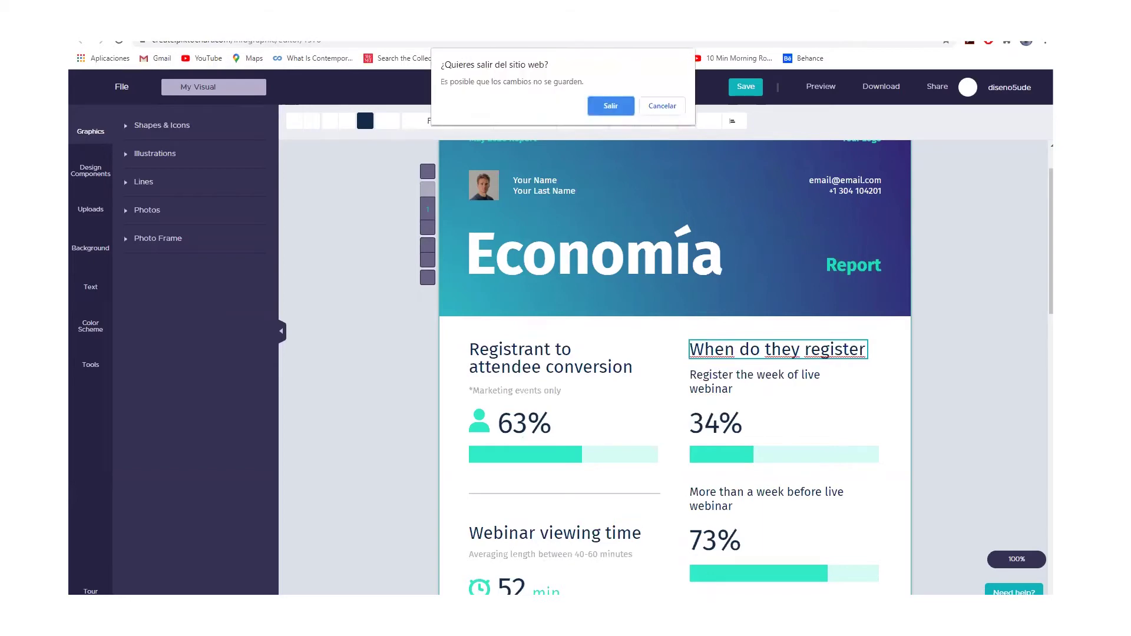
{"action": "left_click", "coordinate": [617, 112]}
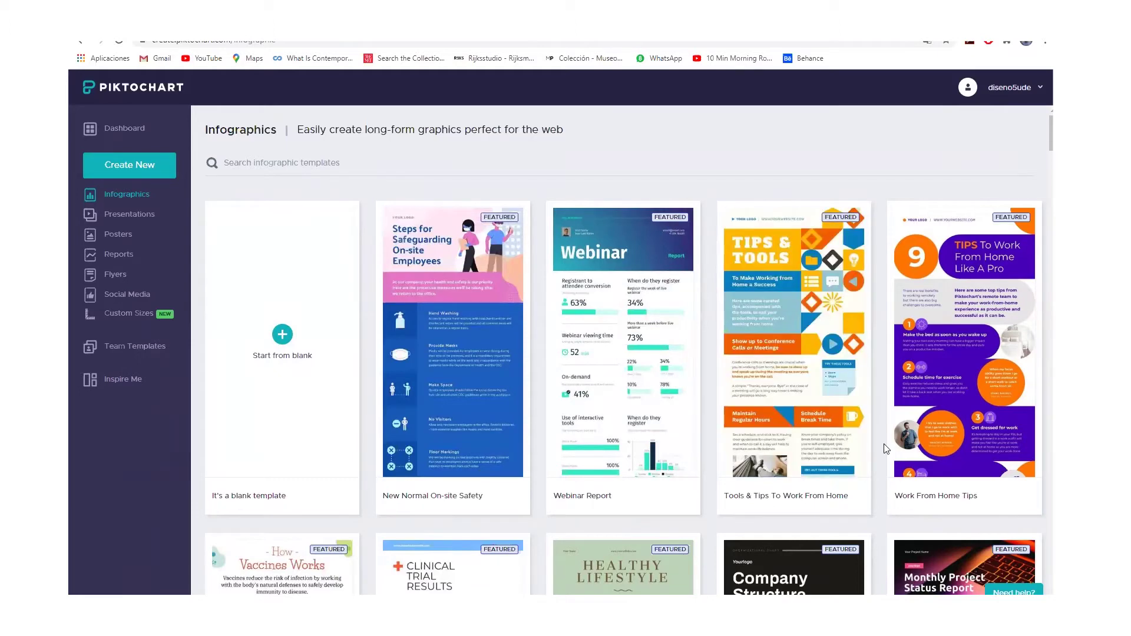
{"action": "scroll", "coordinate": [886, 449], "scroll_direction": "down", "scroll_amount": 3}
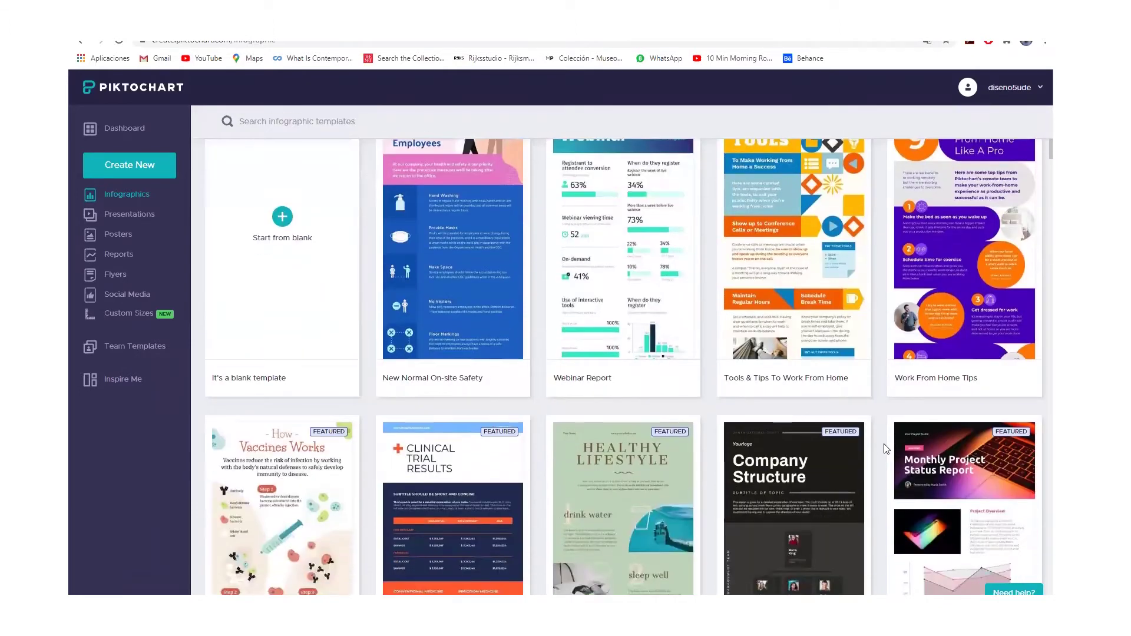
{"action": "scroll", "coordinate": [886, 449], "scroll_direction": "down", "scroll_amount": 1}
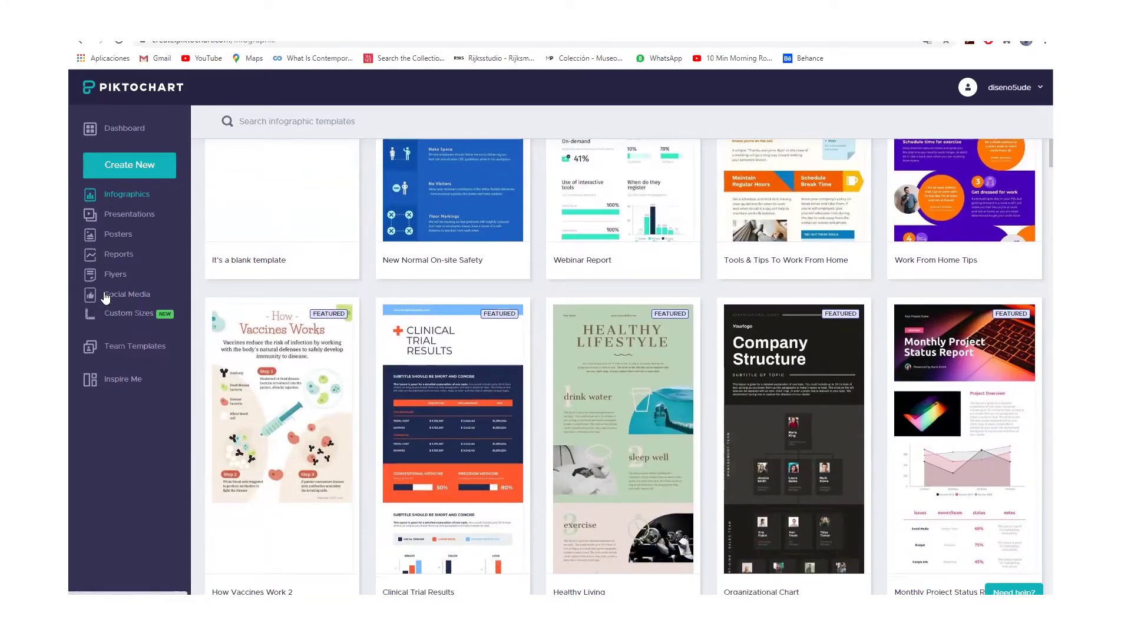
{"action": "scroll", "coordinate": [506, 443], "scroll_direction": "up", "scroll_amount": 1}
{"action": "scroll", "coordinate": [506, 443], "scroll_direction": "down", "scroll_amount": 2}
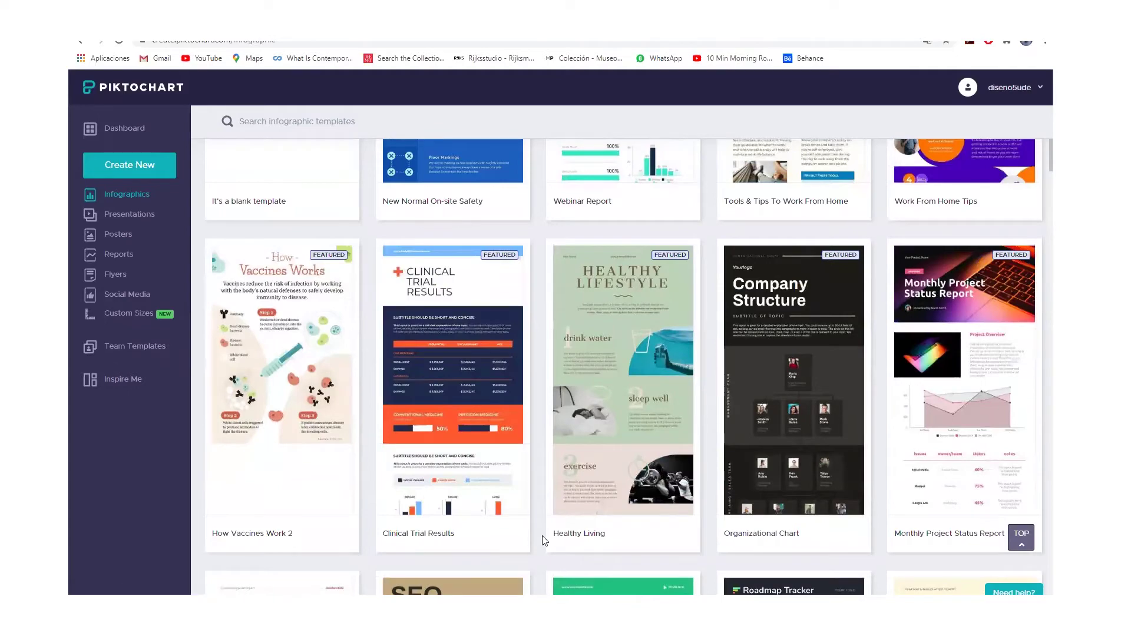
{"action": "scroll", "coordinate": [540, 536], "scroll_direction": "up", "scroll_amount": 5}
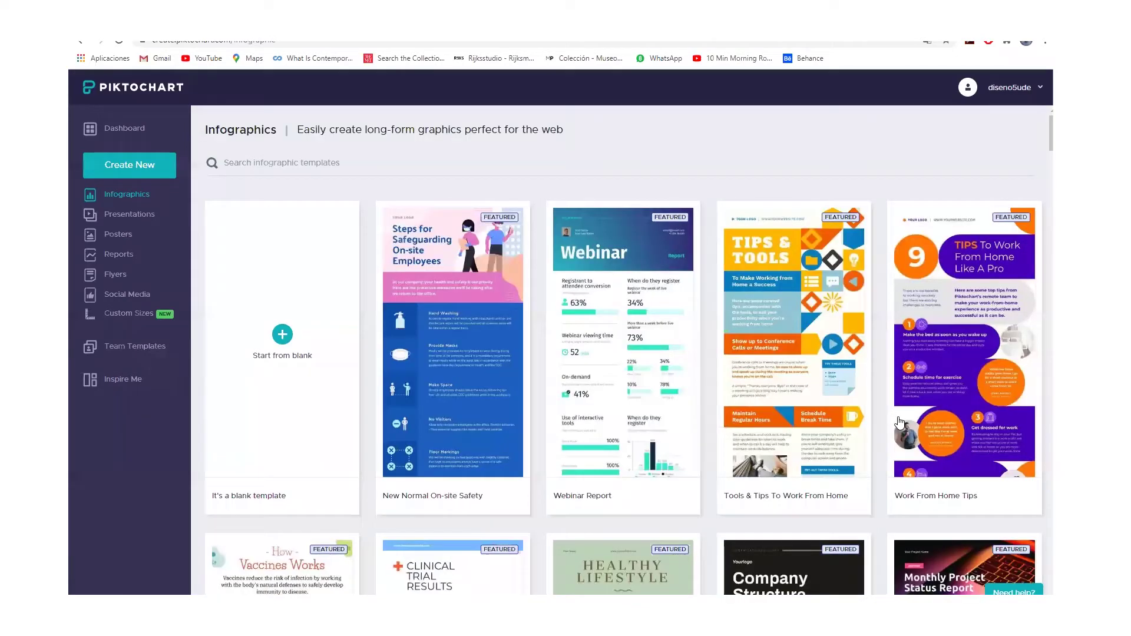
{"action": "scroll", "coordinate": [890, 460], "scroll_direction": "down", "scroll_amount": 1}
{"action": "scroll", "coordinate": [383, 379], "scroll_direction": "up", "scroll_amount": 1}
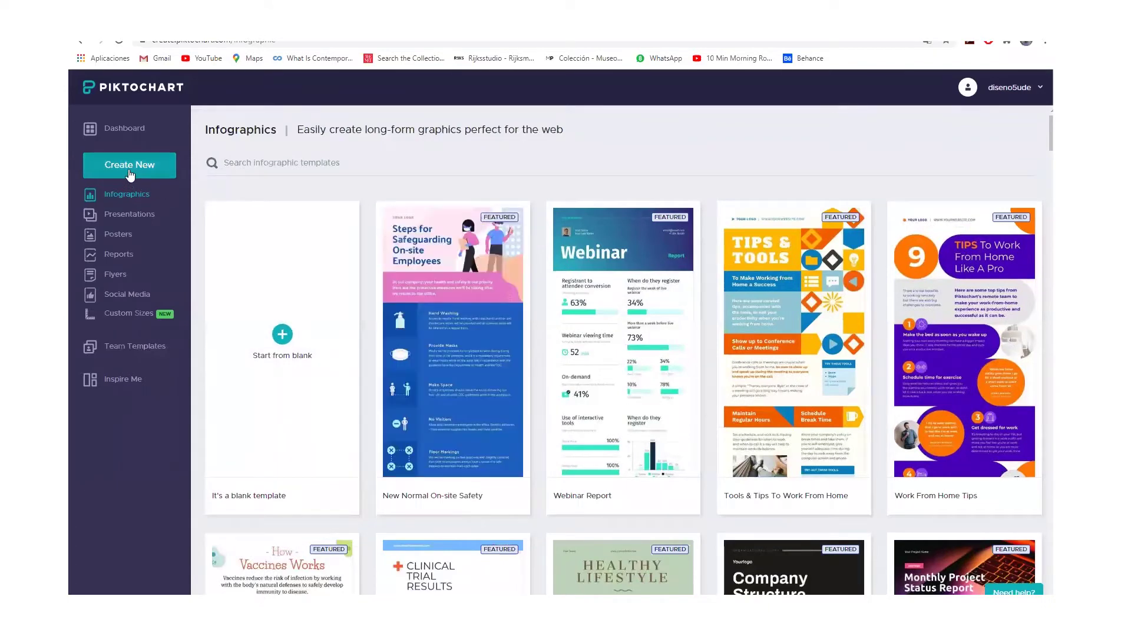
Review the types of visuals that can be created, close the overview and go to the dashboard
{"action": "left_click", "coordinate": [130, 171]}
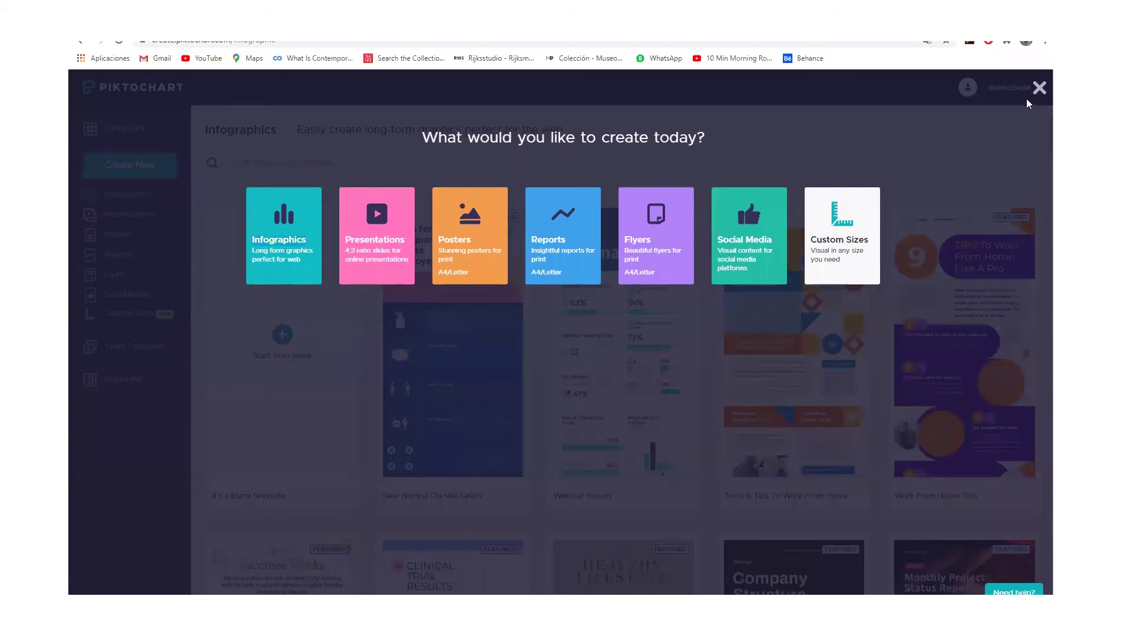
{"action": "left_click", "coordinate": [266, 88]}
{"action": "left_click", "coordinate": [124, 129]}
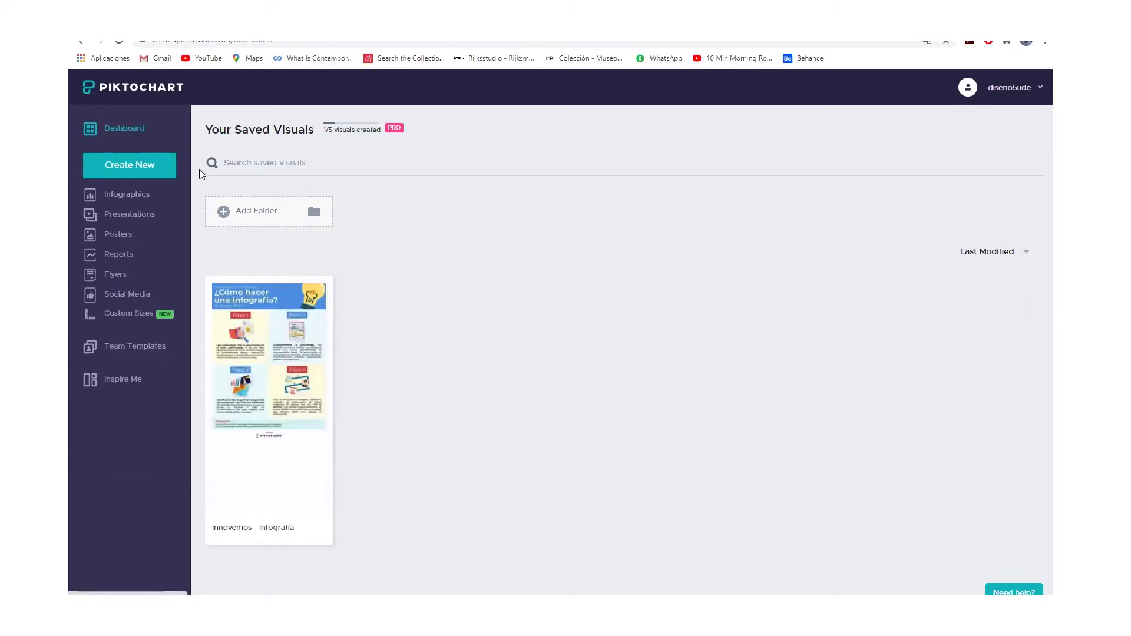
Create a new infographic from the blank template
{"action": "left_click", "coordinate": [137, 168]}
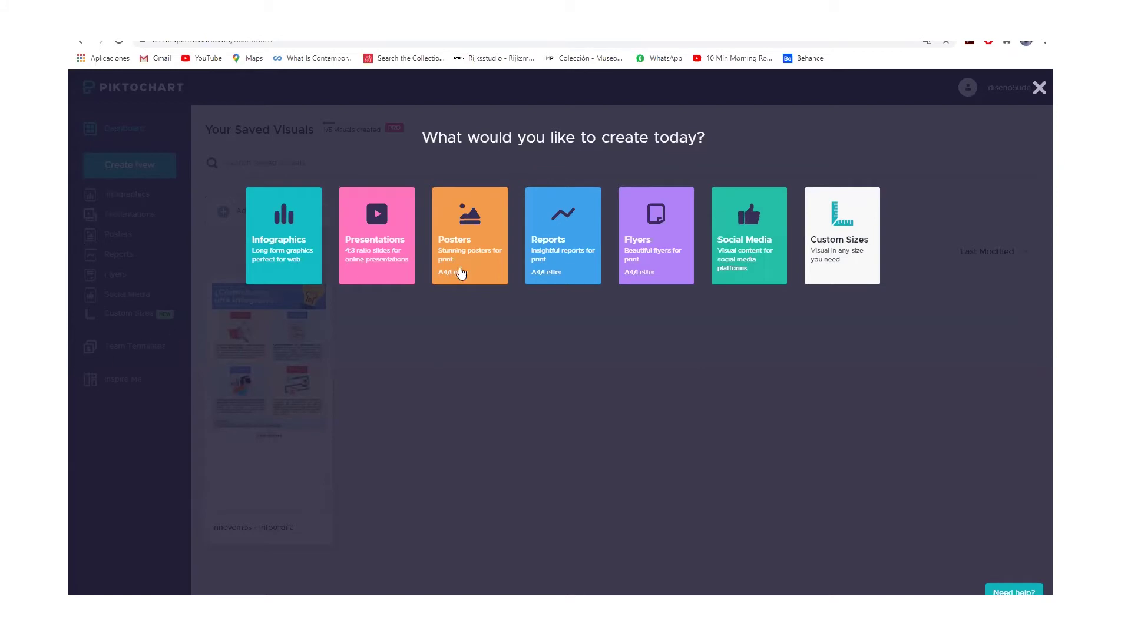
{"action": "left_click", "coordinate": [307, 236]}
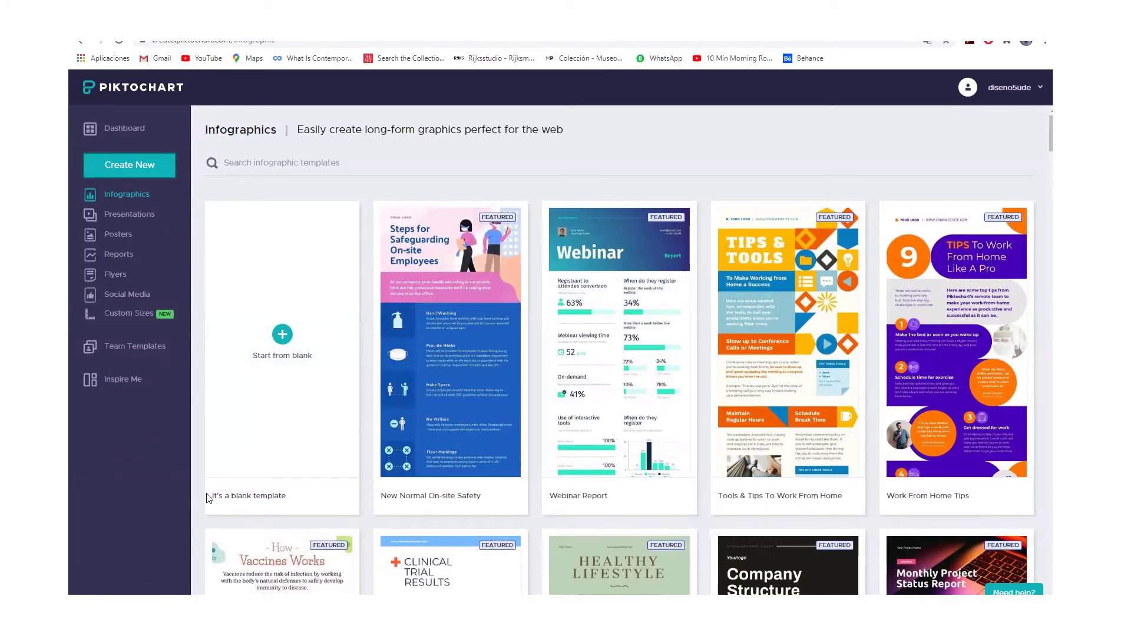
{"action": "left_click_drag", "start_coordinate": [228, 495], "coordinate": [291, 497]}
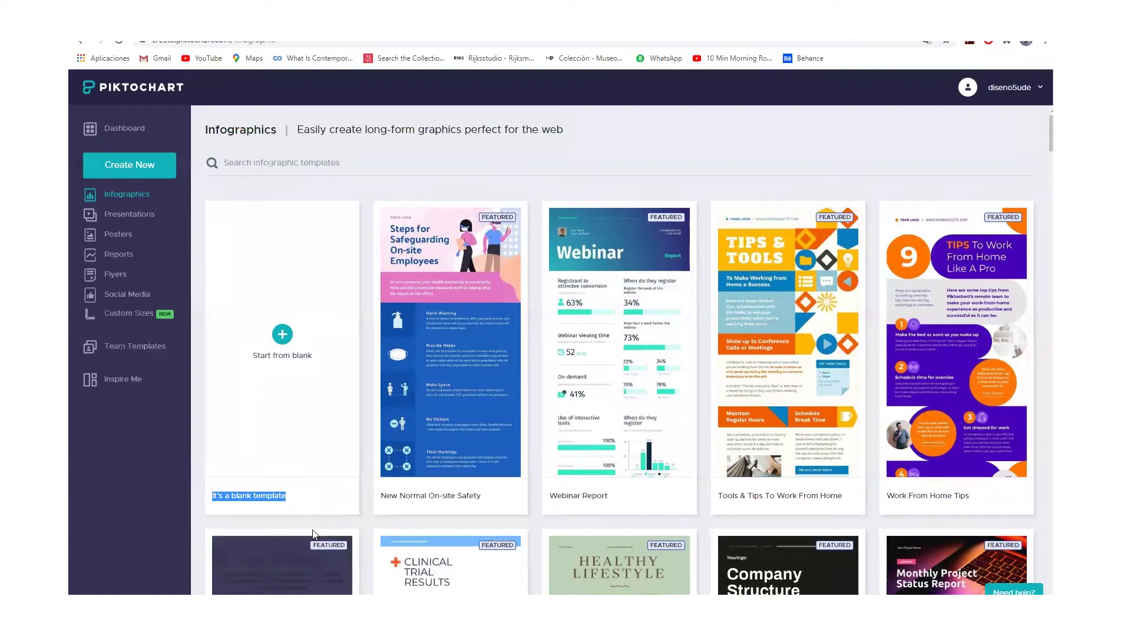
{"action": "left_click", "coordinate": [285, 341]}
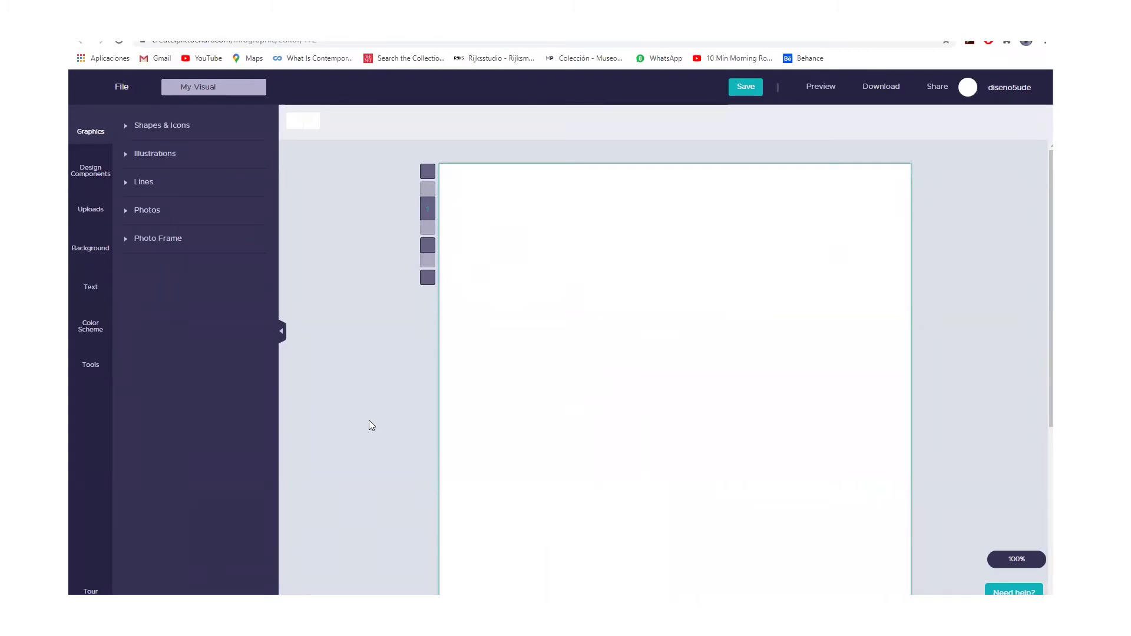
Switch to File Explorer, open the folder Escritorio > UdeA > Ordenes de Producción > Webinar Infografía and minimise the window
{"action": "key", "text": "super+e"}
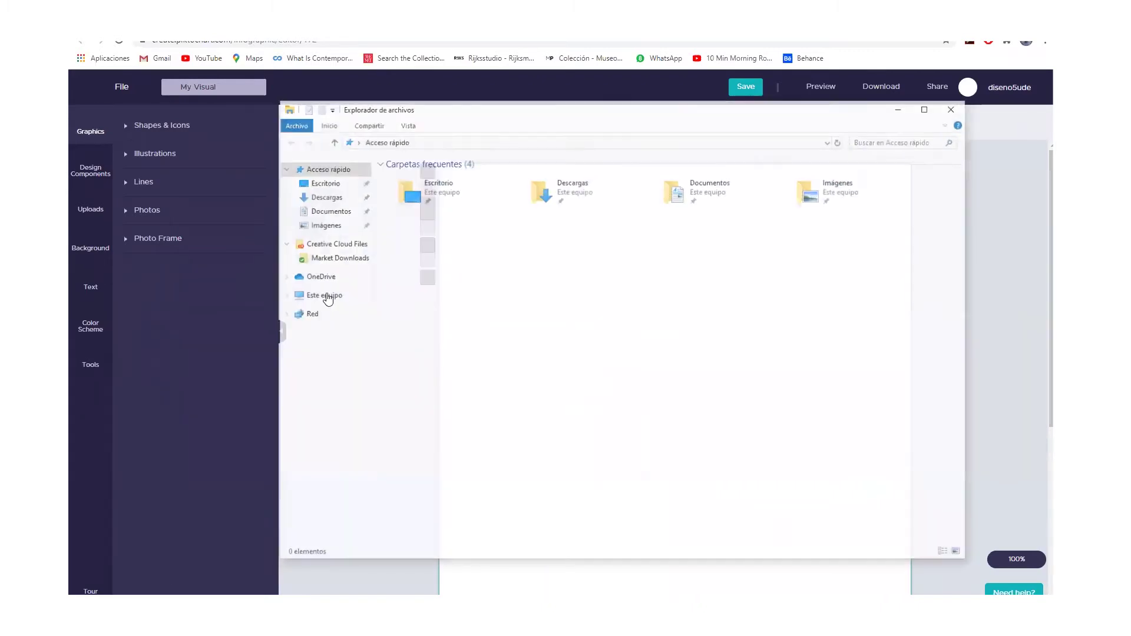
{"action": "left_click", "coordinate": [322, 186]}
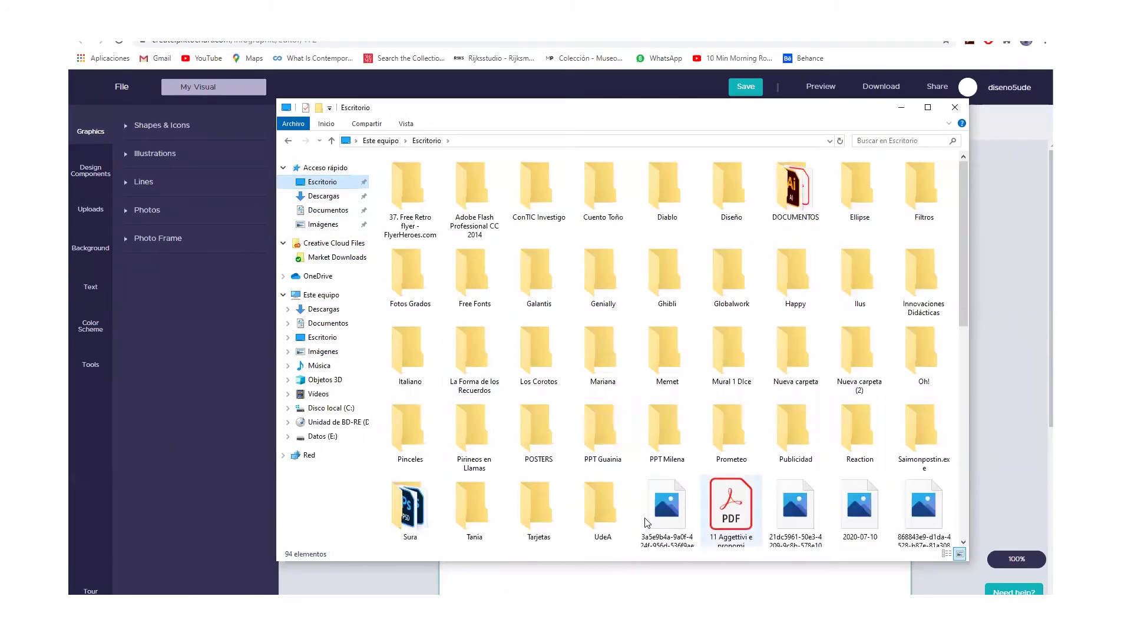
{"action": "double_click", "coordinate": [618, 526]}
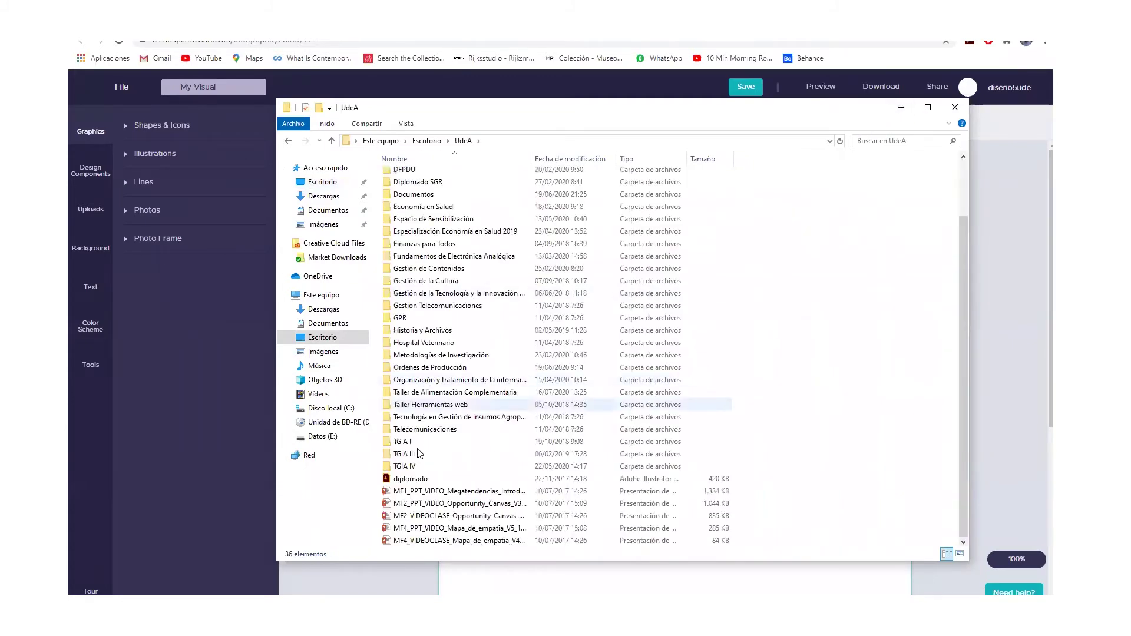
{"action": "left_click", "coordinate": [414, 369]}
{"action": "double_click", "coordinate": [414, 370]}
{"action": "scroll", "coordinate": [411, 509], "scroll_direction": "down", "scroll_amount": 14}
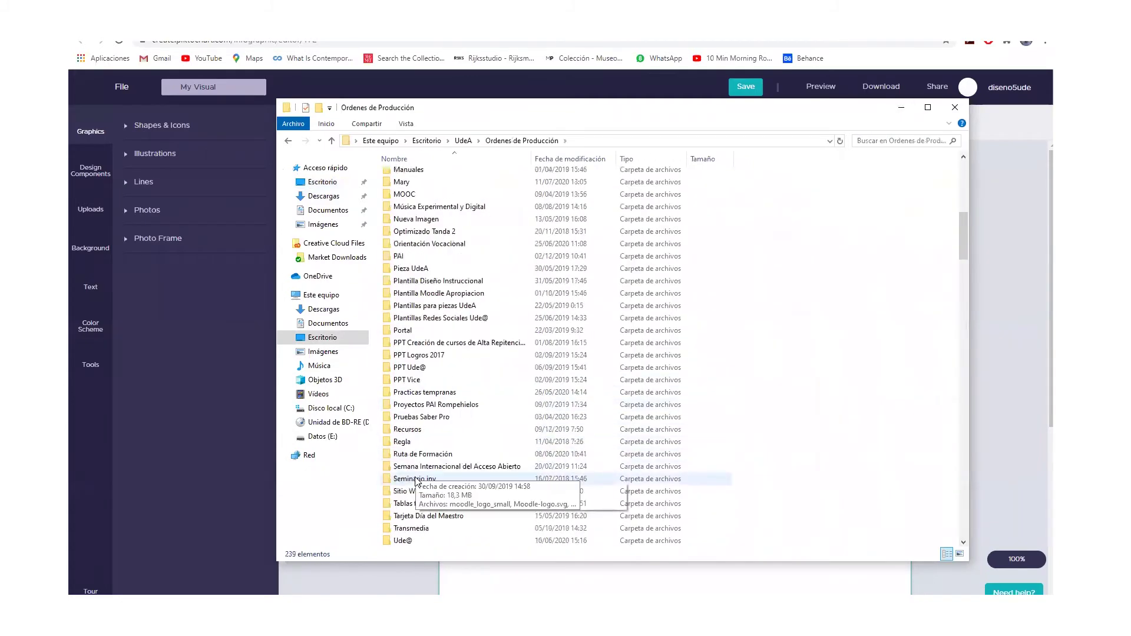
{"action": "double_click", "coordinate": [411, 506]}
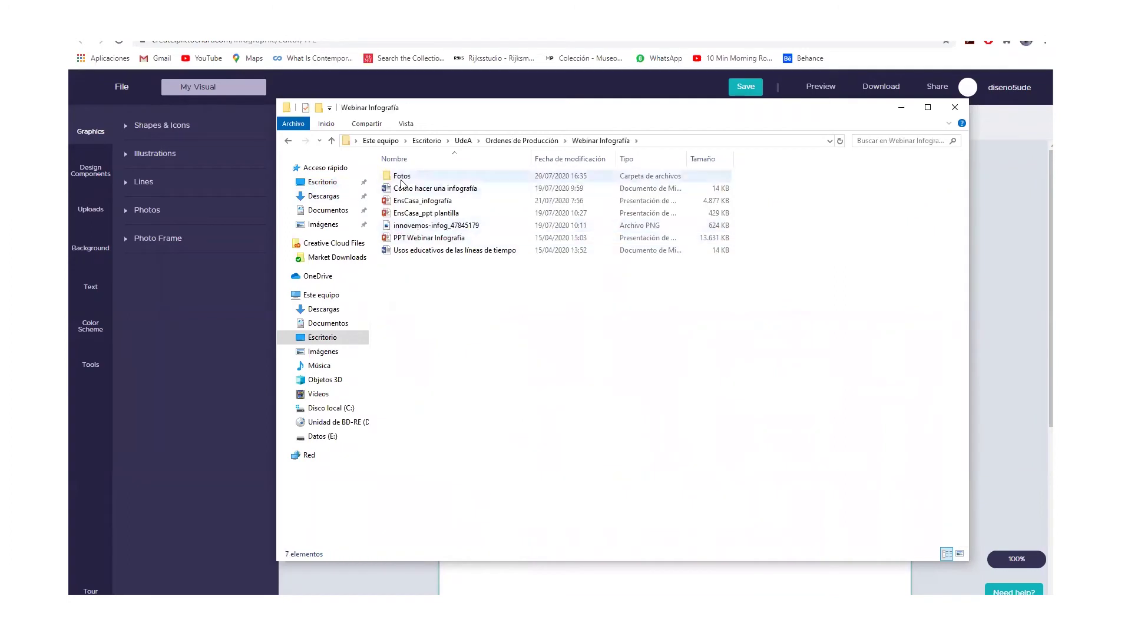
{"action": "left_click", "coordinate": [902, 109]}
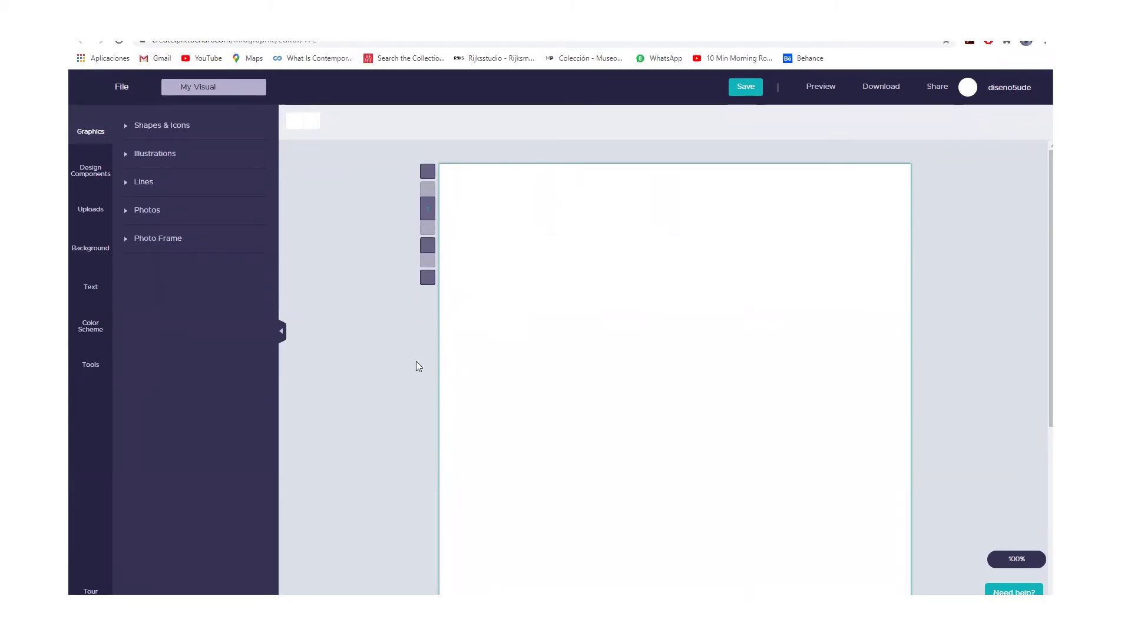
Switch to File Explorer, open the Word document Cómo hacer una infografía and review its title, author line and numbered steps
{"action": "key", "text": "alt+Tab"}
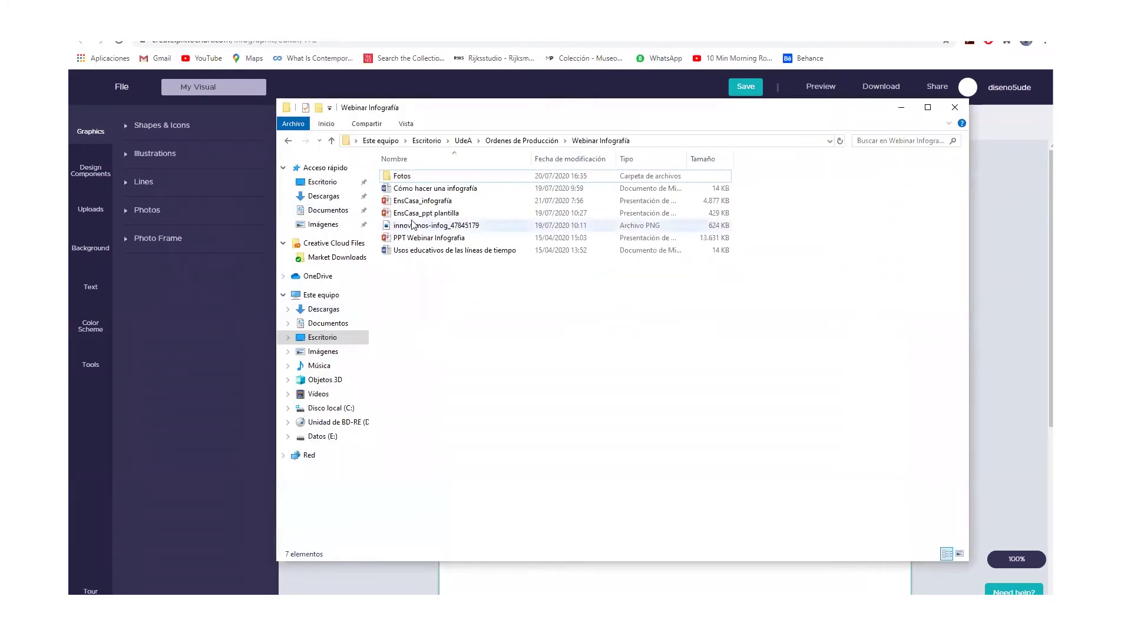
{"action": "left_click", "coordinate": [428, 190]}
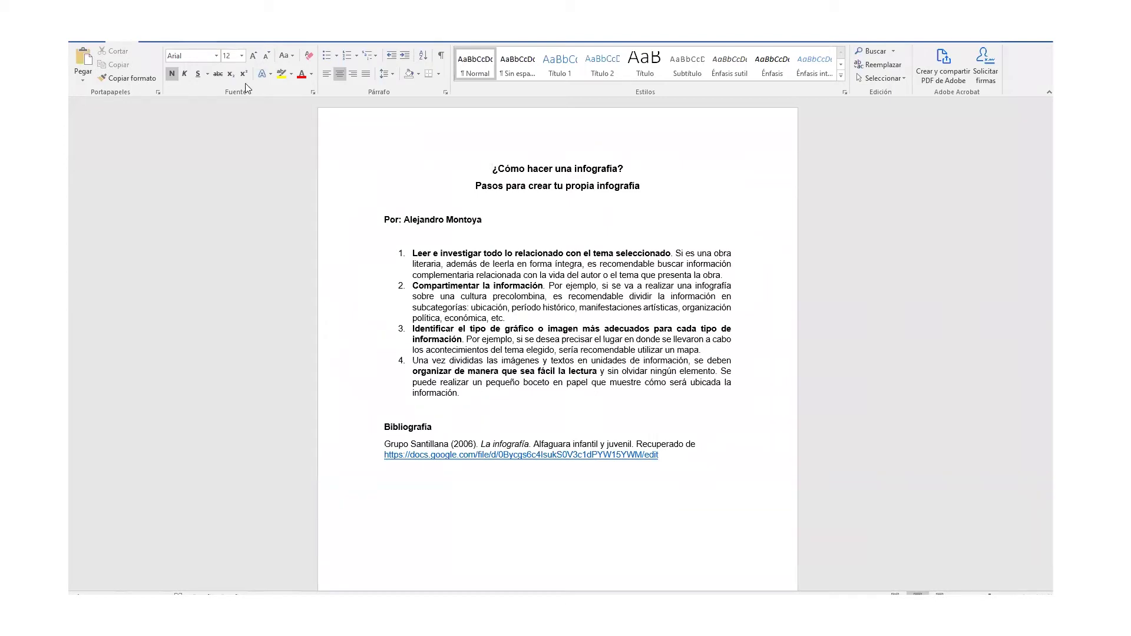
{"action": "left_click_drag", "start_coordinate": [492, 169], "coordinate": [633, 187]}
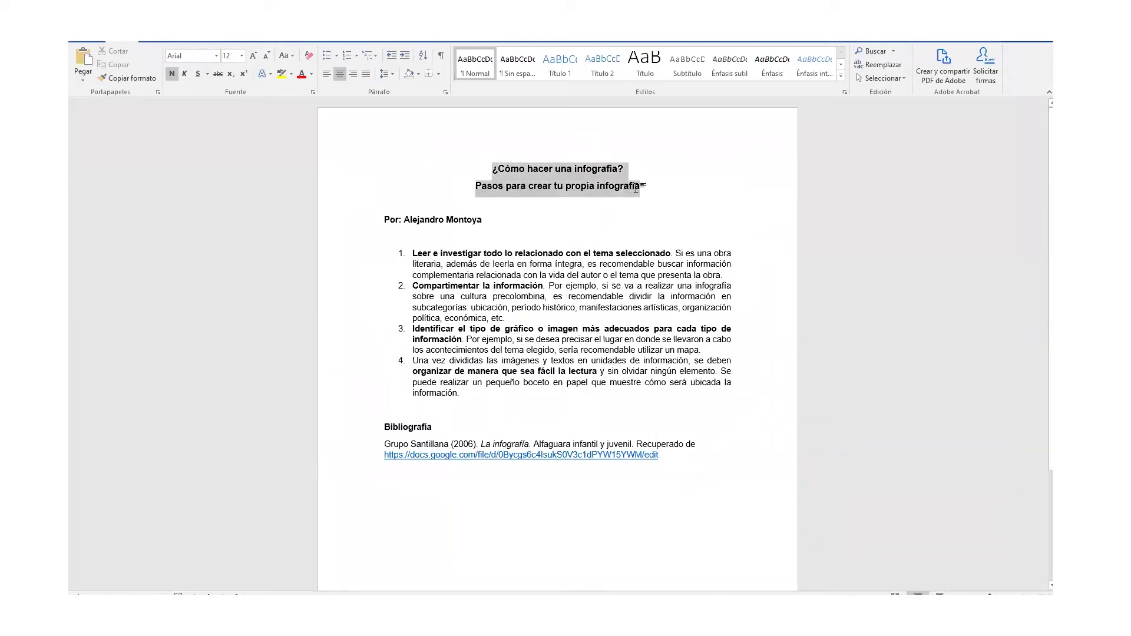
{"action": "left_click_drag", "start_coordinate": [493, 169], "coordinate": [629, 190]}
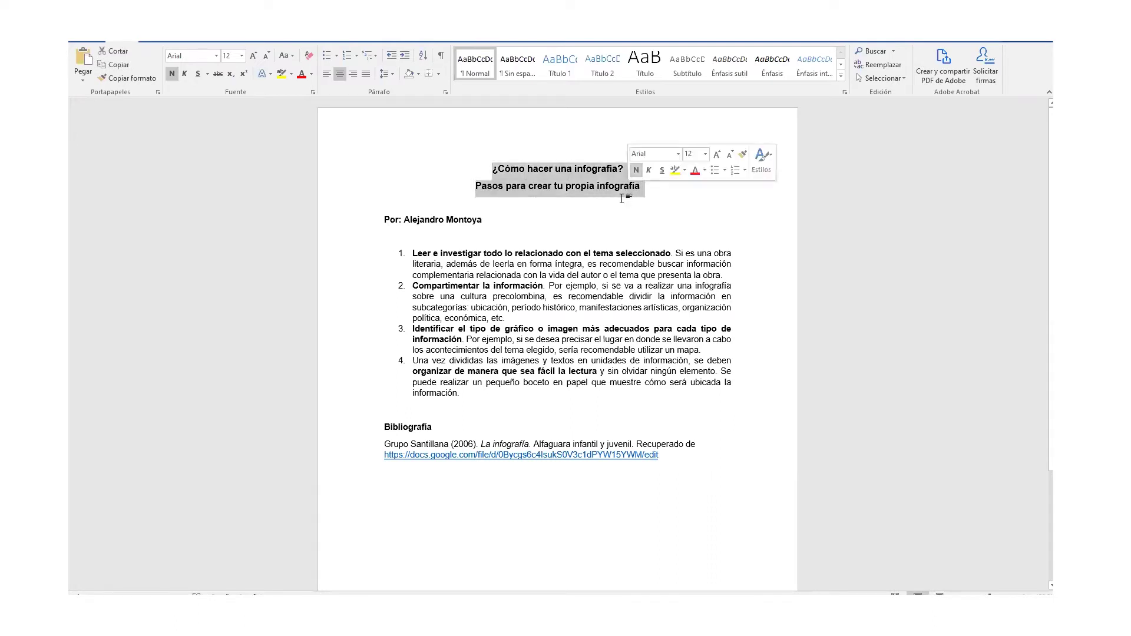
{"action": "left_click", "coordinate": [485, 174]}
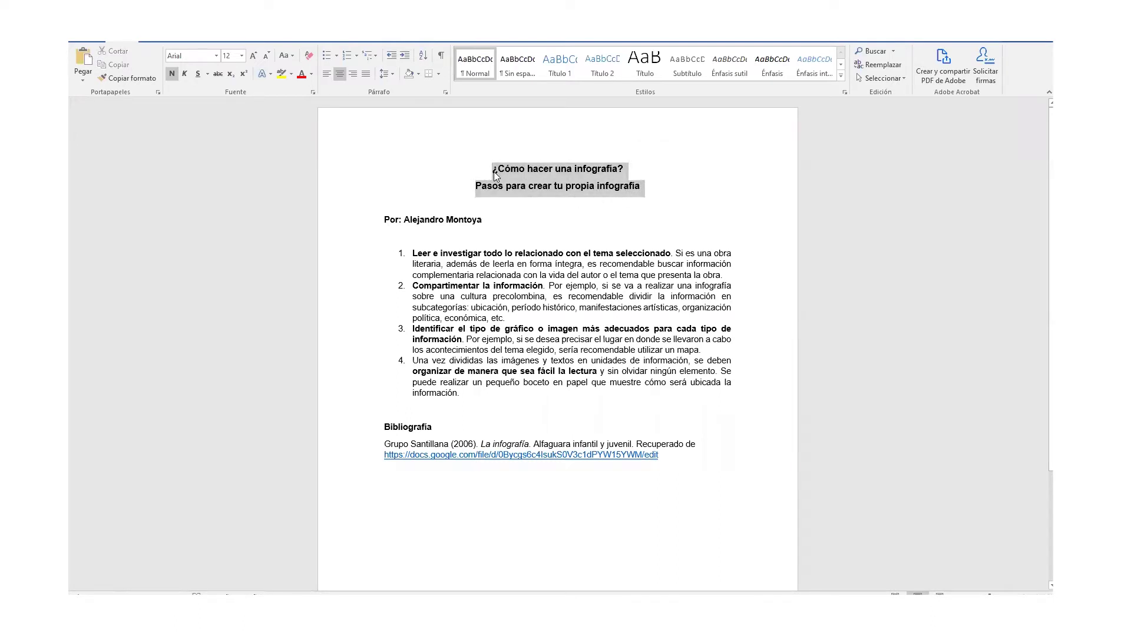
{"action": "left_click_drag", "start_coordinate": [485, 174], "coordinate": [631, 193]}
{"action": "left_click", "coordinate": [522, 188]}
{"action": "left_click_drag", "start_coordinate": [495, 169], "coordinate": [633, 195]}
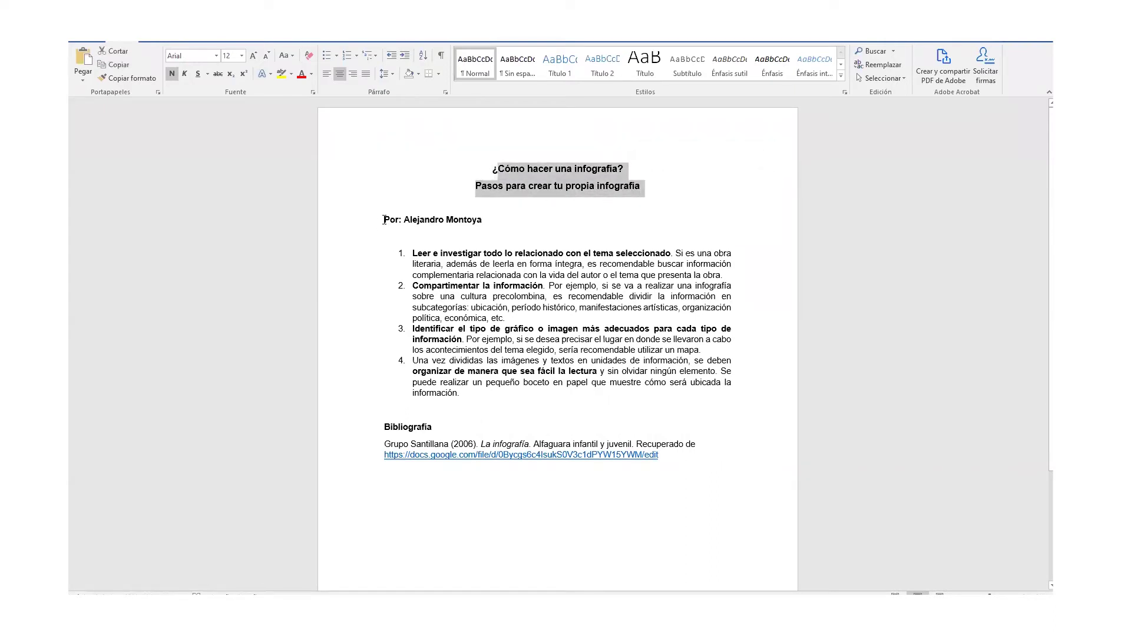
{"action": "left_click_drag", "start_coordinate": [383, 220], "coordinate": [474, 230]}
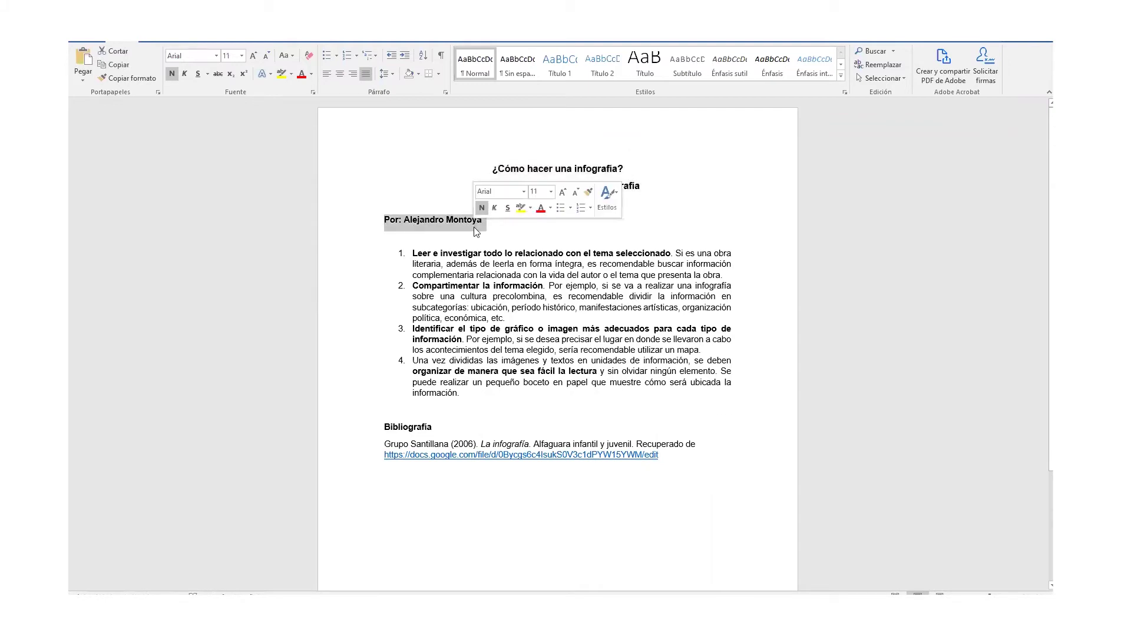
{"action": "left_click_drag", "start_coordinate": [413, 253], "coordinate": [459, 394]}
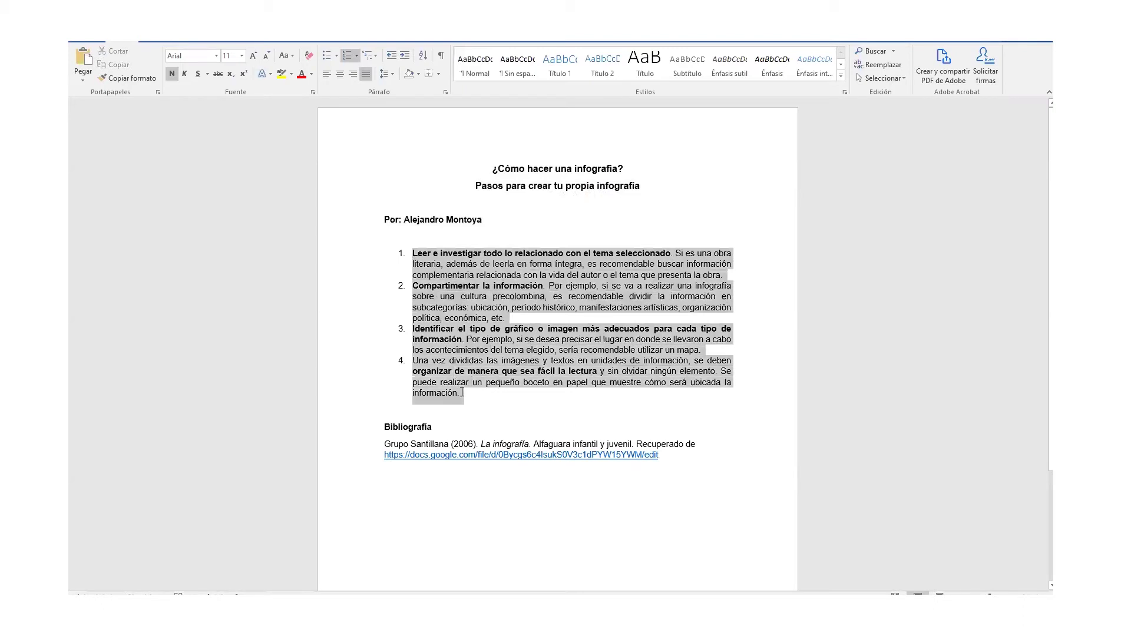
{"action": "left_click", "coordinate": [705, 297]}
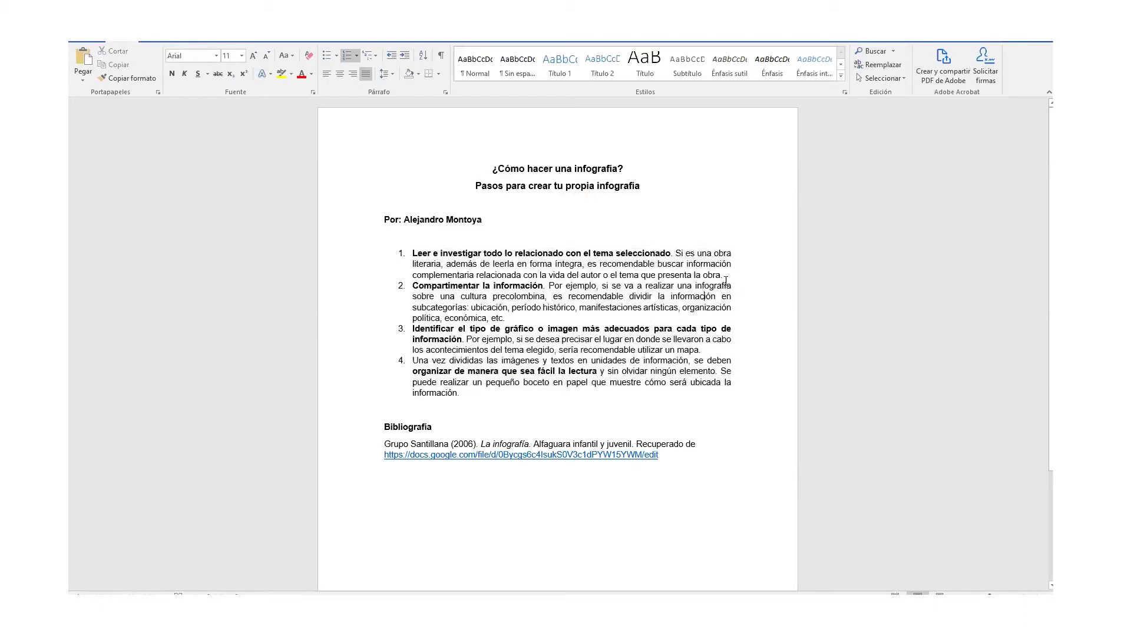
Go over the document's individual steps again, followed by its title, author line and Bibliografía section
{"action": "left_click", "coordinate": [416, 257]}
{"action": "left_click", "coordinate": [428, 303]}
{"action": "left_click", "coordinate": [420, 338]}
{"action": "left_click", "coordinate": [426, 426]}
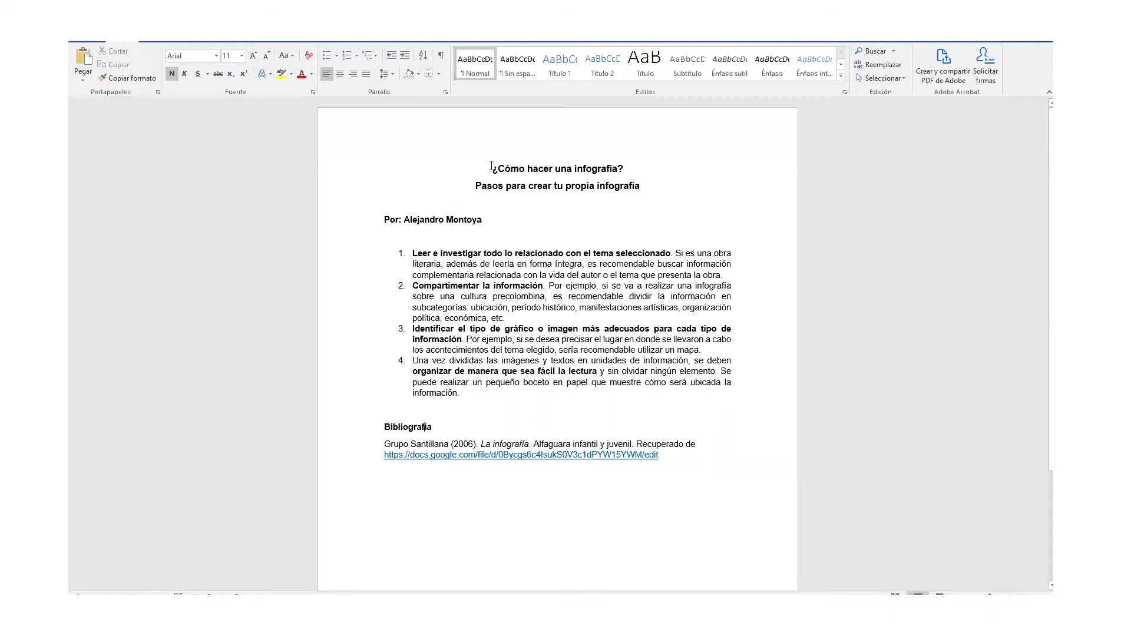
{"action": "left_click_drag", "start_coordinate": [491, 166], "coordinate": [643, 192]}
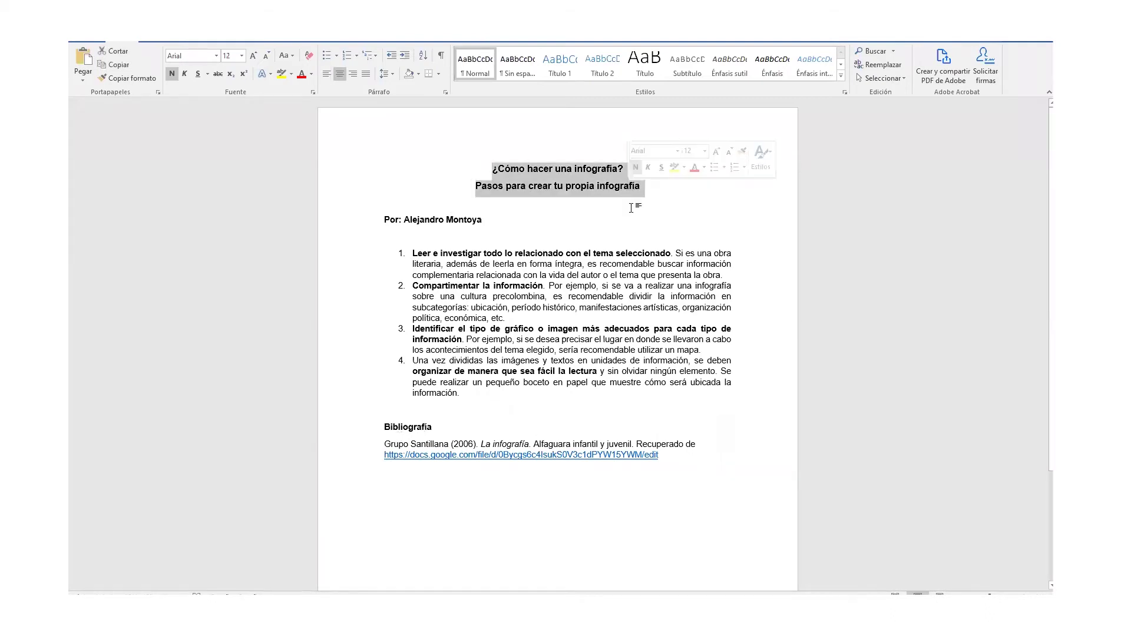
{"action": "left_click", "coordinate": [563, 169]}
{"action": "mouse_move", "coordinate": [386, 236]}
{"action": "left_mouse_down"}
{"action": "mouse_move", "coordinate": [731, 393]}
{"action": "mouse_move", "coordinate": [648, 377]}
{"action": "mouse_move", "coordinate": [384, 216]}
{"action": "left_mouse_up"}
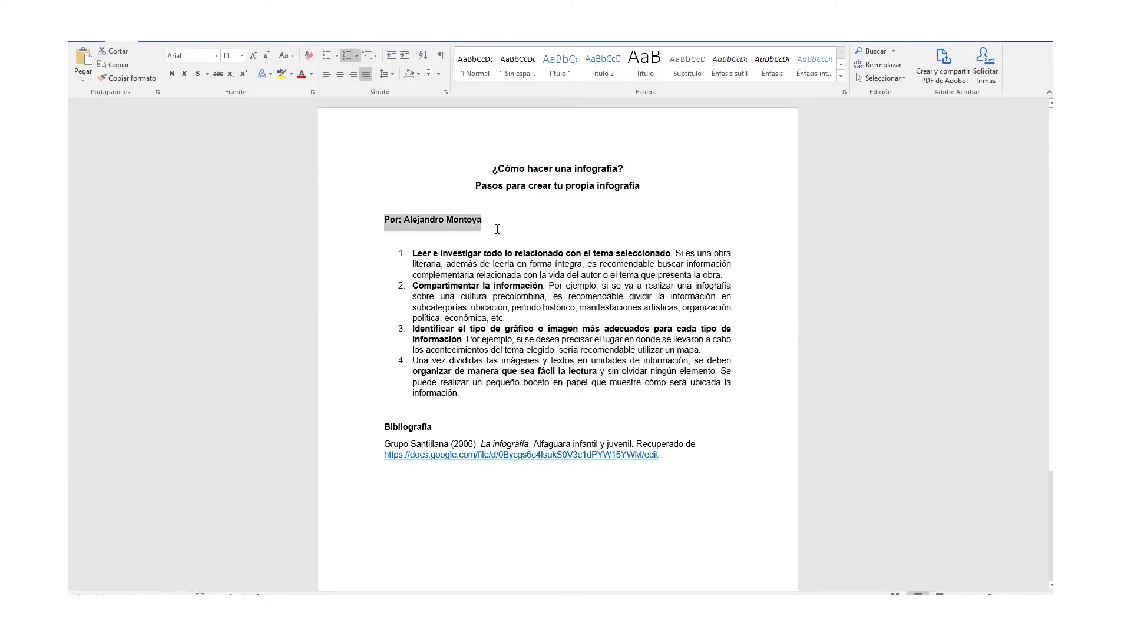
{"action": "left_click_drag", "start_coordinate": [381, 426], "coordinate": [669, 455]}
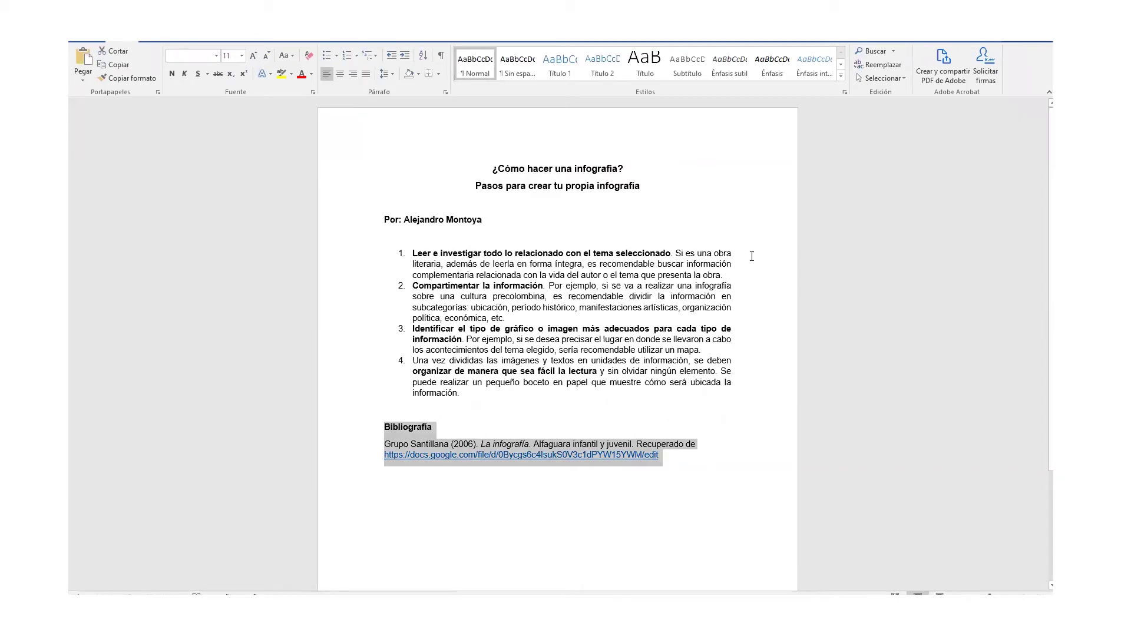
{"action": "left_click", "coordinate": [725, 276]}
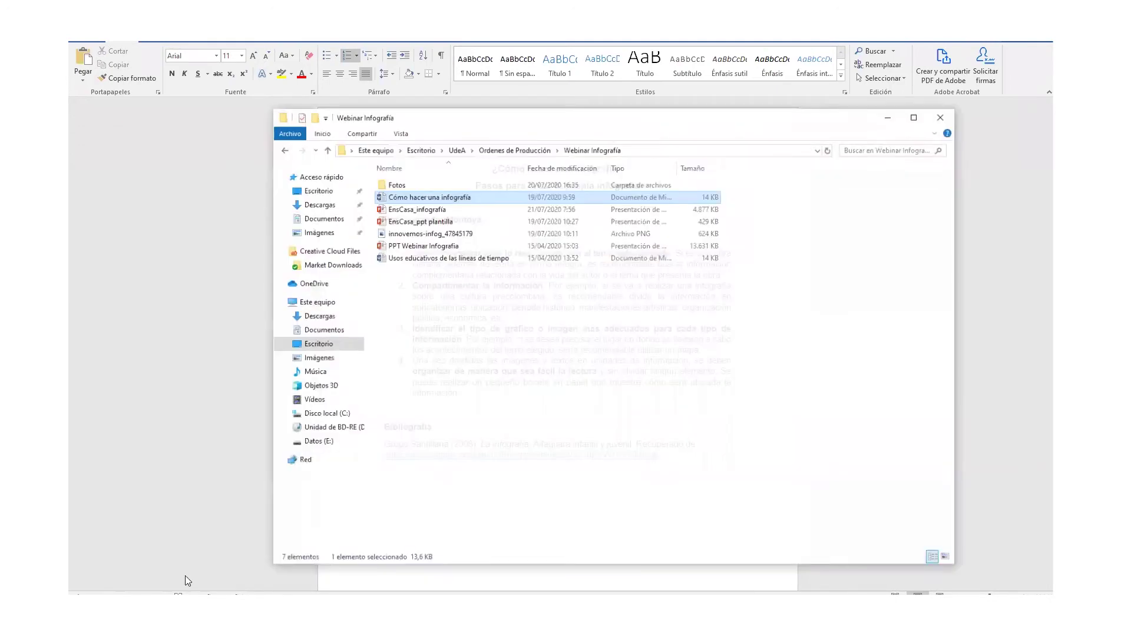
View the Boceto sketch in the Fotos folder in File Explorer and return to the Piktochart editor
{"action": "double_click", "coordinate": [411, 176]}
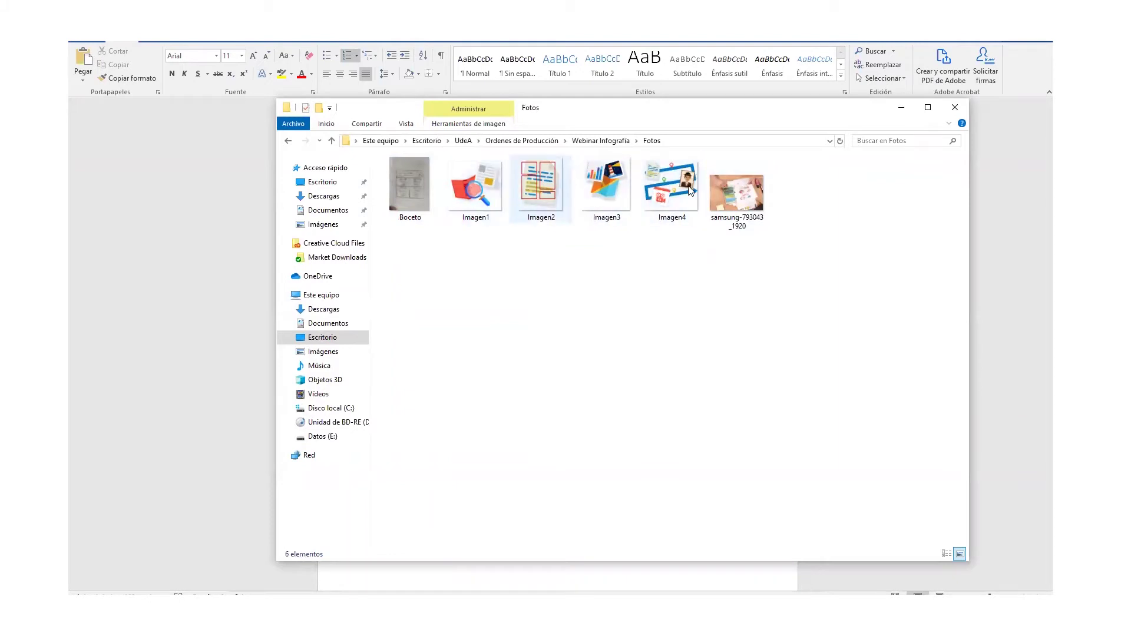
{"action": "left_click", "coordinate": [910, 107]}
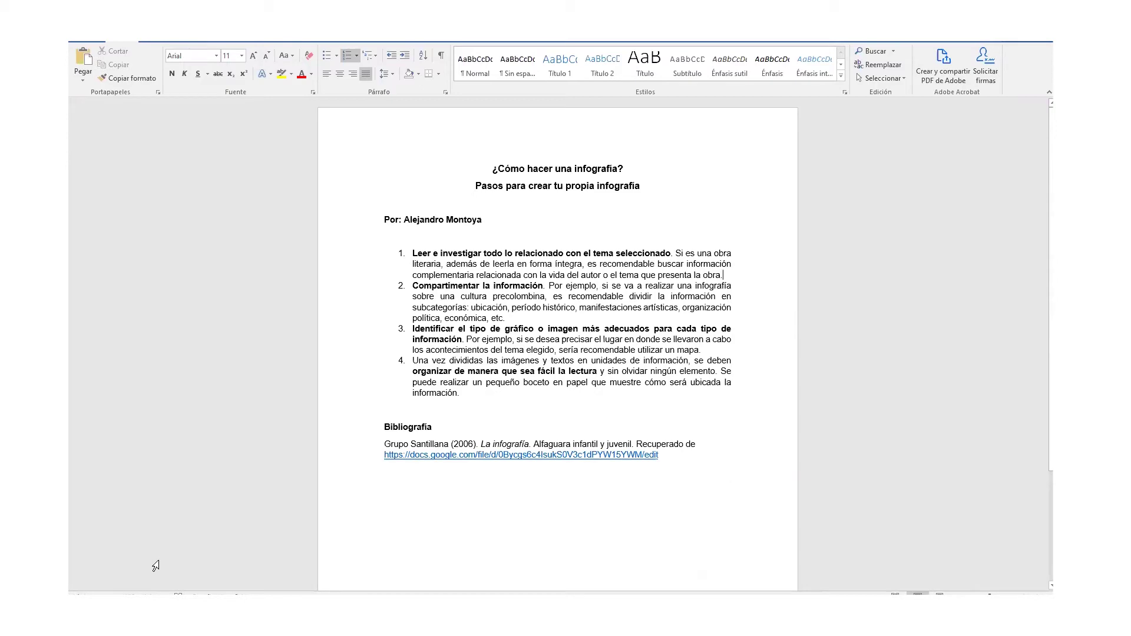
{"action": "key", "text": "alt+Tab"}
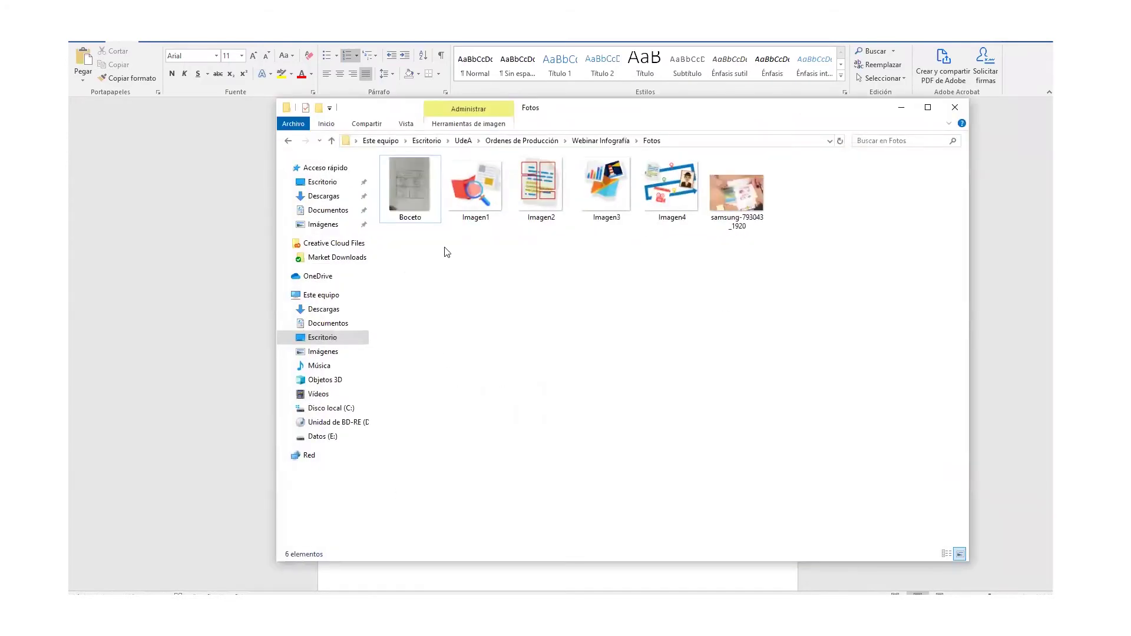
{"action": "double_click", "coordinate": [428, 217]}
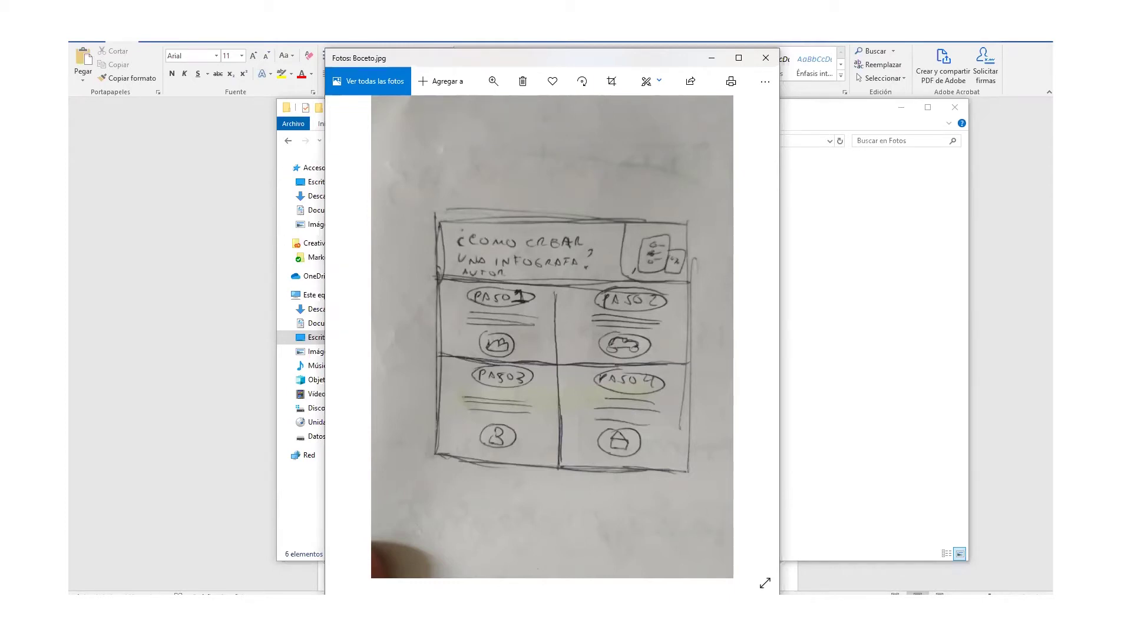
{"action": "mouse_move", "coordinate": [194, 613]}
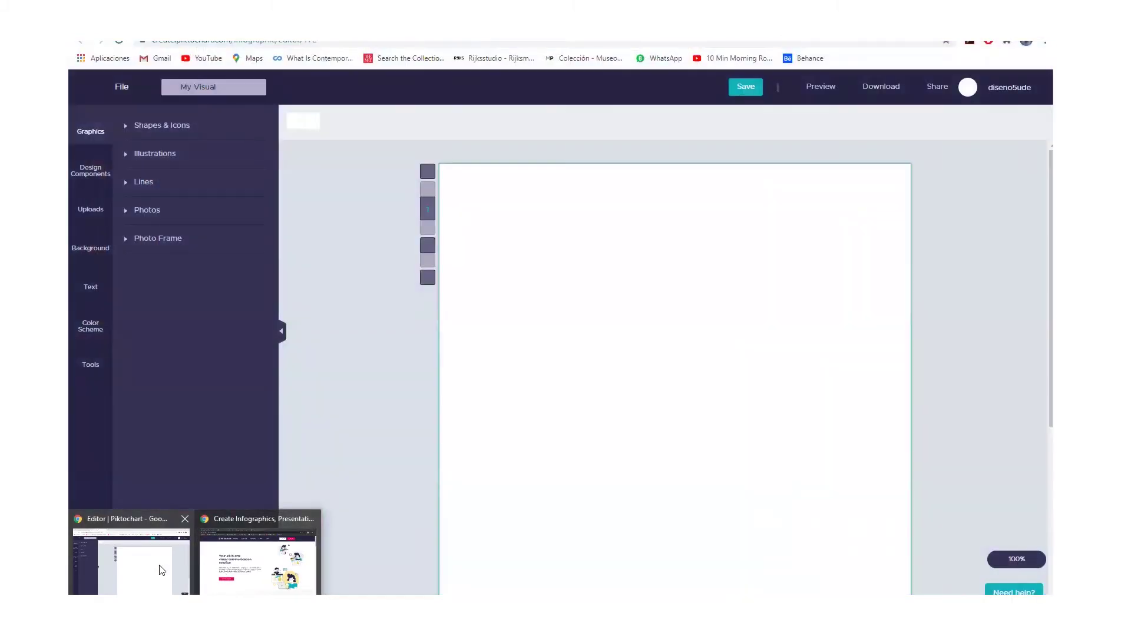
{"action": "left_click", "coordinate": [162, 570]}
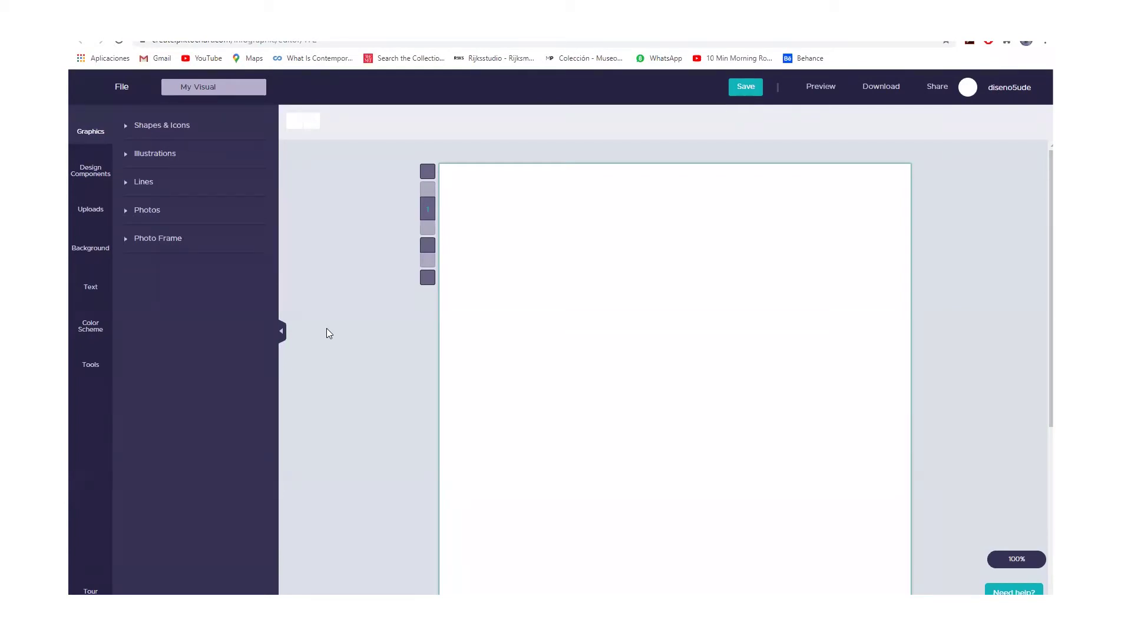
Open the visual's download options, choose Medium quality, try the Download as blocks option and cancel the download
{"action": "left_click", "coordinate": [124, 88]}
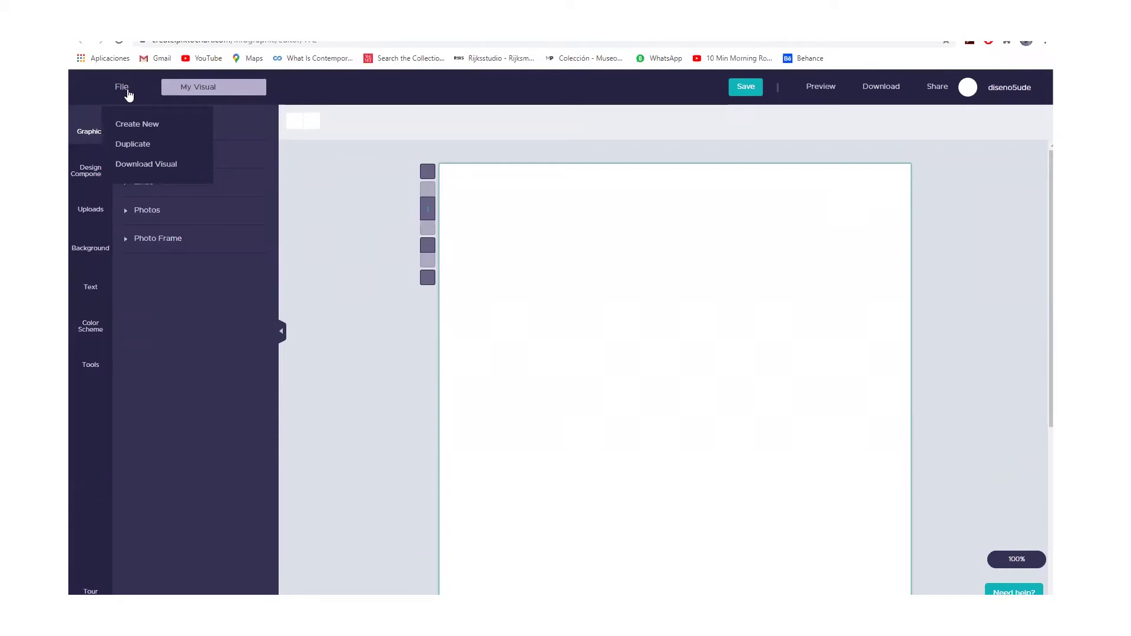
{"action": "mouse_move", "coordinate": [133, 134]}
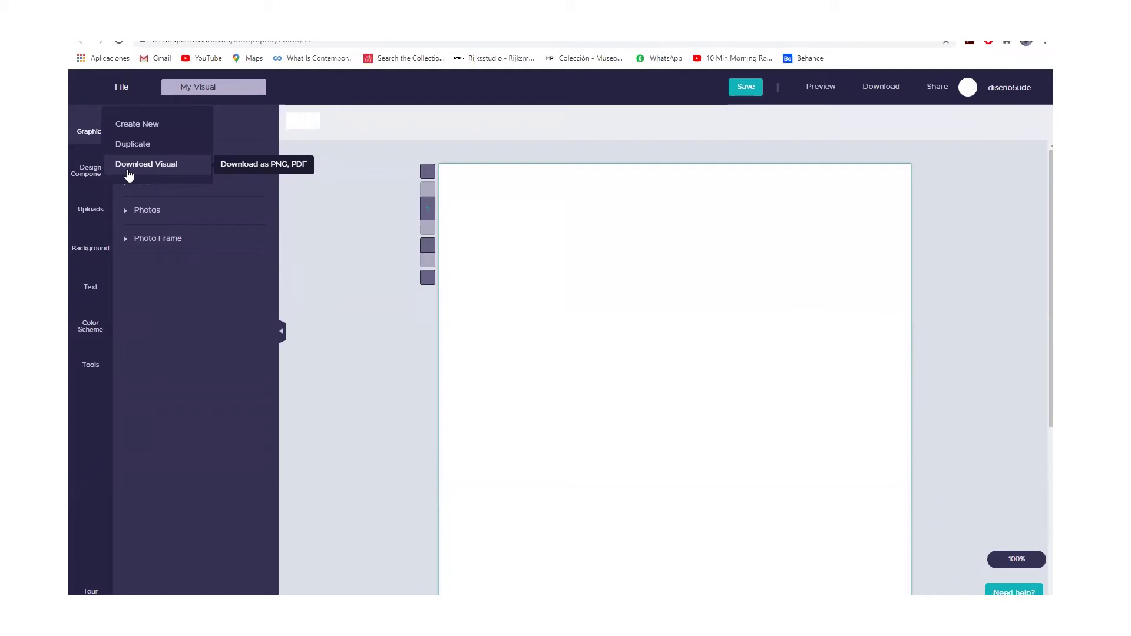
{"action": "left_click", "coordinate": [128, 172]}
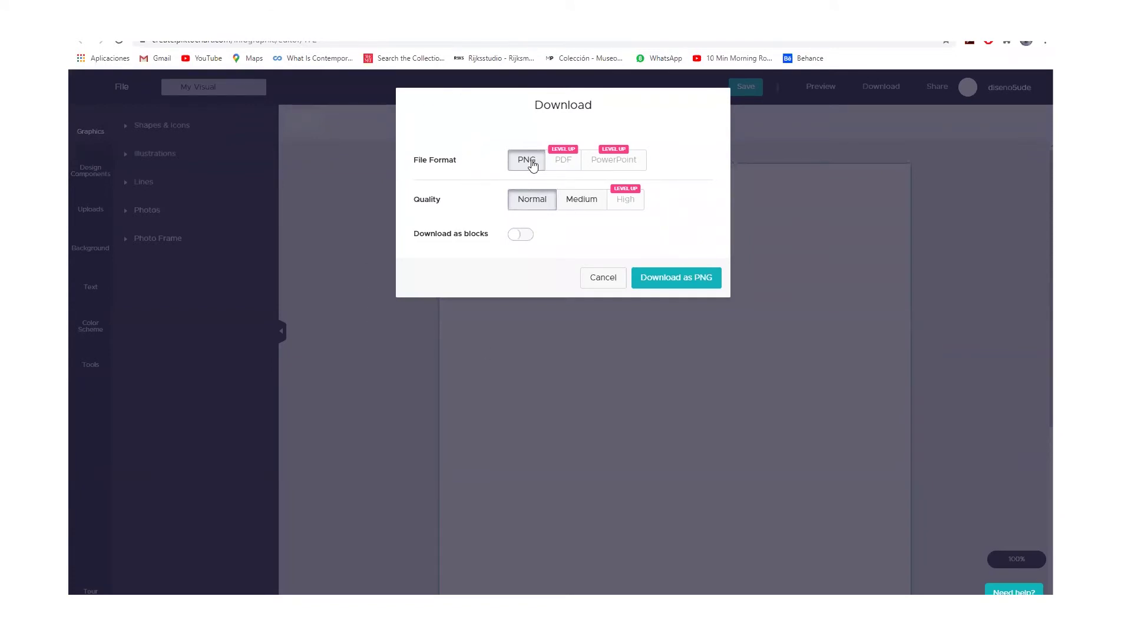
{"action": "left_click", "coordinate": [580, 204]}
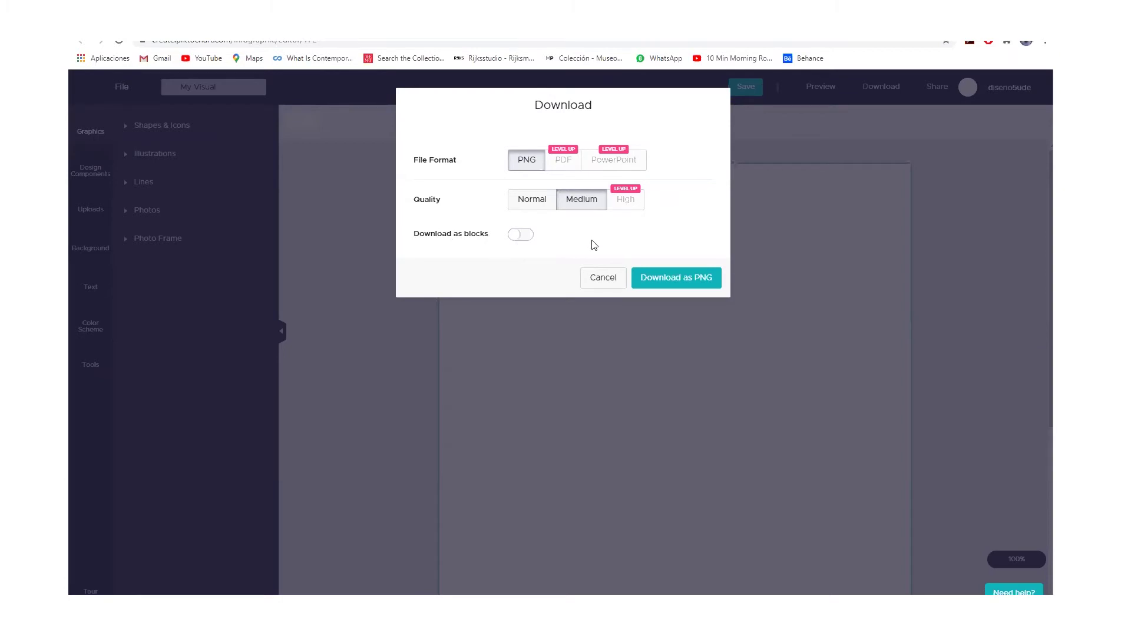
{"action": "left_click", "coordinate": [518, 238]}
{"action": "left_click", "coordinate": [517, 238]}
{"action": "left_click", "coordinate": [518, 238]}
{"action": "right_click", "coordinate": [519, 239]}
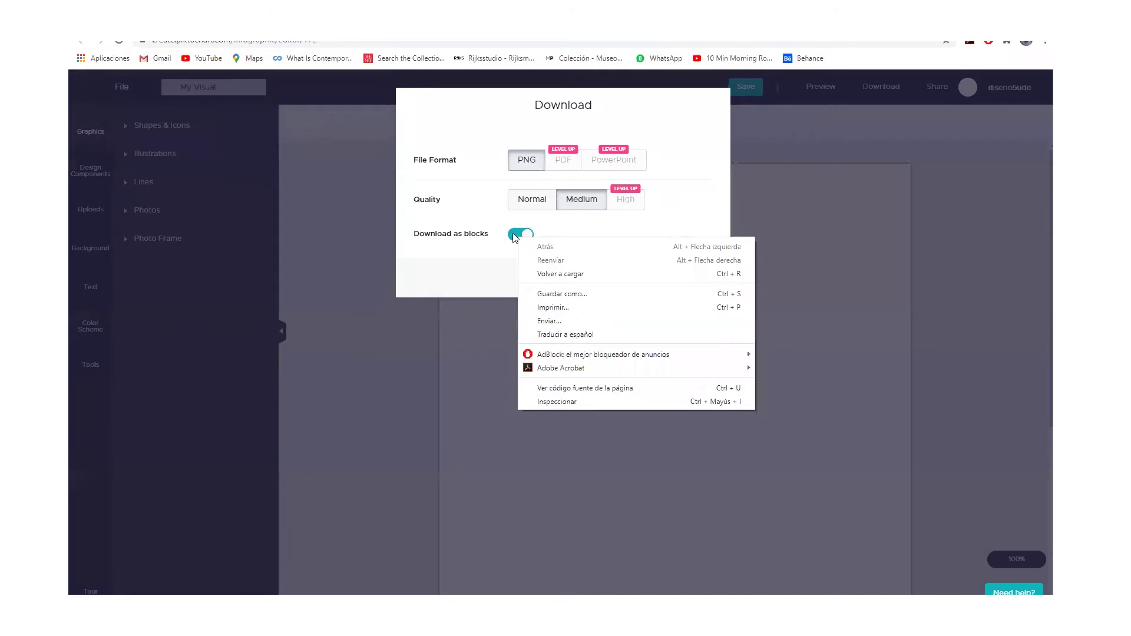
{"action": "left_click", "coordinate": [519, 238]}
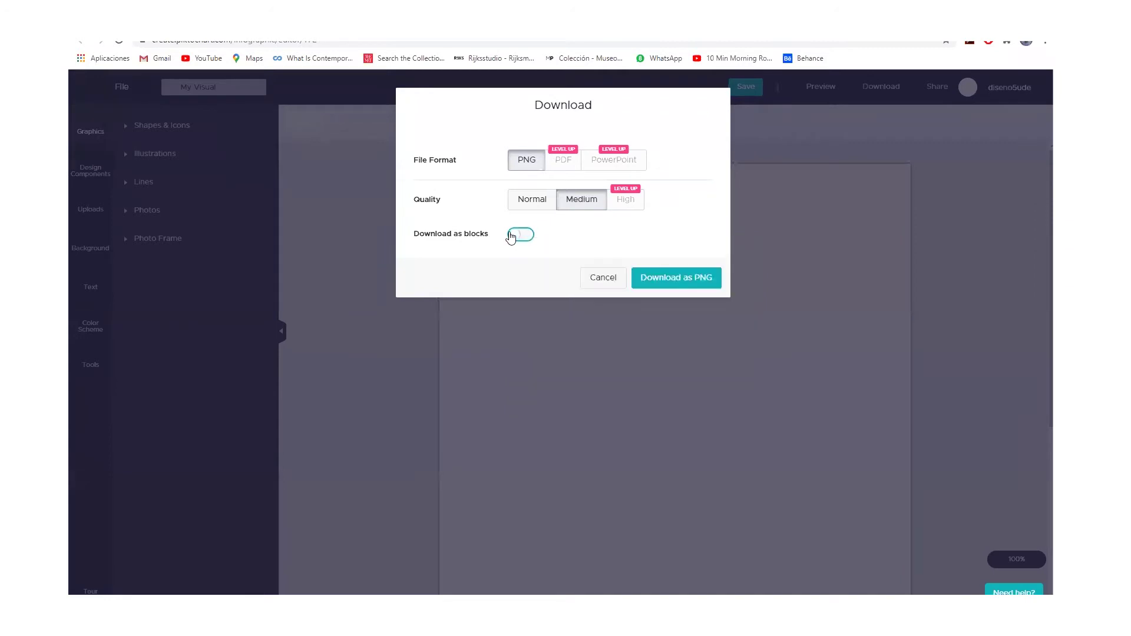
{"action": "left_click", "coordinate": [603, 277]}
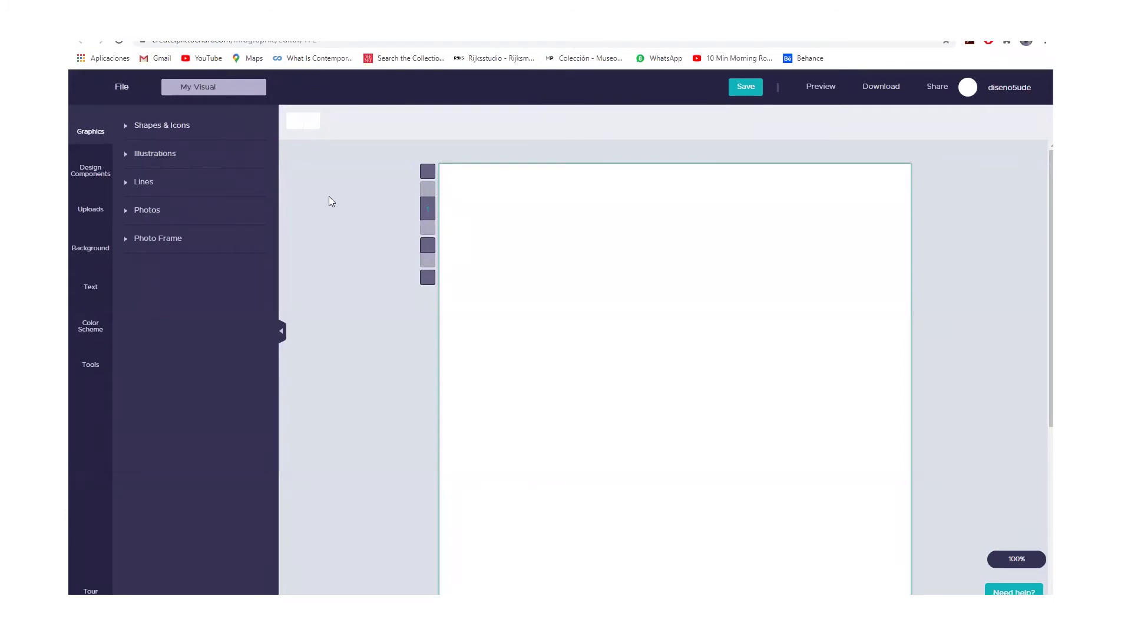
Rename the visual as "Cómo hacer una infografía"
{"action": "right_click", "coordinate": [189, 90]}
{"action": "left_click", "coordinate": [190, 94]}
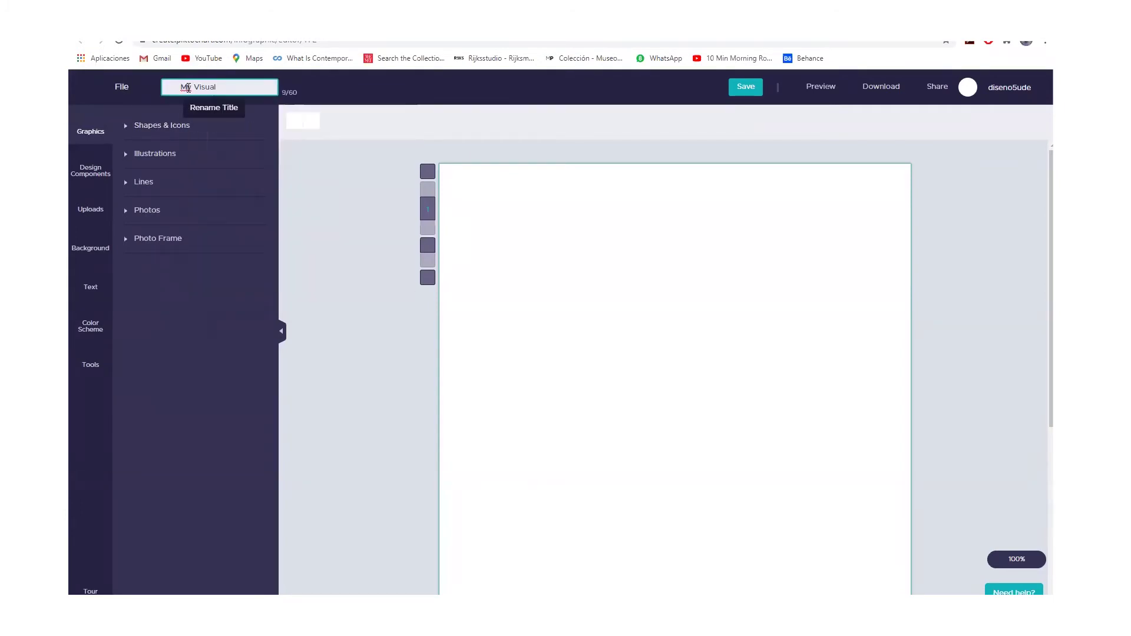
{"action": "triple_click", "coordinate": [189, 87]}
{"action": "type", "text": "Como "}
{"action": "type", "text": "hacer una "}
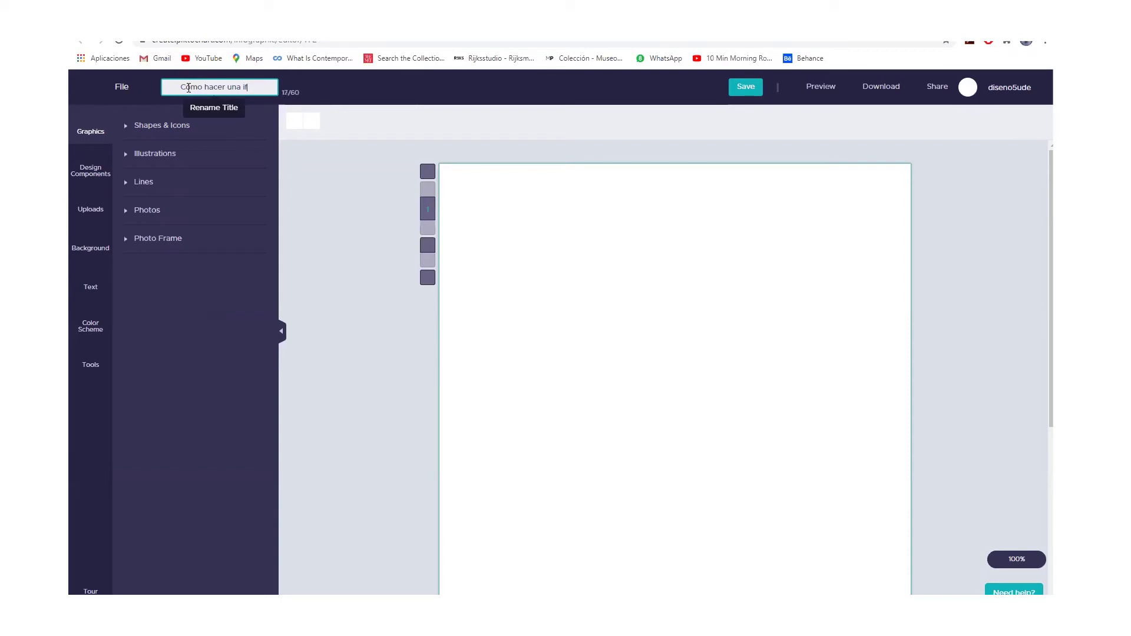
{"action": "type", "text": "infografia"}
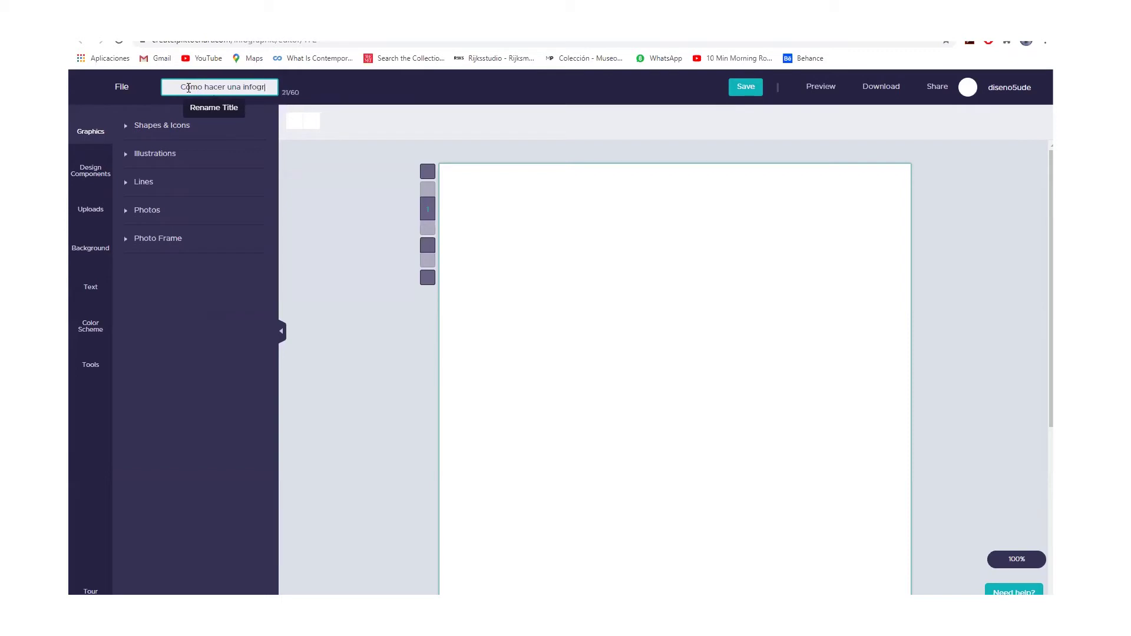
{"action": "left_click", "coordinate": [542, 321]}
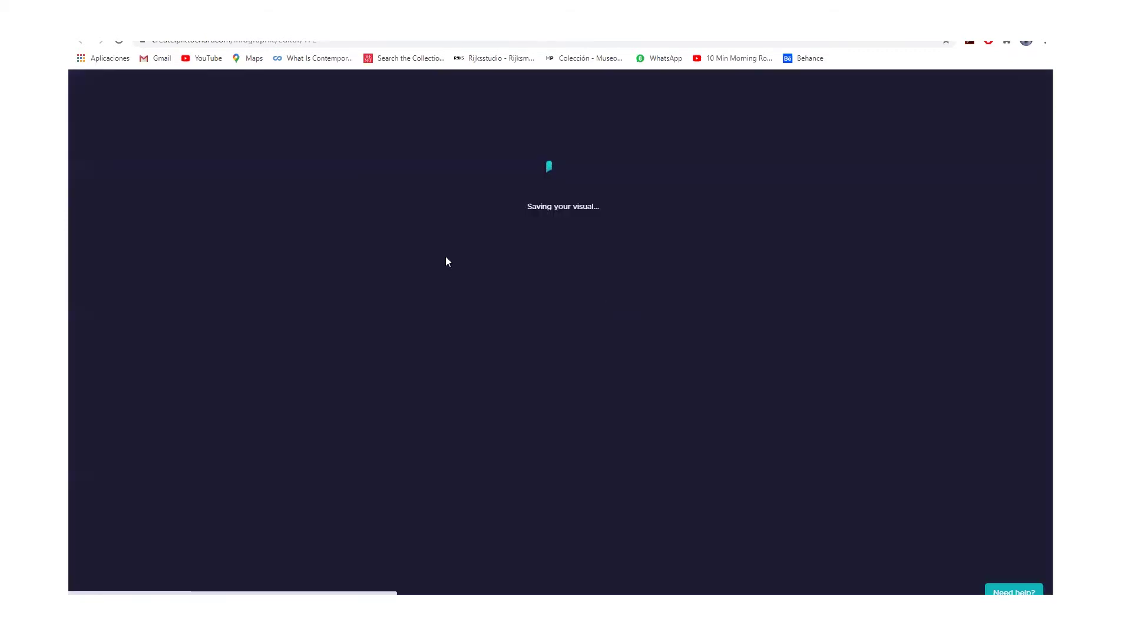
Check the full title of the visual, save the visual and open its preview
{"action": "left_click", "coordinate": [195, 86]}
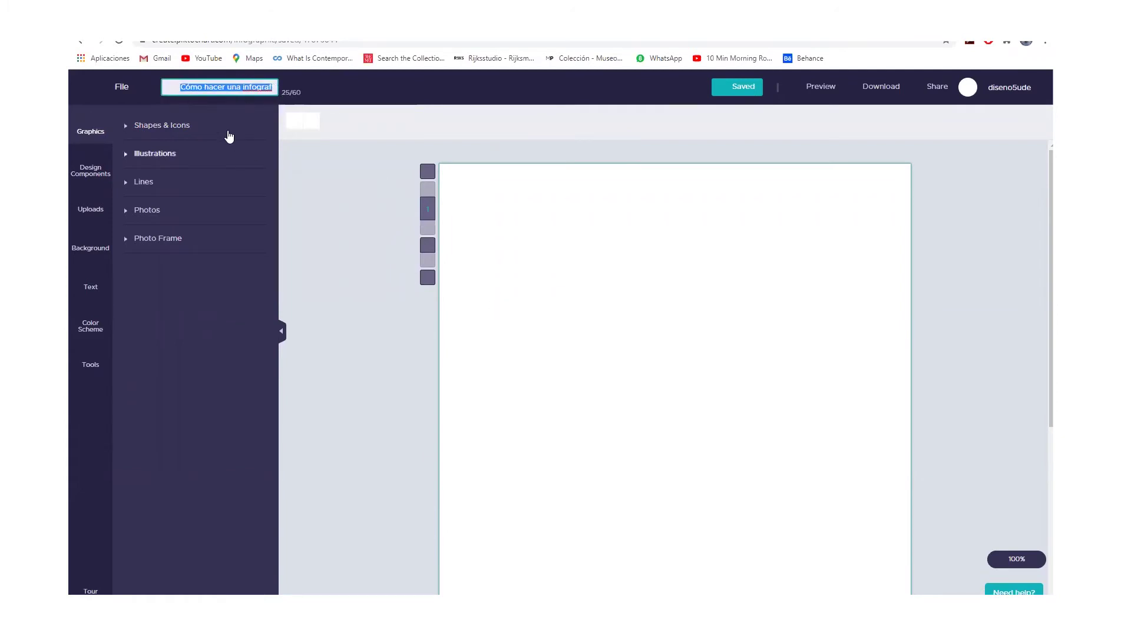
{"action": "left_click", "coordinate": [192, 88]}
{"action": "left_click_drag", "start_coordinate": [192, 88], "coordinate": [304, 90]}
{"action": "left_click", "coordinate": [319, 224]}
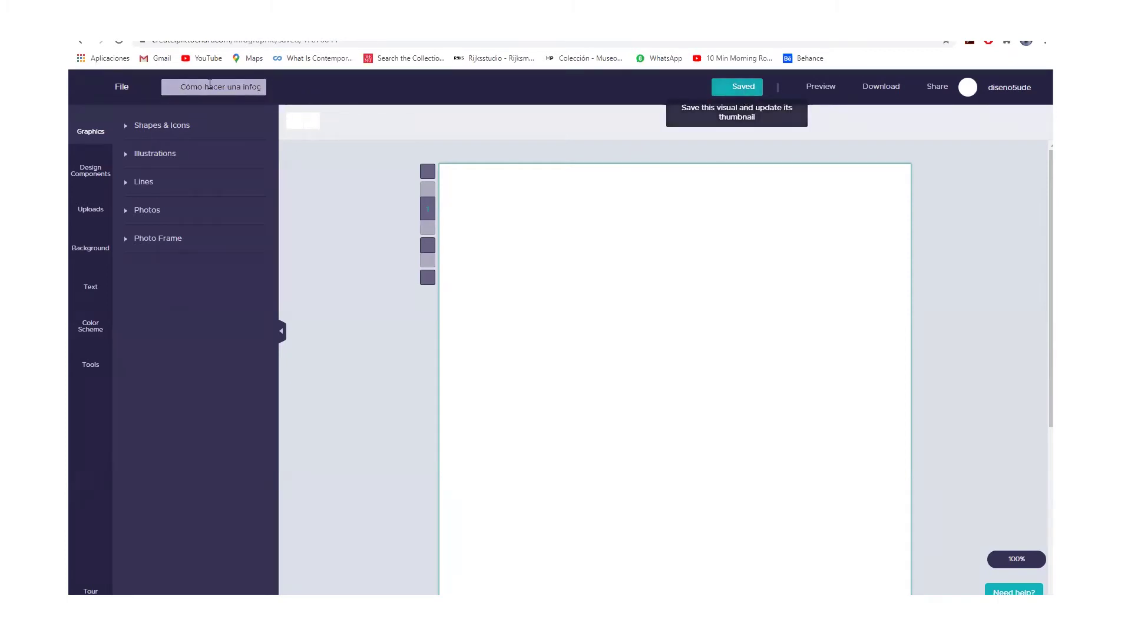
{"action": "left_click", "coordinate": [749, 88]}
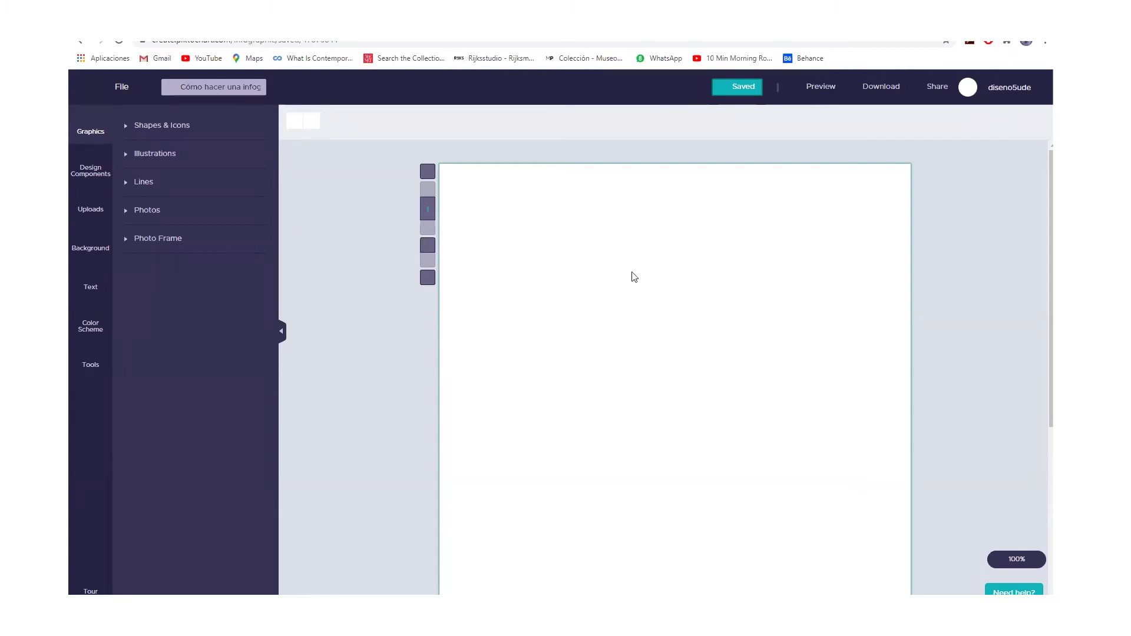
{"action": "left_click", "coordinate": [808, 87]}
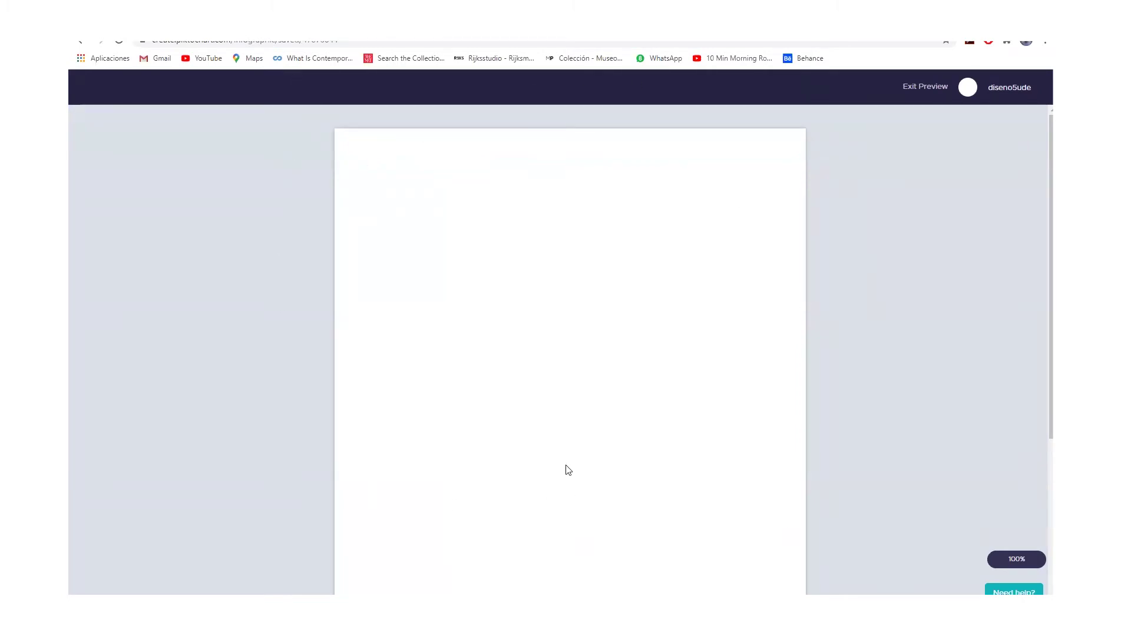
Look through the preview of the blank visual and exit the preview
{"action": "scroll", "coordinate": [564, 455], "scroll_direction": "down", "scroll_amount": 2}
{"action": "scroll", "coordinate": [564, 455], "scroll_direction": "up", "scroll_amount": 1}
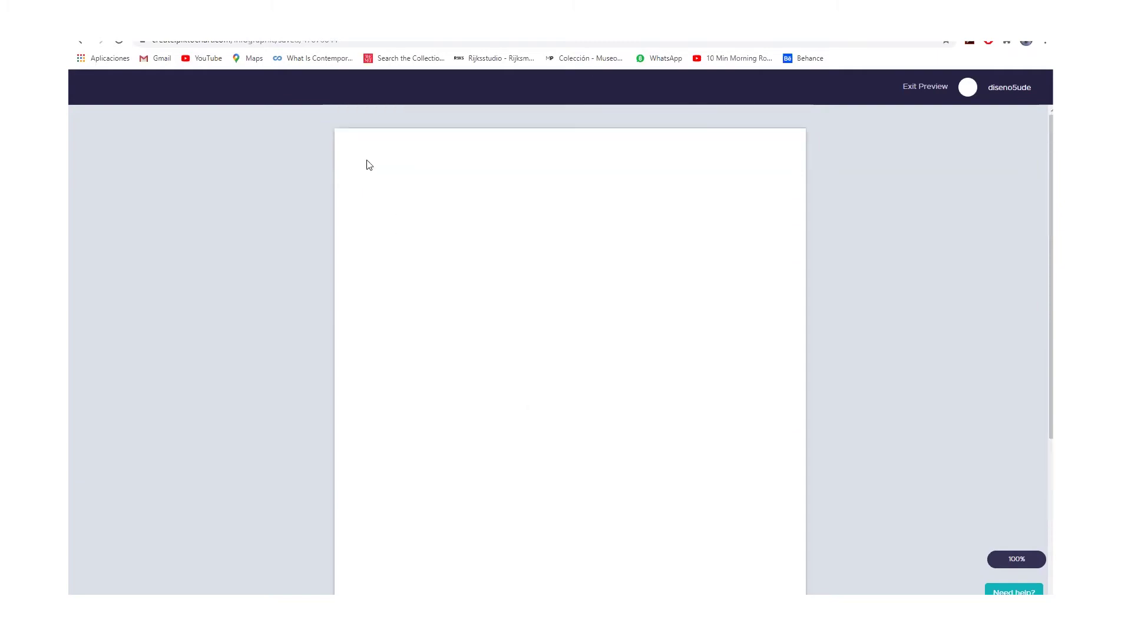
{"action": "scroll", "coordinate": [853, 448], "scroll_direction": "down", "scroll_amount": 2}
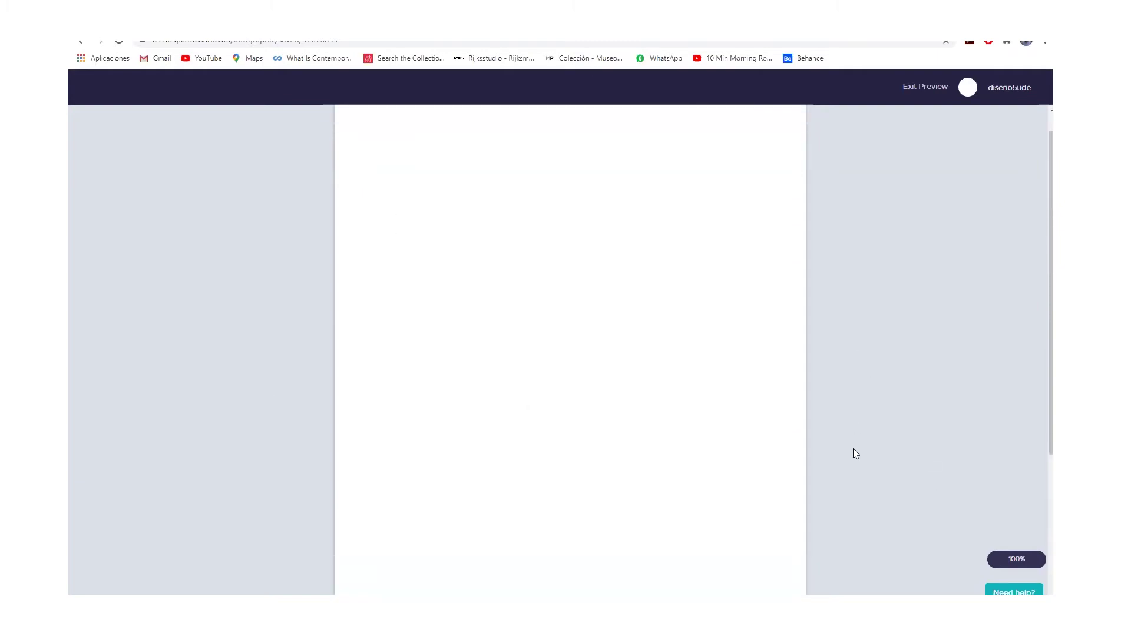
{"action": "scroll", "coordinate": [853, 447], "scroll_direction": "up", "scroll_amount": 2}
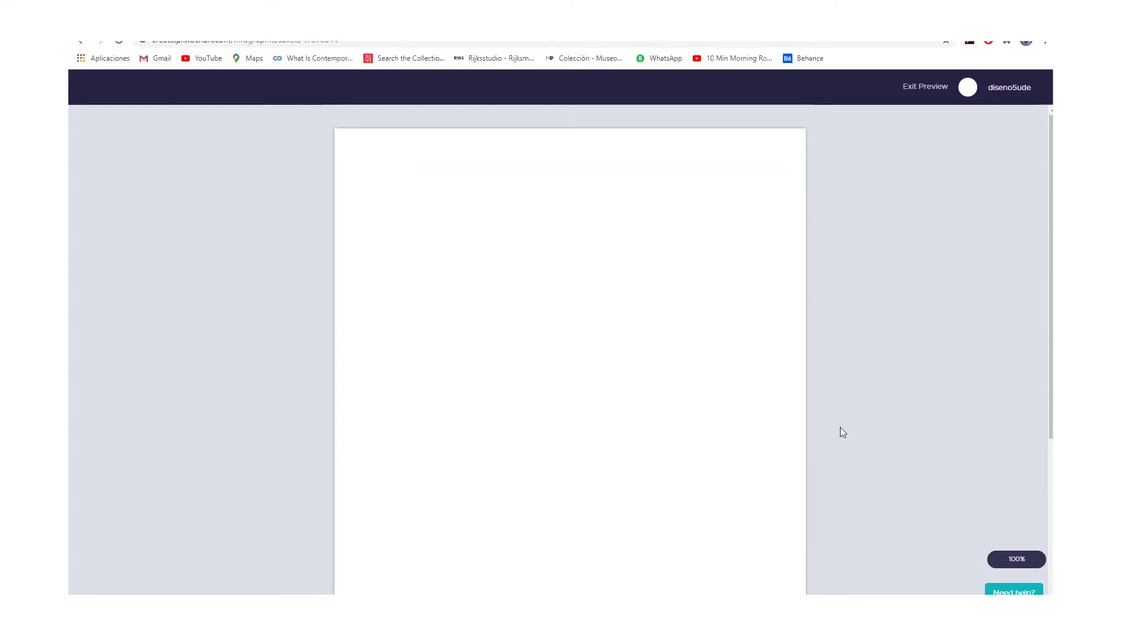
{"action": "left_click", "coordinate": [910, 88]}
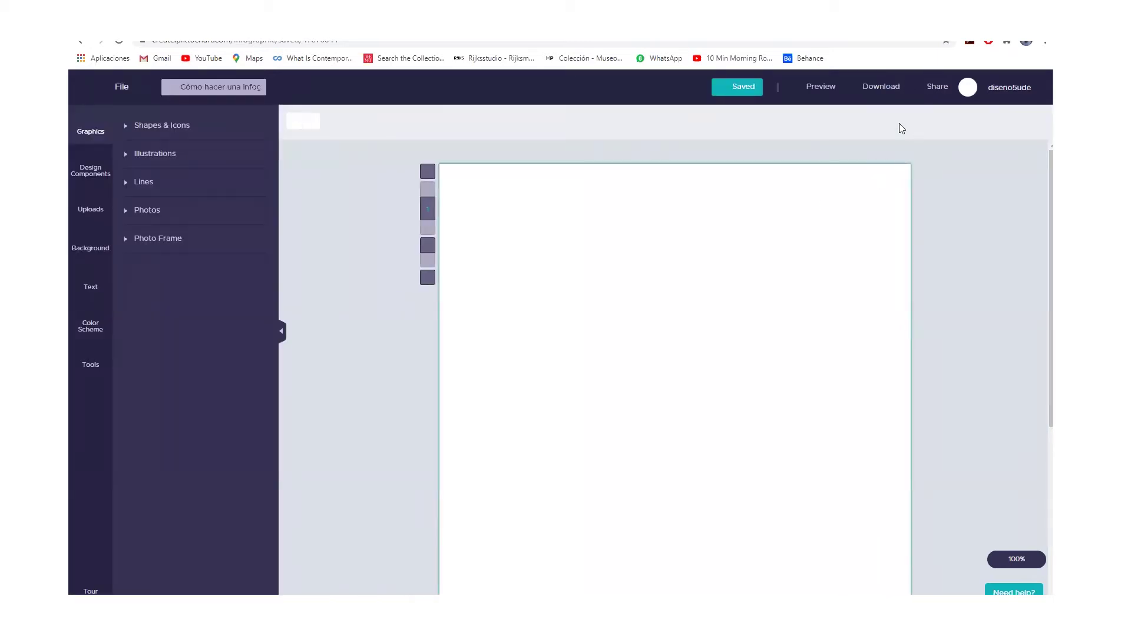
Review the visual's download options and cancel, and open the share link preview and cancel publishing
{"action": "left_click", "coordinate": [879, 94]}
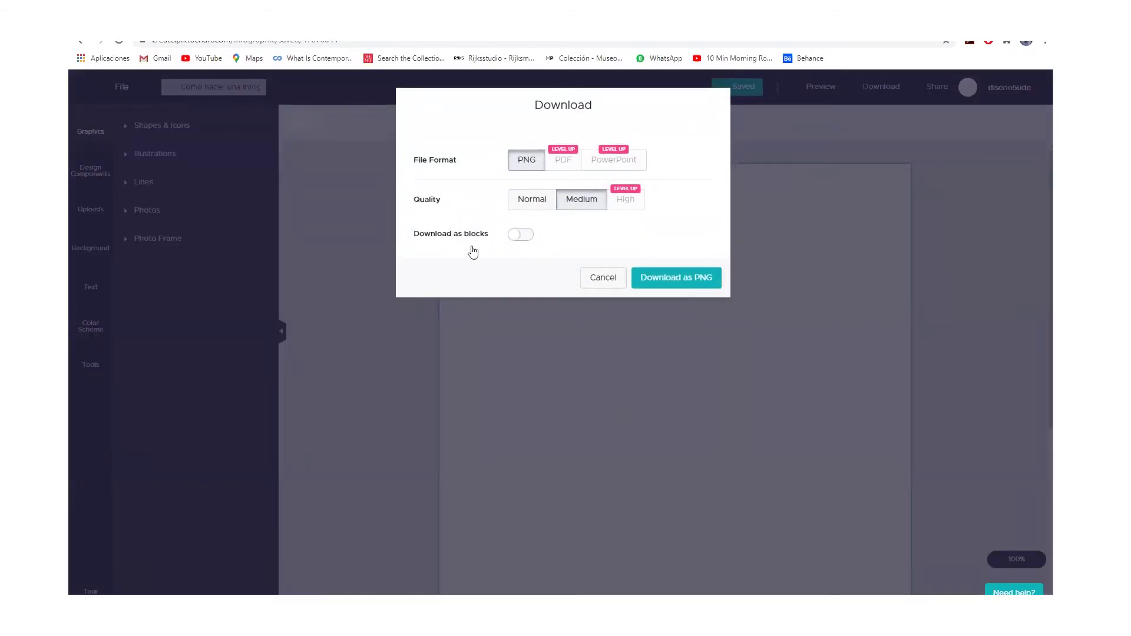
{"action": "left_click", "coordinate": [609, 284]}
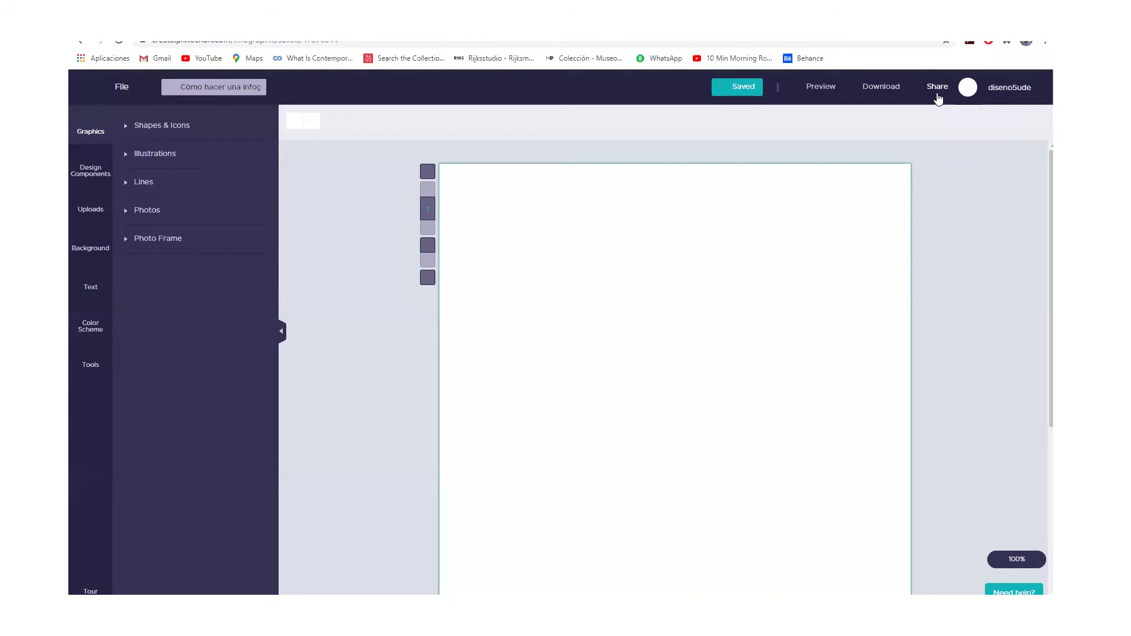
{"action": "left_click", "coordinate": [938, 97]}
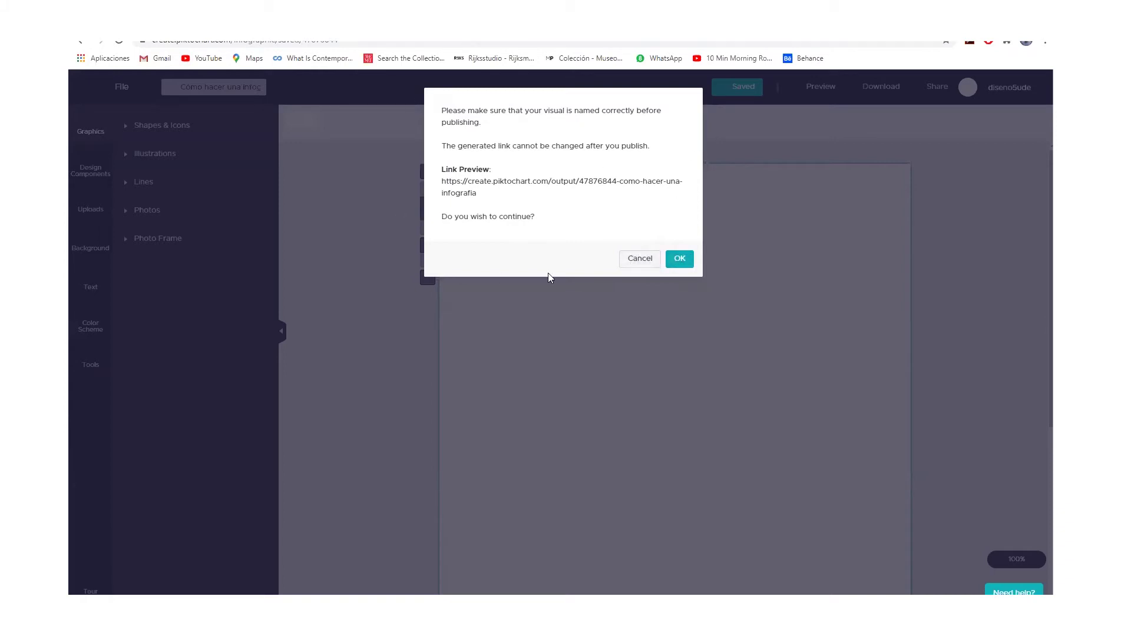
{"action": "right_click", "coordinate": [633, 258]}
{"action": "left_click", "coordinate": [632, 259]}
{"action": "left_click", "coordinate": [632, 259]}
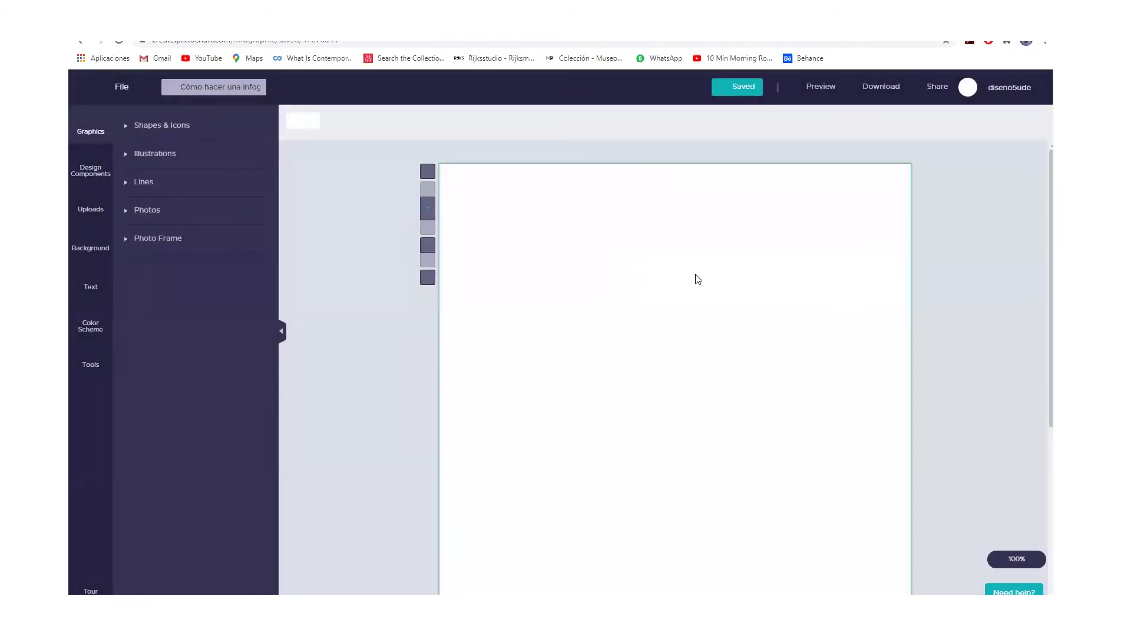
{"action": "left_click", "coordinate": [1019, 88]}
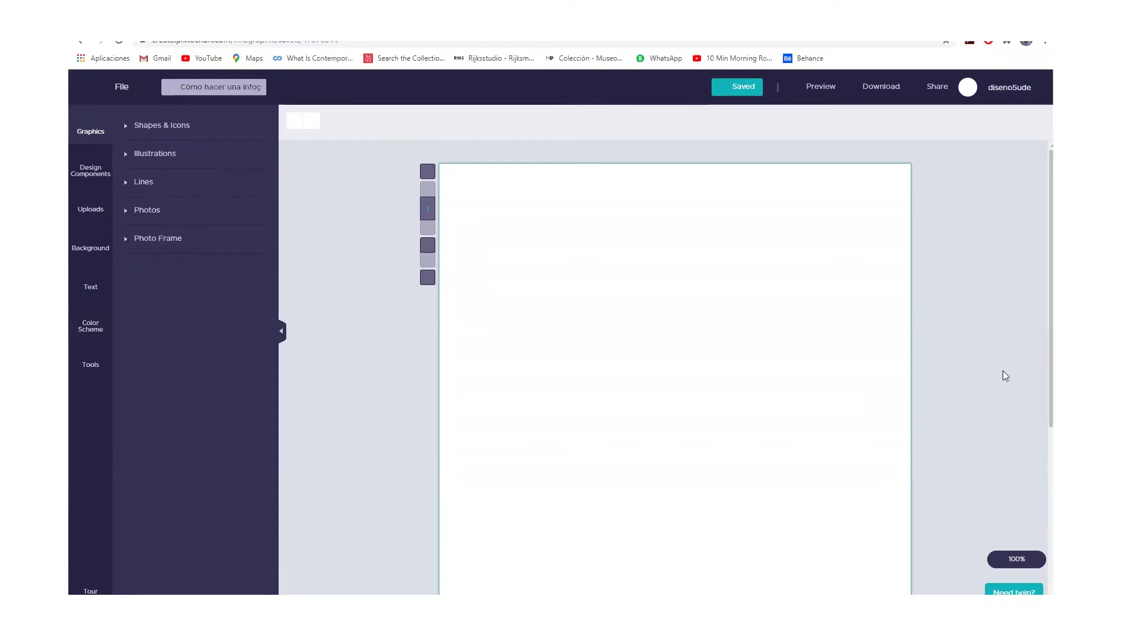
{"action": "scroll", "coordinate": [1005, 375], "scroll_direction": "down", "scroll_amount": 3}
{"action": "scroll", "coordinate": [1005, 376], "scroll_direction": "down", "scroll_amount": 3}
{"action": "scroll", "coordinate": [1005, 375], "scroll_direction": "up", "scroll_amount": 6}
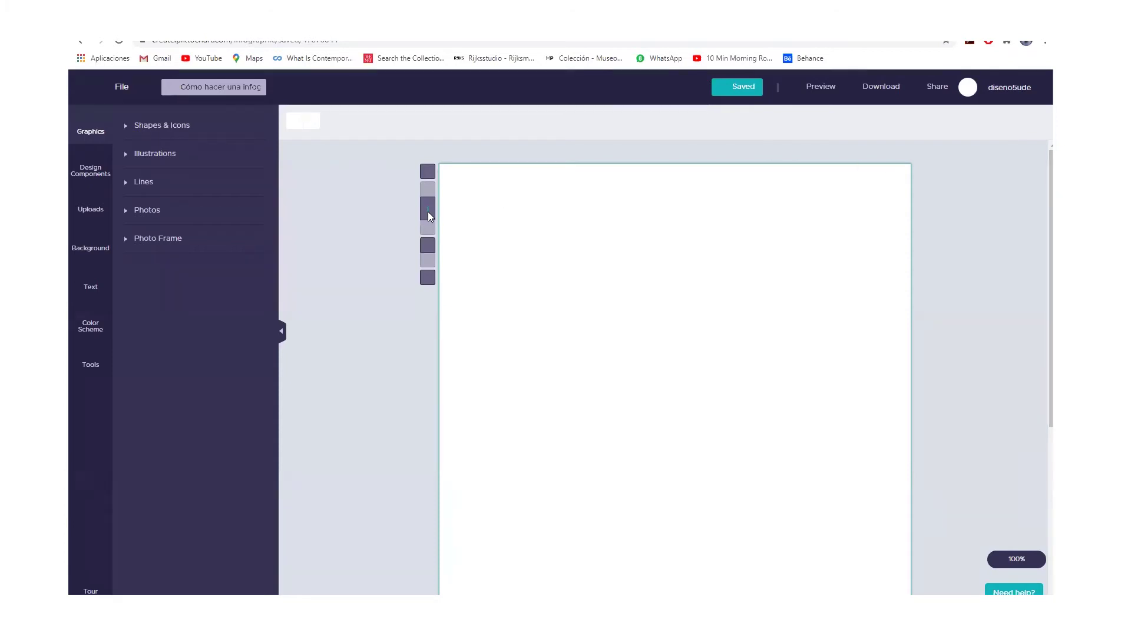
{"action": "left_click", "coordinate": [424, 277]}
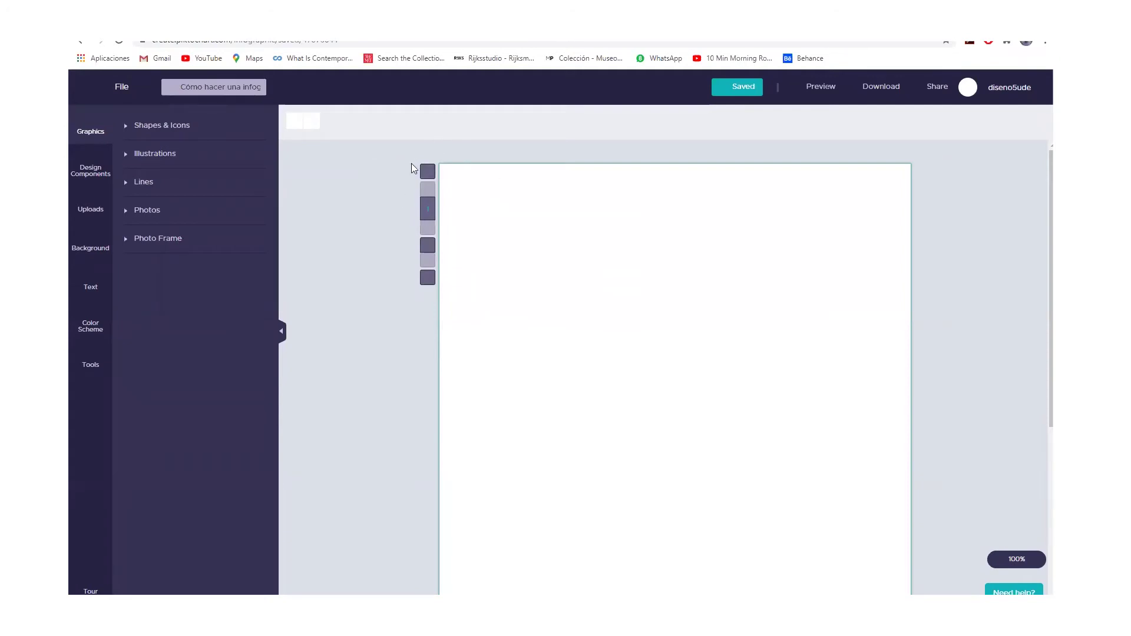
{"action": "left_click", "coordinate": [120, 40]}
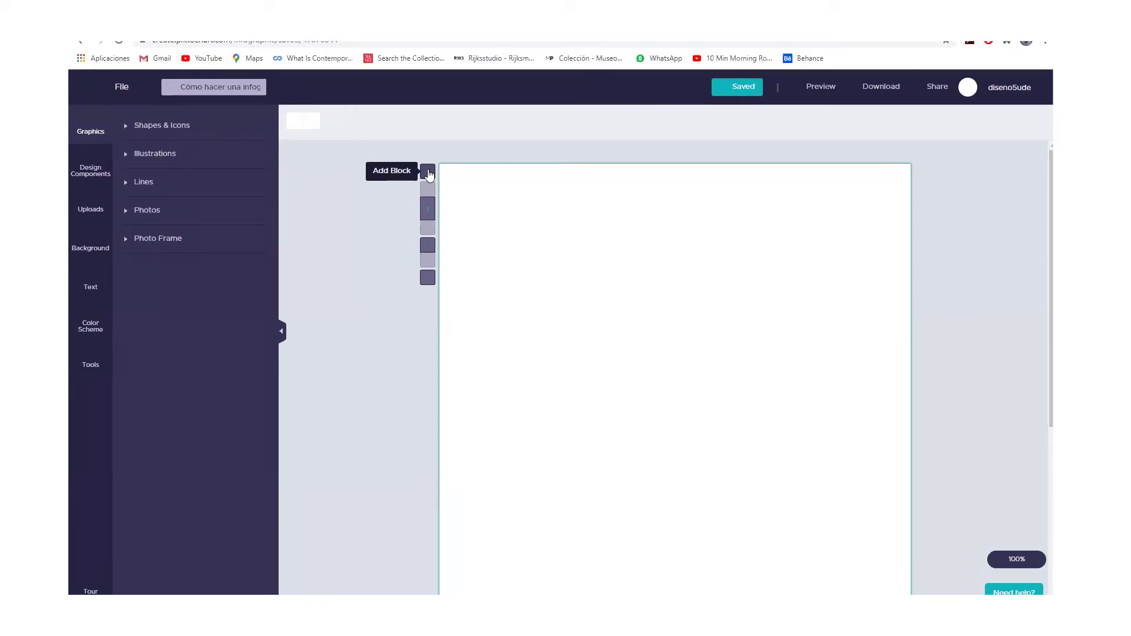
Add a second block to the infographic and shorten both blocks to short horizontal strips
{"action": "left_click", "coordinate": [428, 172]}
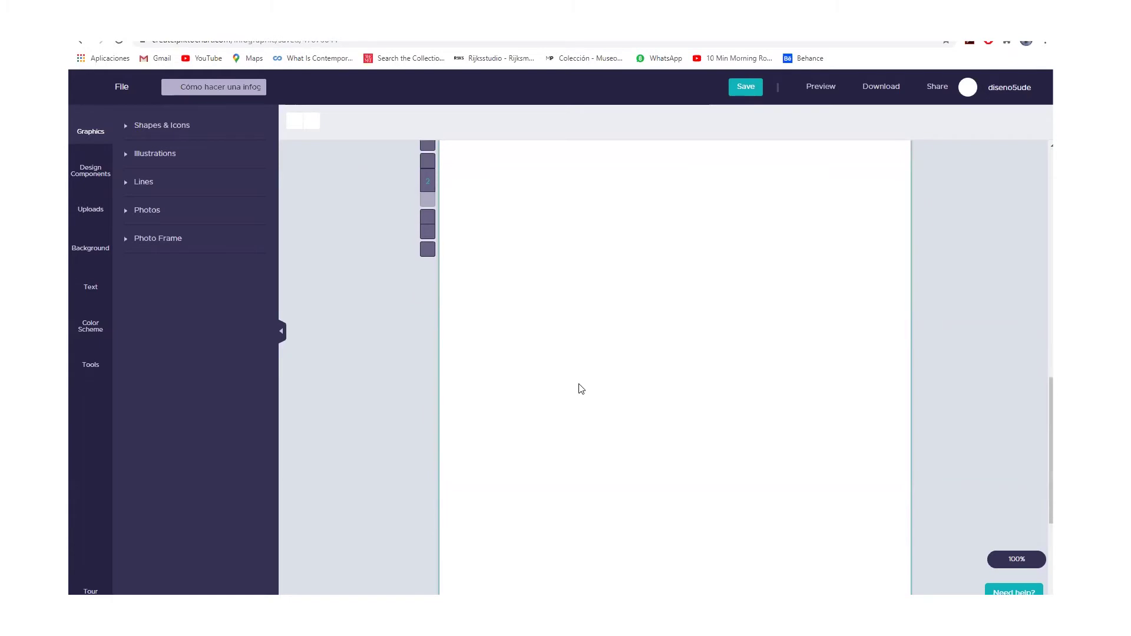
{"action": "scroll", "coordinate": [581, 389], "scroll_direction": "up", "scroll_amount": 5}
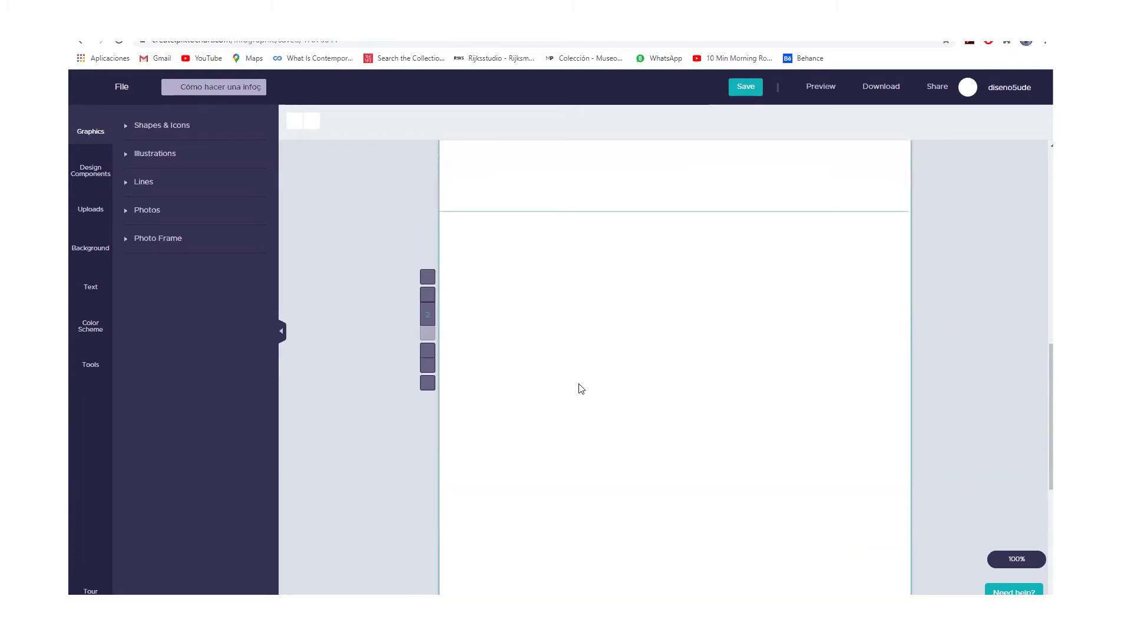
{"action": "left_click_drag", "start_coordinate": [599, 360], "coordinate": [618, 228]}
{"action": "scroll", "coordinate": [671, 447], "scroll_direction": "down", "scroll_amount": 5}
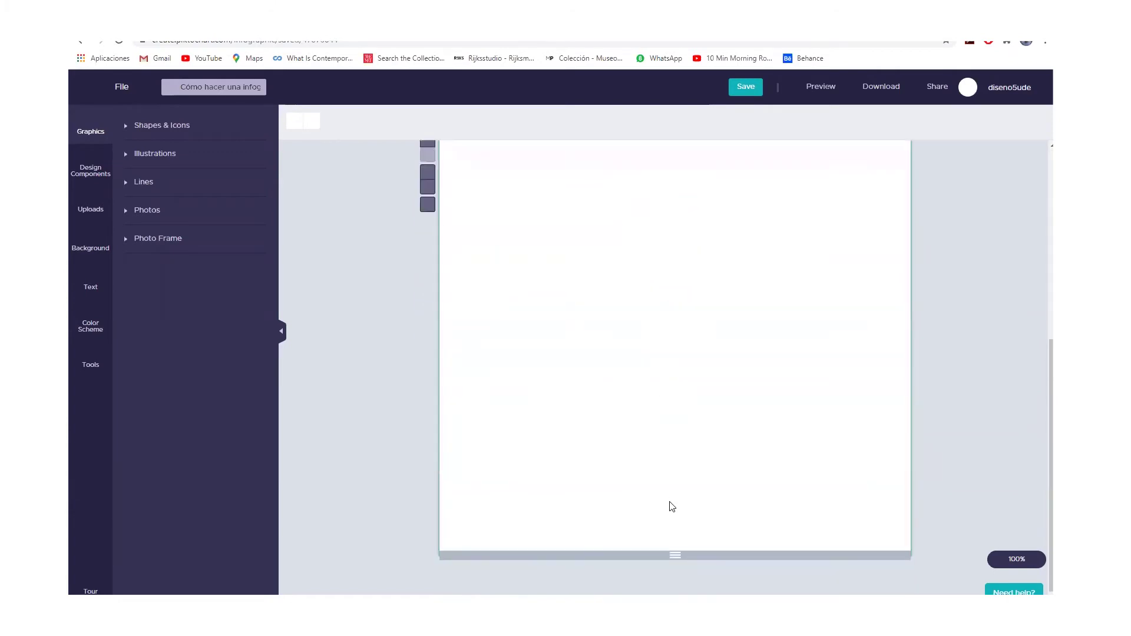
{"action": "left_click_drag", "start_coordinate": [675, 553], "coordinate": [758, 353]}
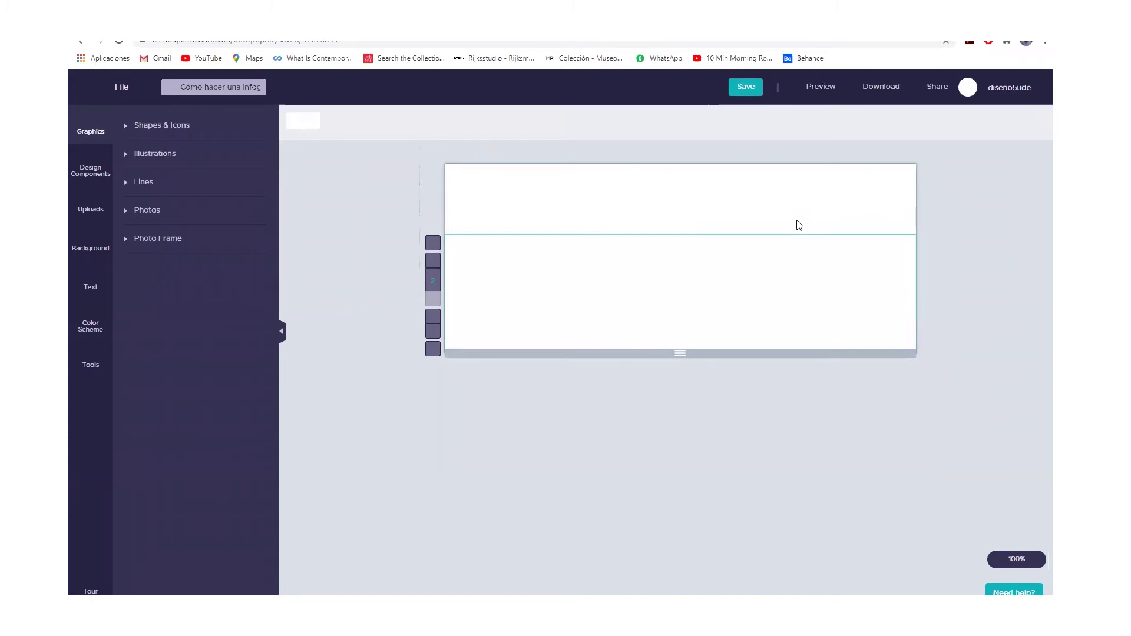
Make the second block taller and add a shorter third block below it
{"action": "left_click", "coordinate": [429, 281]}
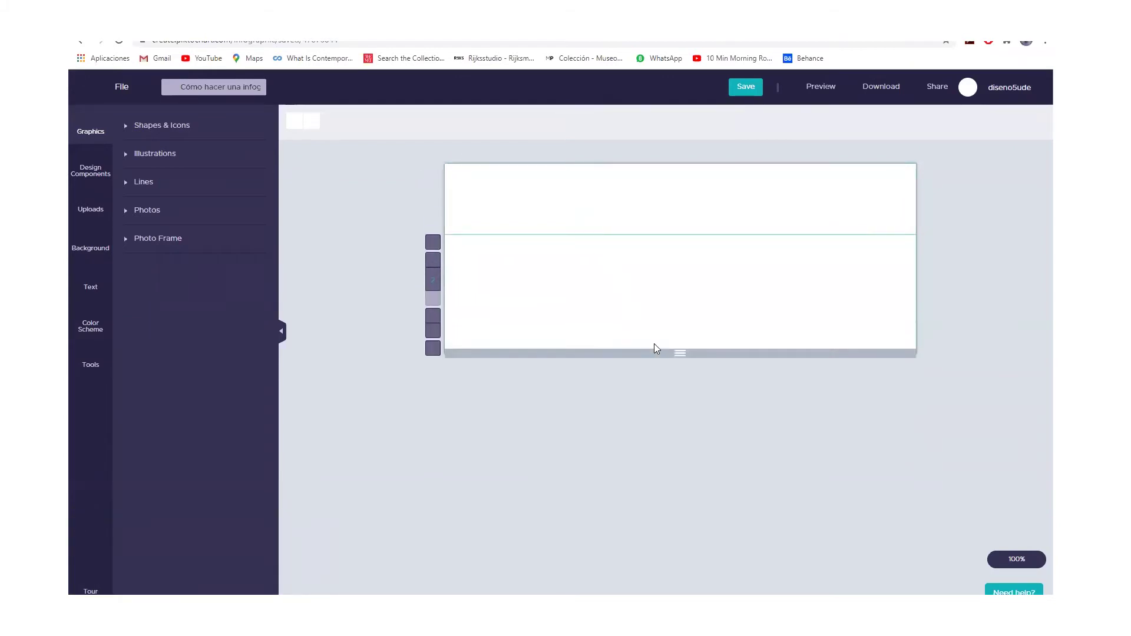
{"action": "left_click_drag", "start_coordinate": [677, 354], "coordinate": [642, 395]}
{"action": "left_click", "coordinate": [432, 248]}
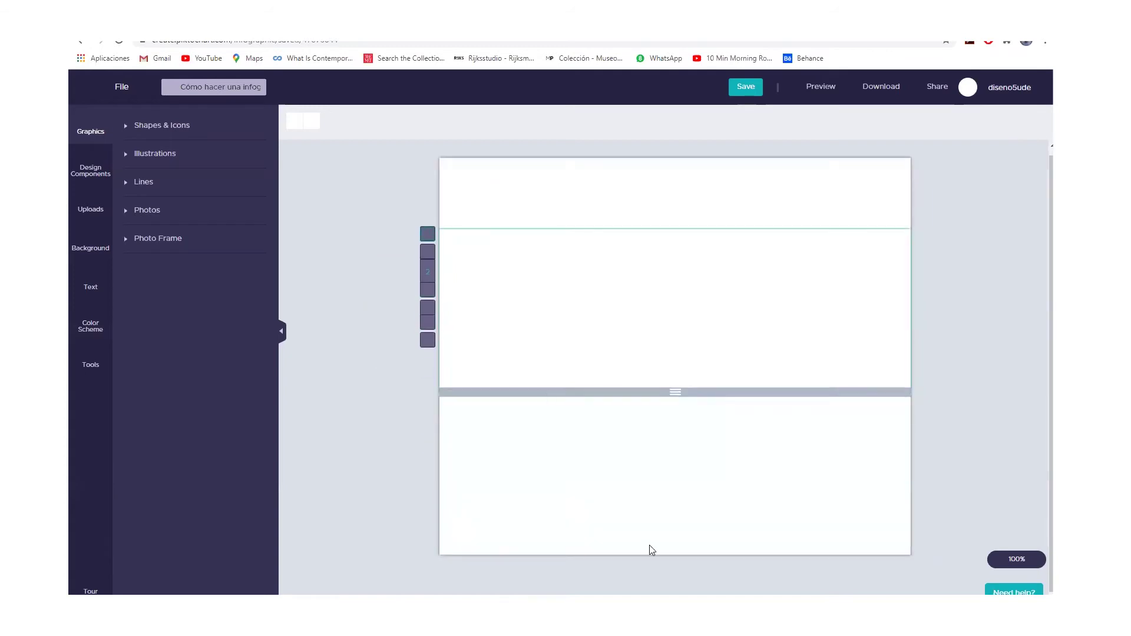
{"action": "left_click_drag", "start_coordinate": [669, 552], "coordinate": [670, 437]}
{"action": "left_click", "coordinate": [659, 341]}
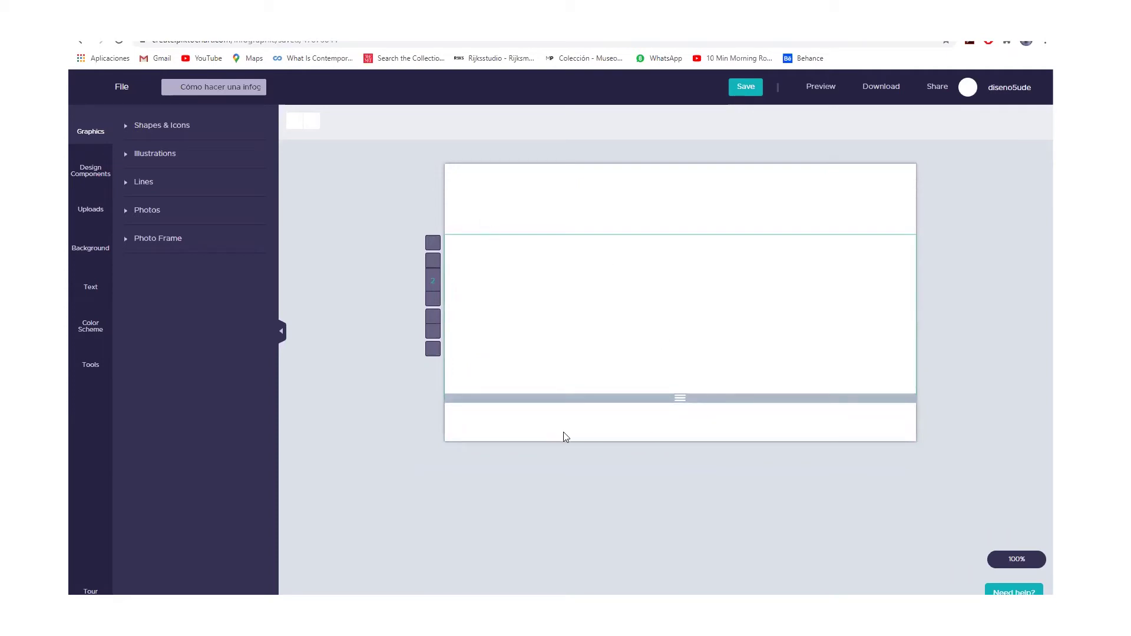
Select the first, second and third blocks in turn to examine each block's boundary and controls
{"action": "left_click", "coordinate": [542, 212]}
{"action": "left_click", "coordinate": [505, 419]}
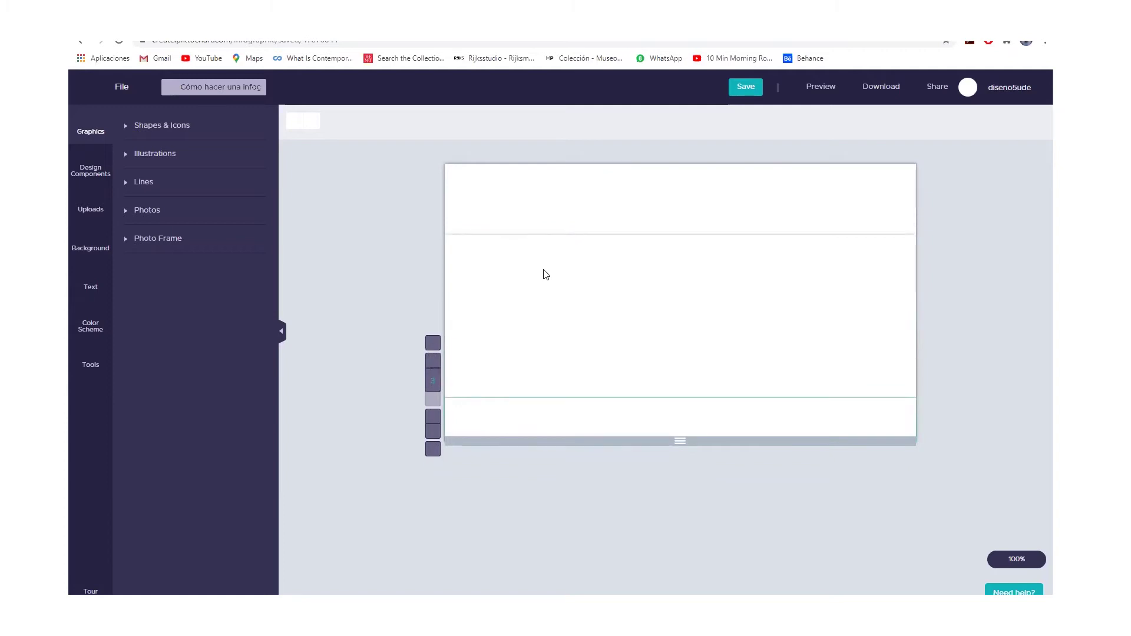
{"action": "right_click", "coordinate": [548, 208]}
{"action": "left_click", "coordinate": [510, 341]}
{"action": "left_click", "coordinate": [521, 424]}
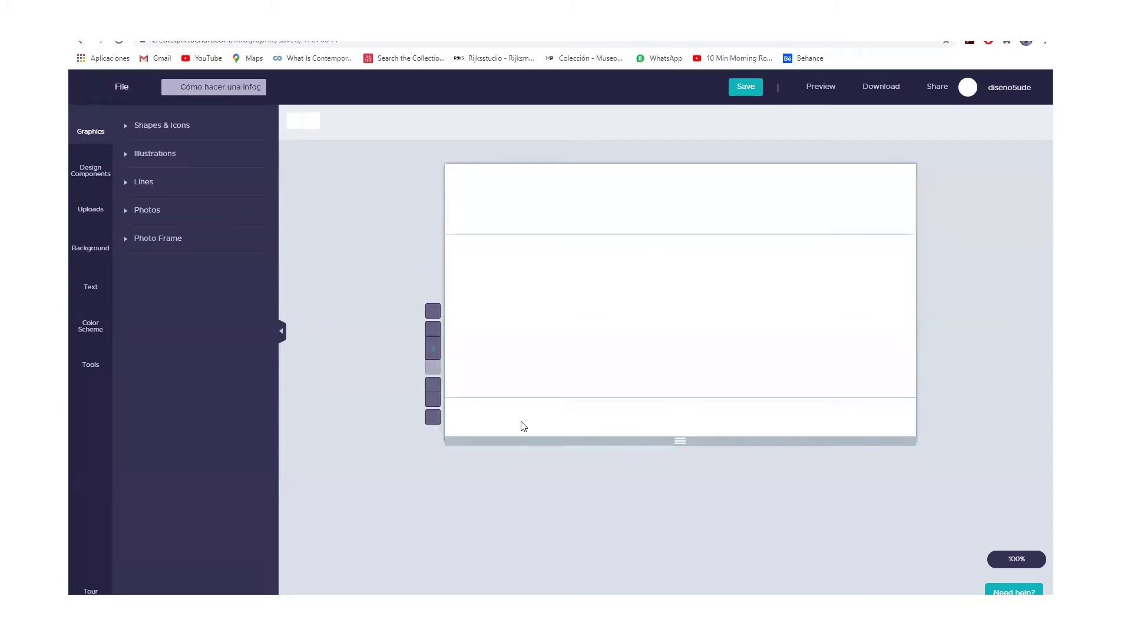
{"action": "right_click", "coordinate": [507, 205]}
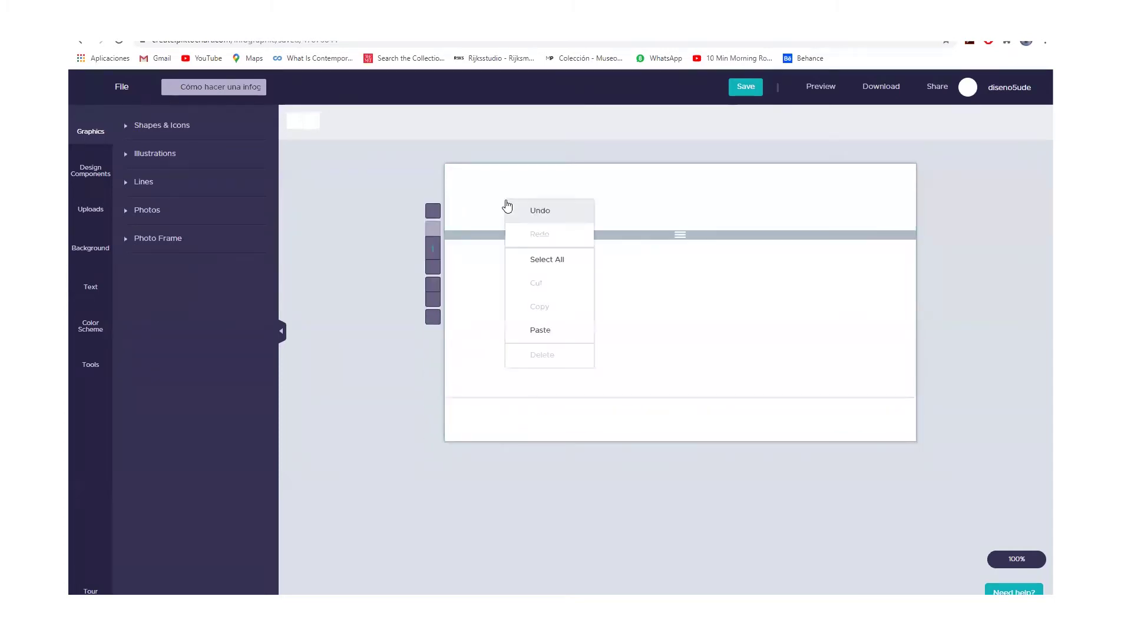
{"action": "left_click", "coordinate": [489, 296]}
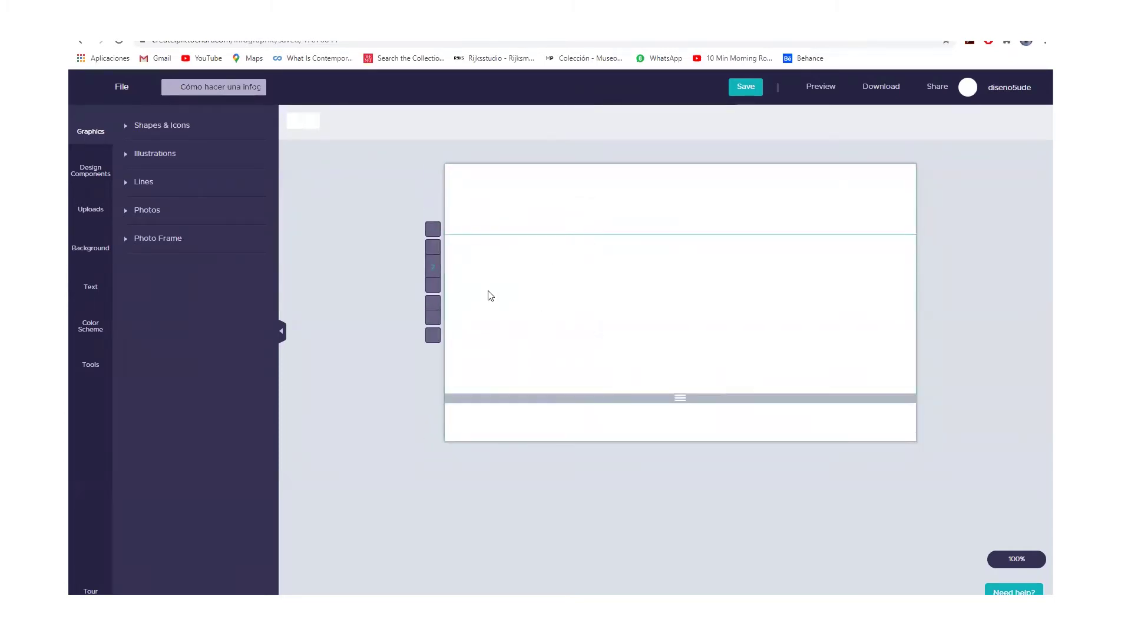
{"action": "left_click", "coordinate": [710, 434]}
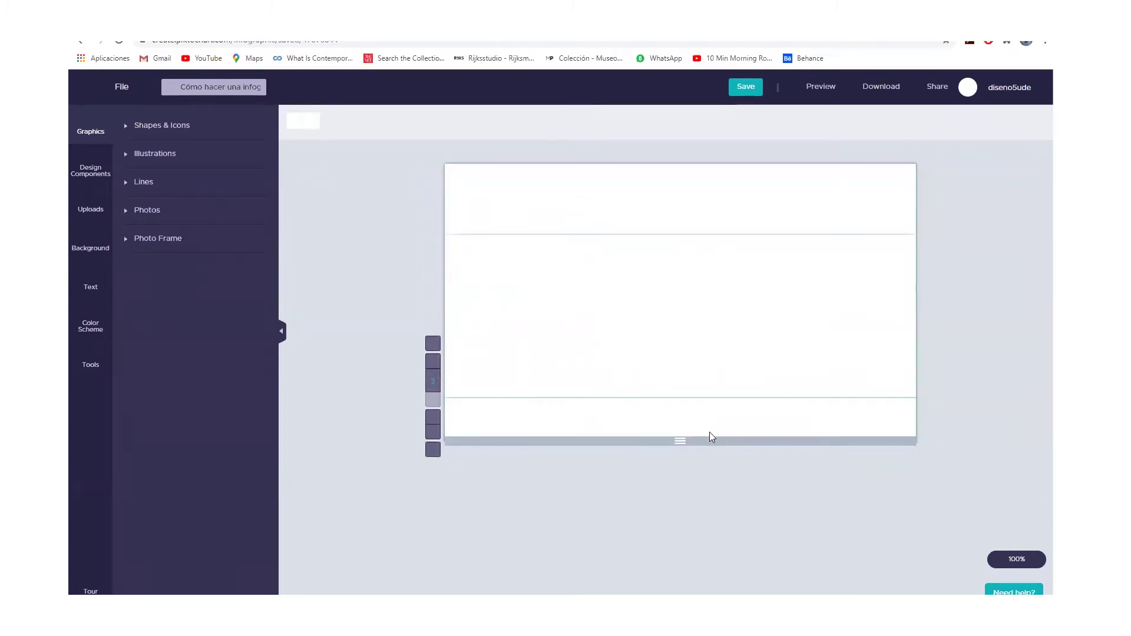
Move the first block down one position and move it back up to the start
{"action": "left_click", "coordinate": [628, 208]}
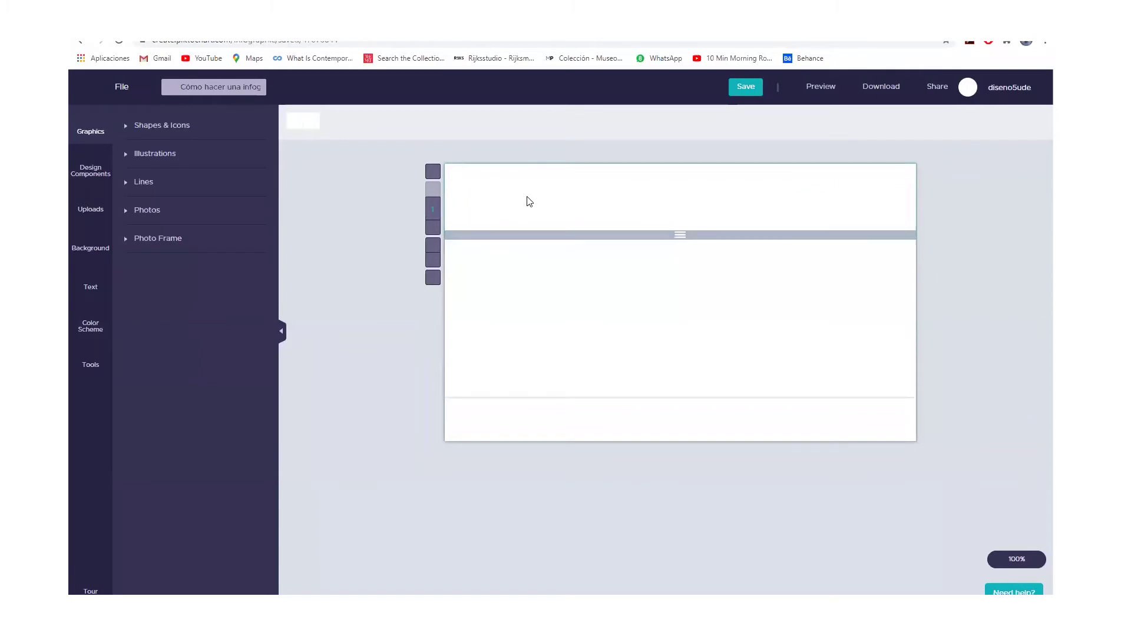
{"action": "left_click", "coordinate": [434, 231]}
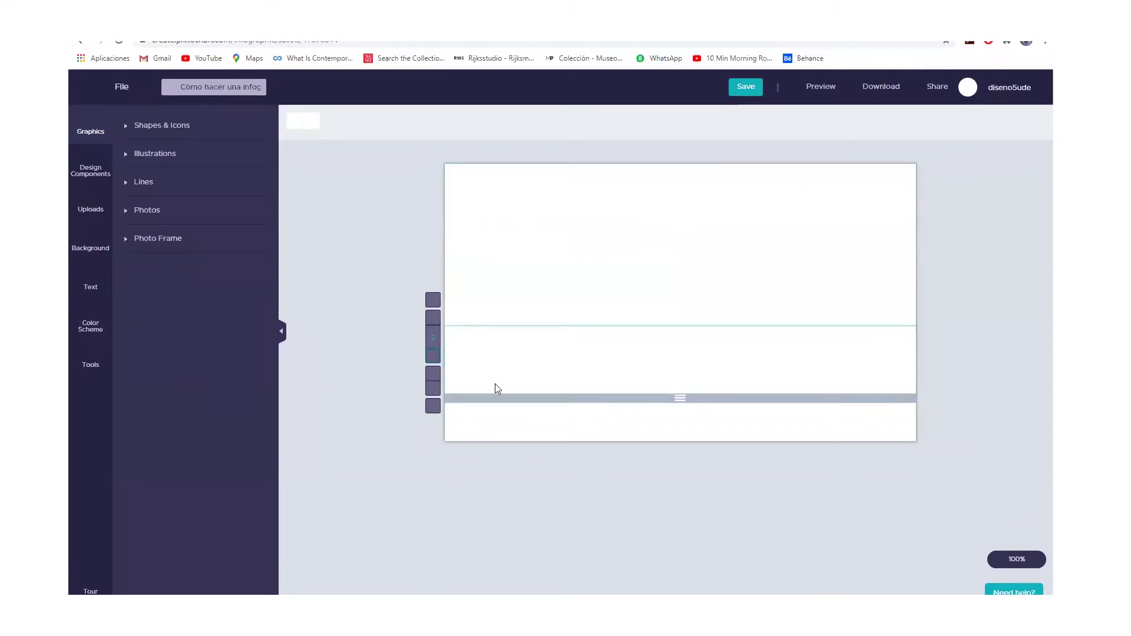
{"action": "left_click", "coordinate": [436, 319]}
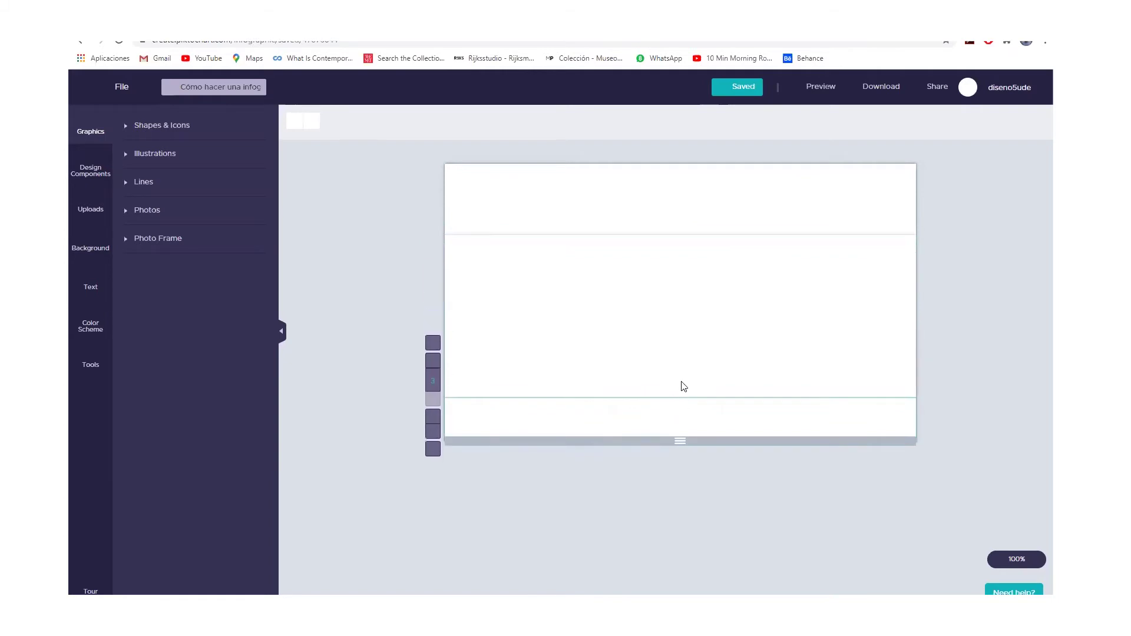
Make the second and third blocks taller and trim the third block's height slightly
{"action": "left_click_drag", "start_coordinate": [679, 439], "coordinate": [680, 480]}
{"action": "left_click_drag", "start_coordinate": [678, 396], "coordinate": [676, 445]}
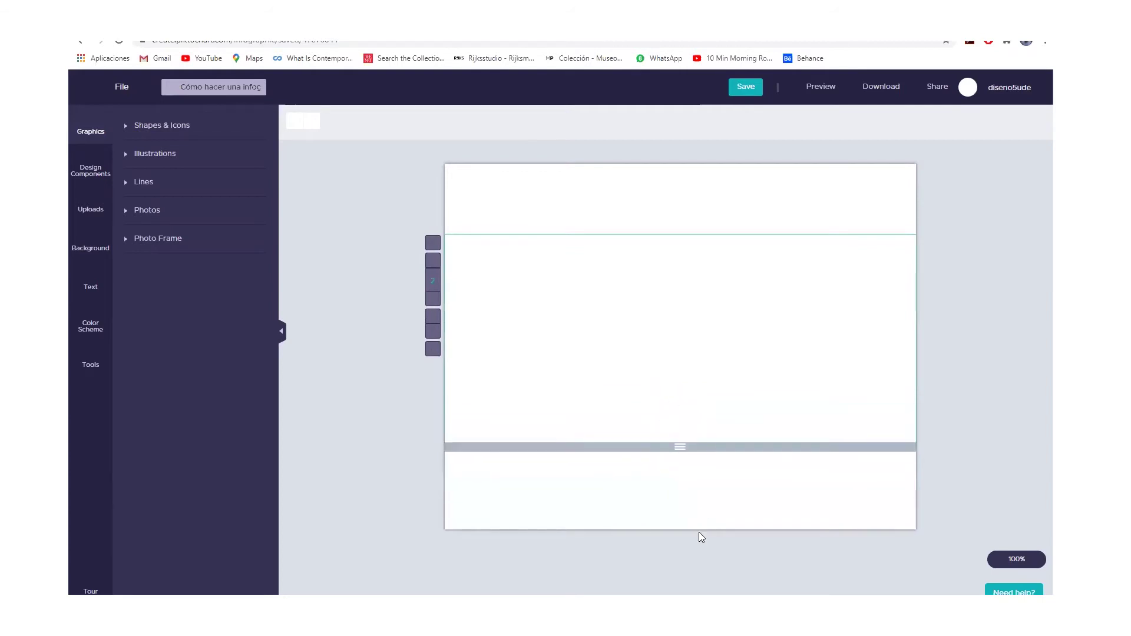
{"action": "left_click_drag", "start_coordinate": [676, 522], "coordinate": [677, 508]}
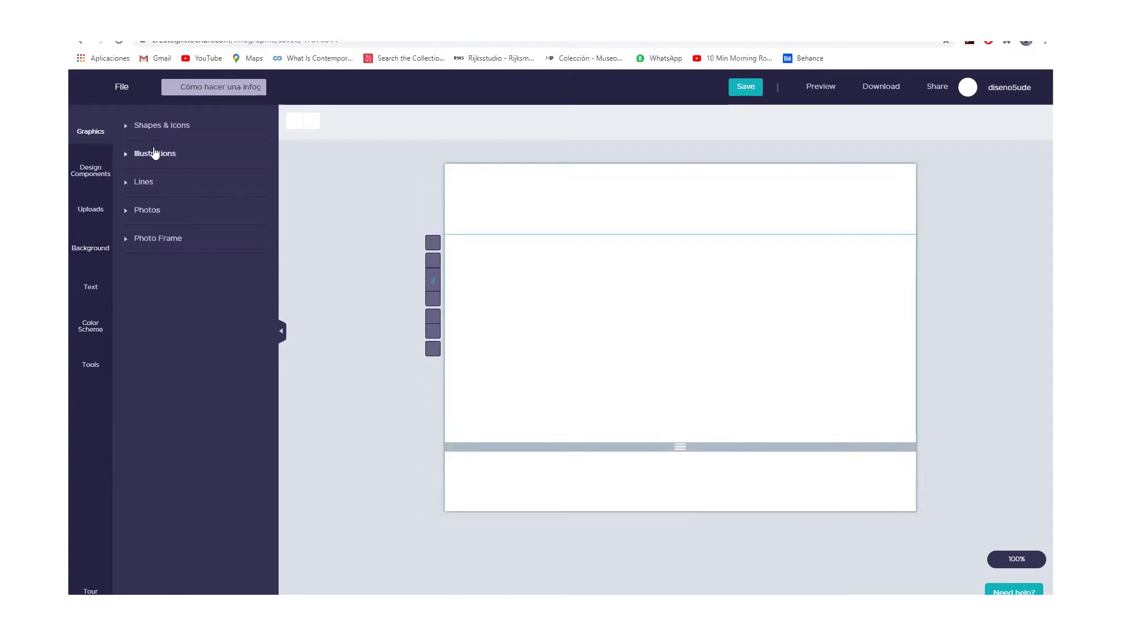
View the Illustrations collection among the graphics and collapse it again
{"action": "left_click", "coordinate": [125, 154]}
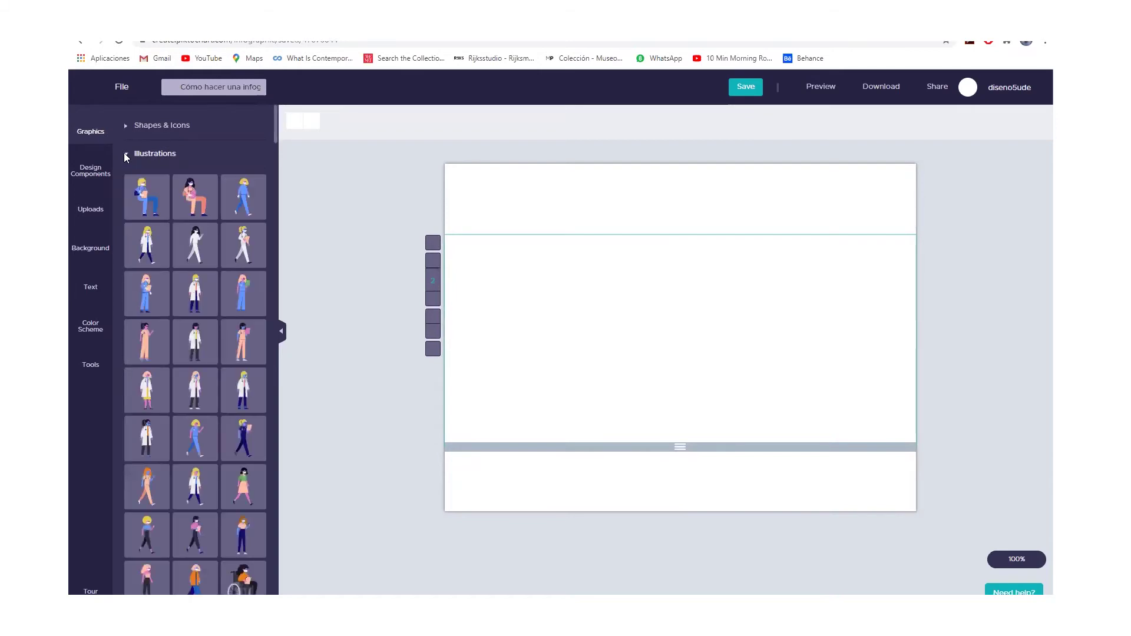
{"action": "left_click", "coordinate": [124, 154]}
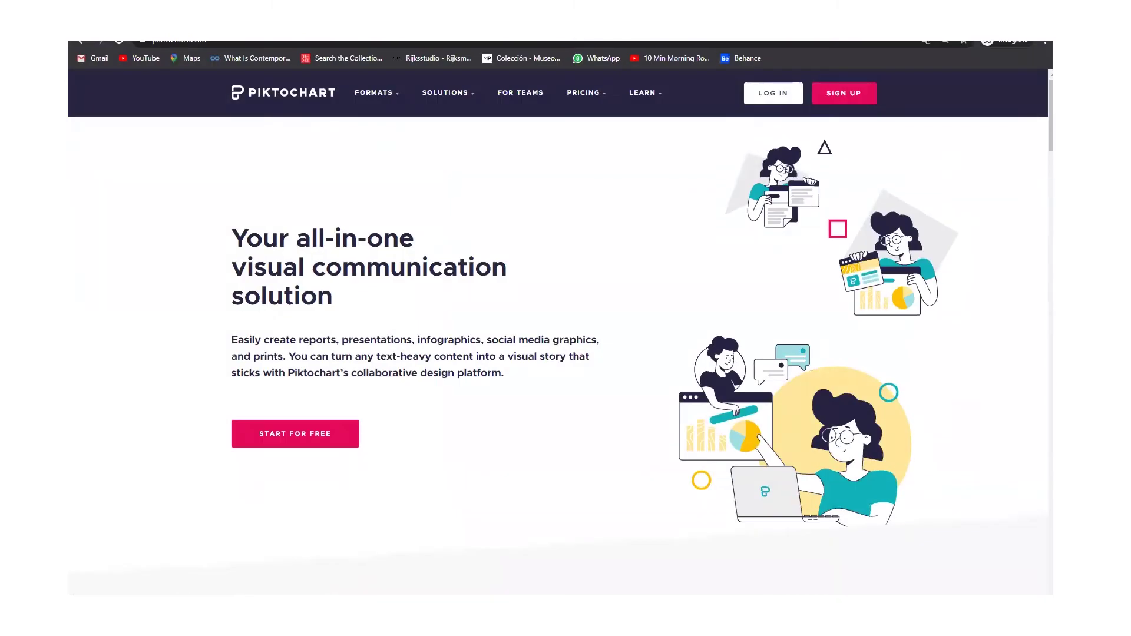
Open a new Chrome window and search Google for "piktochart"
{"action": "right_click", "coordinate": [152, 589]}
{"action": "left_click", "coordinate": [145, 551]}
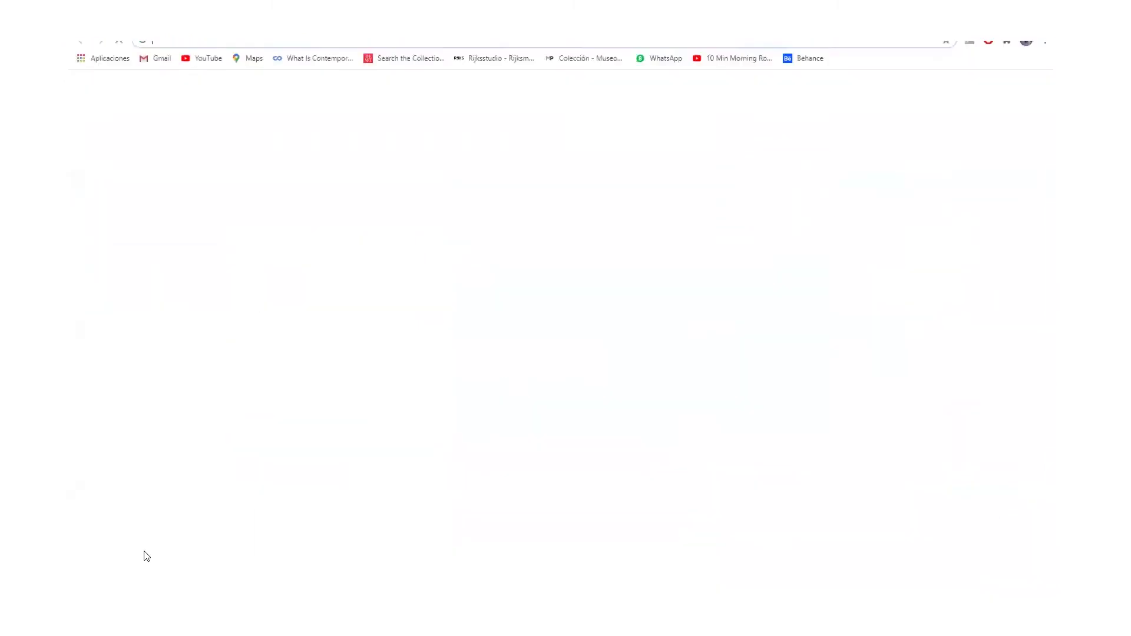
{"action": "left_click", "coordinate": [228, 44]}
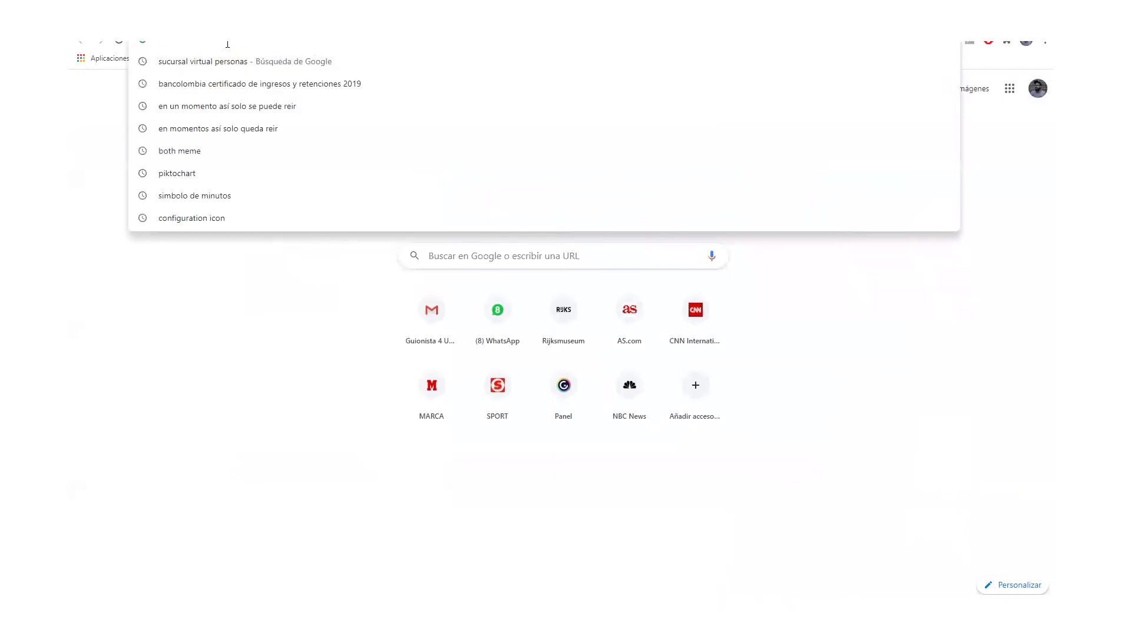
{"action": "type", "text": "piktochart"}
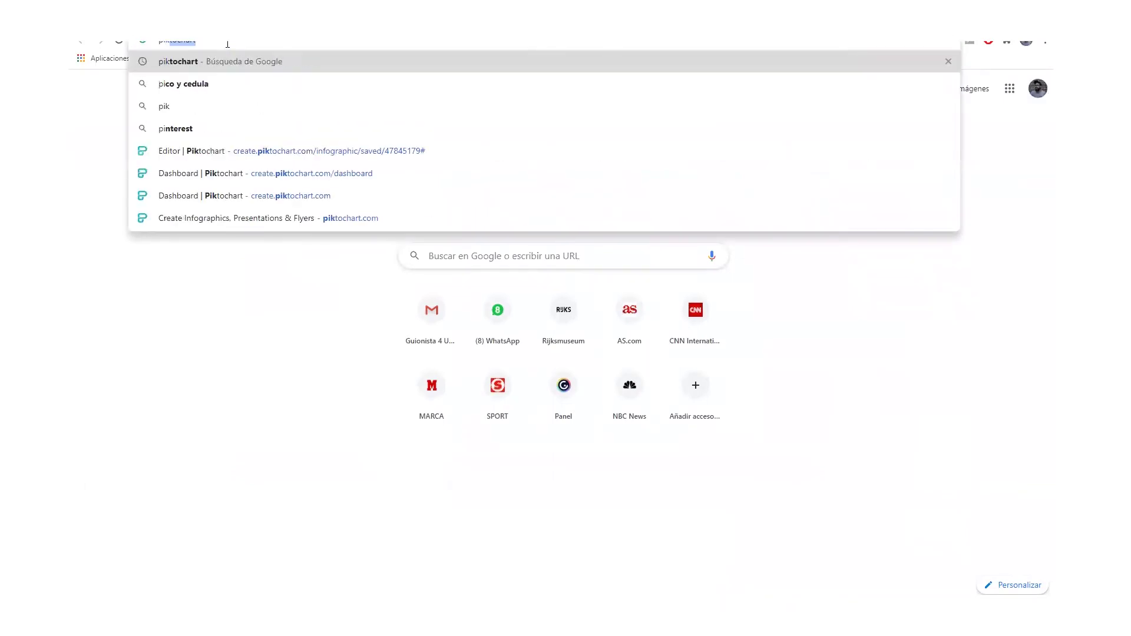
{"action": "key", "text": "Return"}
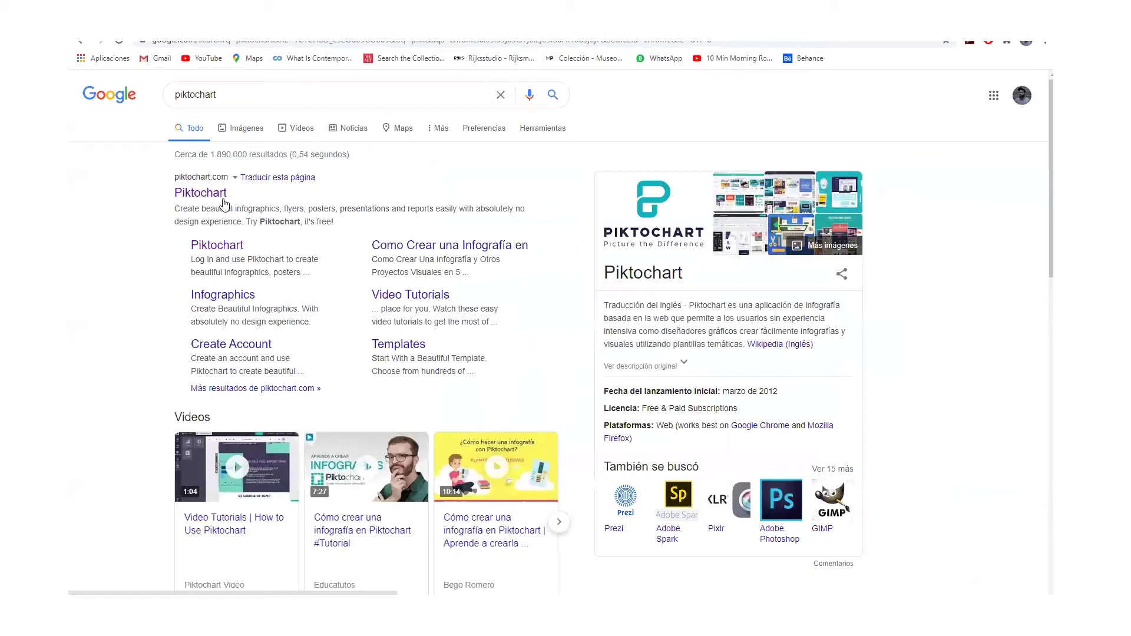
Go to the Piktochart site, enter the dashboard and reopen the infographic Cómo hacer una infografía
{"action": "left_click", "coordinate": [220, 200]}
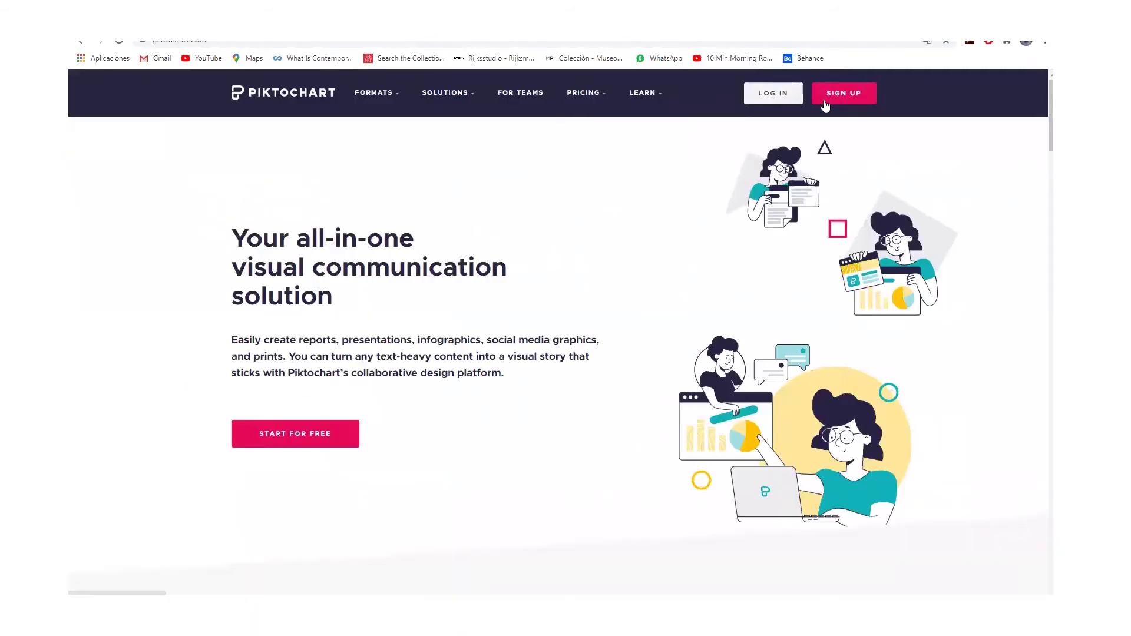
{"action": "left_click", "coordinate": [771, 93]}
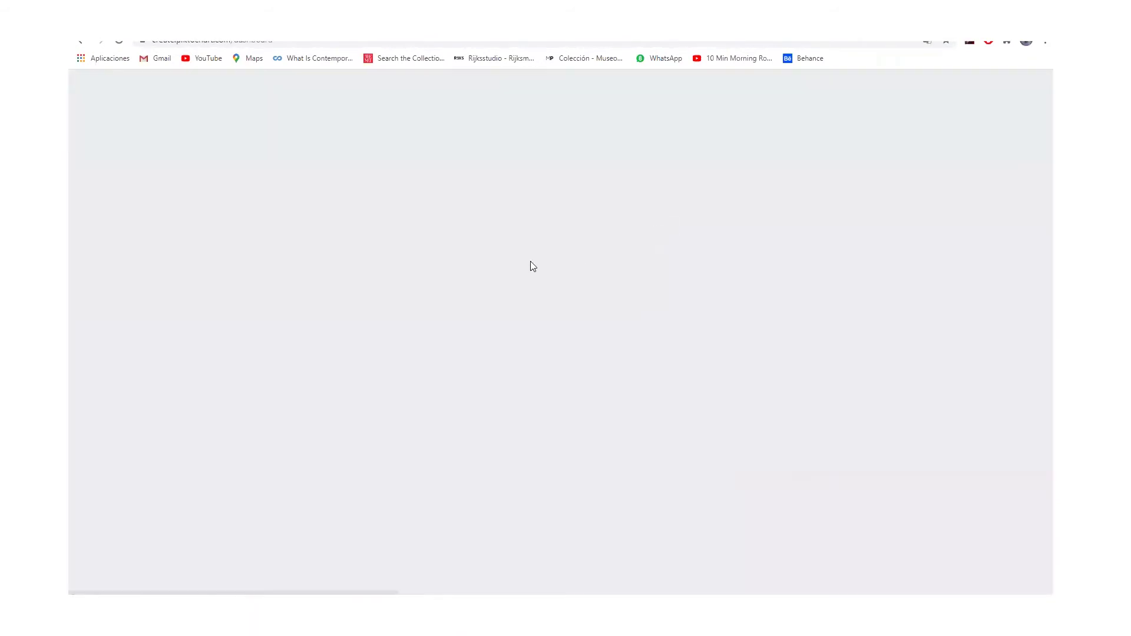
{"action": "left_click", "coordinate": [268, 388]}
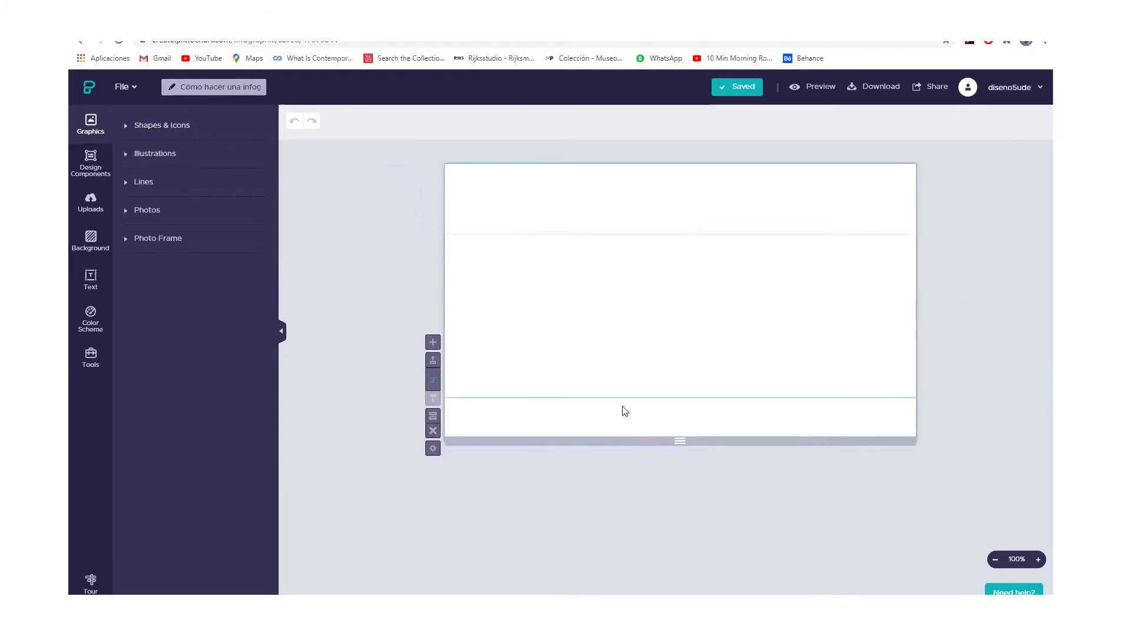
Increase the second block's height to about 384 px and make the third block slightly taller
{"action": "left_click_drag", "start_coordinate": [683, 446], "coordinate": [676, 530]}
{"action": "left_click_drag", "start_coordinate": [676, 397], "coordinate": [674, 462]}
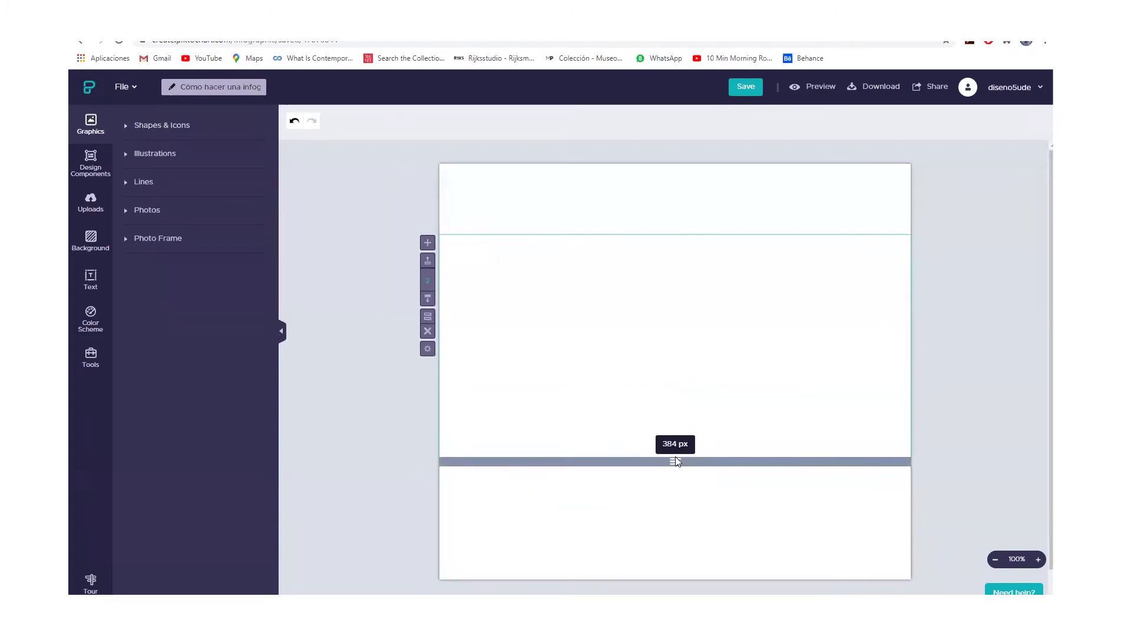
{"action": "left_click_drag", "start_coordinate": [675, 580], "coordinate": [679, 519]}
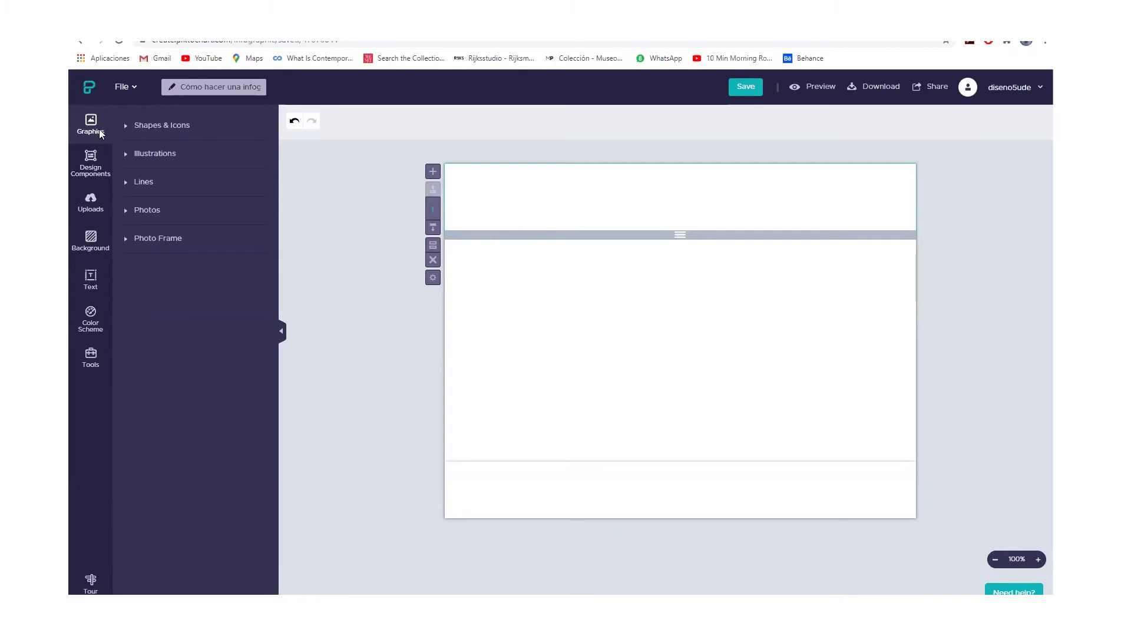
Hide and restore the side panel, and view the basic shapes in the Shapes & Icons collection
{"action": "left_click", "coordinate": [280, 333]}
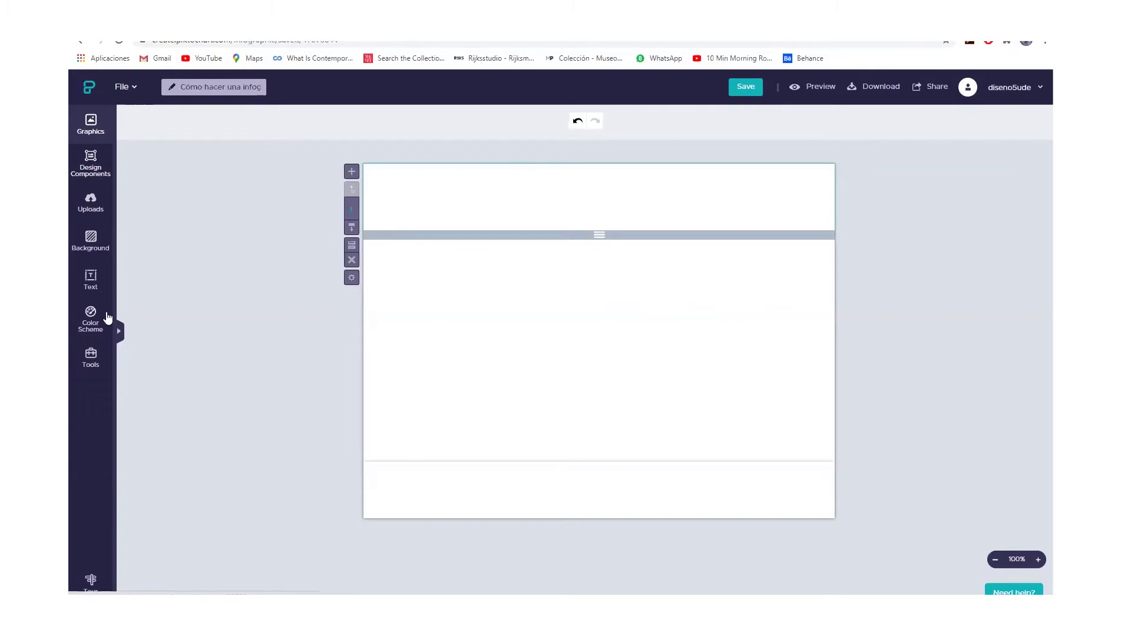
{"action": "left_click", "coordinate": [118, 330]}
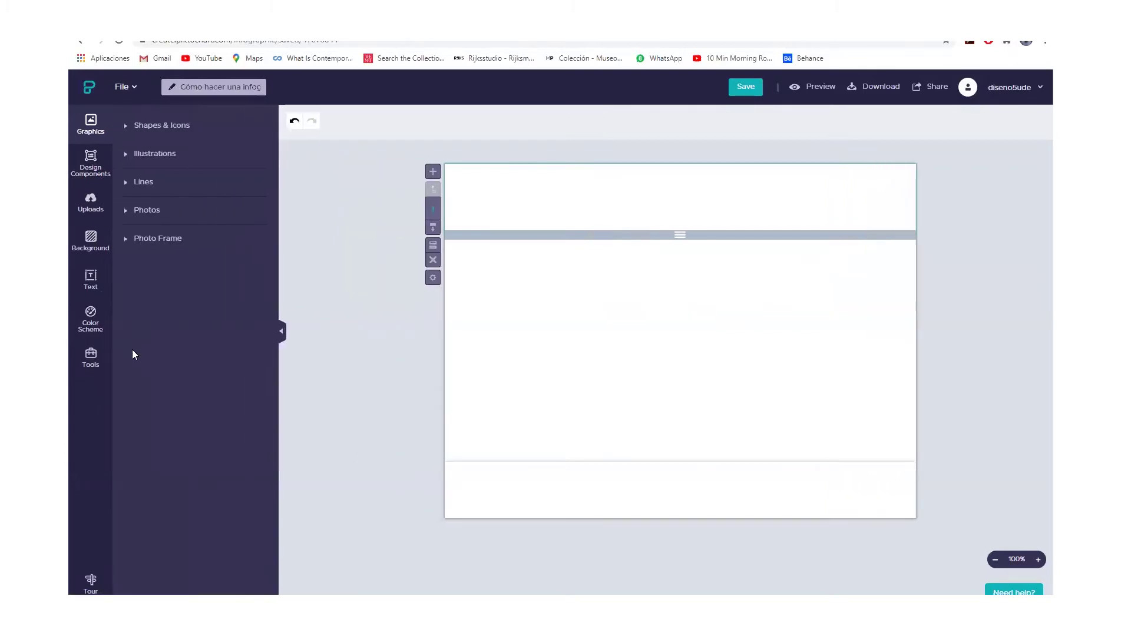
{"action": "left_click", "coordinate": [129, 125]}
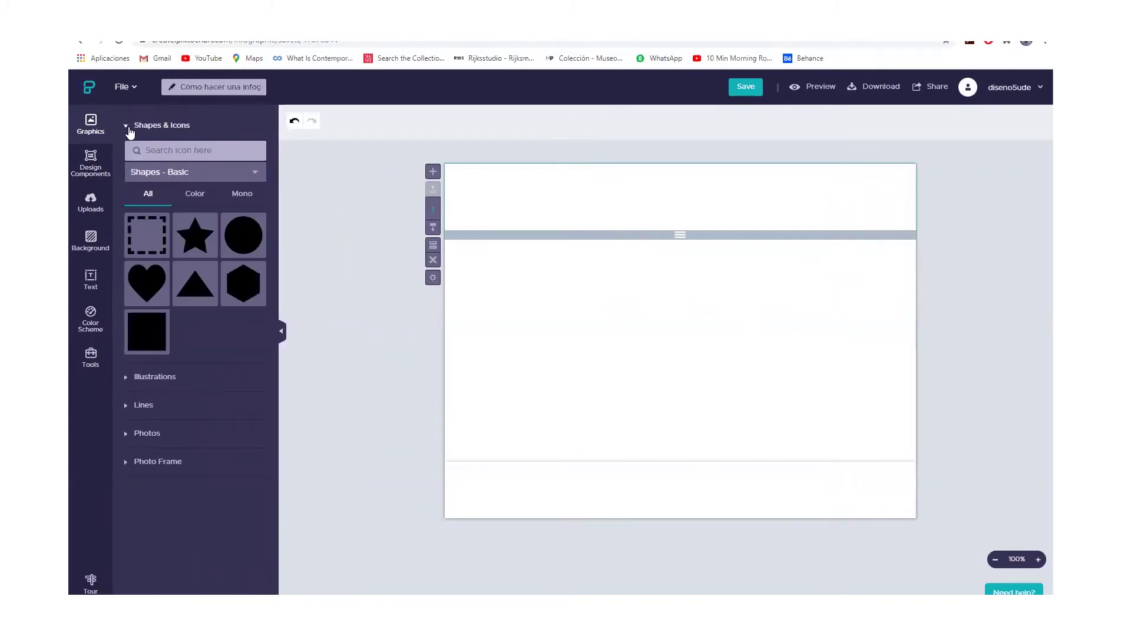
{"action": "left_click", "coordinate": [129, 127]}
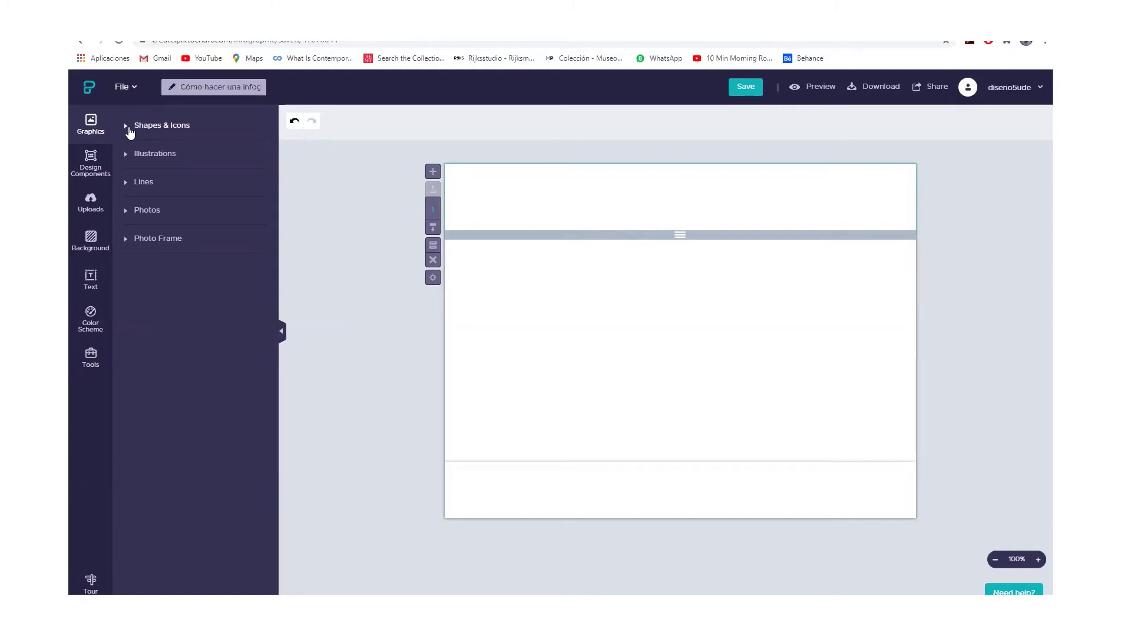
{"action": "left_click", "coordinate": [129, 131]}
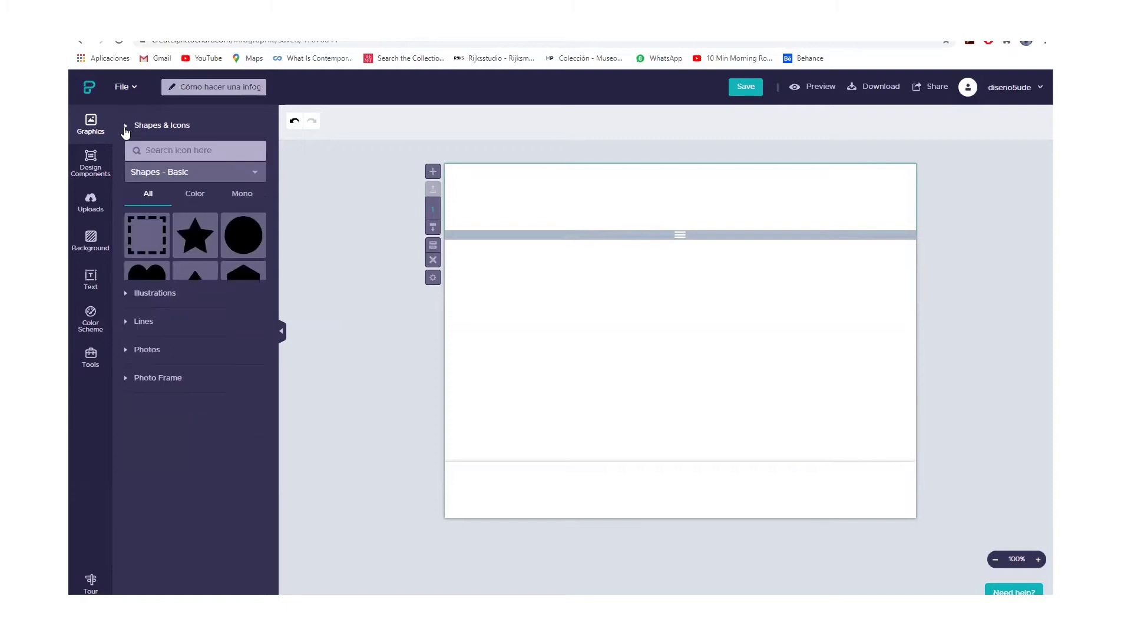
{"action": "left_click", "coordinate": [128, 133]}
View the Illustrations, Lines and Photos collections among the graphics, collapsing each one again
{"action": "left_click", "coordinate": [125, 155]}
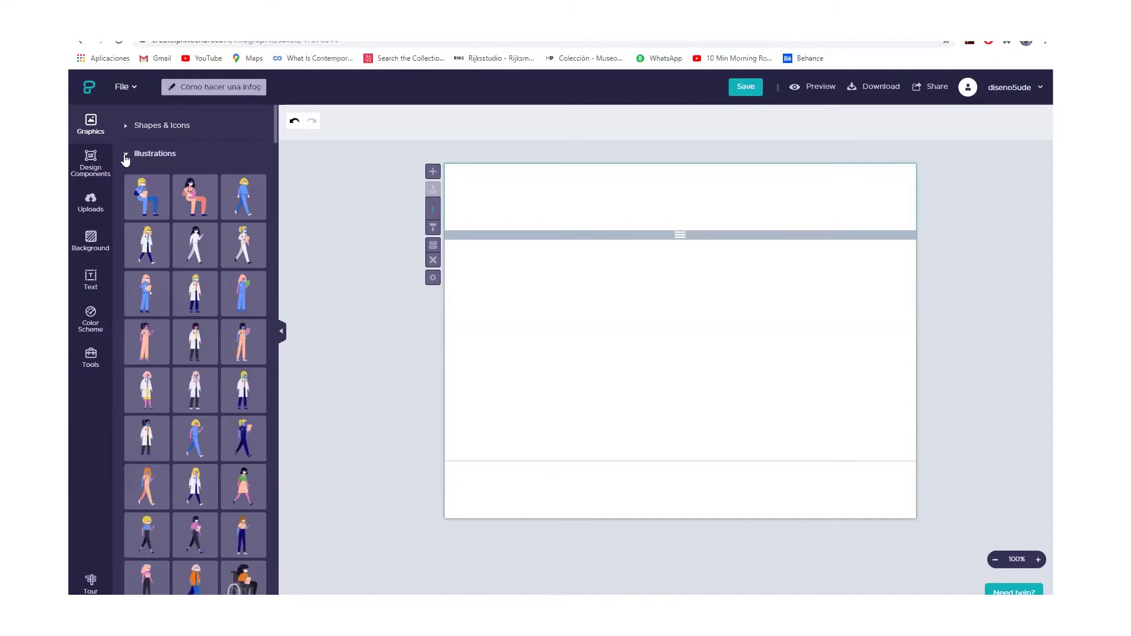
{"action": "left_click", "coordinate": [125, 158]}
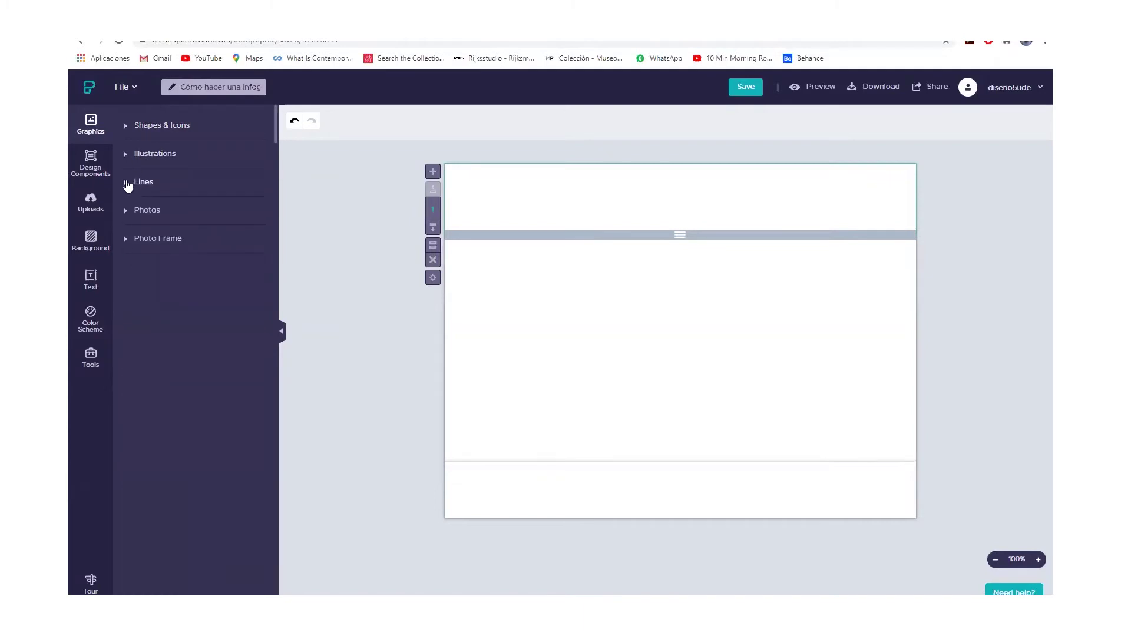
{"action": "left_click", "coordinate": [127, 184]}
{"action": "left_click", "coordinate": [127, 184]}
{"action": "left_click", "coordinate": [127, 213]}
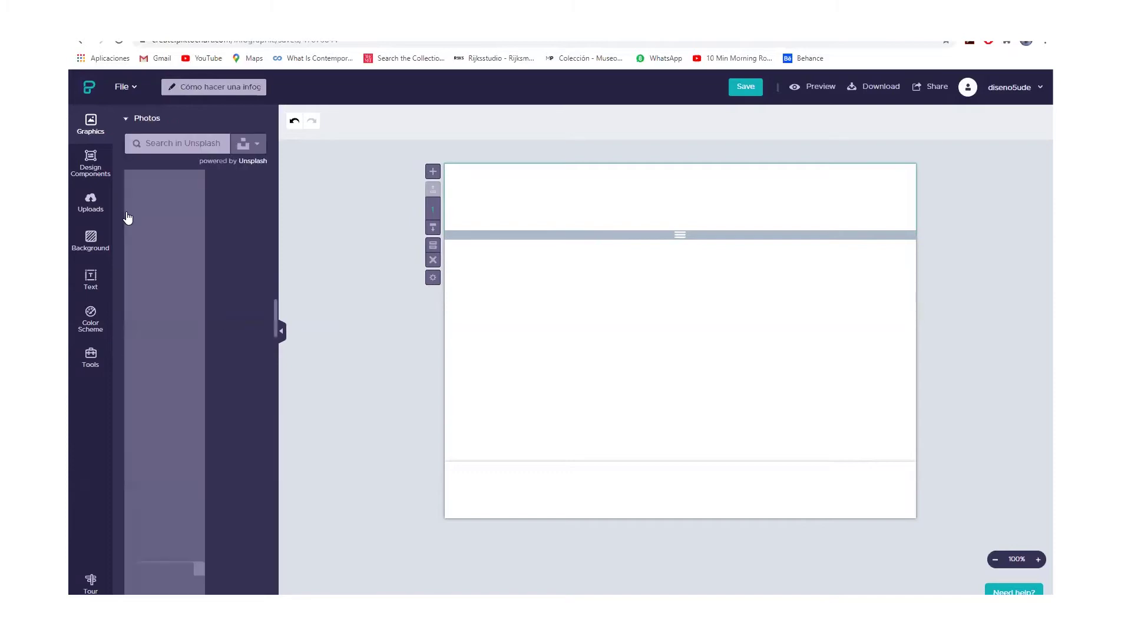
{"action": "left_click", "coordinate": [128, 119]}
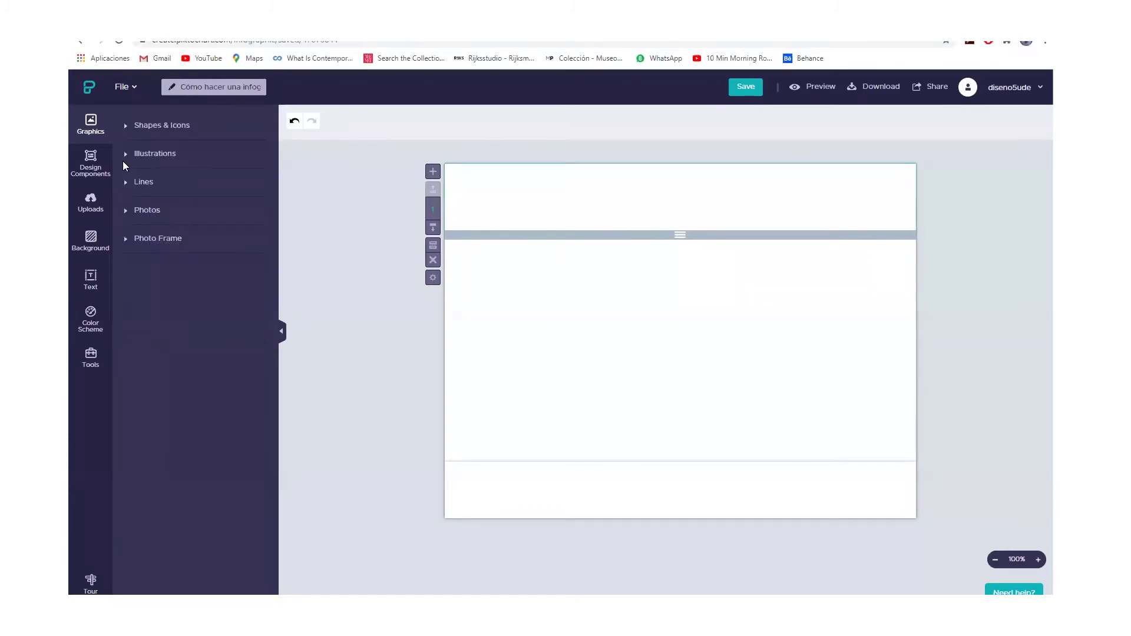
View the Photo Frame collection, preview several frames and collapse it
{"action": "left_click", "coordinate": [128, 238]}
{"action": "mouse_move", "coordinate": [127, 242]}
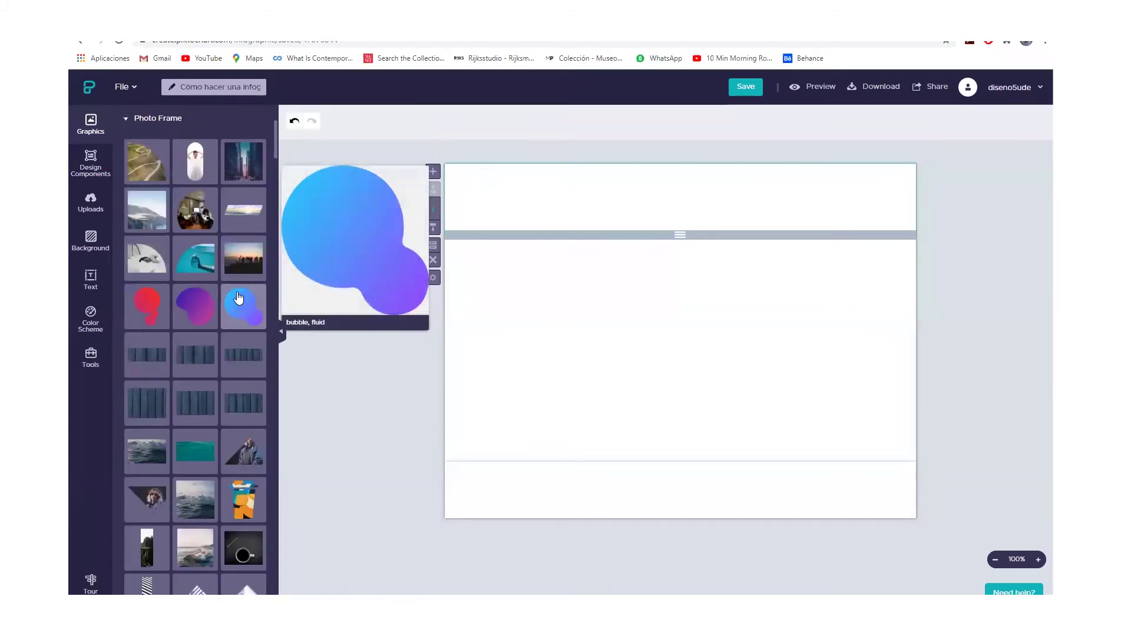
{"action": "mouse_move", "coordinate": [238, 269]}
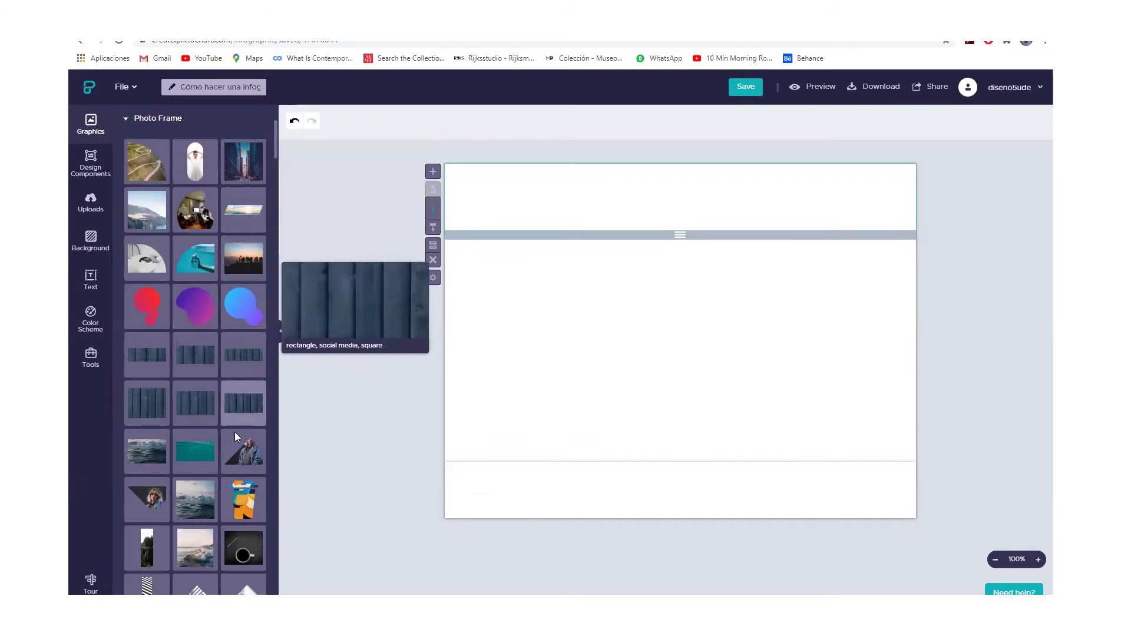
{"action": "mouse_move", "coordinate": [237, 443]}
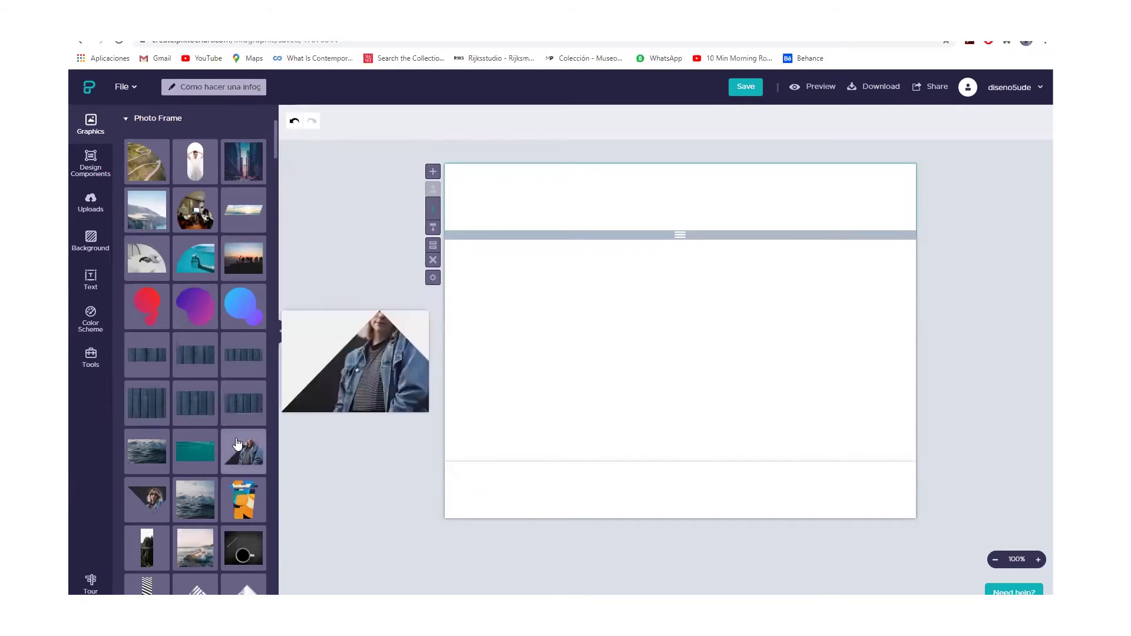
{"action": "left_click", "coordinate": [125, 118]}
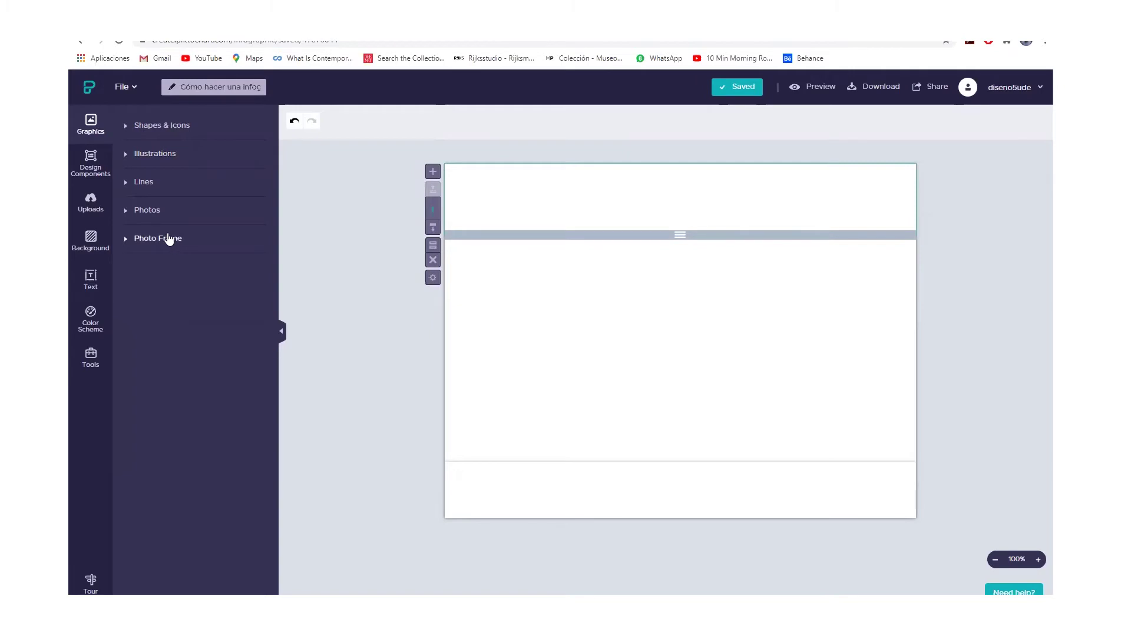
Show the Lists designs among the design components
{"action": "left_click", "coordinate": [94, 162]}
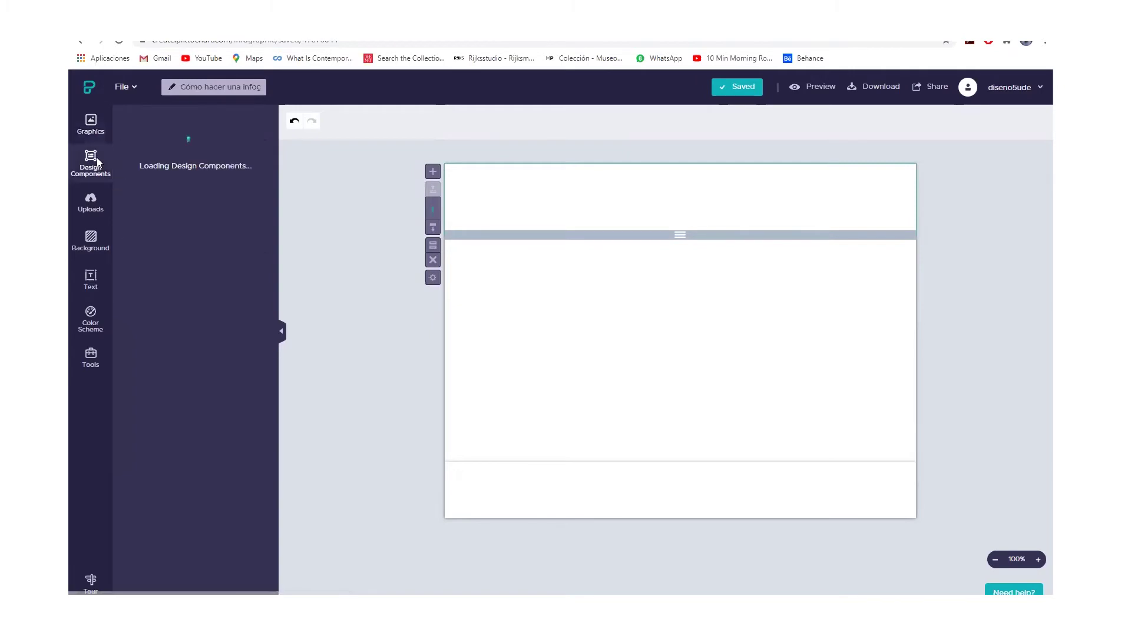
{"action": "left_click", "coordinate": [91, 122]}
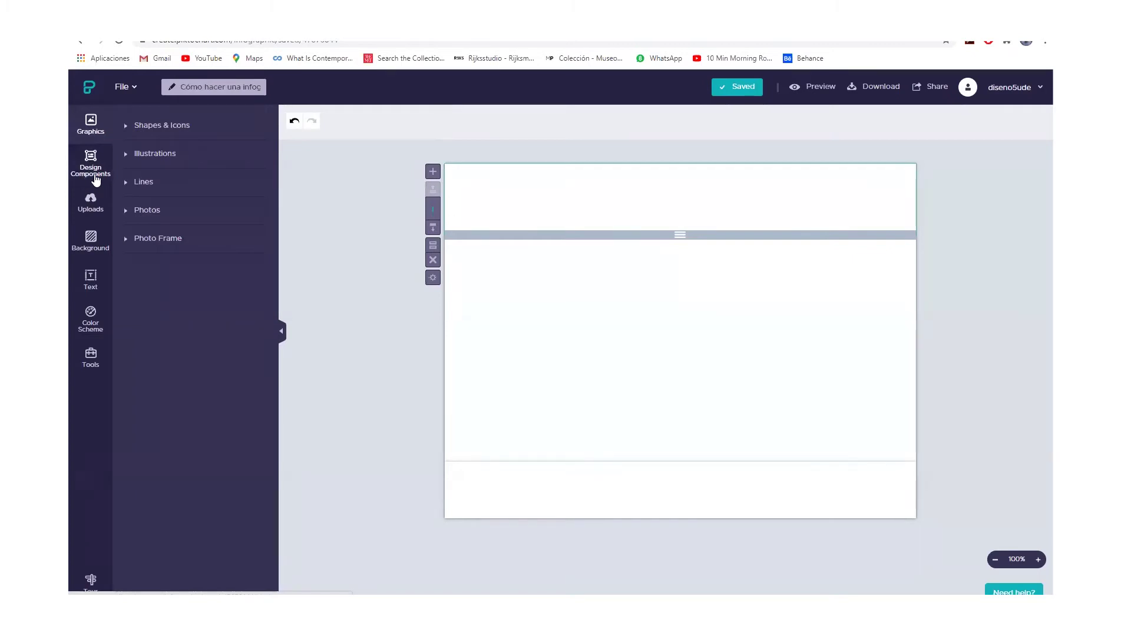
{"action": "left_click", "coordinate": [95, 178]}
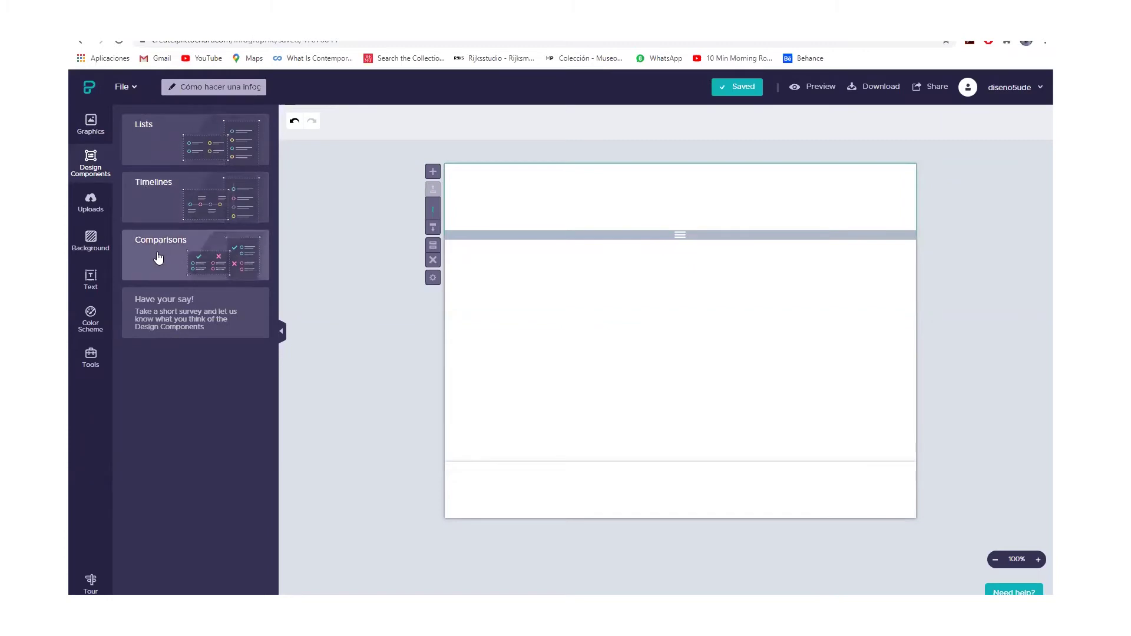
{"action": "left_click", "coordinate": [167, 152]}
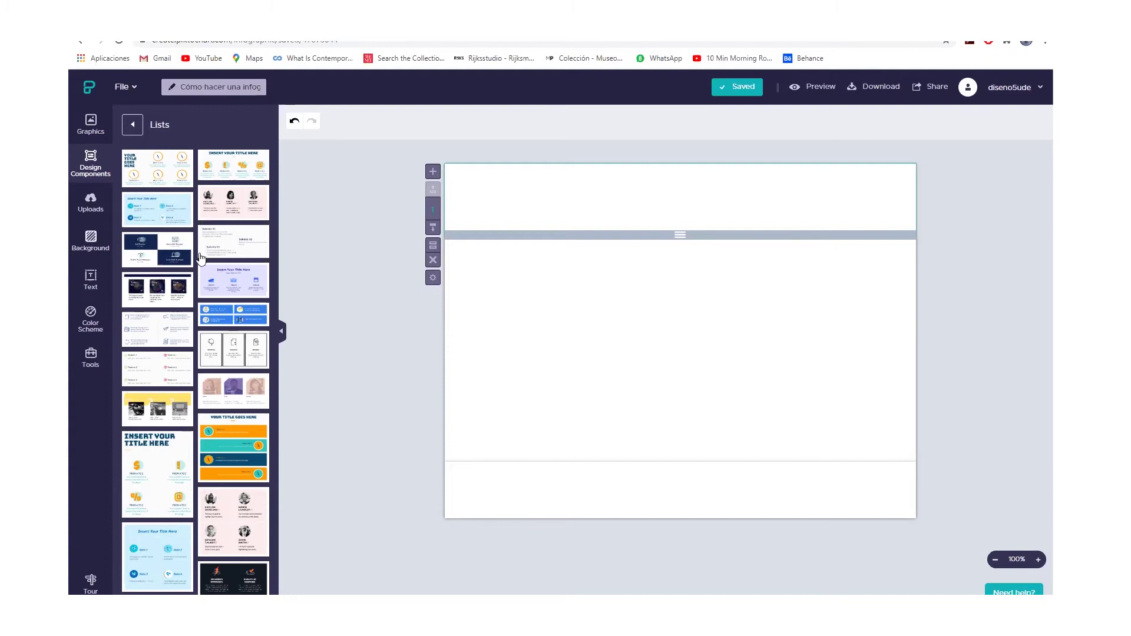
Insert the light-blue four-point list design, place it in the second block and enlarge it to about 506 x 253
{"action": "left_click", "coordinate": [186, 222]}
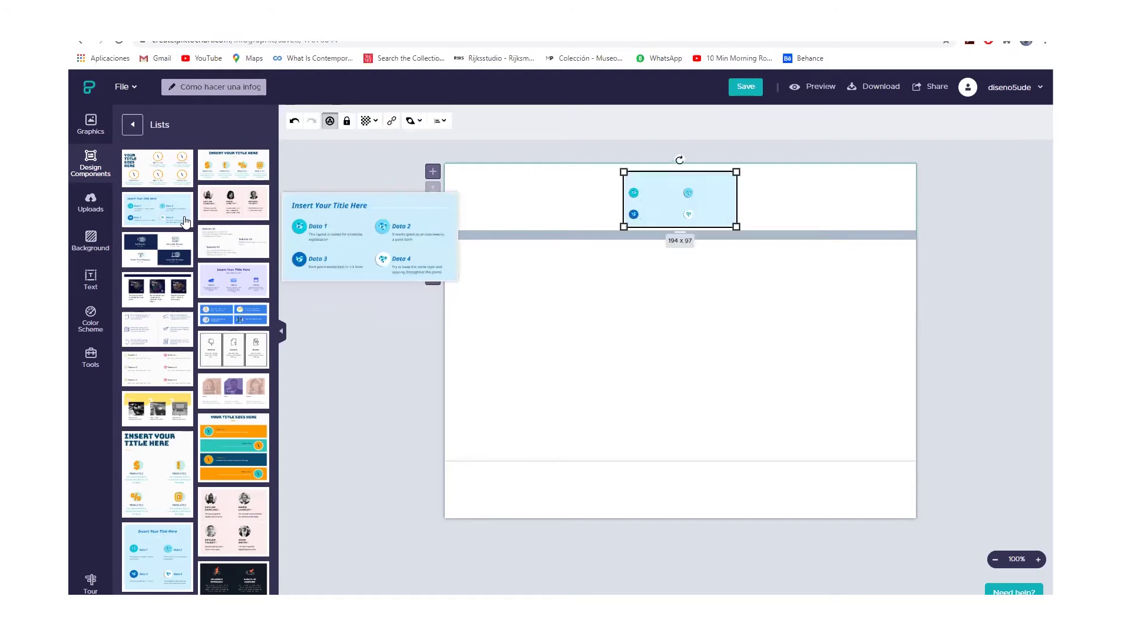
{"action": "left_click_drag", "start_coordinate": [688, 194], "coordinate": [682, 314]}
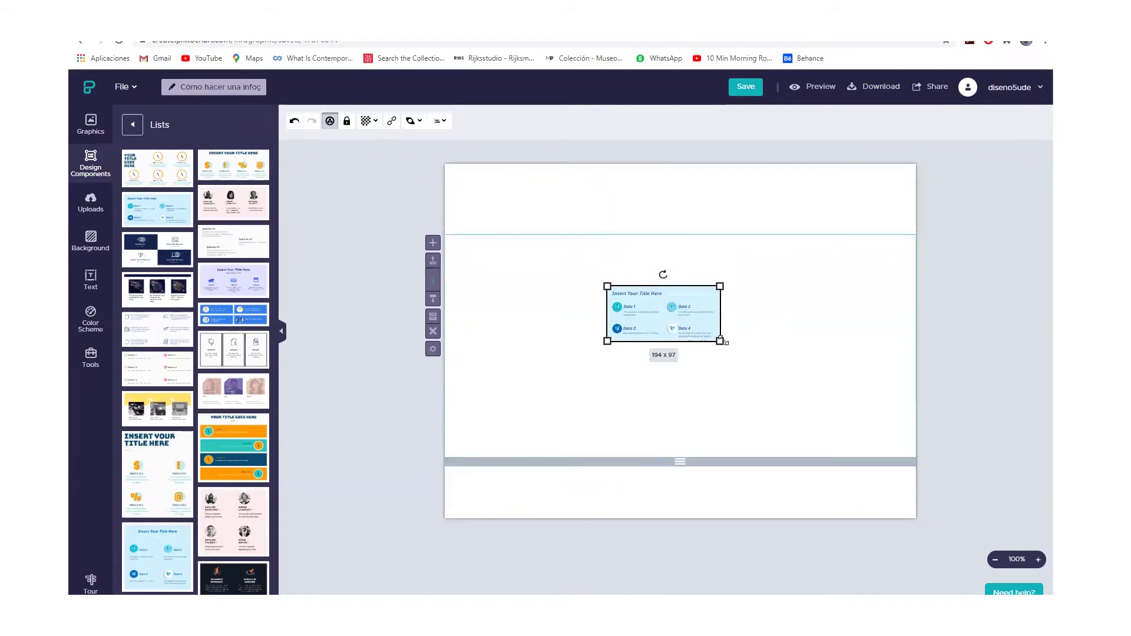
{"action": "left_click_drag", "start_coordinate": [721, 341], "coordinate": [904, 433]}
{"action": "left_click_drag", "start_coordinate": [819, 372], "coordinate": [738, 355]}
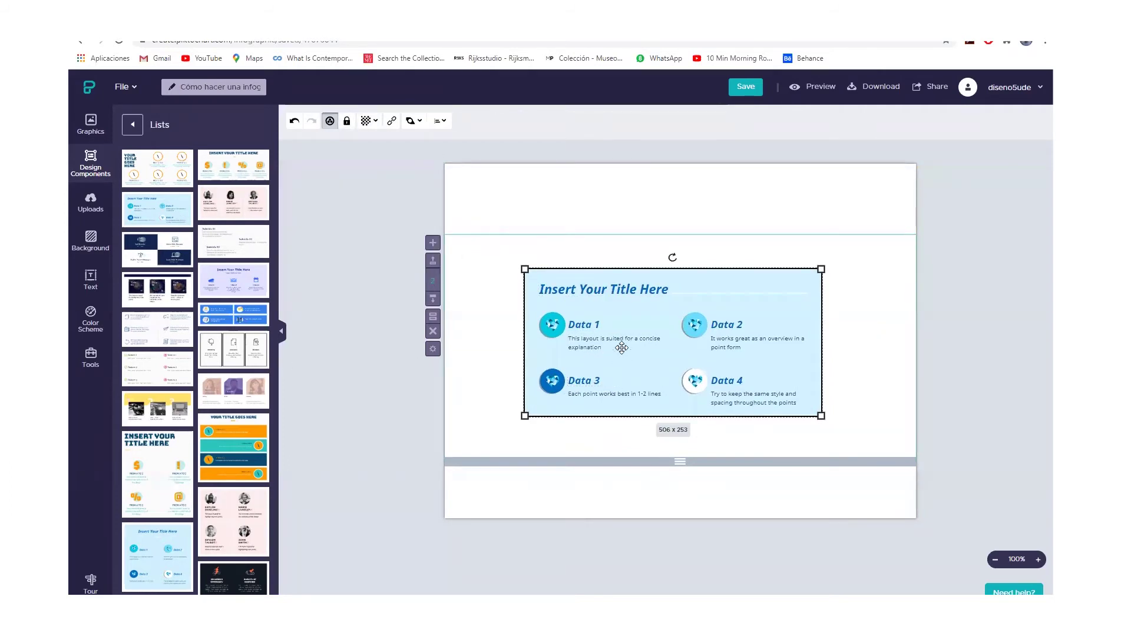
Examine the editable parts of the list design by selecting its title, data headings, descriptions and background one by one
{"action": "left_click", "coordinate": [613, 294]}
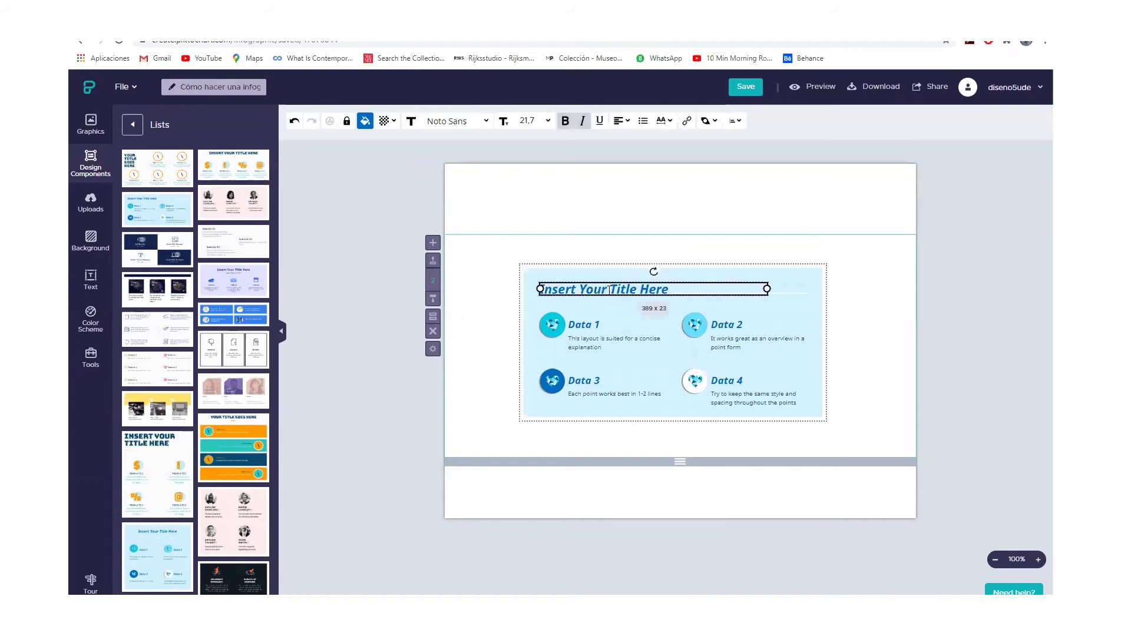
{"action": "double_click", "coordinate": [609, 289]}
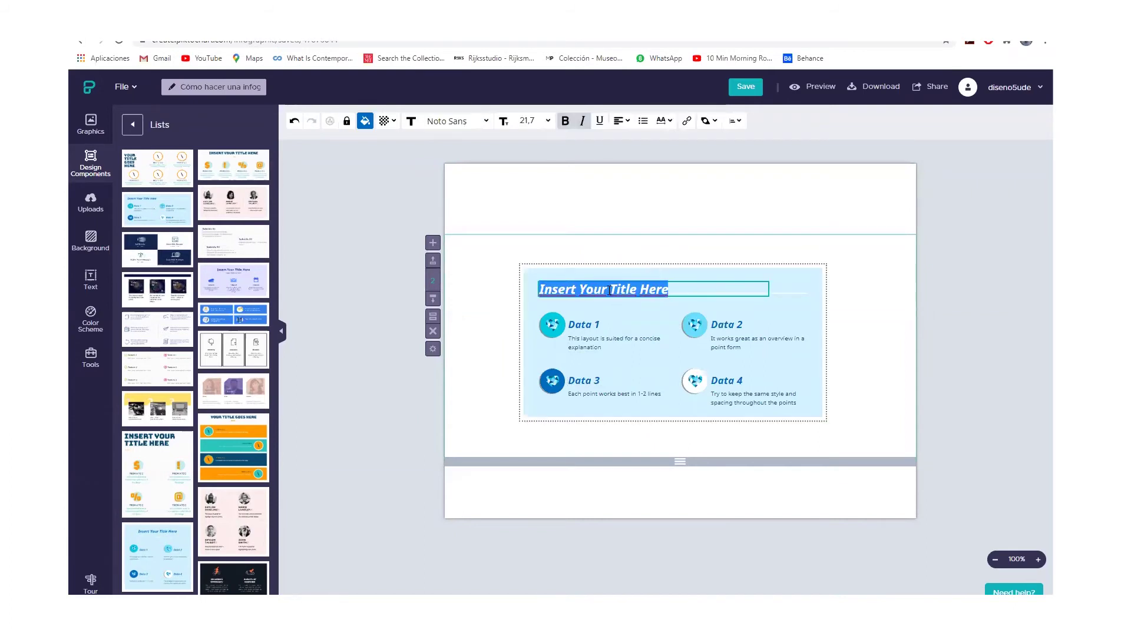
{"action": "left_click", "coordinate": [589, 328]}
{"action": "double_click", "coordinate": [590, 330]}
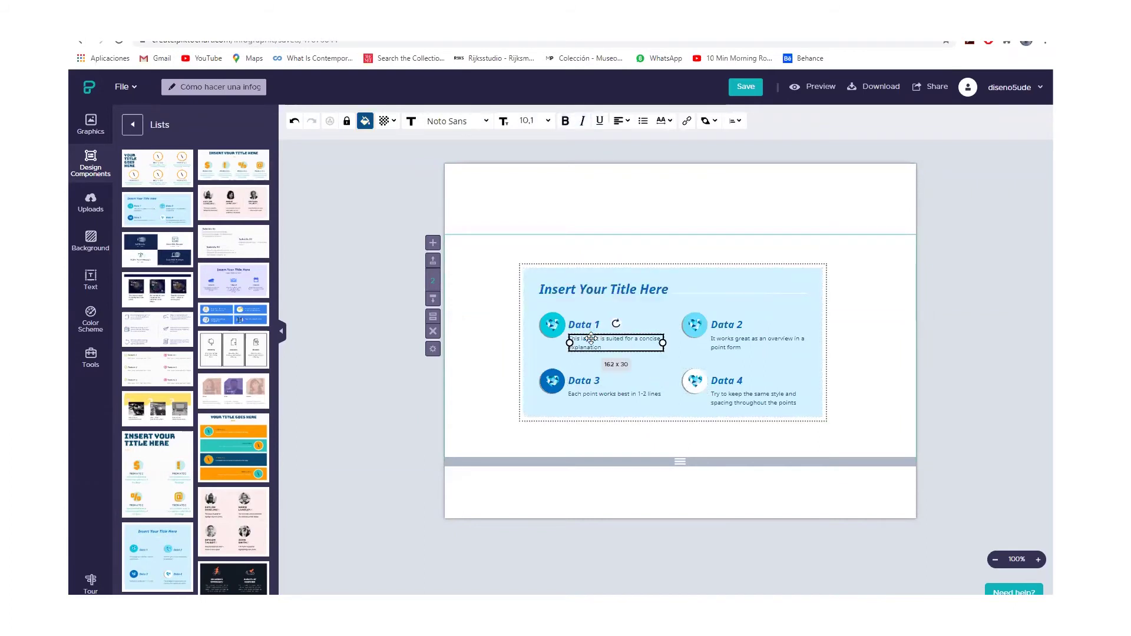
{"action": "left_click", "coordinate": [583, 380]}
{"action": "left_click", "coordinate": [581, 381]}
{"action": "left_click", "coordinate": [578, 396]}
{"action": "left_click", "coordinate": [789, 380]}
{"action": "left_click", "coordinate": [729, 381]}
{"action": "left_click", "coordinate": [728, 344]}
{"action": "left_click", "coordinate": [726, 324]}
{"action": "left_click", "coordinate": [652, 275]}
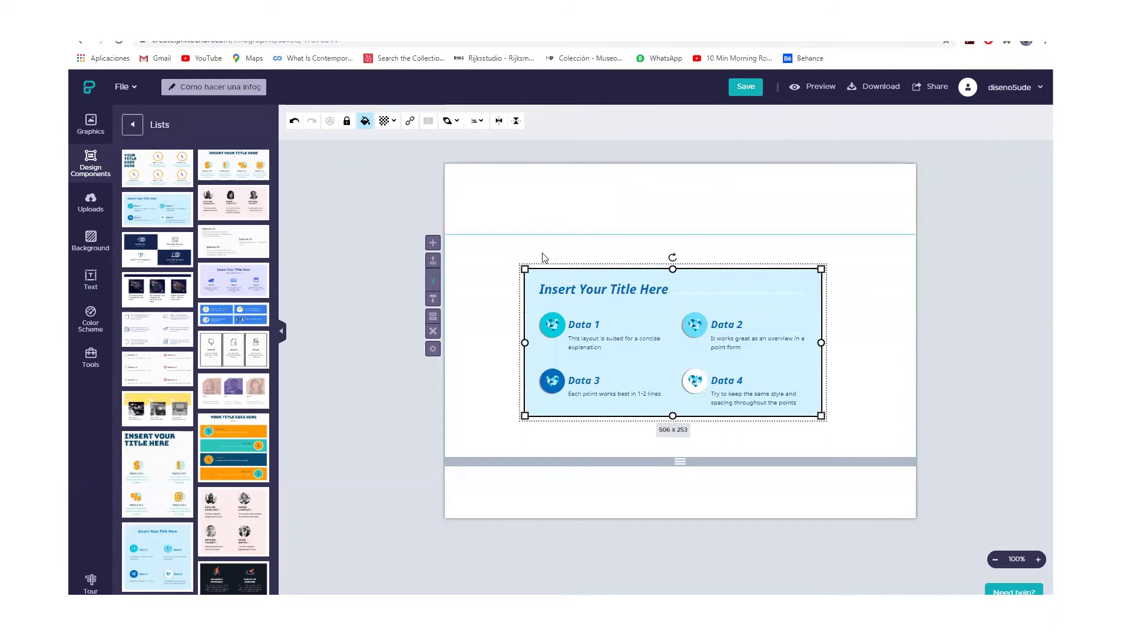
Delete the whole light-blue list design from the second block
{"action": "mouse_move", "coordinate": [214, 401]}
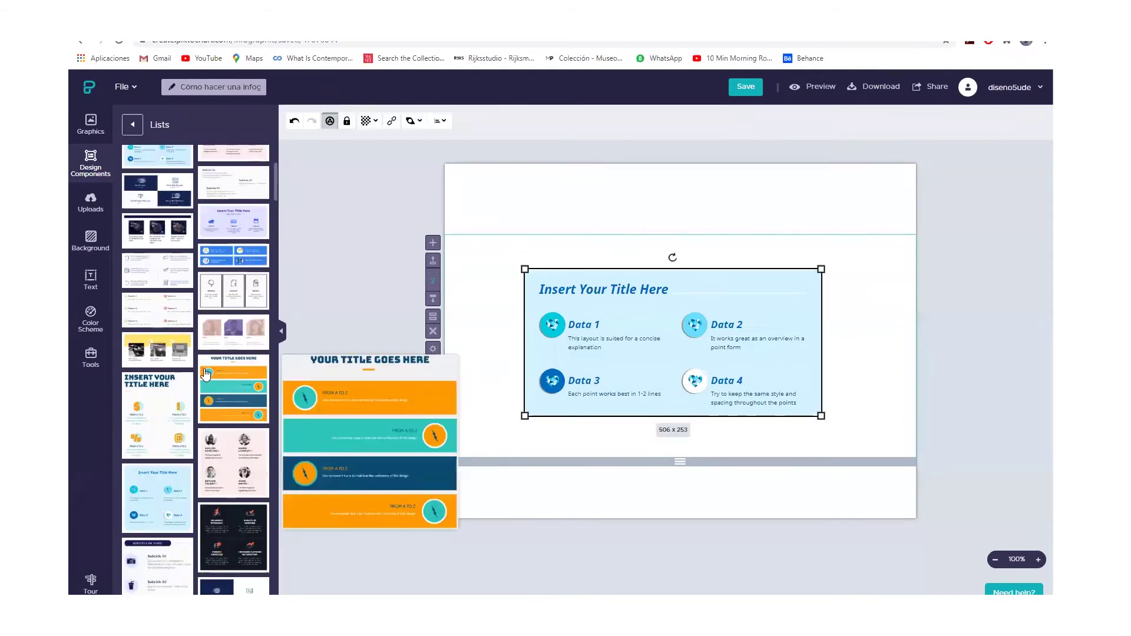
{"action": "left_click_drag", "start_coordinate": [504, 257], "coordinate": [840, 440]}
{"action": "key", "text": "Delete"}
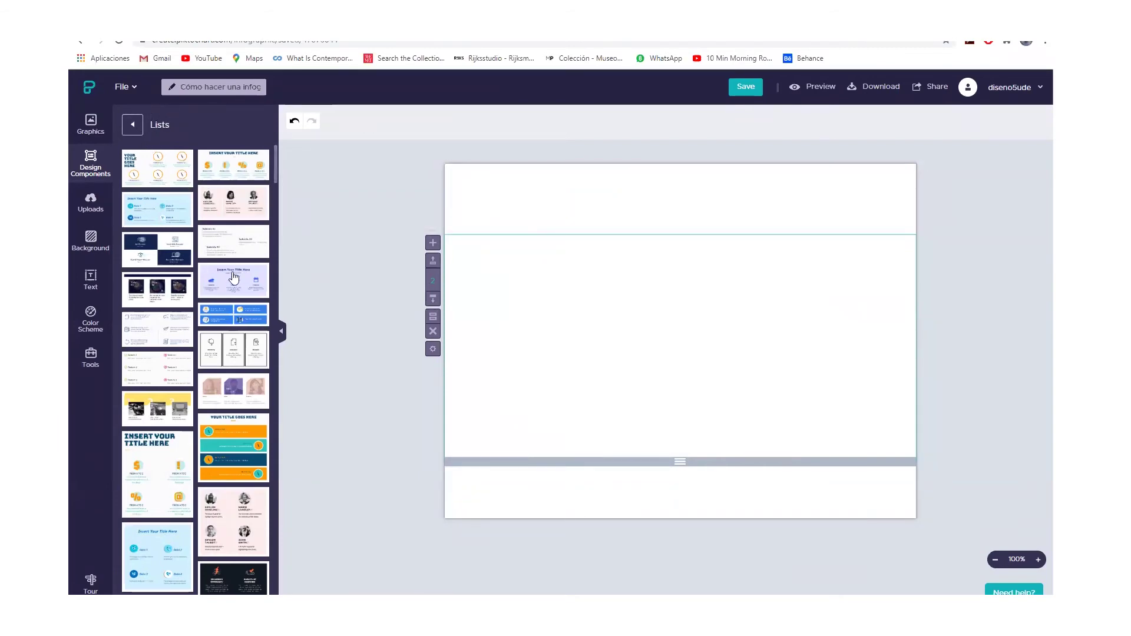
Browse the Lists design components and preview several layouts
{"action": "scroll", "coordinate": [234, 391], "scroll_direction": "down", "scroll_amount": 6}
{"action": "mouse_move", "coordinate": [234, 394]}
{"action": "scroll", "coordinate": [235, 393], "scroll_direction": "down", "scroll_amount": 6}
{"action": "scroll", "coordinate": [235, 394], "scroll_direction": "up", "scroll_amount": 5}
{"action": "scroll", "coordinate": [234, 394], "scroll_direction": "up", "scroll_amount": 7}
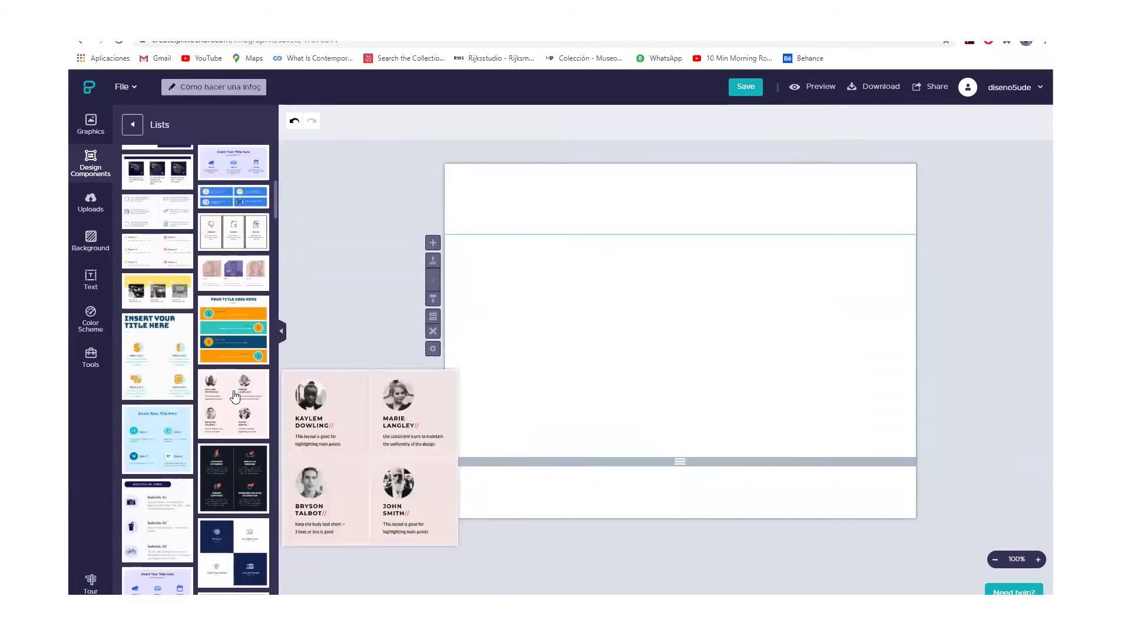
{"action": "scroll", "coordinate": [223, 388], "scroll_direction": "down", "scroll_amount": 1}
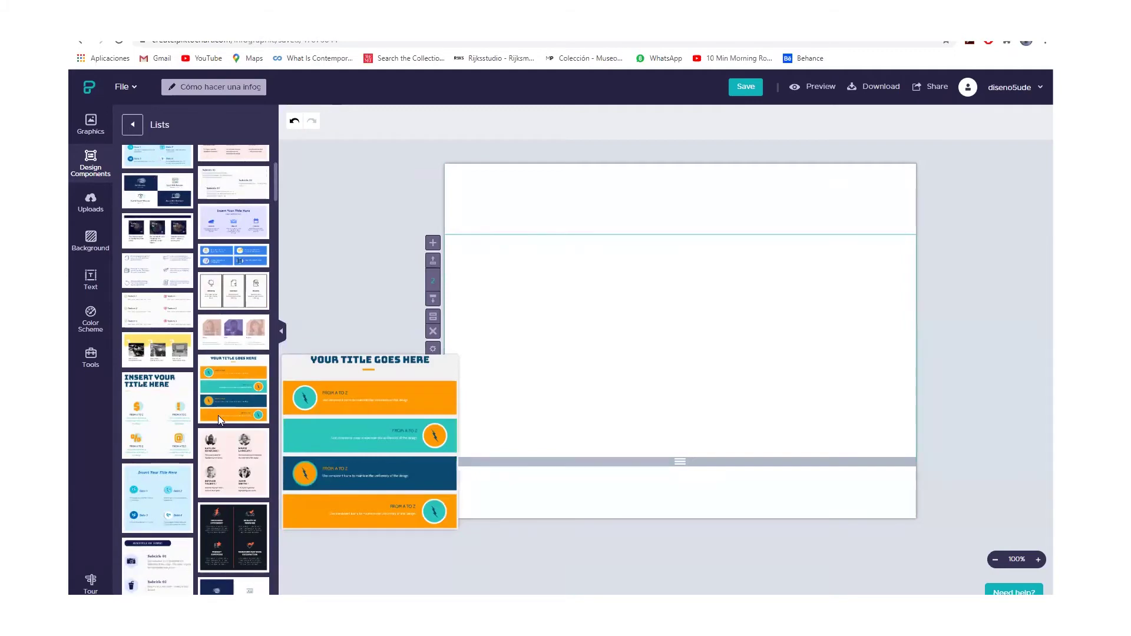
{"action": "scroll", "coordinate": [218, 415], "scroll_direction": "down", "scroll_amount": 3}
{"action": "scroll", "coordinate": [195, 461], "scroll_direction": "up", "scroll_amount": 4}
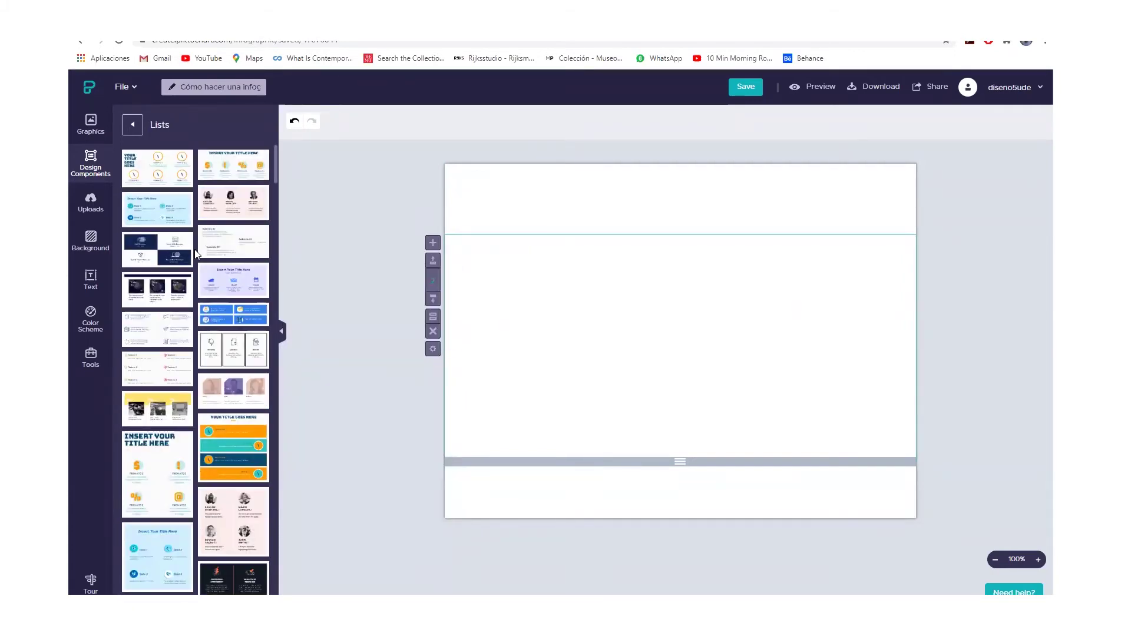
{"action": "mouse_move", "coordinate": [214, 299]}
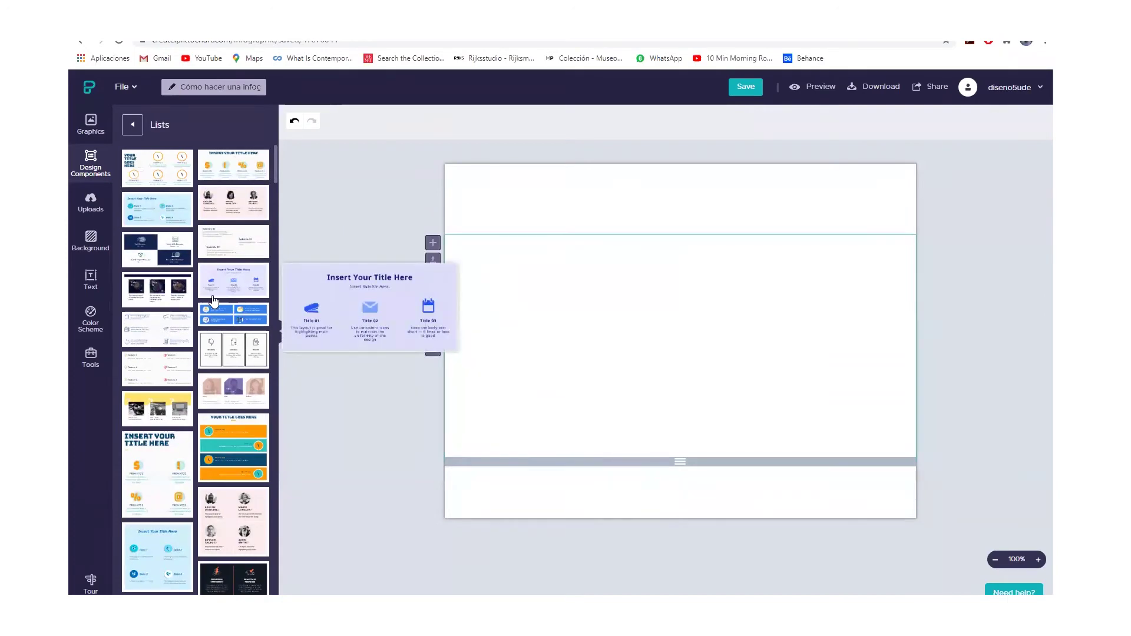
Look further down the Lists layouts, including the navy and white four-square design
{"action": "scroll", "coordinate": [217, 330], "scroll_direction": "down", "scroll_amount": 5}
{"action": "mouse_move", "coordinate": [228, 363]}
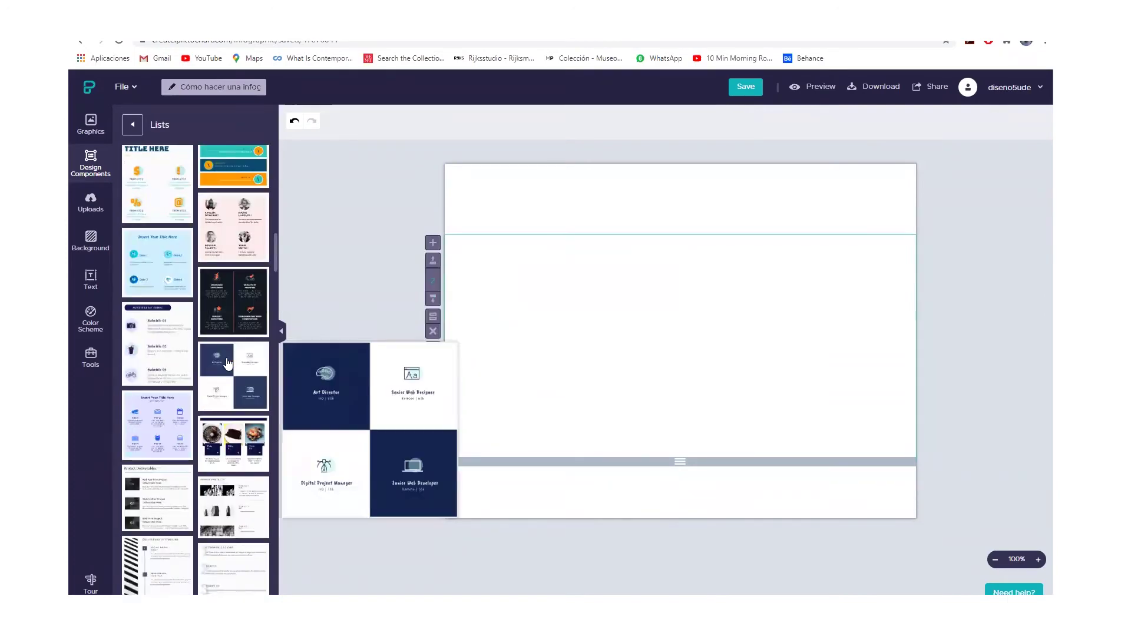
{"action": "scroll", "coordinate": [224, 362], "scroll_direction": "up", "scroll_amount": 5}
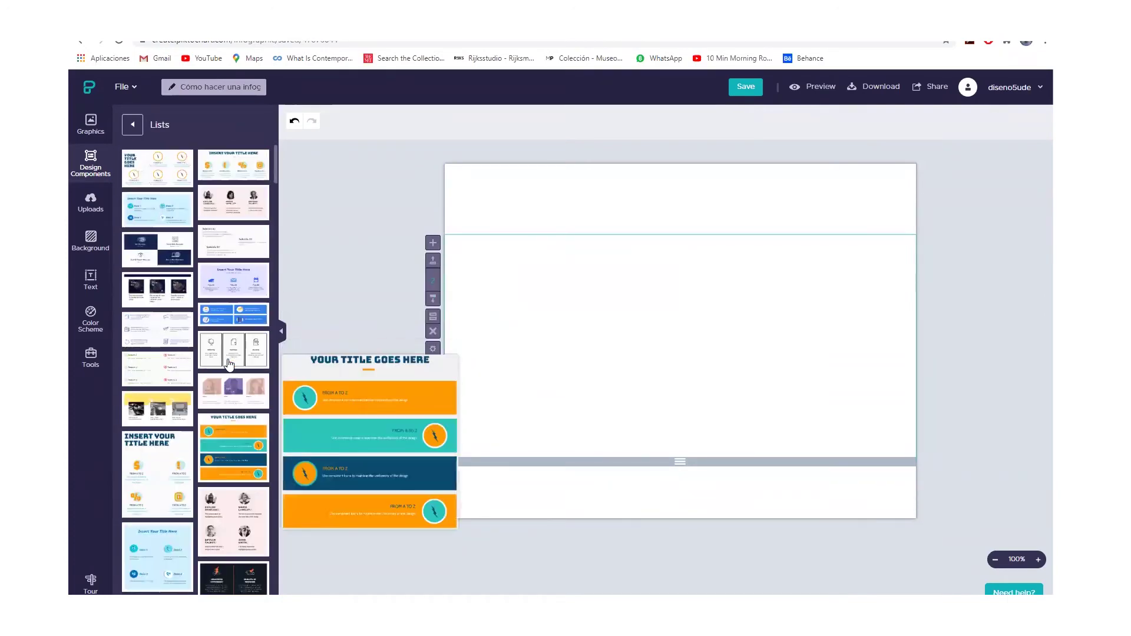
Insert the multicoloured 2012–2021 horizontal timeline from the Timelines design components into the second block
{"action": "left_click", "coordinate": [134, 124]}
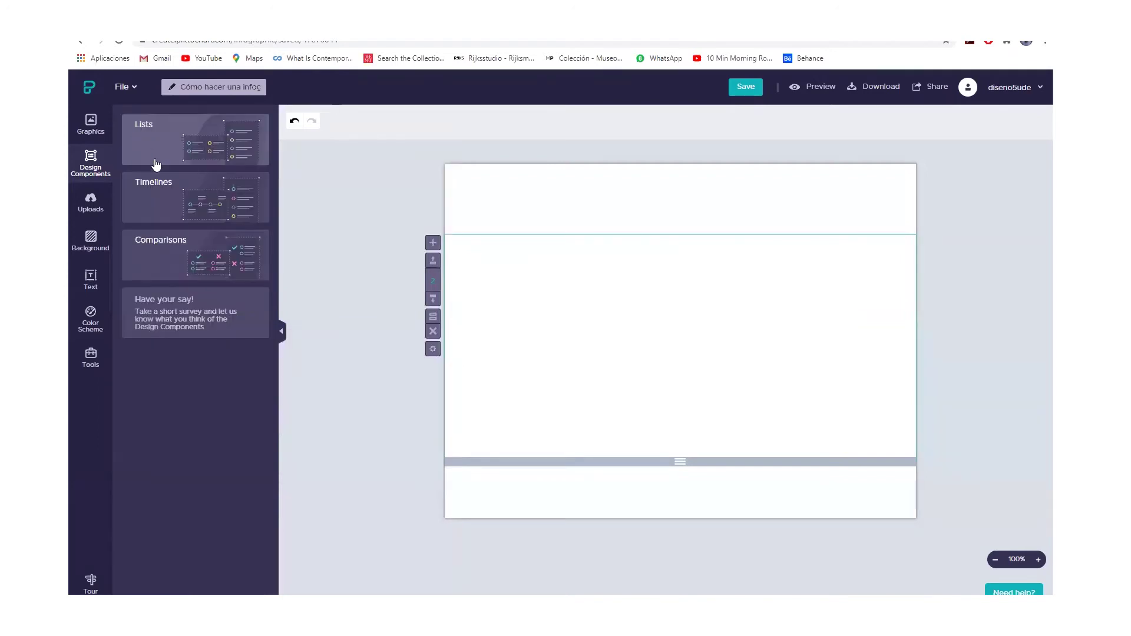
{"action": "left_click", "coordinate": [173, 210]}
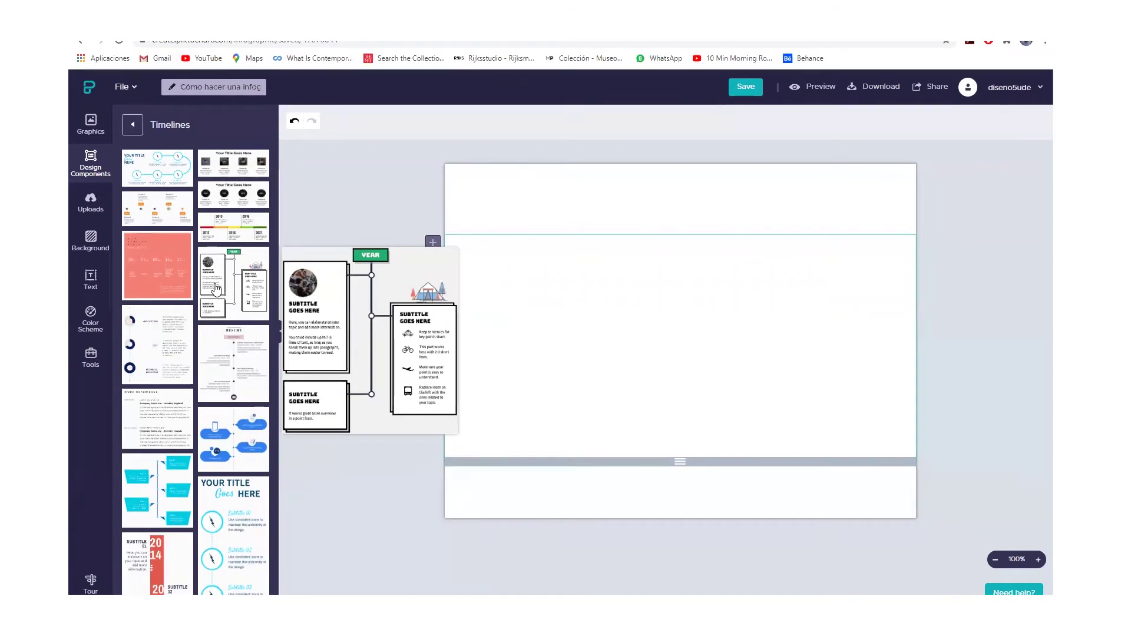
{"action": "mouse_move", "coordinate": [227, 228]}
{"action": "left_click", "coordinate": [226, 228]}
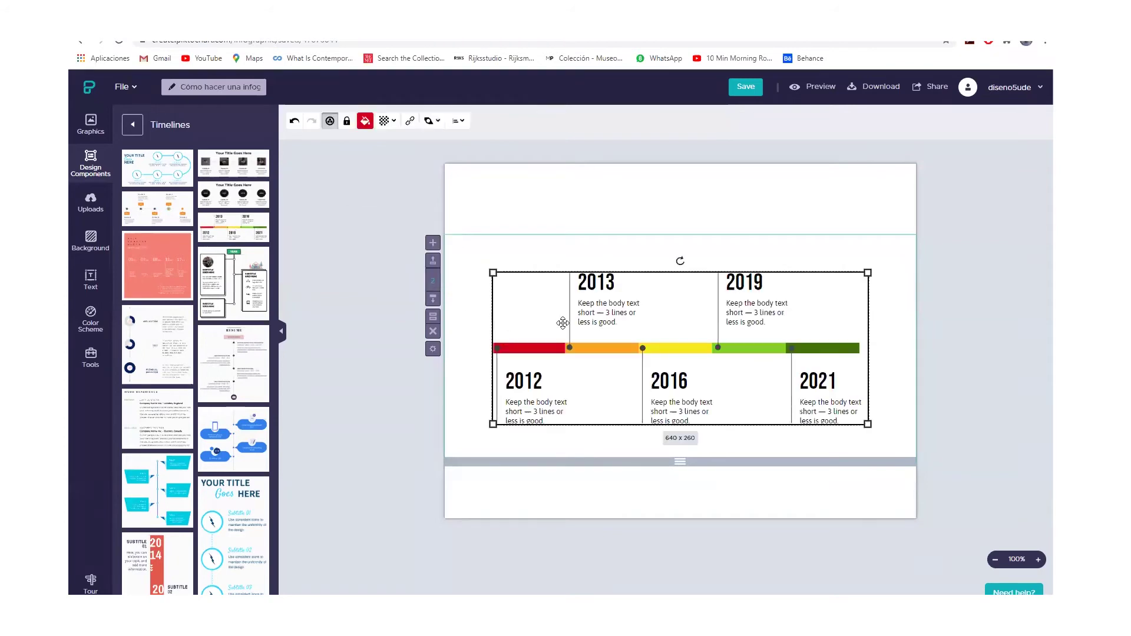
Examine the editable parts of the timeline by selecting its year headings and body texts one by one
{"action": "left_click", "coordinate": [610, 285]}
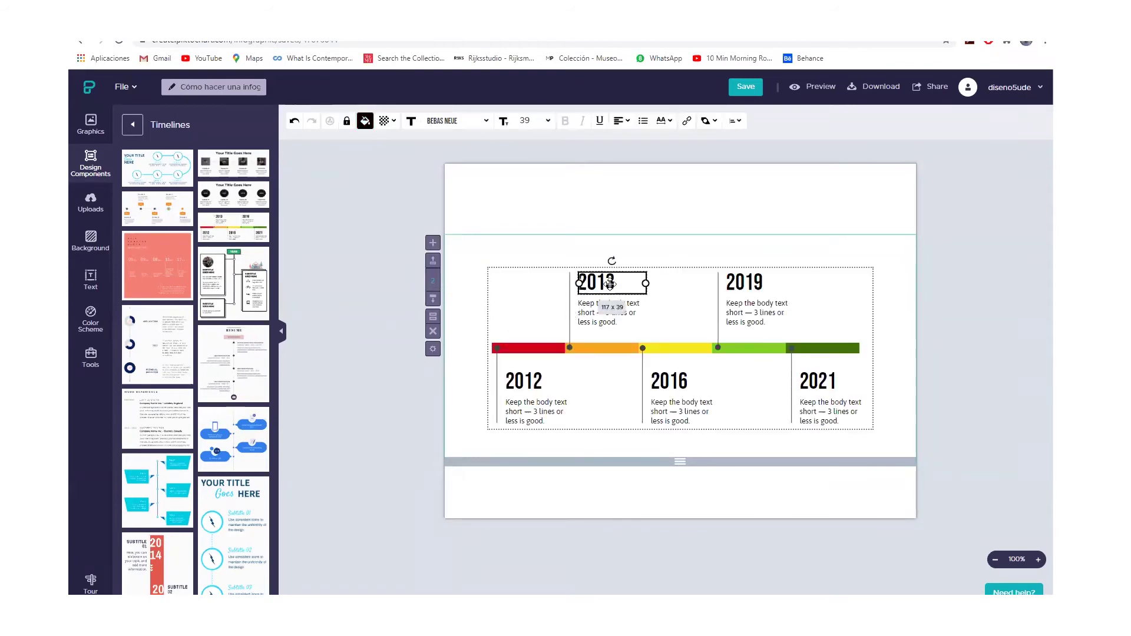
{"action": "left_click", "coordinate": [601, 283]}
{"action": "left_click_drag", "start_coordinate": [609, 282], "coordinate": [639, 281]}
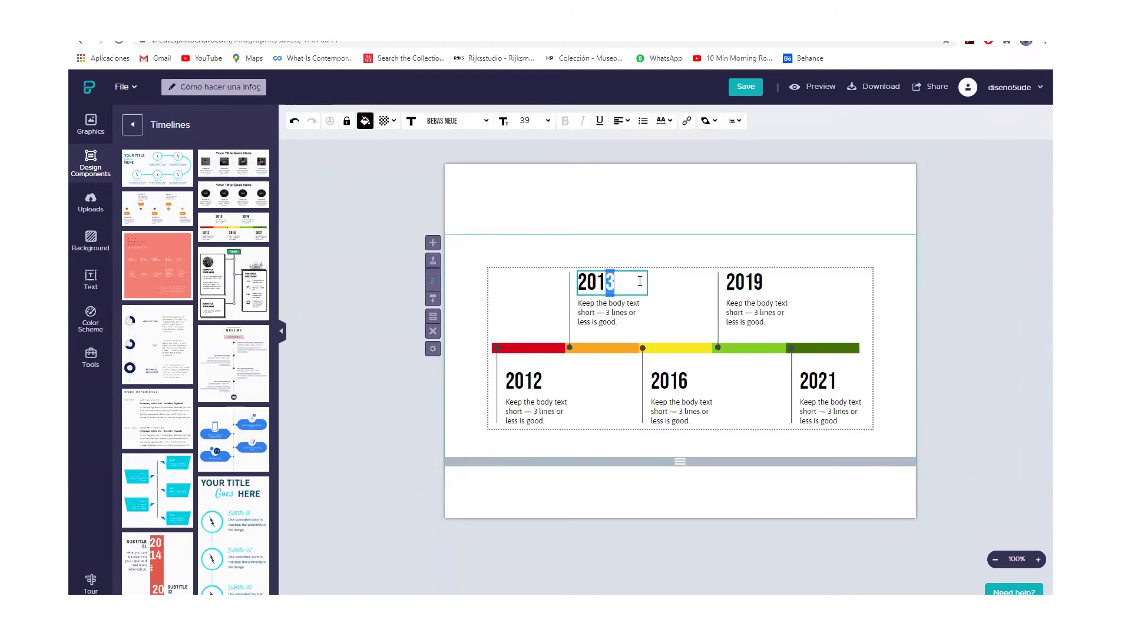
{"action": "left_click", "coordinate": [607, 323]}
{"action": "triple_click", "coordinate": [606, 319]}
{"action": "left_click", "coordinate": [748, 311]}
{"action": "triple_click", "coordinate": [749, 308]}
{"action": "left_click", "coordinate": [748, 274]}
{"action": "left_click", "coordinate": [746, 276]}
Delete the whole multicoloured timeline design from the second block
{"action": "left_click_drag", "start_coordinate": [469, 255], "coordinate": [891, 465]}
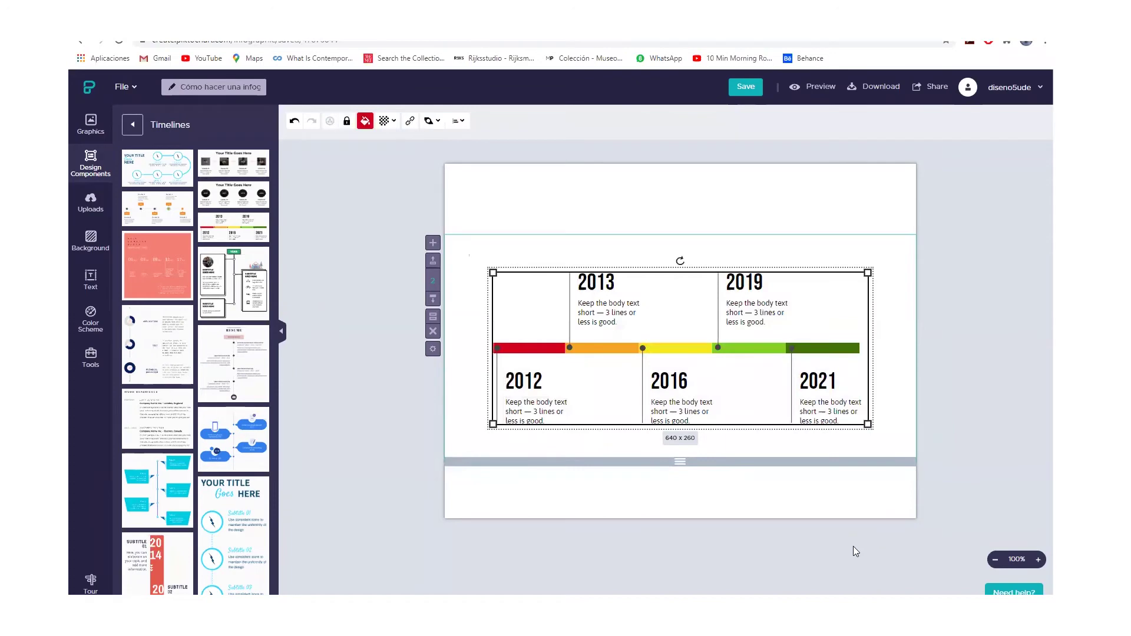
{"action": "key", "text": "Delete"}
Browse the remaining Timelines design components and preview their layouts
{"action": "scroll", "coordinate": [192, 337], "scroll_direction": "down", "scroll_amount": 5}
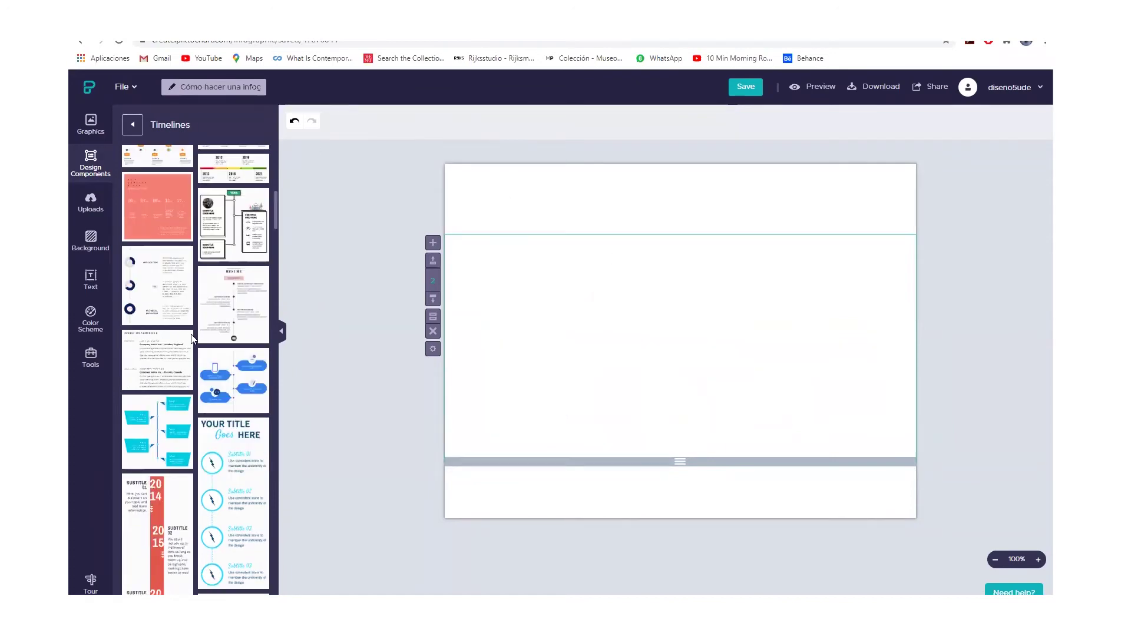
{"action": "mouse_move", "coordinate": [192, 336]}
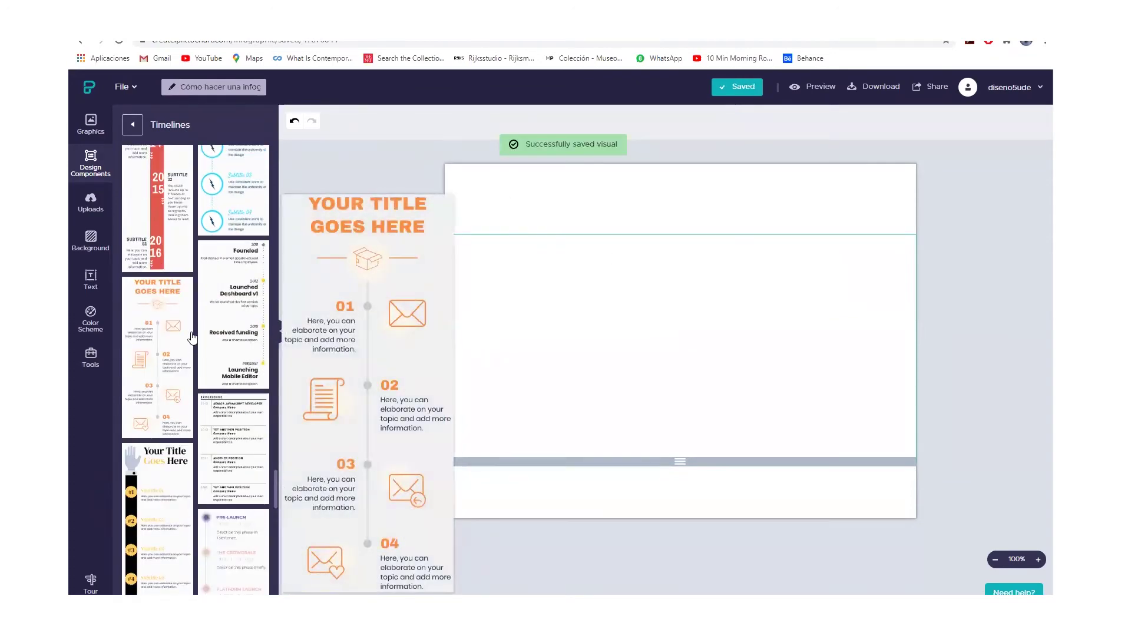
{"action": "scroll", "coordinate": [192, 337], "scroll_direction": "down", "scroll_amount": 4}
{"action": "mouse_move", "coordinate": [165, 379]}
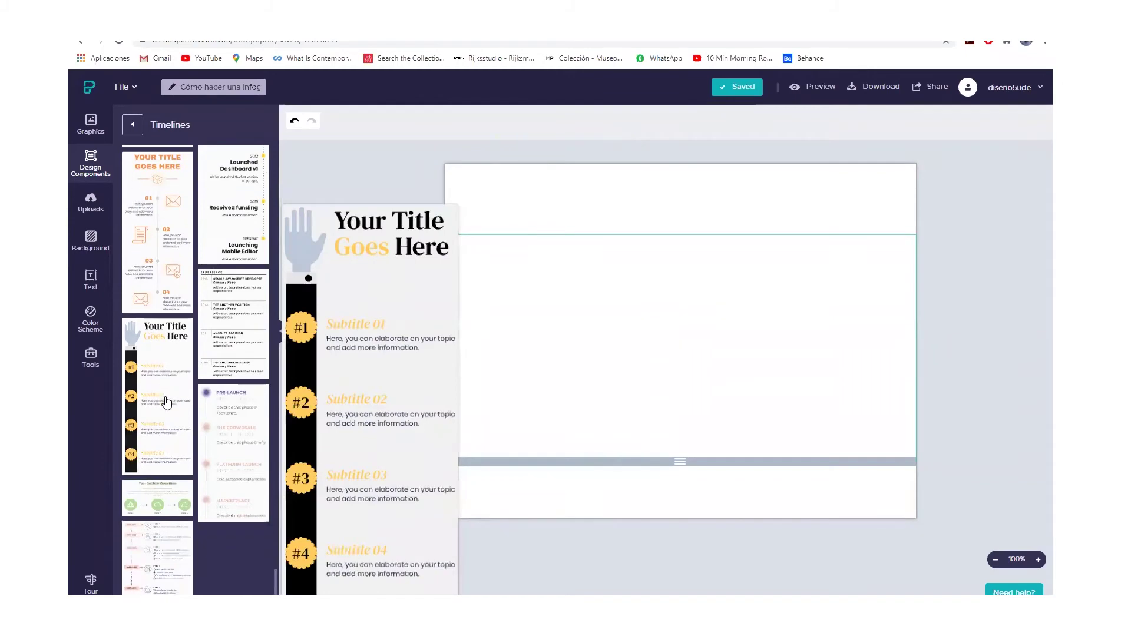
{"action": "scroll", "coordinate": [166, 394], "scroll_direction": "down", "scroll_amount": 6}
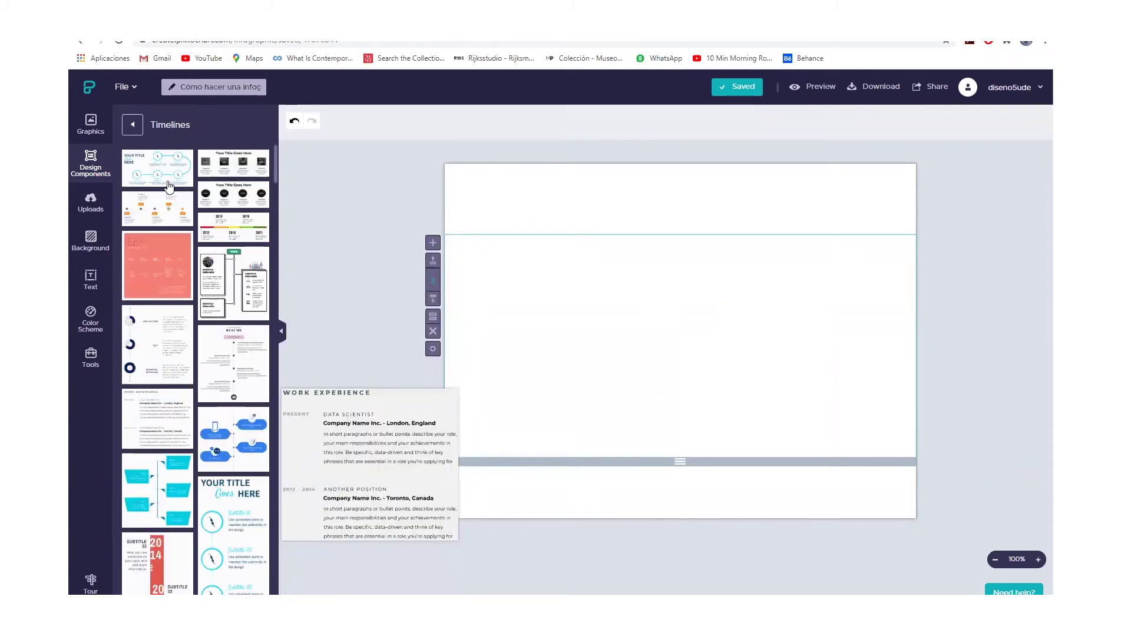
Preview layouts in the Comparisons design components and return to the component categories
{"action": "left_click", "coordinate": [133, 125]}
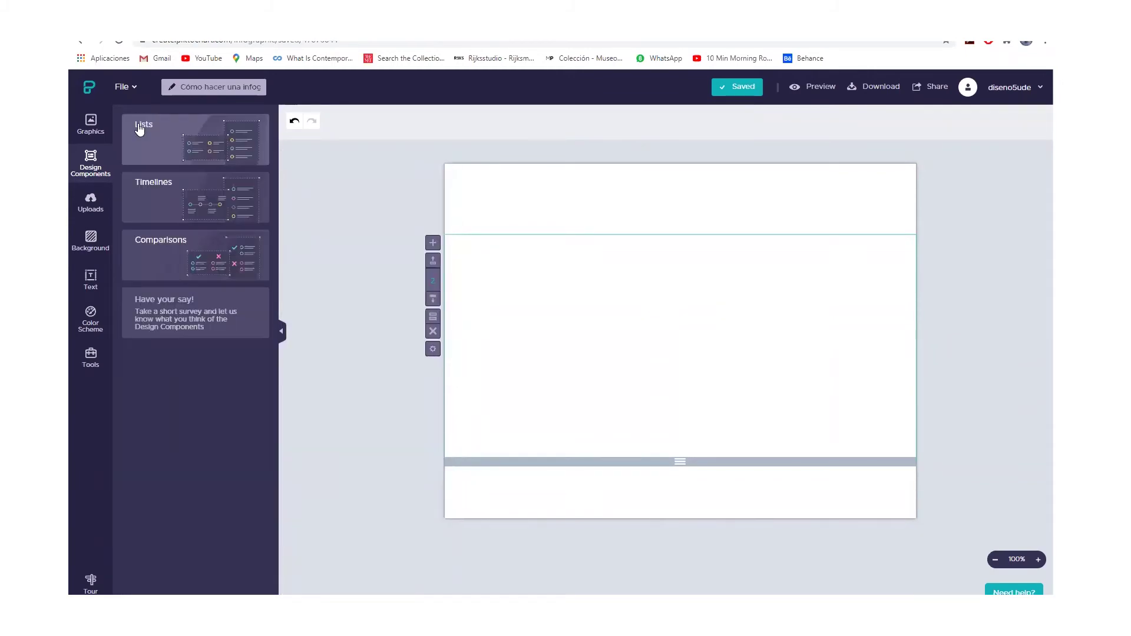
{"action": "left_click", "coordinate": [181, 277]}
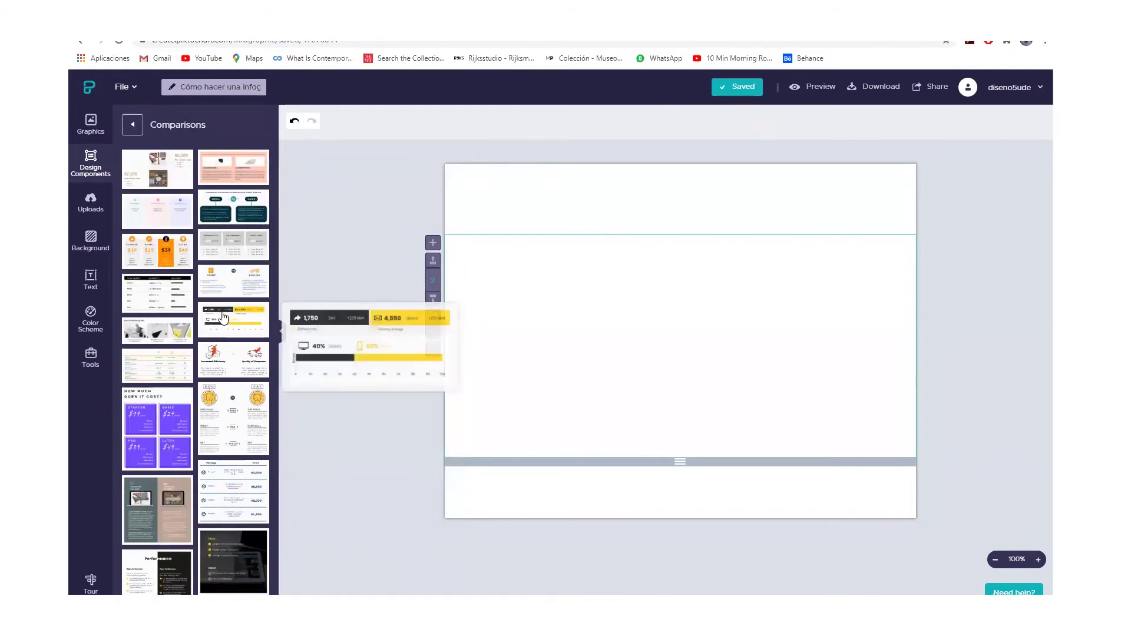
{"action": "mouse_move", "coordinate": [234, 240]}
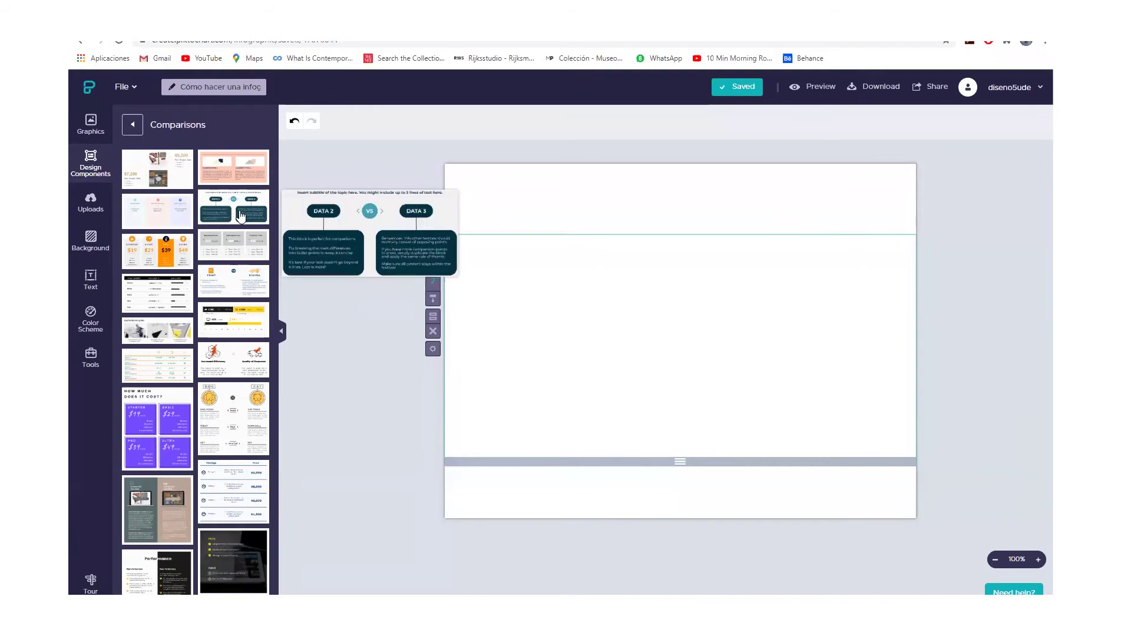
{"action": "right_click", "coordinate": [135, 129]}
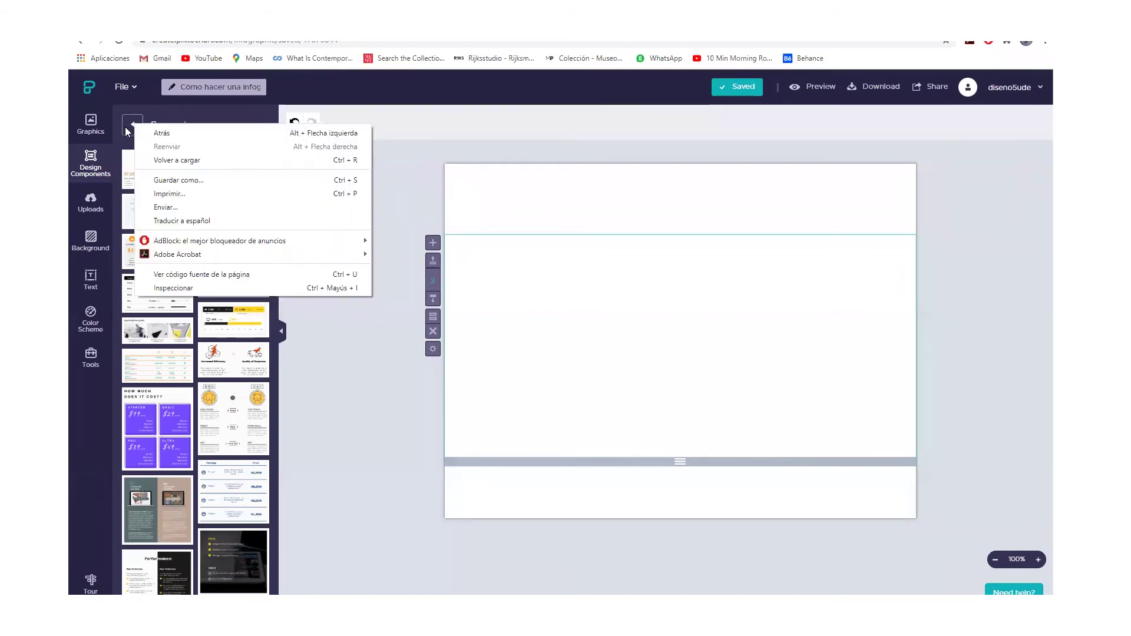
{"action": "left_click", "coordinate": [126, 131]}
{"action": "left_click", "coordinate": [126, 131]}
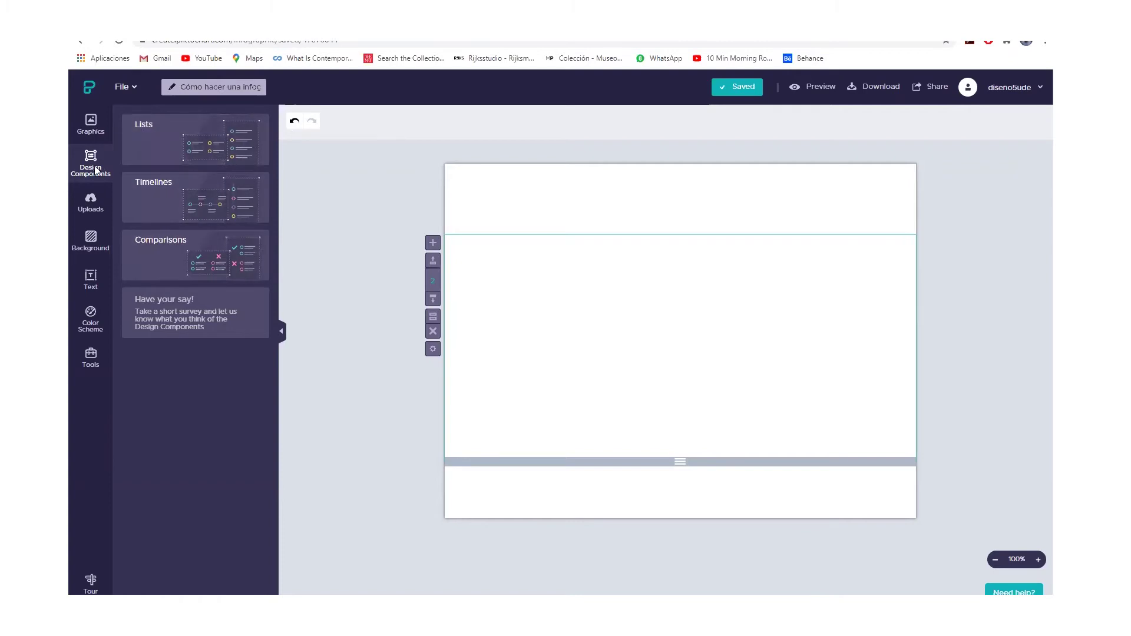
View the uploaded images, bring up the file chooser for new images and dismiss it without choosing a file
{"action": "left_click", "coordinate": [90, 206]}
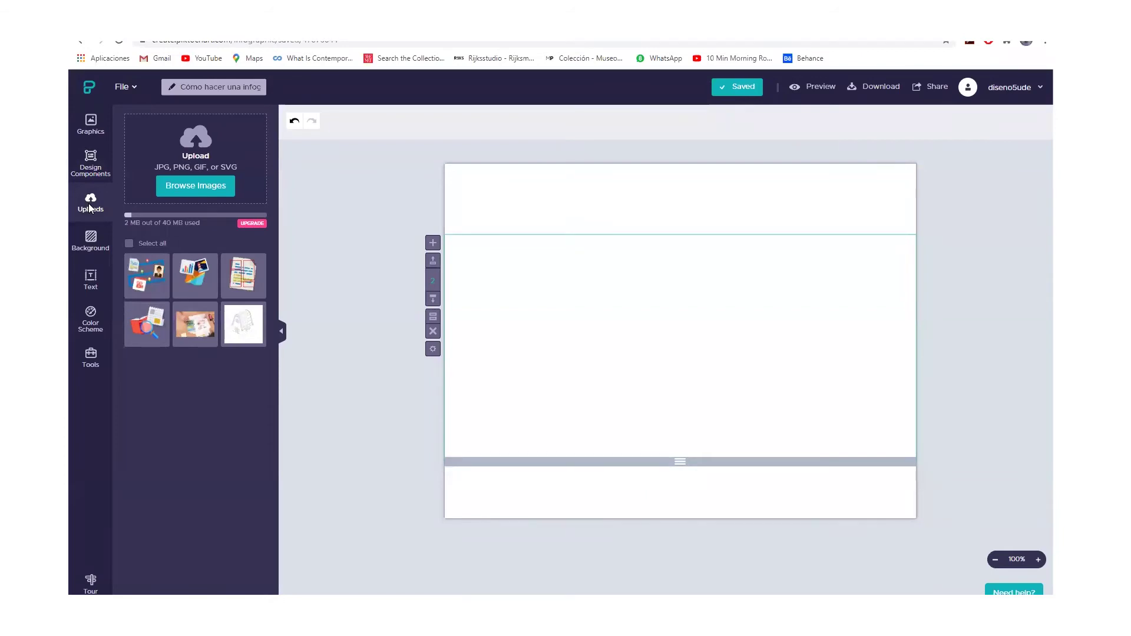
{"action": "left_click", "coordinate": [206, 187]}
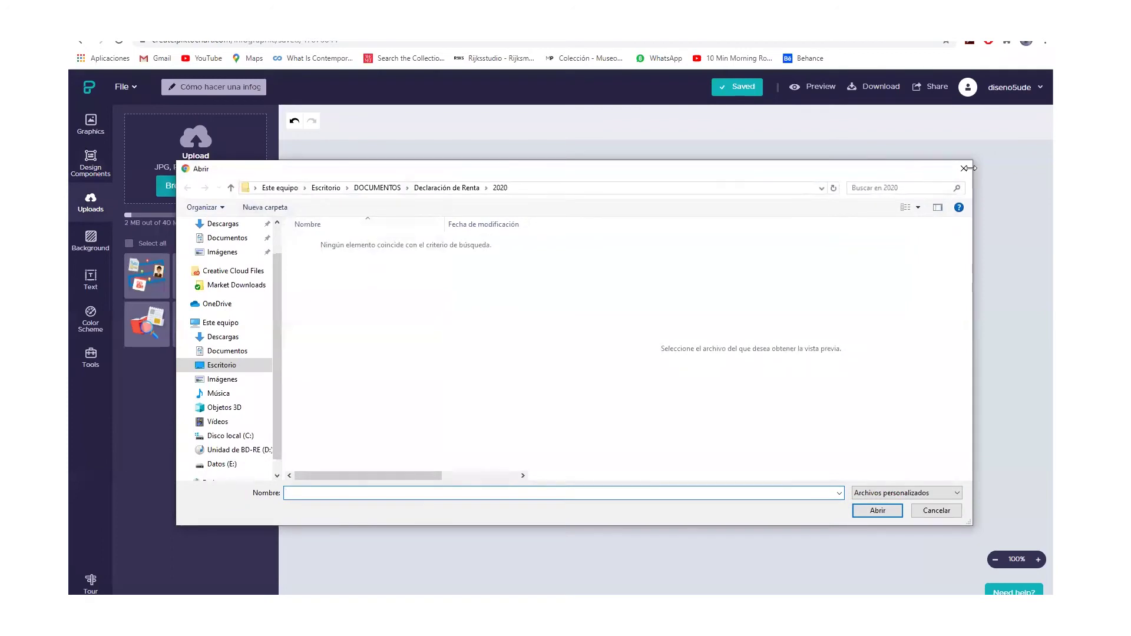
{"action": "left_click", "coordinate": [963, 168]}
Examine the accepted image formats and storage usage for uploads, and select all uploaded images before clearing the selection
{"action": "mouse_move", "coordinate": [156, 167]}
{"action": "left_mouse_down"}
{"action": "mouse_move", "coordinate": [235, 168]}
{"action": "mouse_move", "coordinate": [177, 183]}
{"action": "mouse_move", "coordinate": [176, 171]}
{"action": "left_mouse_up"}
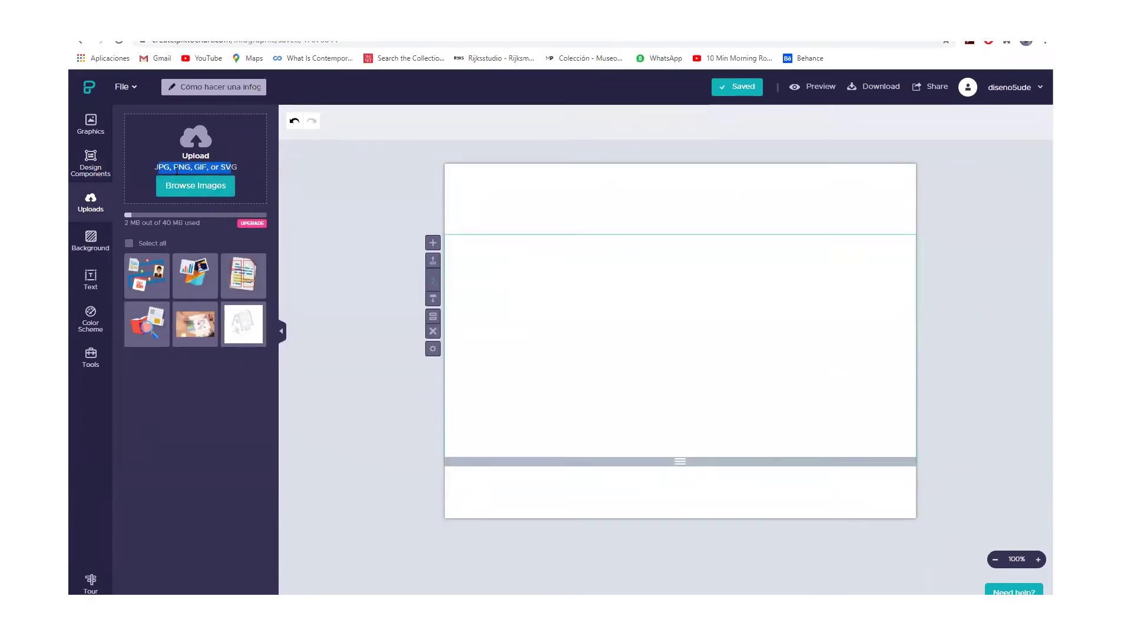
{"action": "left_click", "coordinate": [177, 170]}
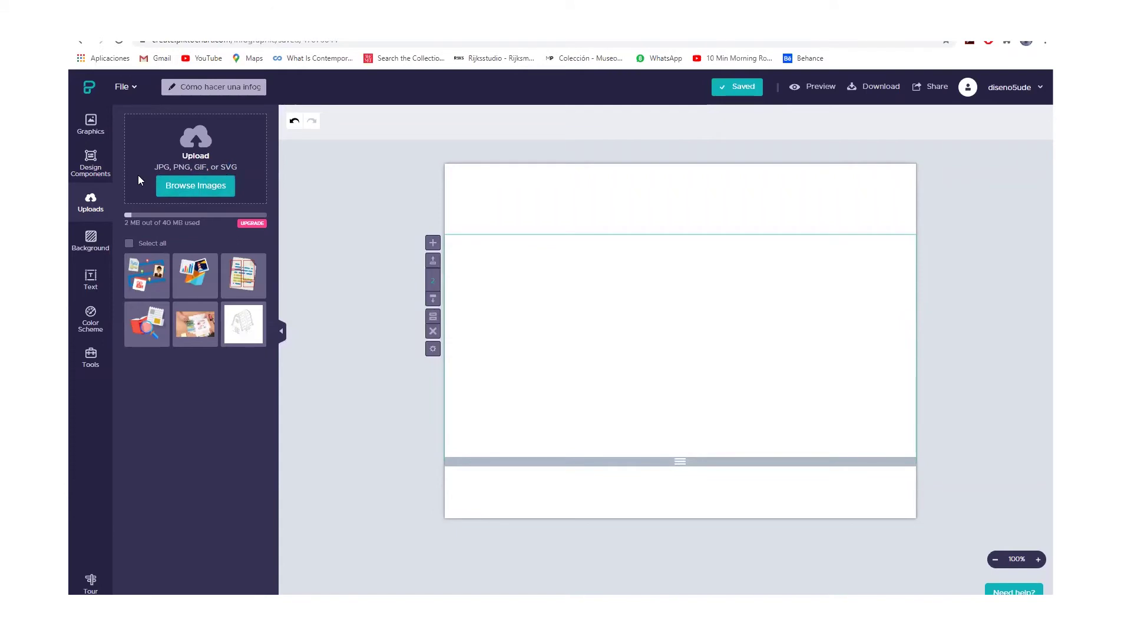
{"action": "left_click_drag", "start_coordinate": [154, 166], "coordinate": [190, 167]}
{"action": "left_click_drag", "start_coordinate": [117, 224], "coordinate": [225, 225]}
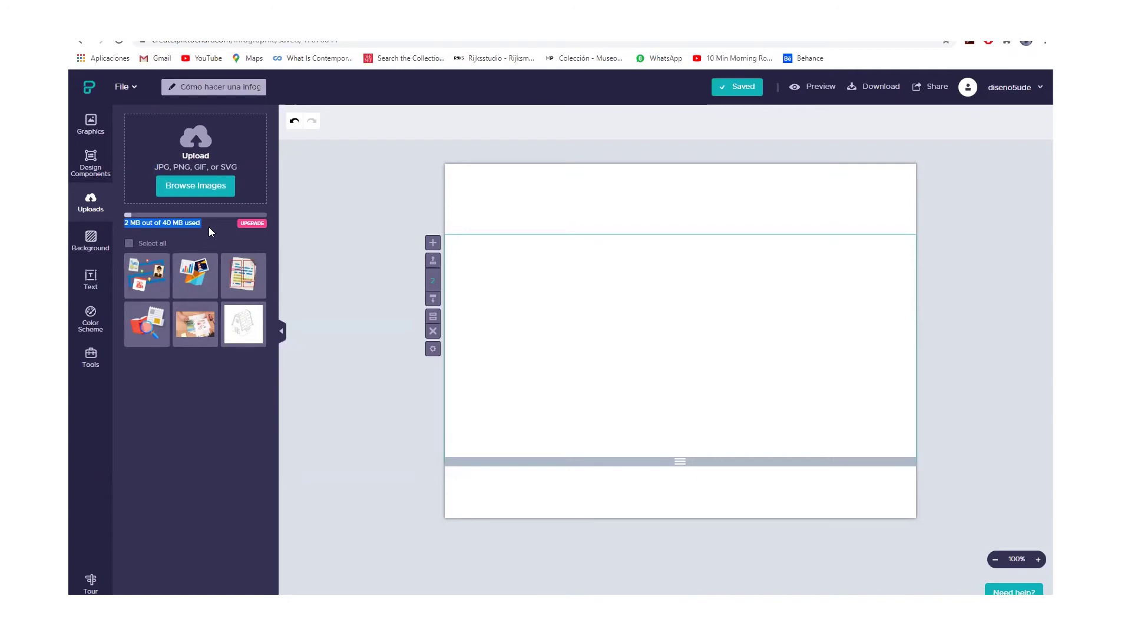
{"action": "left_click", "coordinate": [136, 244]}
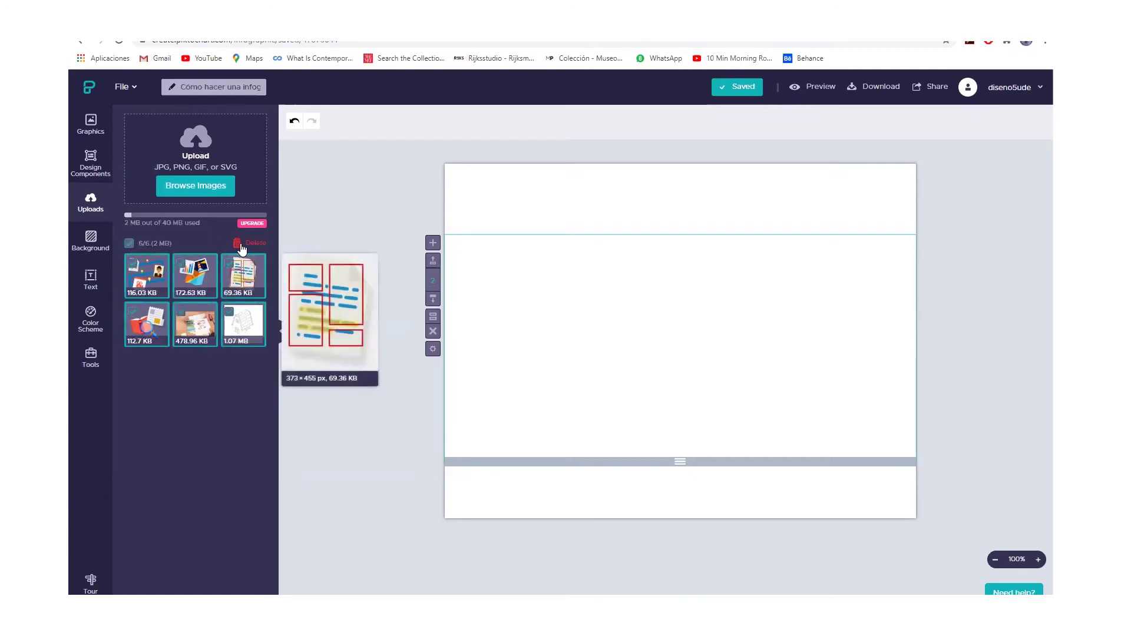
{"action": "left_click", "coordinate": [138, 244]}
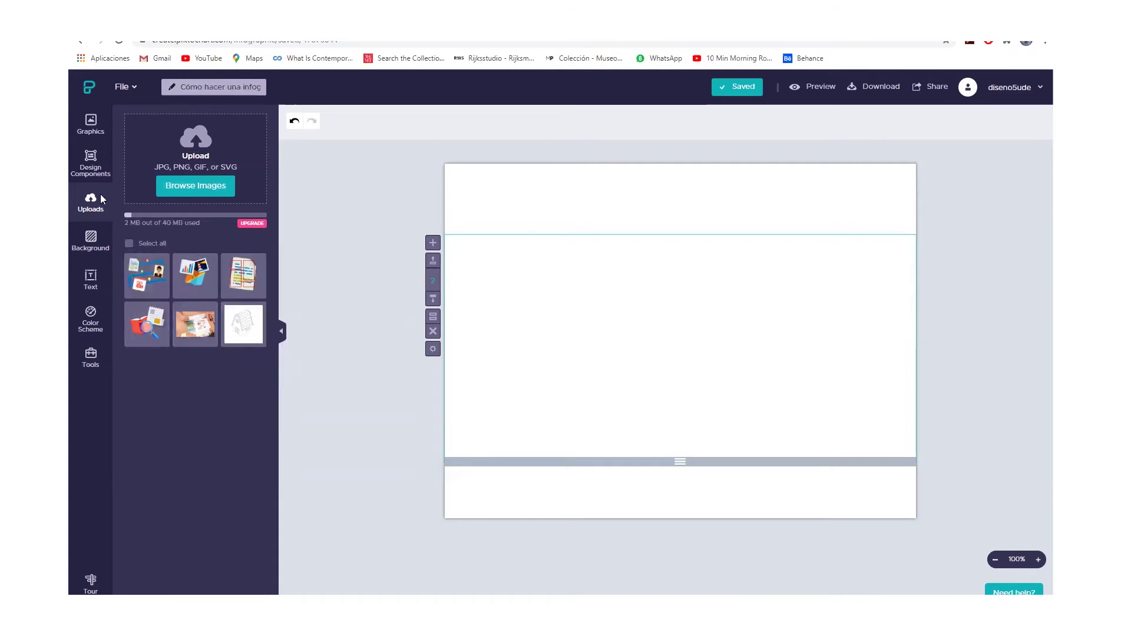
Set the first block's background colour to the beige #DDD4CA using a custom colour
{"action": "left_click", "coordinate": [84, 244]}
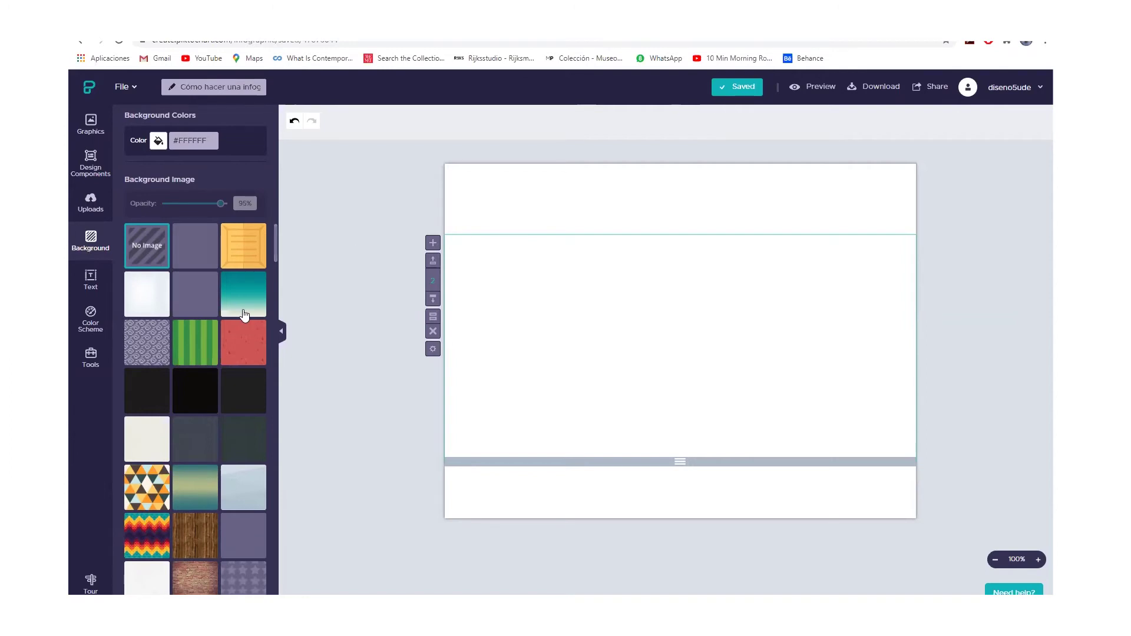
{"action": "left_click", "coordinate": [477, 212]}
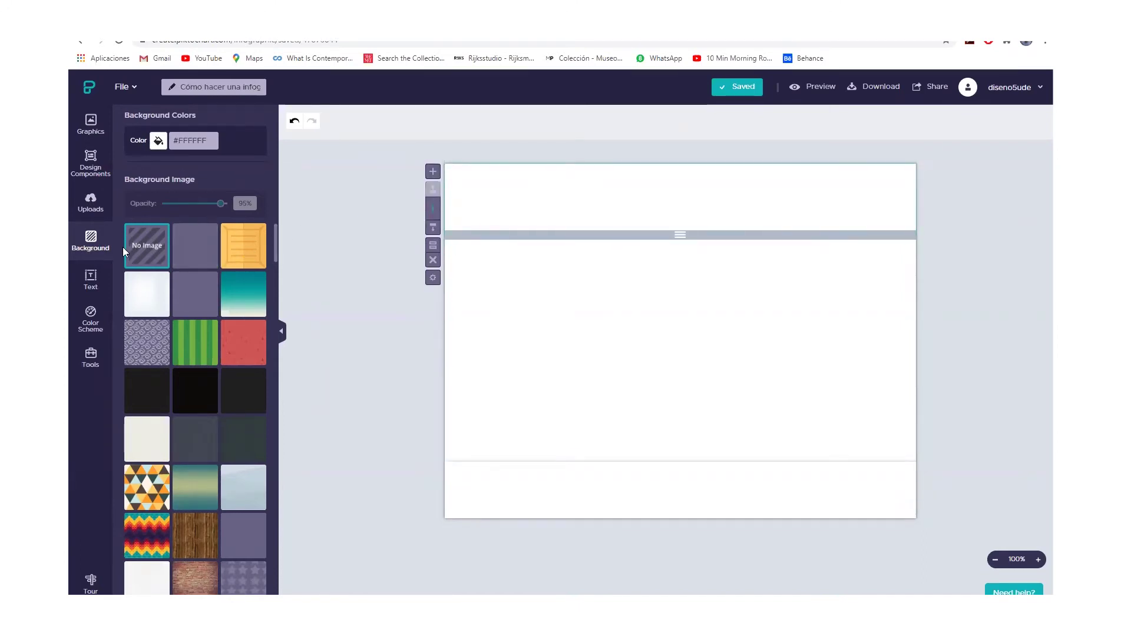
{"action": "left_click_drag", "start_coordinate": [126, 115], "coordinate": [196, 118]}
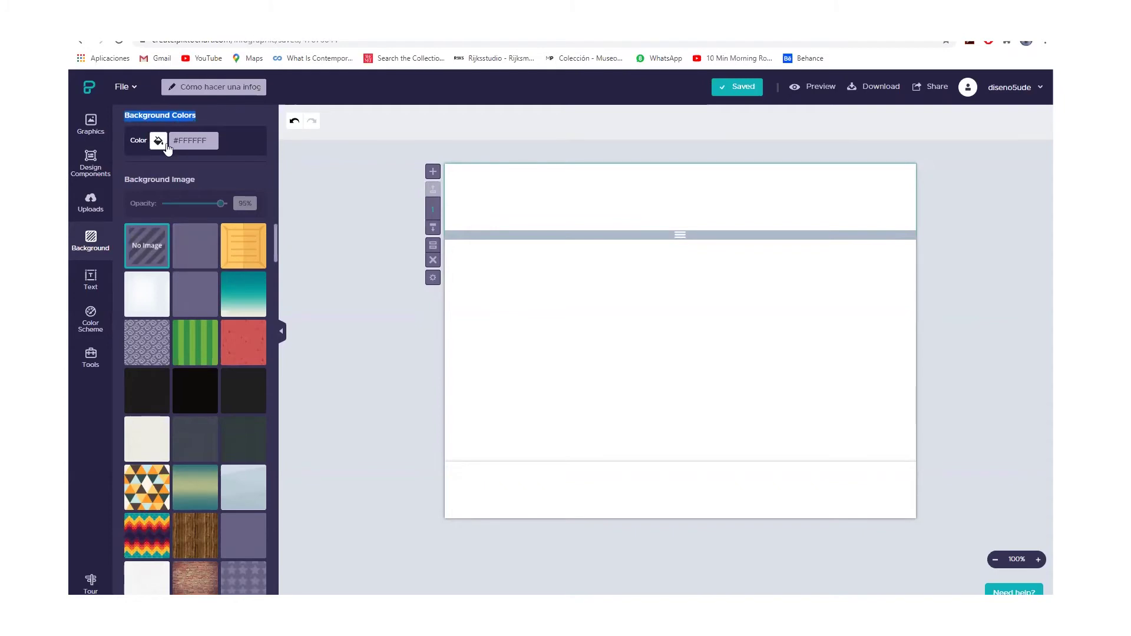
{"action": "left_click_drag", "start_coordinate": [172, 141], "coordinate": [211, 140]}
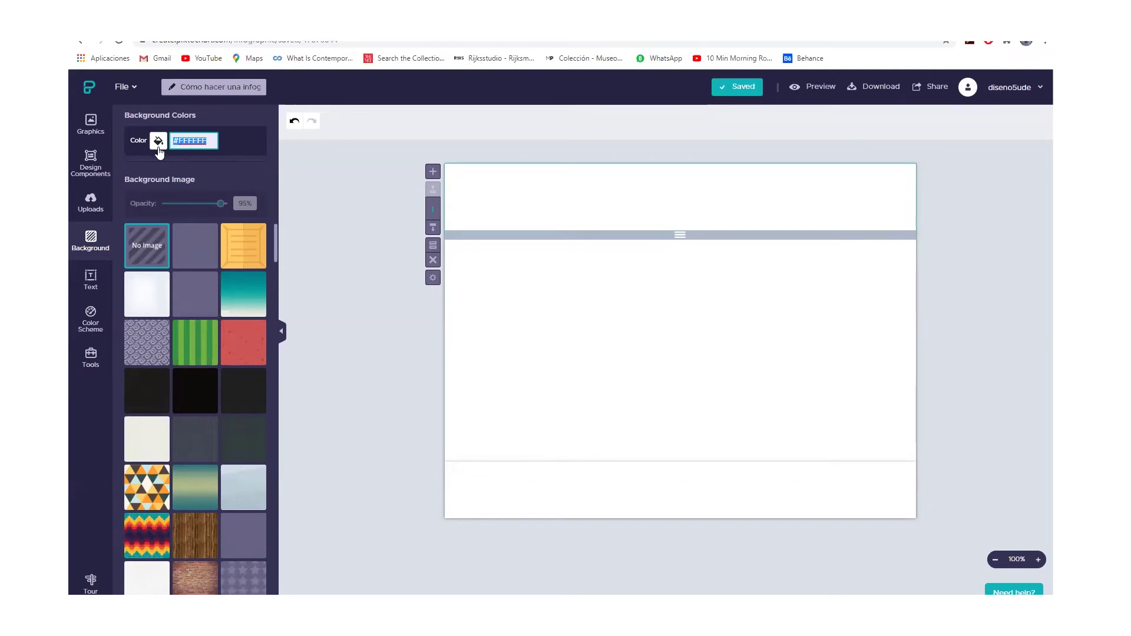
{"action": "left_click", "coordinate": [159, 145]}
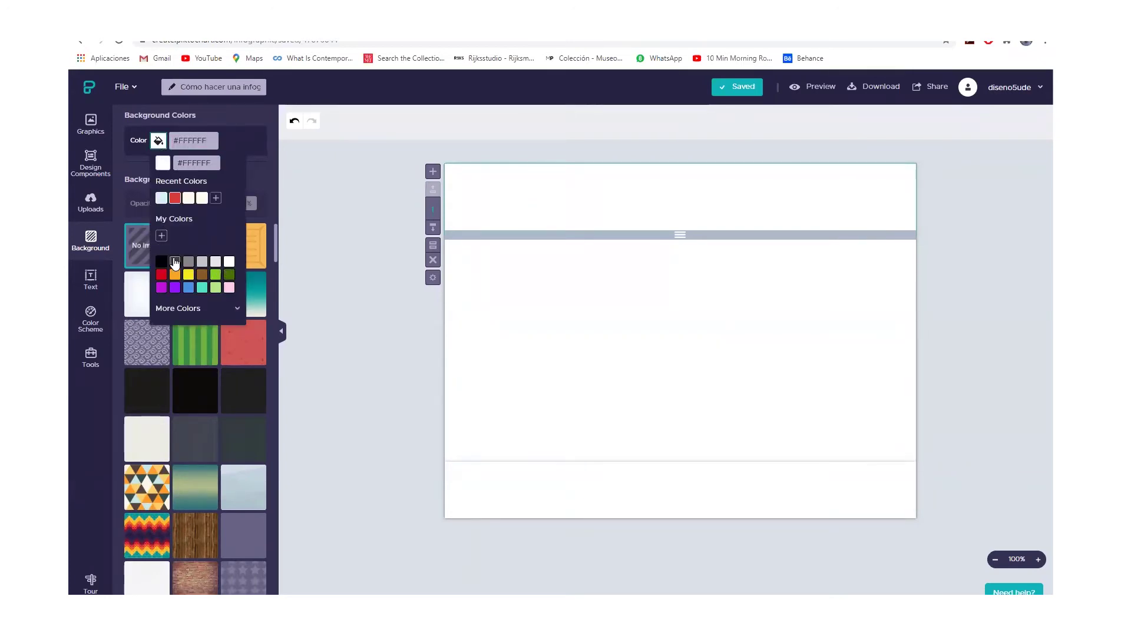
{"action": "left_click", "coordinate": [237, 309]}
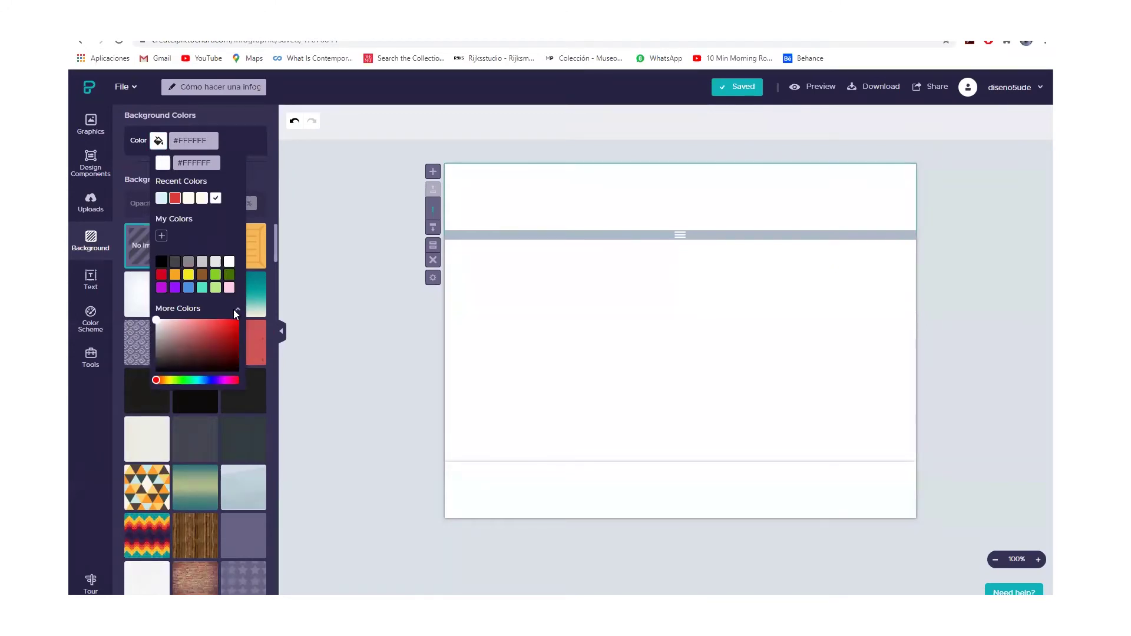
{"action": "mouse_move", "coordinate": [167, 336]}
{"action": "left_mouse_down"}
{"action": "mouse_move", "coordinate": [210, 330]}
{"action": "mouse_move", "coordinate": [160, 327]}
{"action": "mouse_move", "coordinate": [164, 341]}
{"action": "left_mouse_up"}
{"action": "left_click_drag", "start_coordinate": [156, 380], "coordinate": [163, 380]}
{"action": "mouse_move", "coordinate": [159, 337]}
{"action": "left_mouse_down"}
{"action": "mouse_move", "coordinate": [210, 330]}
{"action": "mouse_move", "coordinate": [163, 327]}
{"action": "left_mouse_up"}
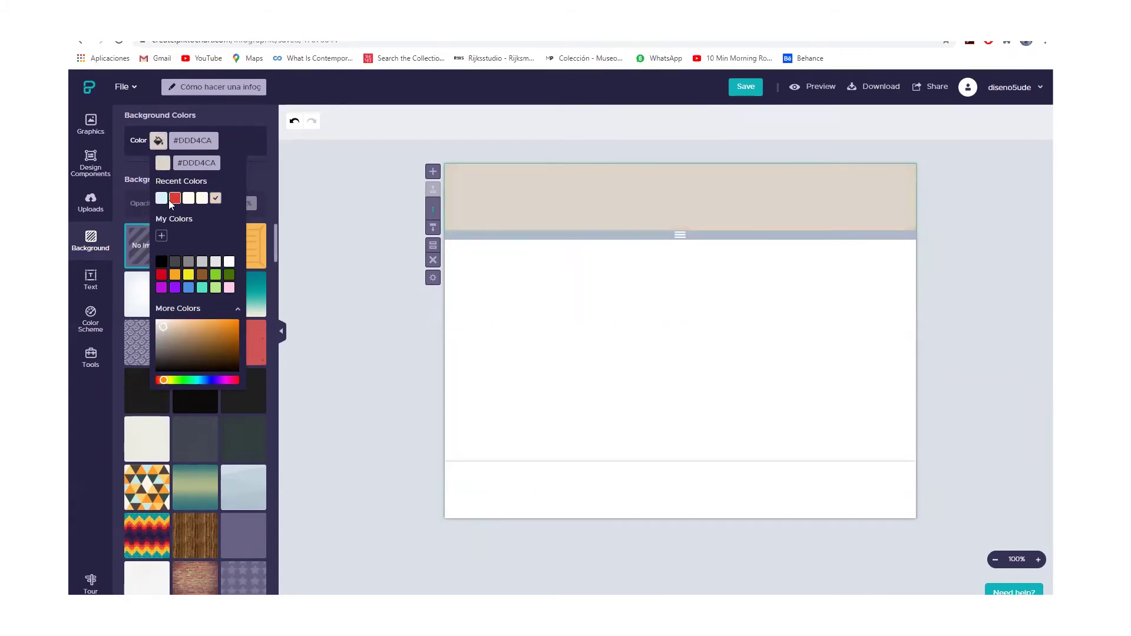
{"action": "left_click", "coordinate": [260, 175]}
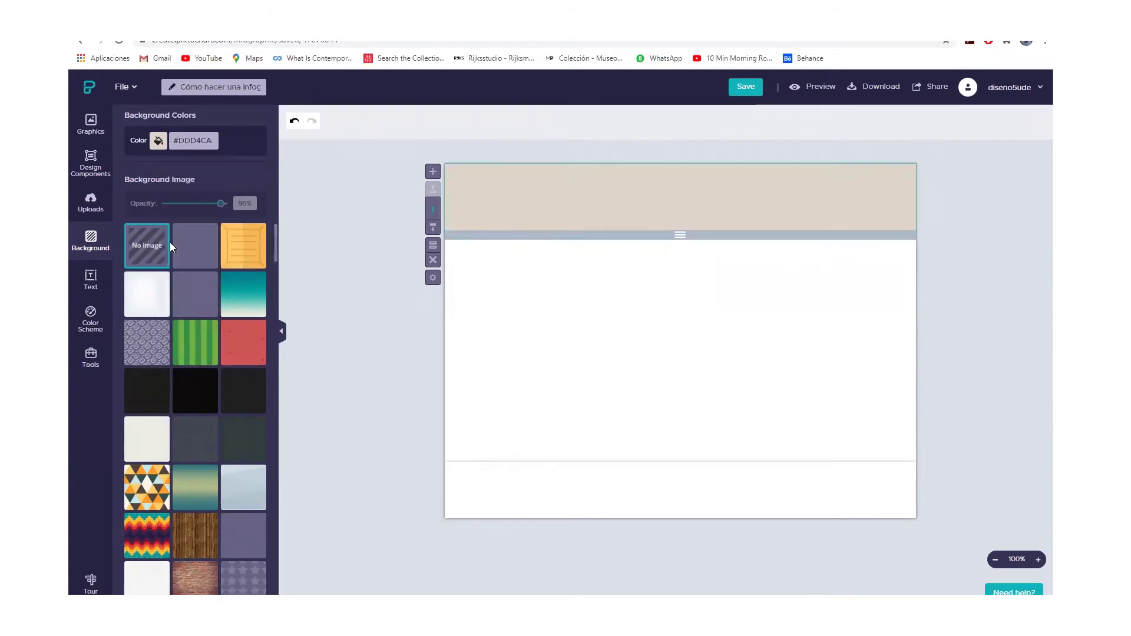
Apply the black polka-dot pattern as the first block's background image
{"action": "scroll", "coordinate": [231, 306], "scroll_direction": "down", "scroll_amount": 3}
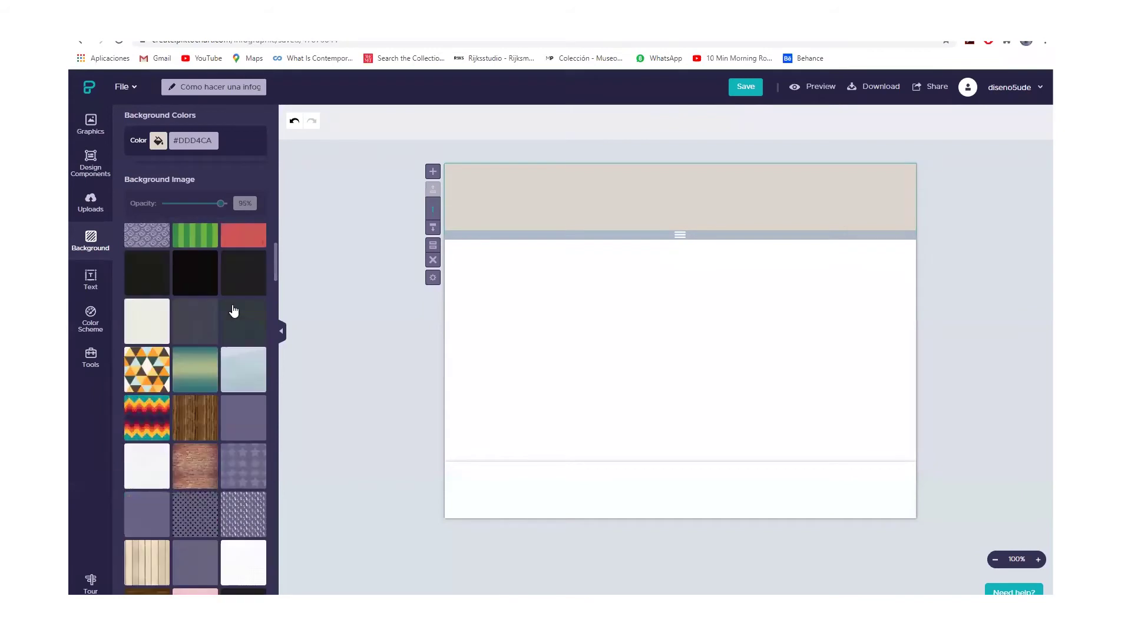
{"action": "scroll", "coordinate": [233, 310], "scroll_direction": "down", "scroll_amount": 2}
{"action": "scroll", "coordinate": [233, 309], "scroll_direction": "up", "scroll_amount": 1}
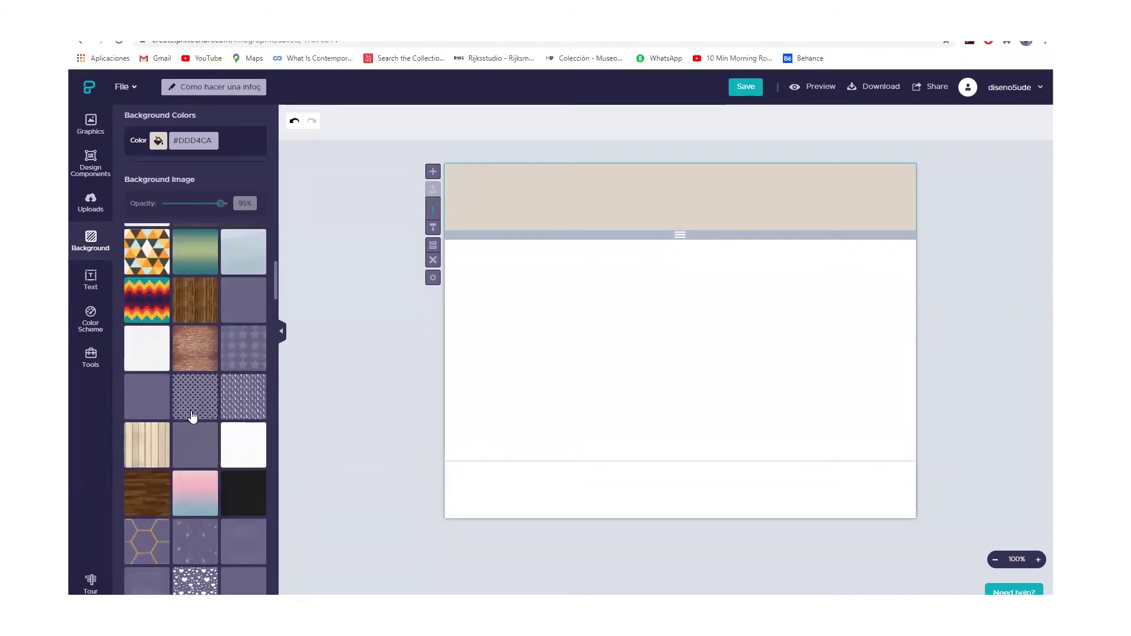
{"action": "left_click", "coordinate": [195, 391]}
{"action": "scroll", "coordinate": [194, 391], "scroll_direction": "down", "scroll_amount": 2}
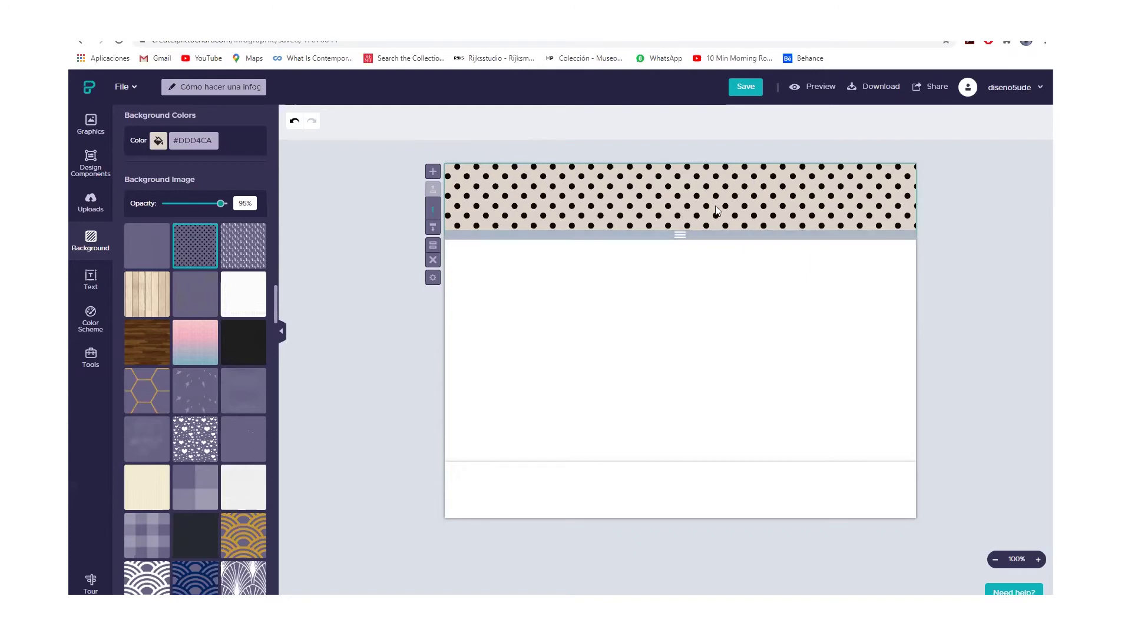
Shorten the first block slightly and lower the opacity of its polka-dot background image to 4%
{"action": "mouse_move", "coordinate": [680, 235]}
{"action": "left_mouse_down"}
{"action": "mouse_move", "coordinate": [683, 305]}
{"action": "mouse_move", "coordinate": [684, 224]}
{"action": "mouse_move", "coordinate": [677, 336]}
{"action": "mouse_move", "coordinate": [673, 224]}
{"action": "left_mouse_up"}
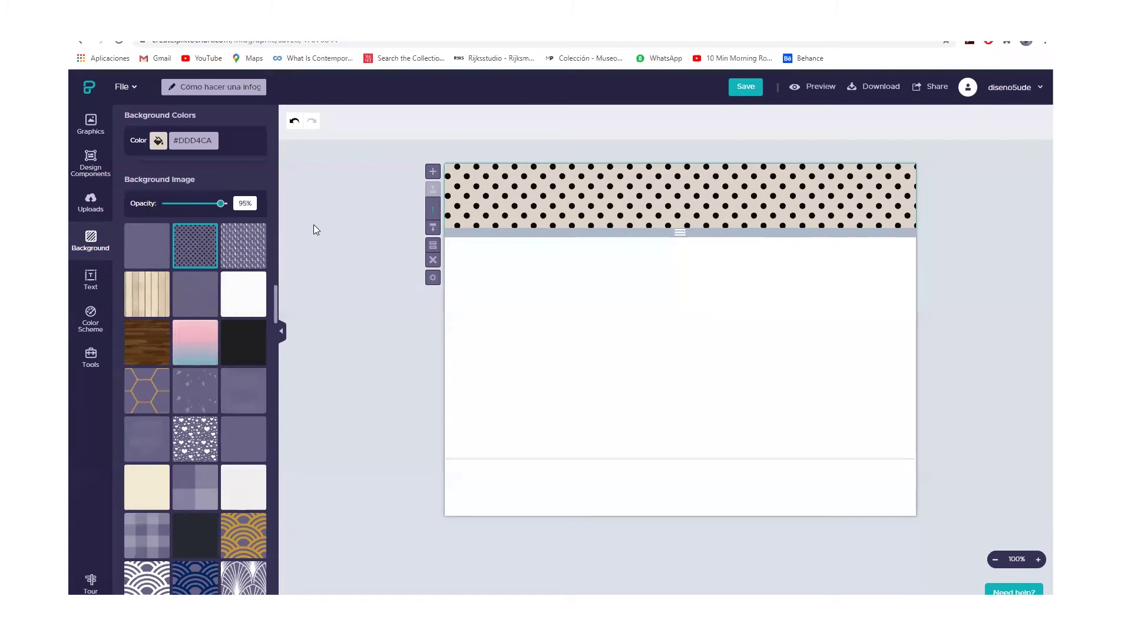
{"action": "left_click", "coordinate": [225, 204]}
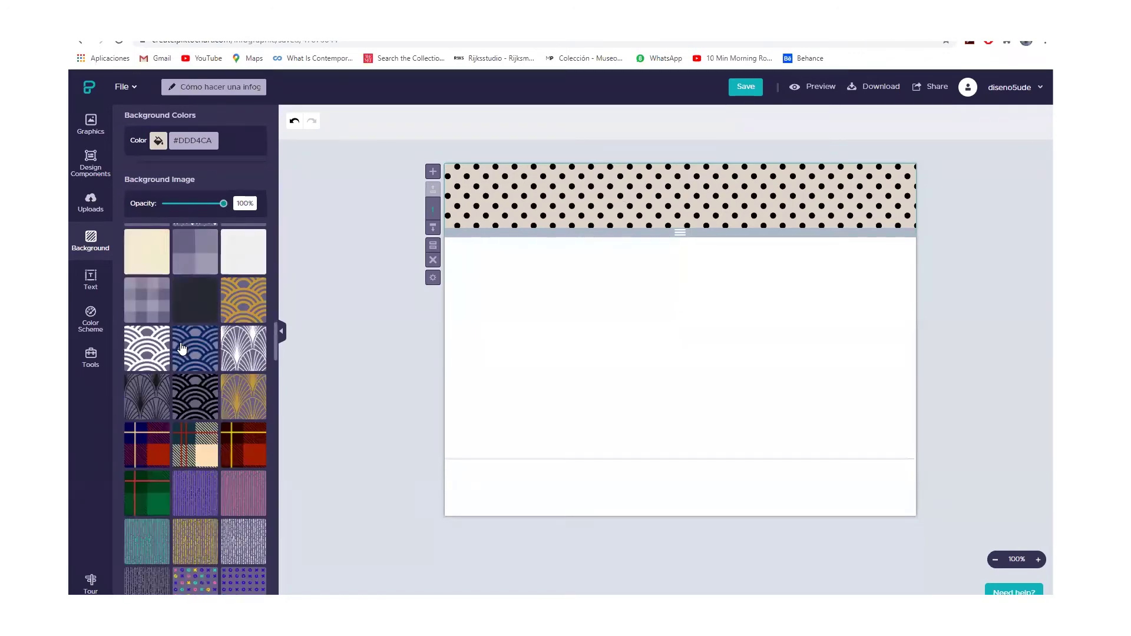
{"action": "left_click_drag", "start_coordinate": [219, 207], "coordinate": [169, 206]}
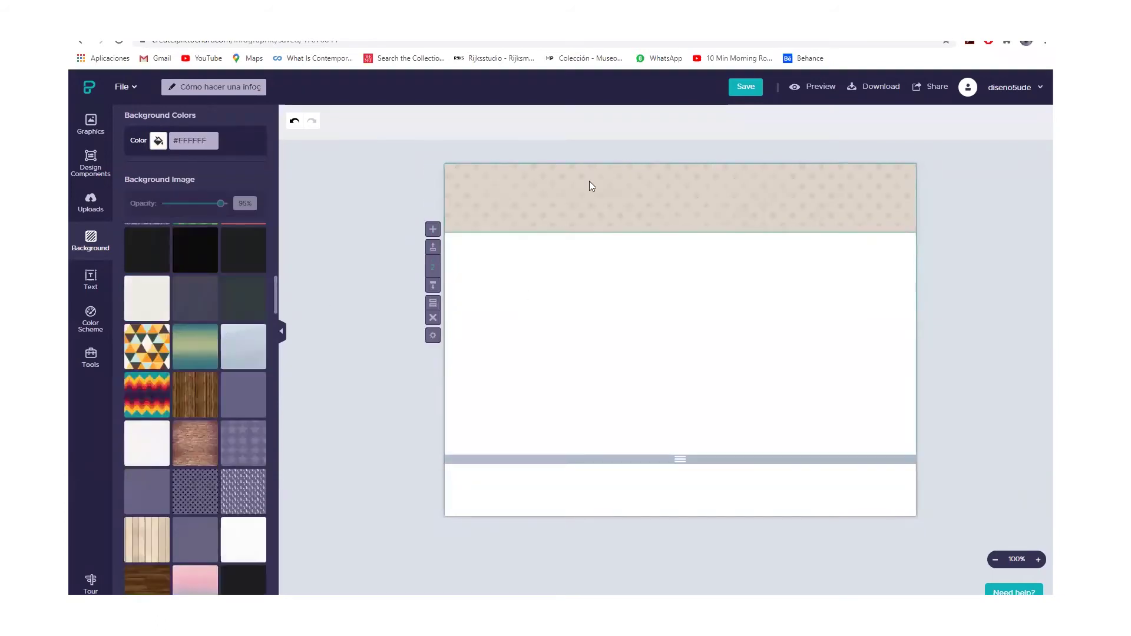
{"action": "left_click", "coordinate": [158, 140]}
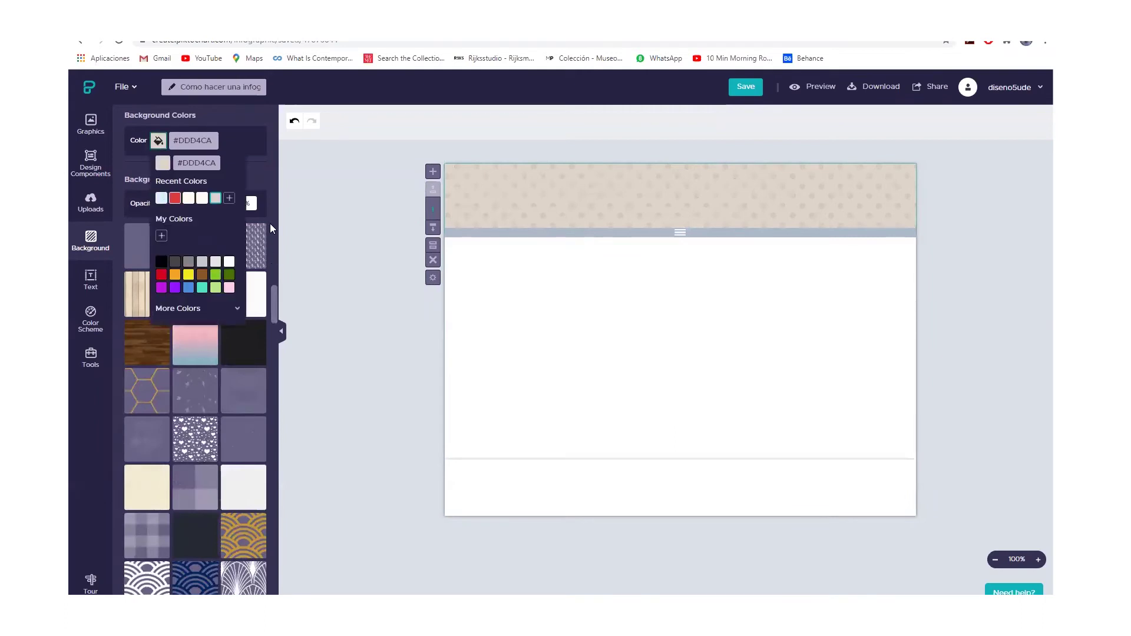
{"action": "left_click", "coordinate": [488, 304]}
{"action": "left_click", "coordinate": [530, 215]}
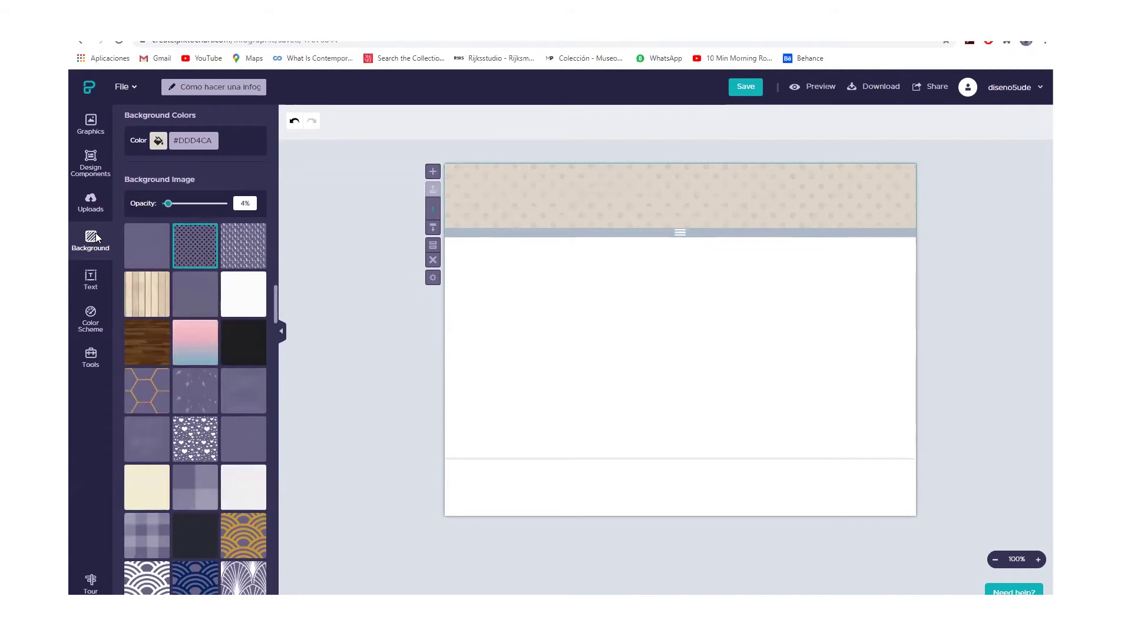
Try a Title text on the first block, replace its wording with ddd, and delete the text
{"action": "left_click", "coordinate": [89, 285]}
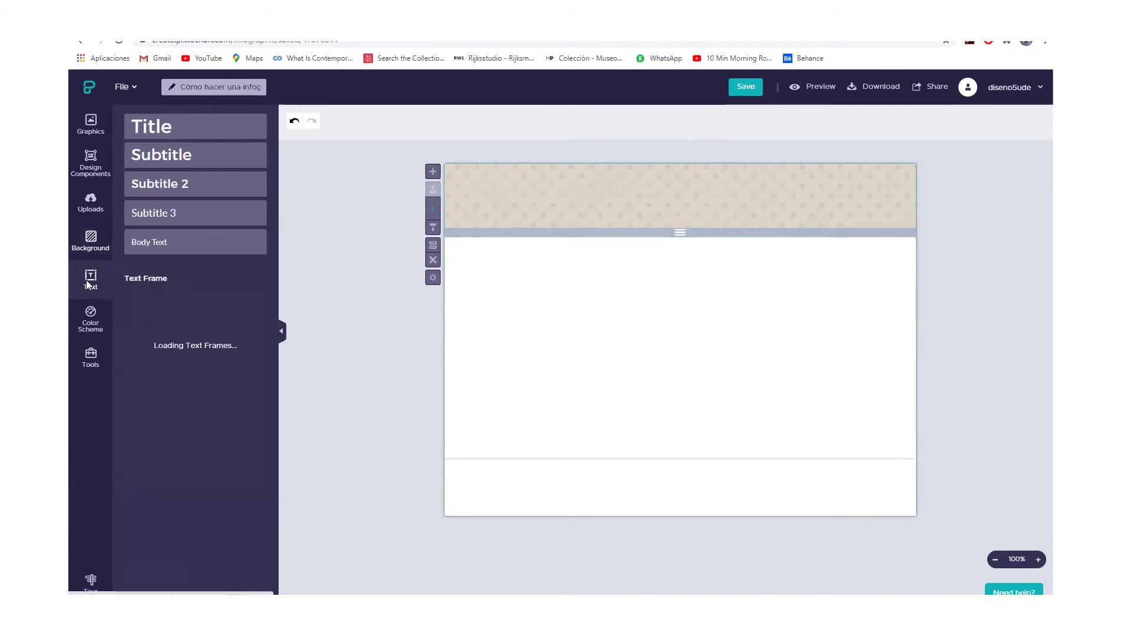
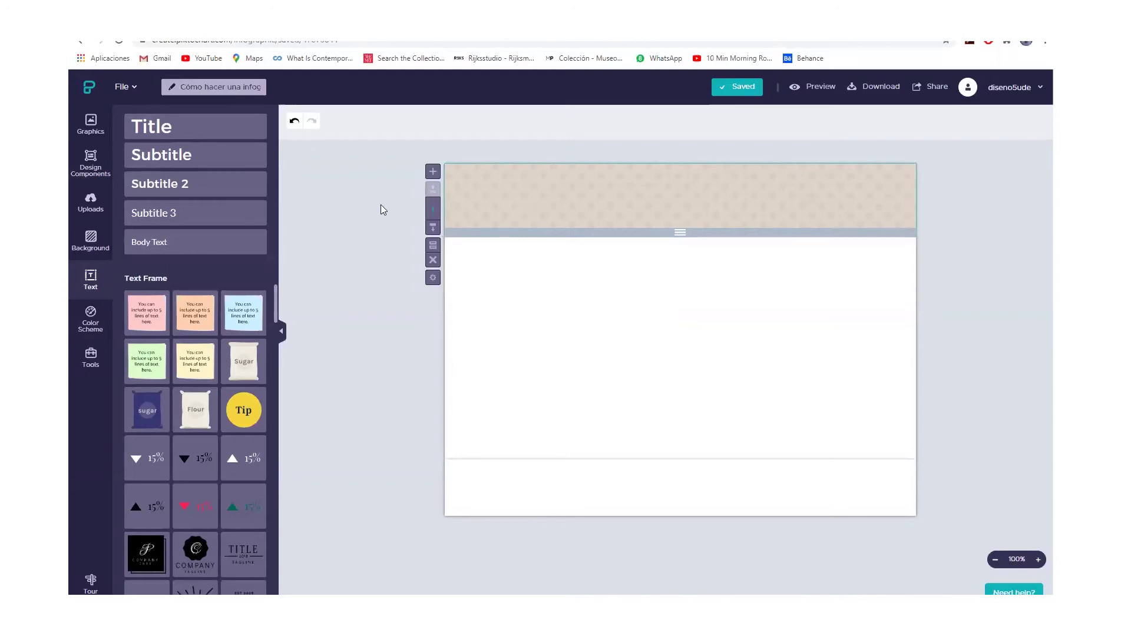
{"action": "left_click", "coordinate": [181, 129]}
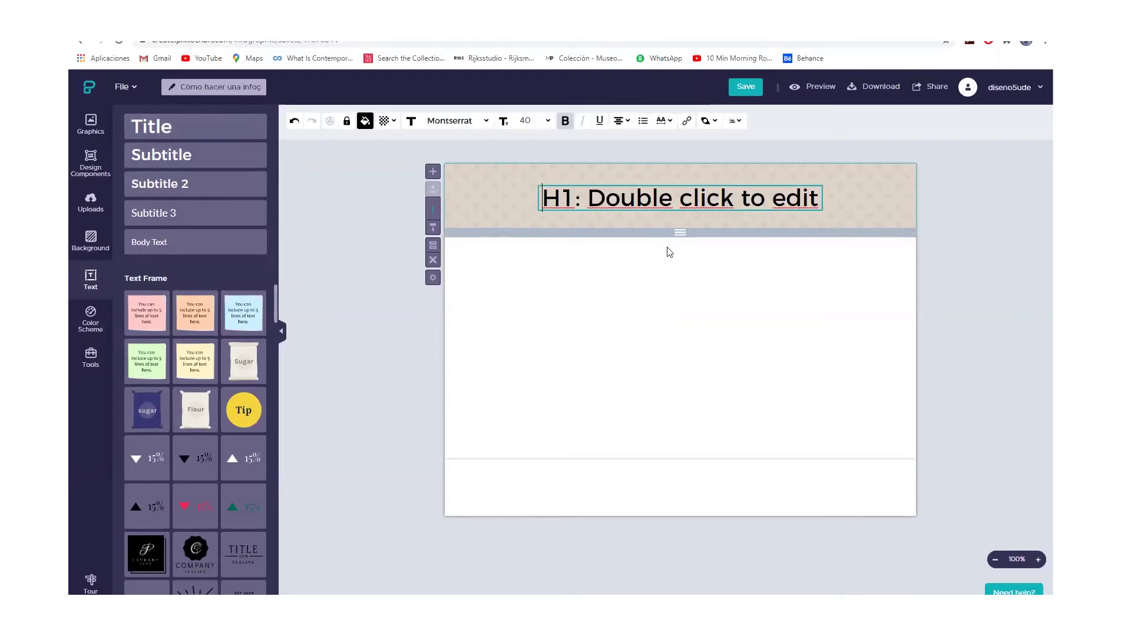
{"action": "double_click", "coordinate": [686, 199]}
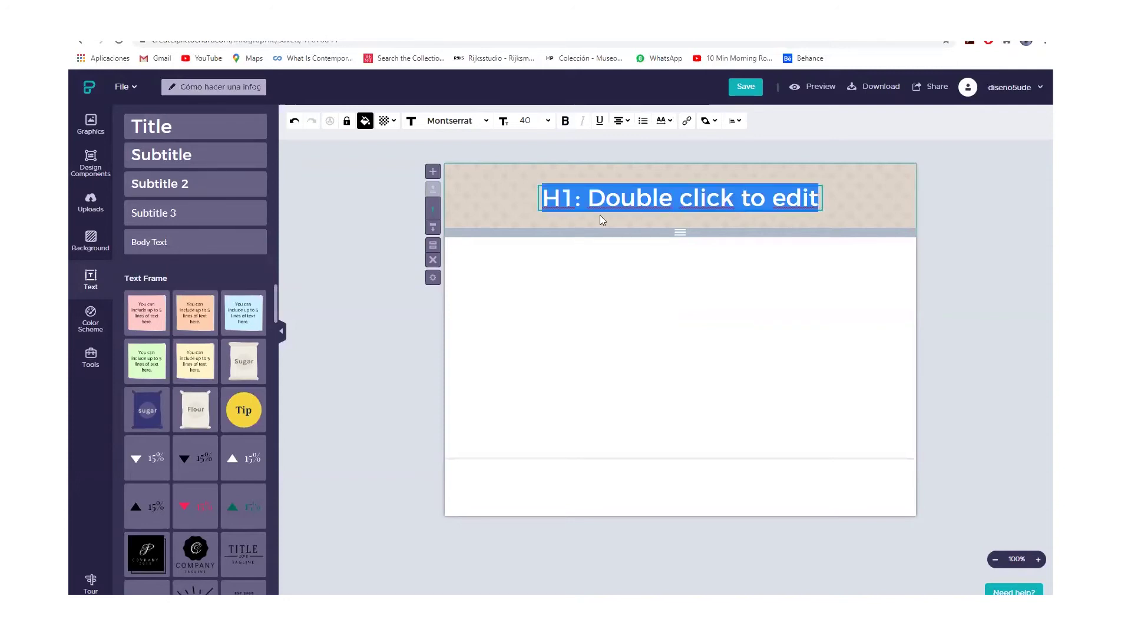
{"action": "type", "text": "ddd"}
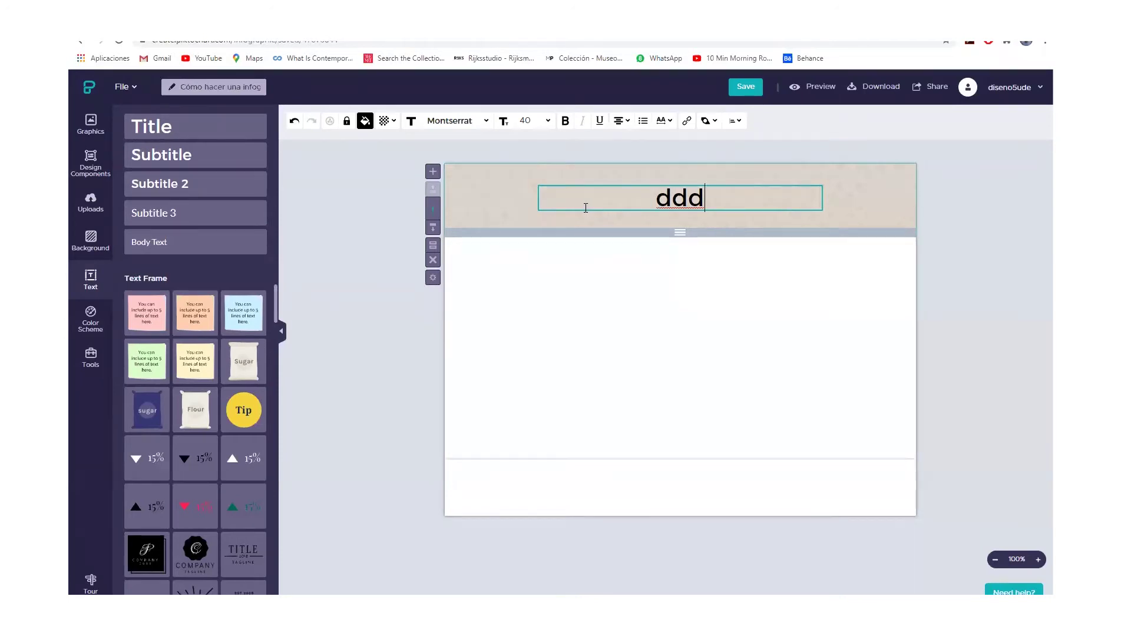
{"action": "left_click_drag", "start_coordinate": [500, 175], "coordinate": [852, 214]}
{"action": "key", "text": "Delete"}
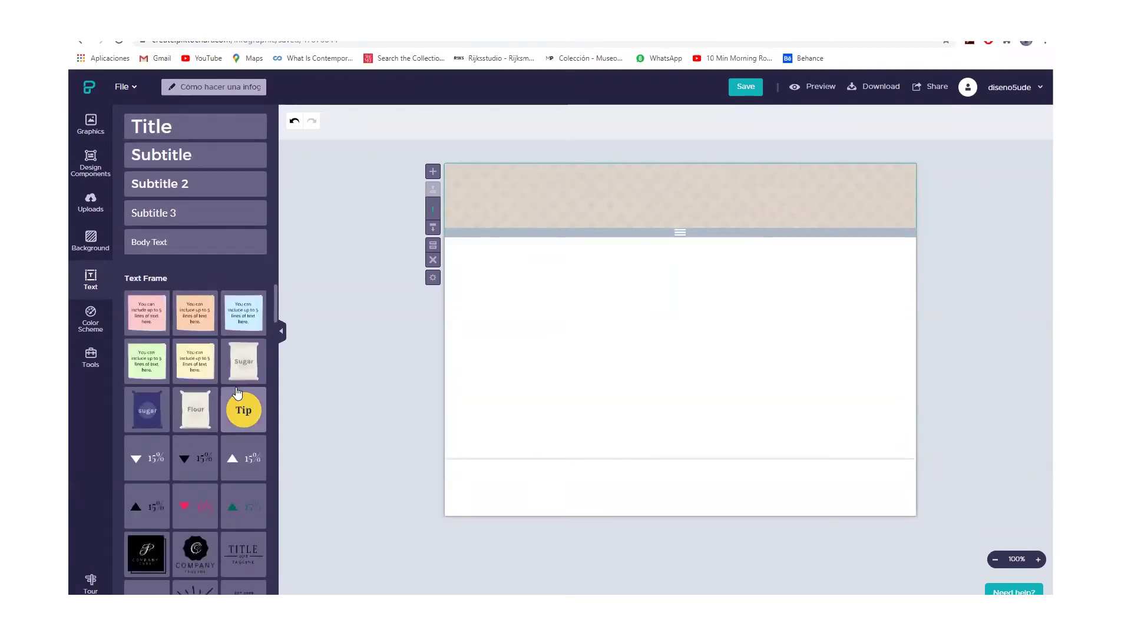
Browse the available text frames, previewing the yellow Tip badge and the sticky note
{"action": "mouse_move", "coordinate": [246, 415]}
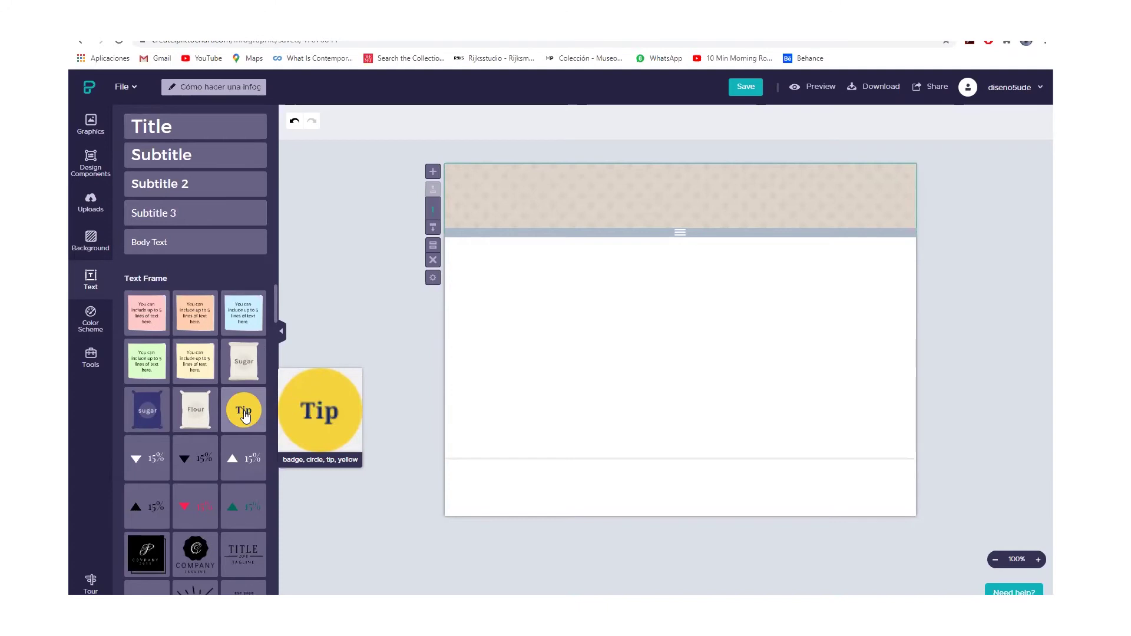
{"action": "mouse_move", "coordinate": [209, 375]}
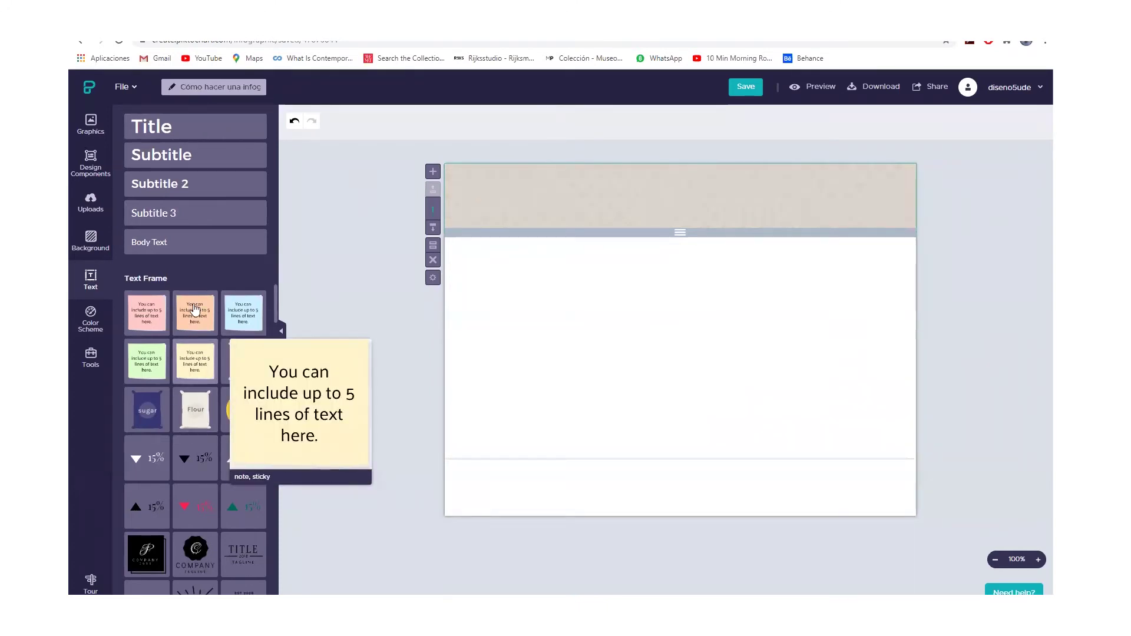
{"action": "scroll", "coordinate": [171, 390], "scroll_direction": "down", "scroll_amount": 1}
{"action": "scroll", "coordinate": [171, 390], "scroll_direction": "down", "scroll_amount": 9}
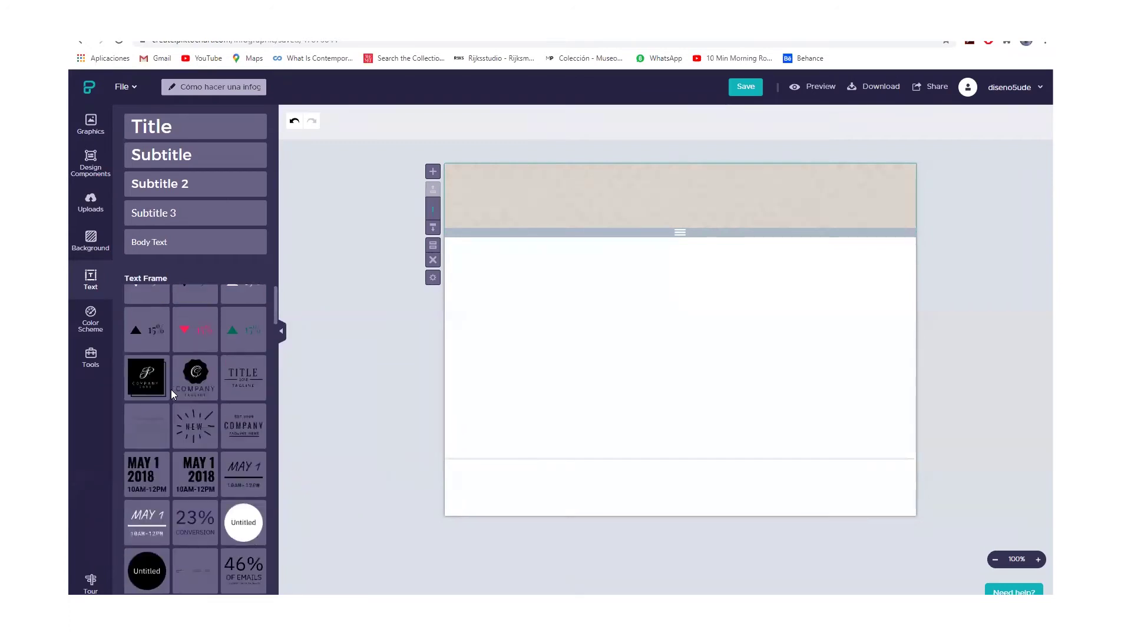
{"action": "scroll", "coordinate": [171, 390], "scroll_direction": "down", "scroll_amount": 4}
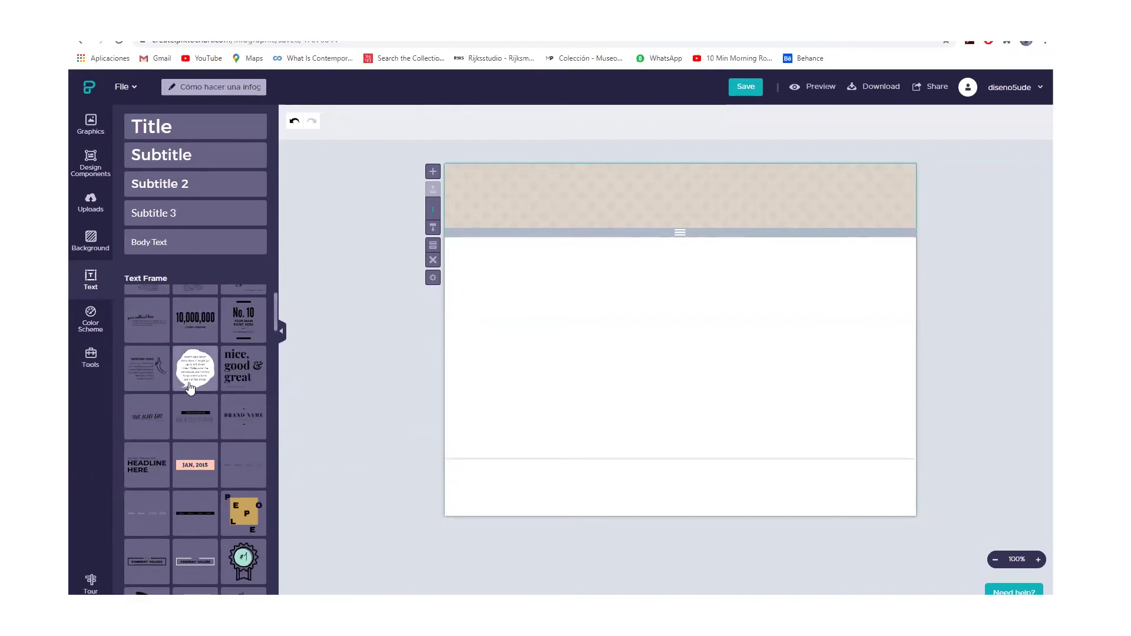
{"action": "scroll", "coordinate": [190, 389], "scroll_direction": "down", "scroll_amount": 3}
{"action": "scroll", "coordinate": [190, 388], "scroll_direction": "up", "scroll_amount": 5}
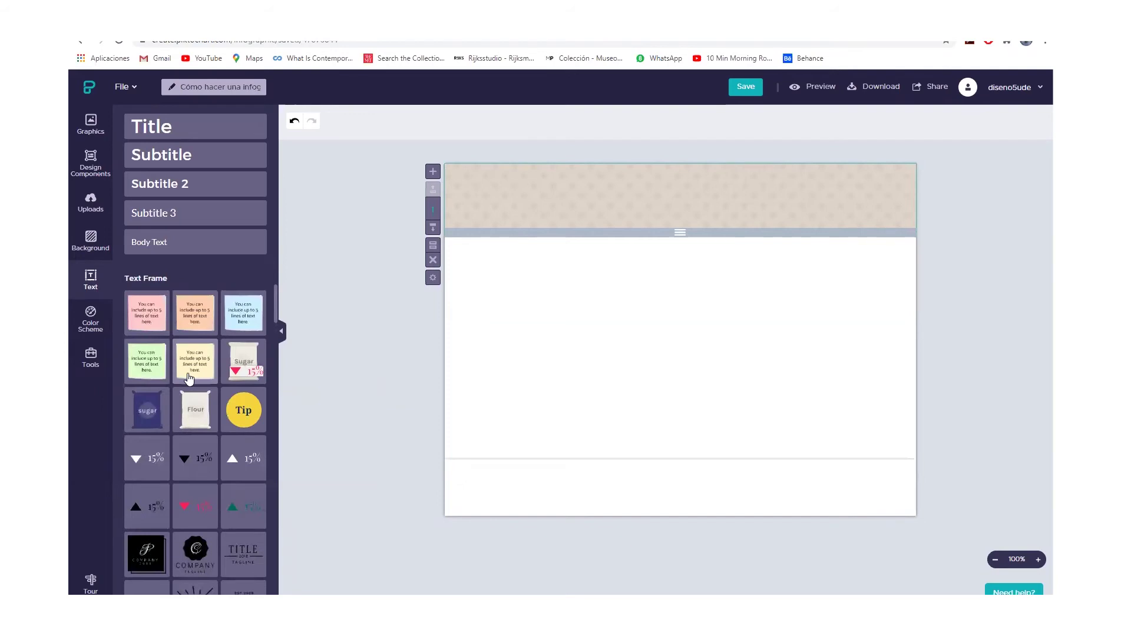
View the colour scheme options and the tool for inserting a video by URL
{"action": "left_click", "coordinate": [88, 321]}
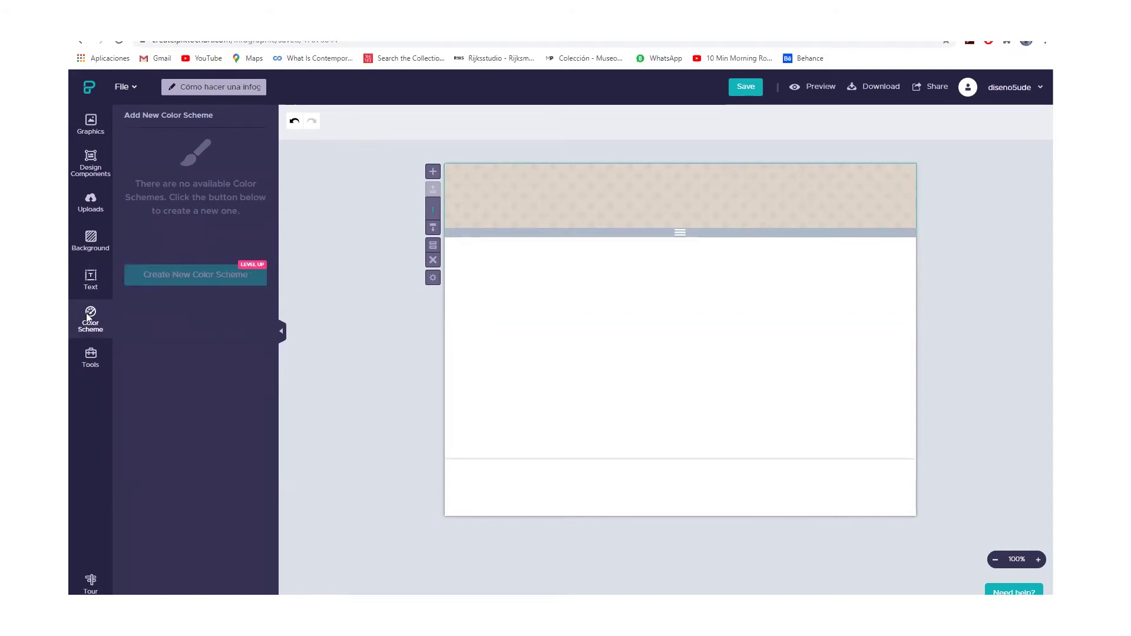
{"action": "left_click", "coordinate": [86, 355]}
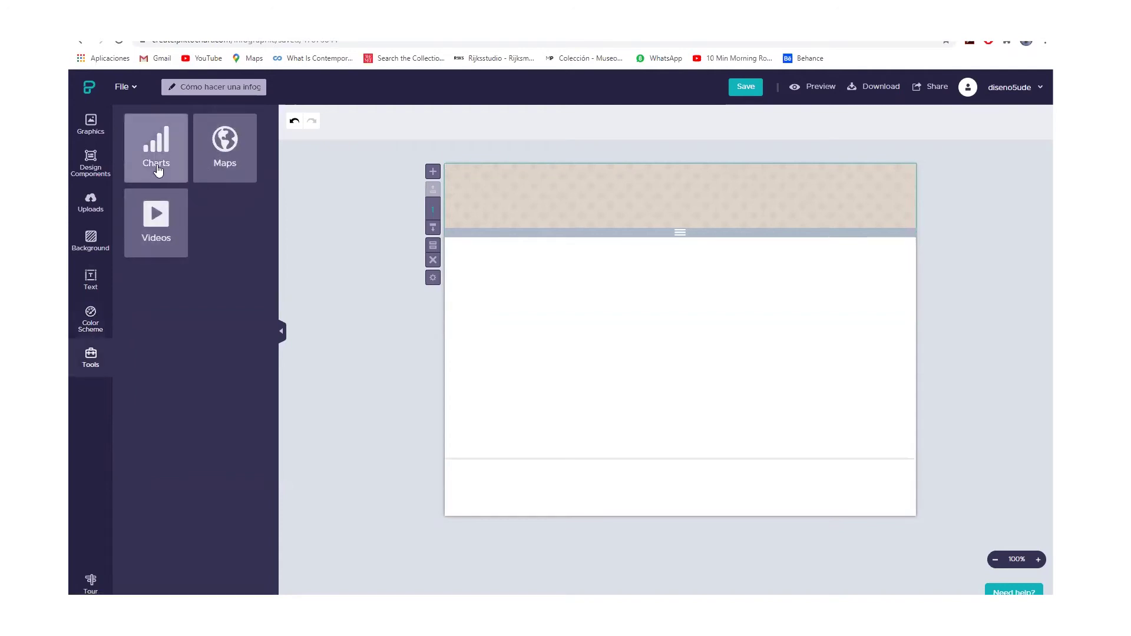
{"action": "left_click", "coordinate": [145, 238]}
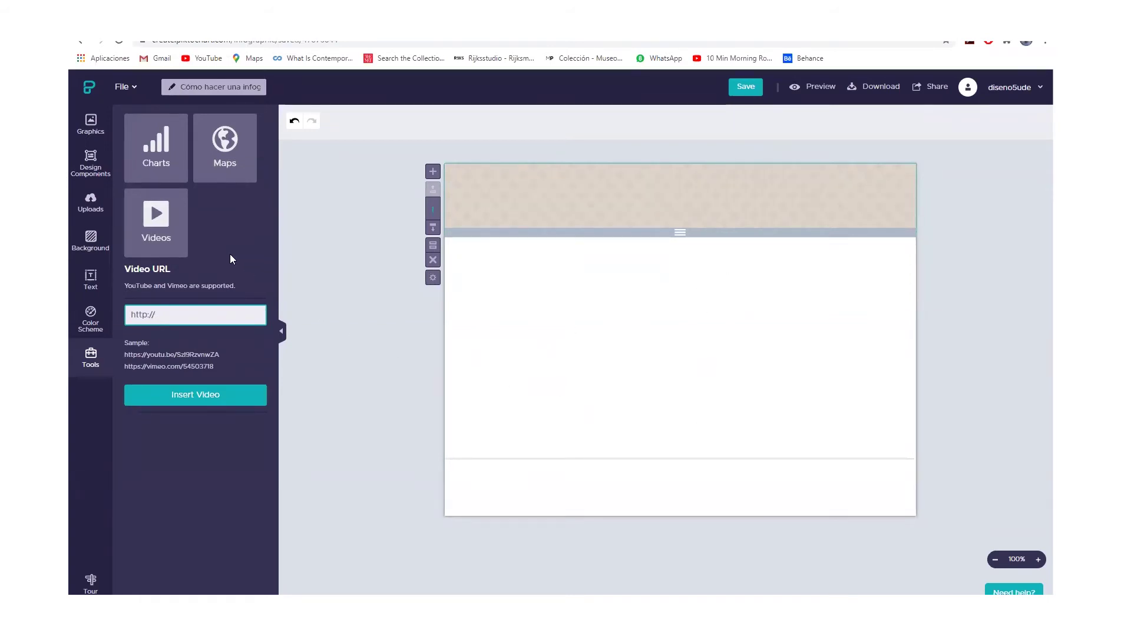
Look through the maps available by country and by region, and preview the World and South America maps
{"action": "left_click", "coordinate": [225, 174]}
{"action": "scroll", "coordinate": [400, 354], "scroll_direction": "down", "scroll_amount": 4}
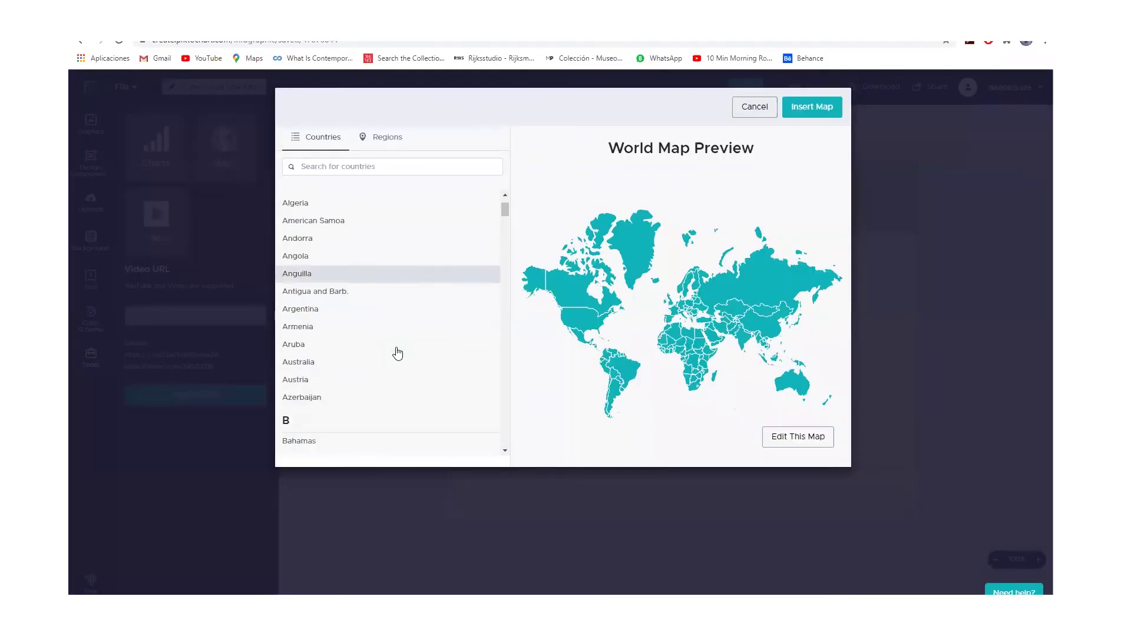
{"action": "scroll", "coordinate": [433, 303], "scroll_direction": "down", "scroll_amount": 6}
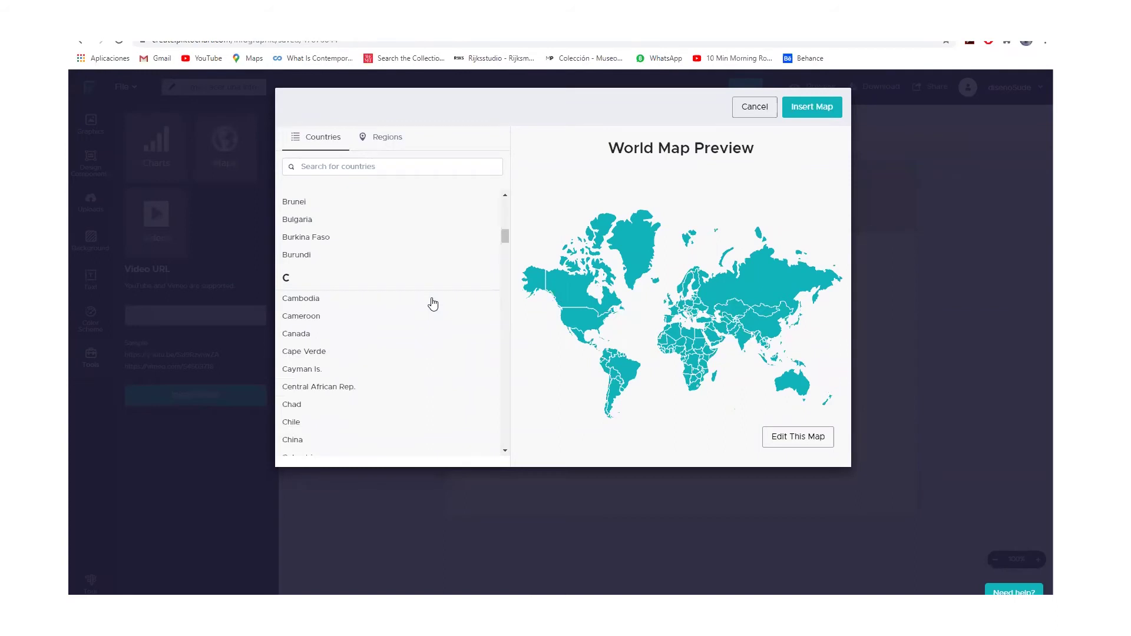
{"action": "left_click", "coordinate": [383, 140]}
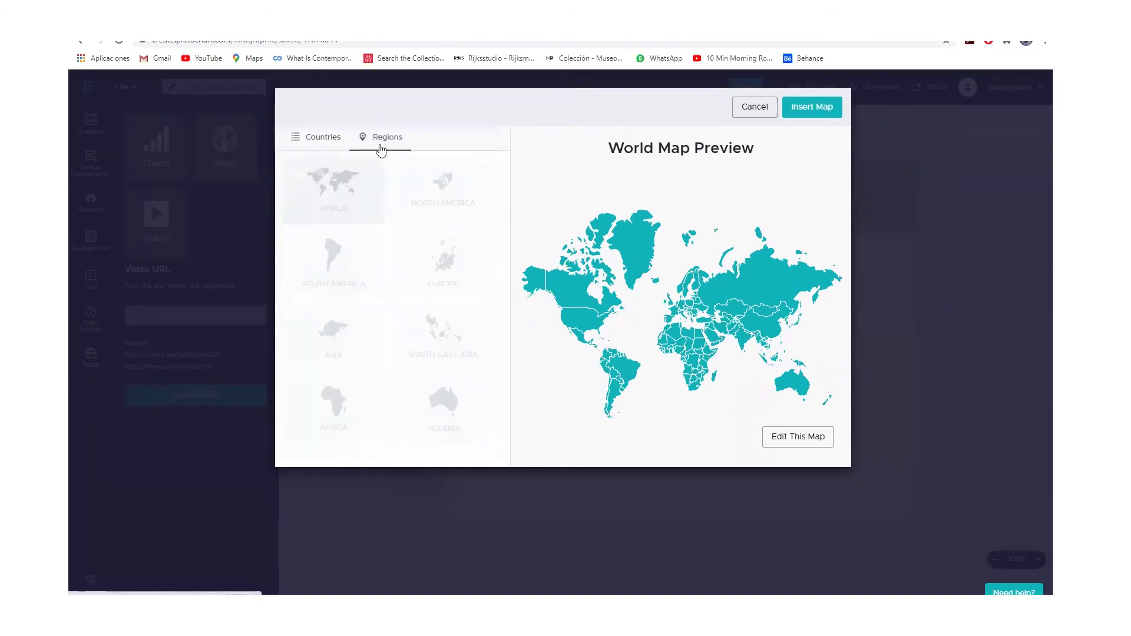
{"action": "left_click", "coordinate": [361, 212]}
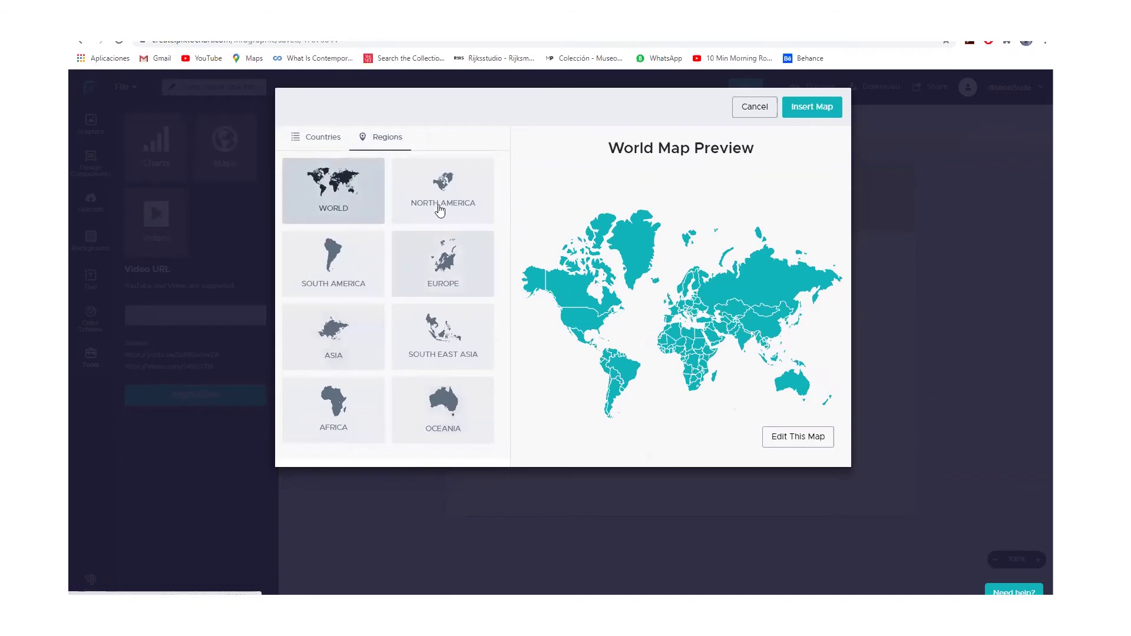
{"action": "left_click", "coordinate": [357, 245]}
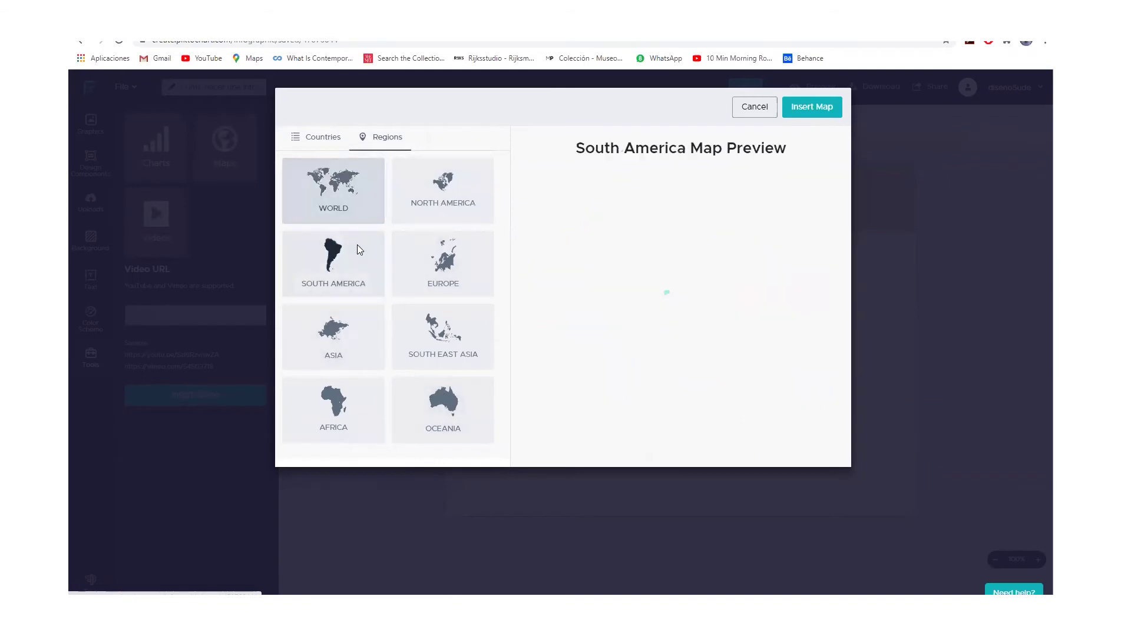
Preview the Colombia map from the country list and leave the map chooser without inserting a map
{"action": "left_click", "coordinate": [321, 137]}
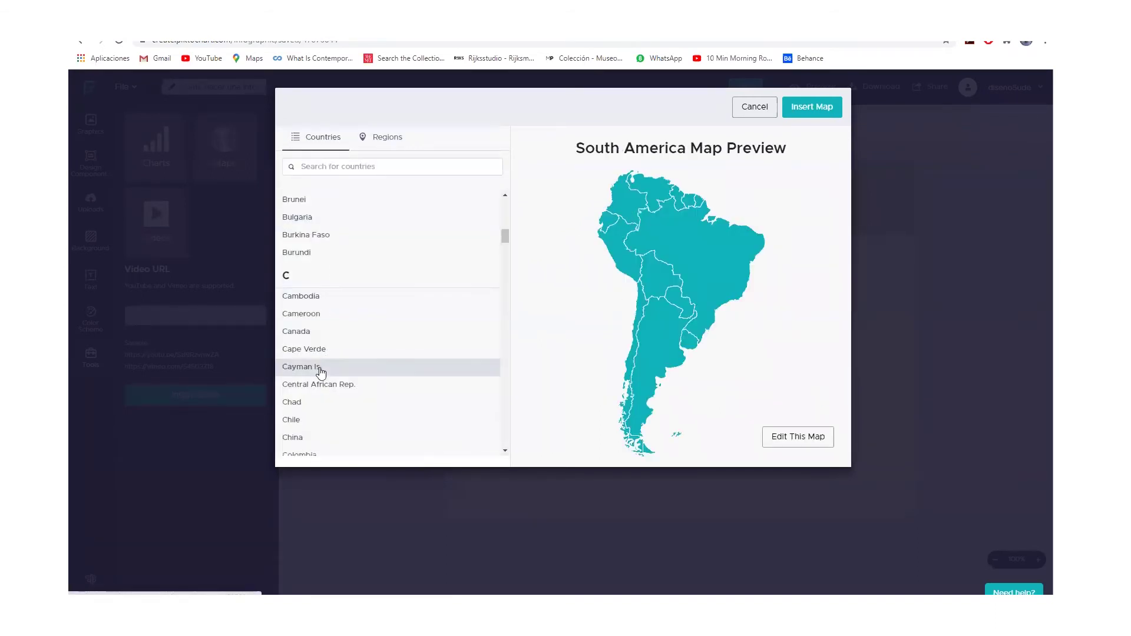
{"action": "scroll", "coordinate": [318, 368], "scroll_direction": "down", "scroll_amount": 4}
{"action": "left_click", "coordinate": [316, 223]}
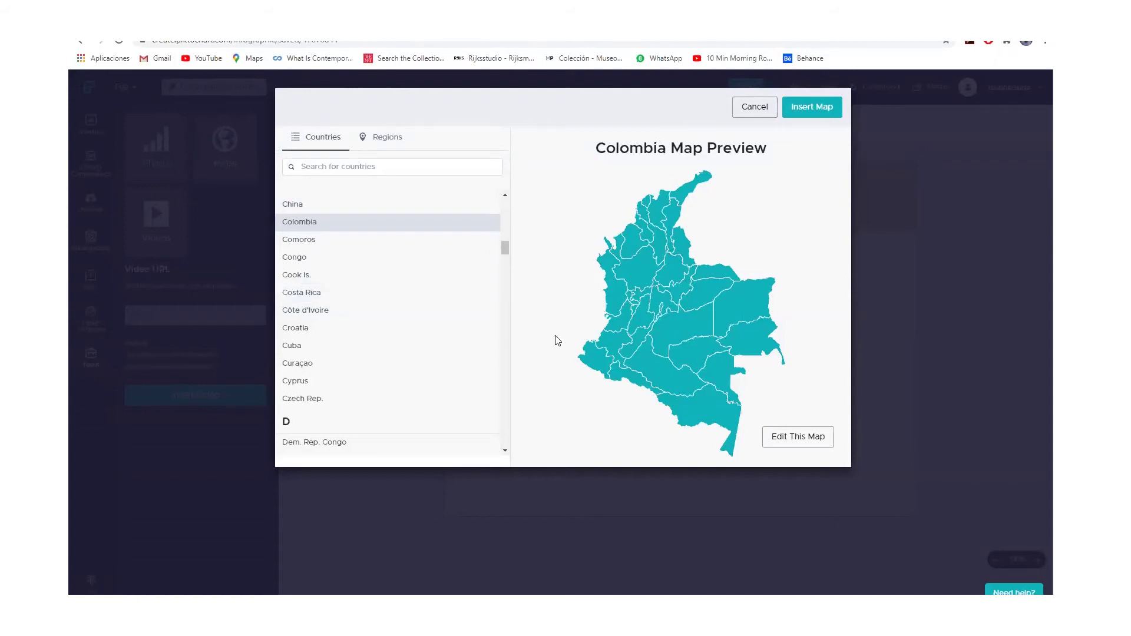
{"action": "left_click", "coordinate": [751, 109]}
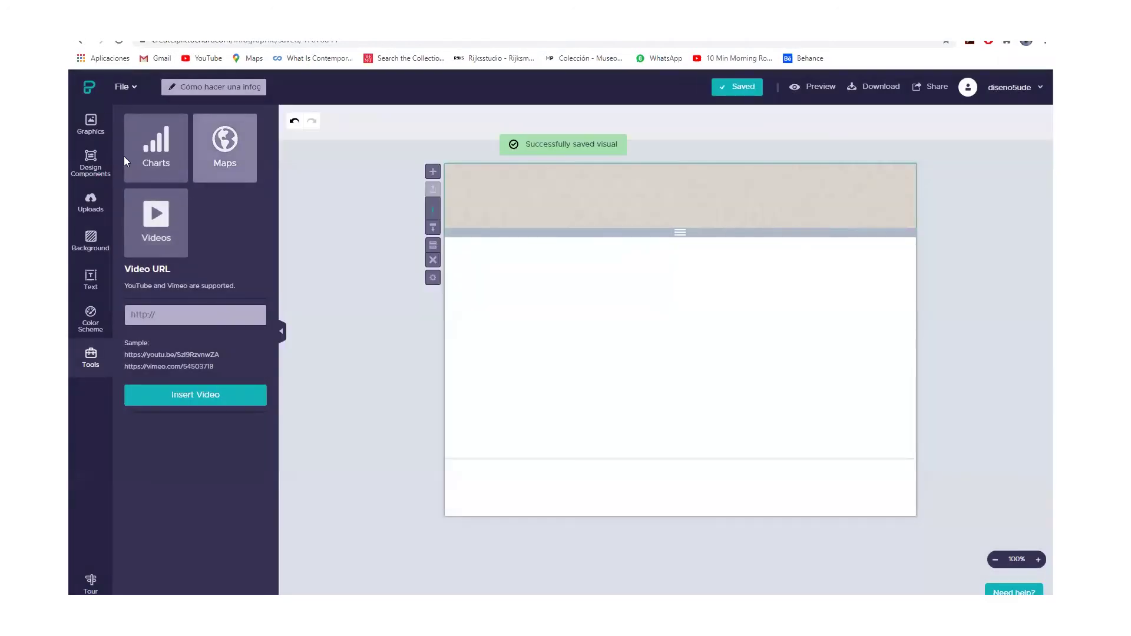
Bring up the chart creator and examine the data table behind the pyramid chart
{"action": "left_click", "coordinate": [168, 158]}
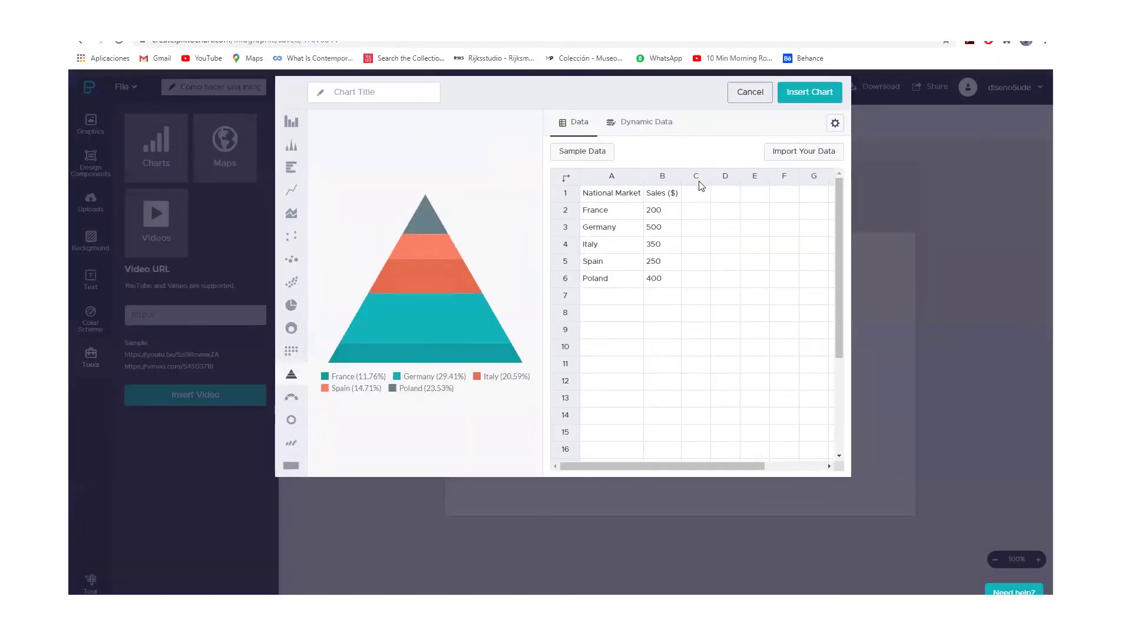
{"action": "left_click_drag", "start_coordinate": [611, 192], "coordinate": [727, 277]}
{"action": "left_click", "coordinate": [651, 232]}
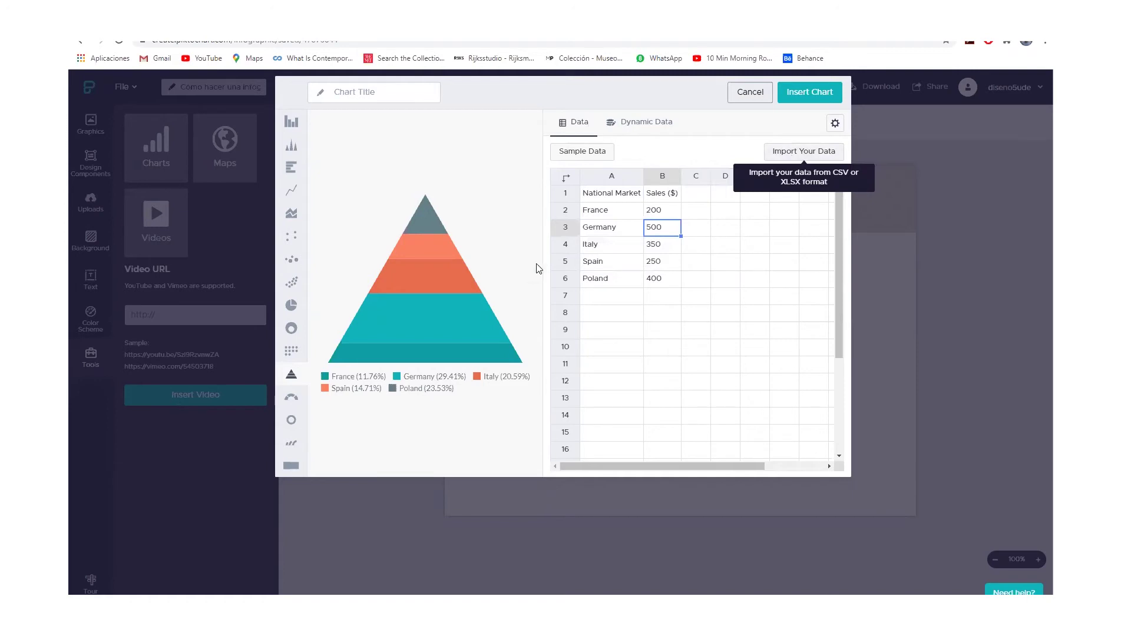
{"action": "left_click", "coordinate": [398, 245]}
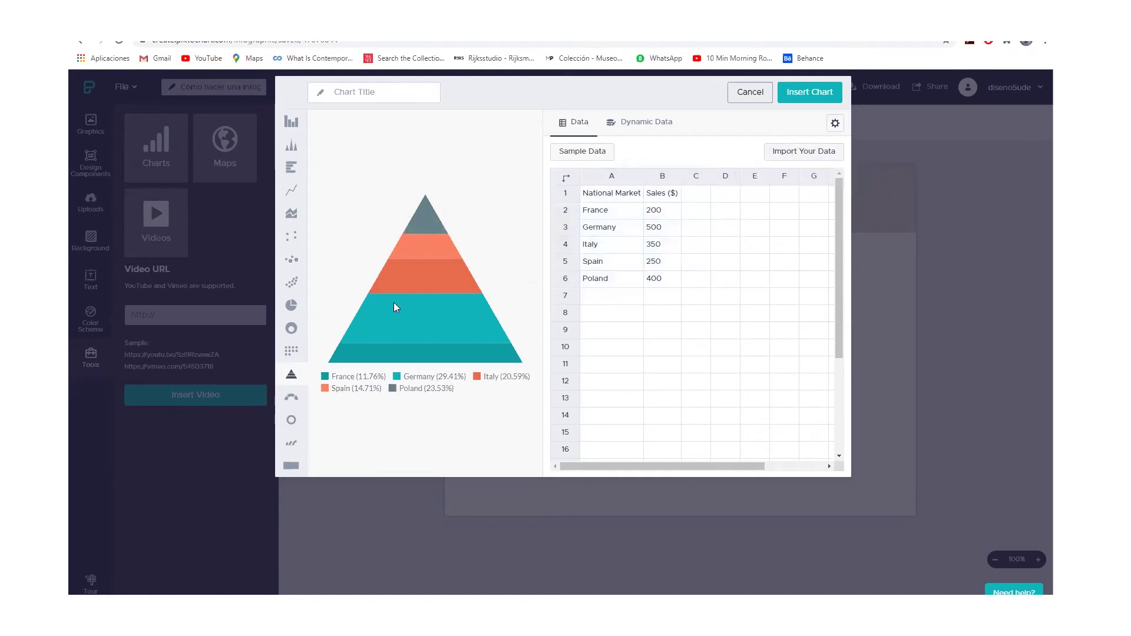
Preview the bar, triangle bar, horizontal bar, line, dot, bubble and scatter chart types with their sample data
{"action": "left_click", "coordinate": [291, 122]}
{"action": "left_click", "coordinate": [289, 148]}
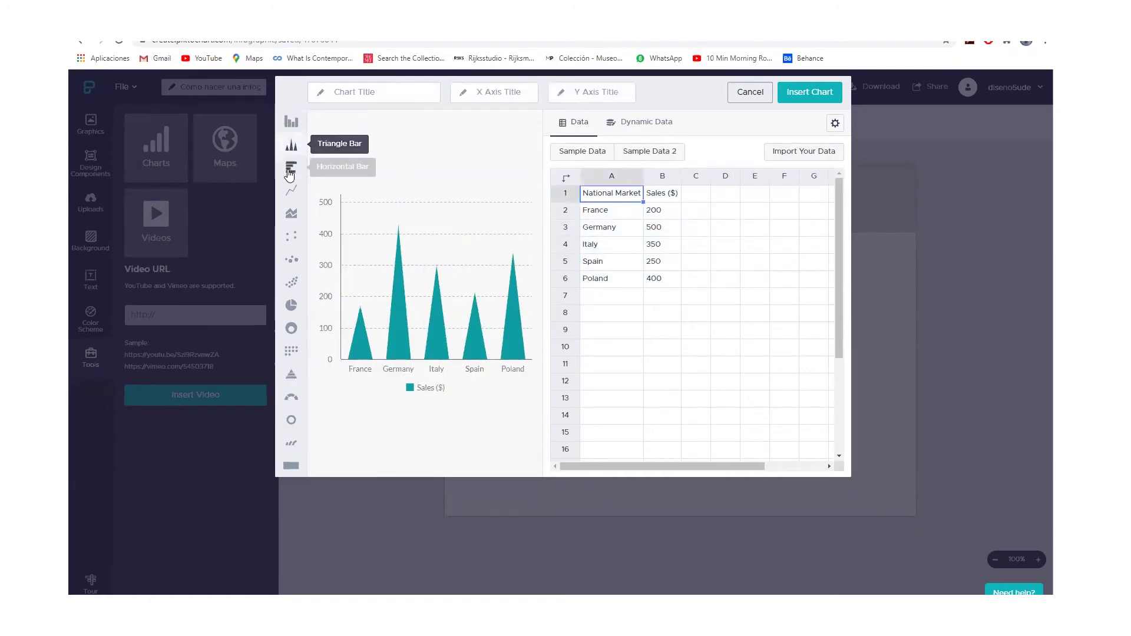
{"action": "left_click", "coordinate": [291, 167]}
{"action": "left_click", "coordinate": [291, 194]}
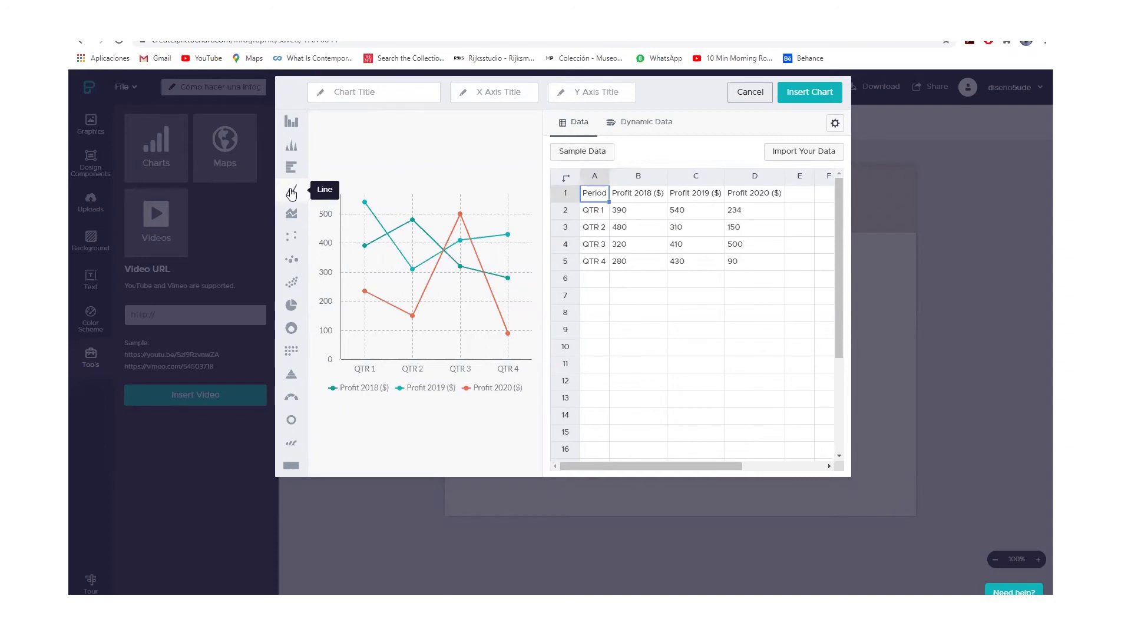
{"action": "left_click", "coordinate": [295, 241]}
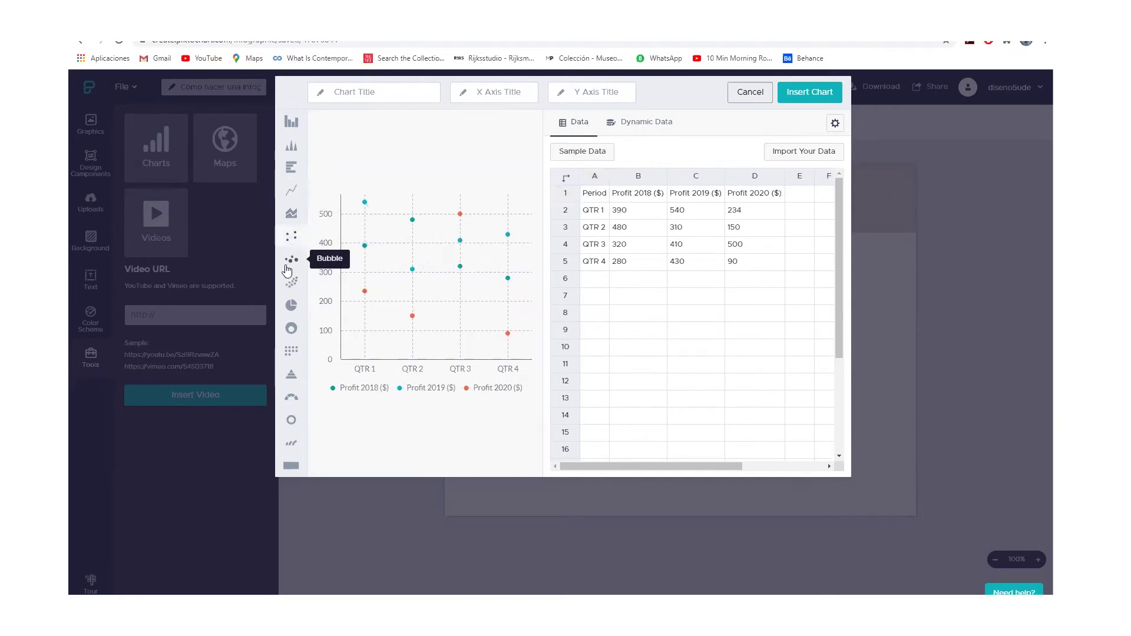
{"action": "left_click", "coordinate": [292, 260]}
{"action": "left_click", "coordinate": [292, 285]}
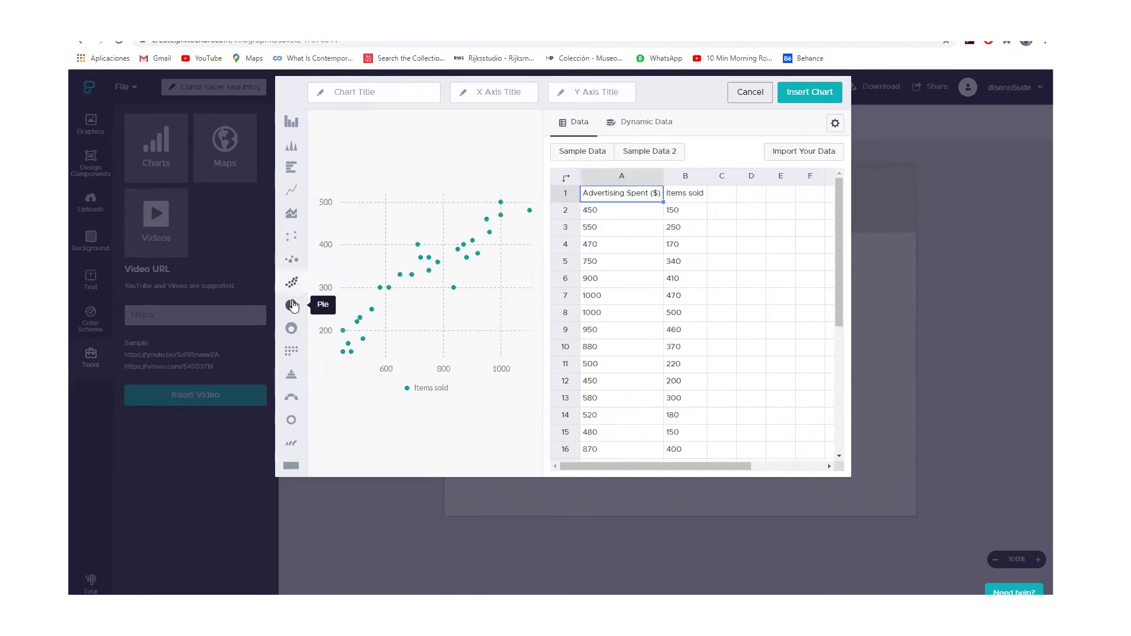
Preview the remaining chart types, including pie, stacked Venn, icon matrix, hierarchy and gauge, and leave the chart creator without inserting one
{"action": "left_click", "coordinate": [292, 306]}
{"action": "left_click", "coordinate": [292, 332]}
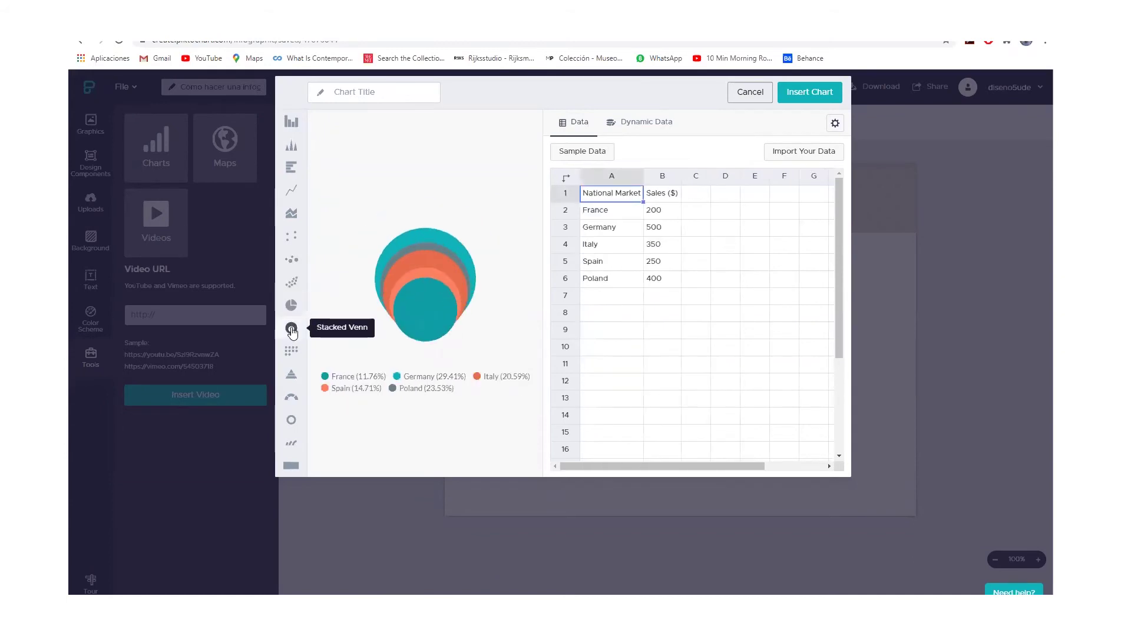
{"action": "left_click", "coordinate": [291, 352]}
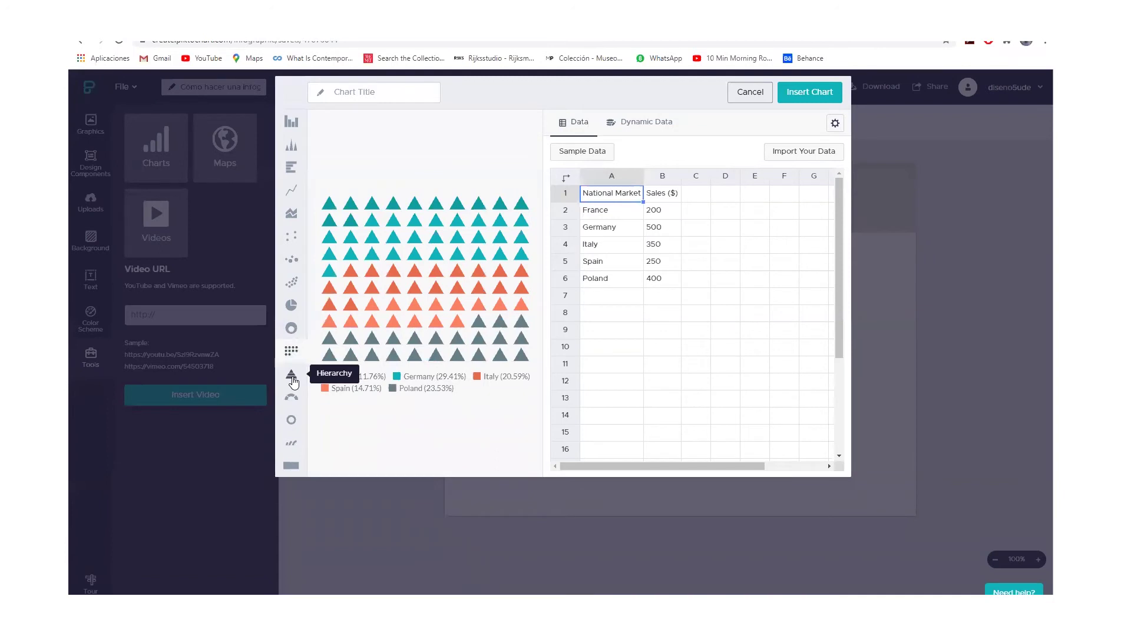
{"action": "left_click", "coordinate": [293, 377]}
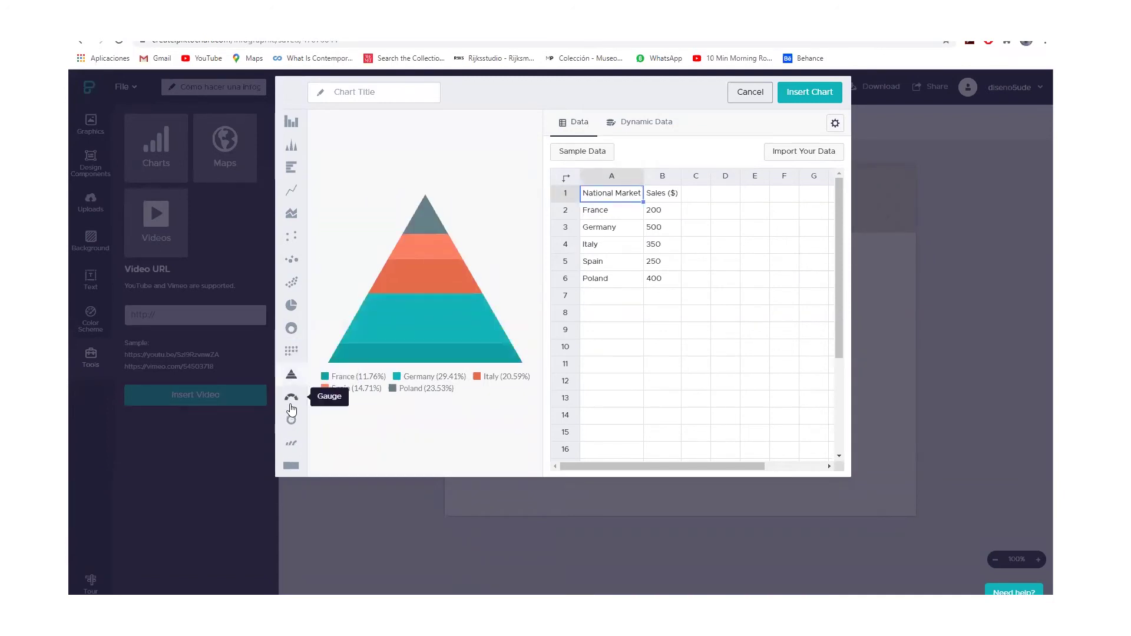
{"action": "left_click", "coordinate": [292, 398]}
{"action": "left_click", "coordinate": [292, 432]}
{"action": "left_click", "coordinate": [291, 443]}
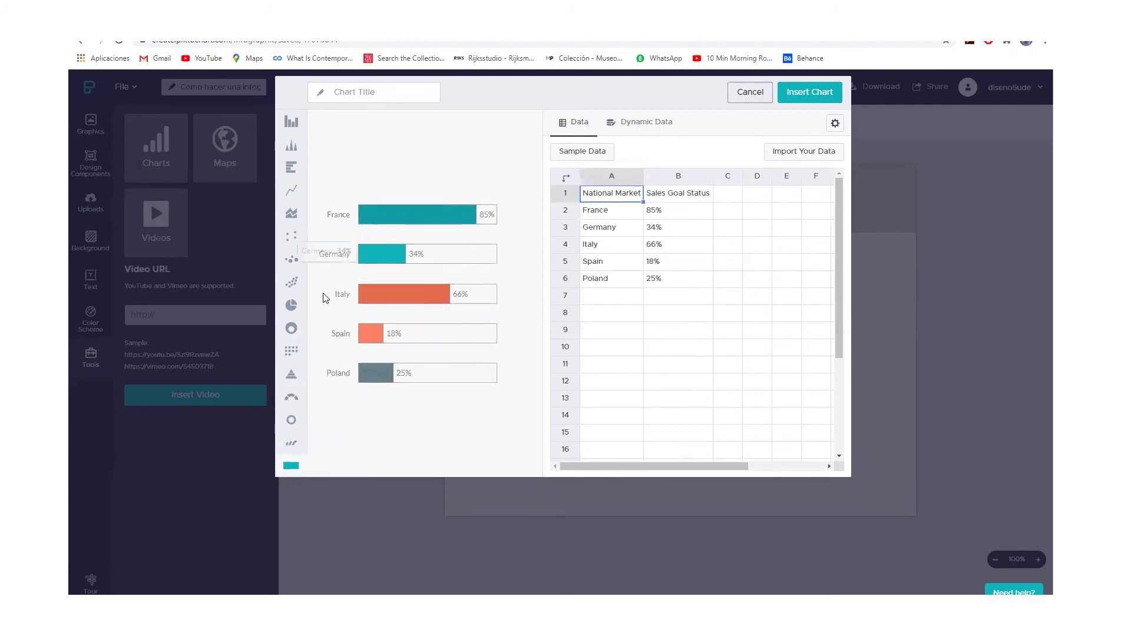
{"action": "left_click", "coordinate": [761, 93]}
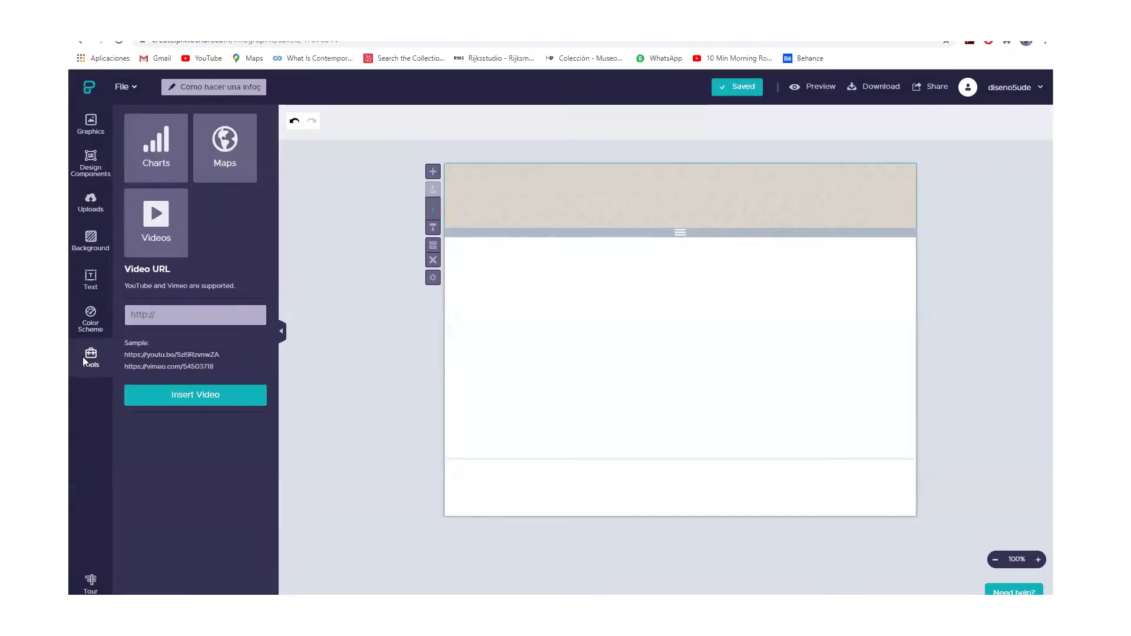
Make the header block slightly taller and set its background colour to blue #4A90E2
{"action": "left_click", "coordinate": [281, 332]}
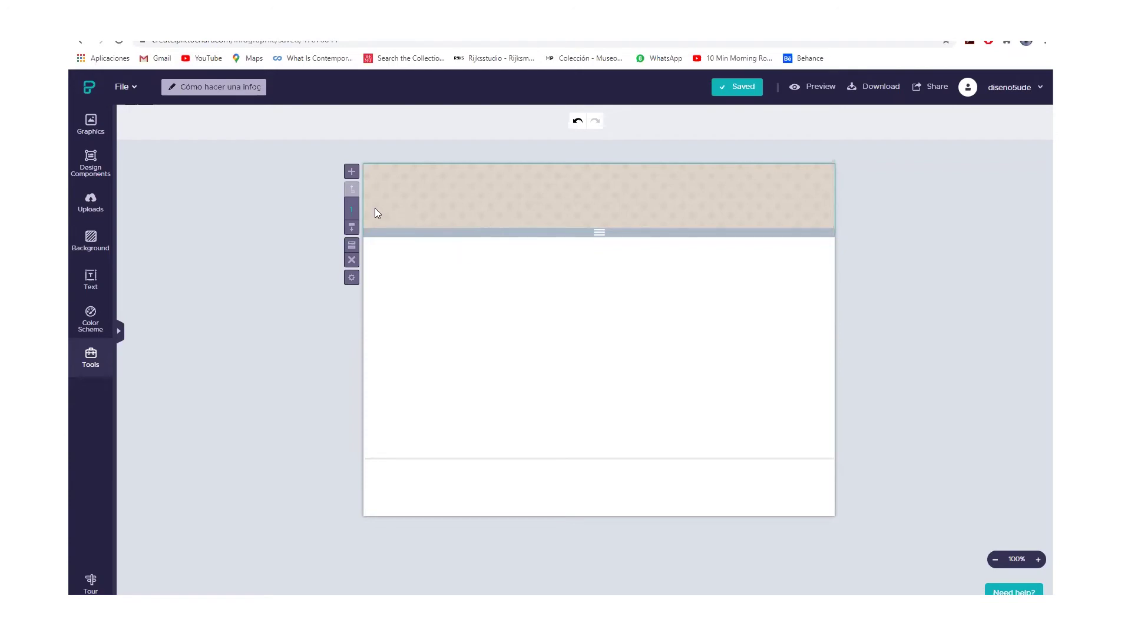
{"action": "left_click_drag", "start_coordinate": [591, 233], "coordinate": [592, 241]}
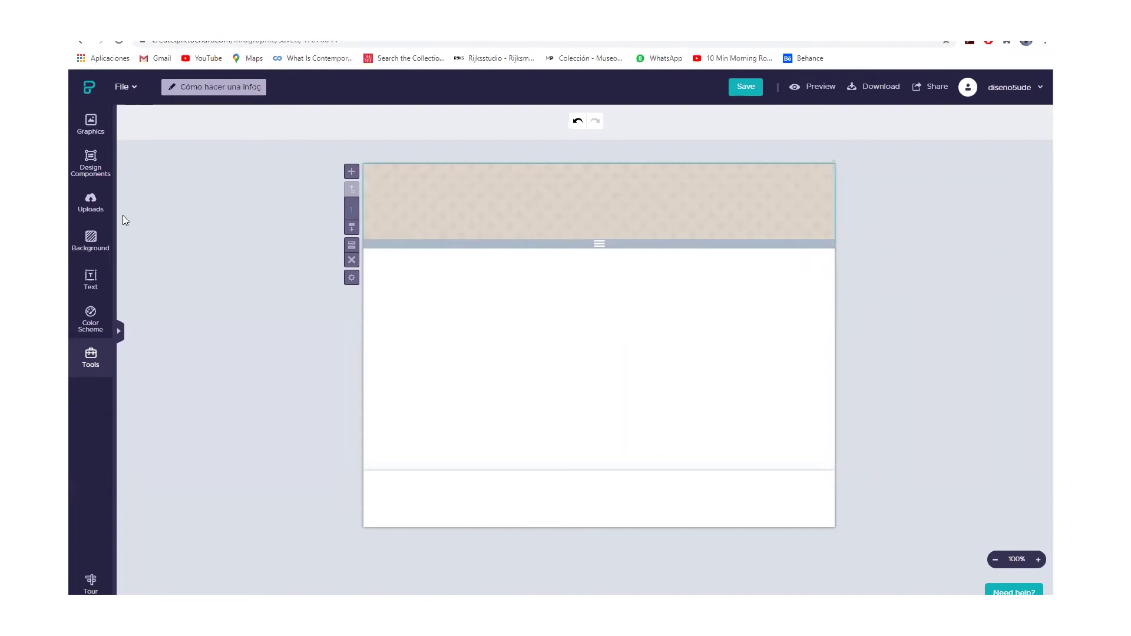
{"action": "left_click", "coordinate": [93, 249]}
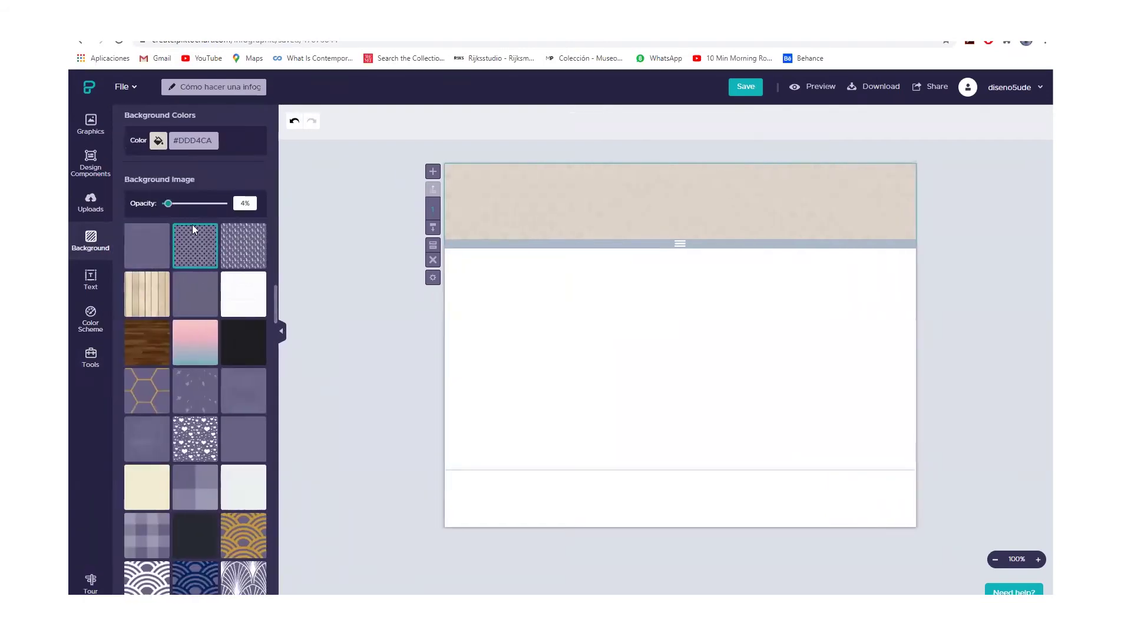
{"action": "left_click", "coordinate": [158, 140]}
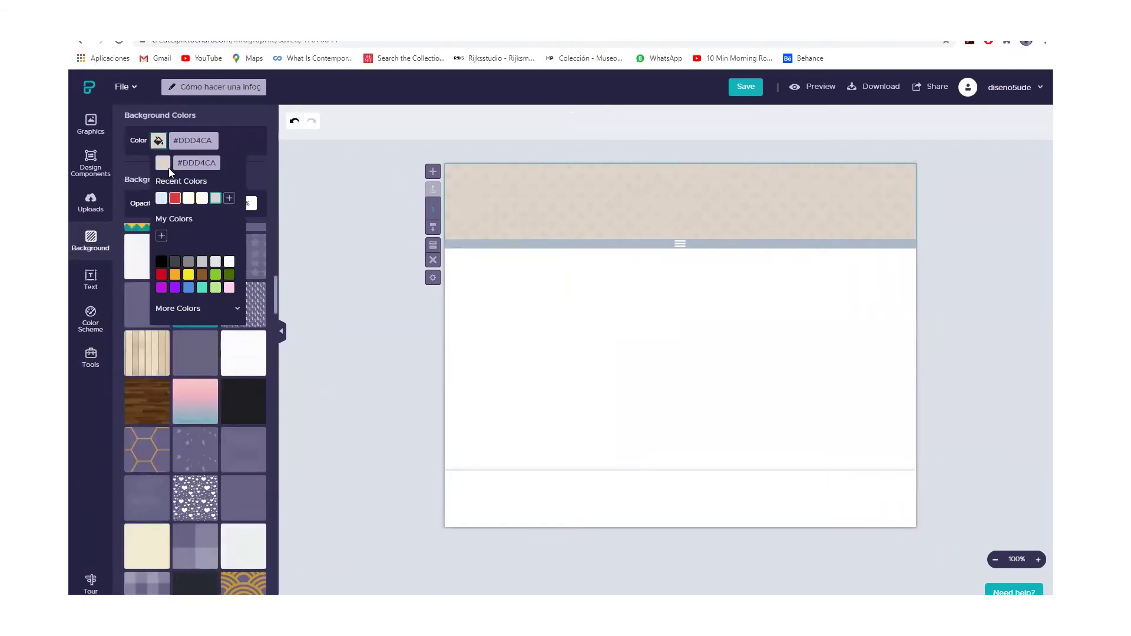
{"action": "left_click", "coordinate": [186, 290]}
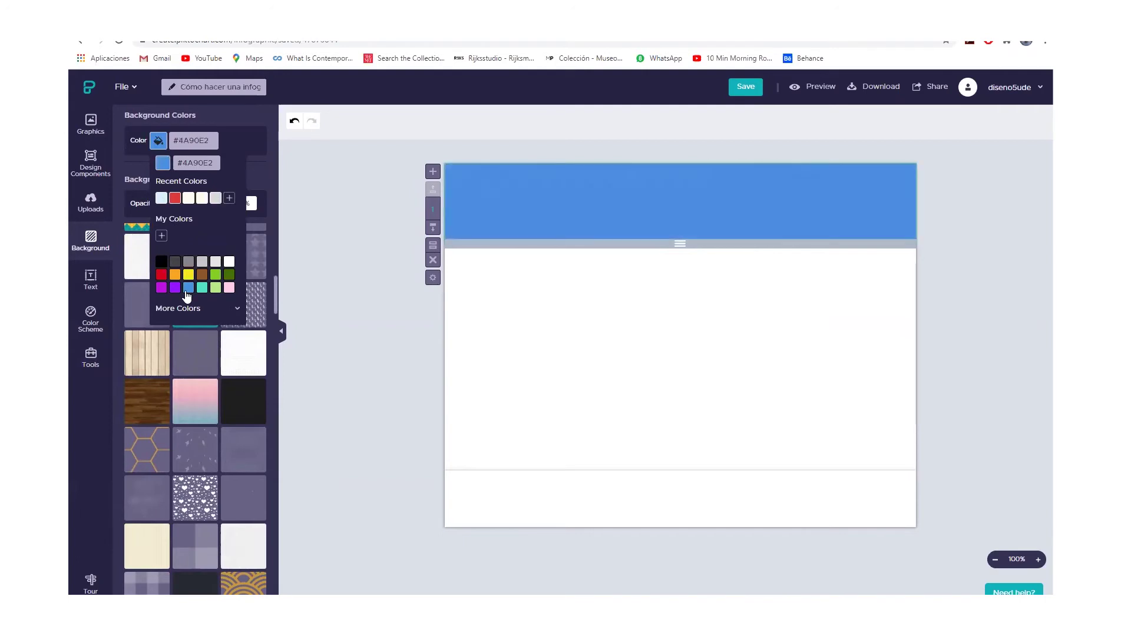
{"action": "left_click", "coordinate": [268, 207]}
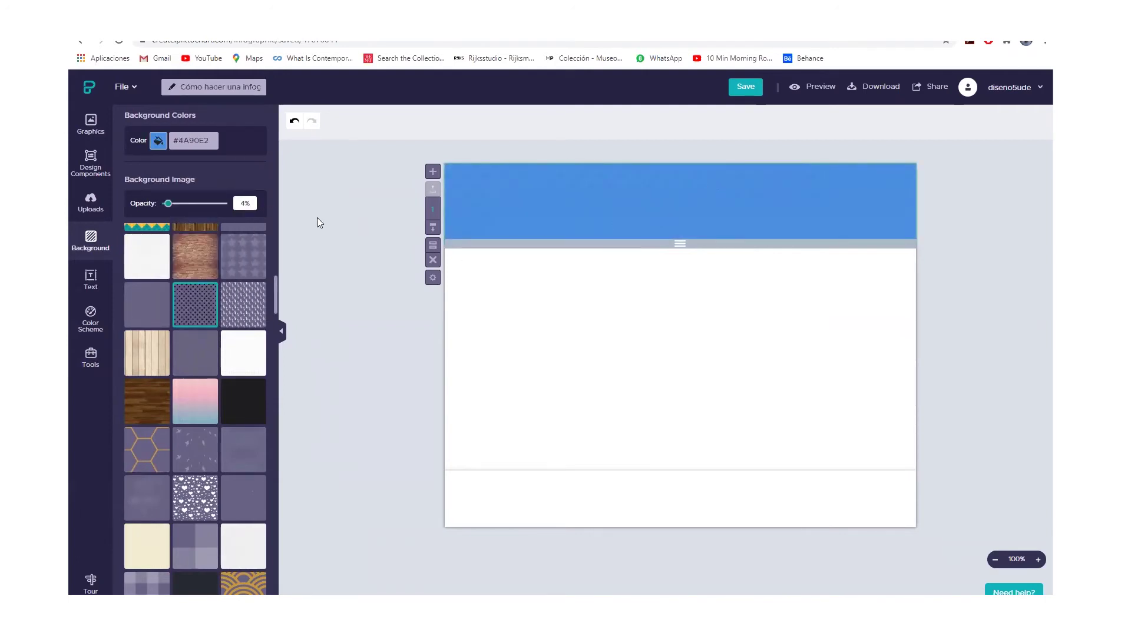
Lower the opacity of the header block's background pattern to 2%, keeping the blue colour
{"action": "left_click_drag", "start_coordinate": [168, 205], "coordinate": [166, 203]}
{"action": "scroll", "coordinate": [177, 306], "scroll_direction": "up", "scroll_amount": 4}
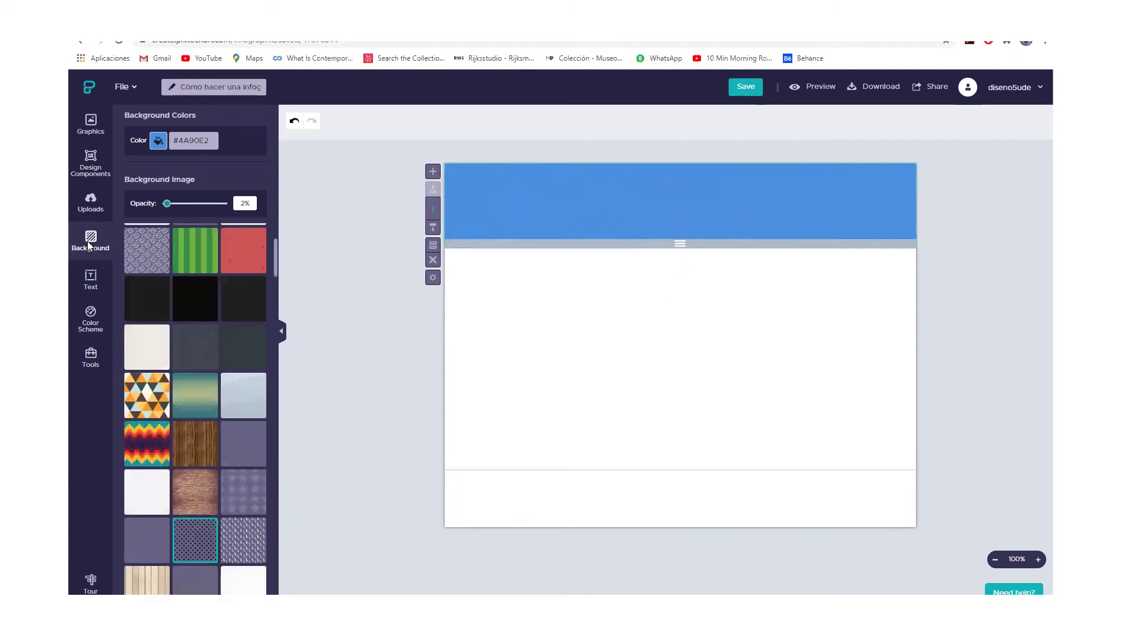
{"action": "left_click", "coordinate": [160, 142]}
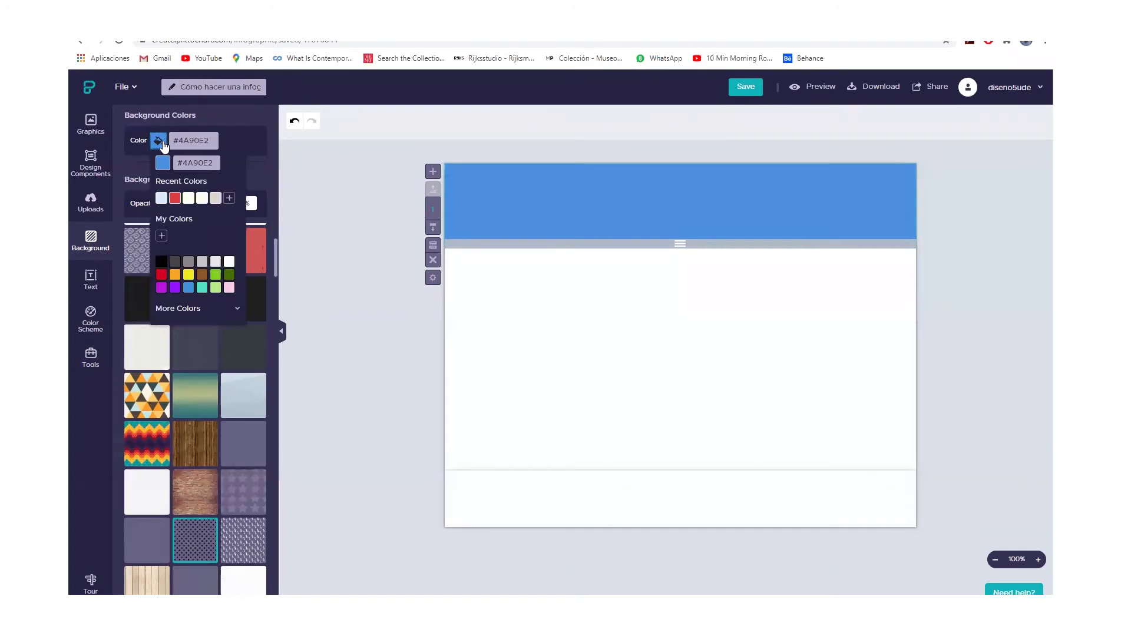
{"action": "left_click", "coordinate": [267, 178]}
{"action": "scroll", "coordinate": [197, 339], "scroll_direction": "up", "scroll_amount": 2}
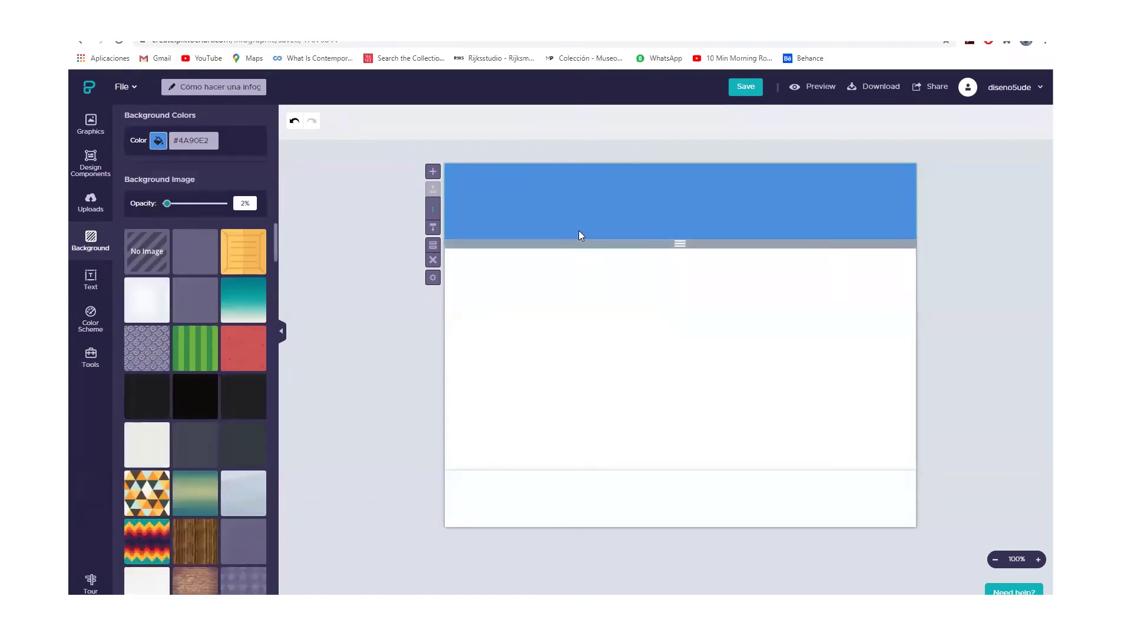
Select the blue header block again and fine-tune its height by moving its lower edge
{"action": "left_click", "coordinate": [683, 253]}
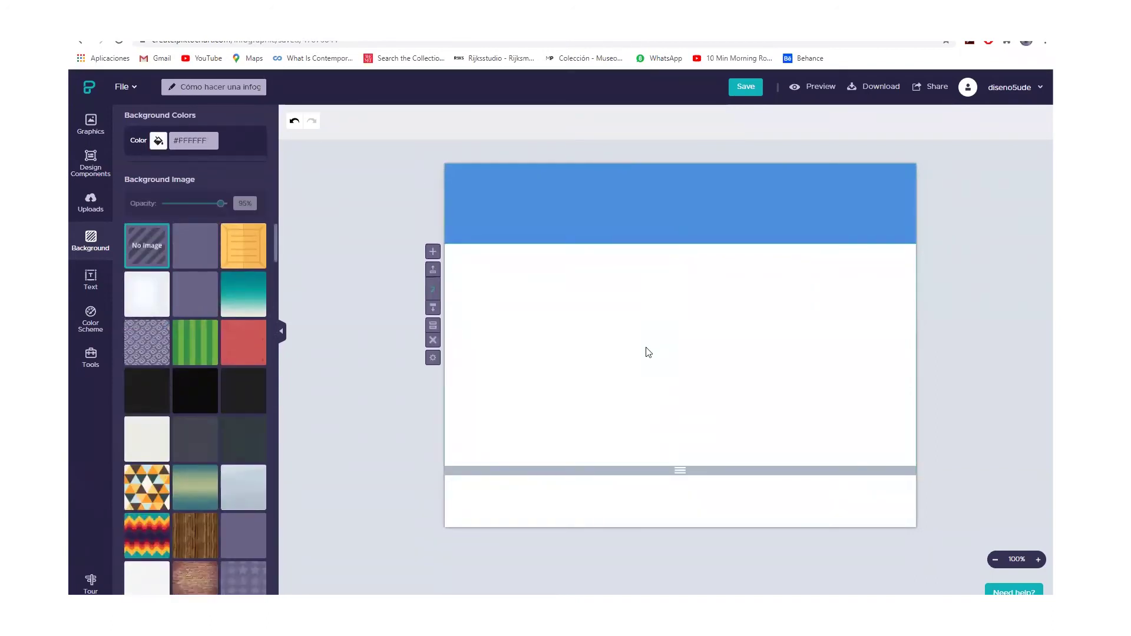
{"action": "left_click", "coordinate": [612, 199]}
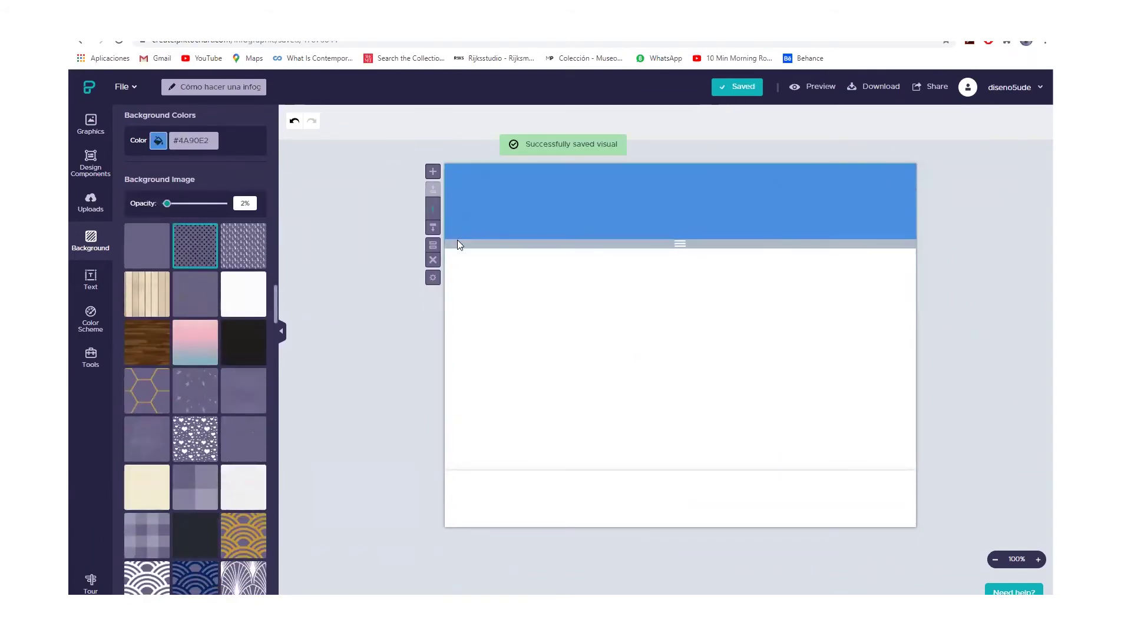
{"action": "mouse_move", "coordinate": [677, 243]}
{"action": "left_mouse_down"}
{"action": "mouse_move", "coordinate": [677, 277]}
{"action": "mouse_move", "coordinate": [677, 245]}
{"action": "left_mouse_up"}
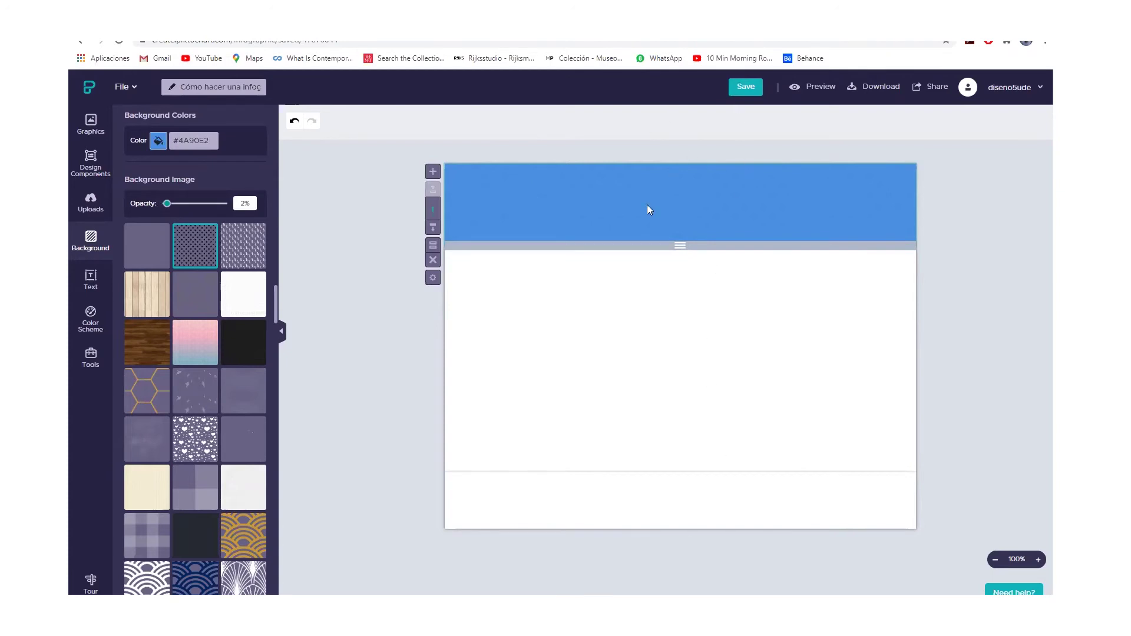
{"action": "left_click_drag", "start_coordinate": [692, 245], "coordinate": [690, 242]}
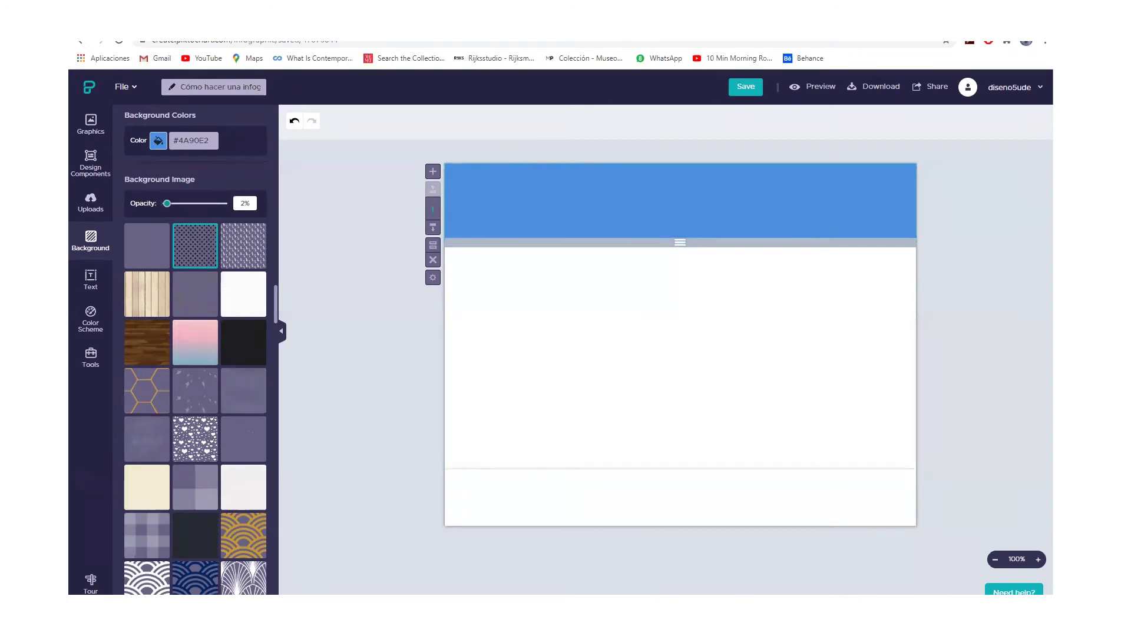
Copy the title "¿Cómo hacer una infografía?" from the Word document and bring up the text options back in the Piktochart editor
{"action": "key", "text": "alt+Tab"}
{"action": "left_click_drag", "start_coordinate": [525, 170], "coordinate": [625, 172]}
{"action": "key", "text": "super+c"}
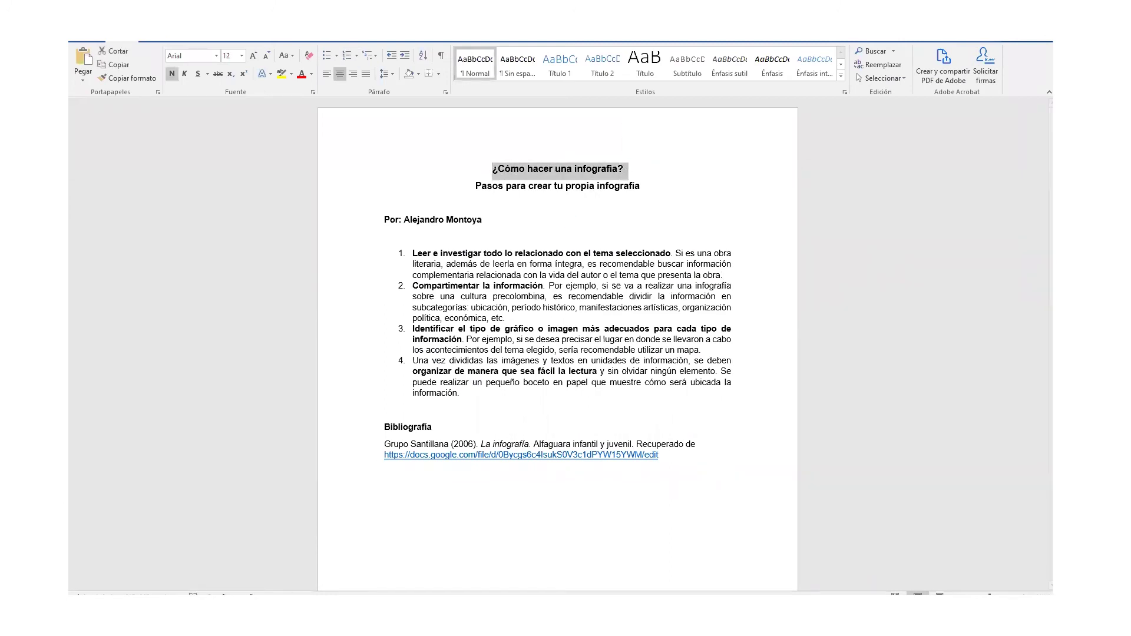
{"action": "mouse_move", "coordinate": [285, 616]}
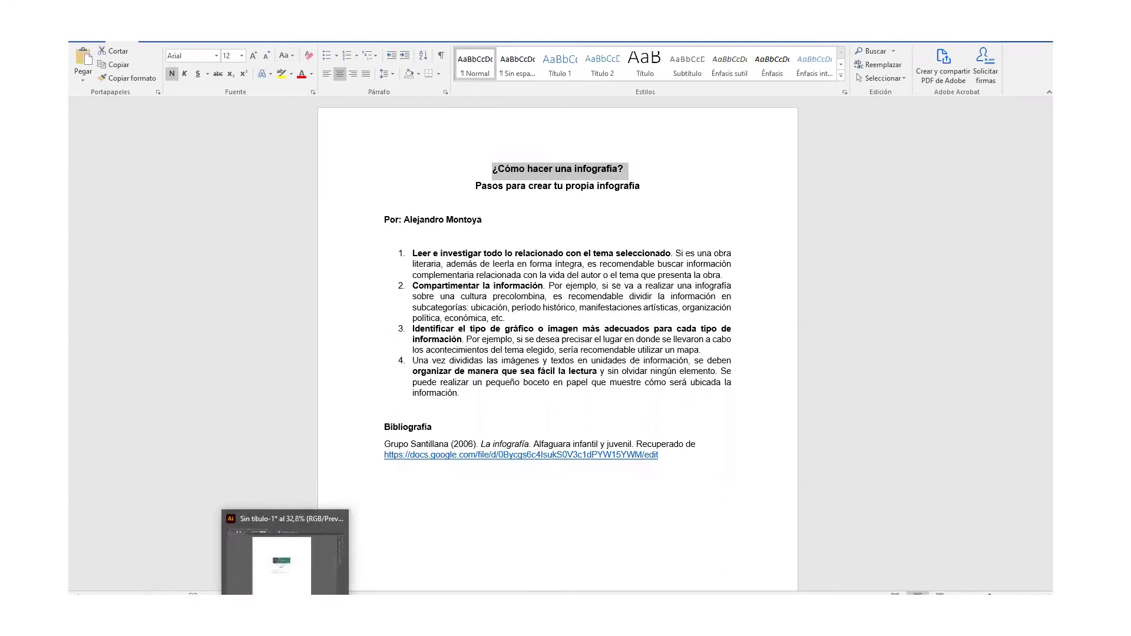
{"action": "mouse_move", "coordinate": [195, 615]}
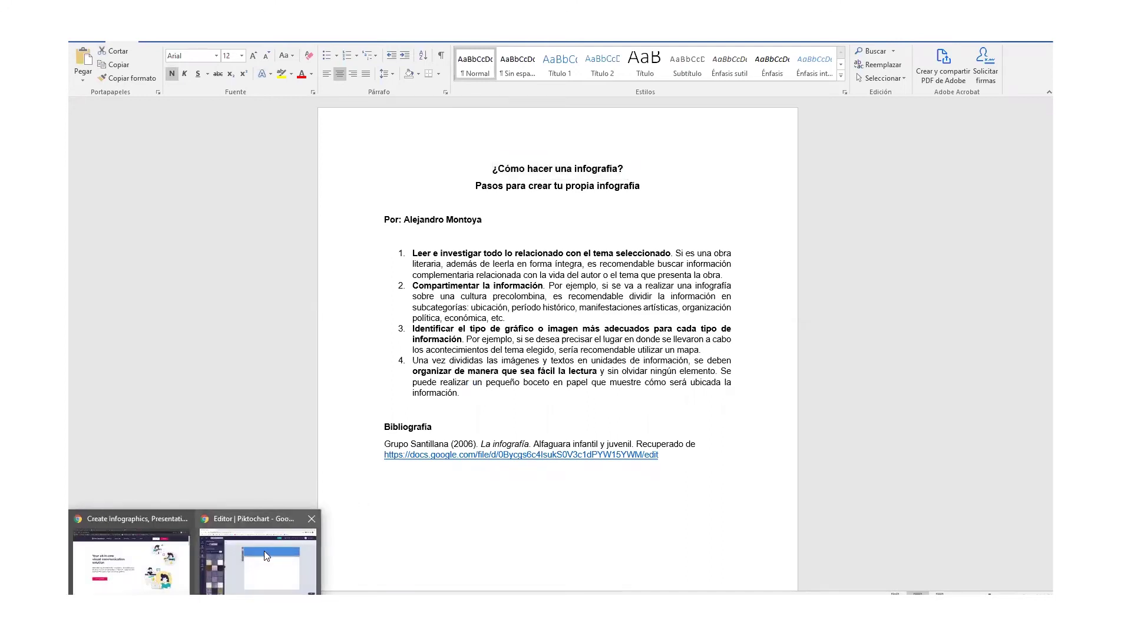
{"action": "left_click", "coordinate": [267, 556]}
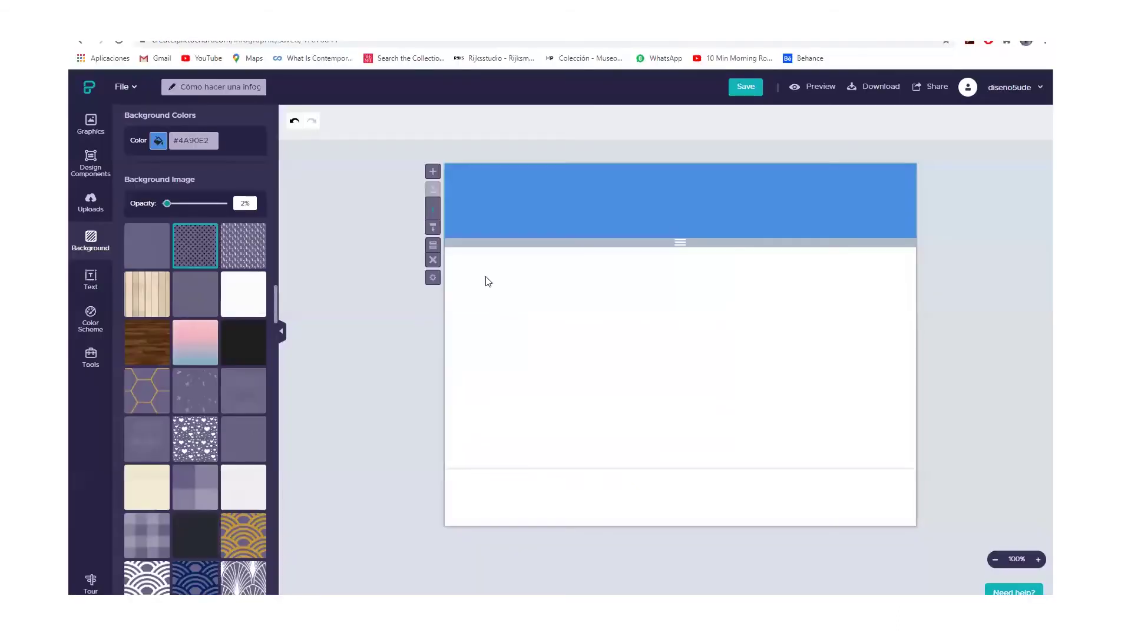
{"action": "left_click", "coordinate": [91, 278]}
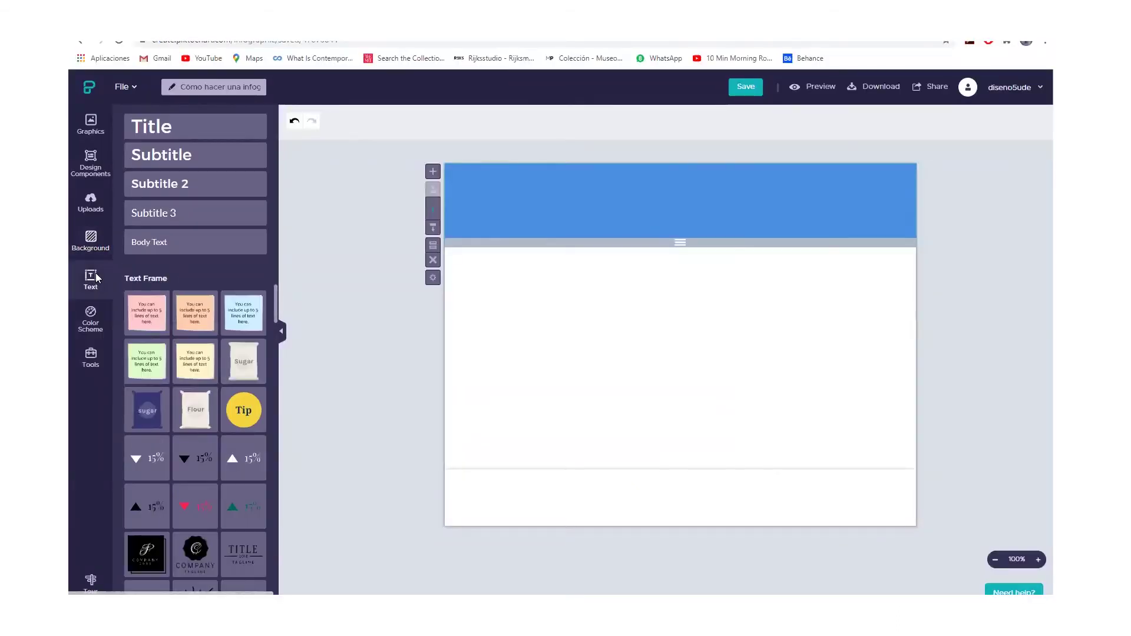
{"action": "left_click", "coordinate": [156, 133]}
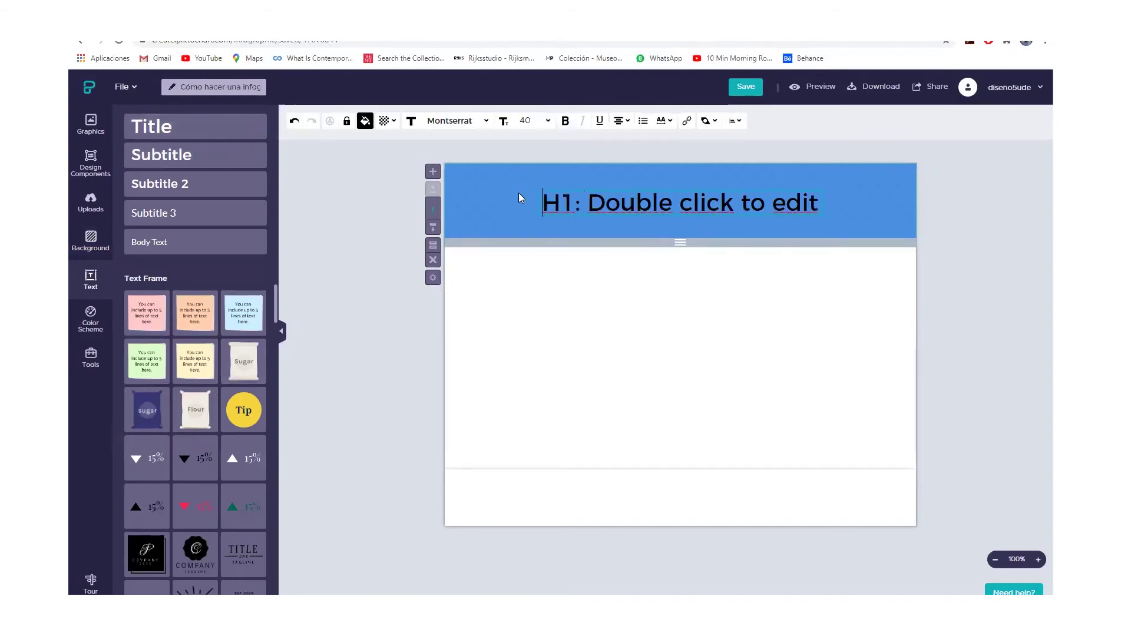
{"action": "left_click", "coordinate": [495, 174]}
{"action": "left_click_drag", "start_coordinate": [495, 172], "coordinate": [839, 233]}
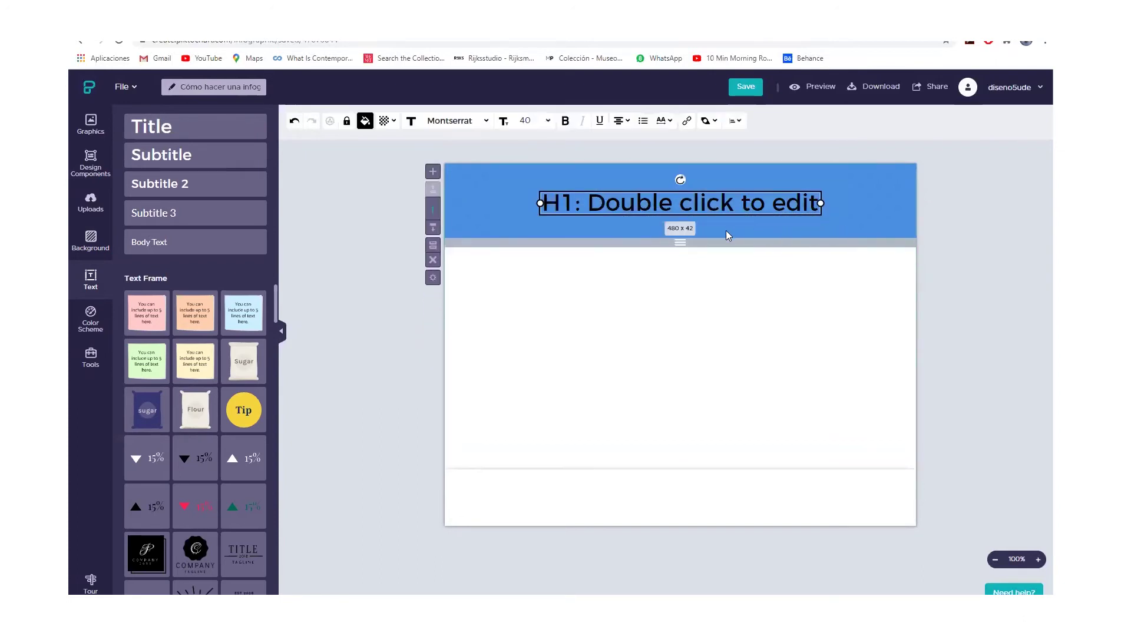
{"action": "key", "text": "Delete"}
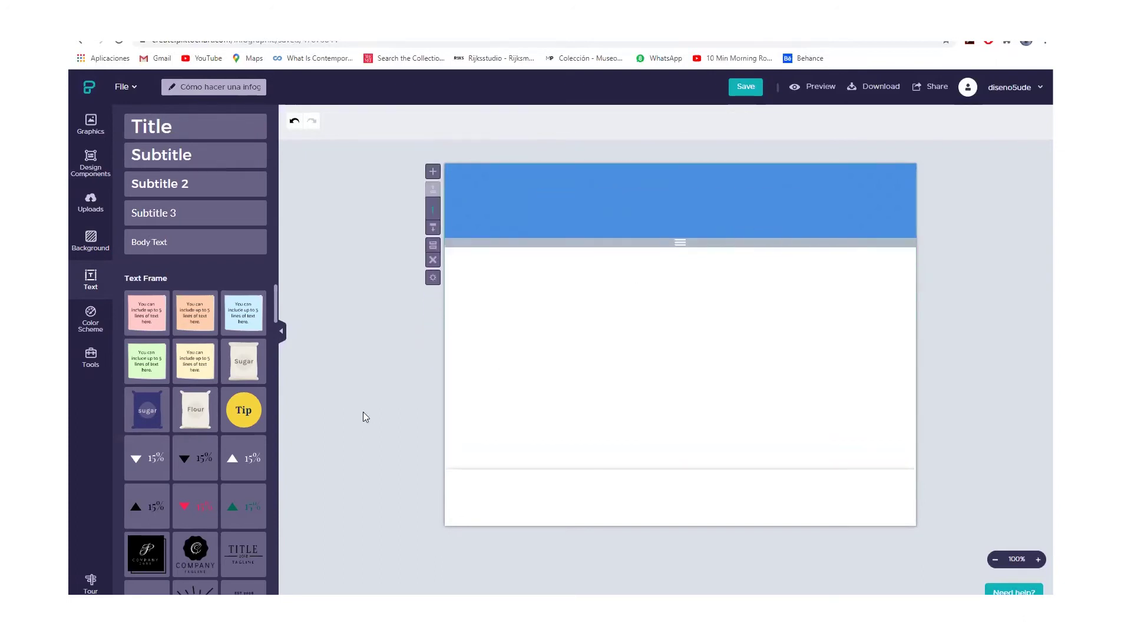
Insert the "HEADLINE HERE" text frame with subtitle, move it to the left side of the blue header block and select its headline
{"action": "scroll", "coordinate": [203, 415], "scroll_direction": "down", "scroll_amount": 5}
{"action": "scroll", "coordinate": [203, 415], "scroll_direction": "down", "scroll_amount": 10}
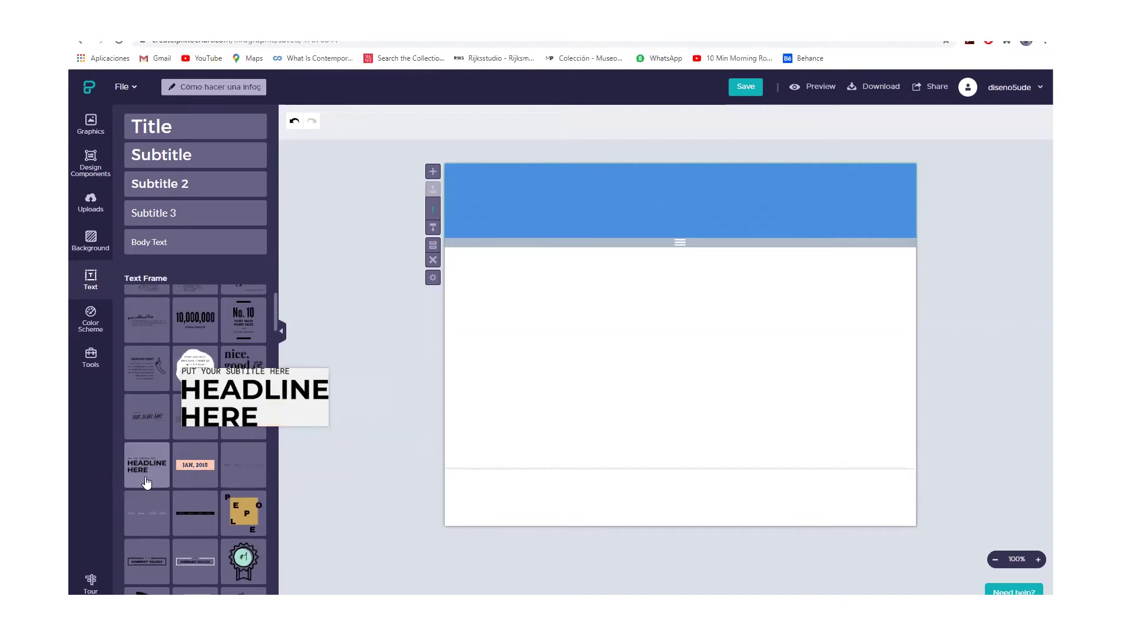
{"action": "left_click", "coordinate": [157, 465]}
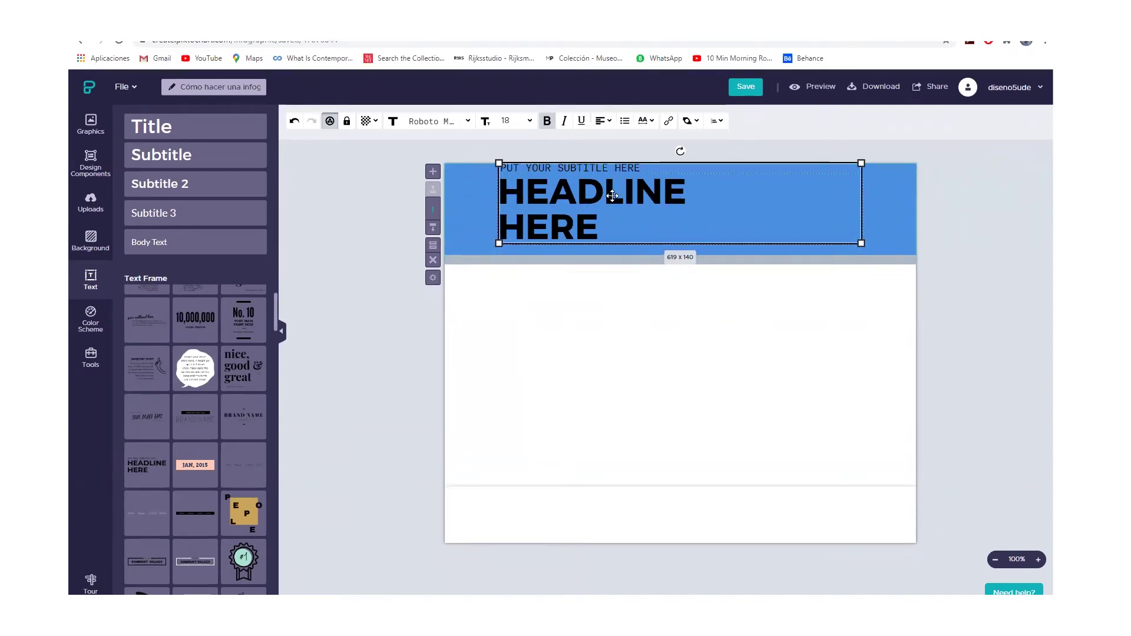
{"action": "left_click_drag", "start_coordinate": [613, 196], "coordinate": [573, 203]}
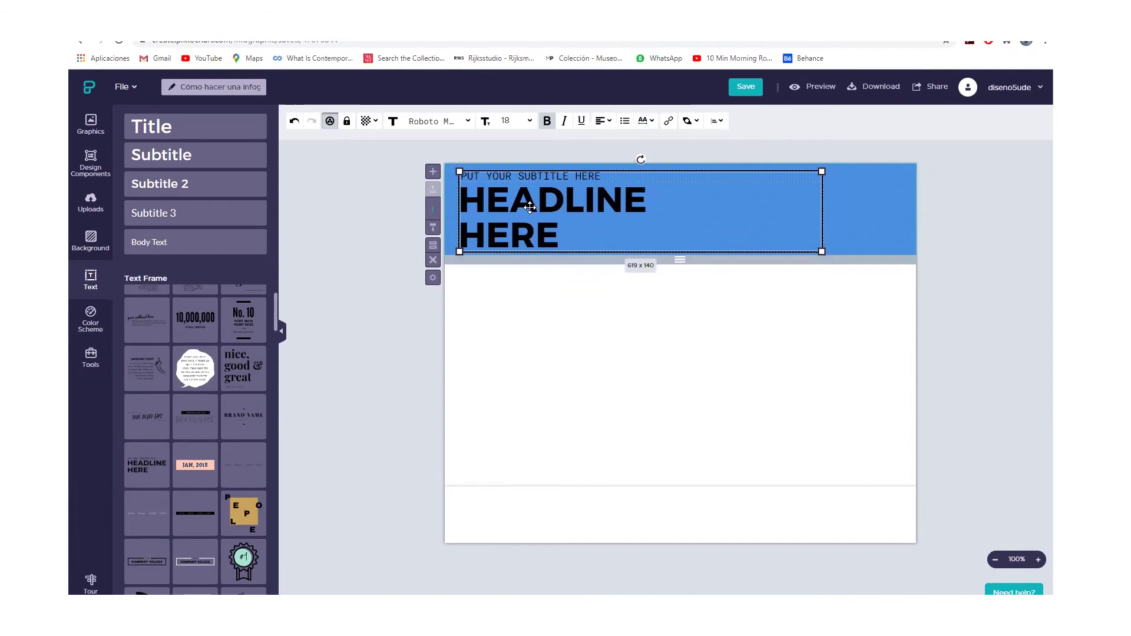
{"action": "left_click_drag", "start_coordinate": [529, 208], "coordinate": [528, 205]}
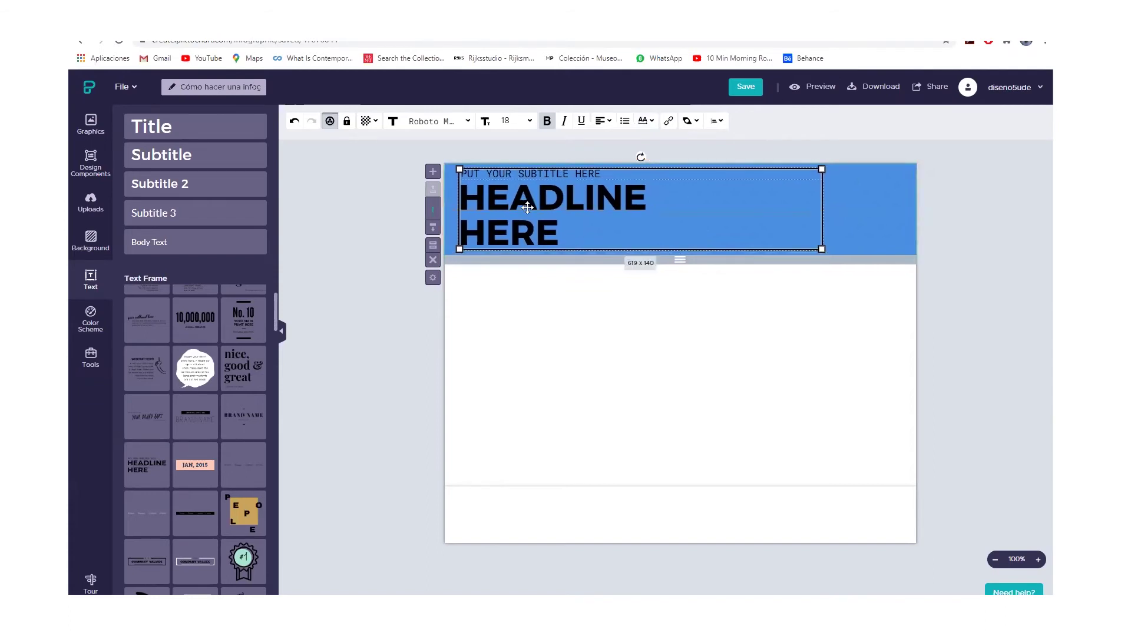
{"action": "left_click", "coordinate": [489, 200]}
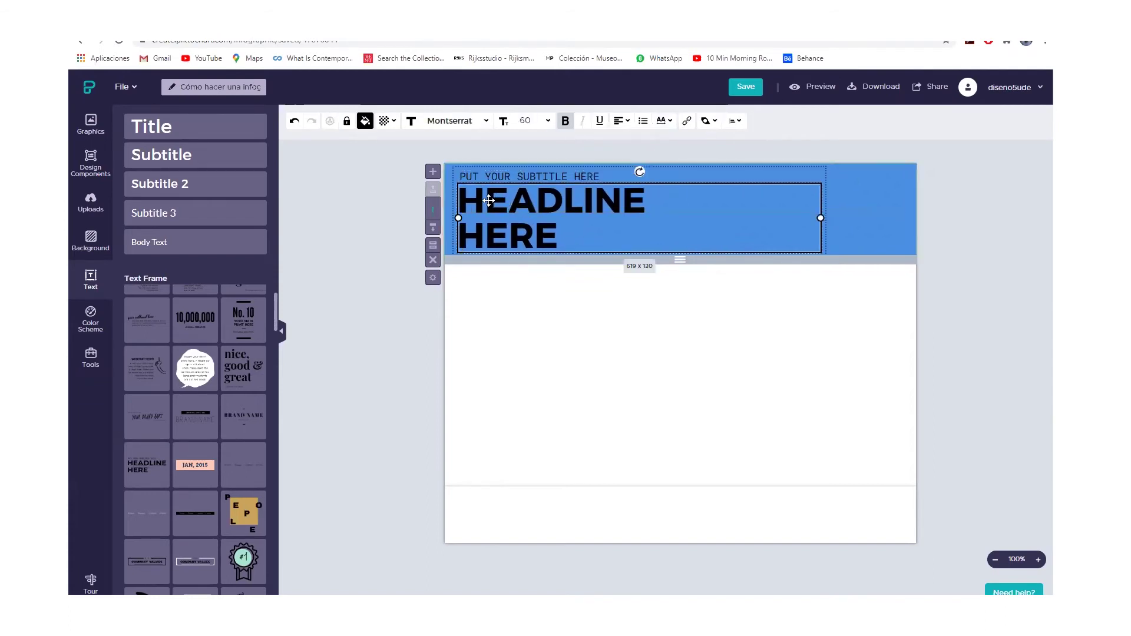
Shift the grouped headline and subtitle frame slightly to the left within the blue header block
{"action": "left_click", "coordinate": [539, 177]}
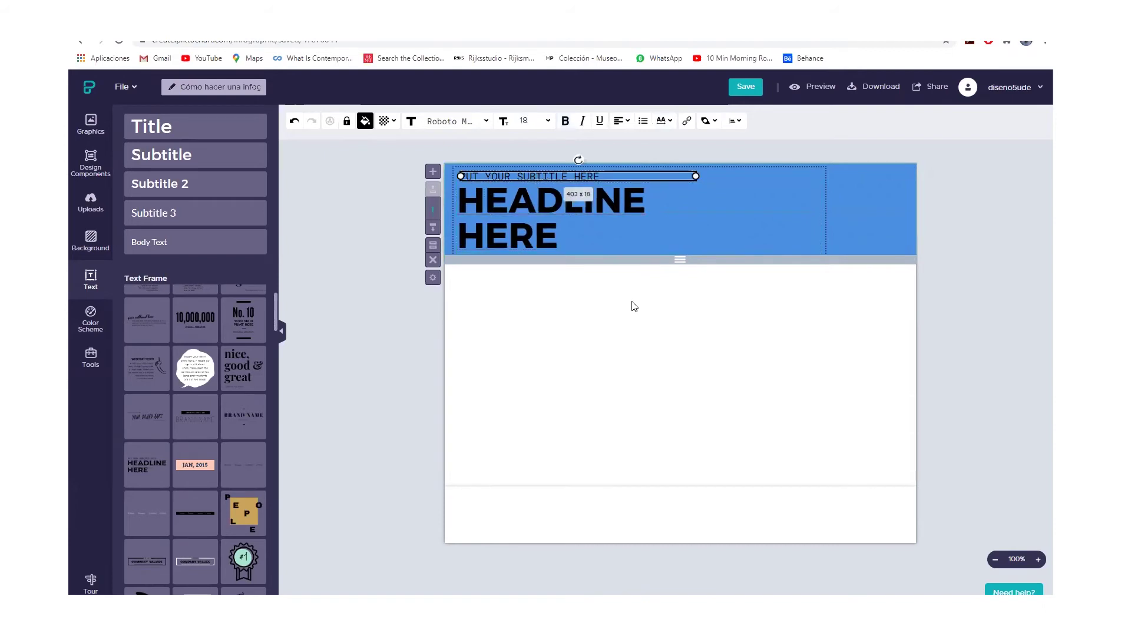
{"action": "left_click", "coordinate": [539, 196]}
{"action": "key", "text": "Escape"}
{"action": "left_click", "coordinate": [479, 186]}
{"action": "mouse_move", "coordinate": [479, 186]}
{"action": "left_mouse_down"}
{"action": "mouse_move", "coordinate": [565, 185]}
{"action": "mouse_move", "coordinate": [488, 202]}
{"action": "left_mouse_up"}
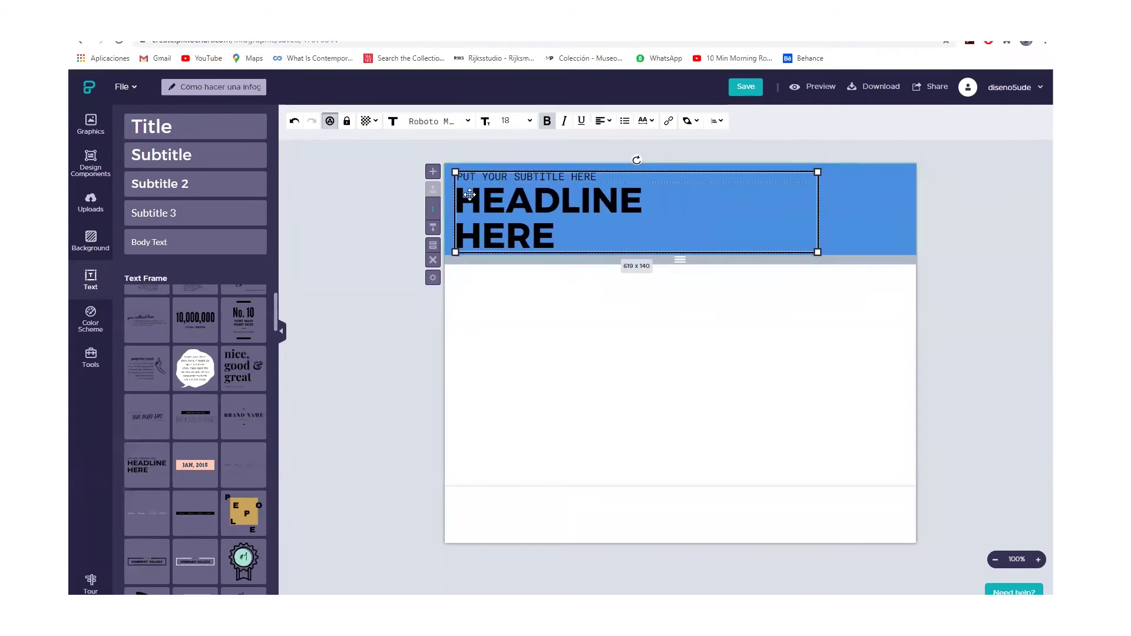
Replace the "HEADLINE HERE" text with the copied title "¿Cómo hacer una infografía?"
{"action": "left_click", "coordinate": [536, 202]}
{"action": "left_click", "coordinate": [536, 203]}
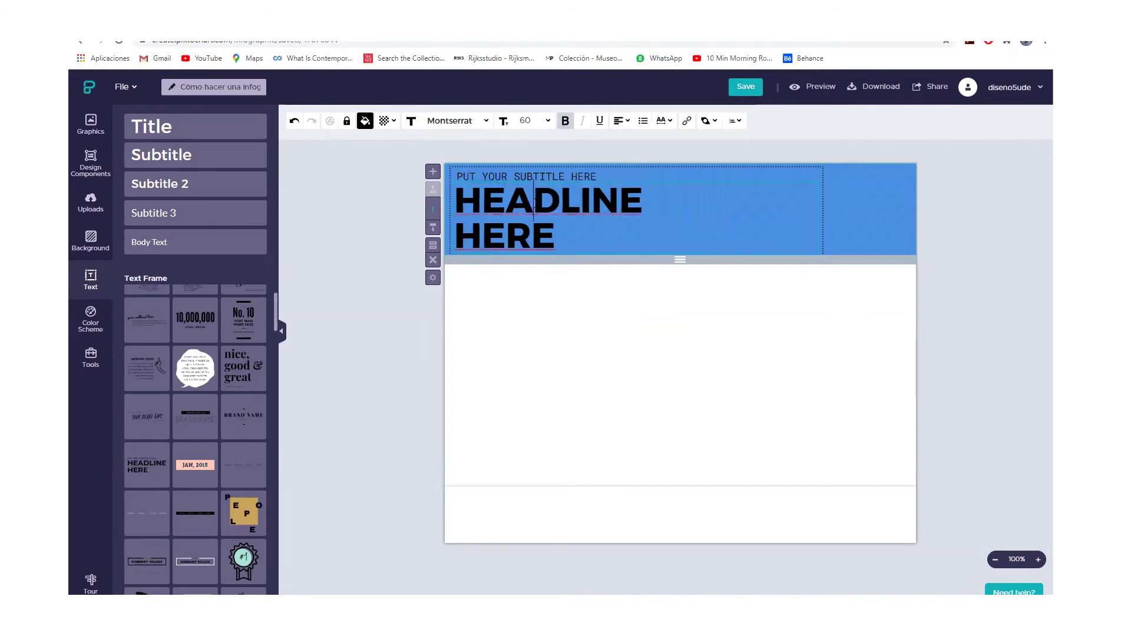
{"action": "double_click", "coordinate": [535, 203]}
{"action": "left_click", "coordinate": [535, 203]}
{"action": "left_click_drag", "start_coordinate": [556, 242], "coordinate": [464, 210]}
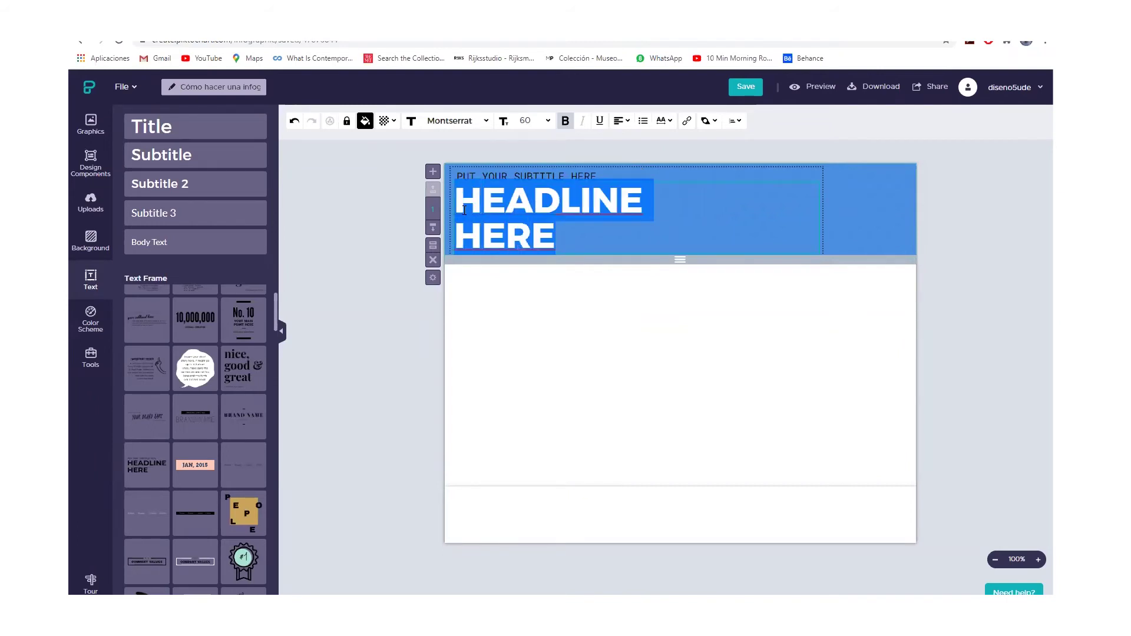
{"action": "left_click", "coordinate": [464, 211]}
{"action": "left_click_drag", "start_coordinate": [466, 211], "coordinate": [548, 230]}
{"action": "right_click", "coordinate": [543, 230]}
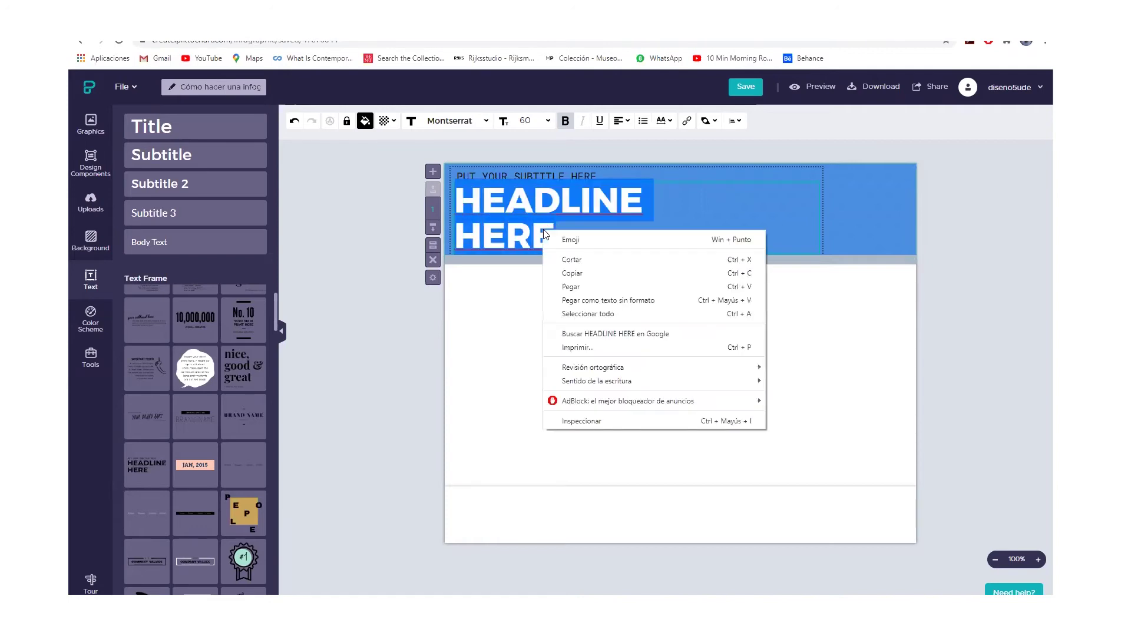
{"action": "left_click", "coordinate": [576, 284]}
{"action": "left_click", "coordinate": [603, 328]}
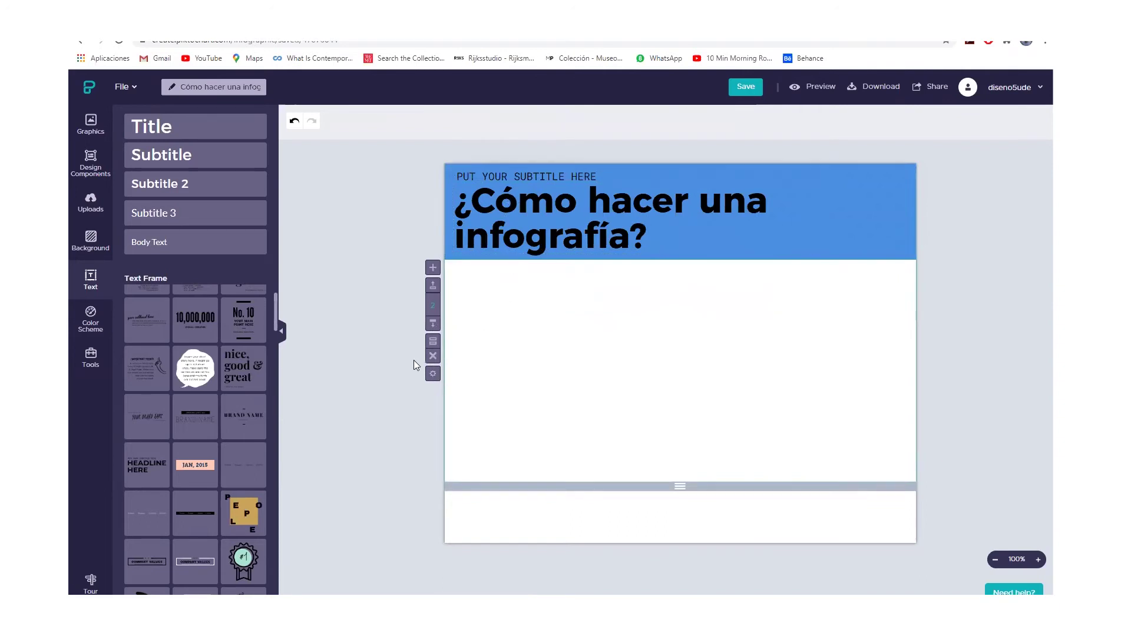
Copy the subtitle "Pasos para crear tu propia infografía" from the Word document and return to the Piktochart editor
{"action": "key", "text": "alt+Tab"}
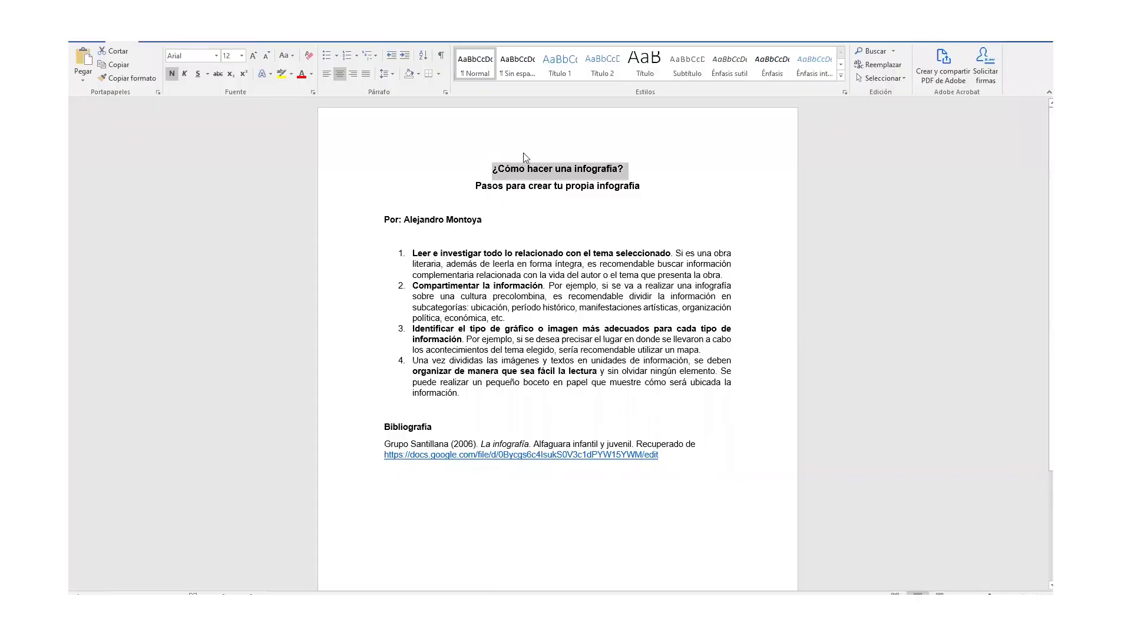
{"action": "key", "text": "alt+Tab"}
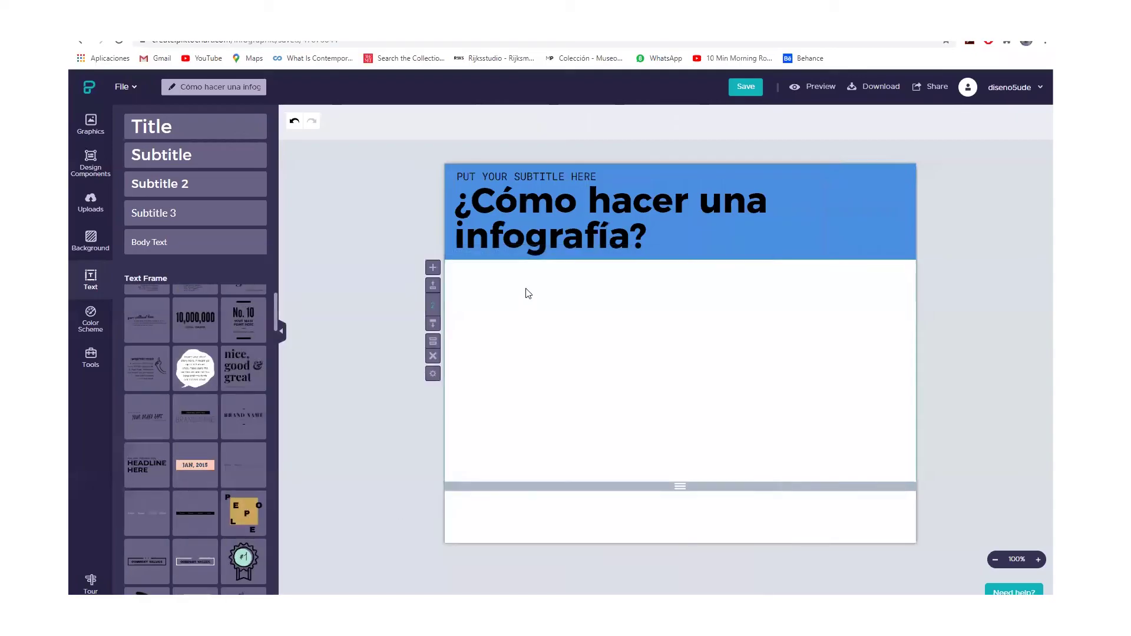
{"action": "left_click", "coordinate": [612, 235]}
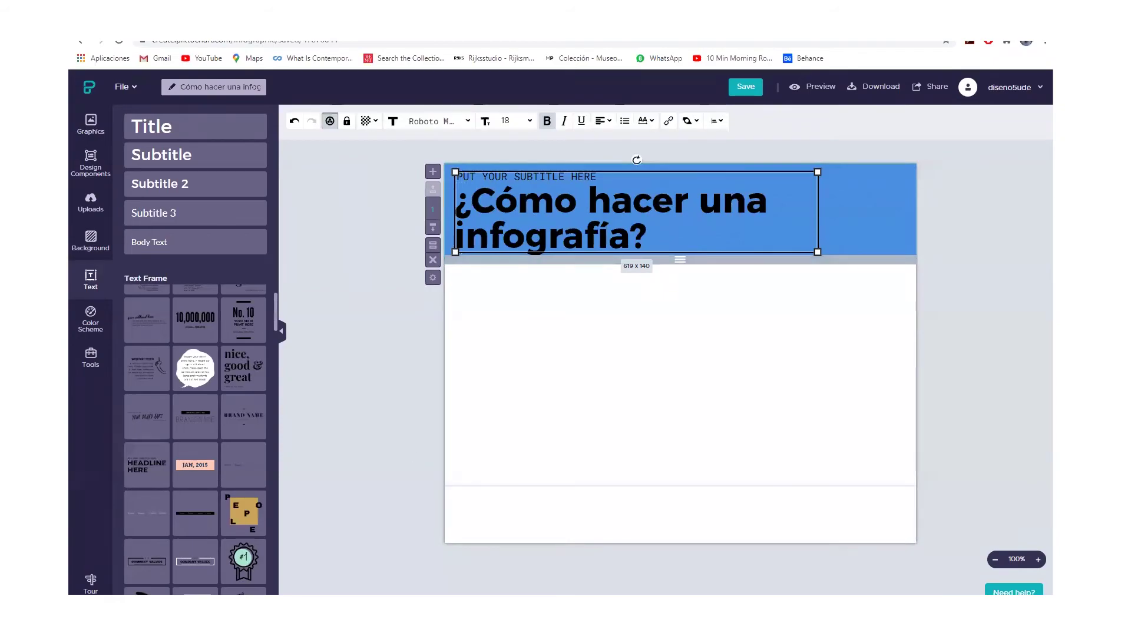
{"action": "key", "text": "alt+Tab"}
{"action": "left_click_drag", "start_coordinate": [478, 187], "coordinate": [643, 189]}
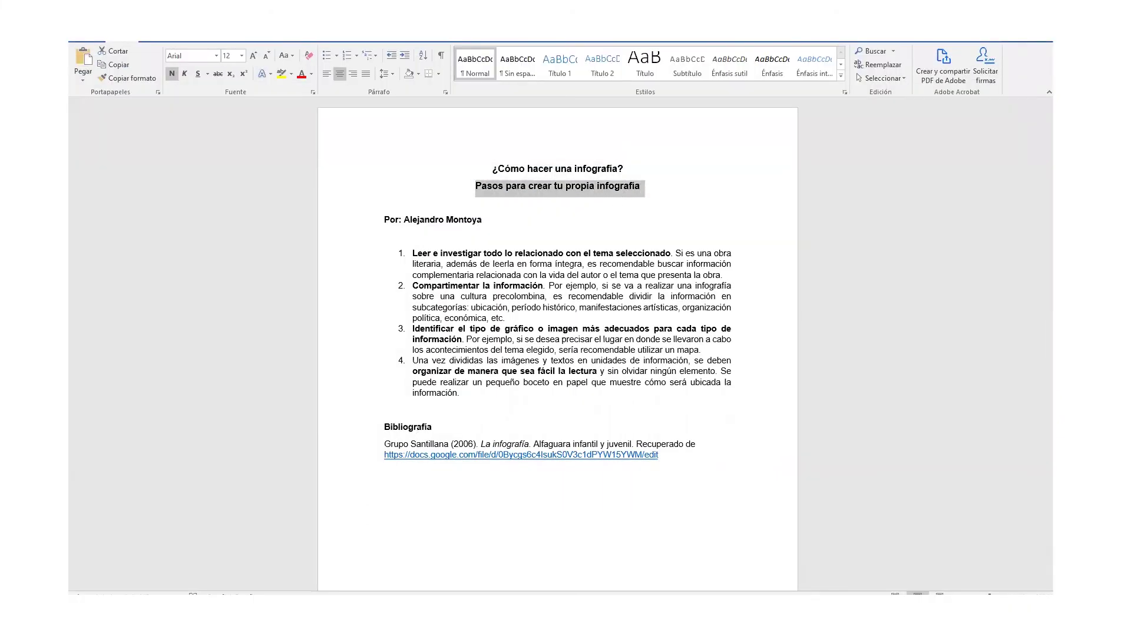
{"action": "right_click", "coordinate": [515, 183]}
{"action": "left_click", "coordinate": [544, 206]}
{"action": "left_click", "coordinate": [289, 583]}
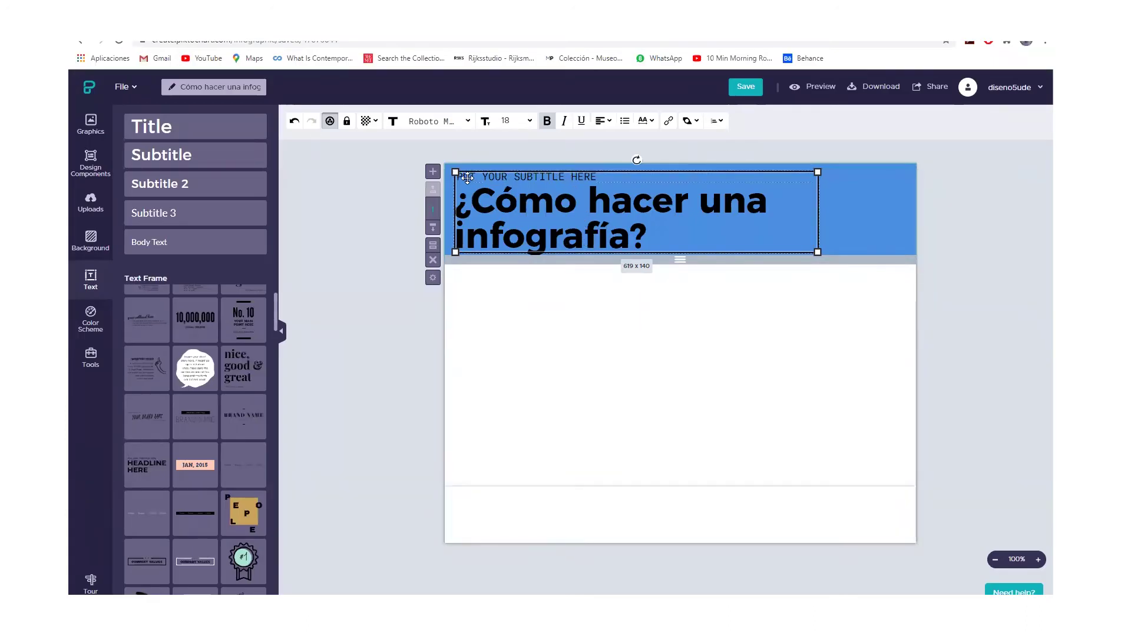
Replace the "PUT YOUR SUBTITLE HERE" text with the copied "Pasos para crear tu propia infografía"
{"action": "left_click", "coordinate": [560, 177]}
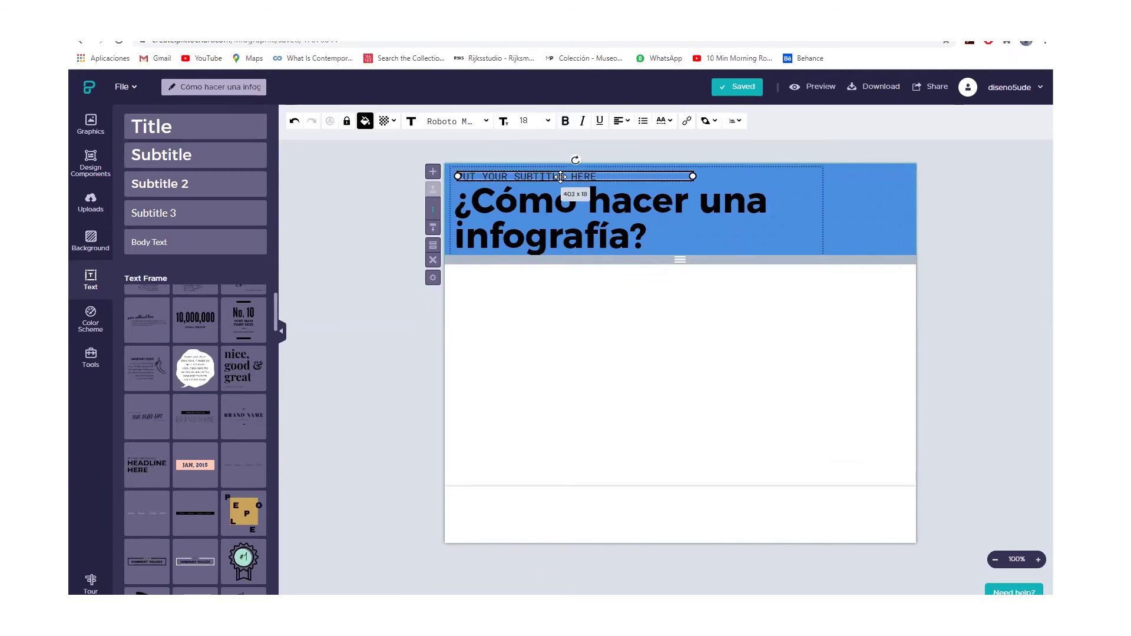
{"action": "triple_click", "coordinate": [556, 177]}
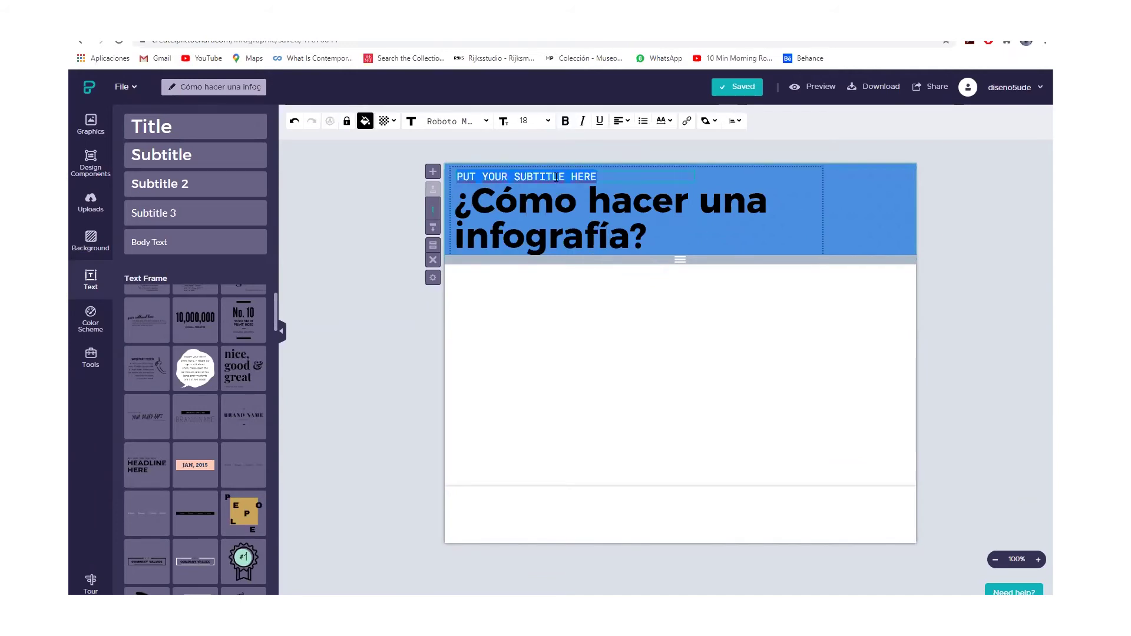
{"action": "left_click", "coordinate": [557, 311]}
{"action": "left_click", "coordinate": [542, 178]}
{"action": "left_click", "coordinate": [542, 178]}
{"action": "triple_click", "coordinate": [541, 179]}
{"action": "left_click", "coordinate": [568, 233]}
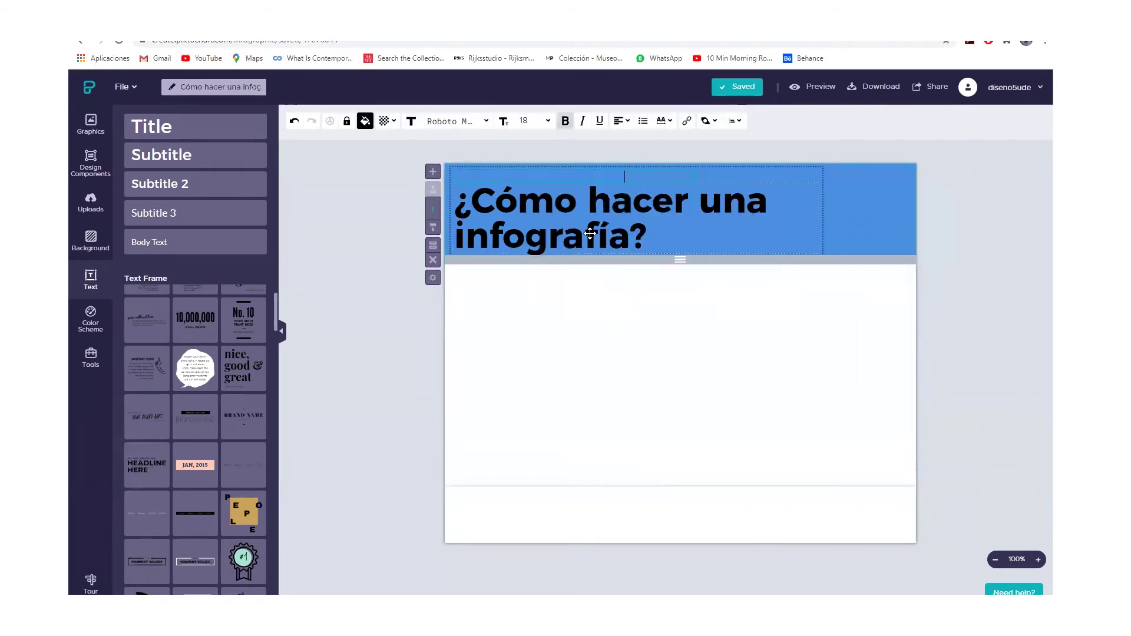
{"action": "left_click", "coordinate": [617, 406]}
{"action": "left_click", "coordinate": [568, 190]}
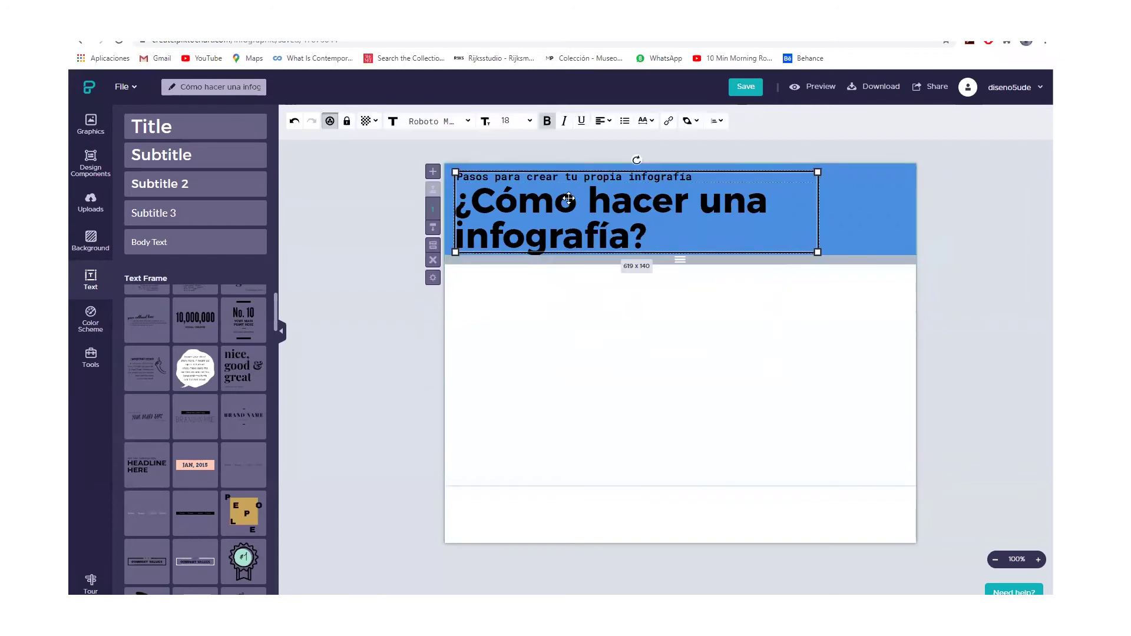
{"action": "left_click", "coordinate": [694, 125]}
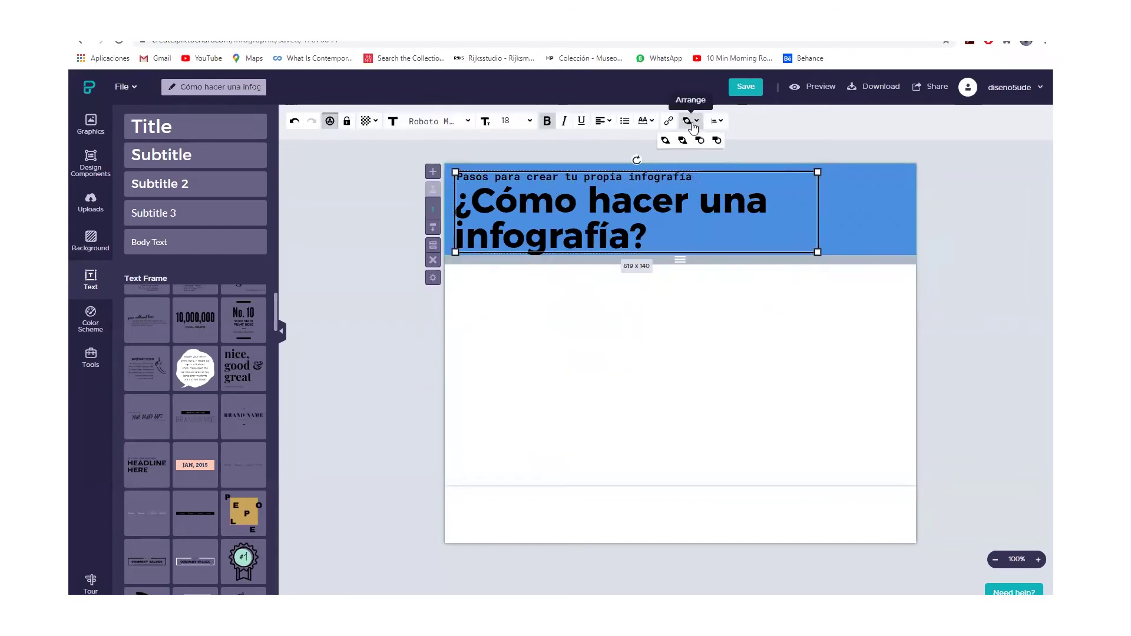
{"action": "left_click", "coordinate": [583, 152]}
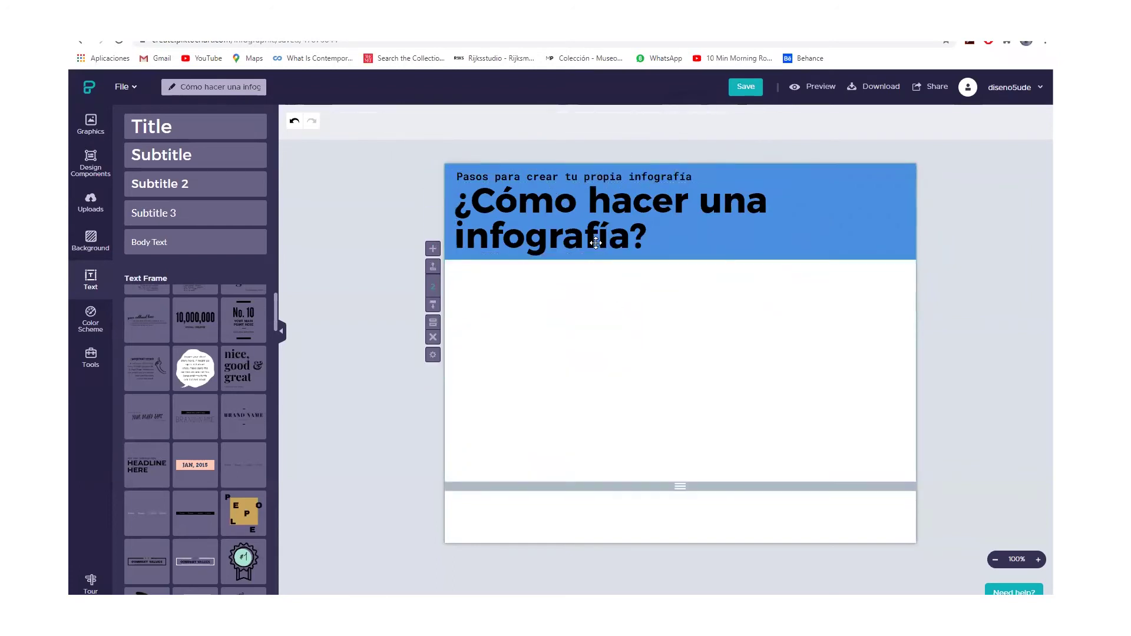
{"action": "left_click", "coordinate": [581, 202]}
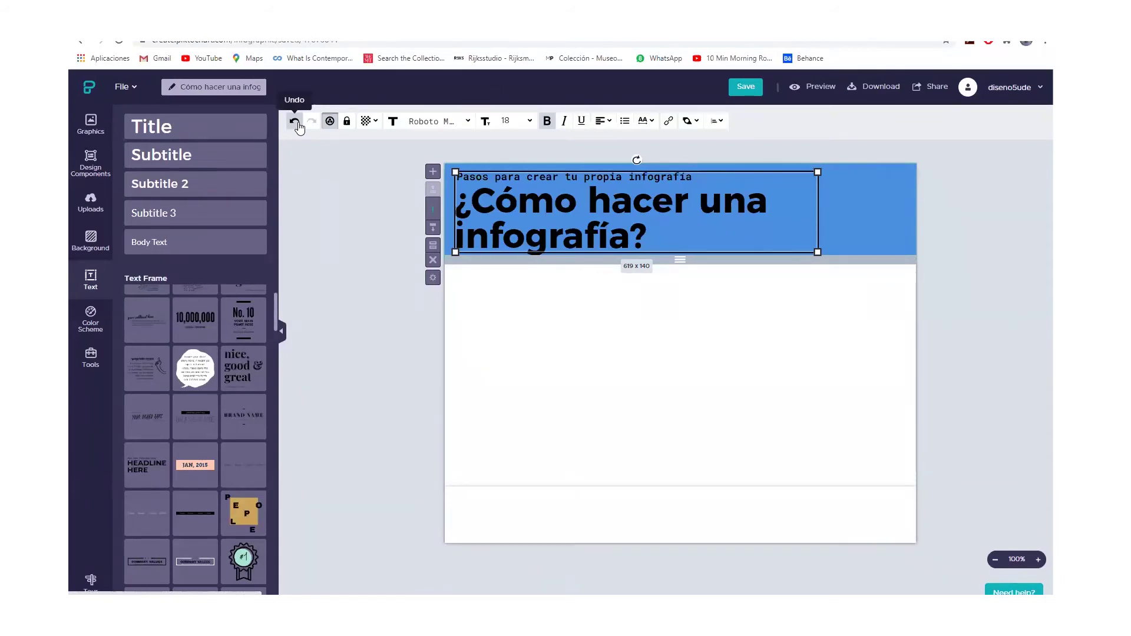
Undo and redo the subtitle text replacement several times, ending with the change redone
{"action": "left_click", "coordinate": [295, 122]}
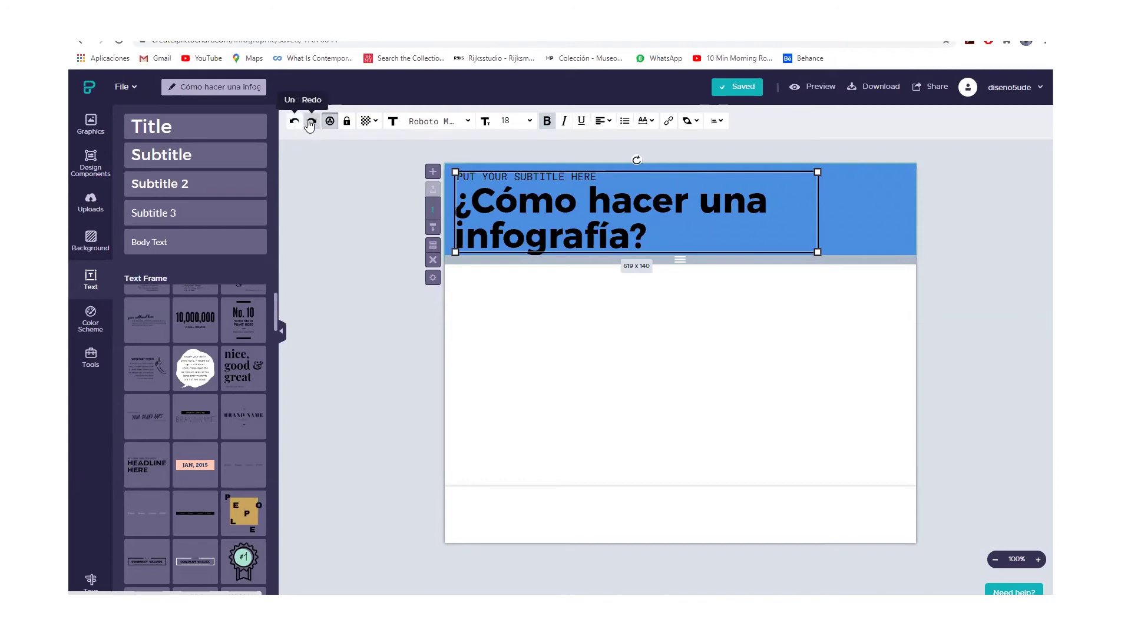
{"action": "left_click", "coordinate": [311, 122]}
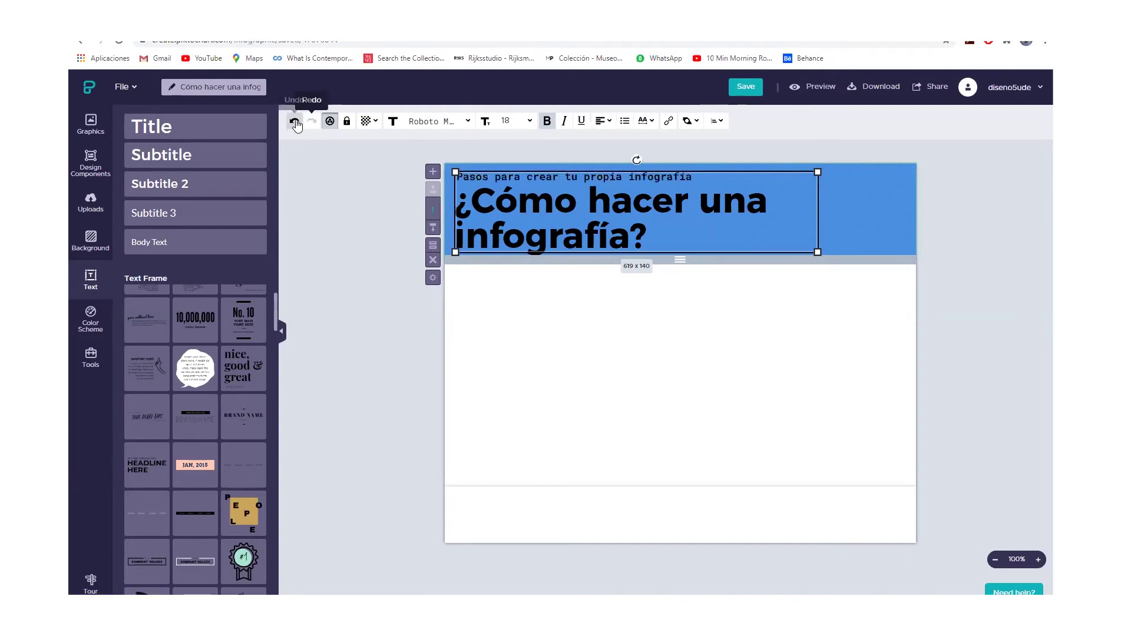
{"action": "left_click", "coordinate": [295, 122]}
{"action": "left_click", "coordinate": [312, 122]}
{"action": "left_click", "coordinate": [295, 122]}
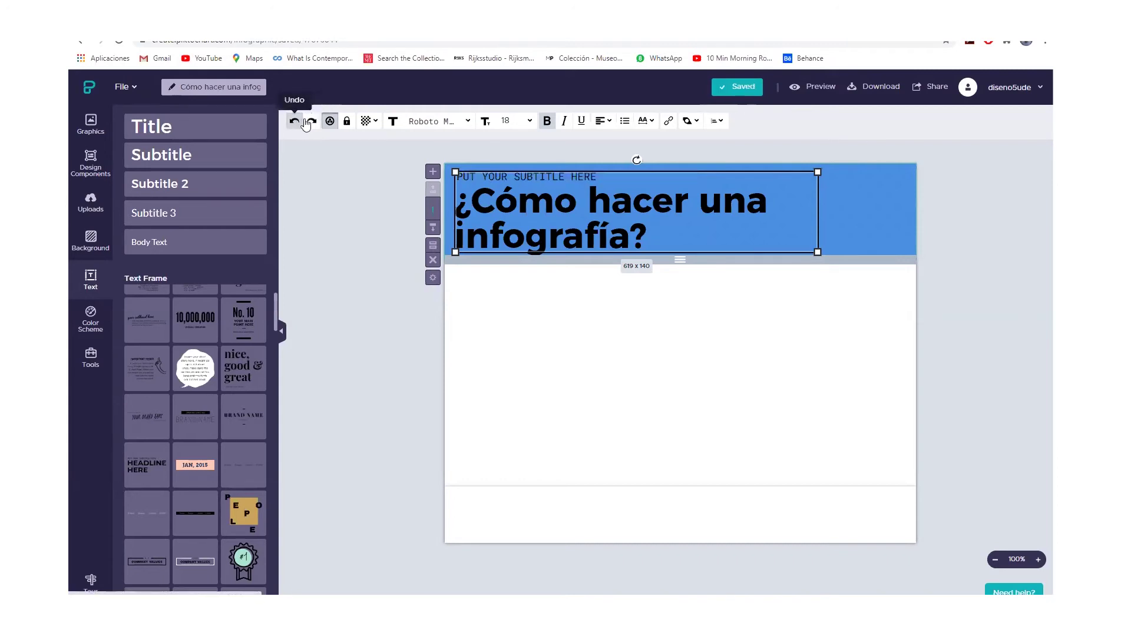
{"action": "left_click", "coordinate": [312, 122]}
{"action": "left_click", "coordinate": [294, 122]}
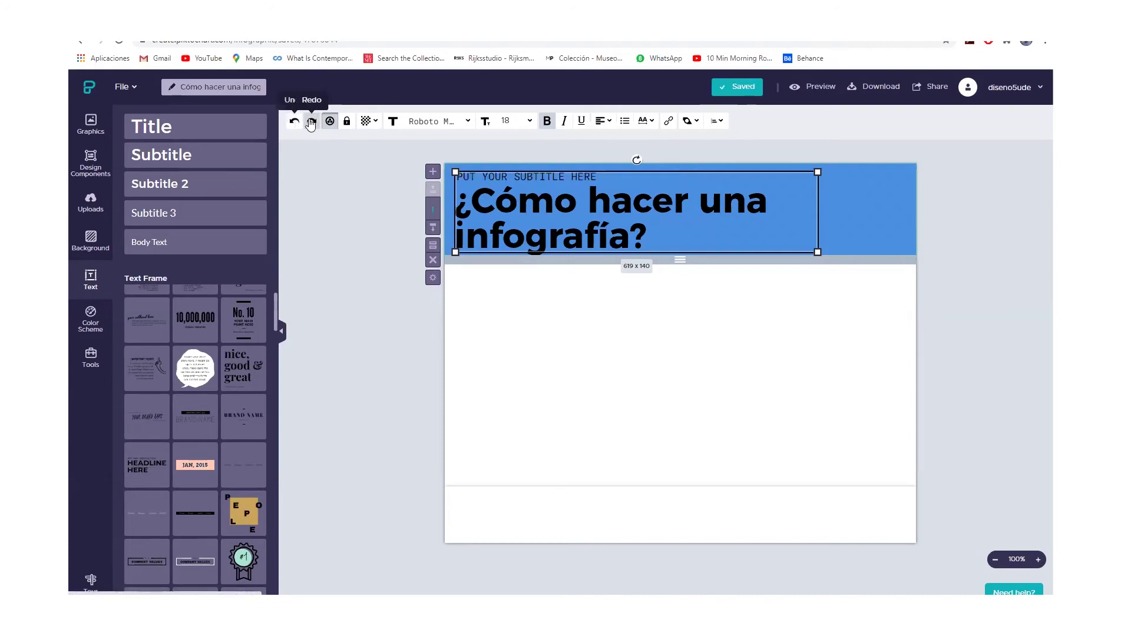
{"action": "left_click", "coordinate": [310, 122]}
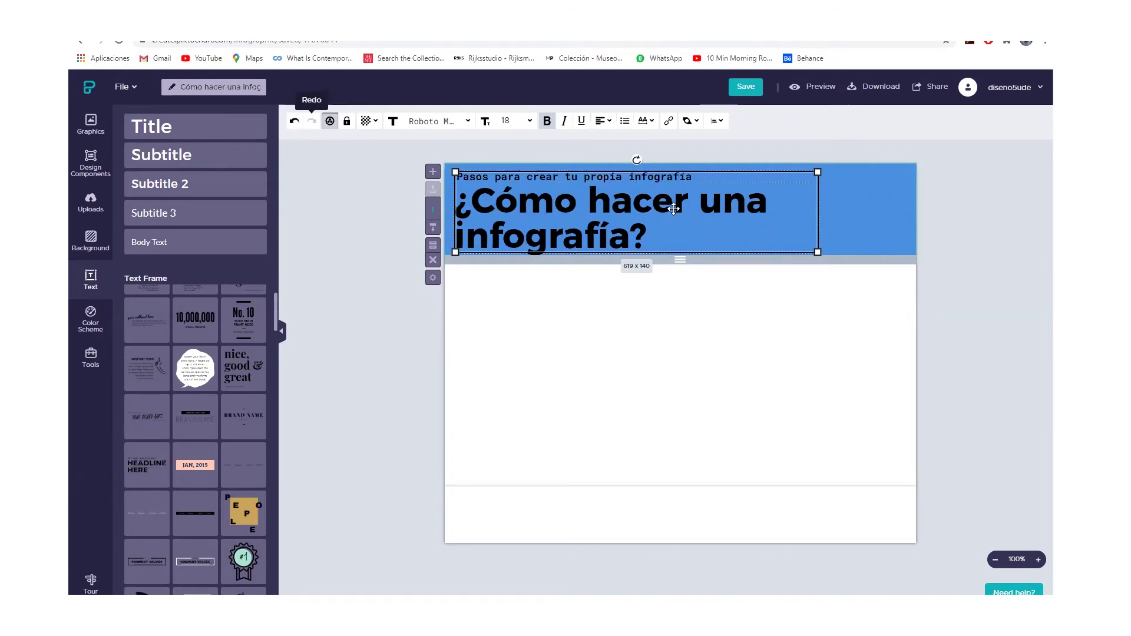
Move the title frame slightly further left in the header block and ungroup its title and subtitle
{"action": "left_click_drag", "start_coordinate": [691, 209], "coordinate": [669, 209]}
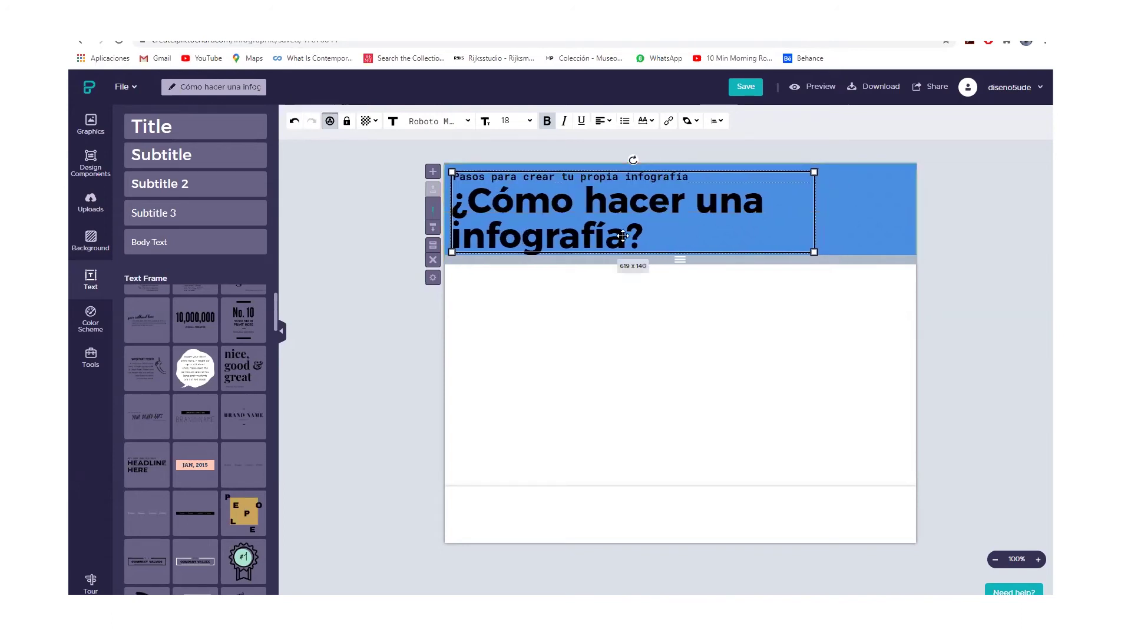
{"action": "right_click", "coordinate": [568, 181]}
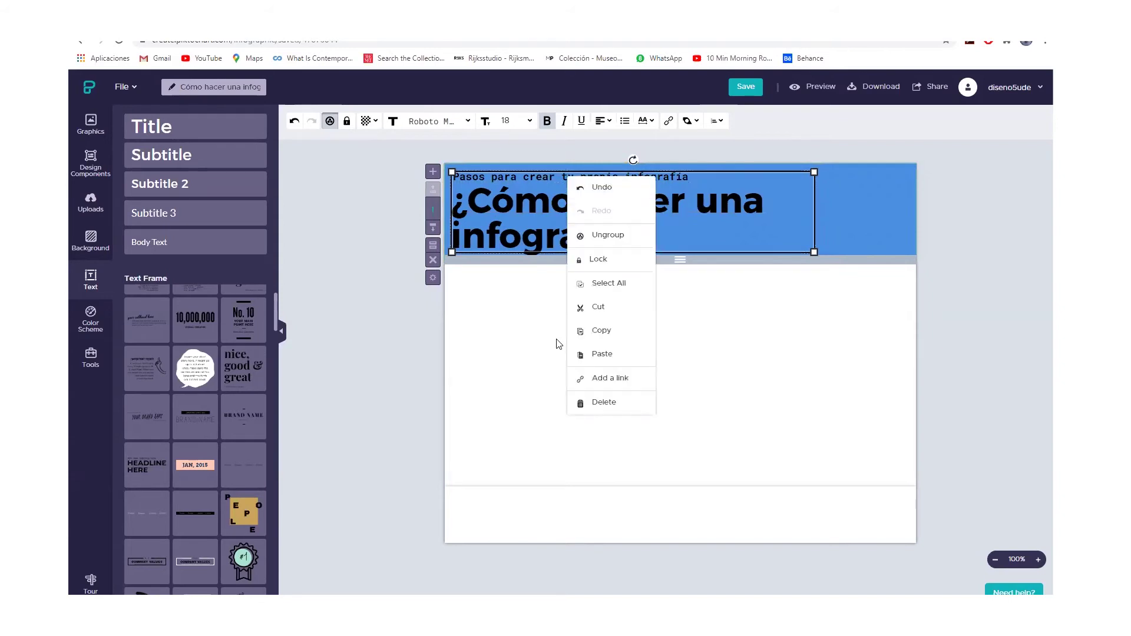
{"action": "left_click", "coordinate": [560, 343]}
{"action": "left_click", "coordinate": [465, 239]}
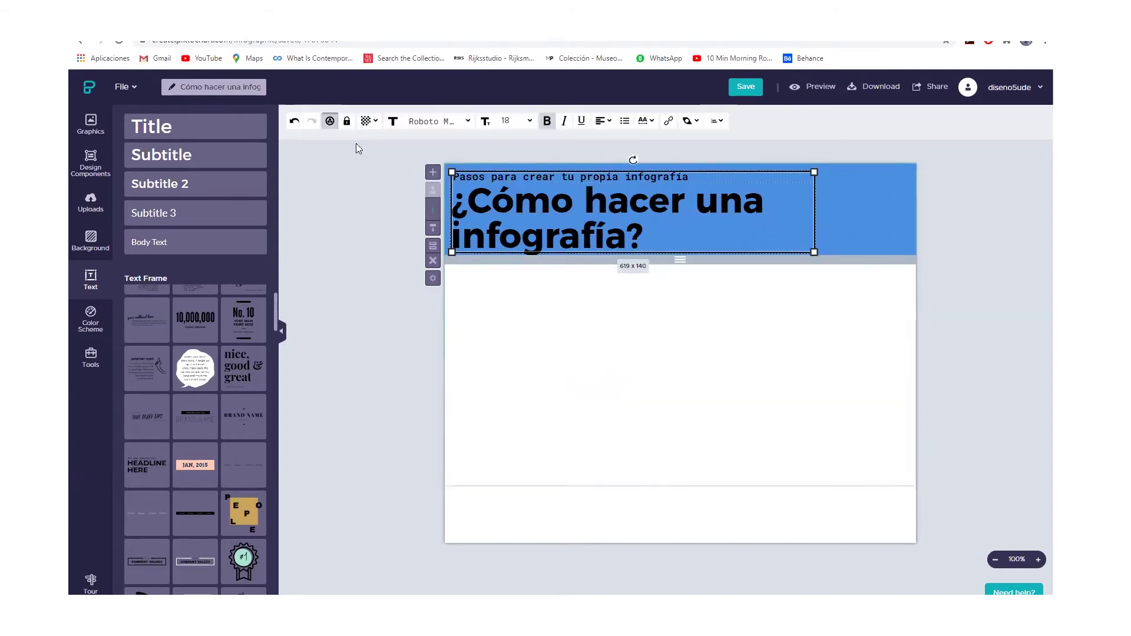
{"action": "left_click", "coordinate": [328, 122]}
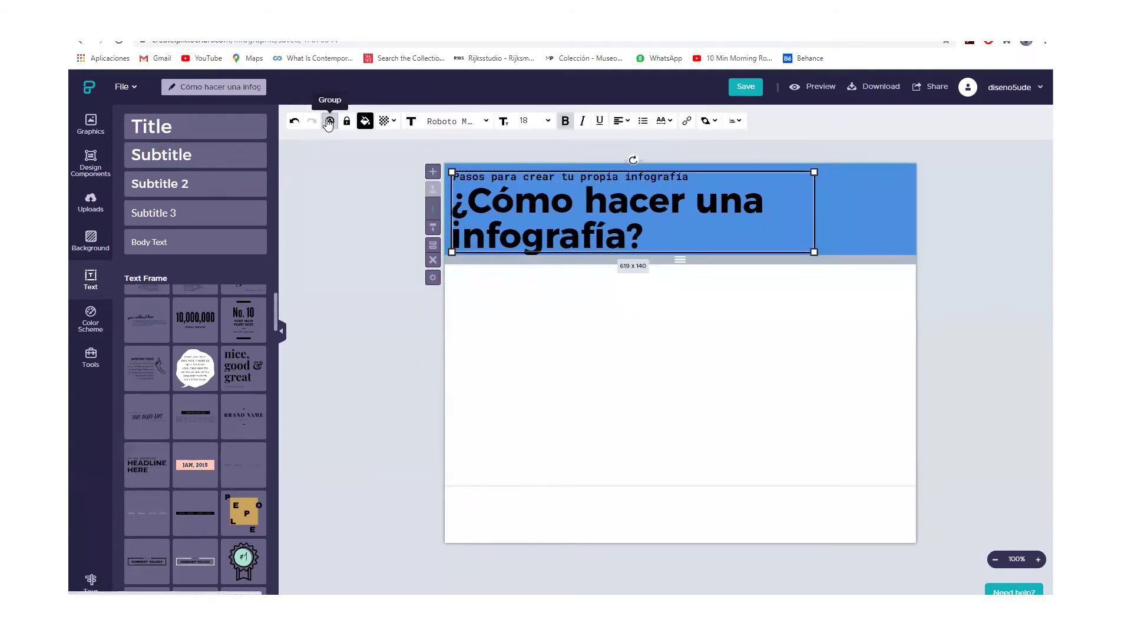
{"action": "left_click", "coordinate": [579, 324]}
Try moving the title and the subtitle independently within the header block, undoing each move
{"action": "left_click", "coordinate": [578, 206]}
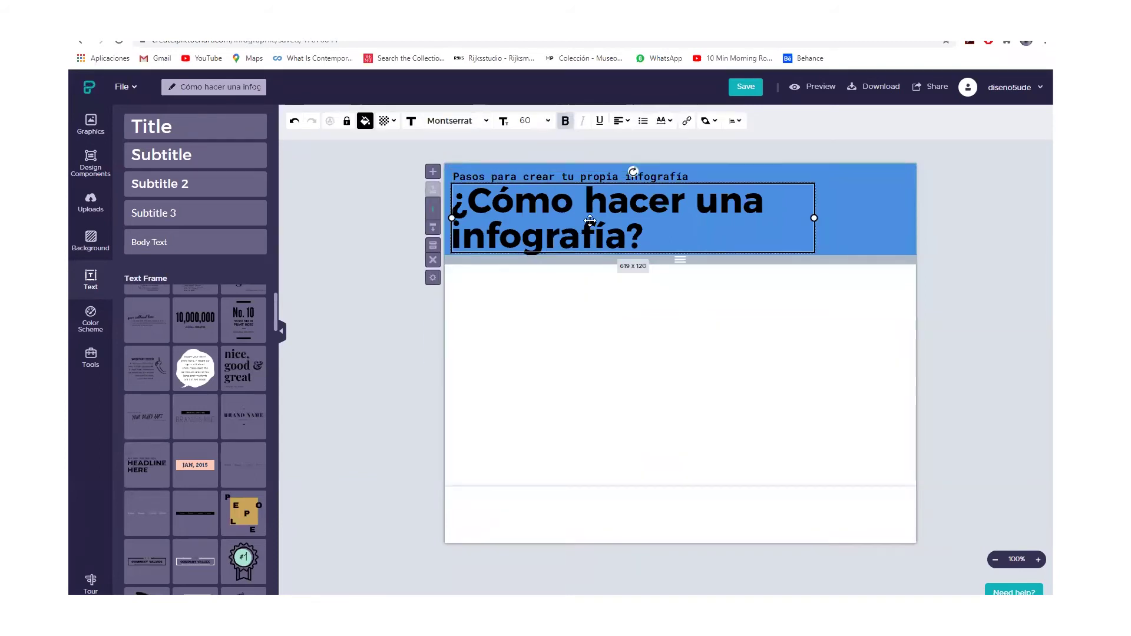
{"action": "left_click_drag", "start_coordinate": [577, 206], "coordinate": [640, 220]}
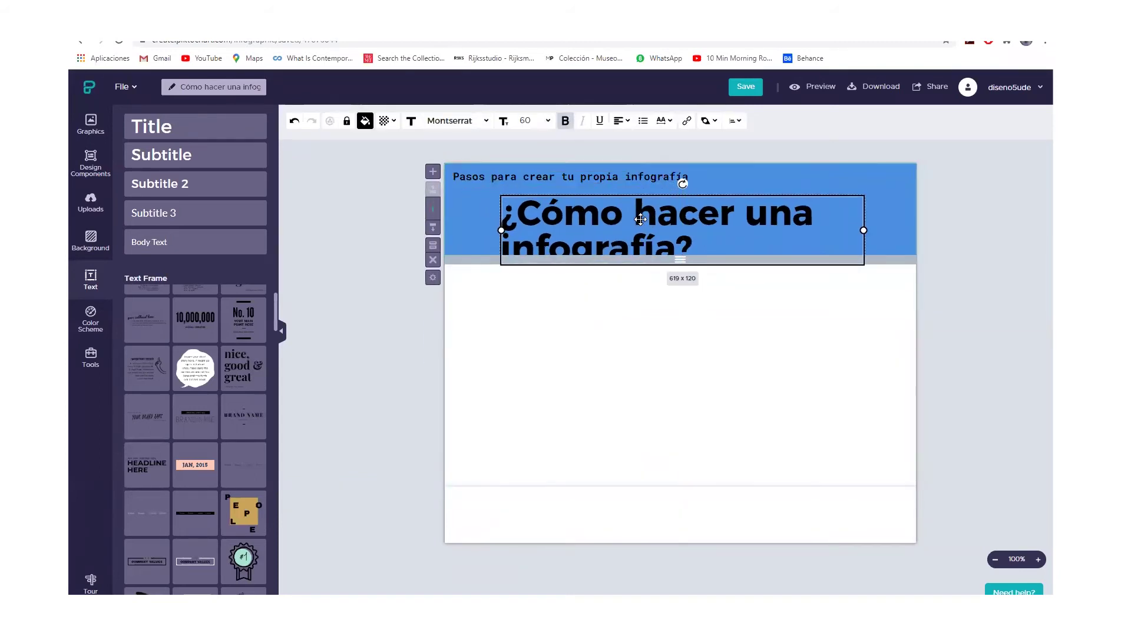
{"action": "left_click", "coordinate": [294, 121]}
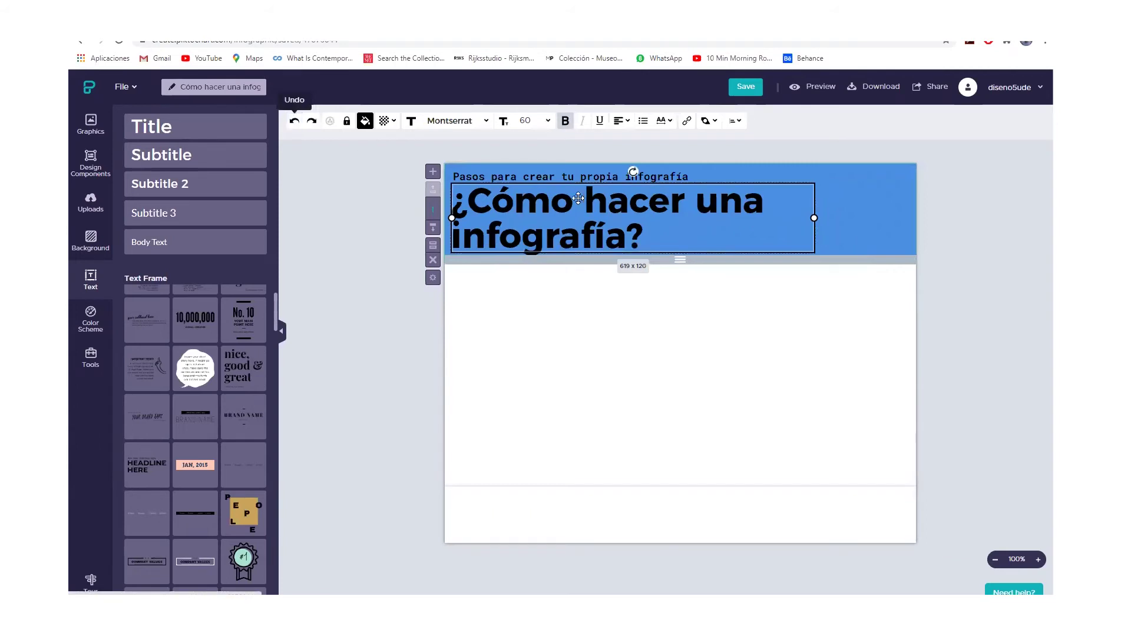
{"action": "left_click_drag", "start_coordinate": [578, 176], "coordinate": [684, 171]}
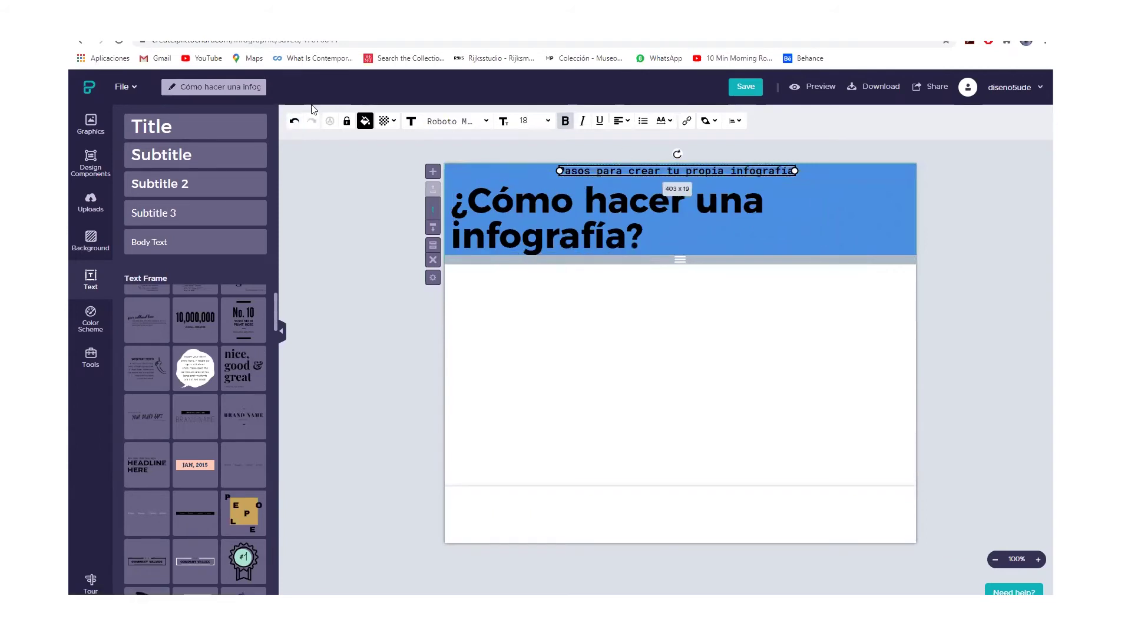
{"action": "left_click", "coordinate": [294, 121]}
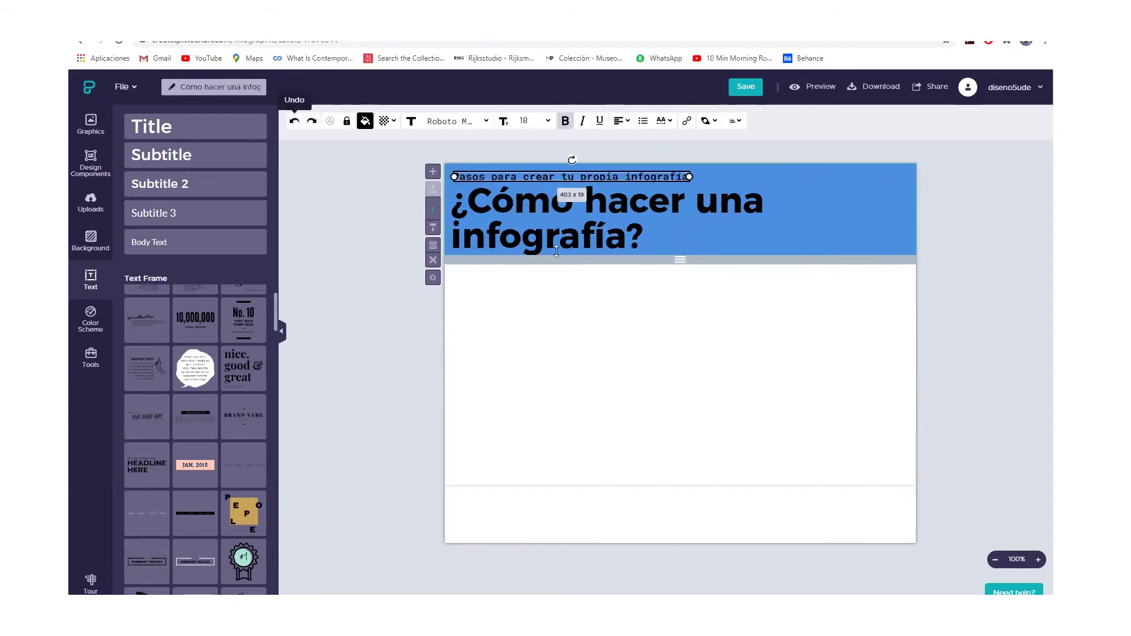
{"action": "left_click", "coordinate": [551, 229]}
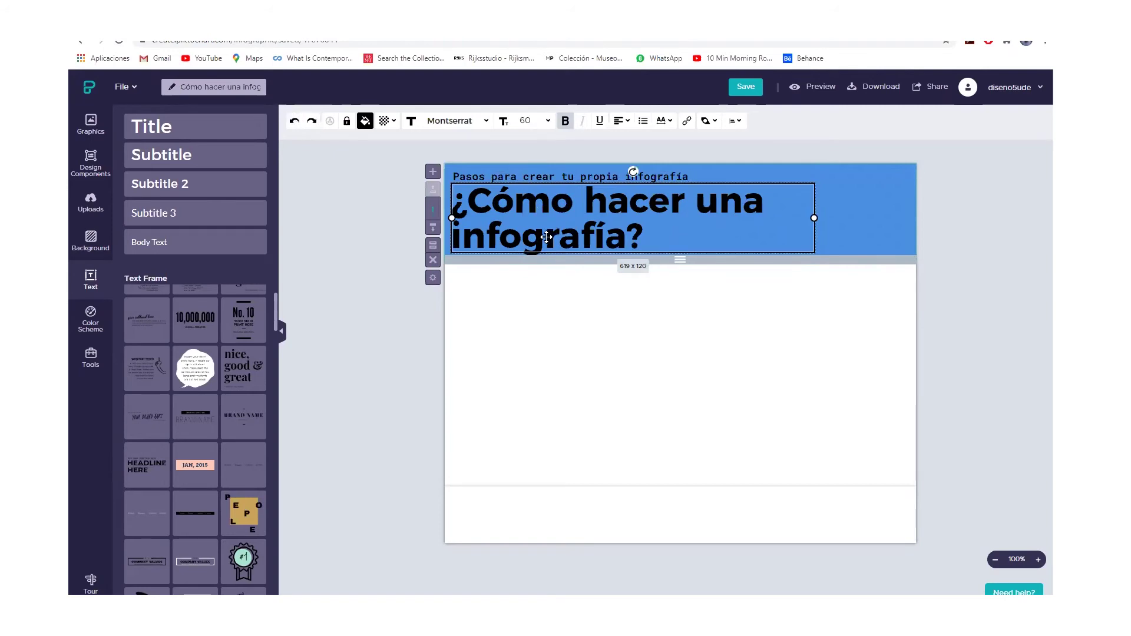
{"action": "left_click", "coordinate": [546, 237]}
{"action": "double_click", "coordinate": [550, 201]}
{"action": "left_click", "coordinate": [523, 313]}
{"action": "left_click", "coordinate": [552, 244]}
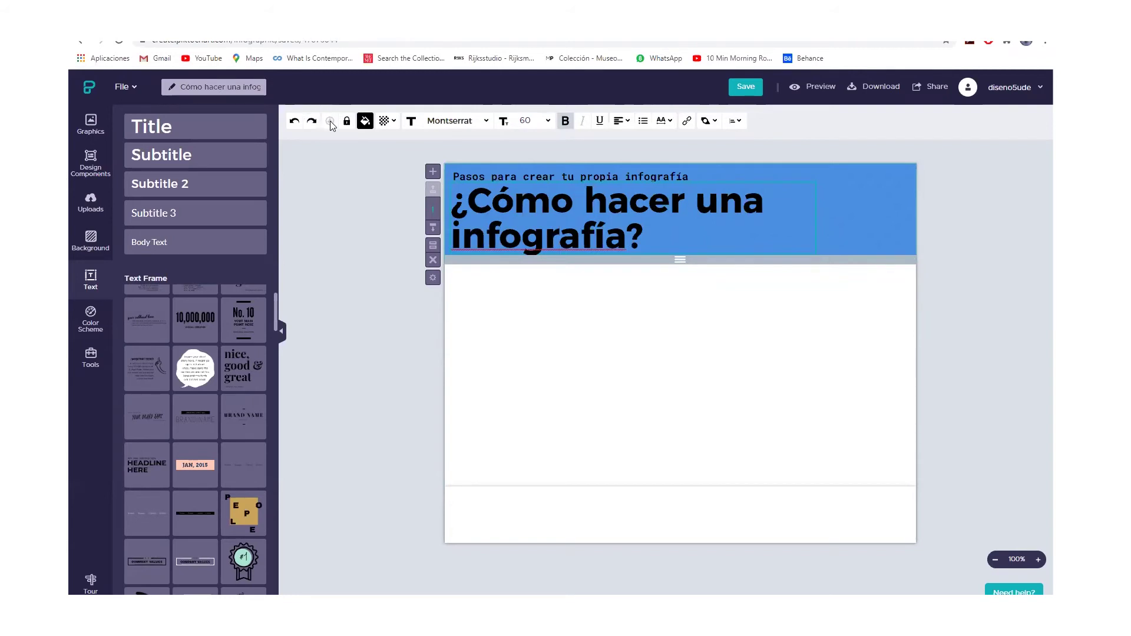
{"action": "left_click", "coordinate": [576, 178]}
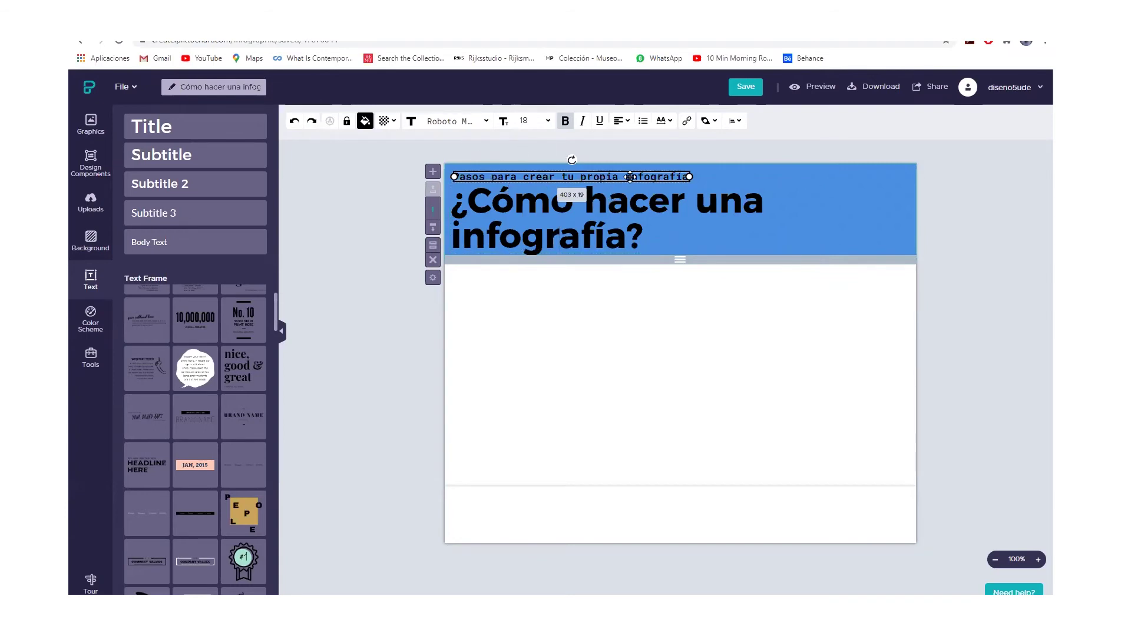
Group the header's "¿Cómo hacer una infografía?" title with its "Pasos para crear tu propia infografía" subtitle
{"action": "left_click_drag", "start_coordinate": [870, 251], "coordinate": [450, 157]}
{"action": "left_click_drag", "start_coordinate": [860, 246], "coordinate": [464, 144]}
{"action": "left_click", "coordinate": [870, 200]}
{"action": "left_click", "coordinate": [645, 216]}
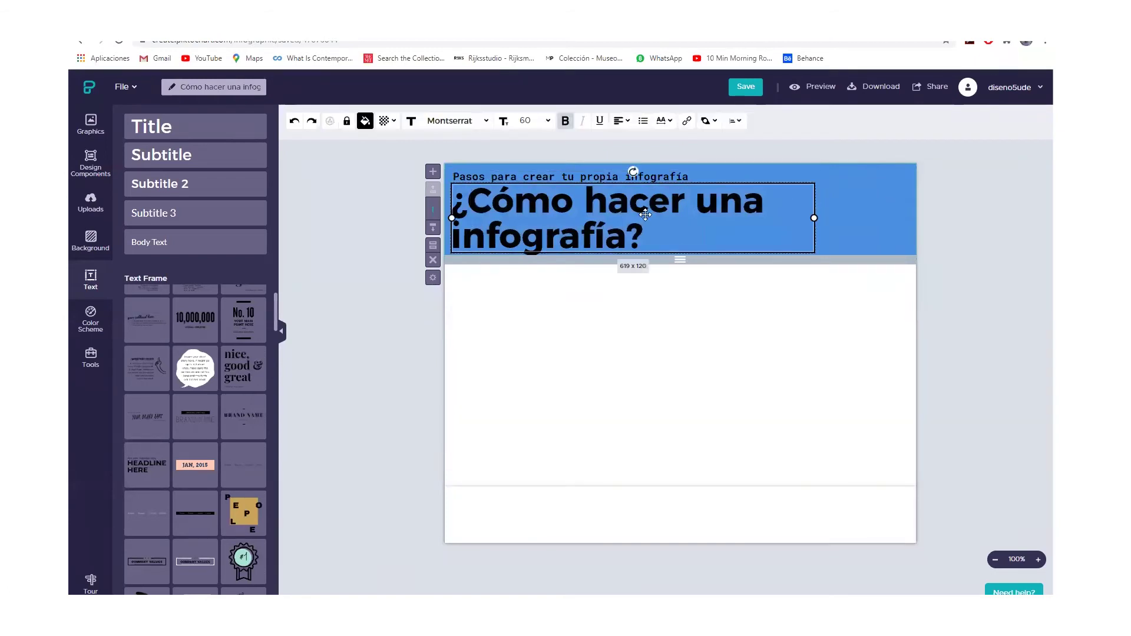
{"action": "left_click", "coordinate": [589, 178], "text": "shift"}
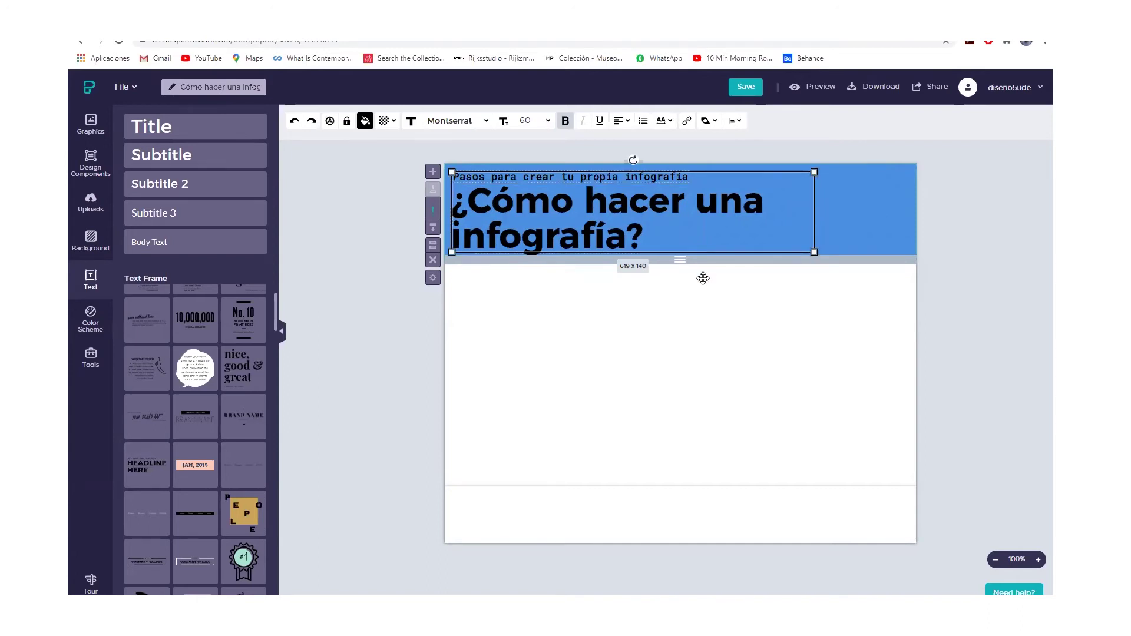
{"action": "left_click", "coordinate": [331, 122]}
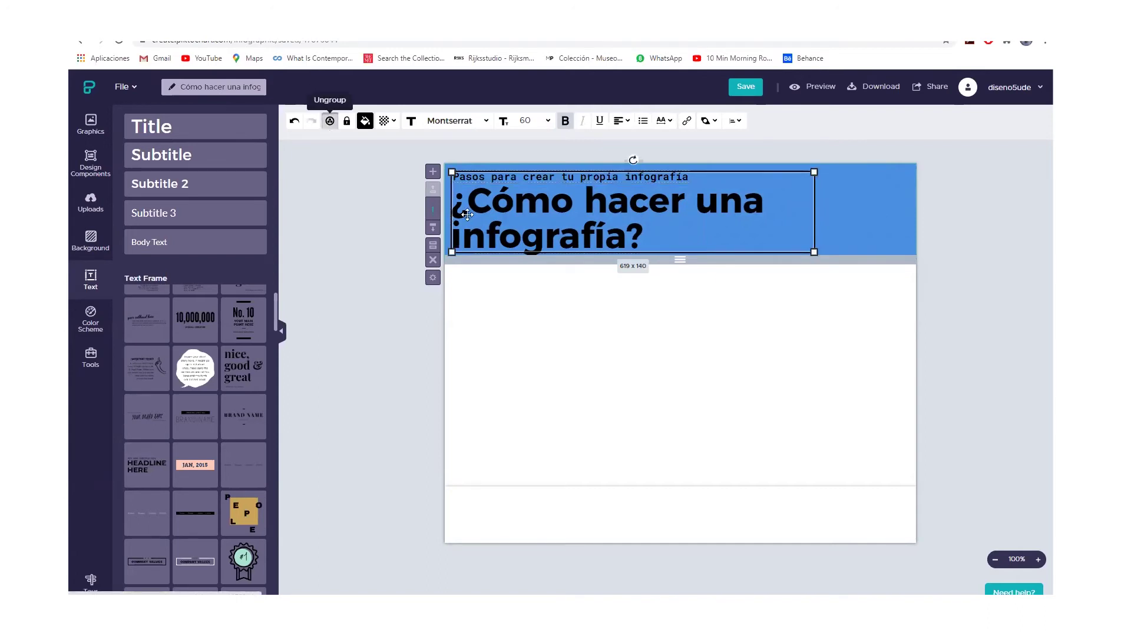
{"action": "left_click", "coordinate": [639, 360]}
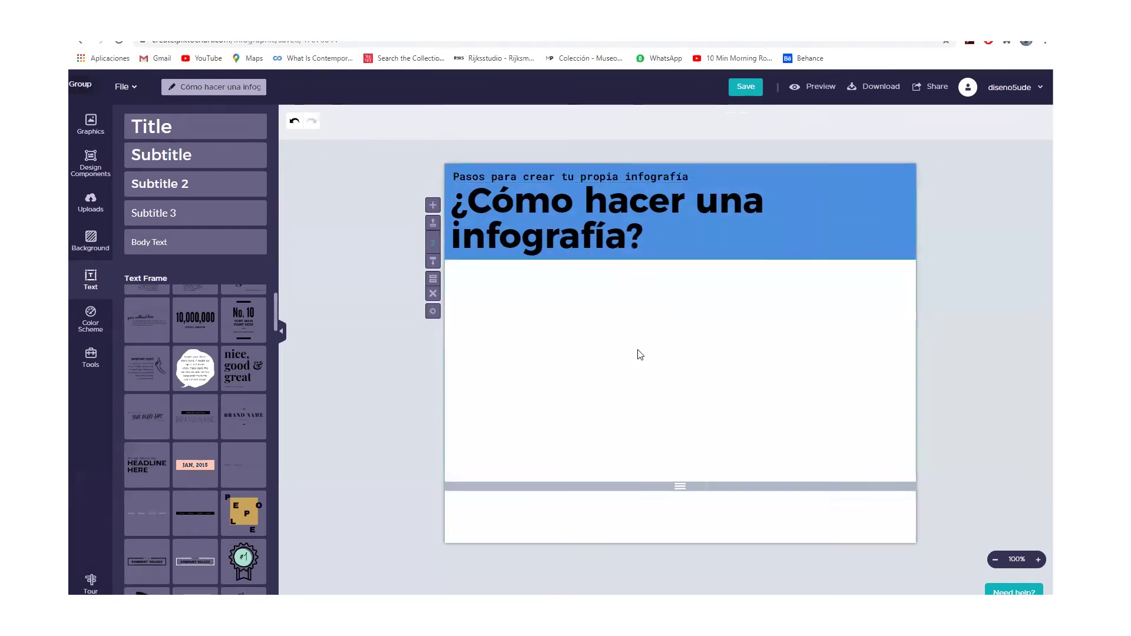
{"action": "left_click", "coordinate": [604, 219]}
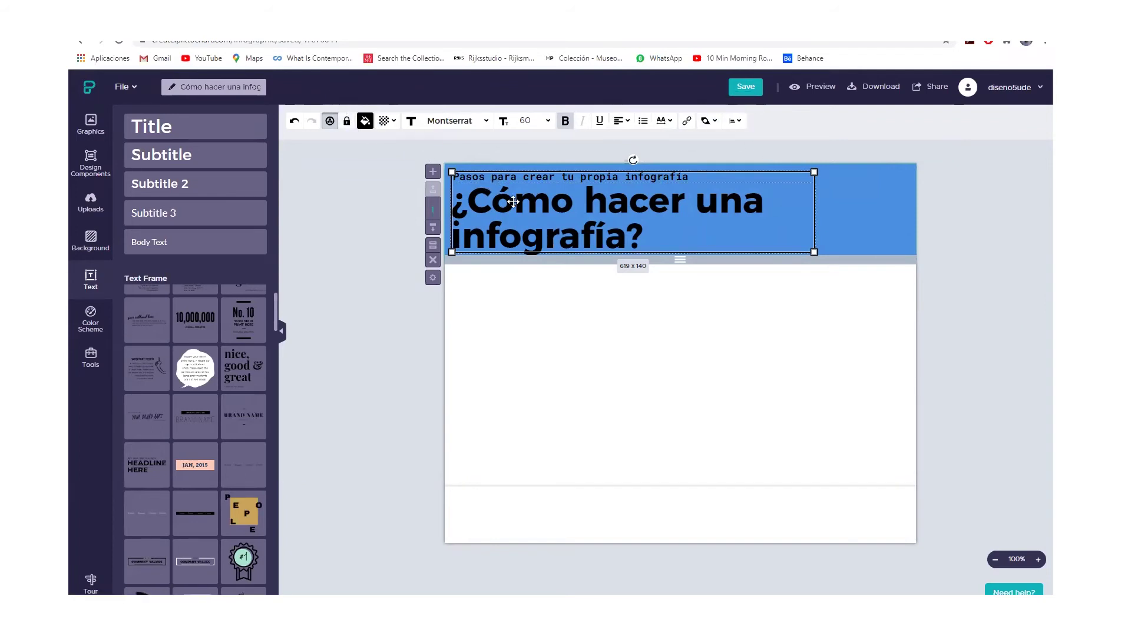
Lock the grouped title and subtitle in the header block and save the infographic
{"action": "left_click", "coordinate": [348, 126]}
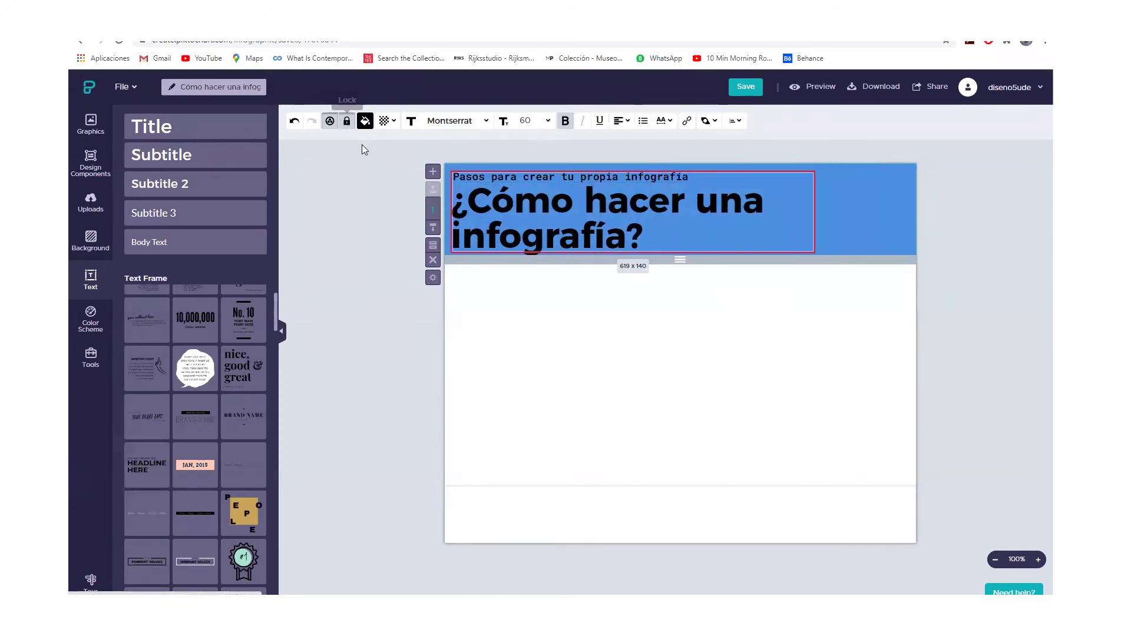
{"action": "left_click", "coordinate": [514, 292]}
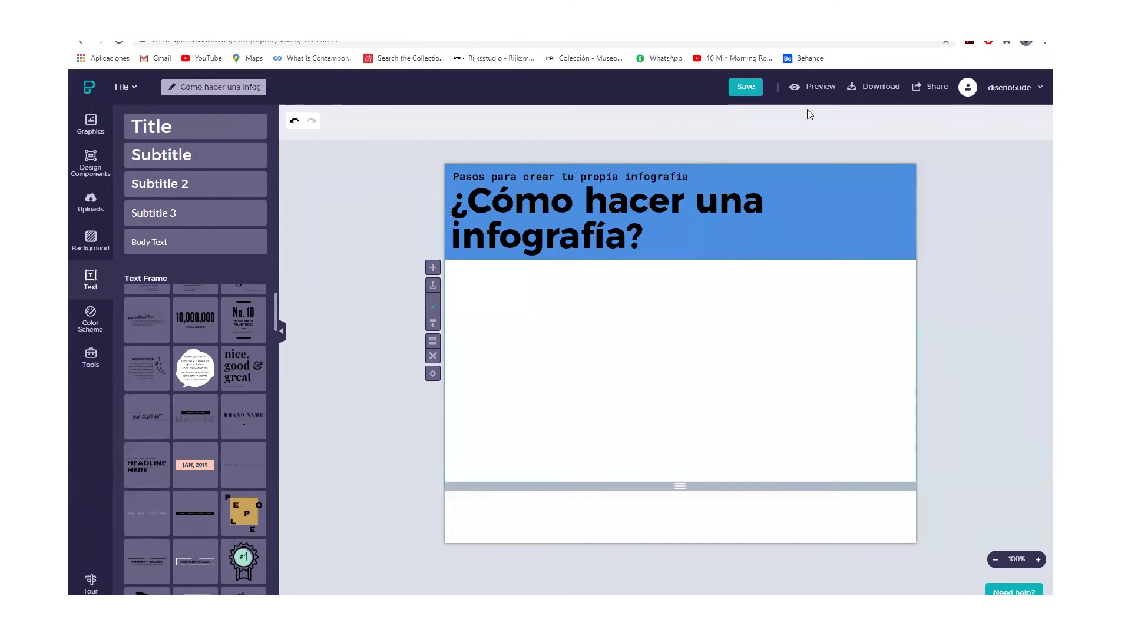
{"action": "left_click", "coordinate": [617, 205]}
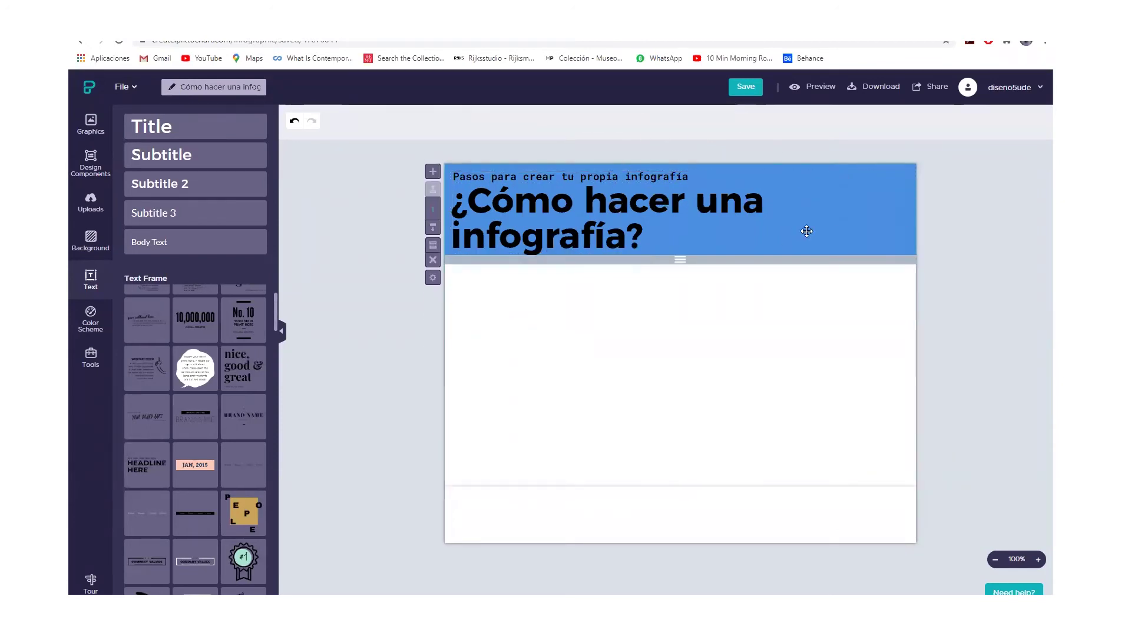
{"action": "left_click", "coordinate": [746, 225]}
{"action": "key", "text": "ctrl+s"}
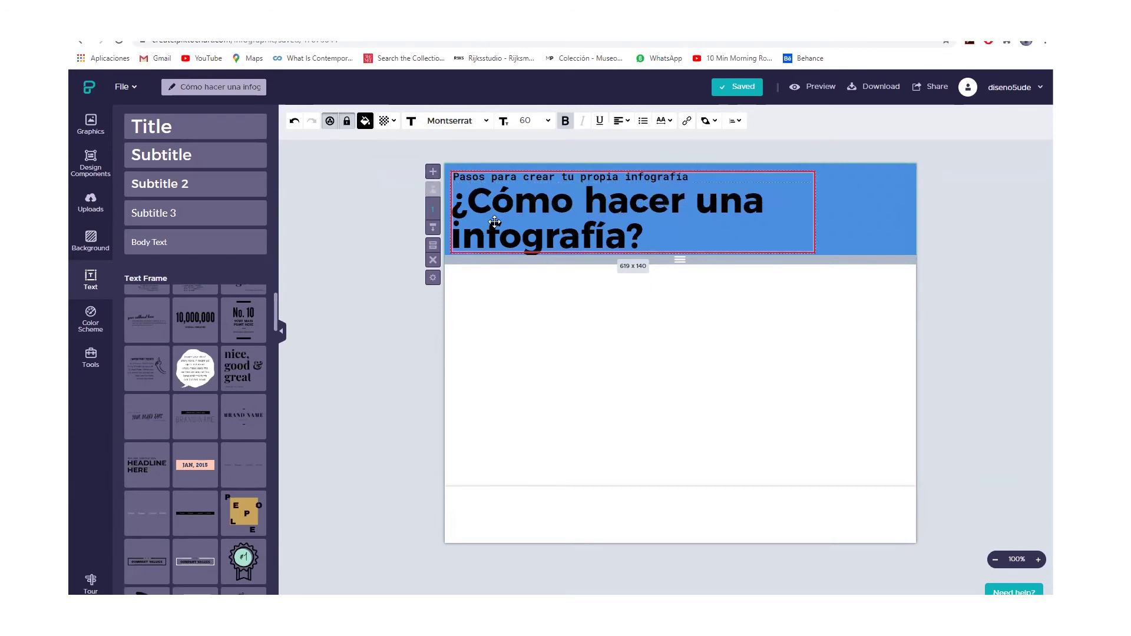
Try lowering the opacity of the locked title group, and unlock the group
{"action": "left_click", "coordinate": [386, 121]}
{"action": "left_click_drag", "start_coordinate": [532, 151], "coordinate": [446, 151]}
{"action": "left_click", "coordinate": [347, 121]}
{"action": "left_click", "coordinate": [601, 416]}
Try moving the unlocked title group further right in the header block, and undo the move
{"action": "left_click", "coordinate": [560, 212]}
{"action": "left_click_drag", "start_coordinate": [560, 212], "coordinate": [646, 216]}
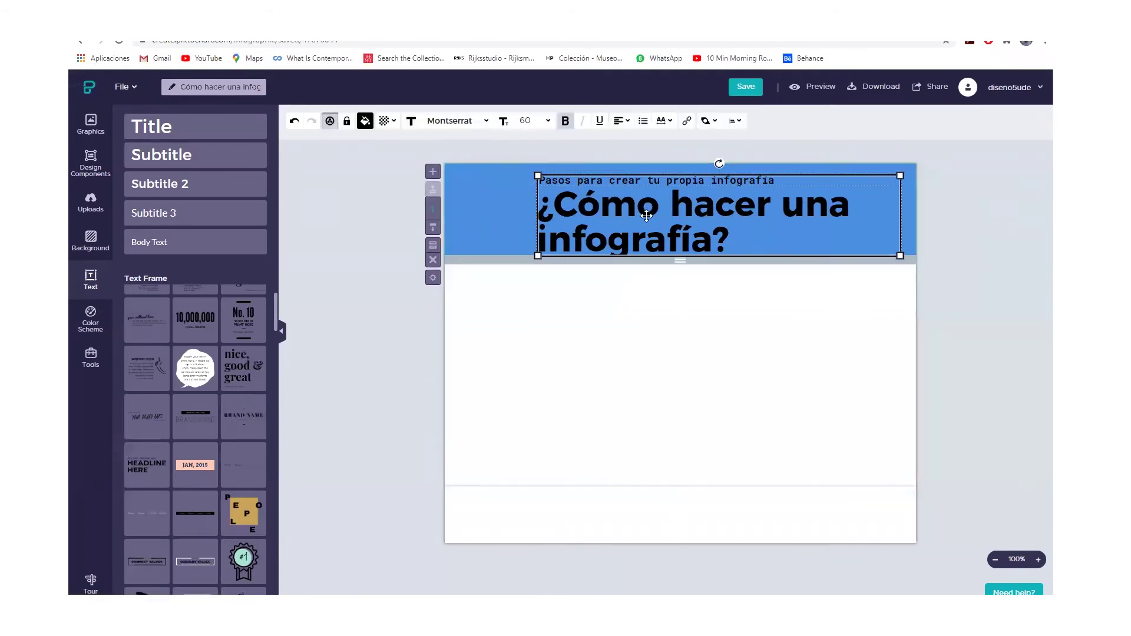
{"action": "left_click", "coordinate": [295, 121]}
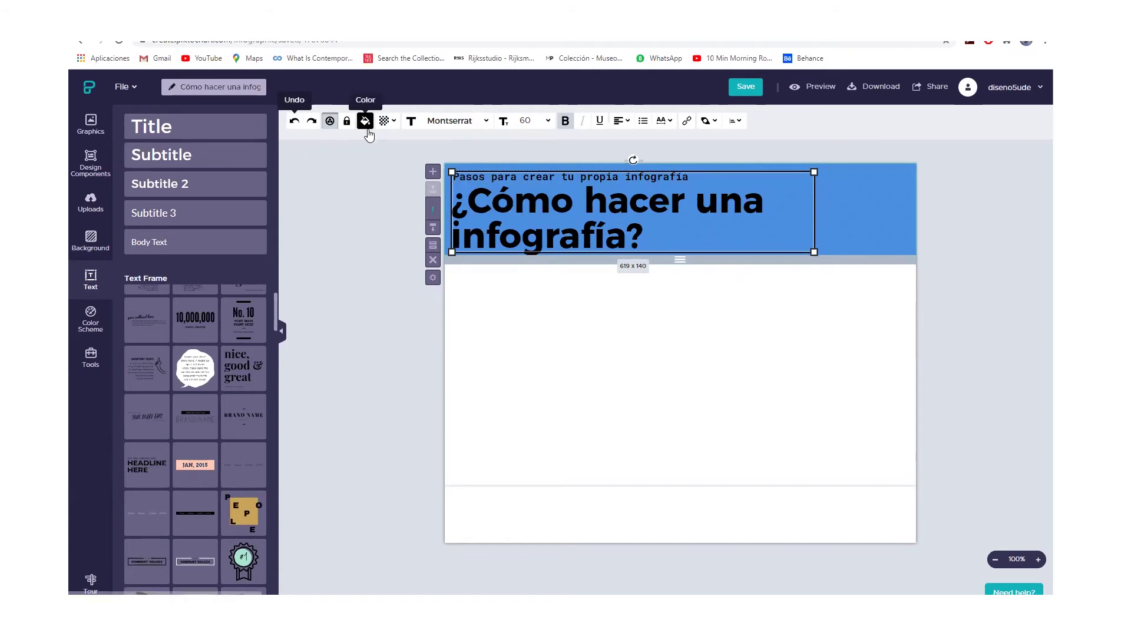
{"action": "left_click", "coordinate": [730, 360]}
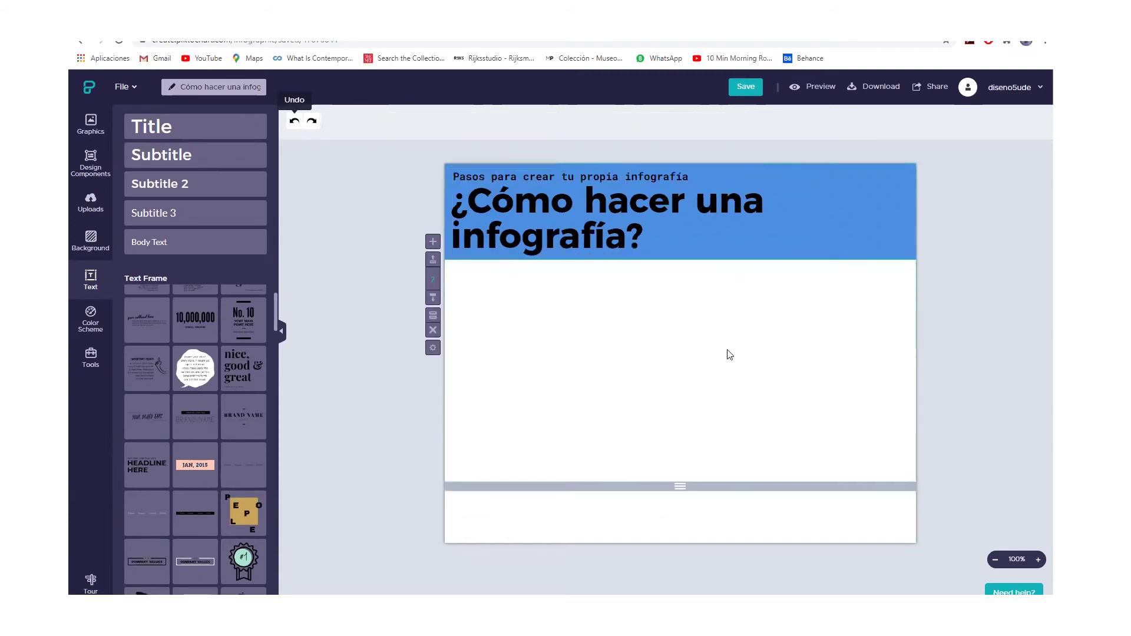
Select the title's text inside the group and shift the hue to yellow-green in the expanded text colour picker
{"action": "left_click", "coordinate": [647, 220]}
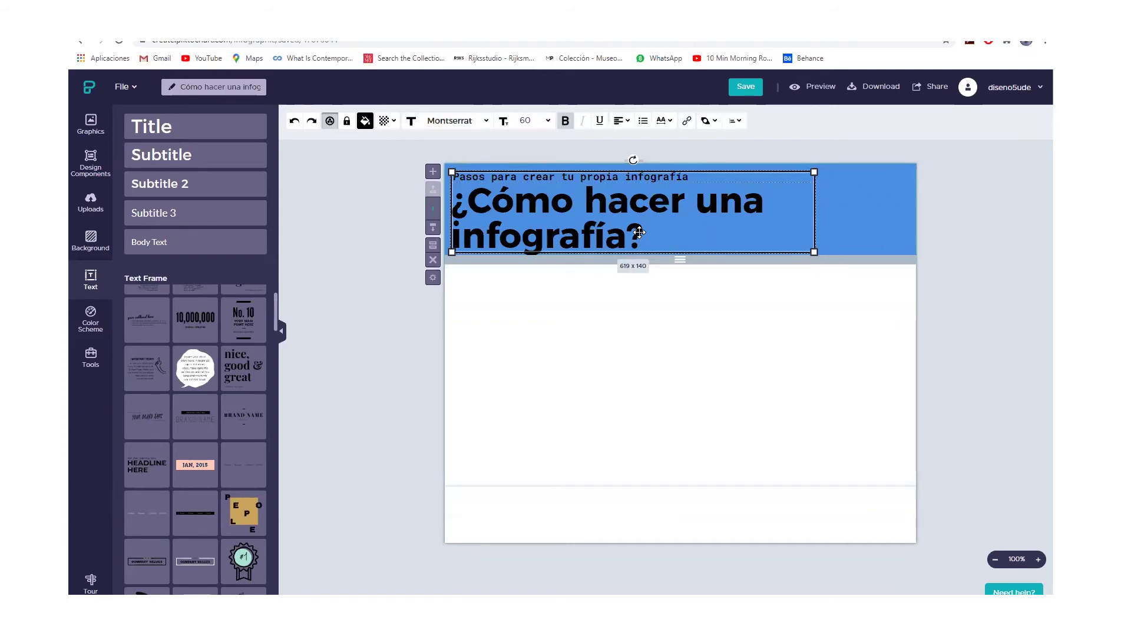
{"action": "left_click", "coordinate": [624, 227]}
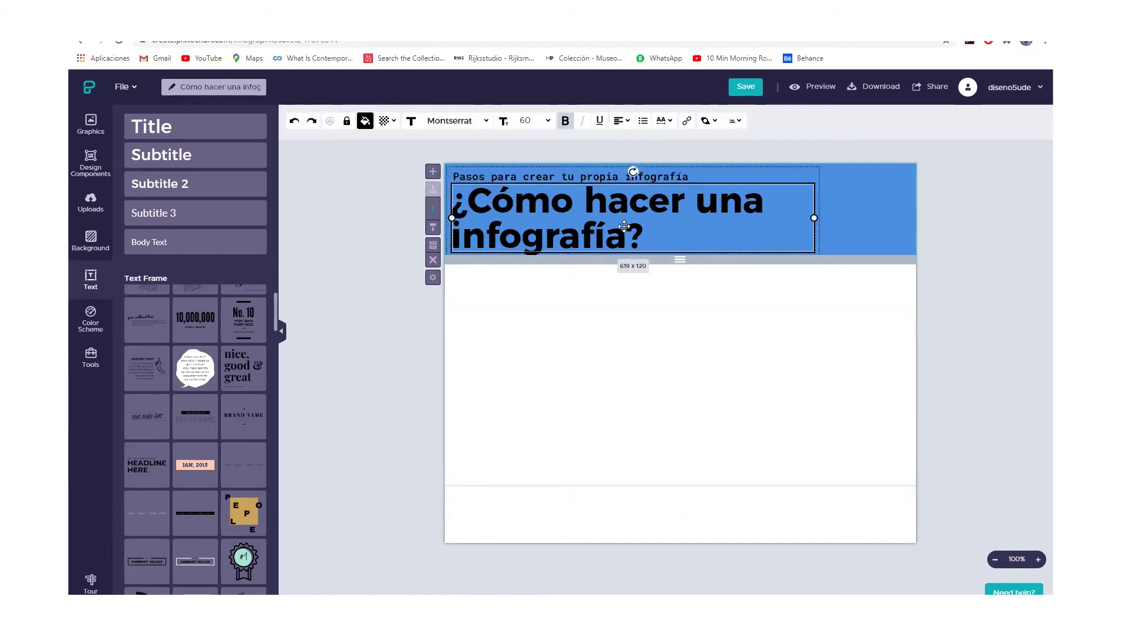
{"action": "left_click", "coordinate": [628, 296]}
{"action": "left_click", "coordinate": [606, 246]}
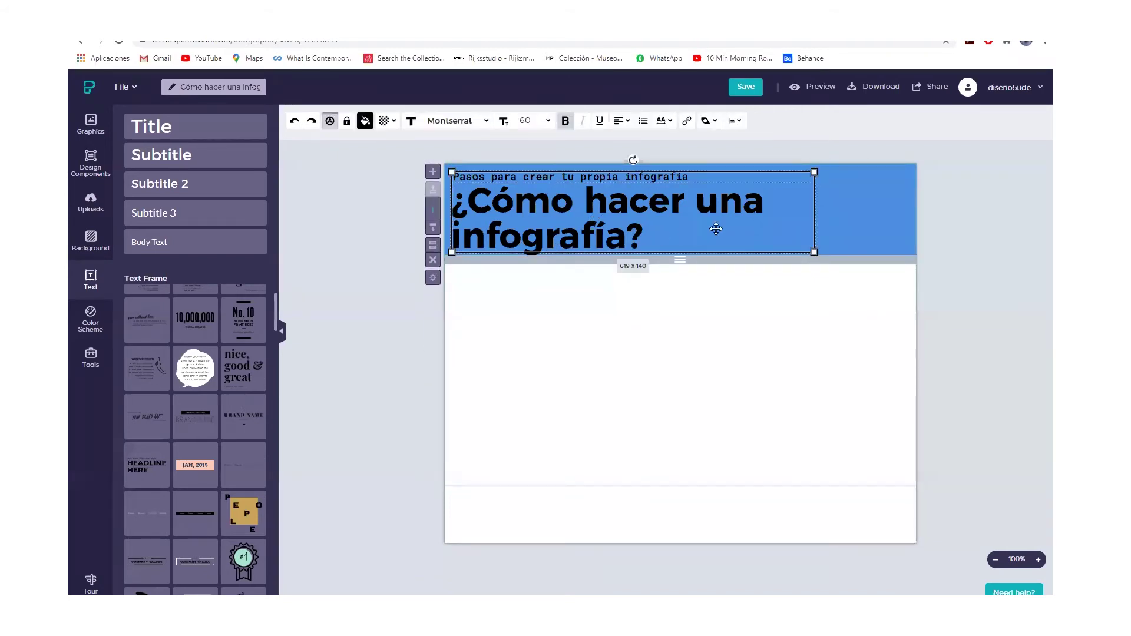
{"action": "left_click", "coordinate": [615, 238]}
{"action": "double_click", "coordinate": [614, 238]}
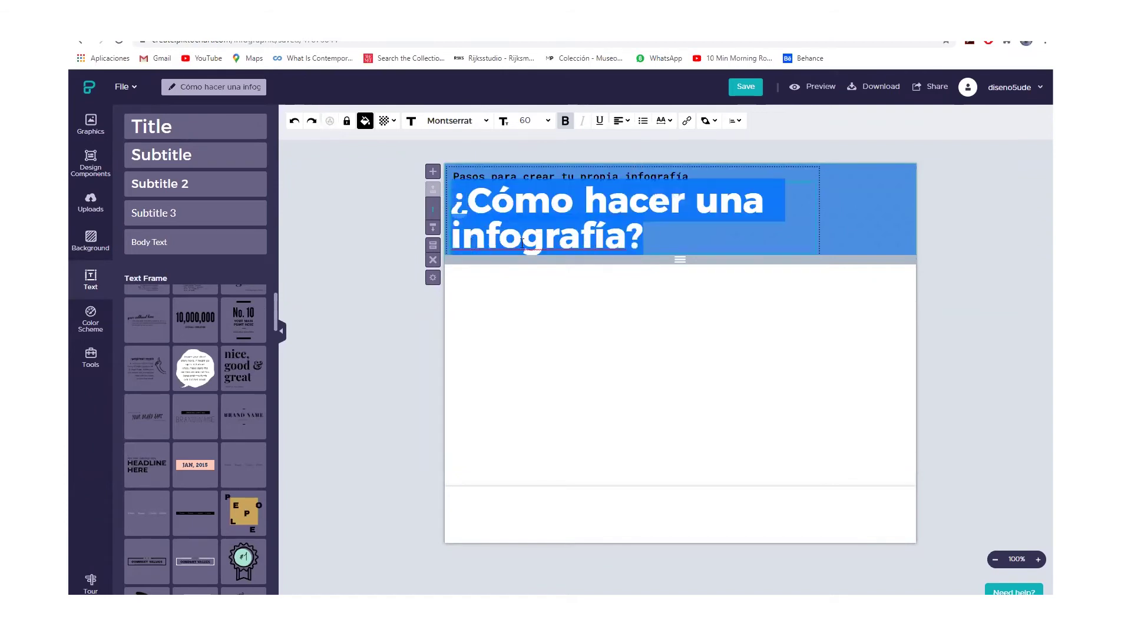
{"action": "left_click", "coordinate": [366, 122]}
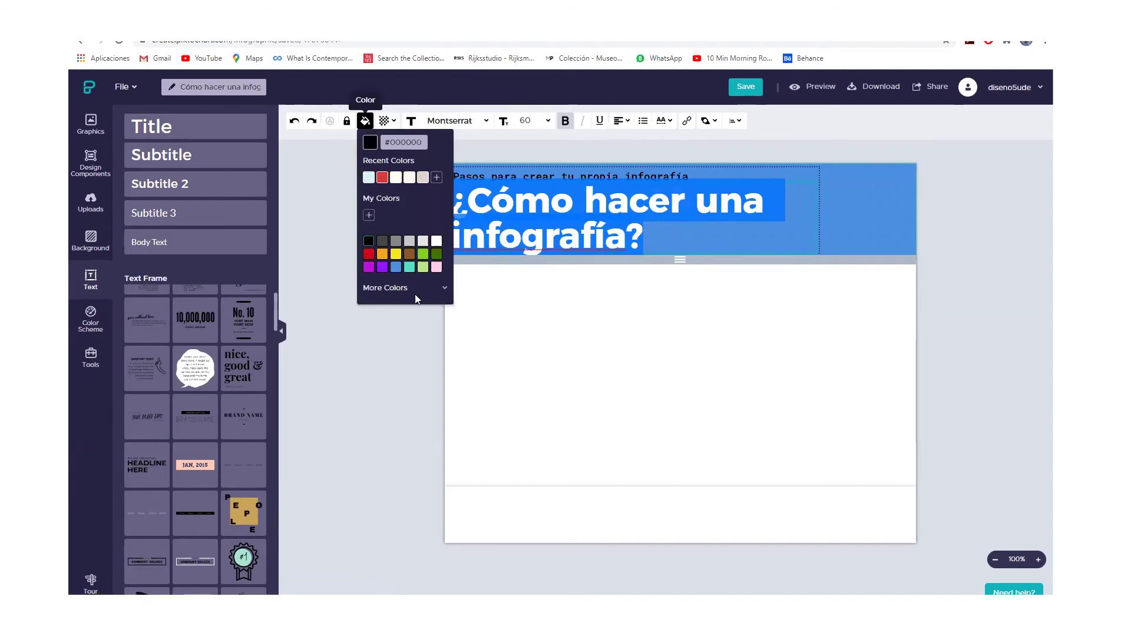
{"action": "left_click", "coordinate": [445, 287]}
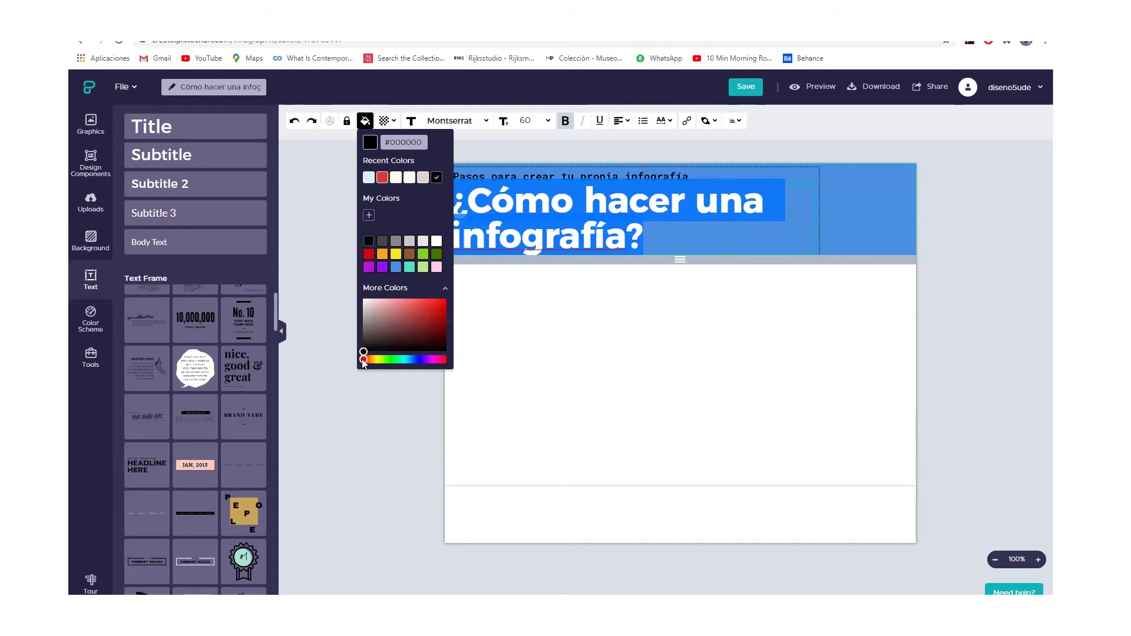
{"action": "mouse_move", "coordinate": [363, 359]}
{"action": "left_mouse_down"}
{"action": "mouse_move", "coordinate": [446, 359]}
{"action": "mouse_move", "coordinate": [384, 360]}
{"action": "left_mouse_up"}
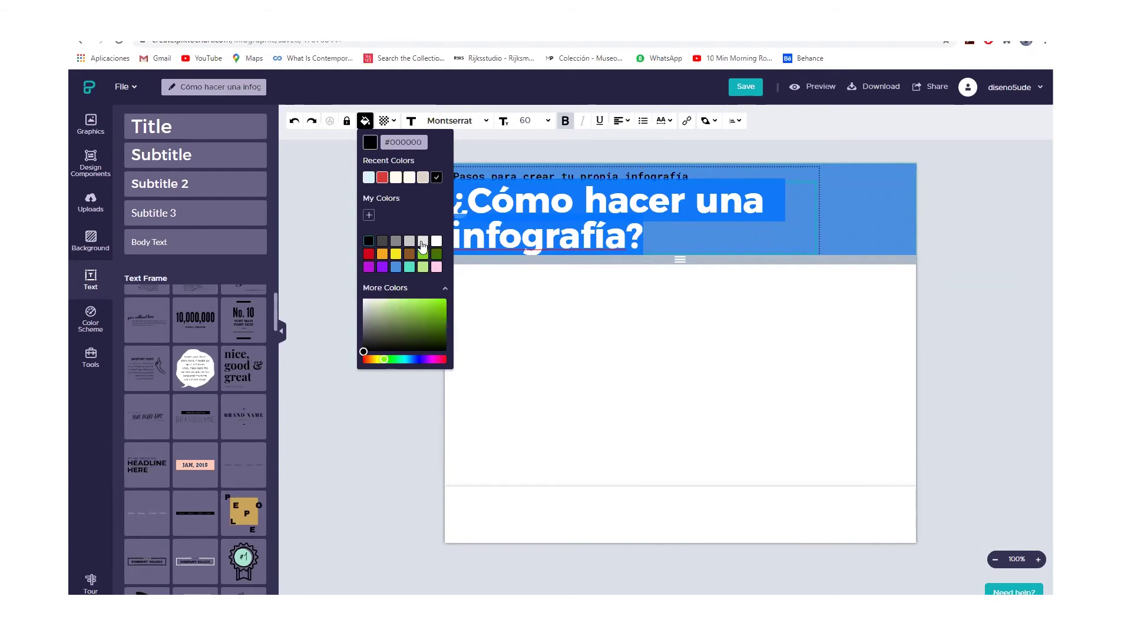
Color the headline "¿Cómo hacer una infografía?" light gray using the preset swatches
{"action": "left_click", "coordinate": [423, 242]}
{"action": "left_click", "coordinate": [565, 278]}
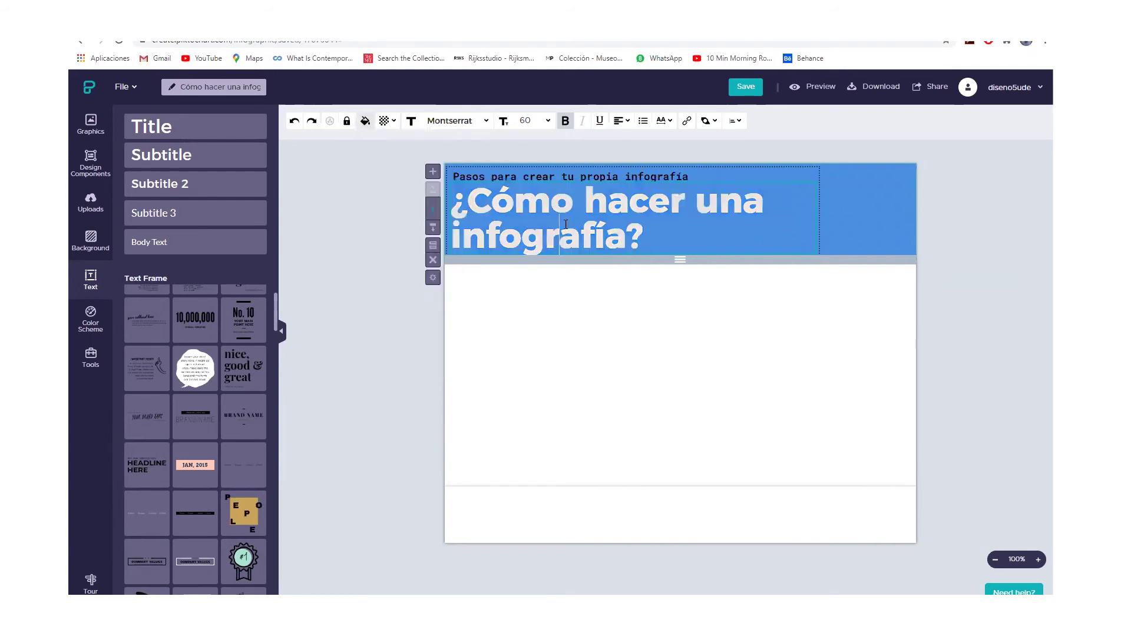
{"action": "left_click", "coordinate": [569, 280]}
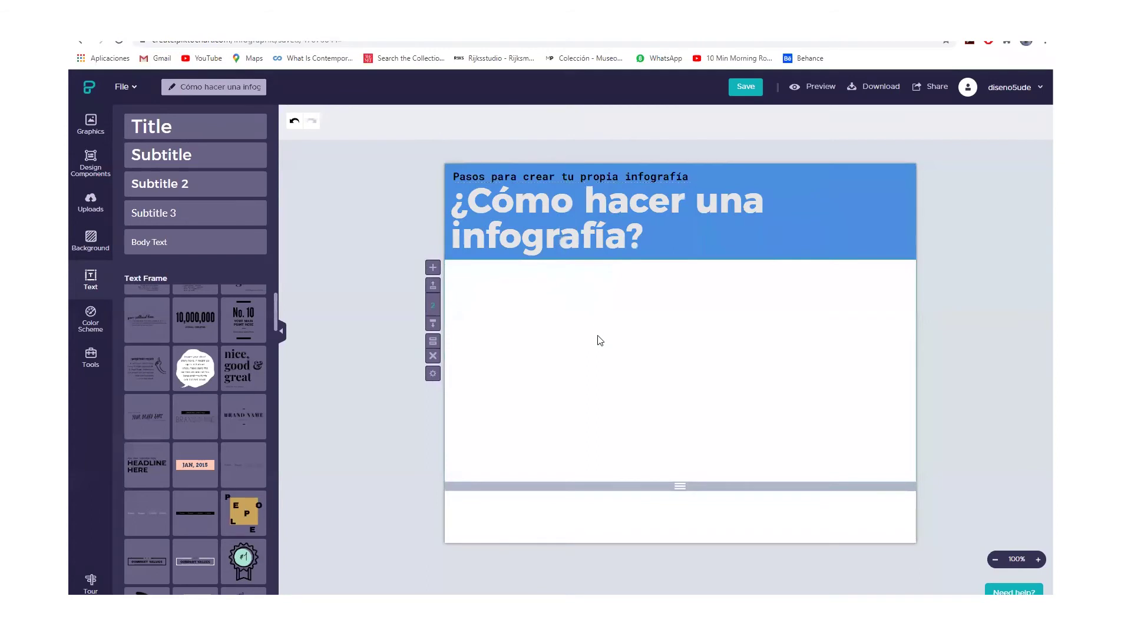
Color the line "Pasos para crear tu propia infografía" red #DA3A3A from the recent colors
{"action": "left_click", "coordinate": [546, 176]}
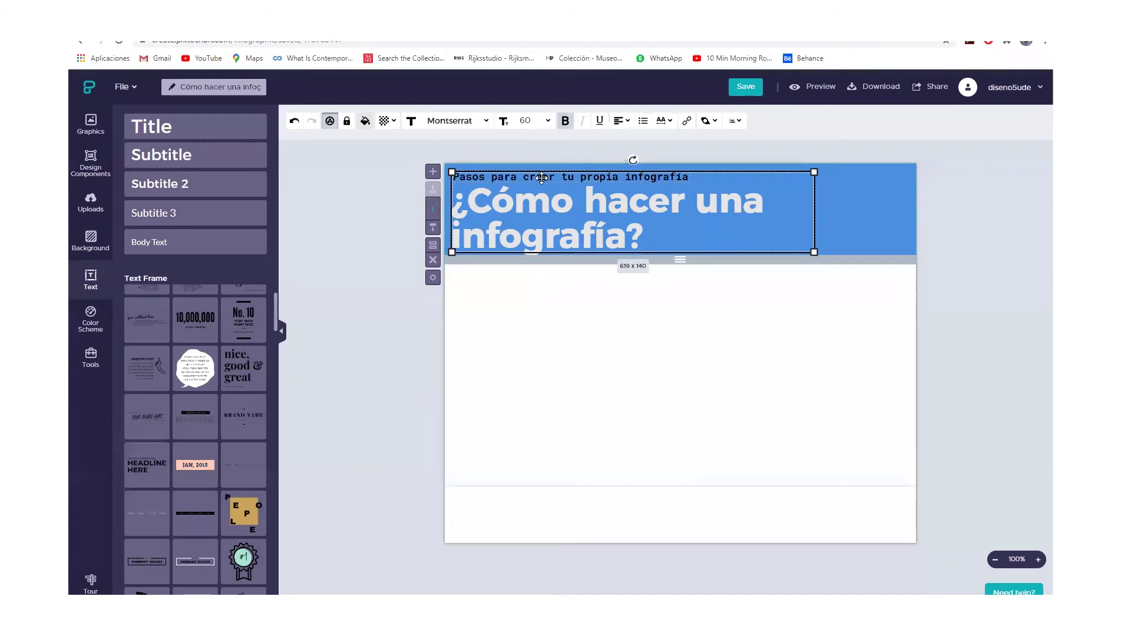
{"action": "left_click", "coordinate": [541, 178]}
{"action": "left_click", "coordinate": [537, 179]}
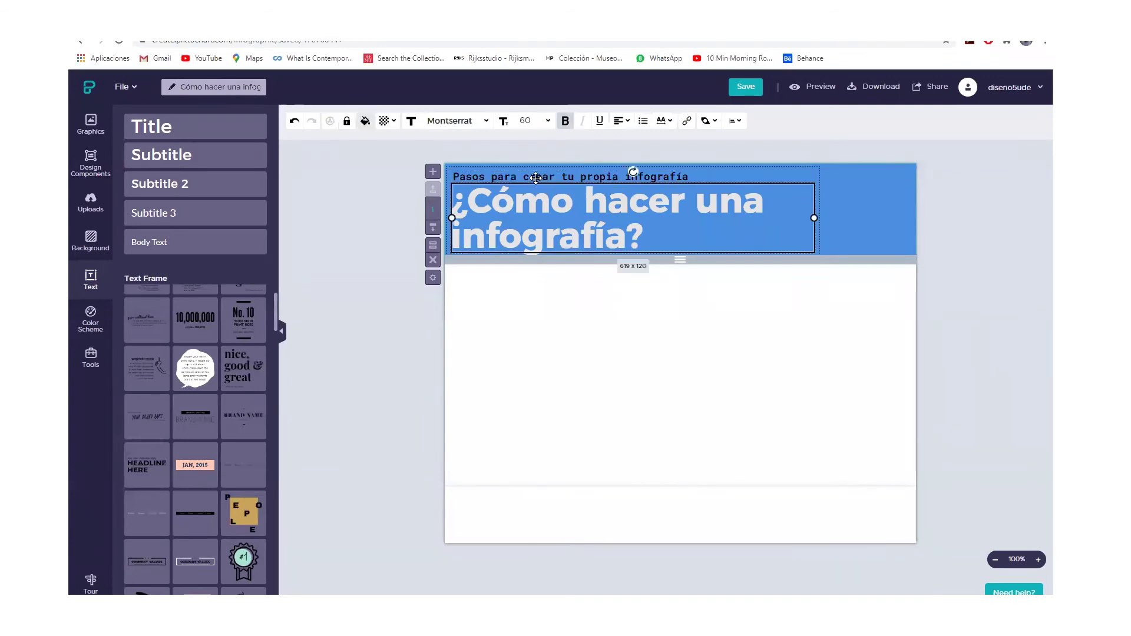
{"action": "left_click", "coordinate": [536, 178]}
{"action": "left_click", "coordinate": [517, 174]}
{"action": "left_click", "coordinate": [517, 173]}
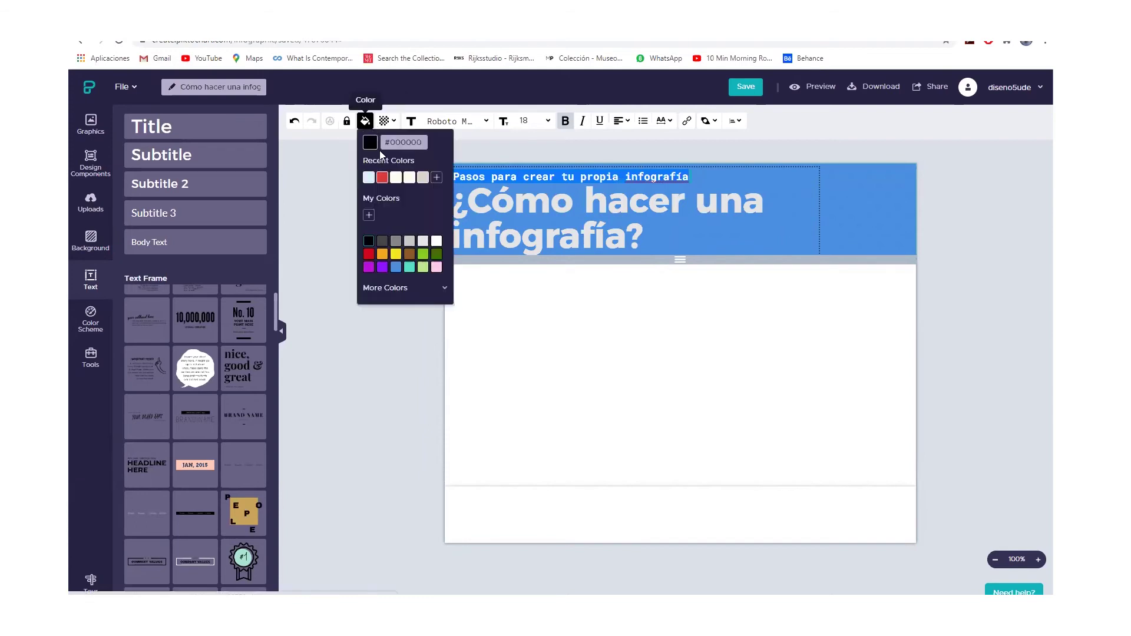
{"action": "left_click", "coordinate": [383, 178]}
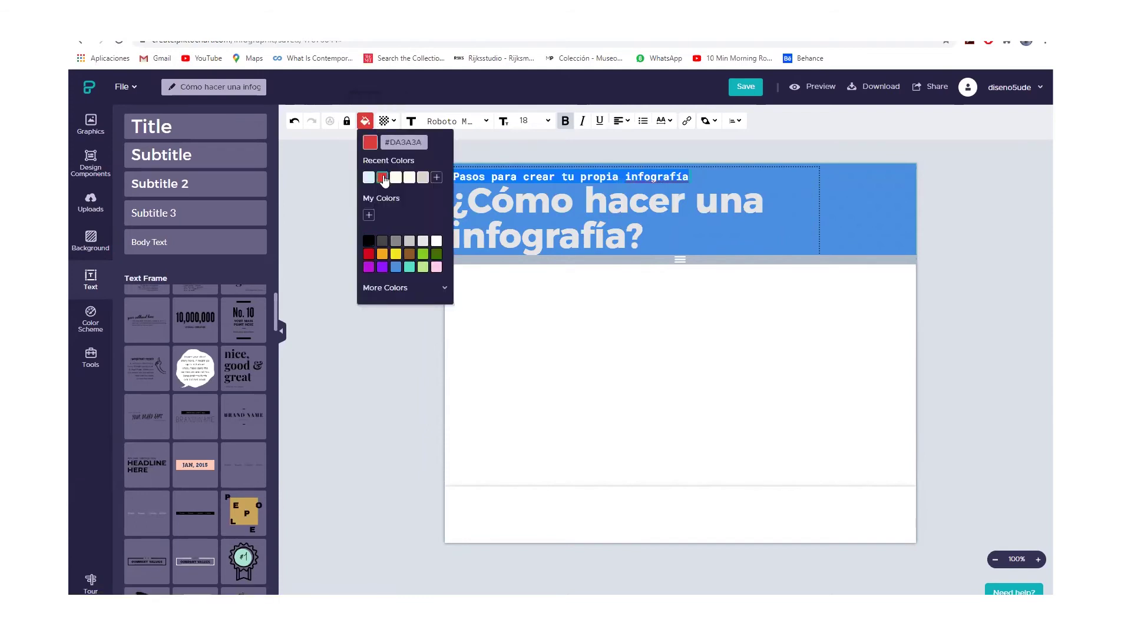
{"action": "left_click", "coordinate": [638, 231]}
{"action": "key", "text": "Escape"}
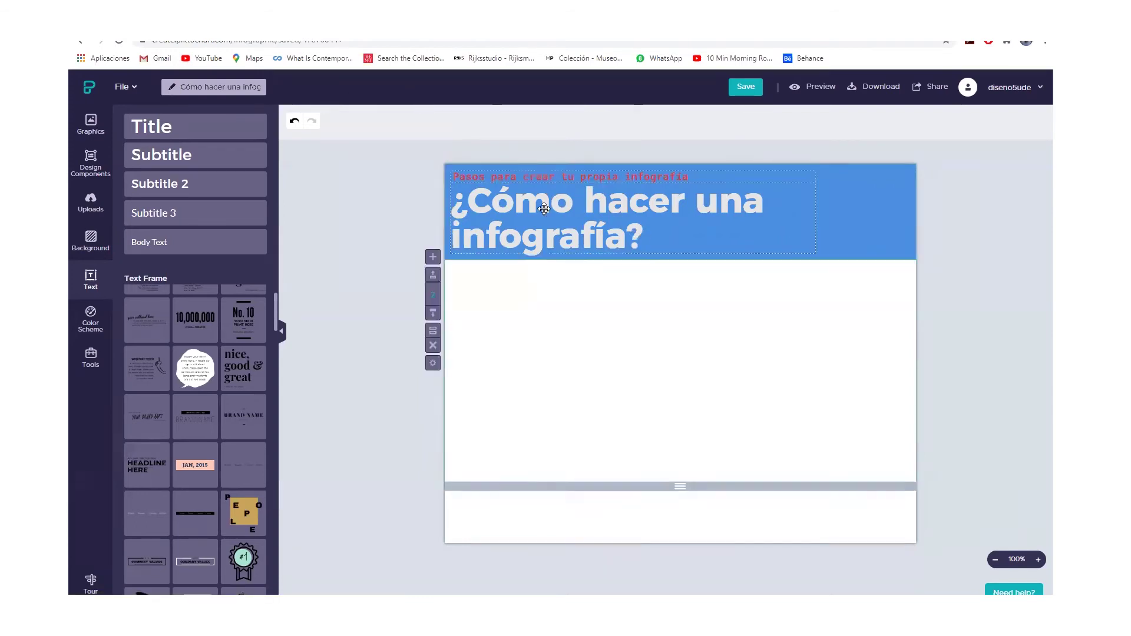
Recolor the line "Pasos para crear tu propia infografía" with the off-white recent color
{"action": "left_click", "coordinate": [539, 177]}
{"action": "left_click", "coordinate": [539, 177]}
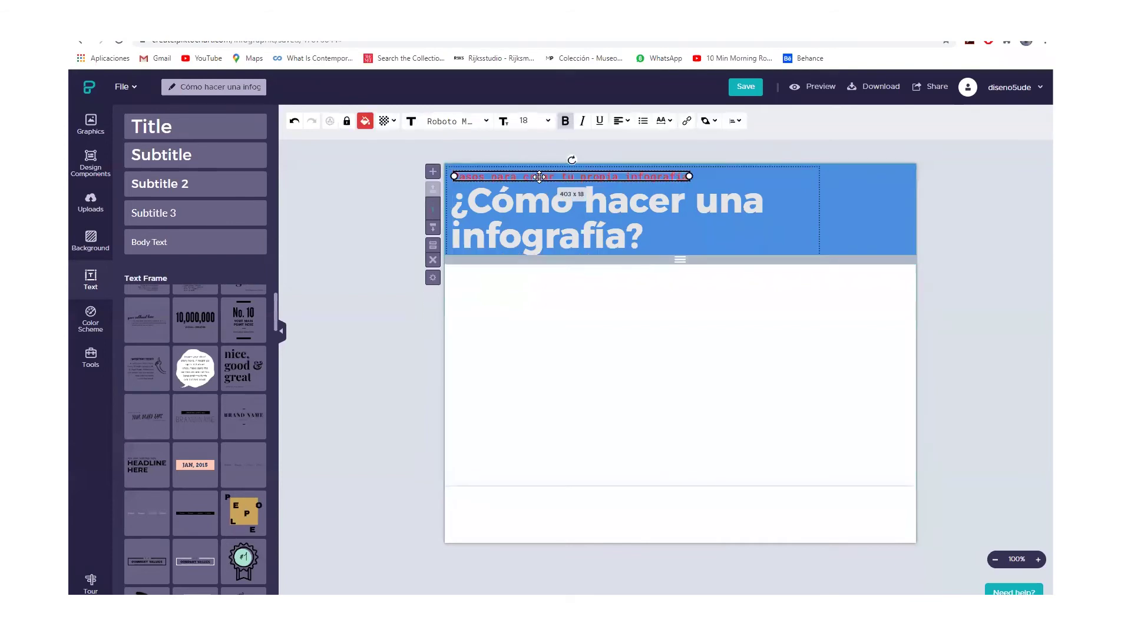
{"action": "double_click", "coordinate": [535, 177]}
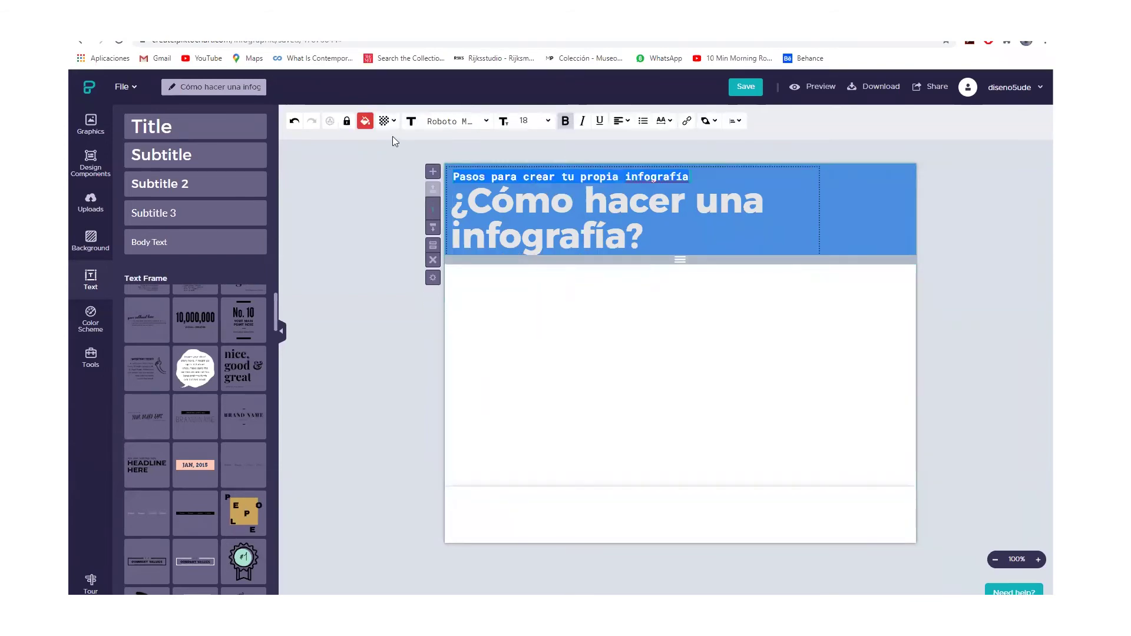
{"action": "left_click", "coordinate": [365, 121]}
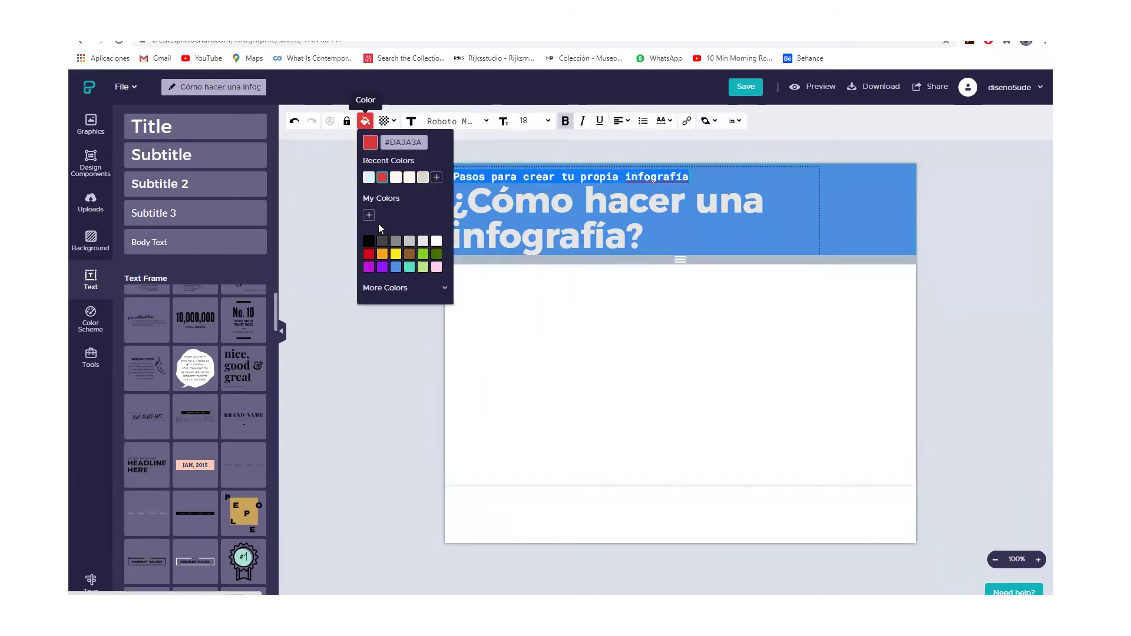
{"action": "left_click", "coordinate": [396, 178]}
{"action": "key", "text": "Escape"}
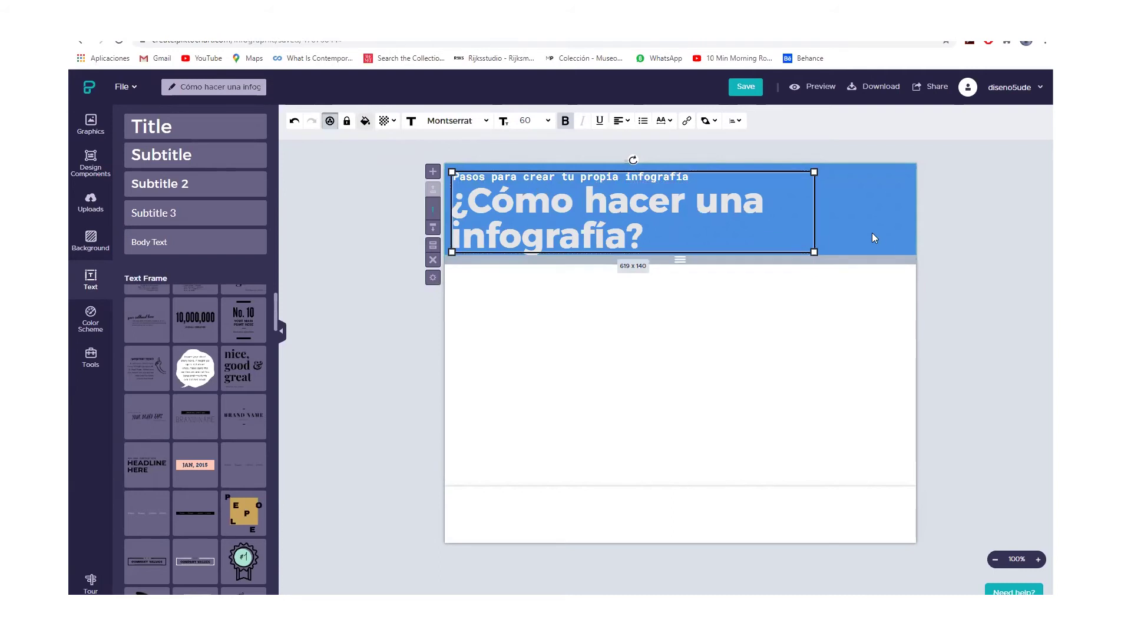
{"action": "left_click", "coordinate": [835, 209]}
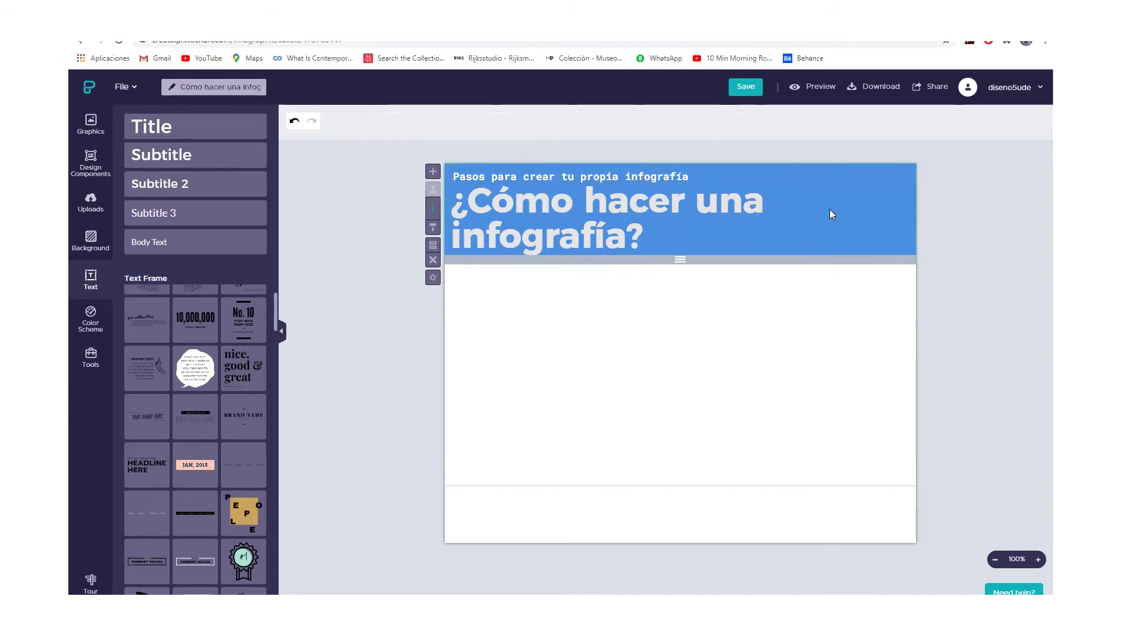
Try lowering the opacity of the whole title text block and restore it to 100%
{"action": "left_click", "coordinate": [607, 180]}
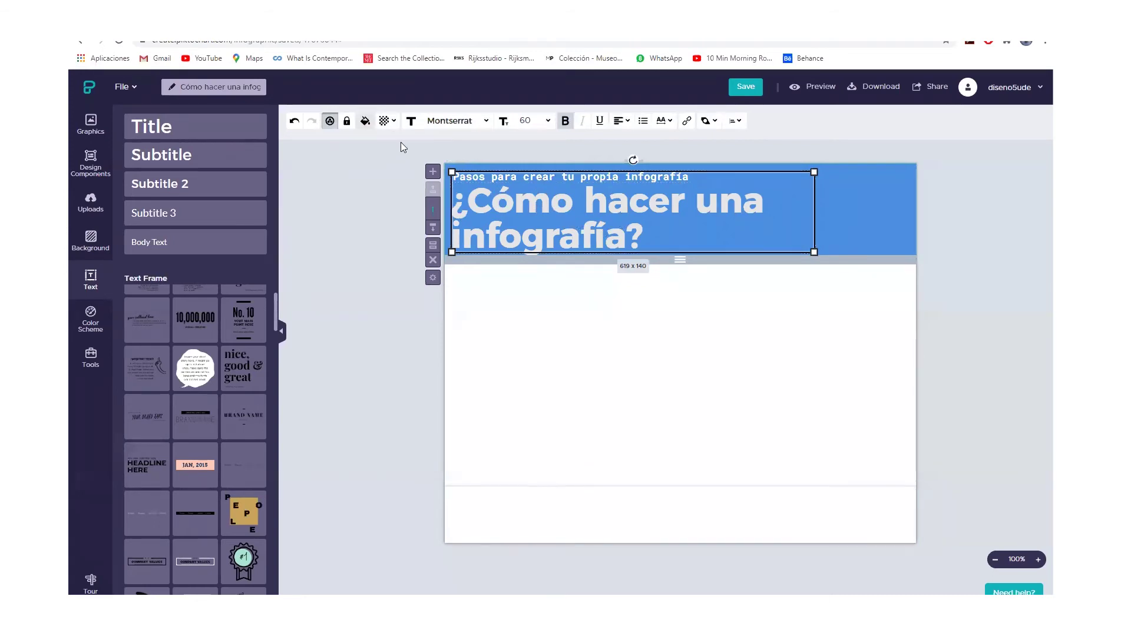
{"action": "left_click", "coordinate": [388, 121]}
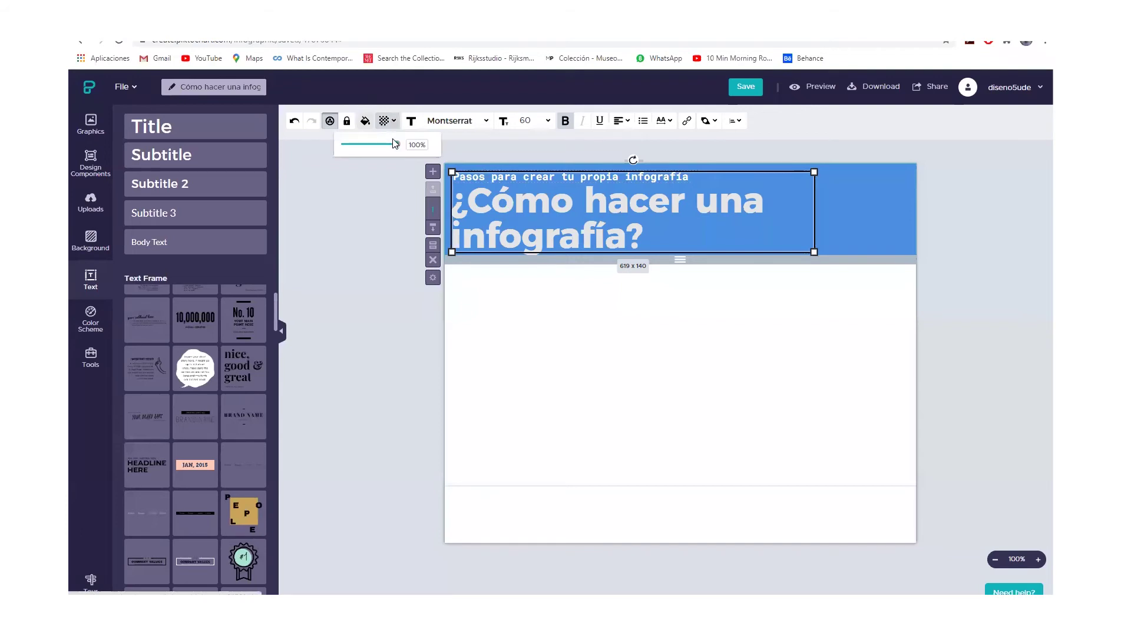
{"action": "left_click_drag", "start_coordinate": [396, 144], "coordinate": [409, 167]}
{"action": "left_click", "coordinate": [537, 225]}
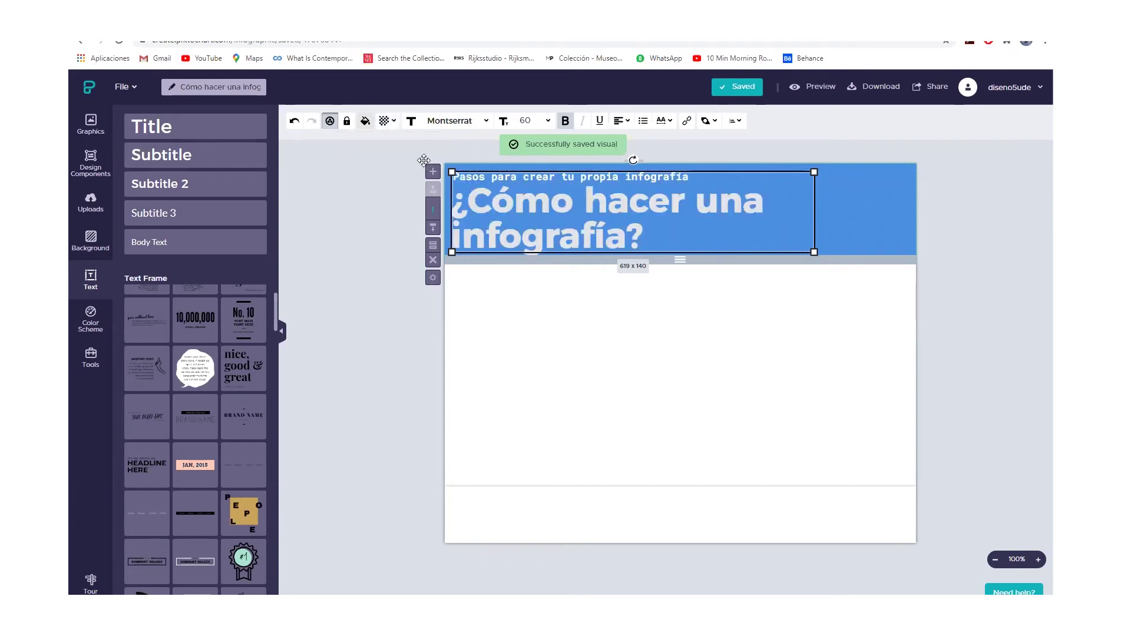
{"action": "left_click", "coordinate": [381, 129]}
{"action": "left_click", "coordinate": [549, 210]}
{"action": "left_click", "coordinate": [384, 120]}
{"action": "left_click_drag", "start_coordinate": [366, 144], "coordinate": [408, 155]}
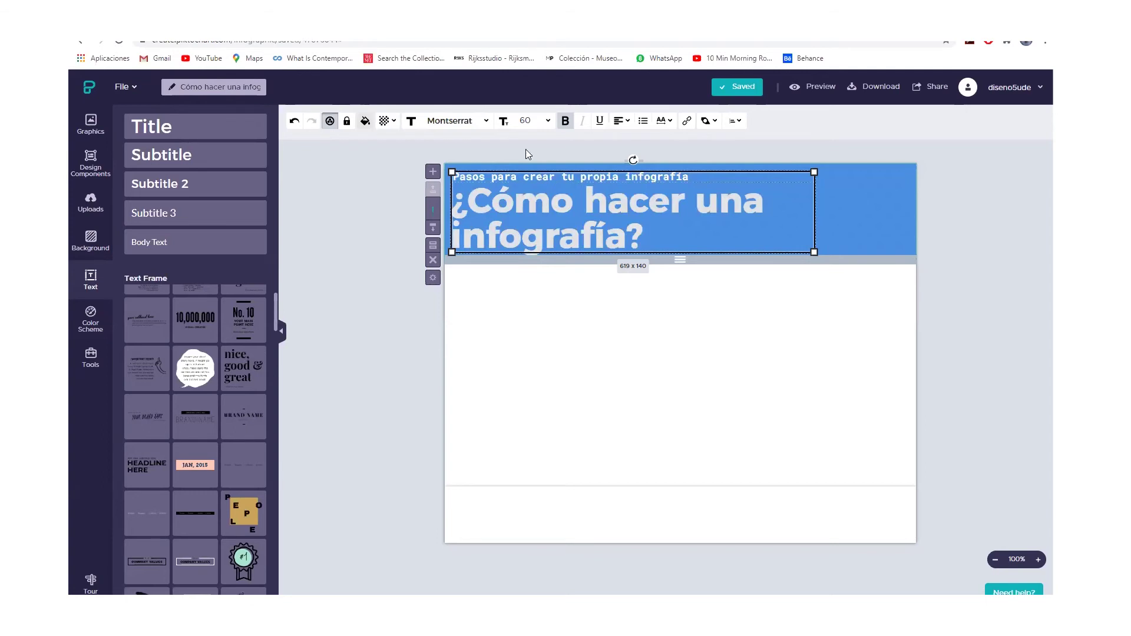
Shift the title text block toward the right side of the blue header, leaving its font as it is
{"action": "left_click", "coordinate": [485, 122]}
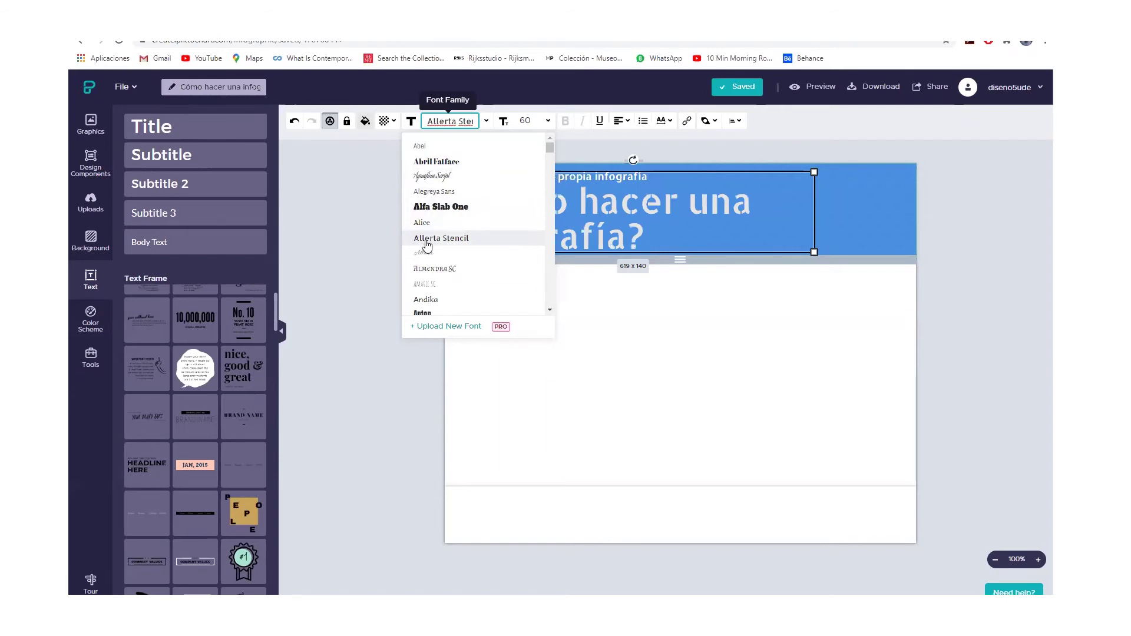
{"action": "key", "text": "Escape"}
{"action": "left_click", "coordinate": [527, 171]}
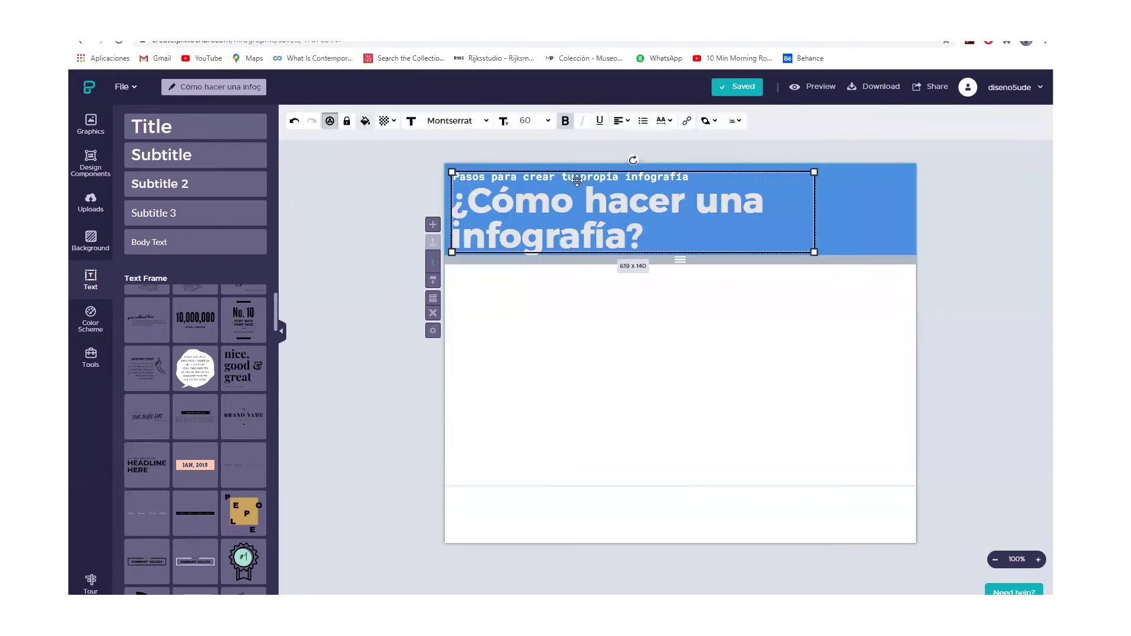
{"action": "left_click_drag", "start_coordinate": [527, 171], "coordinate": [668, 169]}
Examine how the title text block looks in various available fonts, such as Andika, Assistant, Bungee and Forum
{"action": "left_click", "coordinate": [487, 121]}
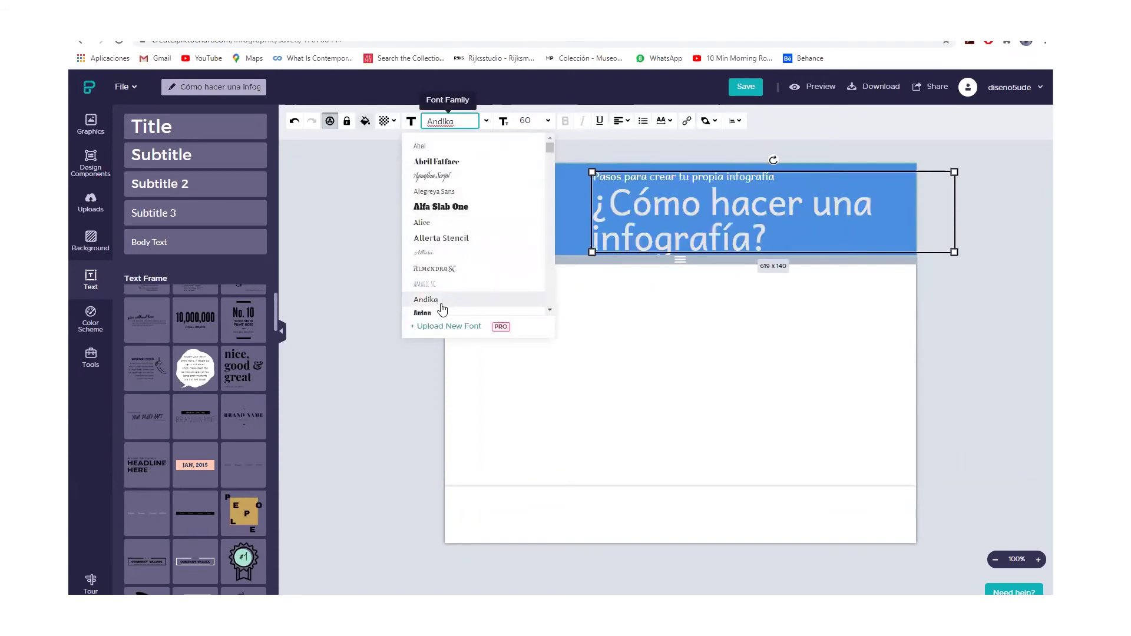
{"action": "scroll", "coordinate": [443, 309], "scroll_direction": "down", "scroll_amount": 1}
{"action": "scroll", "coordinate": [443, 308], "scroll_direction": "down", "scroll_amount": 4}
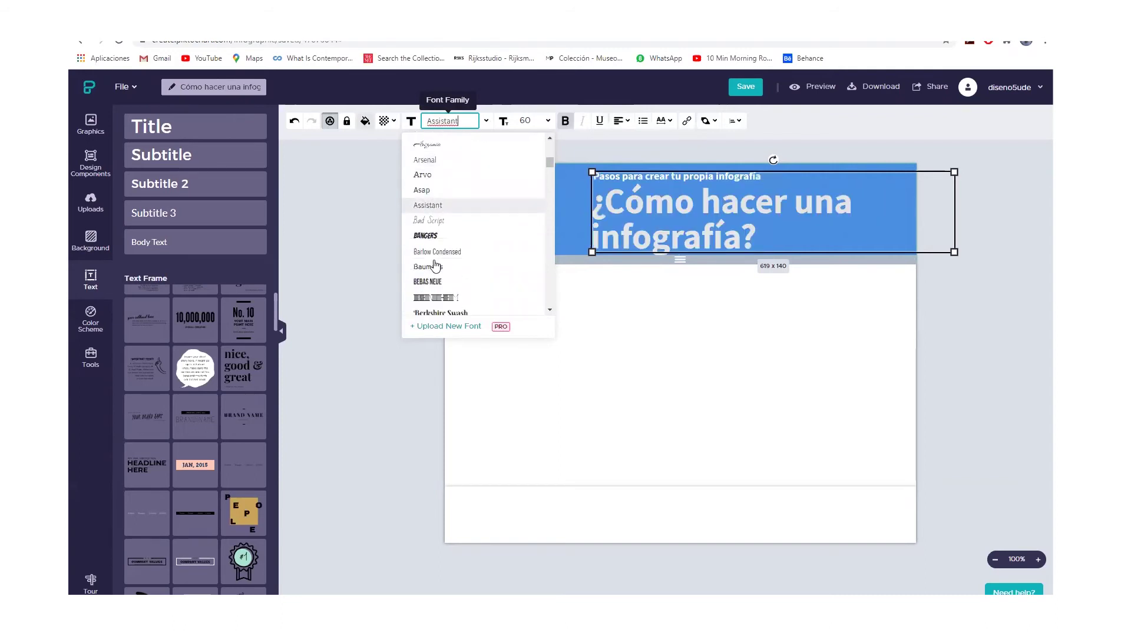
{"action": "scroll", "coordinate": [435, 265], "scroll_direction": "down", "scroll_amount": 1}
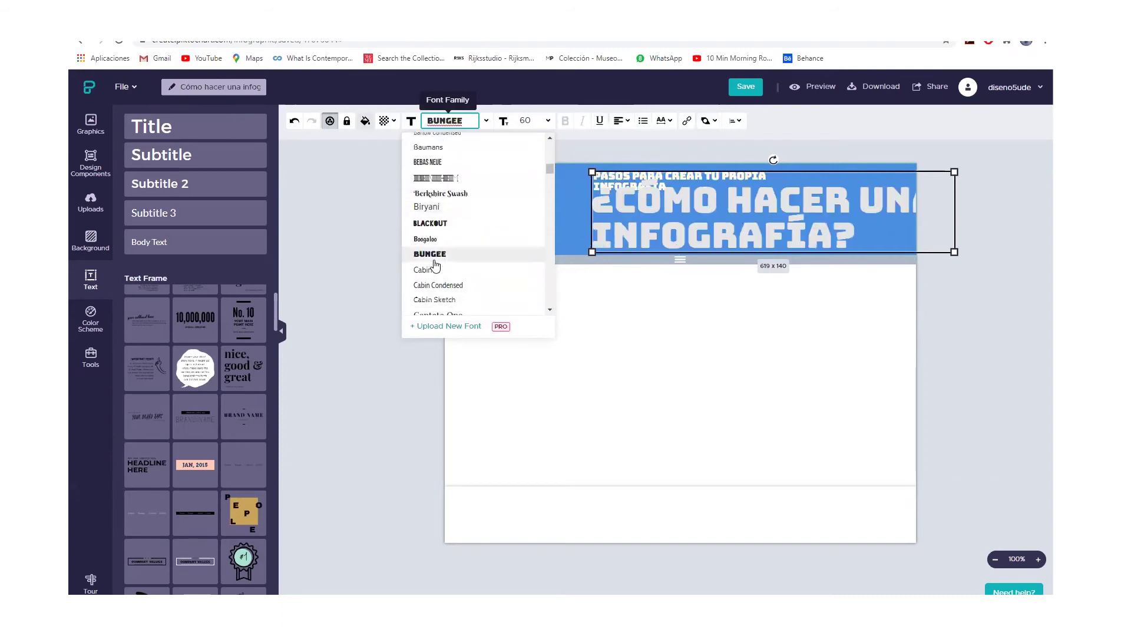
{"action": "scroll", "coordinate": [435, 265], "scroll_direction": "down", "scroll_amount": 1}
{"action": "scroll", "coordinate": [435, 265], "scroll_direction": "down", "scroll_amount": 2}
{"action": "scroll", "coordinate": [434, 265], "scroll_direction": "down", "scroll_amount": 1}
{"action": "scroll", "coordinate": [434, 265], "scroll_direction": "down", "scroll_amount": 1}
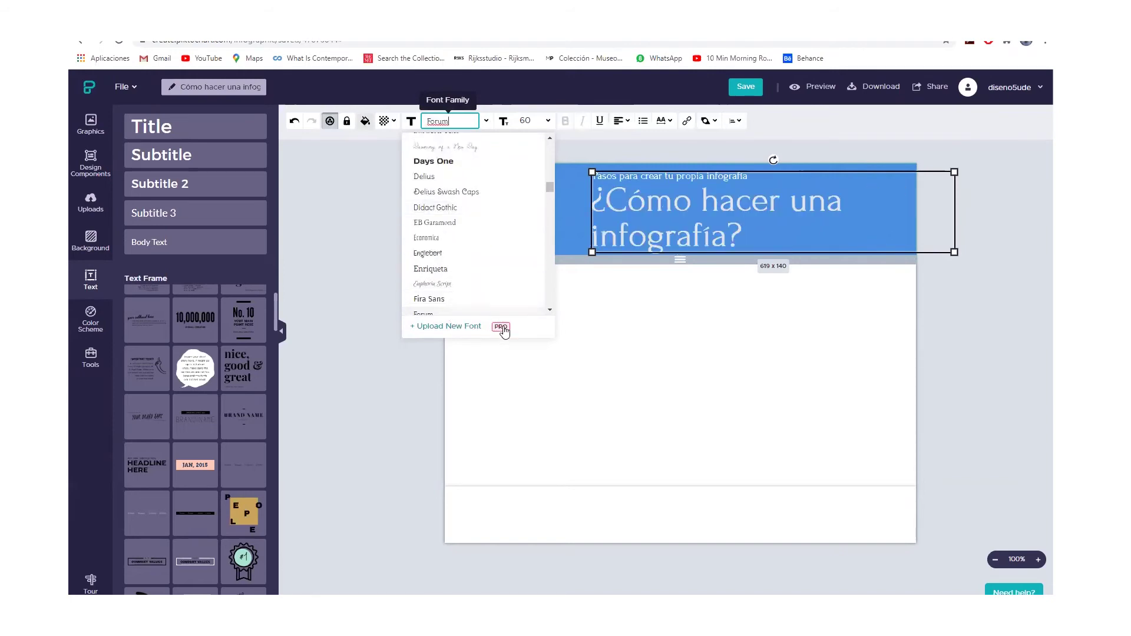
{"action": "scroll", "coordinate": [482, 286], "scroll_direction": "up", "scroll_amount": 3}
{"action": "scroll", "coordinate": [482, 286], "scroll_direction": "up", "scroll_amount": 4}
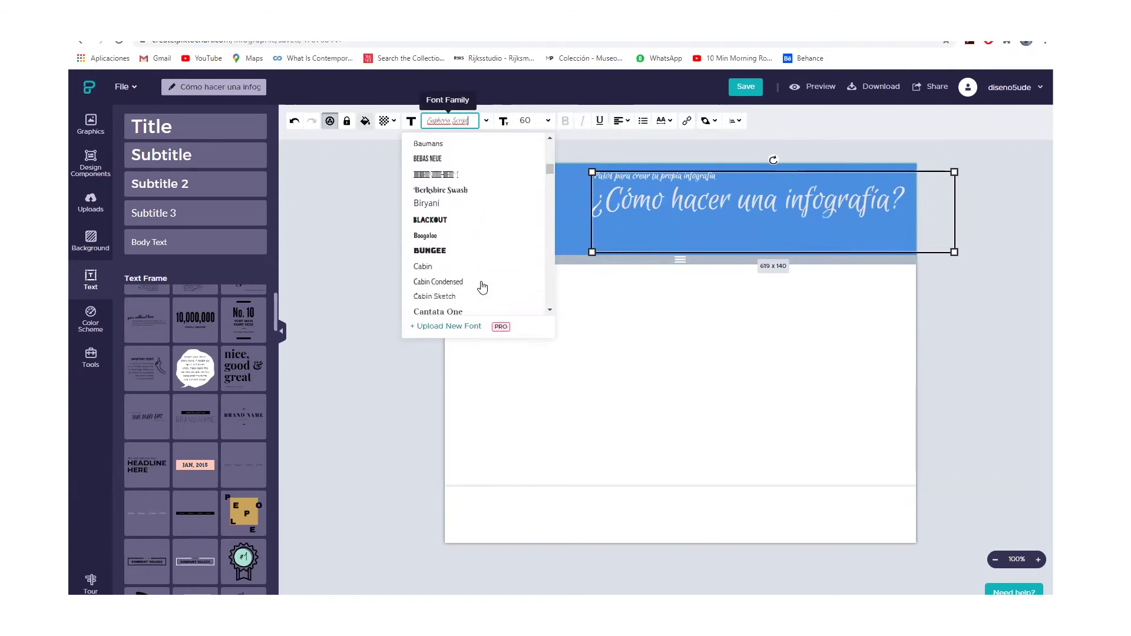
{"action": "scroll", "coordinate": [473, 276], "scroll_direction": "up", "scroll_amount": 4}
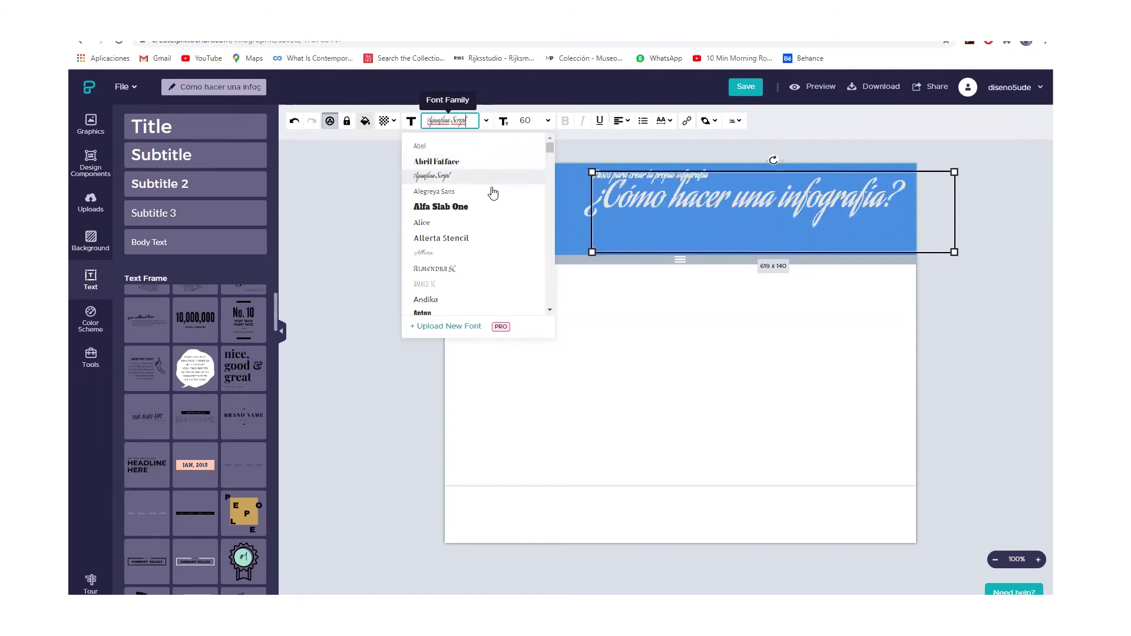
{"action": "left_click", "coordinate": [507, 239]}
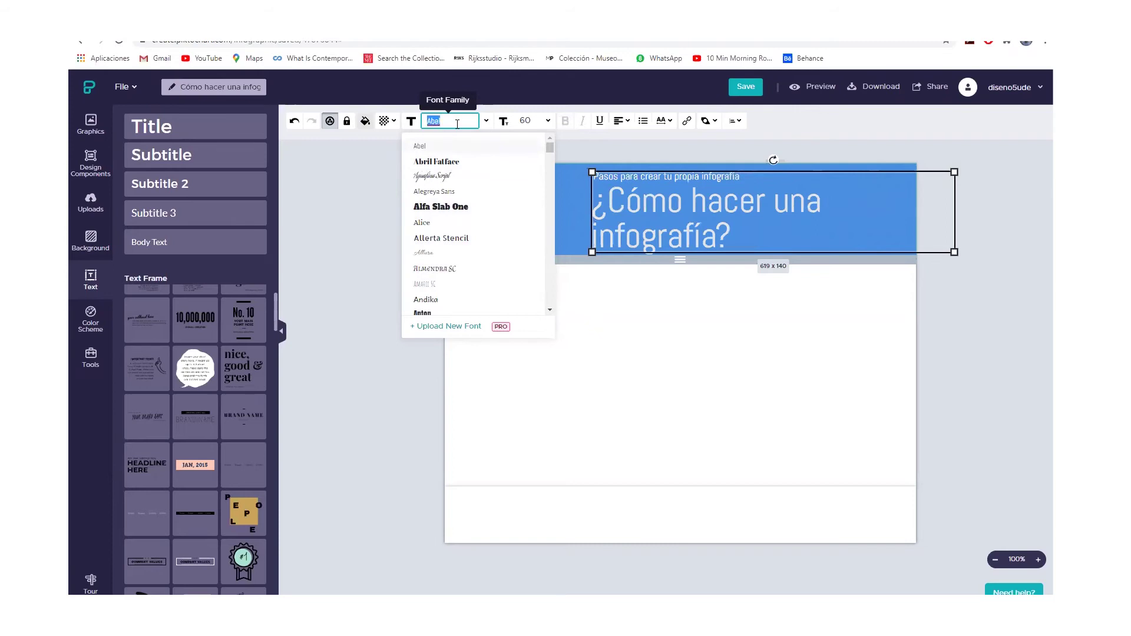
Apply the Montserrat font to the whole title text block and move it back to the header's left edge
{"action": "type", "text": "mon"}
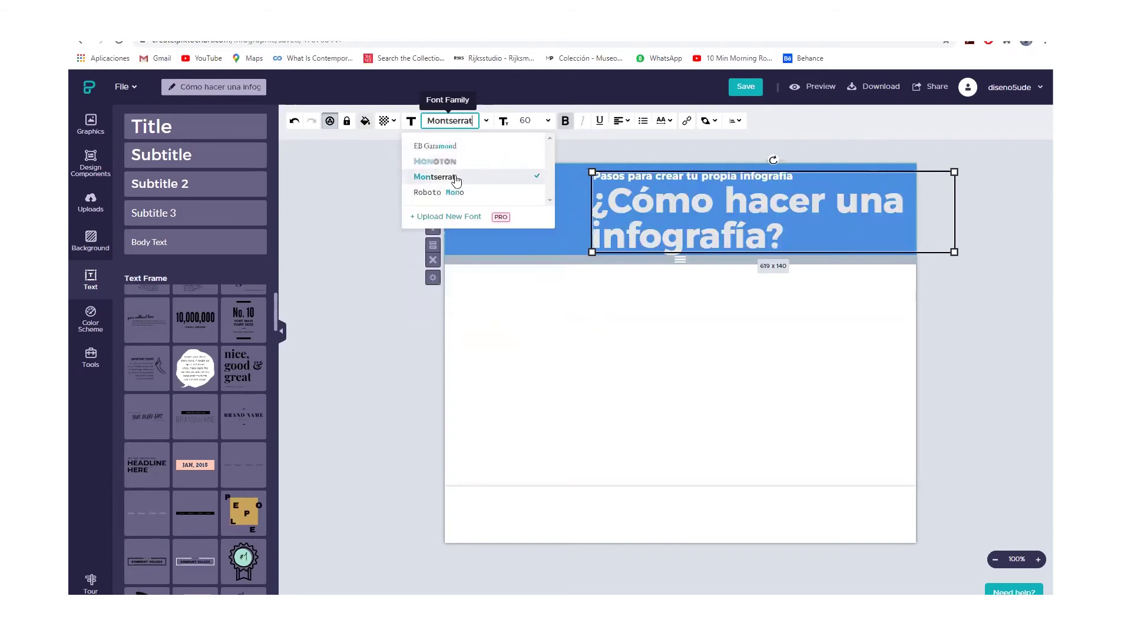
{"action": "left_click", "coordinate": [456, 178]}
{"action": "left_click_drag", "start_coordinate": [598, 188], "coordinate": [452, 190]}
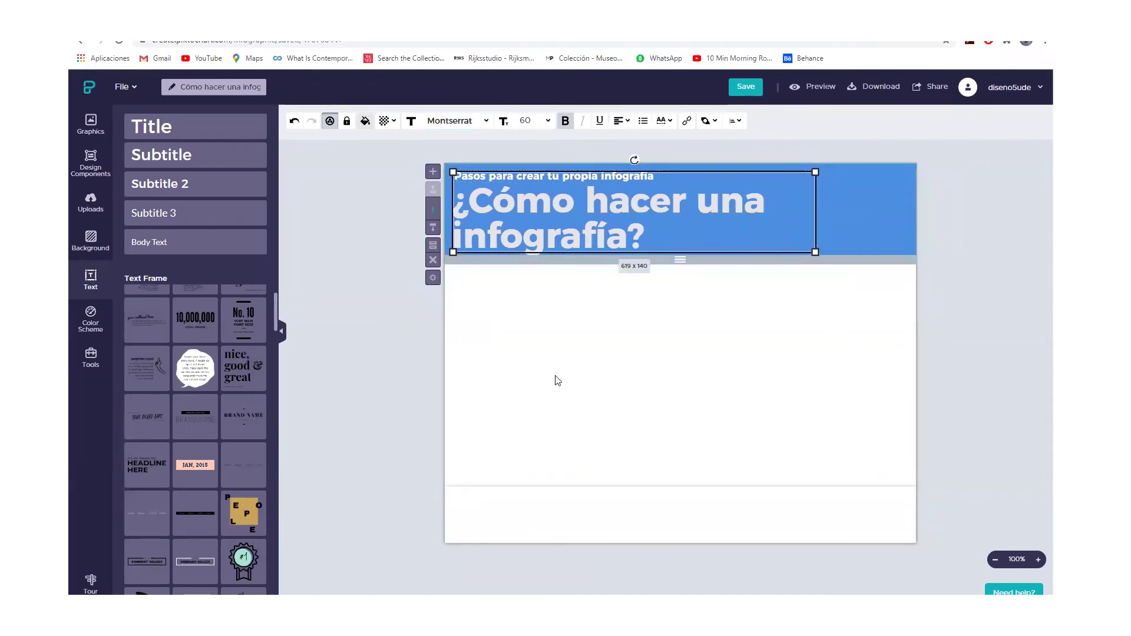
Try smaller font sizes, such as 6 and 17, on the whole title text block
{"action": "left_click", "coordinate": [607, 401]}
{"action": "left_click", "coordinate": [589, 229]}
{"action": "left_click", "coordinate": [564, 122]}
{"action": "left_click", "coordinate": [533, 121]}
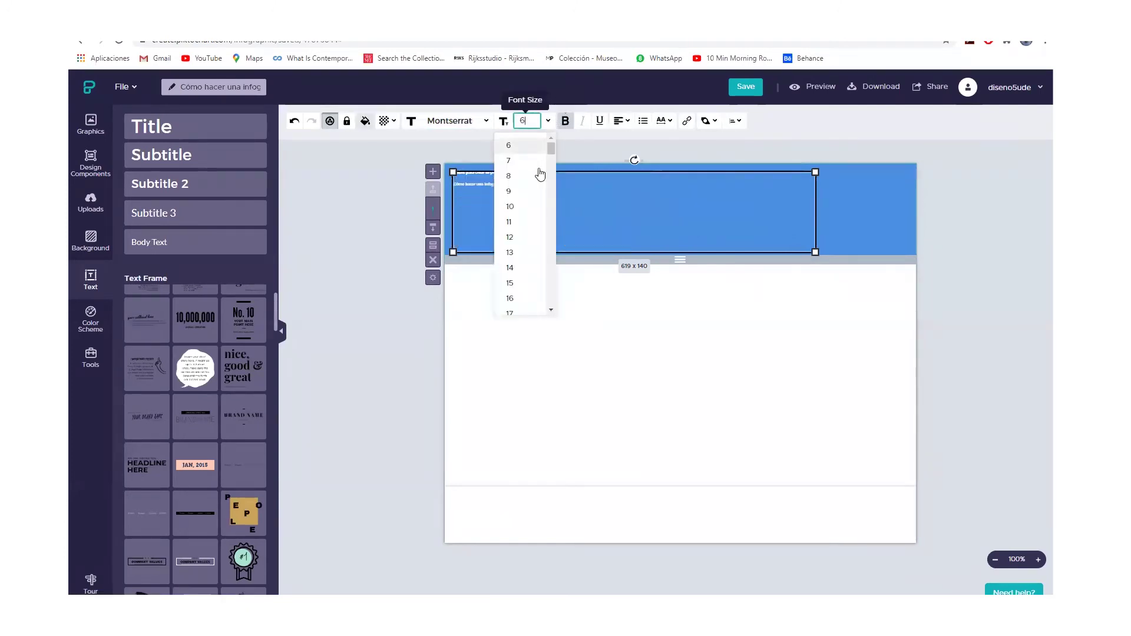
{"action": "left_click", "coordinate": [548, 147]}
{"action": "left_click", "coordinate": [533, 120]}
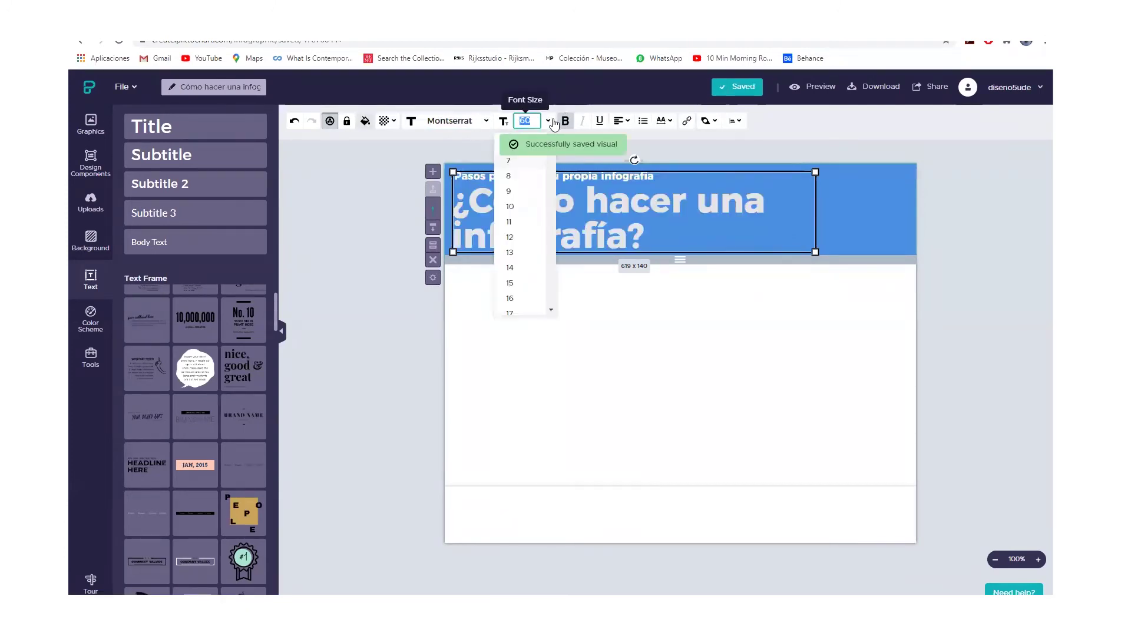
{"action": "type", "text": "15"}
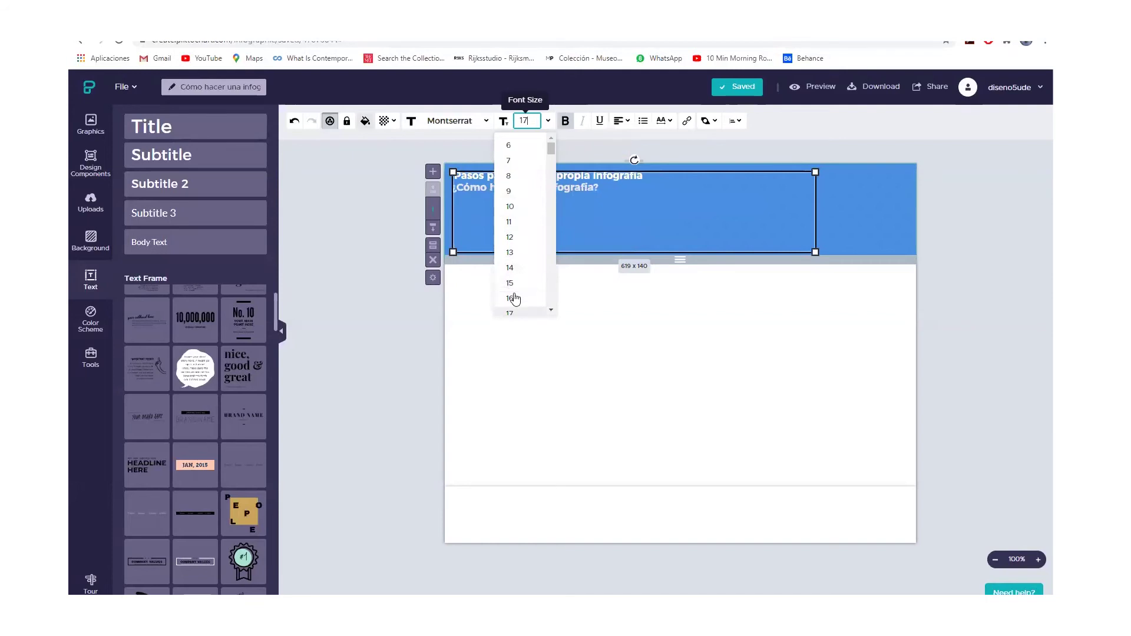
{"action": "key", "text": "BackSpace"}
{"action": "type", "text": "4"}
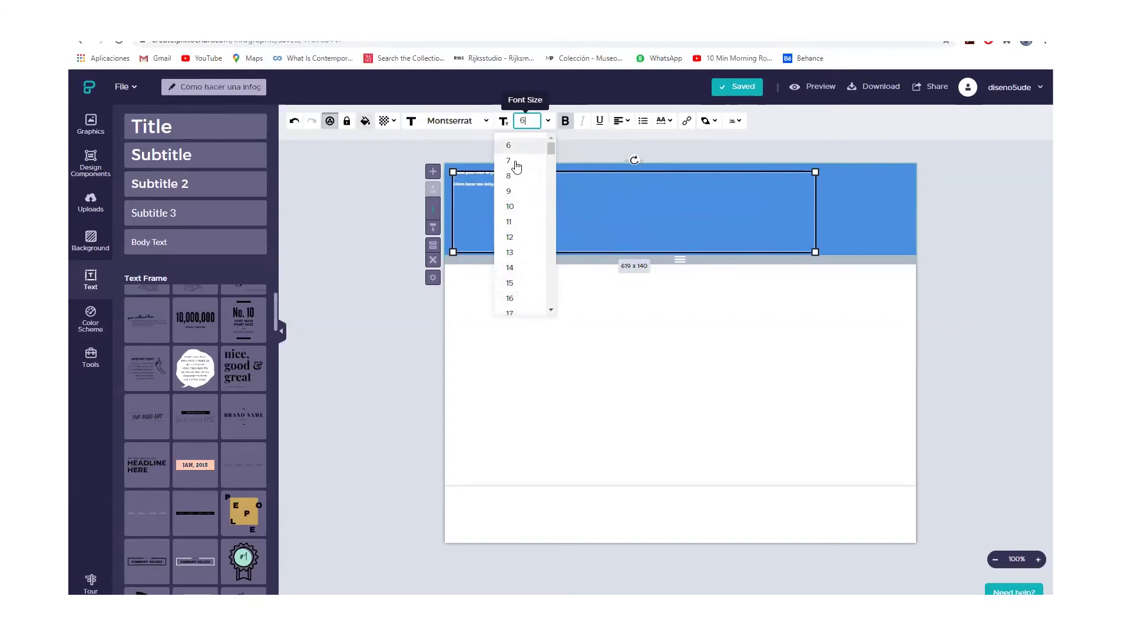
{"action": "left_click", "coordinate": [647, 301]}
Set the font size of only the headline "¿Cómo hacer una infografía?" to 16
{"action": "left_click", "coordinate": [611, 214]}
{"action": "left_click", "coordinate": [612, 213]}
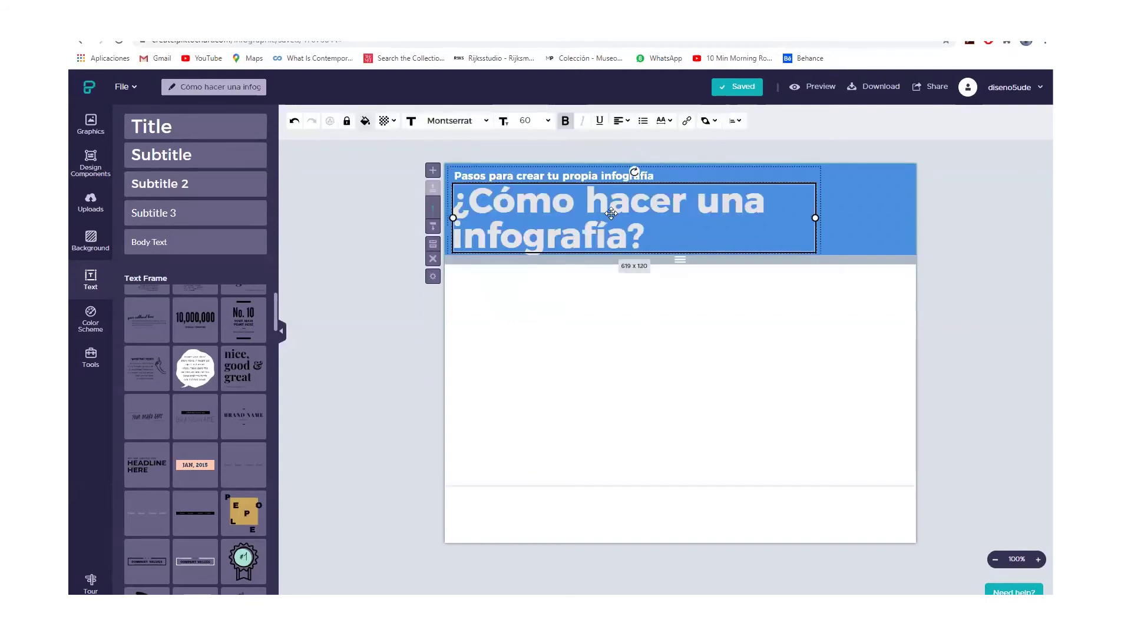
{"action": "triple_click", "coordinate": [601, 201]}
{"action": "left_click", "coordinate": [548, 121]}
{"action": "type", "text": "16"}
{"action": "left_click", "coordinate": [683, 308]}
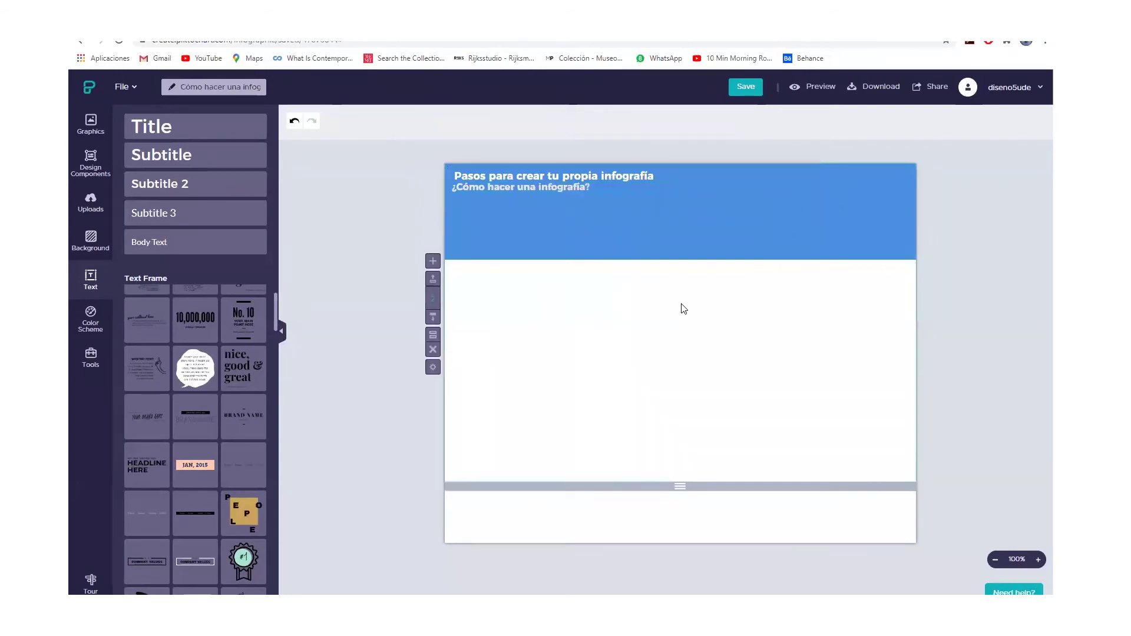
Undo the headline's font size change
{"action": "key", "text": "ctrl+z"}
{"action": "left_click", "coordinate": [294, 121]}
{"action": "left_click", "coordinate": [651, 397]}
Try underlining the title text block and remove the underline again
{"action": "left_click", "coordinate": [607, 218]}
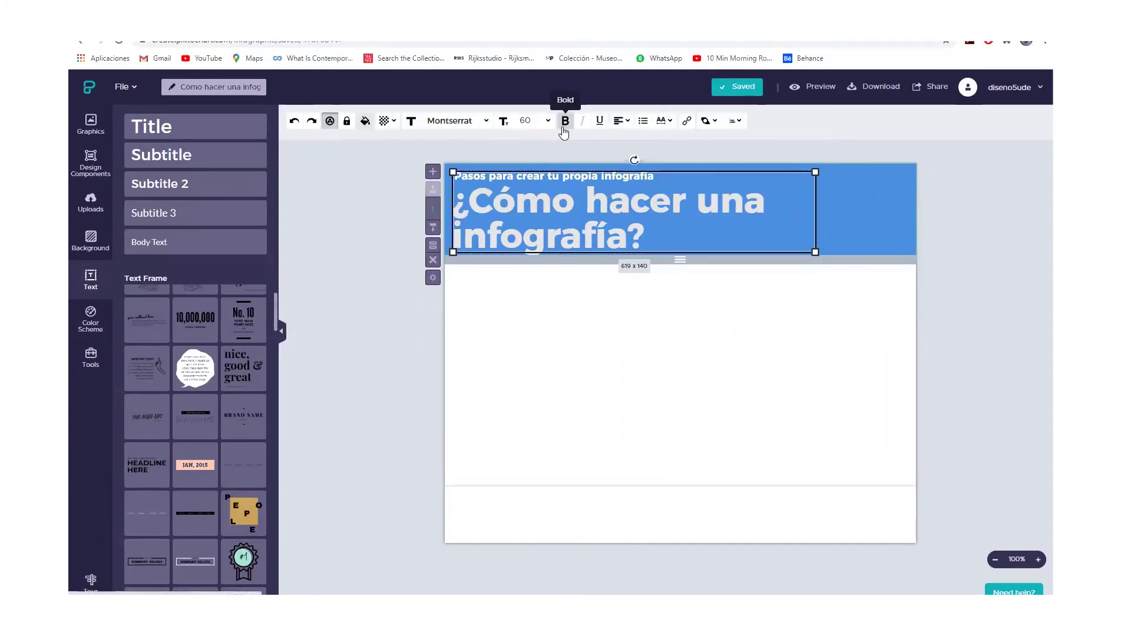
{"action": "left_click", "coordinate": [593, 126]}
{"action": "left_click", "coordinate": [593, 126]}
{"action": "mouse_move", "coordinate": [632, 124]}
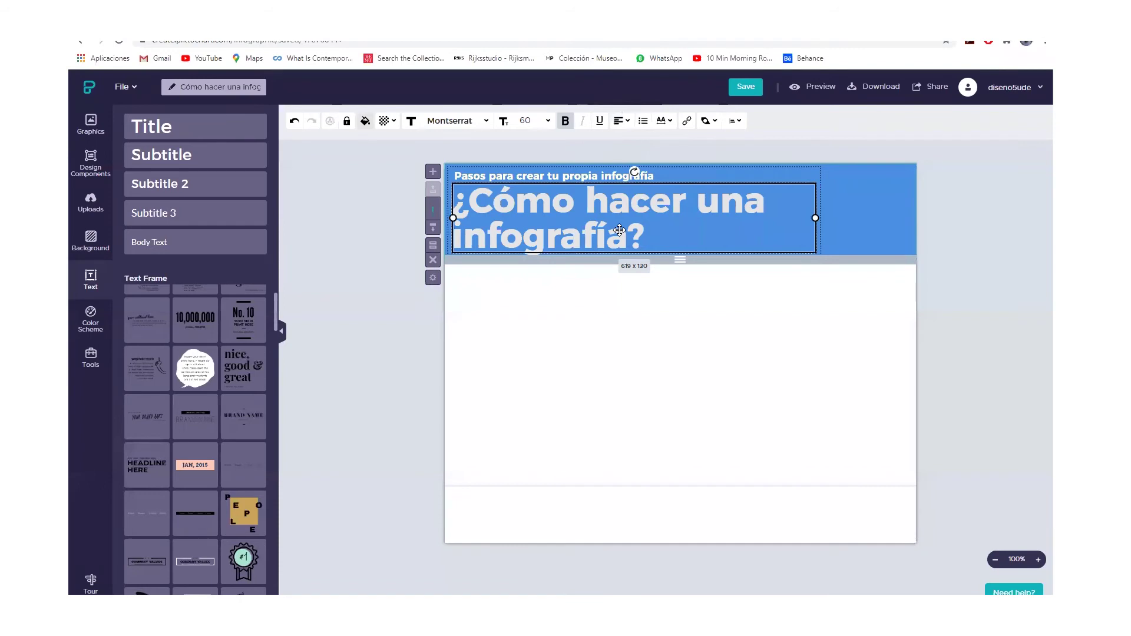
Try centered, right and justified text alignment on the headline "¿Cómo hacer una infografía?" and set it back to left-aligned
{"action": "triple_click", "coordinate": [596, 221]}
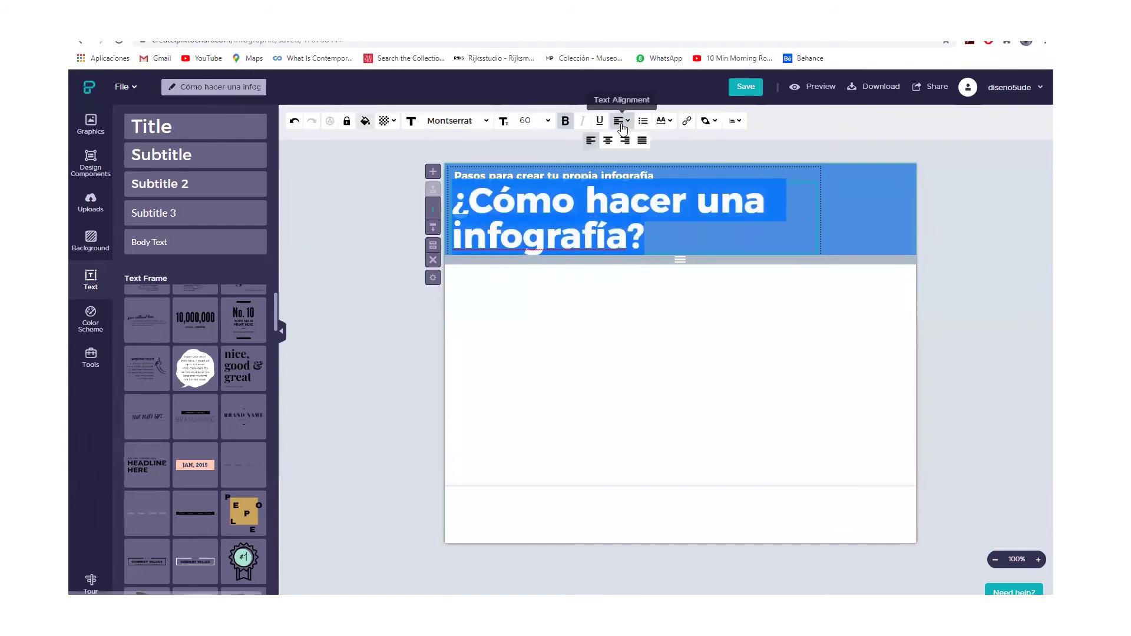
{"action": "left_click", "coordinate": [607, 140]}
{"action": "left_click", "coordinate": [624, 141]}
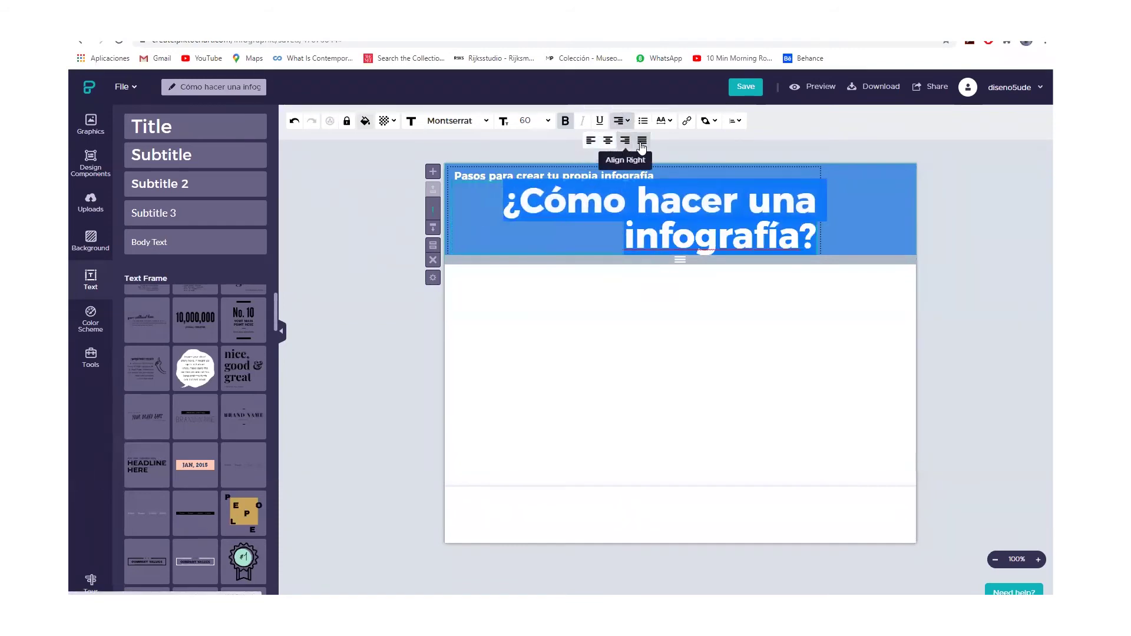
{"action": "left_click", "coordinate": [642, 141]}
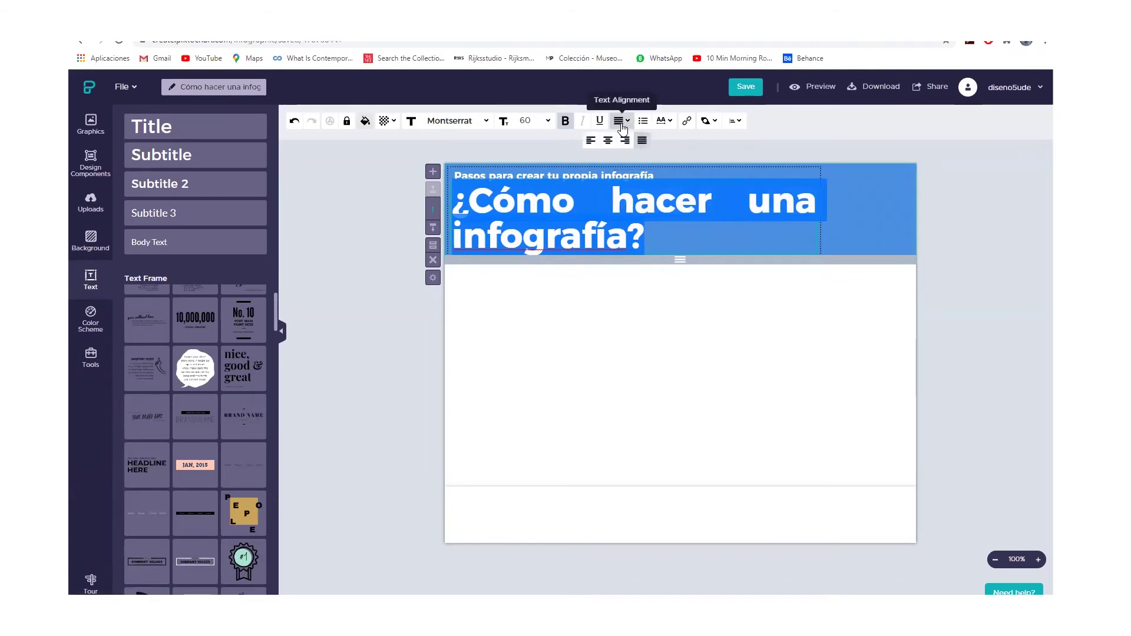
{"action": "left_click", "coordinate": [591, 141]}
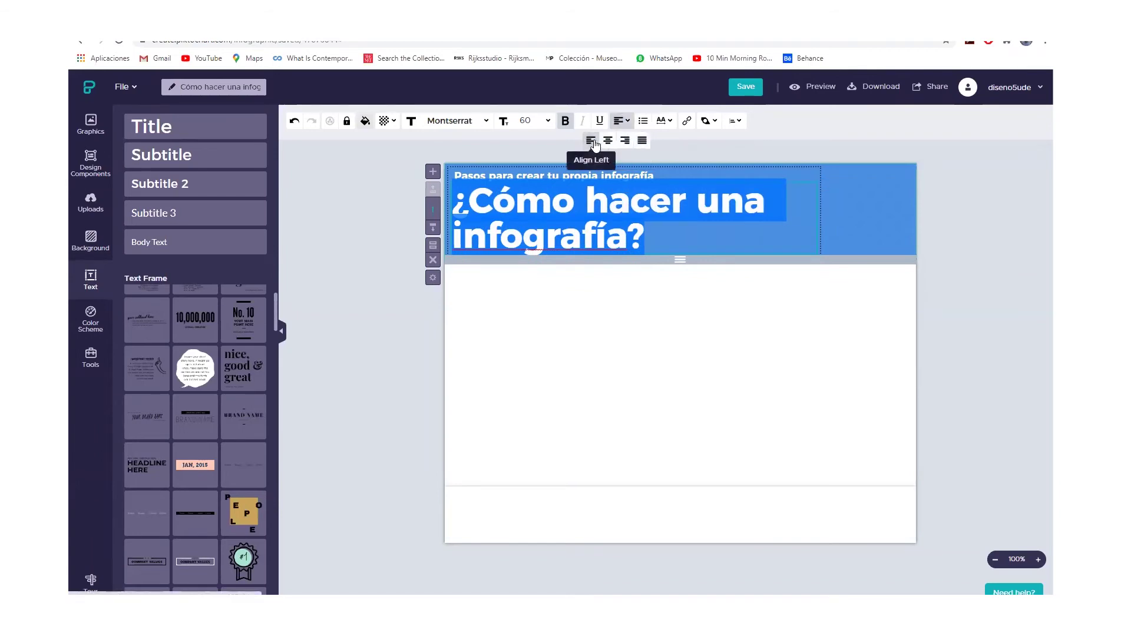
Try a bulleted list on the title text block, remove it again, and look at the letter spacing and line height options
{"action": "left_click", "coordinate": [643, 122]}
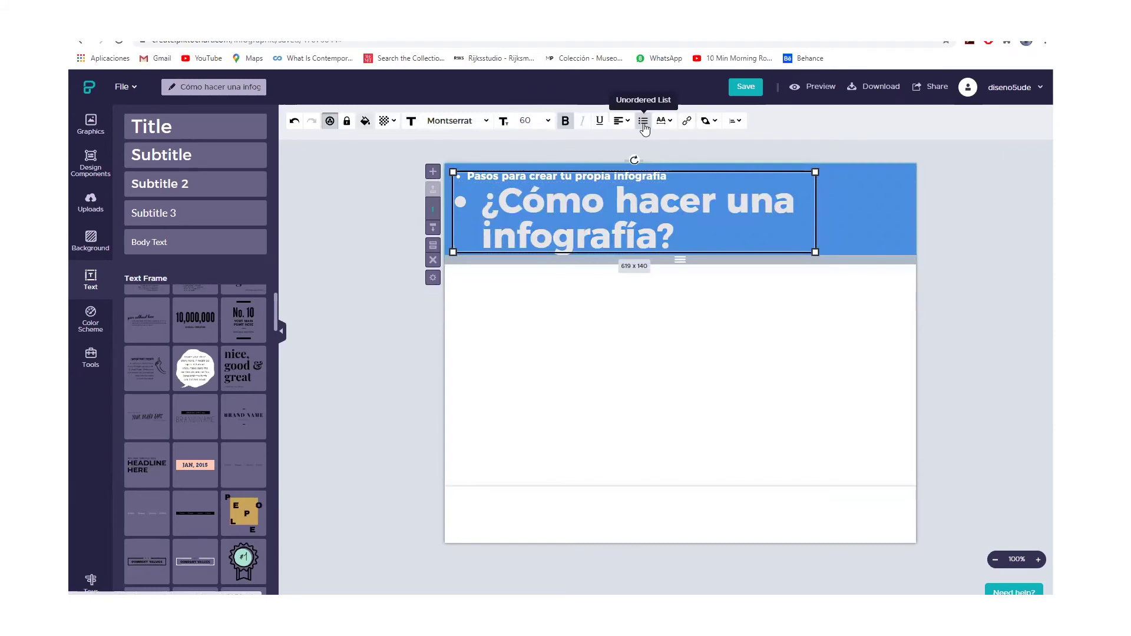
{"action": "left_click", "coordinate": [643, 122]}
{"action": "left_click", "coordinate": [664, 121]}
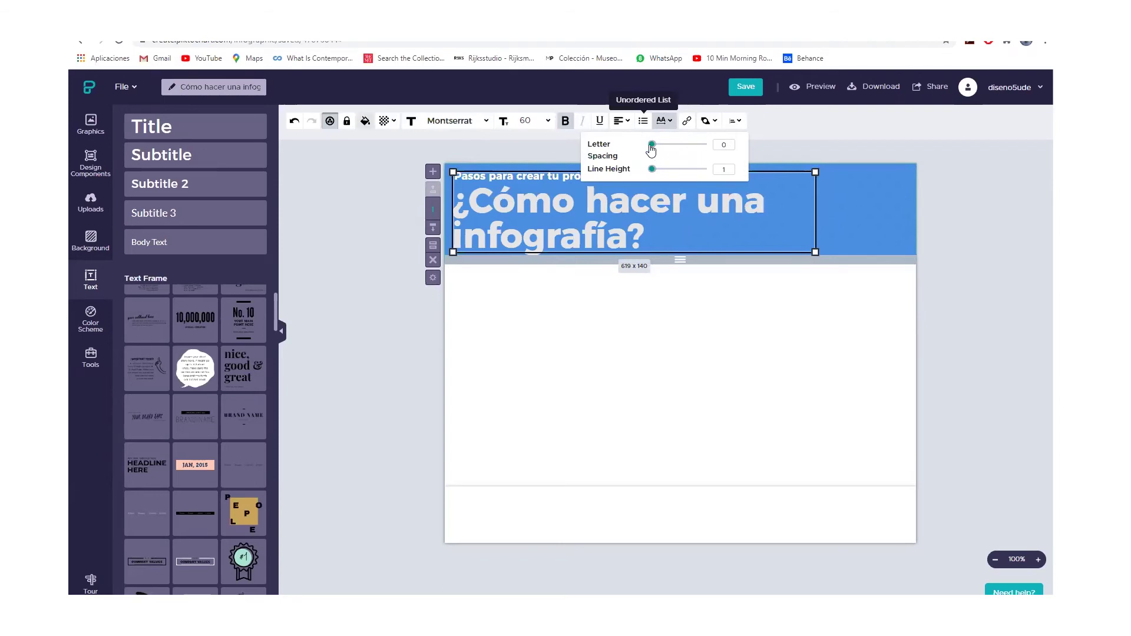
{"action": "left_click_drag", "start_coordinate": [651, 146], "coordinate": [649, 172]}
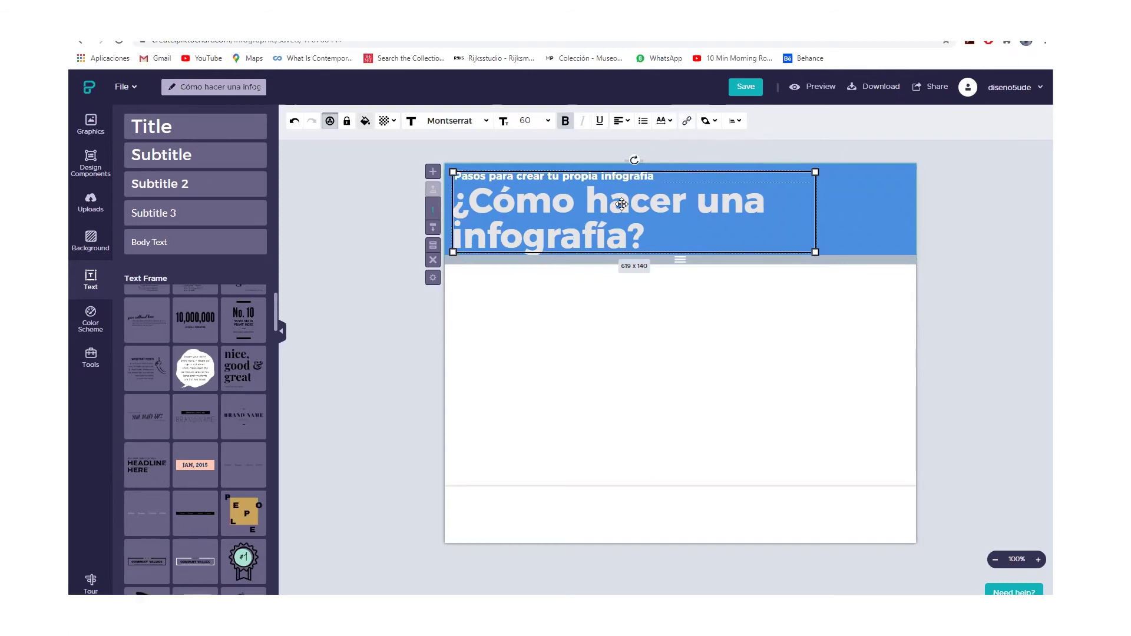
Check the hyperlink option for the whole title block and for the headline alone, without setting a link
{"action": "left_click", "coordinate": [684, 121]}
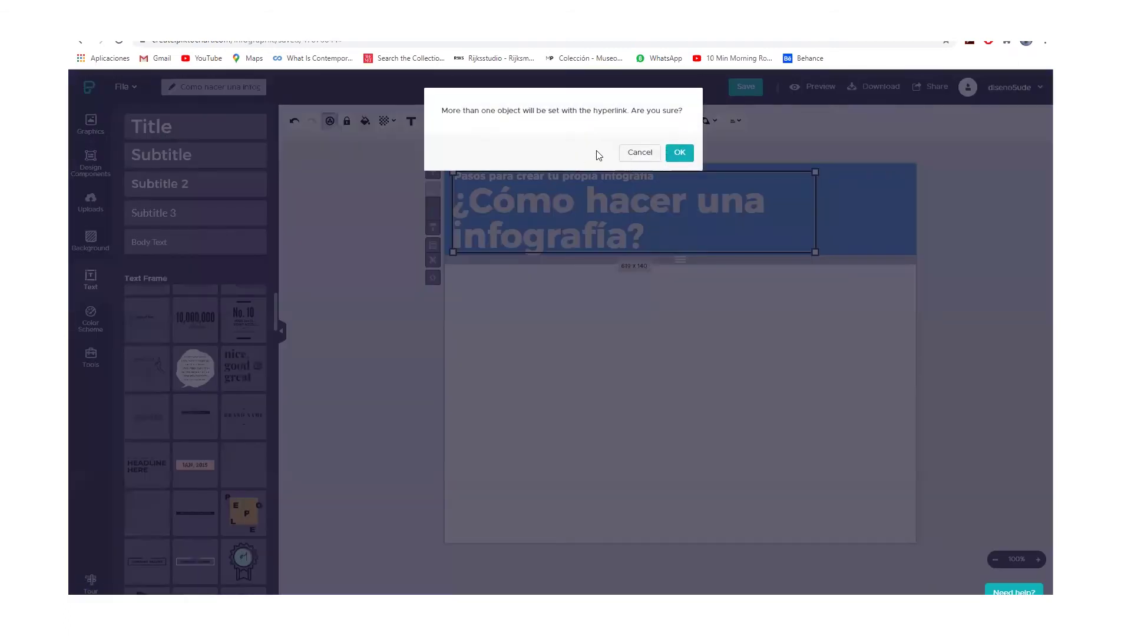
{"action": "left_click", "coordinate": [640, 154]}
{"action": "left_click", "coordinate": [615, 208]}
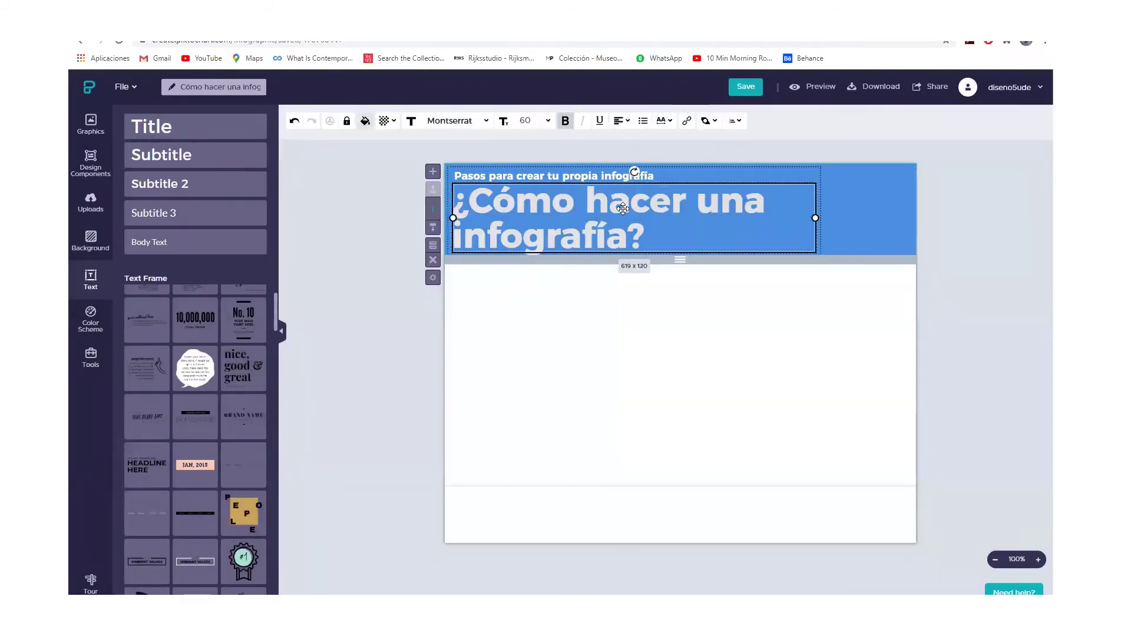
{"action": "double_click", "coordinate": [615, 207]}
{"action": "left_click_drag", "start_coordinate": [648, 239], "coordinate": [431, 203]}
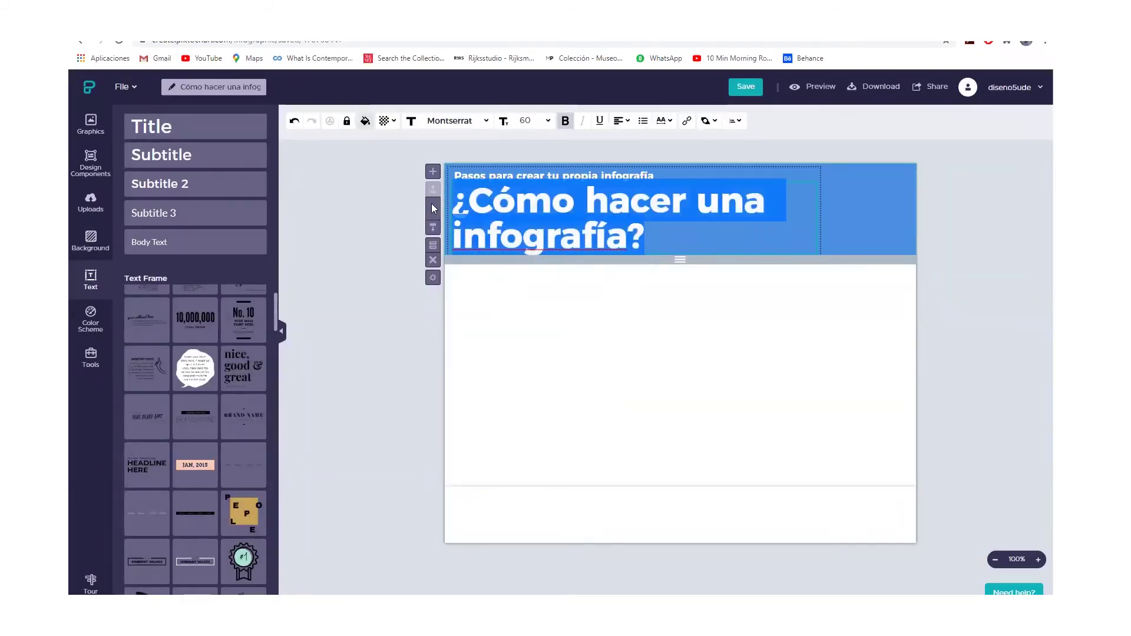
{"action": "left_click", "coordinate": [687, 120]}
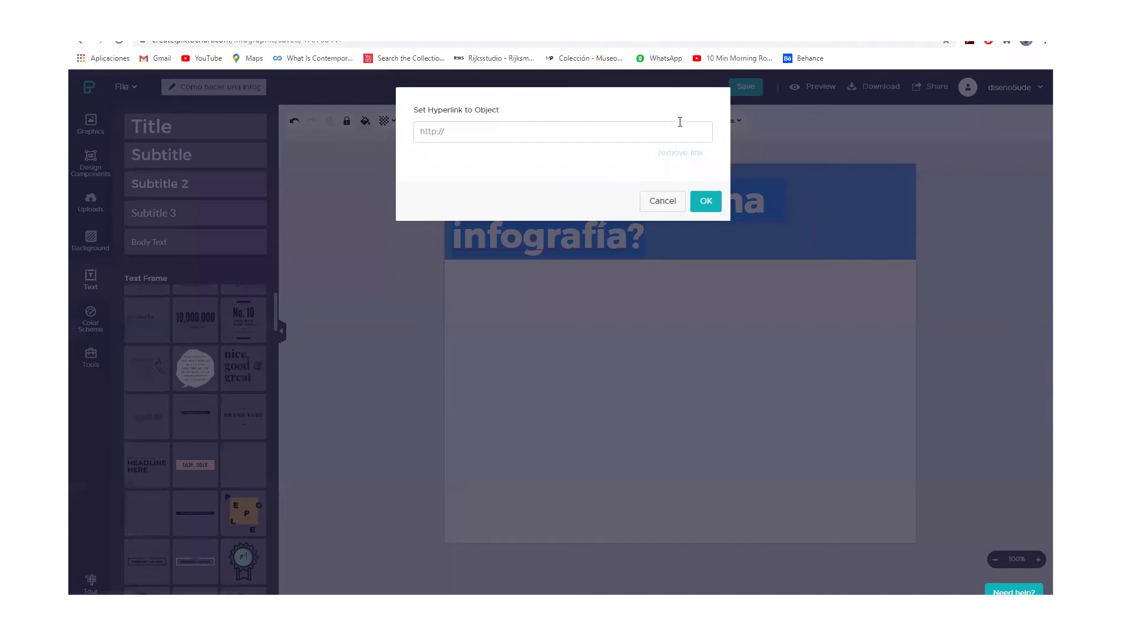
{"action": "left_click", "coordinate": [499, 141]}
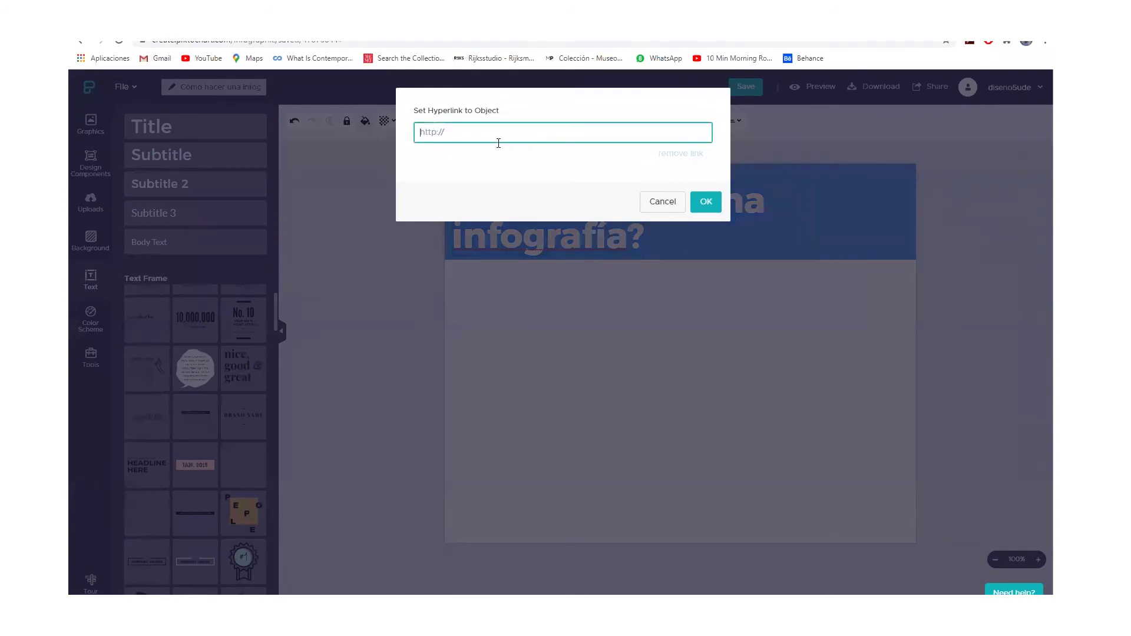
{"action": "left_click", "coordinate": [654, 203]}
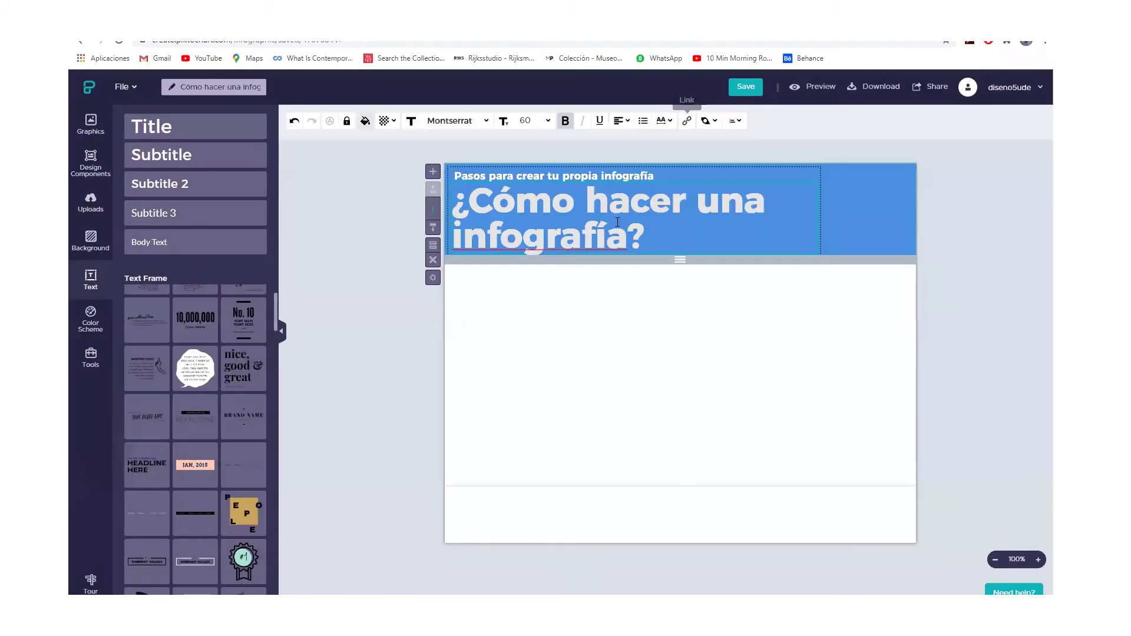
Look through the layer arrangement options for the headline, such as Bring to front
{"action": "left_click", "coordinate": [717, 126]}
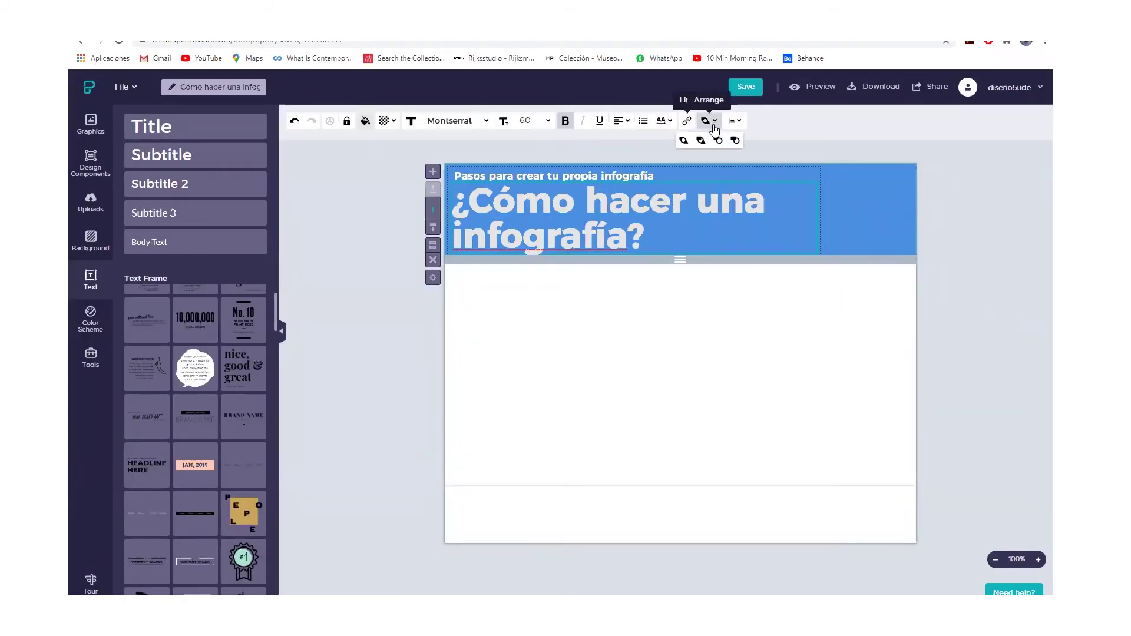
{"action": "left_click", "coordinate": [683, 140]}
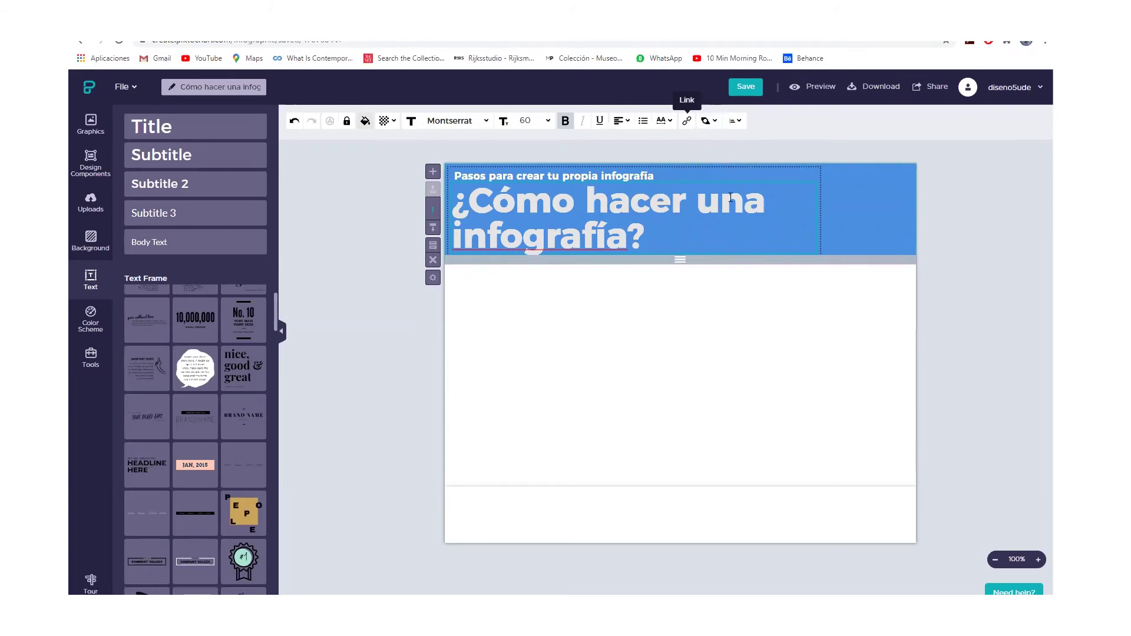
{"action": "left_click", "coordinate": [708, 120]}
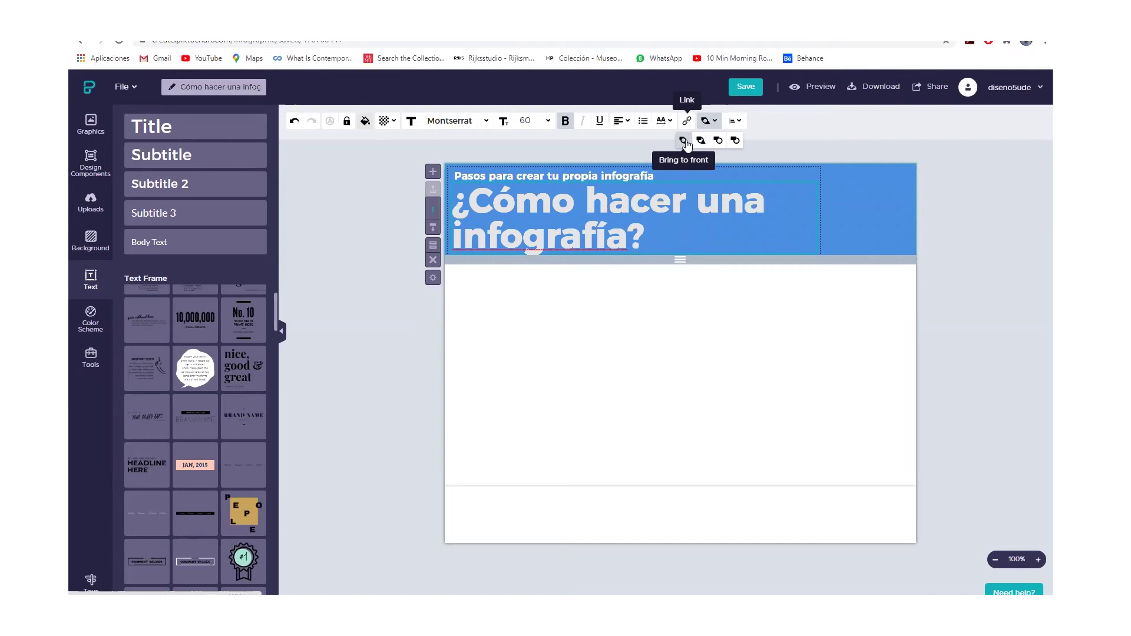
Try aligning the whole title block horizontally to the center and right of the header, ending with it aligned left
{"action": "left_click", "coordinate": [734, 121]}
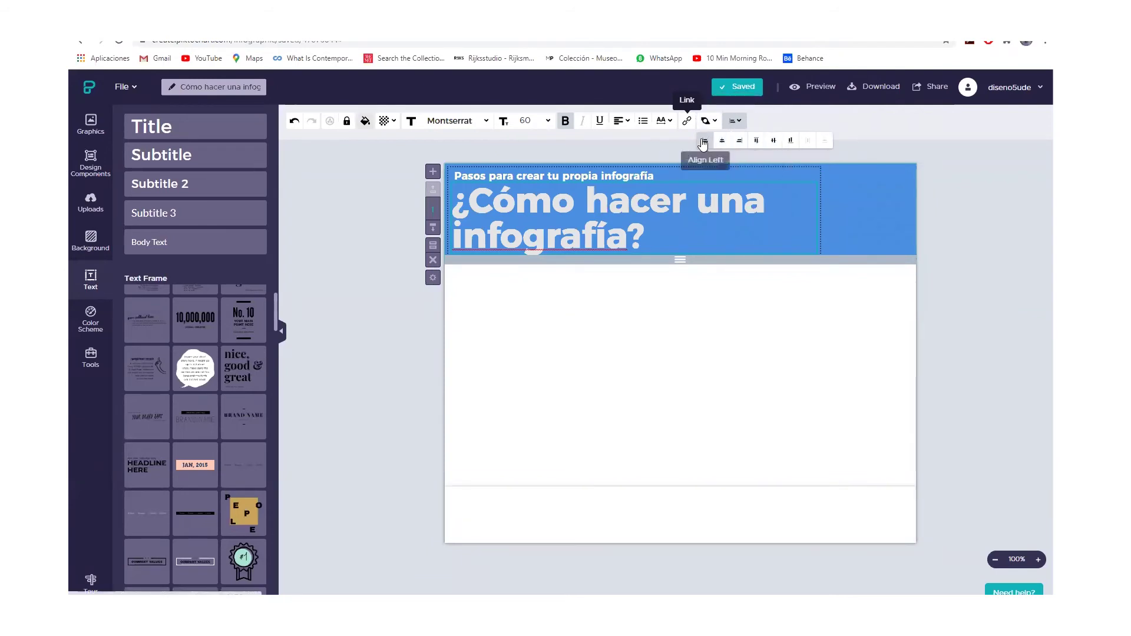
{"action": "left_click", "coordinate": [666, 178]}
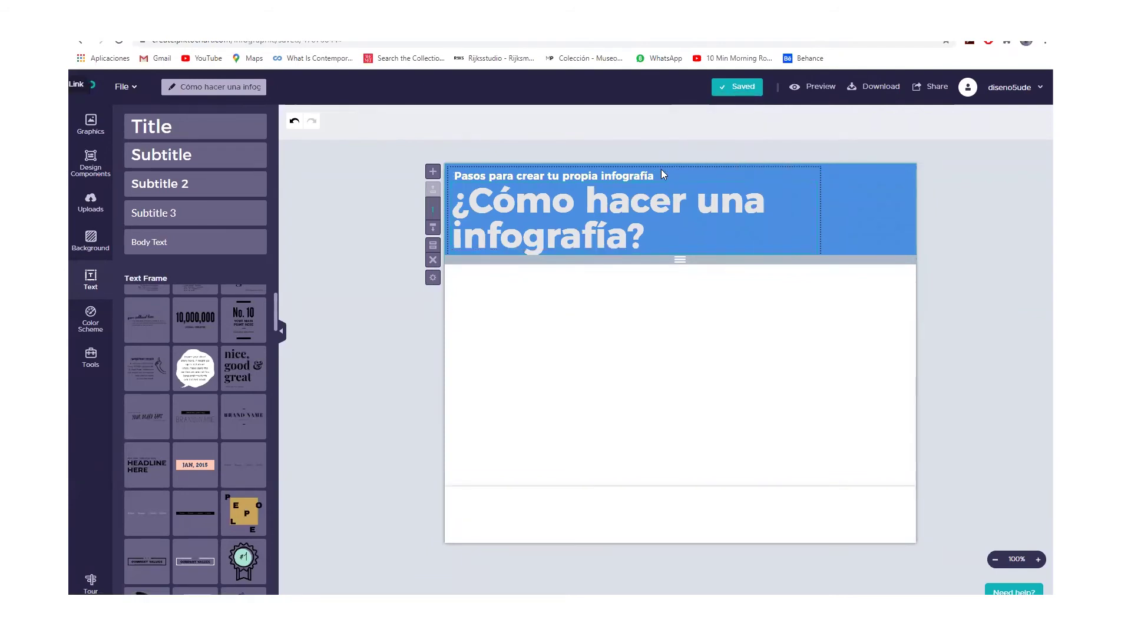
{"action": "left_click", "coordinate": [733, 122]}
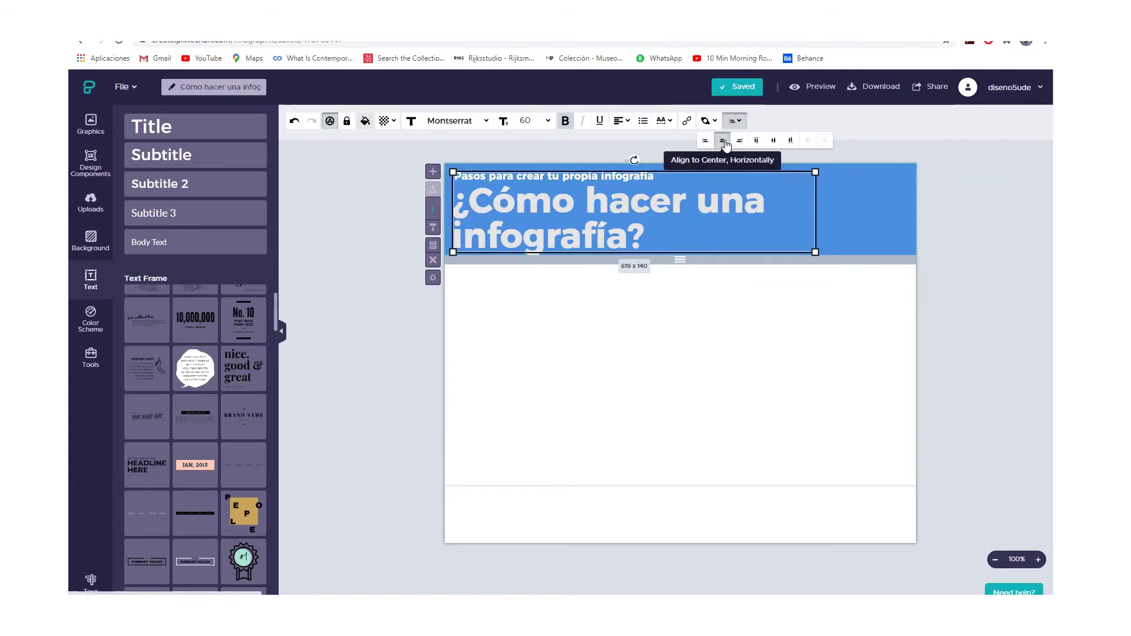
{"action": "left_click", "coordinate": [723, 140]}
{"action": "left_click", "coordinate": [737, 141]}
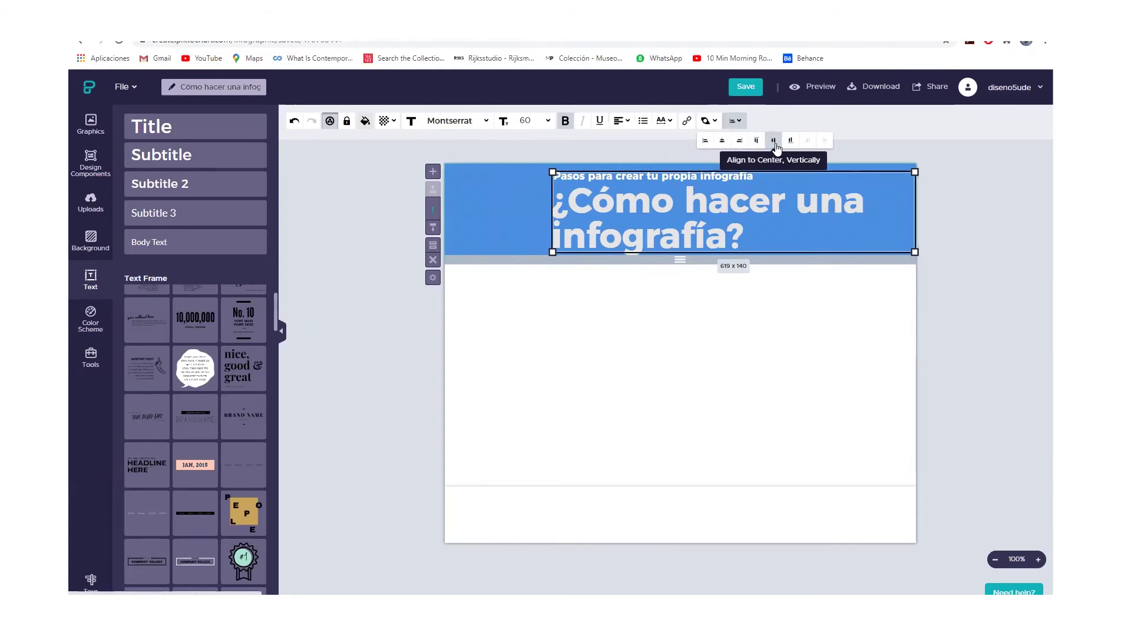
{"action": "left_click", "coordinate": [725, 145]}
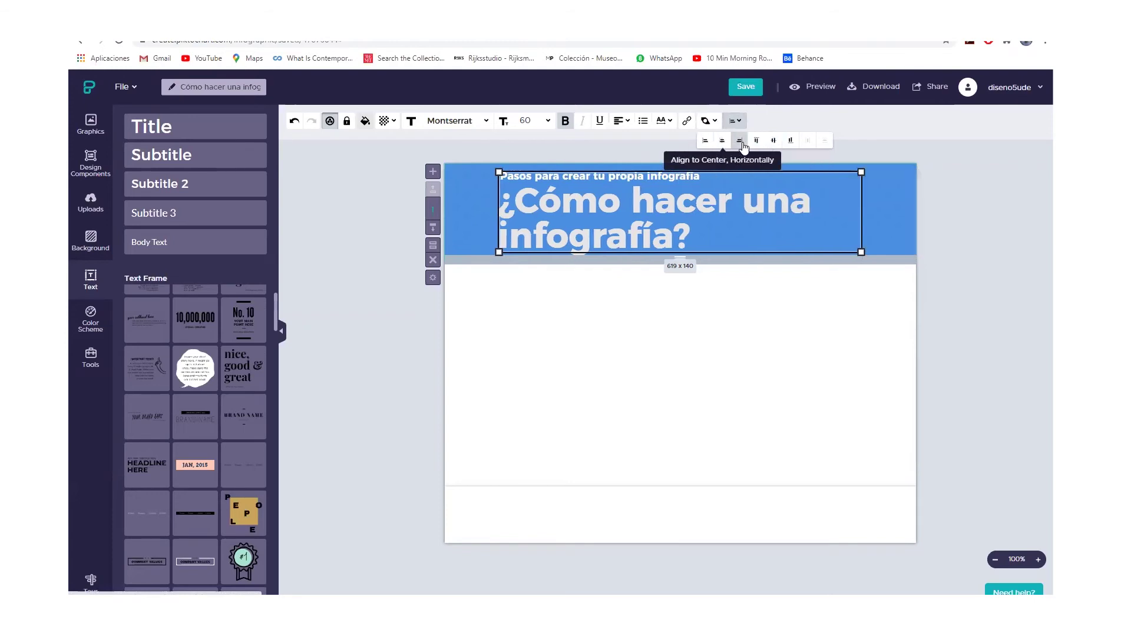
{"action": "left_click", "coordinate": [704, 143]}
Move the title block slightly inward from the header's left edge and deselect it
{"action": "left_click_drag", "start_coordinate": [576, 173], "coordinate": [585, 172]}
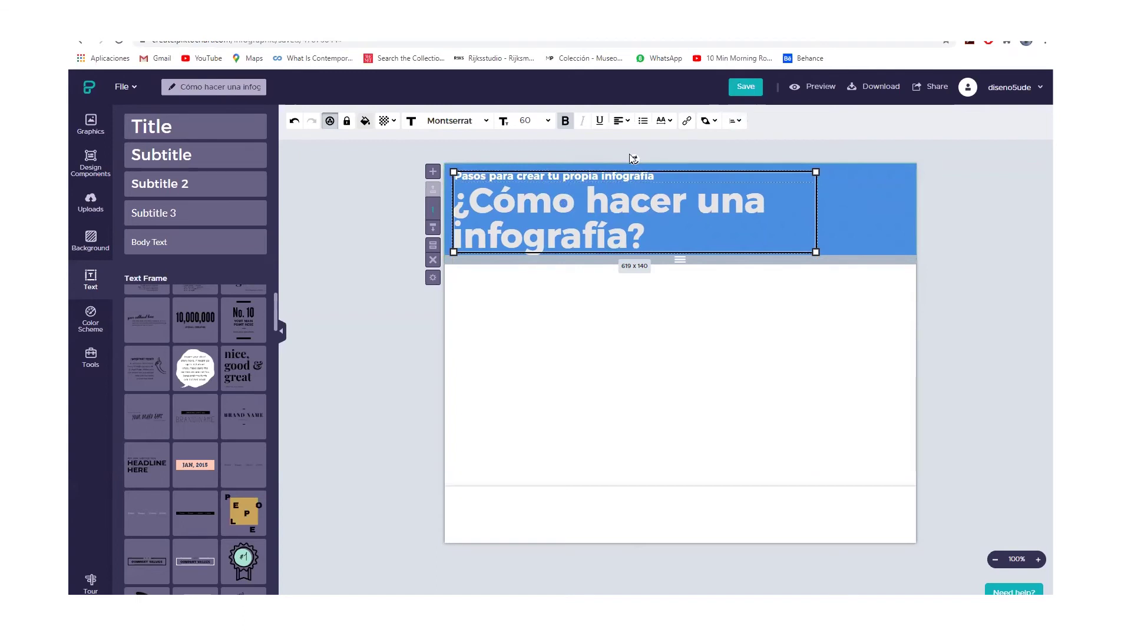
{"action": "mouse_move", "coordinate": [601, 206]}
{"action": "left_mouse_down"}
{"action": "mouse_move", "coordinate": [568, 200]}
{"action": "mouse_move", "coordinate": [599, 202]}
{"action": "left_mouse_up"}
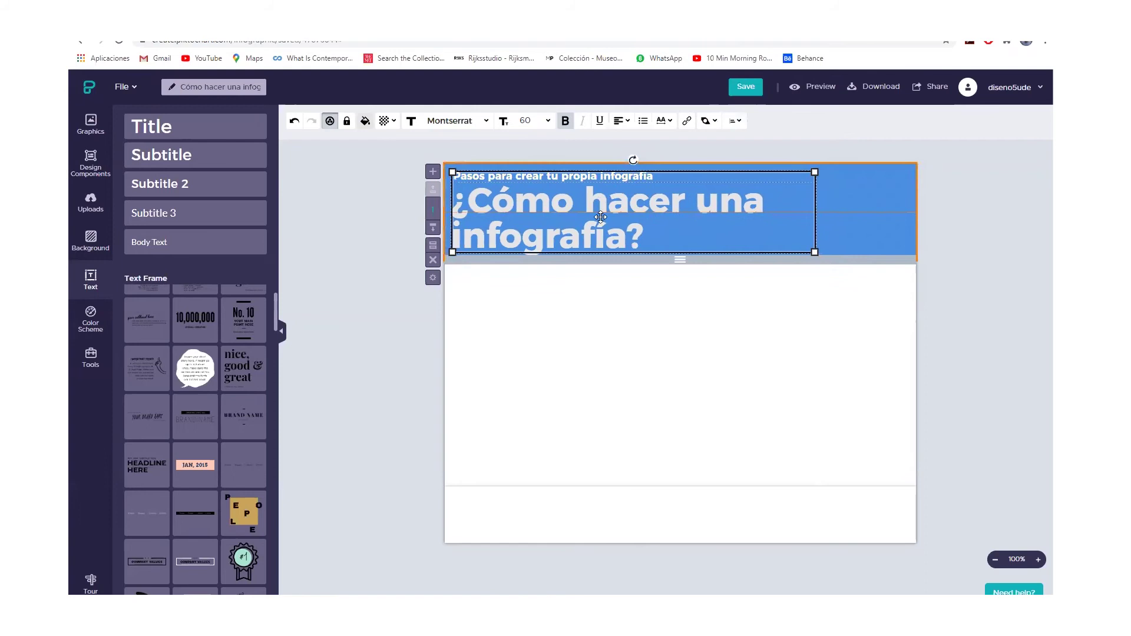
{"action": "left_click", "coordinate": [629, 308]}
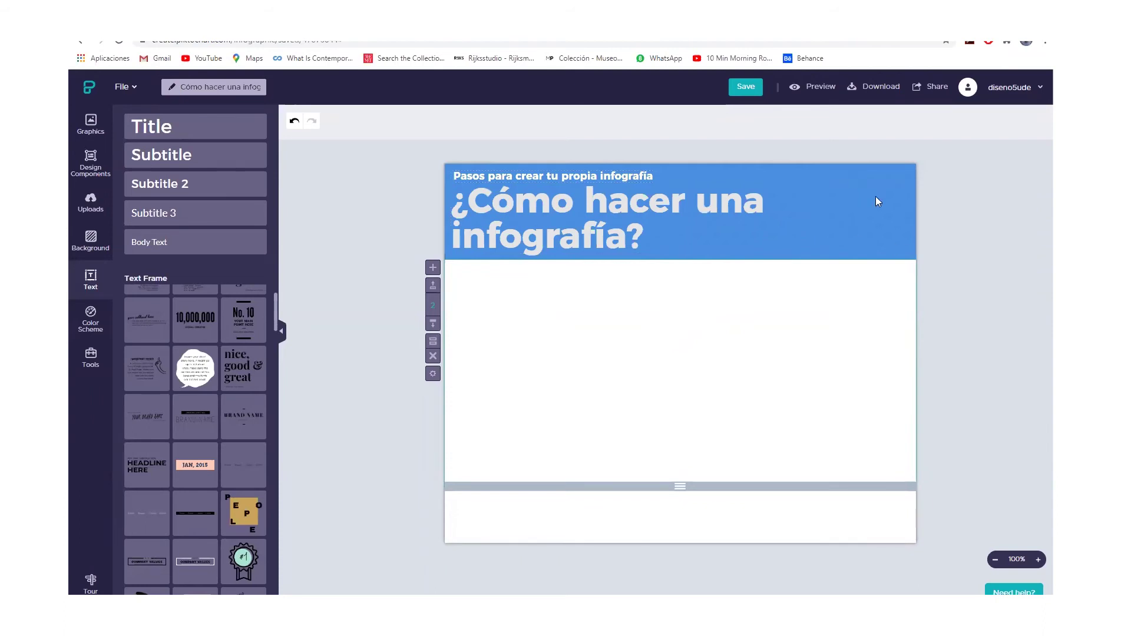
Show the Education category of the shapes and icons in the graphics library
{"action": "left_click", "coordinate": [90, 126]}
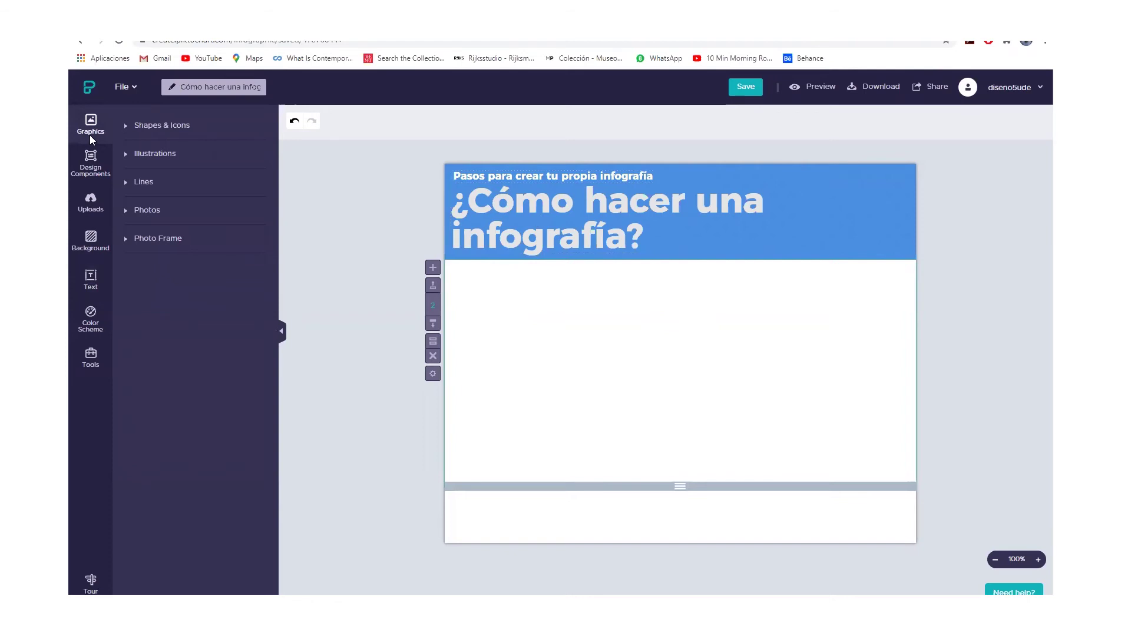
{"action": "left_click", "coordinate": [128, 130]}
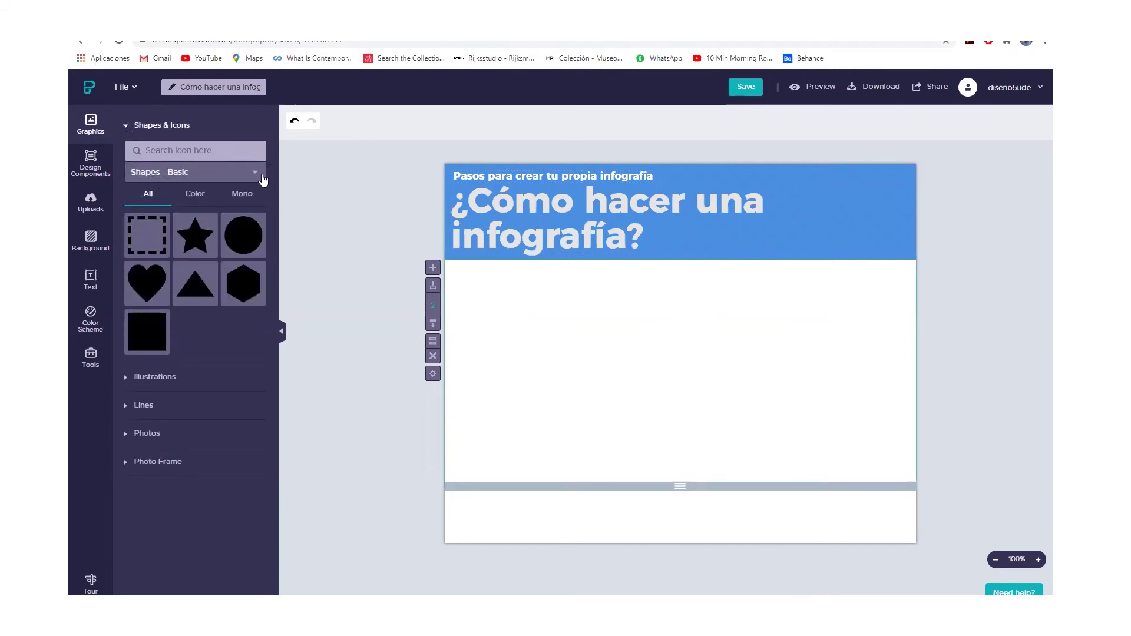
{"action": "left_click", "coordinate": [226, 151]}
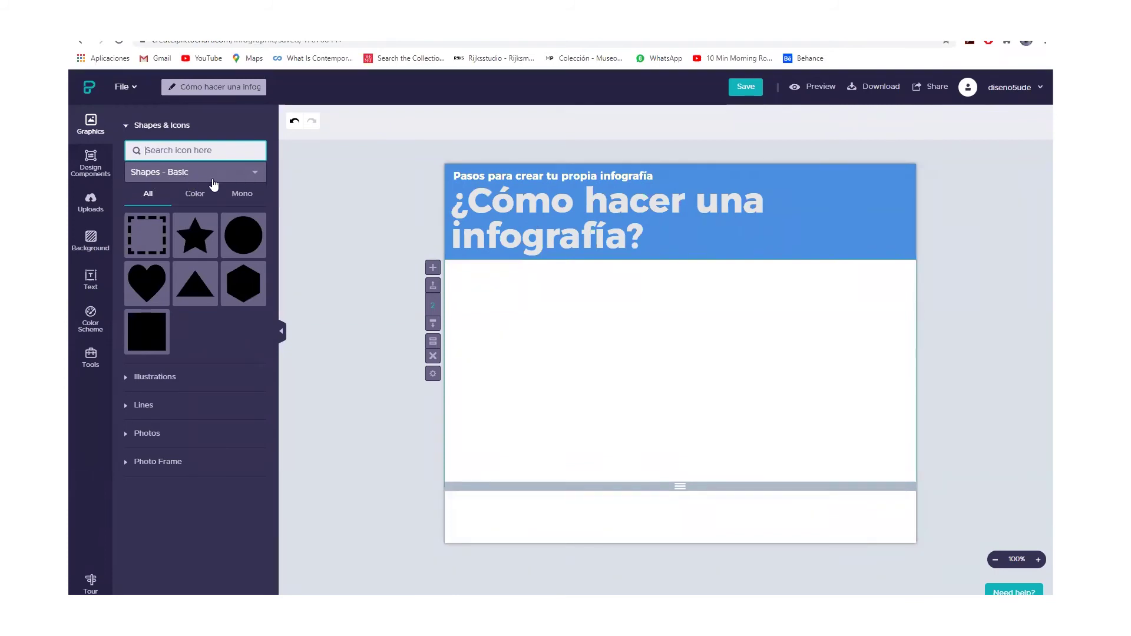
{"action": "left_click", "coordinate": [253, 176]}
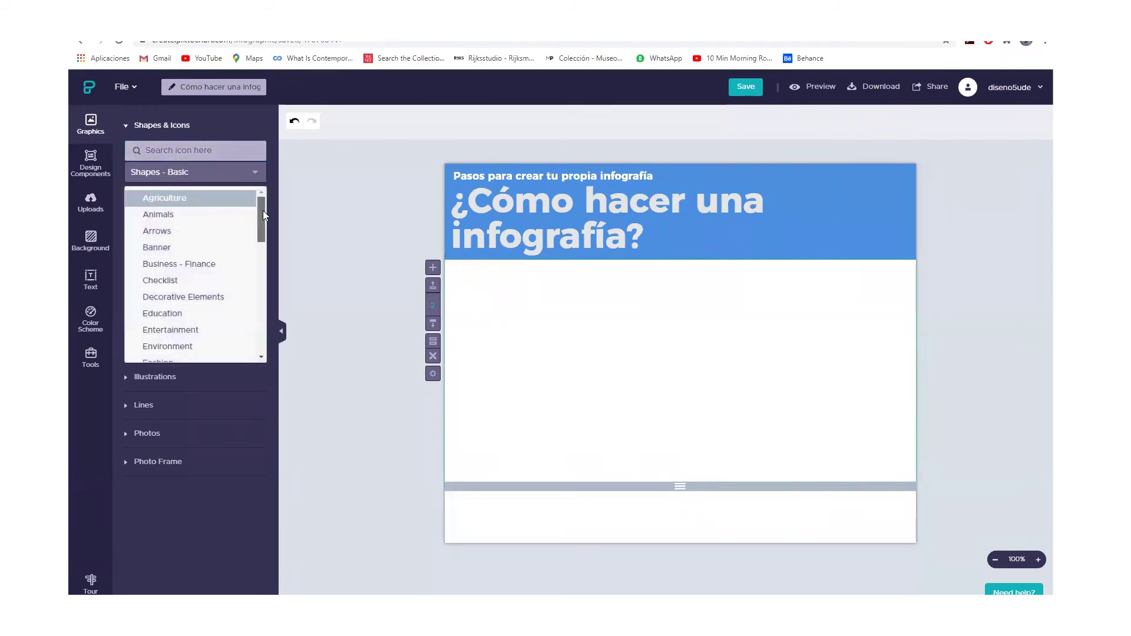
{"action": "left_click", "coordinate": [255, 174]}
{"action": "left_click", "coordinate": [254, 174]}
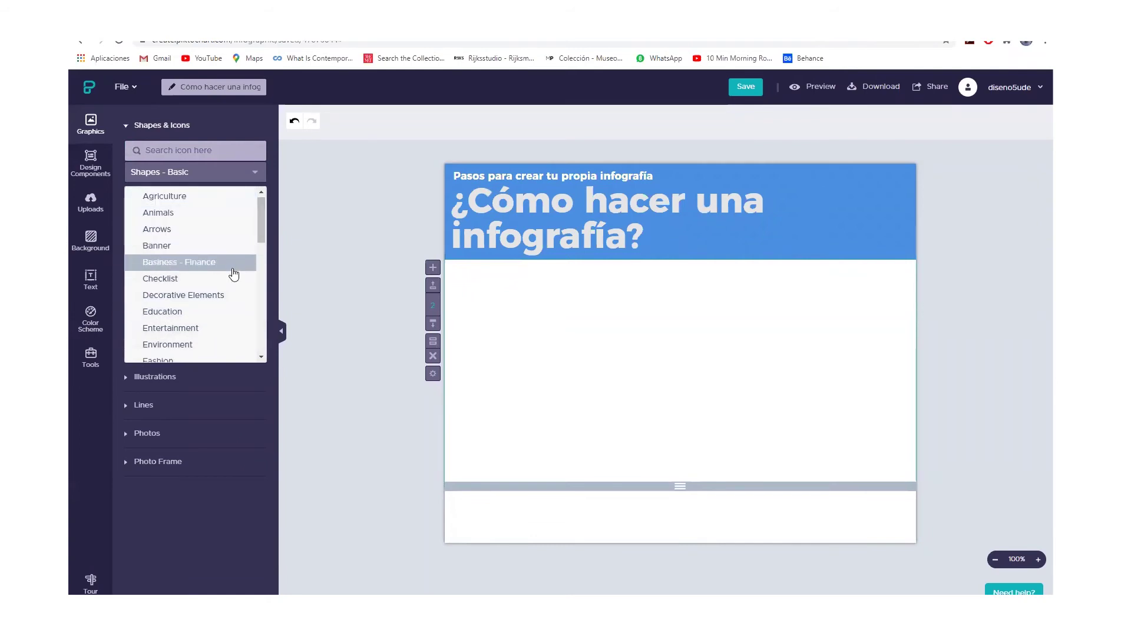
{"action": "scroll", "coordinate": [260, 238], "scroll_direction": "down", "scroll_amount": 1}
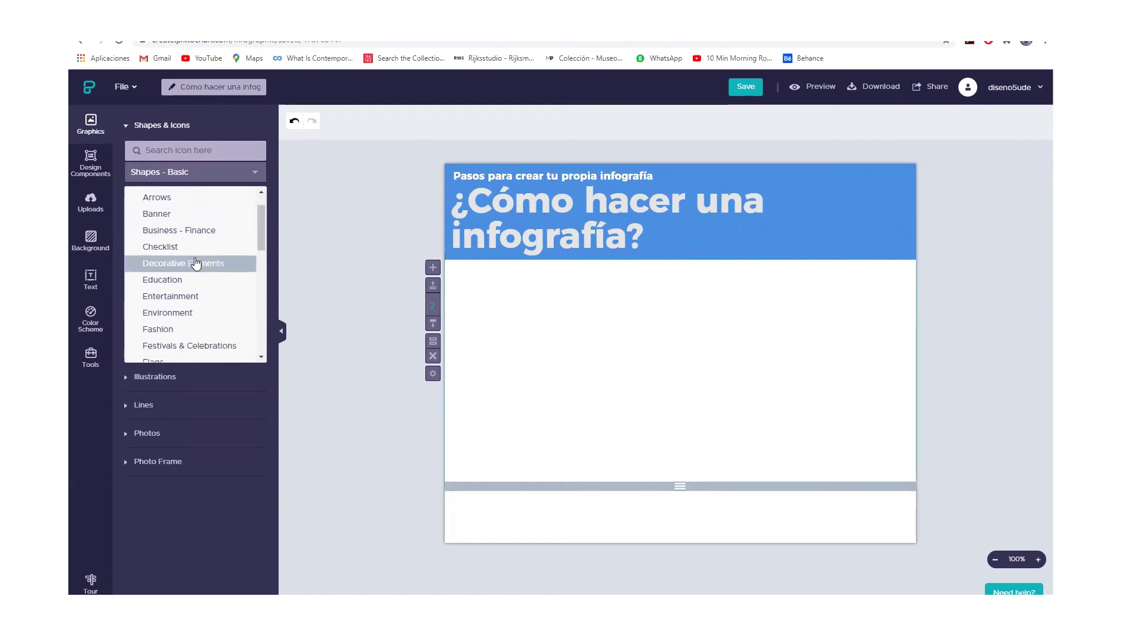
{"action": "left_click_drag", "start_coordinate": [264, 224], "coordinate": [266, 238]}
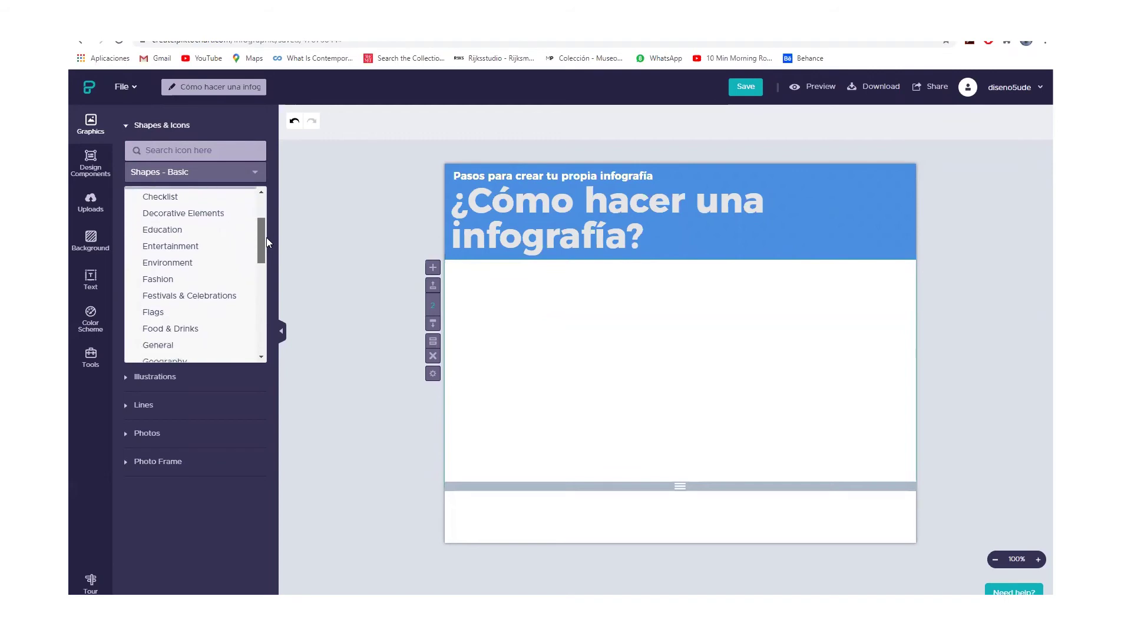
{"action": "left_click", "coordinate": [165, 235]}
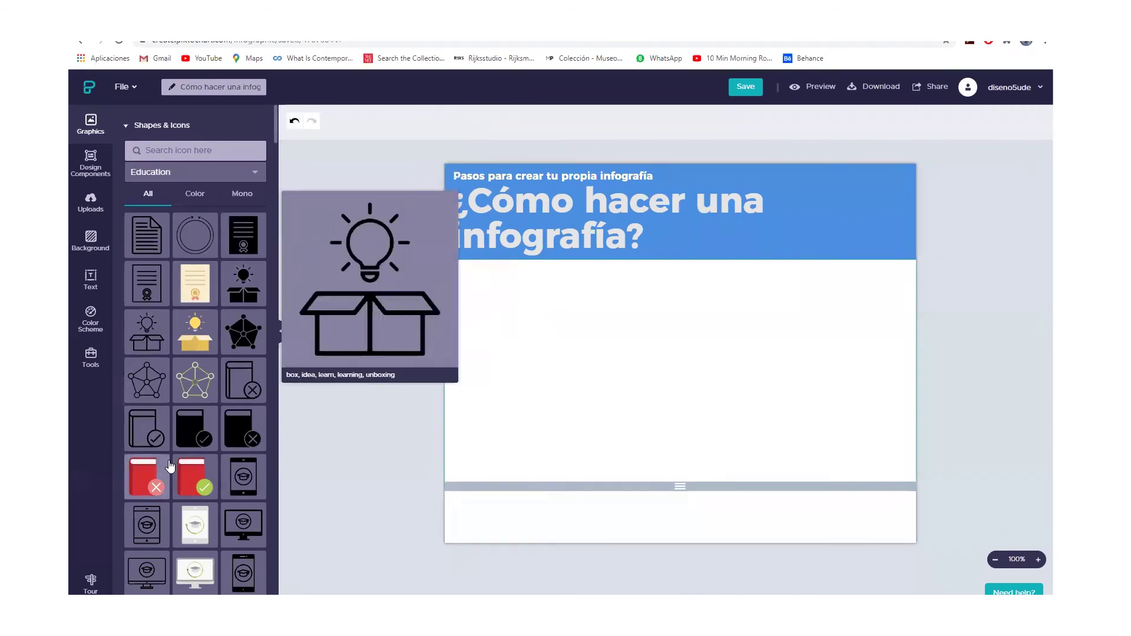
Browse the Education icons to examine which graphics are available for the infographic
{"action": "scroll", "coordinate": [157, 504], "scroll_direction": "down", "scroll_amount": 2}
{"action": "scroll", "coordinate": [159, 506], "scroll_direction": "down", "scroll_amount": 6}
{"action": "scroll", "coordinate": [190, 439], "scroll_direction": "down", "scroll_amount": 6}
{"action": "scroll", "coordinate": [190, 439], "scroll_direction": "down", "scroll_amount": 6}
{"action": "scroll", "coordinate": [189, 439], "scroll_direction": "down", "scroll_amount": 4}
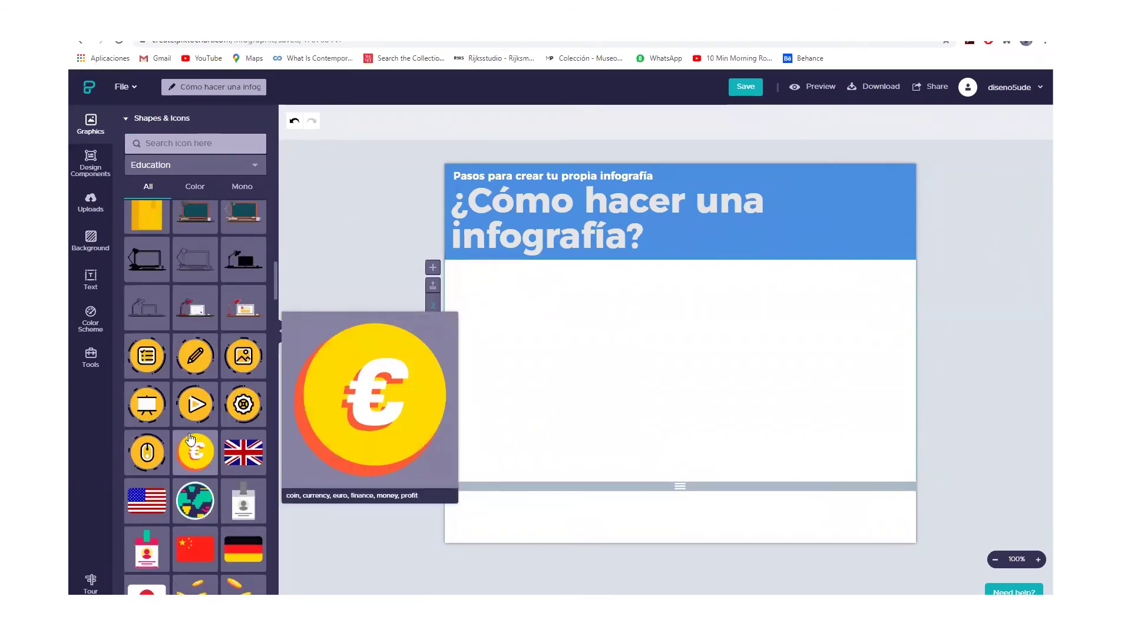
{"action": "scroll", "coordinate": [190, 438], "scroll_direction": "down", "scroll_amount": 4}
{"action": "scroll", "coordinate": [190, 439], "scroll_direction": "up", "scroll_amount": 8}
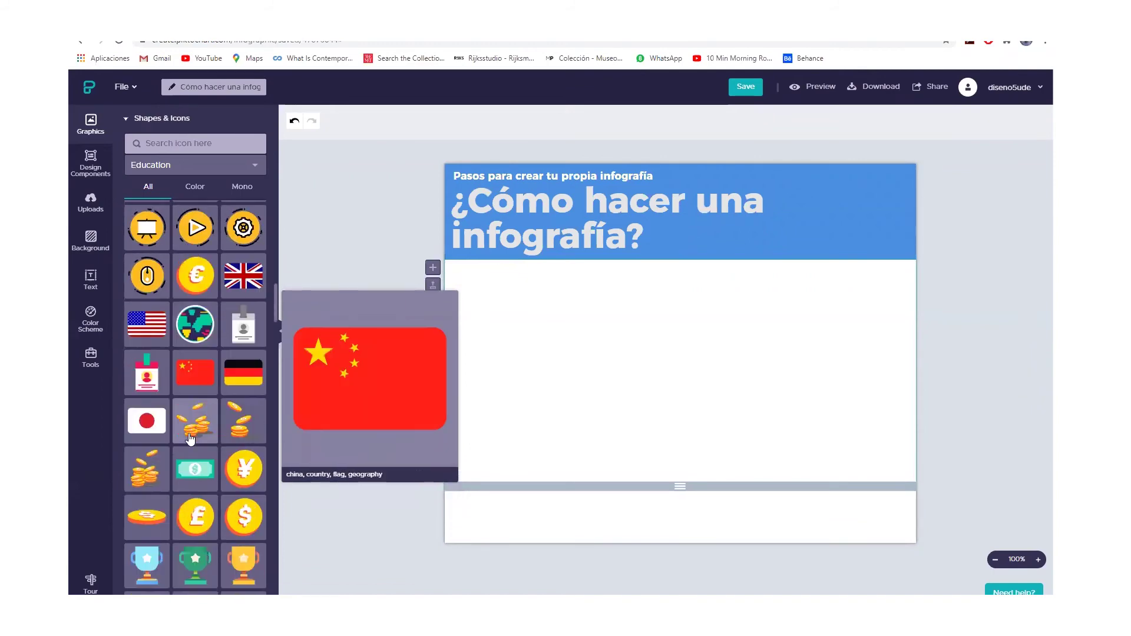
{"action": "scroll", "coordinate": [190, 439], "scroll_direction": "up", "scroll_amount": 3}
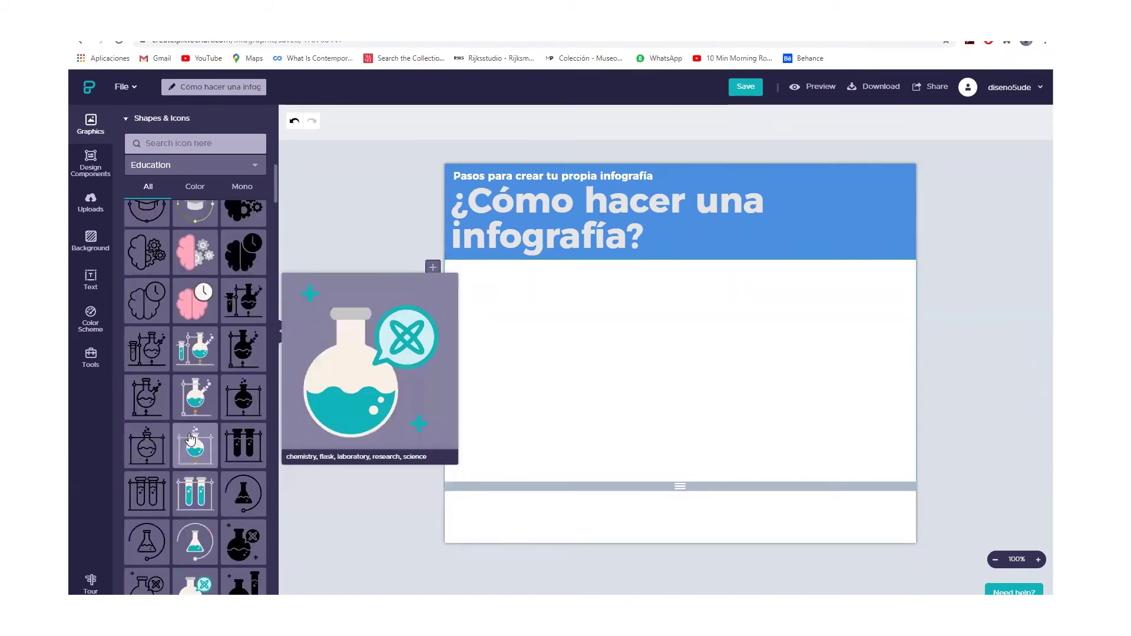
Search the icons for "book" and insert the tilted open notebook with a chart and red bookmark
{"action": "left_click", "coordinate": [174, 144]}
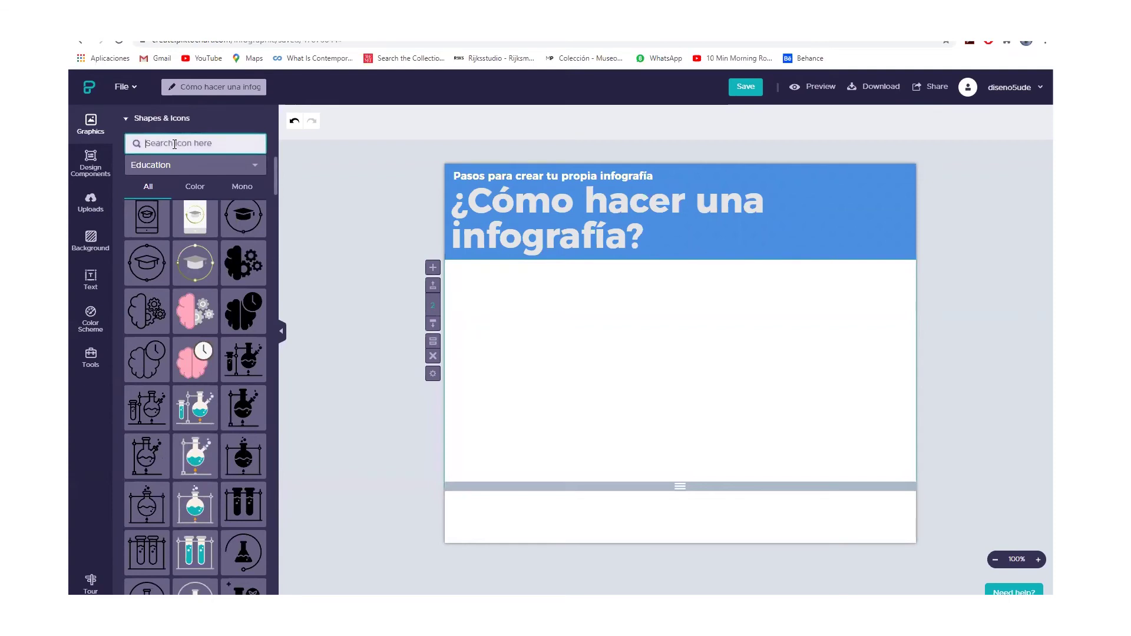
{"action": "type", "text": "book"}
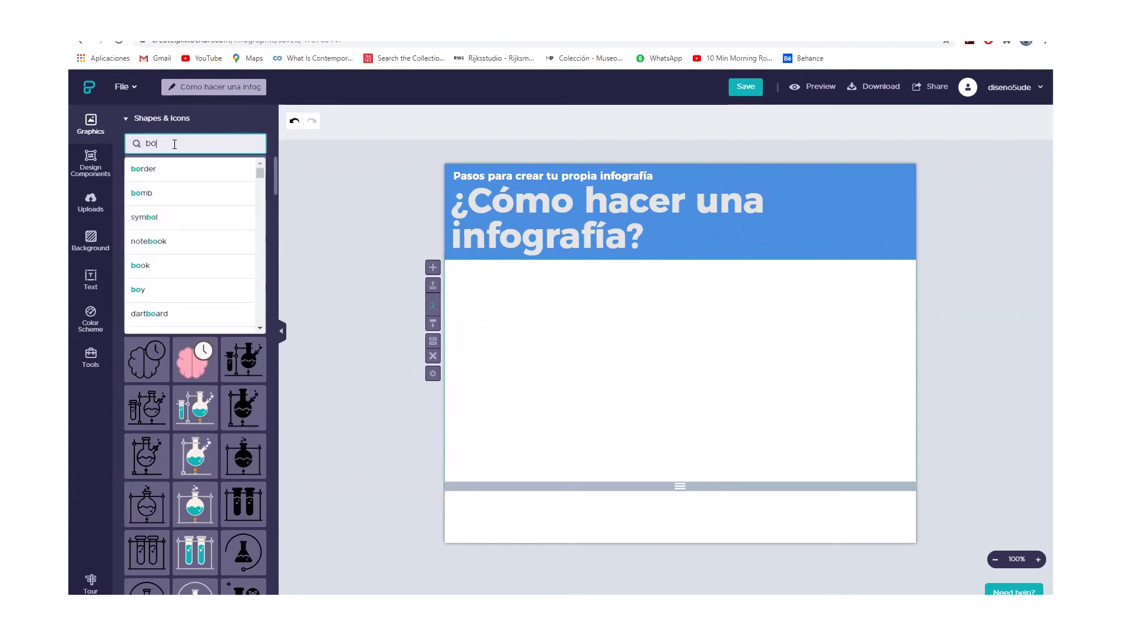
{"action": "left_click", "coordinate": [140, 194]}
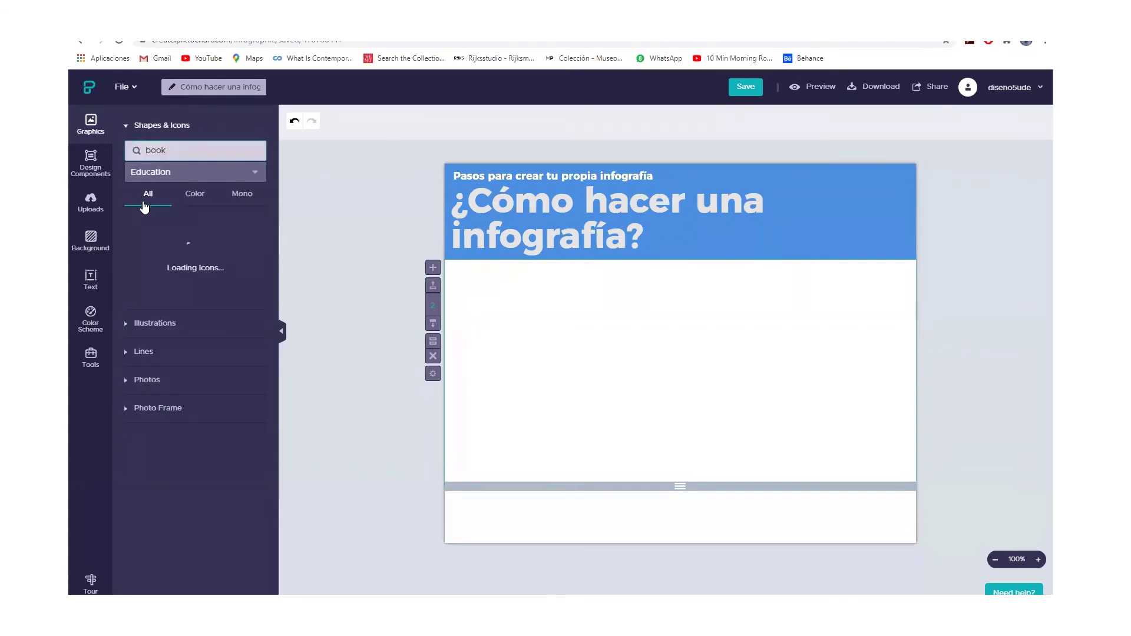
{"action": "scroll", "coordinate": [236, 400], "scroll_direction": "down", "scroll_amount": 5}
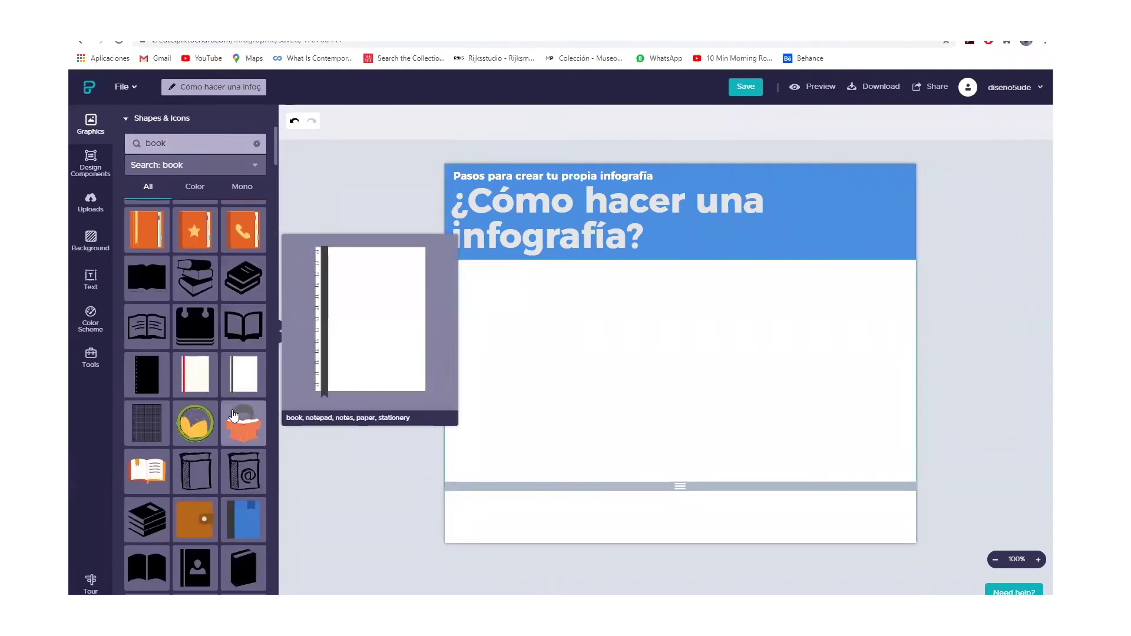
{"action": "scroll", "coordinate": [234, 415], "scroll_direction": "down", "scroll_amount": 3}
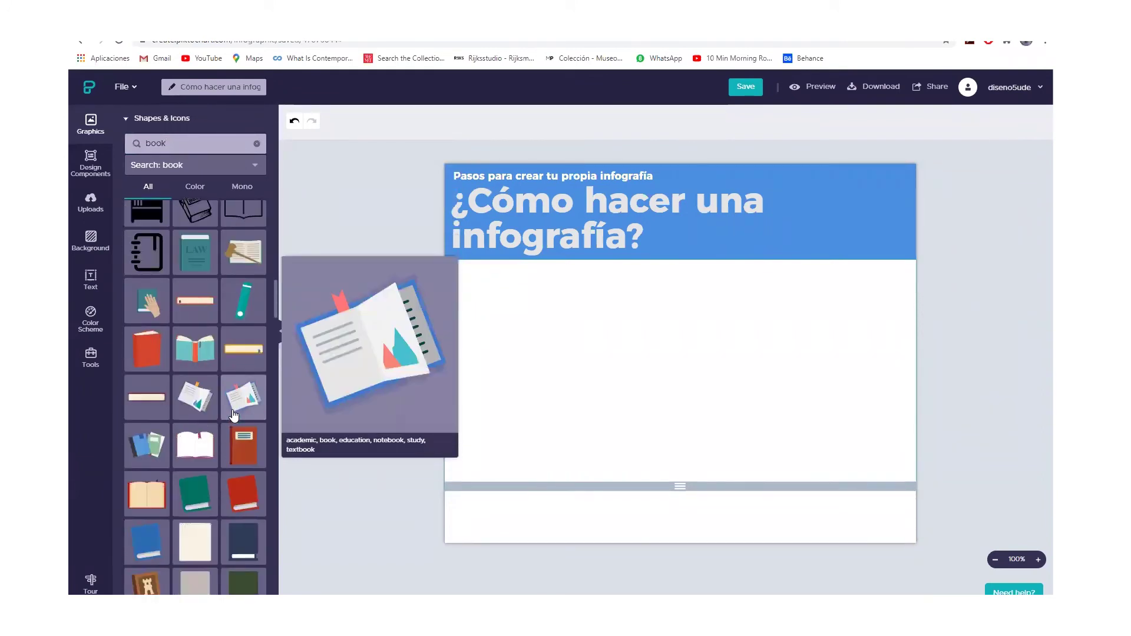
{"action": "scroll", "coordinate": [232, 409], "scroll_direction": "down", "scroll_amount": 1}
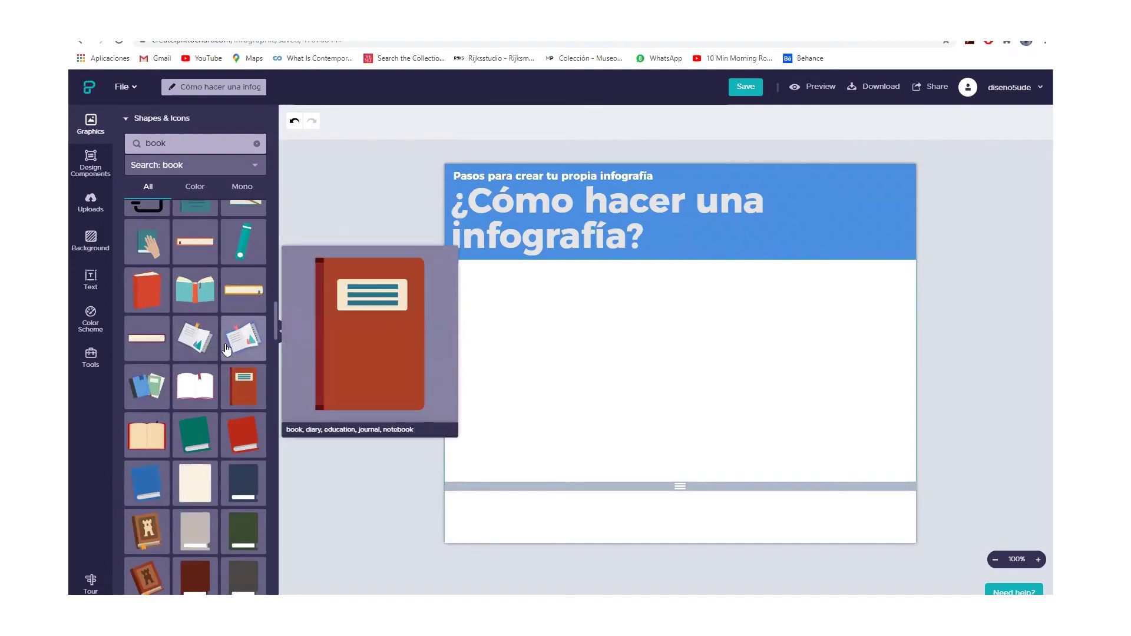
{"action": "left_click", "coordinate": [232, 340]}
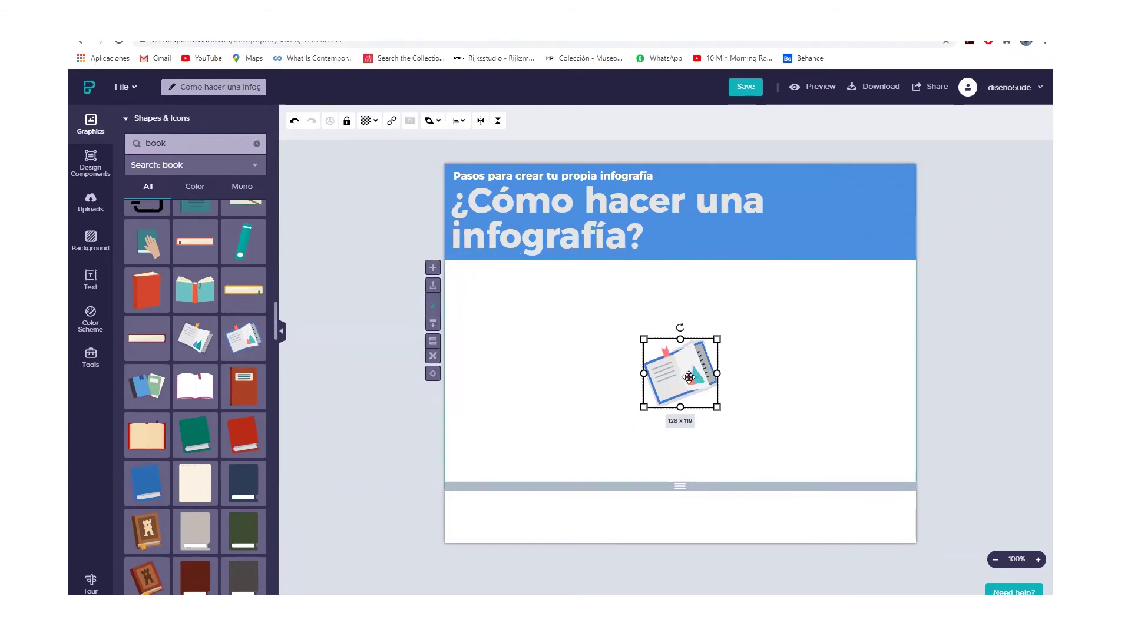
Move the notebook icon into the blue header, beside the end of the title
{"action": "left_click", "coordinate": [732, 377]}
{"action": "left_click", "coordinate": [683, 371]}
{"action": "left_click_drag", "start_coordinate": [684, 369], "coordinate": [839, 208]}
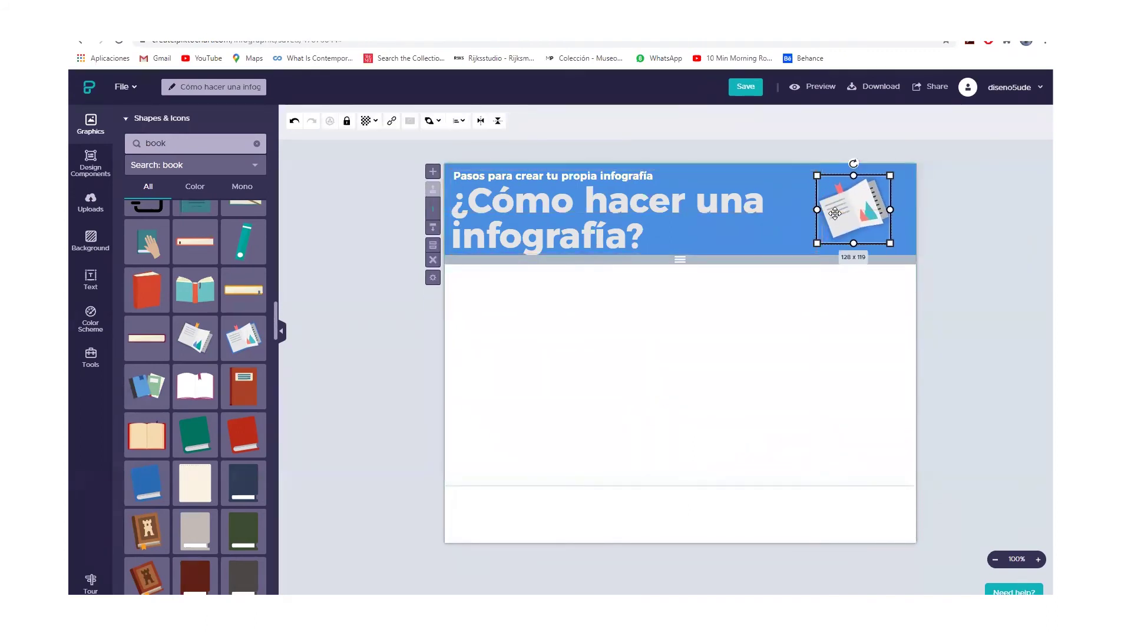
{"action": "left_click", "coordinate": [823, 404]}
{"action": "left_click", "coordinate": [858, 223]}
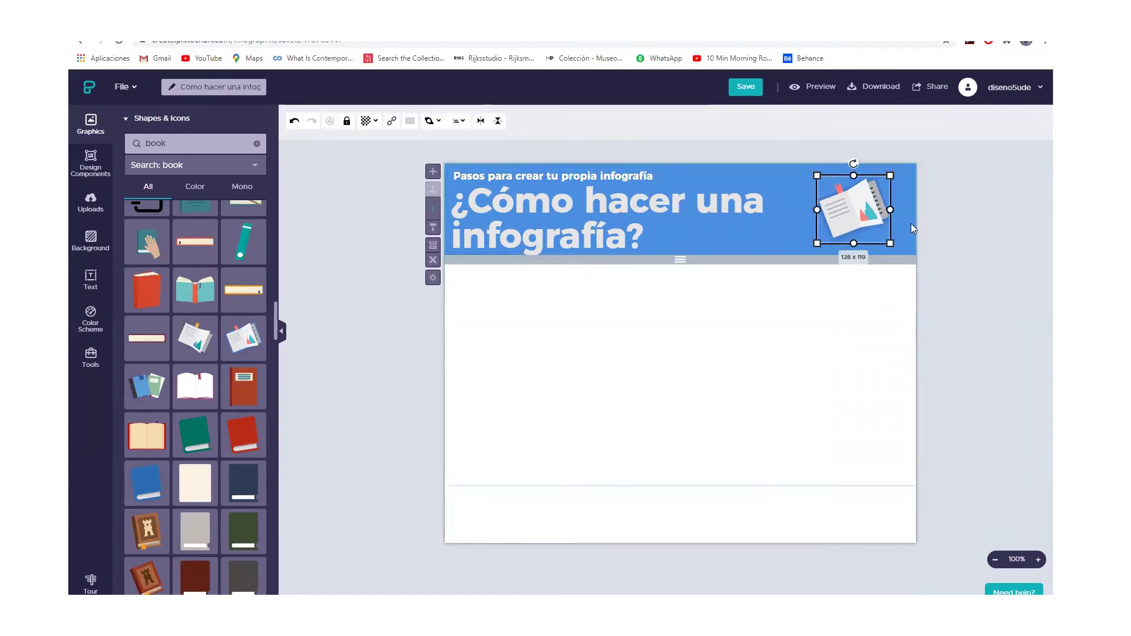
{"action": "key", "text": "Escape"}
Try moving the notebook icon over the end of the title and sending it backward in the stacking order
{"action": "left_click", "coordinate": [871, 200]}
{"action": "left_click", "coordinate": [369, 122]}
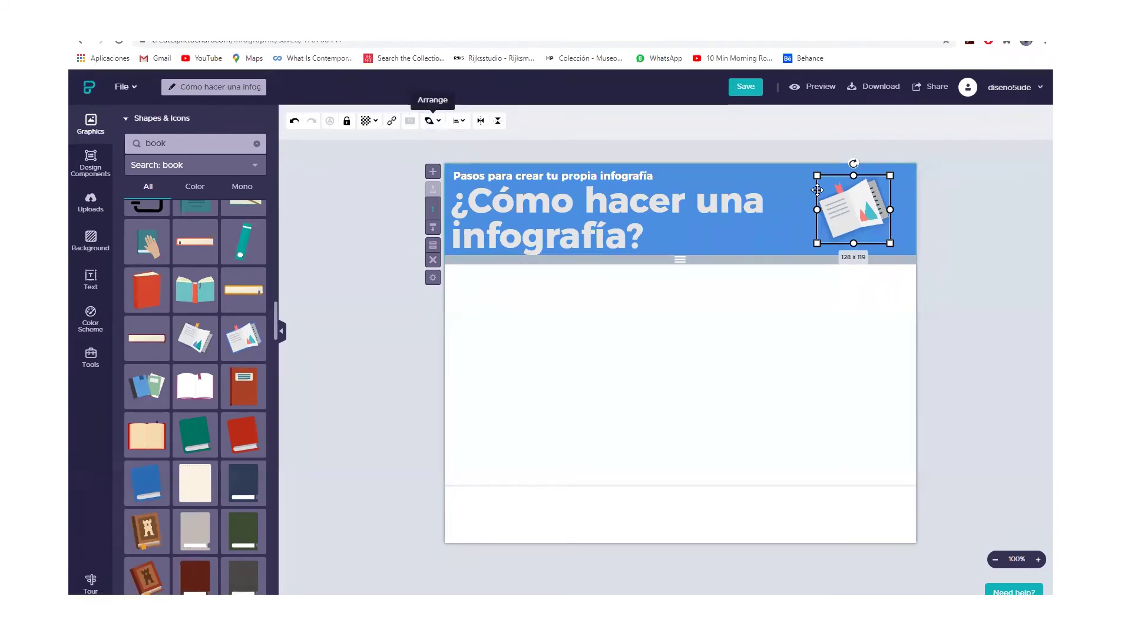
{"action": "left_click_drag", "start_coordinate": [817, 189], "coordinate": [741, 192]}
{"action": "left_click", "coordinate": [429, 122]}
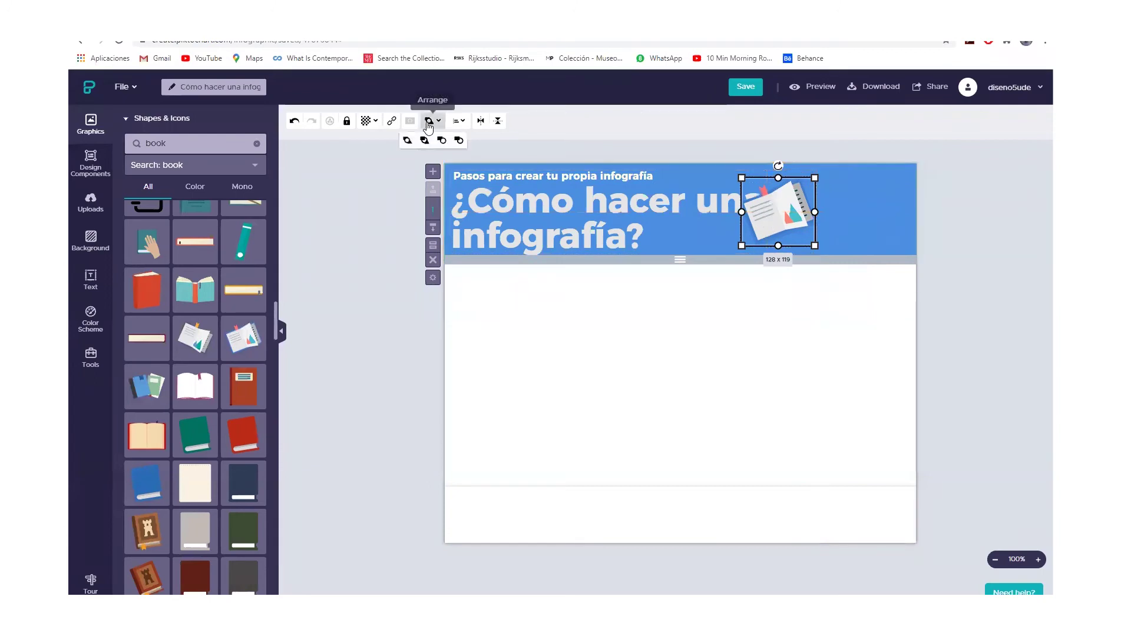
{"action": "left_click_drag", "start_coordinate": [798, 213], "coordinate": [808, 230]}
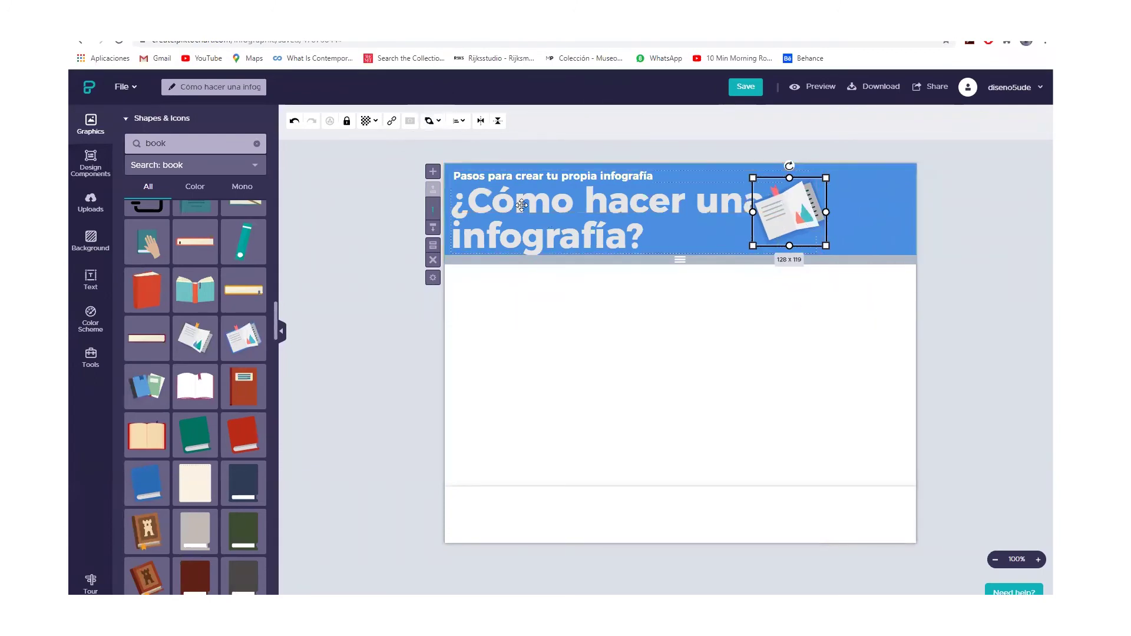
{"action": "left_click", "coordinate": [437, 125]}
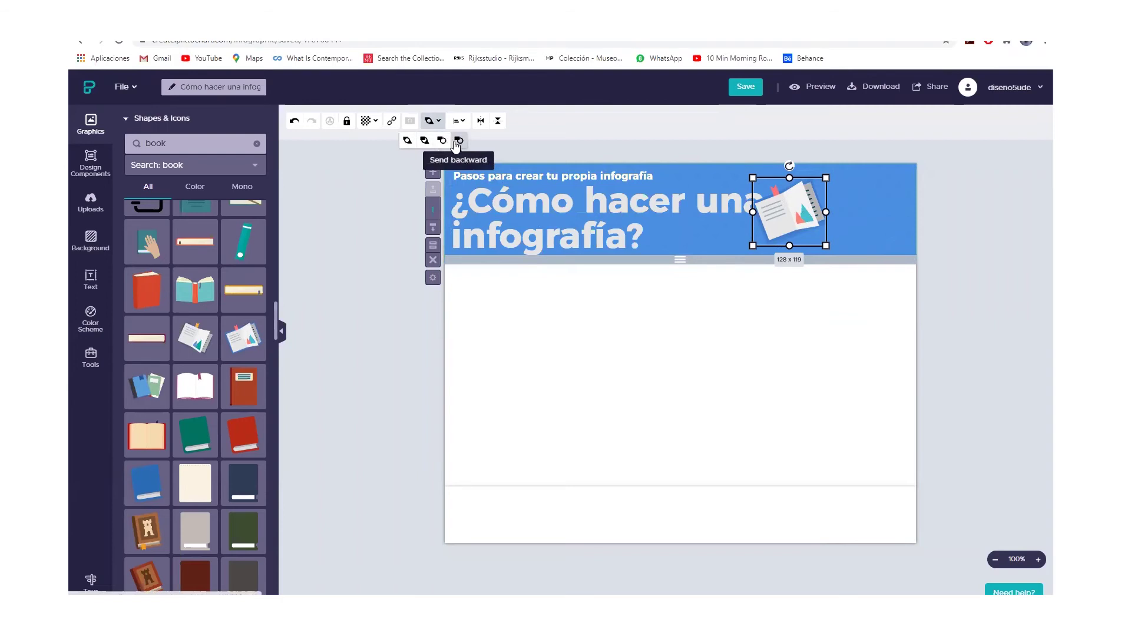
{"action": "left_click", "coordinate": [457, 144]}
{"action": "left_click", "coordinate": [457, 143]}
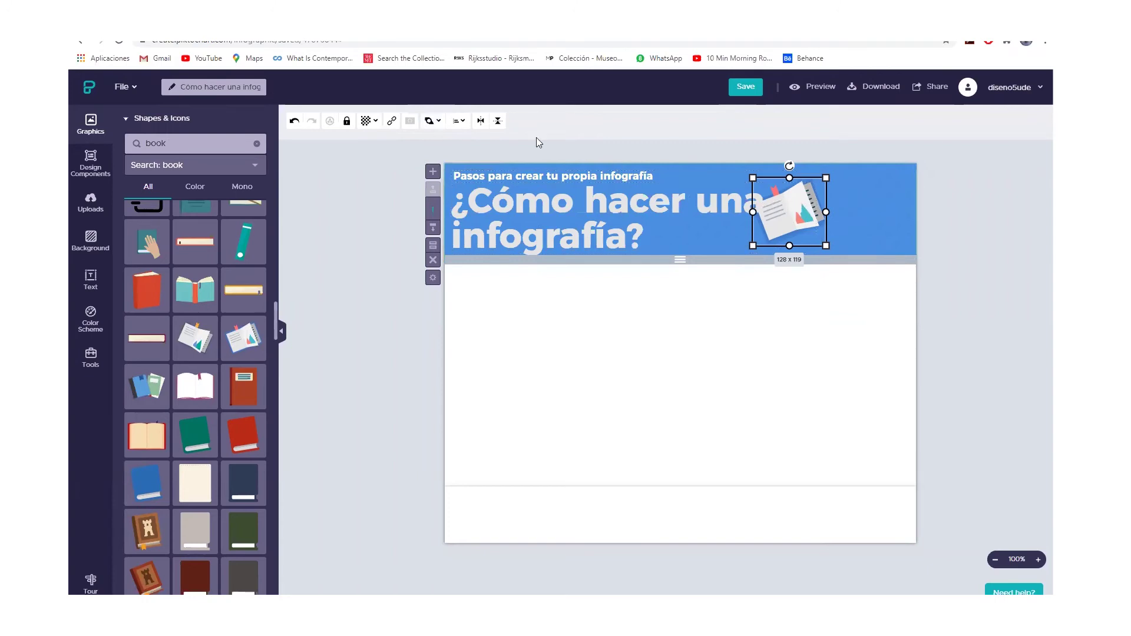
Align the notebook icon to the header's horizontal center, ending with it aligned right
{"action": "left_click", "coordinate": [459, 121]}
{"action": "left_click", "coordinate": [446, 140]}
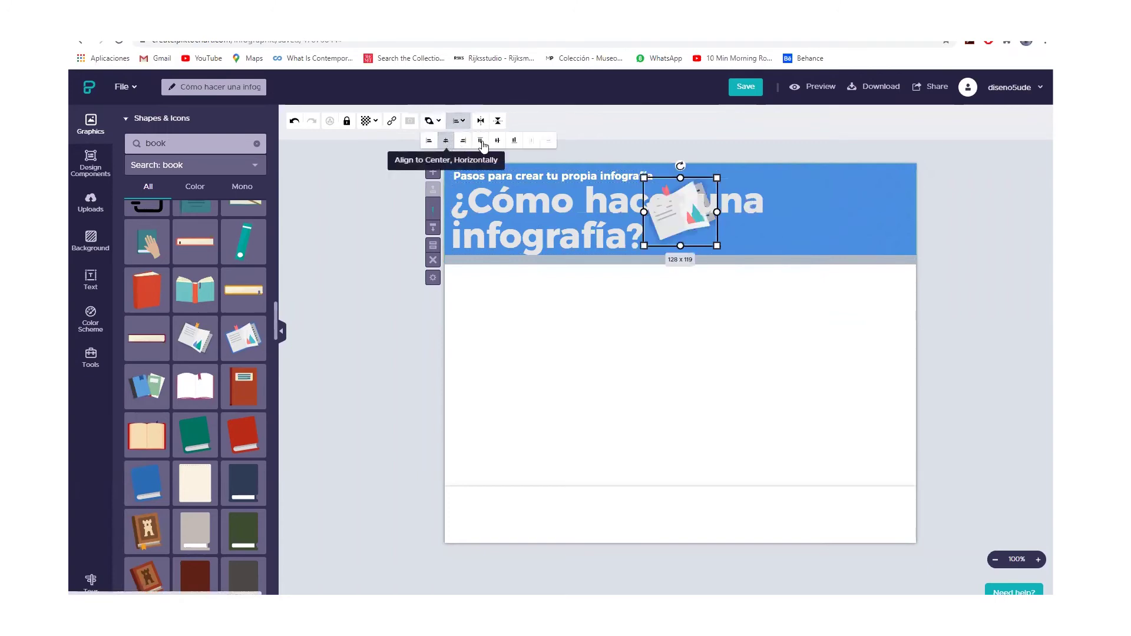
{"action": "left_click", "coordinate": [463, 140]}
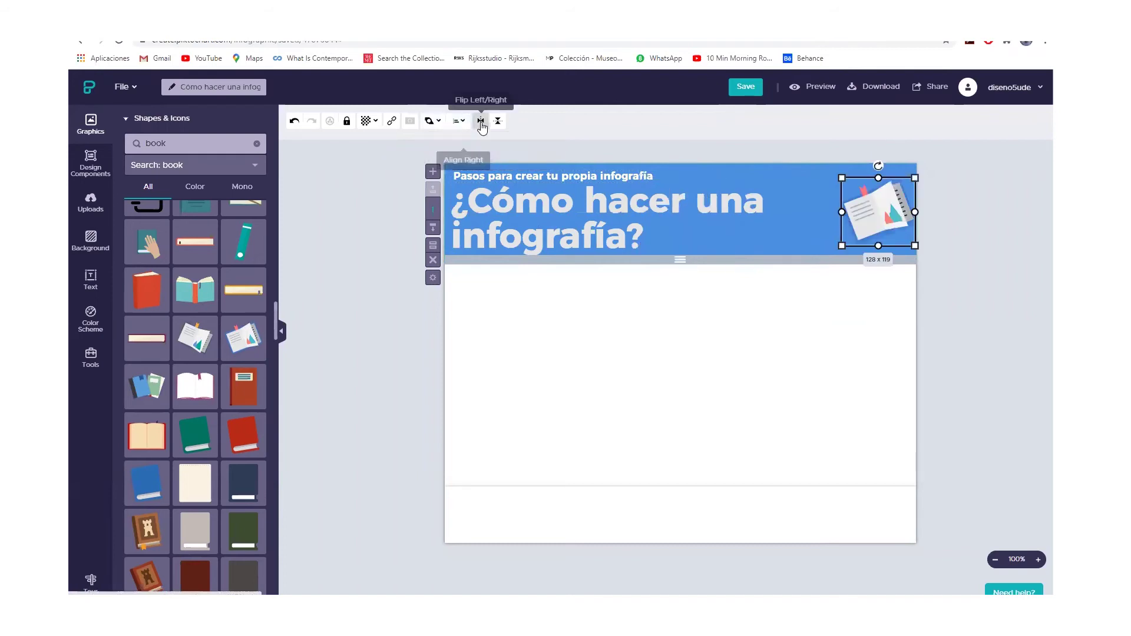
Try flipping the notebook icon left/right and upside down, ending in its original orientation
{"action": "left_click", "coordinate": [480, 122]}
{"action": "left_click", "coordinate": [480, 122]}
{"action": "left_click", "coordinate": [481, 122]}
{"action": "left_click", "coordinate": [480, 122]}
{"action": "left_click", "coordinate": [499, 122]}
{"action": "left_click", "coordinate": [499, 122]}
Move the notebook icon slightly inward from the header's right edge and rotate it slightly counterclockwise
{"action": "left_click_drag", "start_coordinate": [885, 205], "coordinate": [865, 204]}
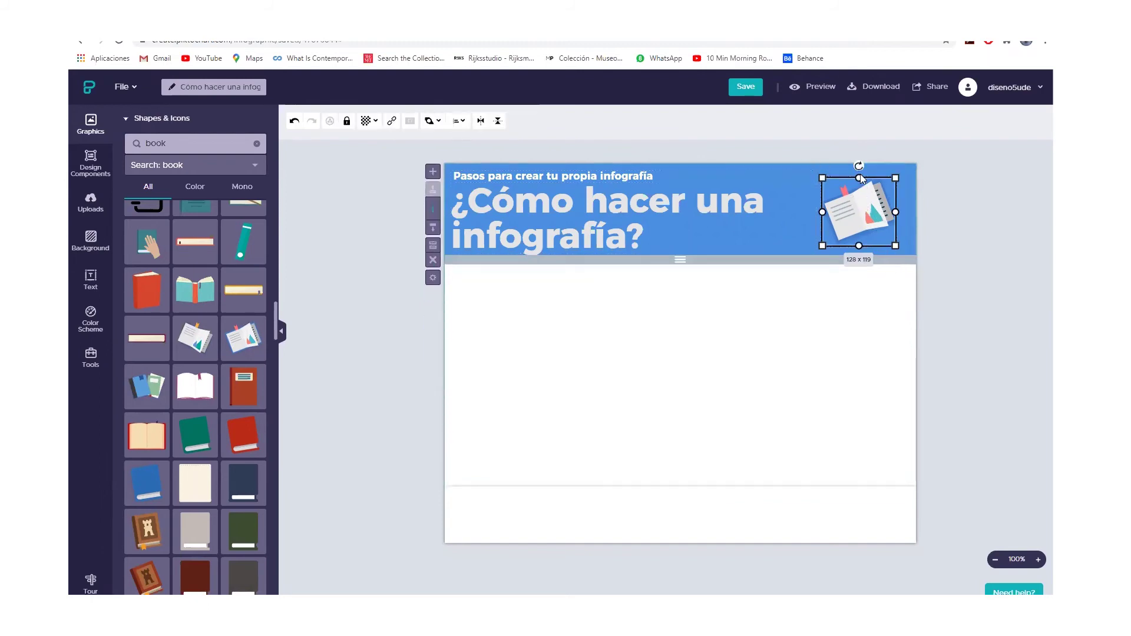
{"action": "mouse_move", "coordinate": [860, 166]}
{"action": "left_mouse_down"}
{"action": "mouse_move", "coordinate": [878, 168]}
{"action": "mouse_move", "coordinate": [820, 158]}
{"action": "mouse_move", "coordinate": [921, 186]}
{"action": "mouse_move", "coordinate": [806, 147]}
{"action": "mouse_move", "coordinate": [920, 179]}
{"action": "mouse_move", "coordinate": [829, 162]}
{"action": "mouse_move", "coordinate": [857, 158]}
{"action": "mouse_move", "coordinate": [859, 169]}
{"action": "left_mouse_up"}
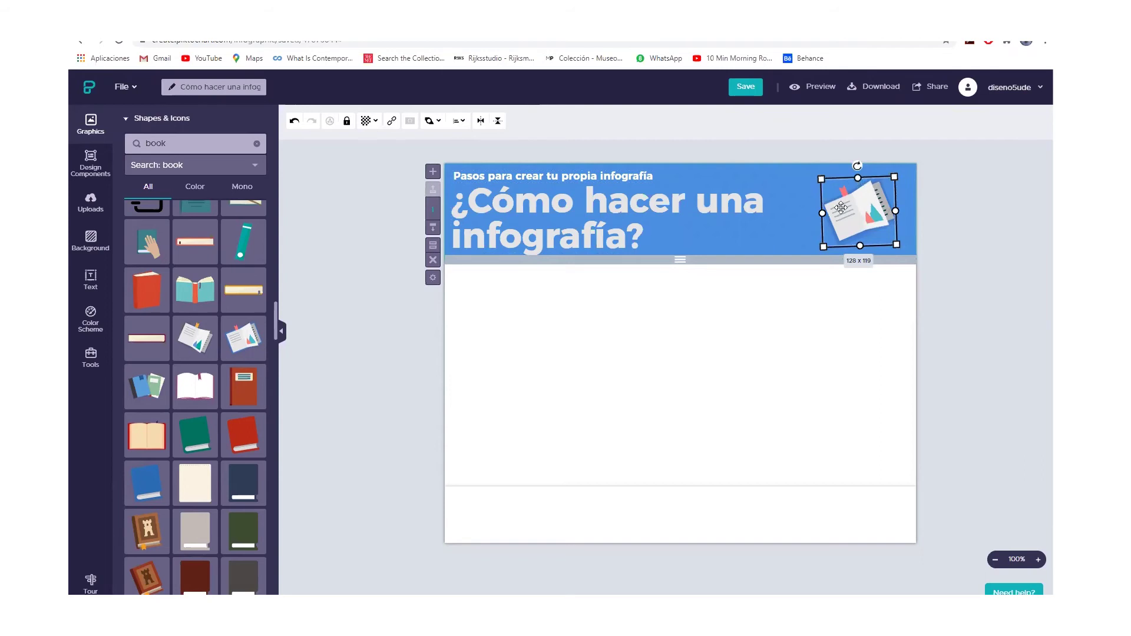
Enlarge the notebook icon to about 210 x 195 and position it so it fills the header's right end
{"action": "mouse_move", "coordinate": [857, 241]}
{"action": "left_mouse_down"}
{"action": "mouse_move", "coordinate": [859, 262]}
{"action": "mouse_move", "coordinate": [854, 236]}
{"action": "left_mouse_up"}
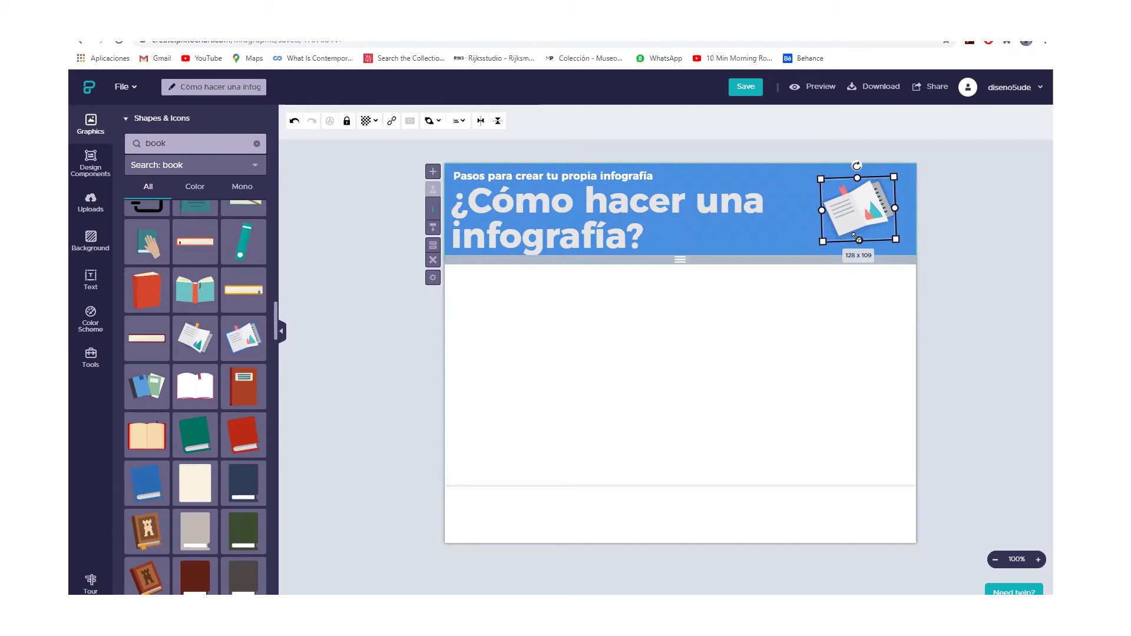
{"action": "left_click", "coordinate": [294, 121]}
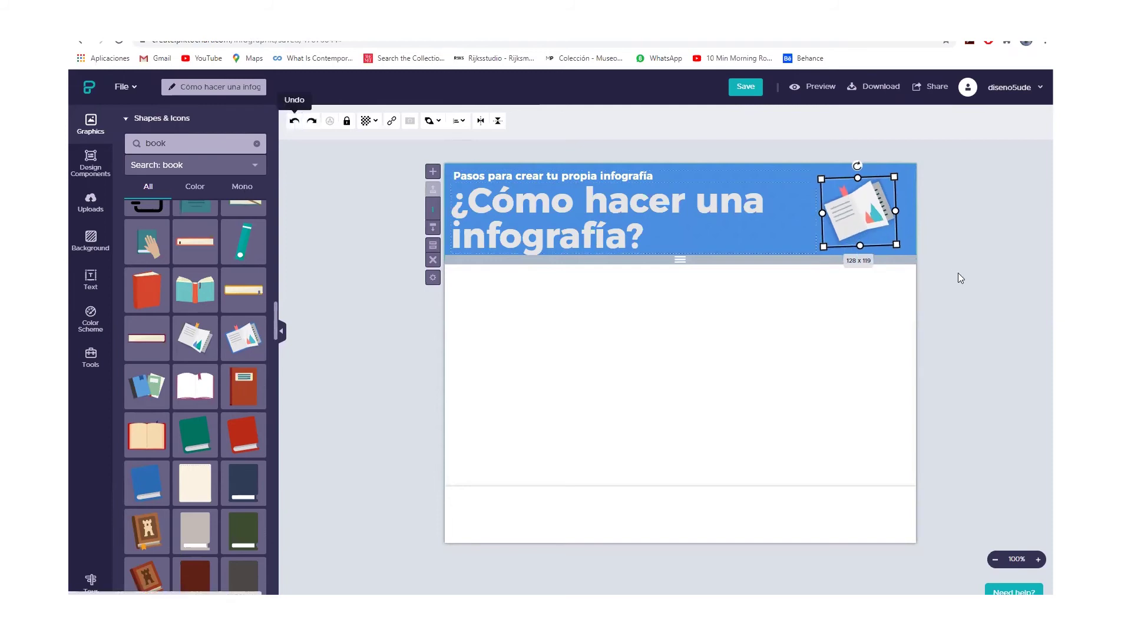
{"action": "left_click_drag", "start_coordinate": [823, 245], "coordinate": [833, 222]}
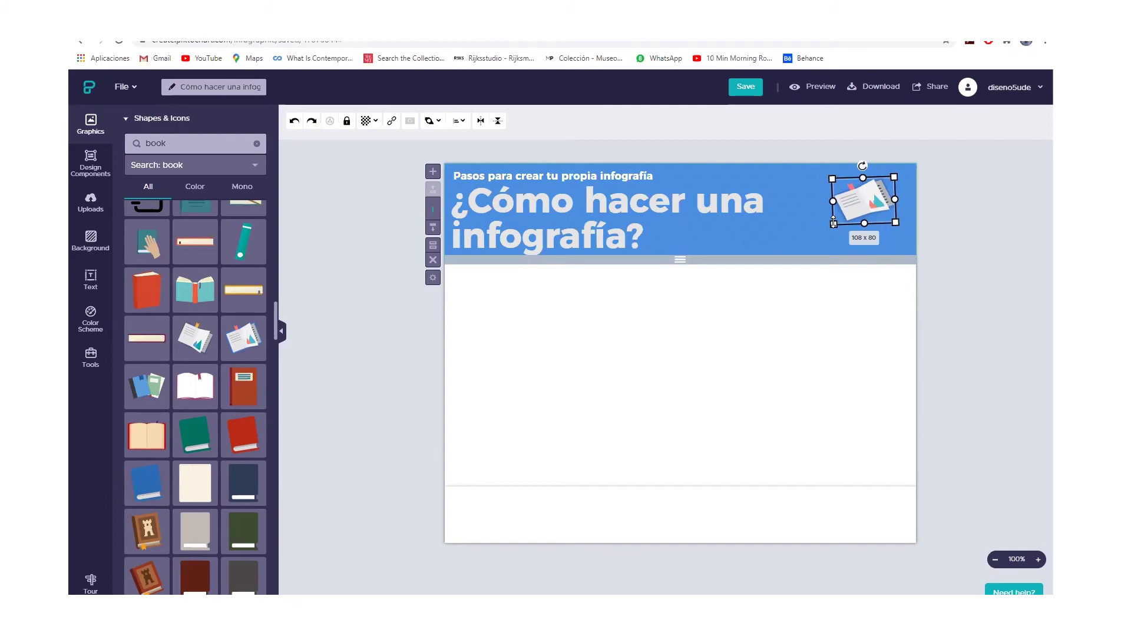
{"action": "left_click_drag", "start_coordinate": [834, 223], "coordinate": [777, 293]}
{"action": "mouse_move", "coordinate": [858, 244]}
{"action": "left_mouse_down"}
{"action": "mouse_move", "coordinate": [871, 212]}
{"action": "mouse_move", "coordinate": [857, 234]}
{"action": "left_mouse_up"}
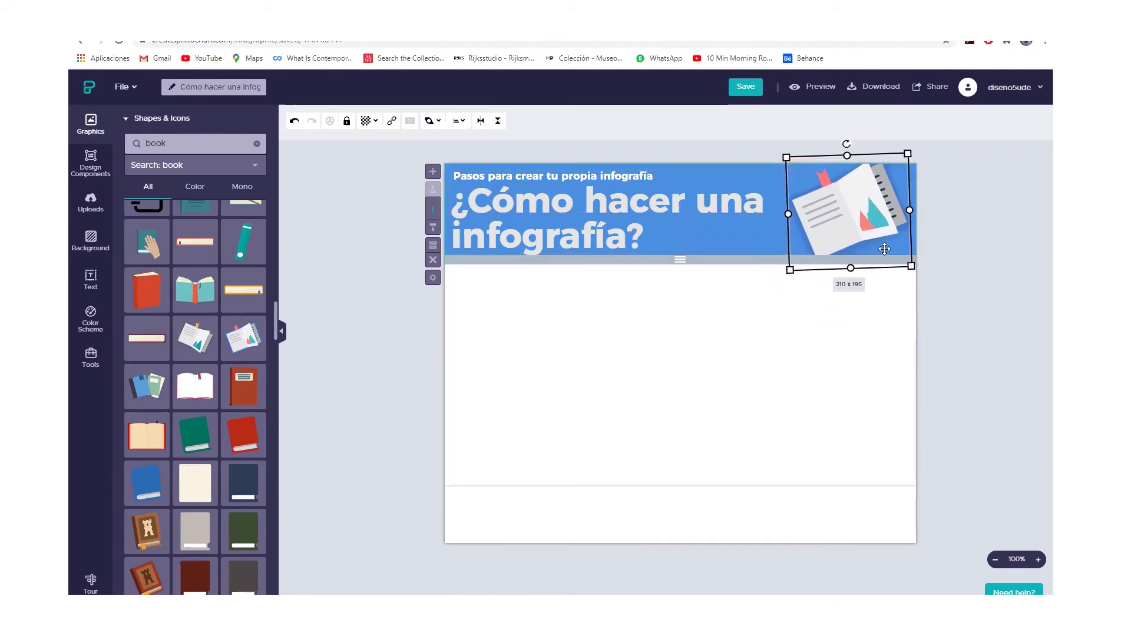
Set the notebook icon's opacity to 63% and leave the header elements deselected
{"action": "left_click", "coordinate": [371, 125]}
{"action": "left_click_drag", "start_coordinate": [378, 144], "coordinate": [365, 150]}
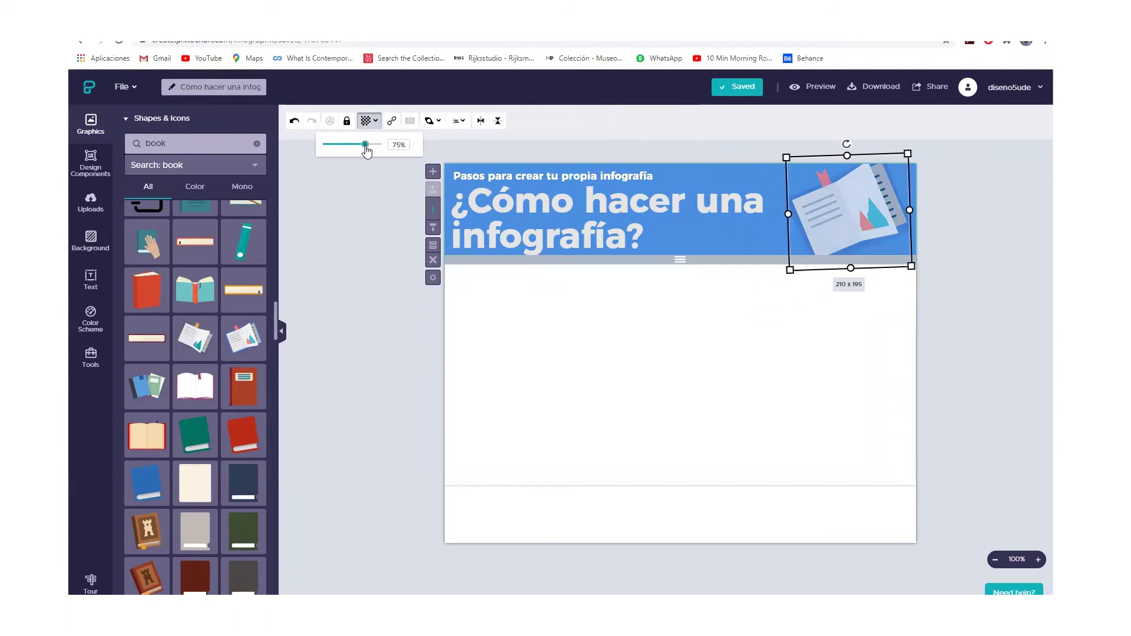
{"action": "left_click_drag", "start_coordinate": [366, 151], "coordinate": [359, 152]}
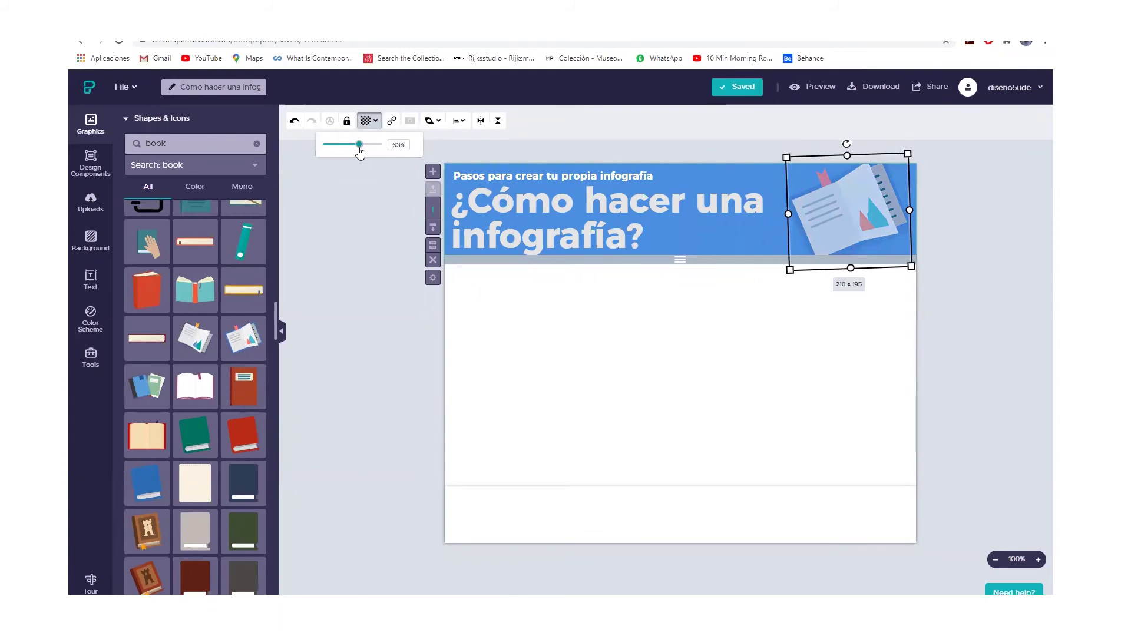
{"action": "left_click", "coordinate": [629, 306]}
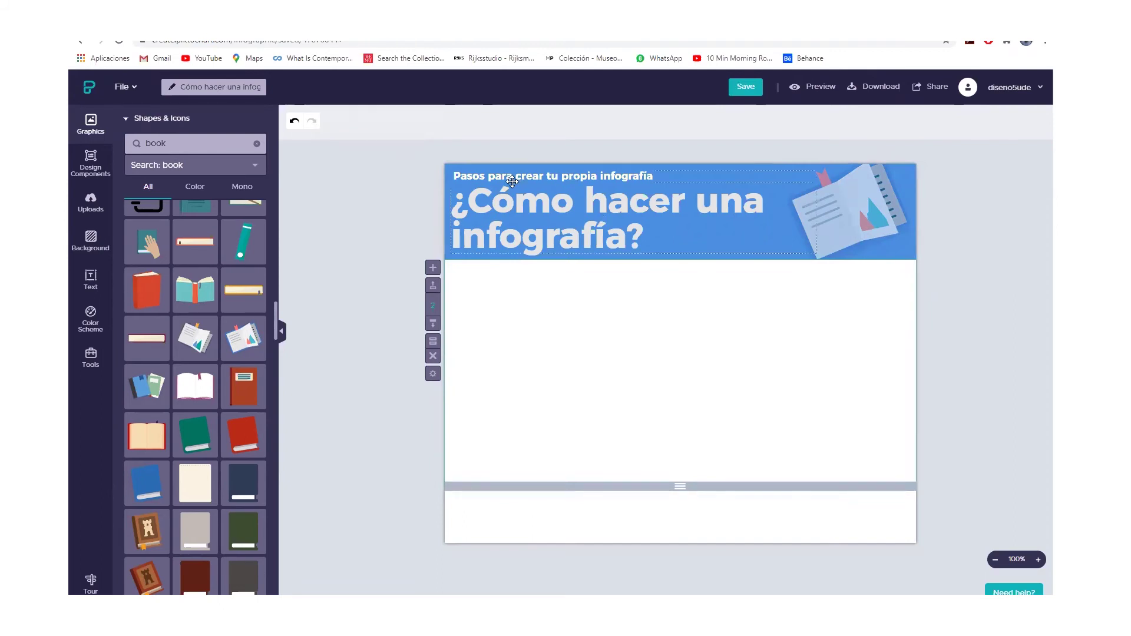
{"action": "left_click", "coordinate": [486, 176]}
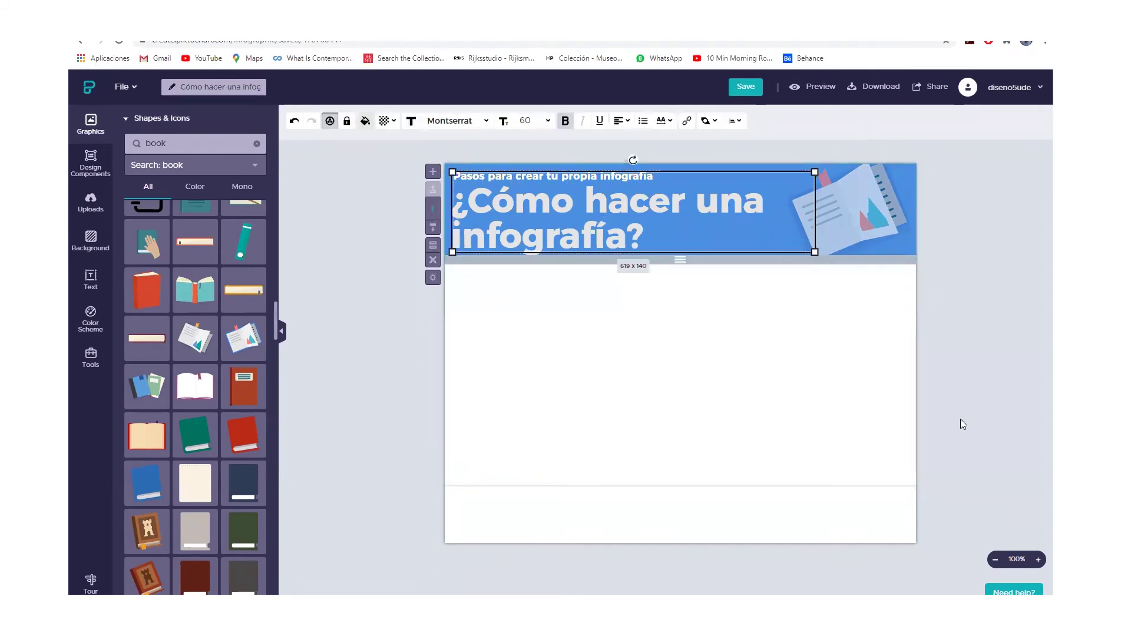
{"action": "left_click", "coordinate": [729, 400]}
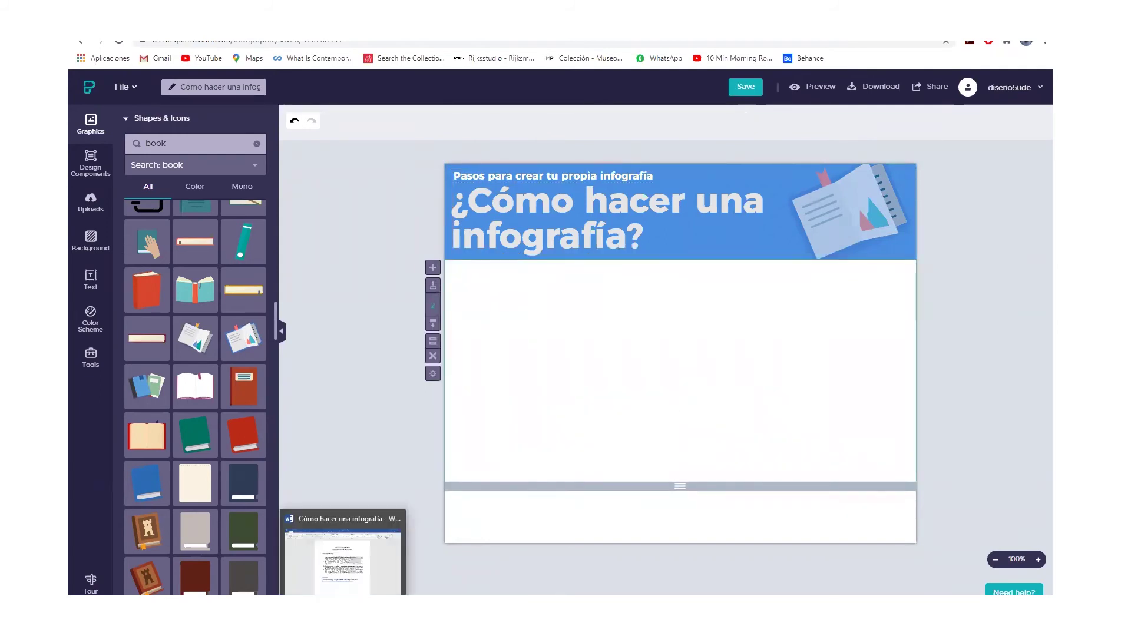
Switch to the Word document and review the numbered steps for making an infographic
{"action": "left_click", "coordinate": [341, 560]}
{"action": "left_click", "coordinate": [442, 254]}
{"action": "left_click", "coordinate": [414, 330]}
{"action": "left_click", "coordinate": [443, 393]}
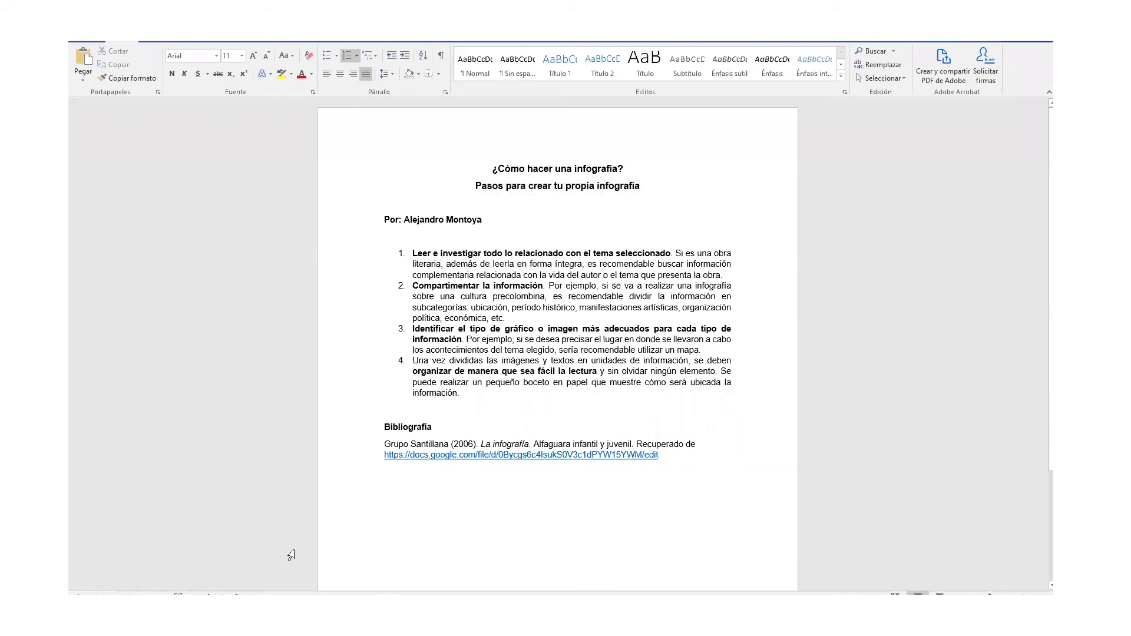
Check the planned layout in the sketch Boceto.jpg and return to the Piktochart editor
{"action": "left_click", "coordinate": [141, 551]}
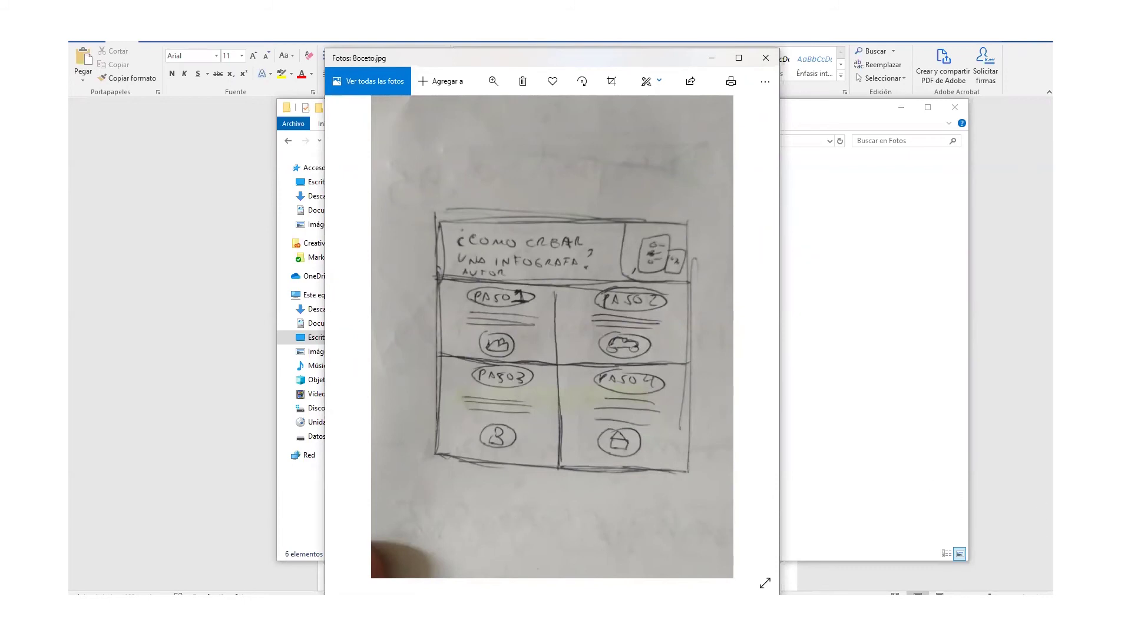
{"action": "mouse_move", "coordinate": [167, 586]}
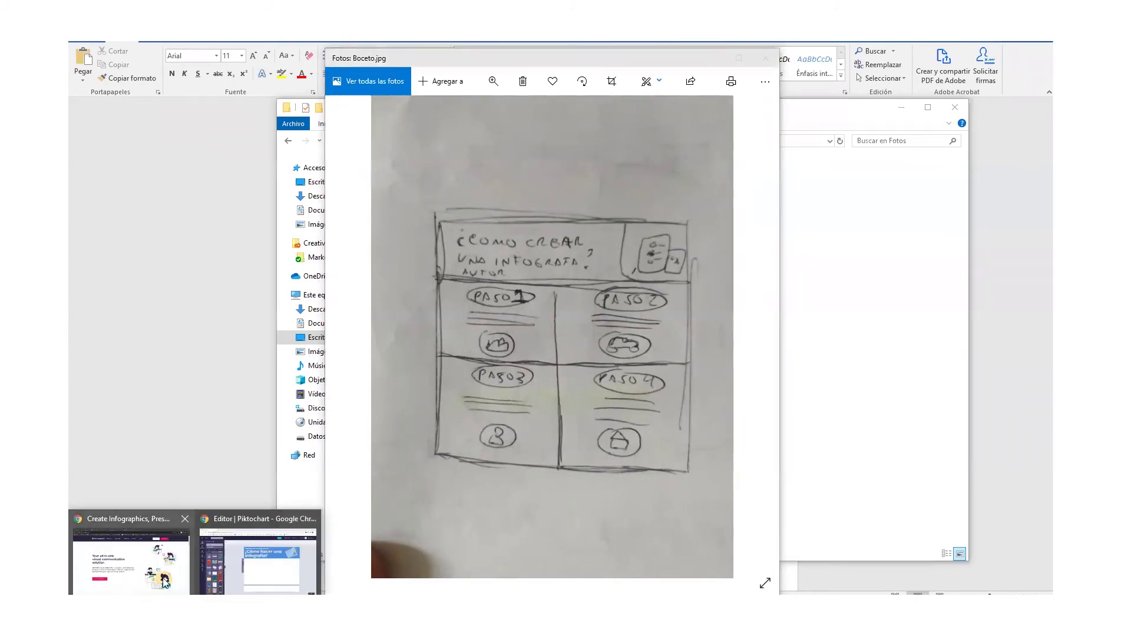
{"action": "left_click", "coordinate": [280, 565]}
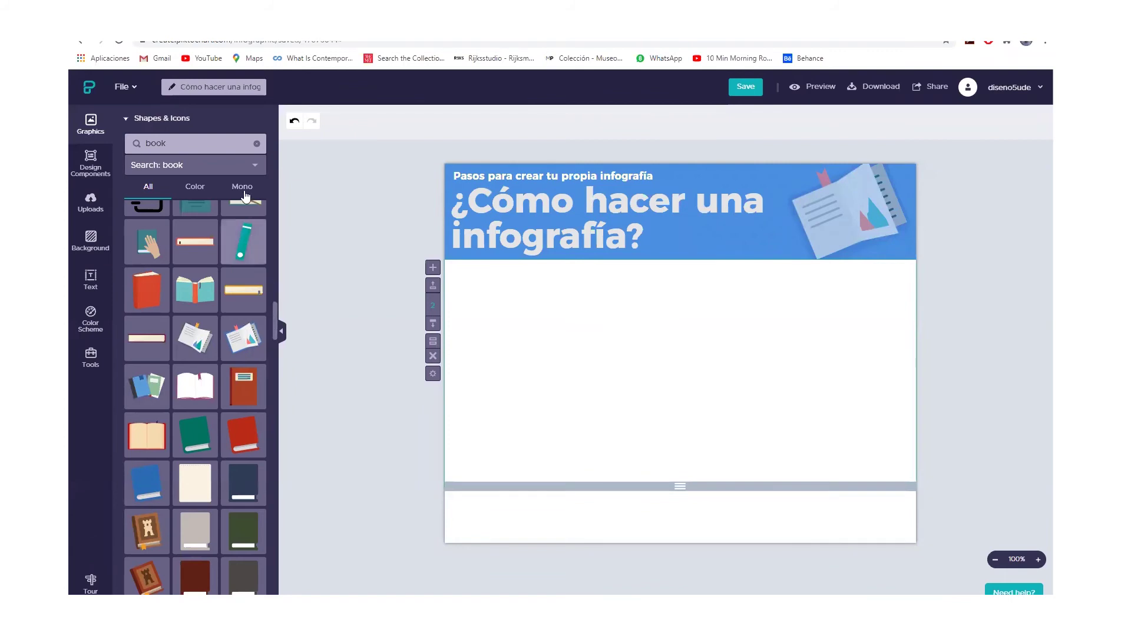
Show the Shapes - Basic category in the shapes and icons library
{"action": "left_click", "coordinate": [254, 170]}
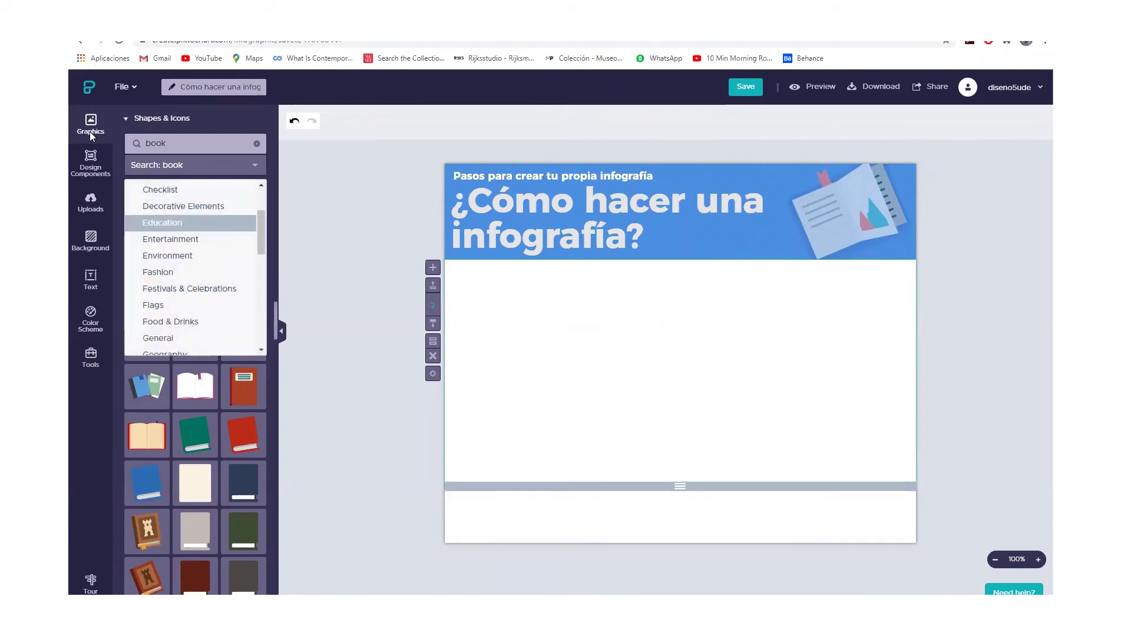
{"action": "left_click", "coordinate": [126, 124]}
{"action": "left_click", "coordinate": [127, 123]}
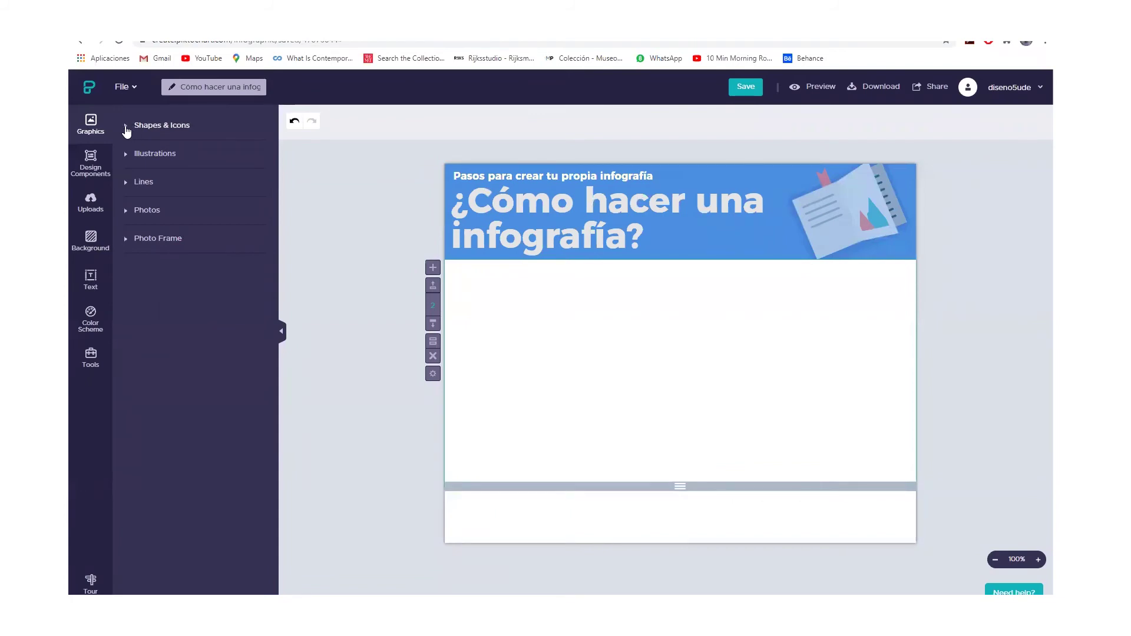
{"action": "left_click", "coordinate": [127, 129]}
{"action": "left_click", "coordinate": [193, 165]}
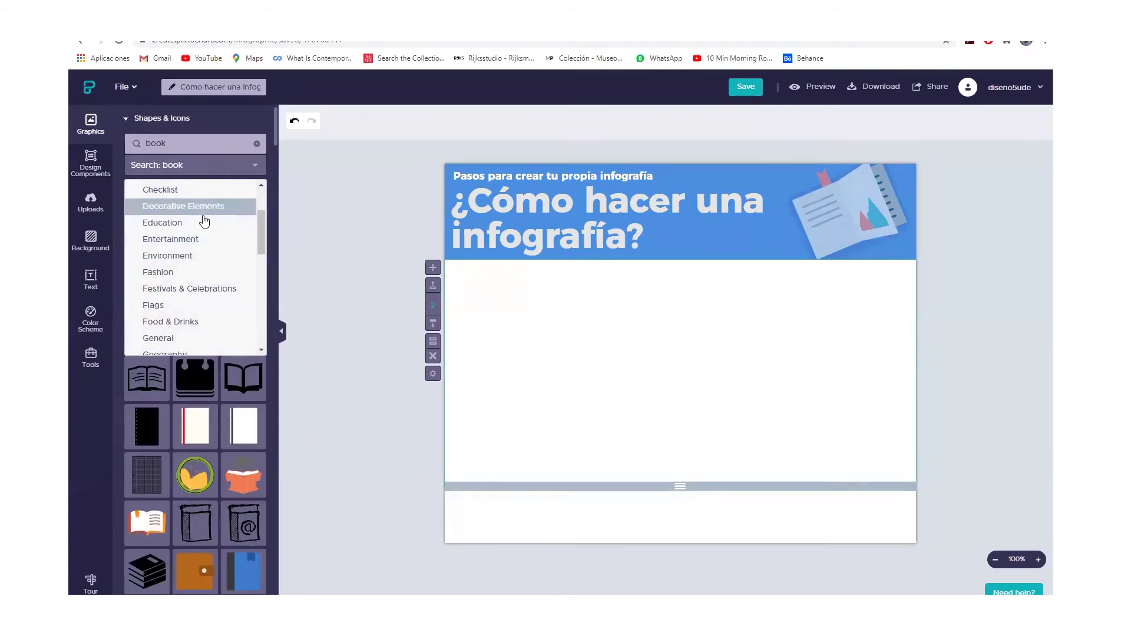
{"action": "left_click_drag", "start_coordinate": [260, 231], "coordinate": [257, 298]}
{"action": "scroll", "coordinate": [257, 301], "scroll_direction": "down", "scroll_amount": 1}
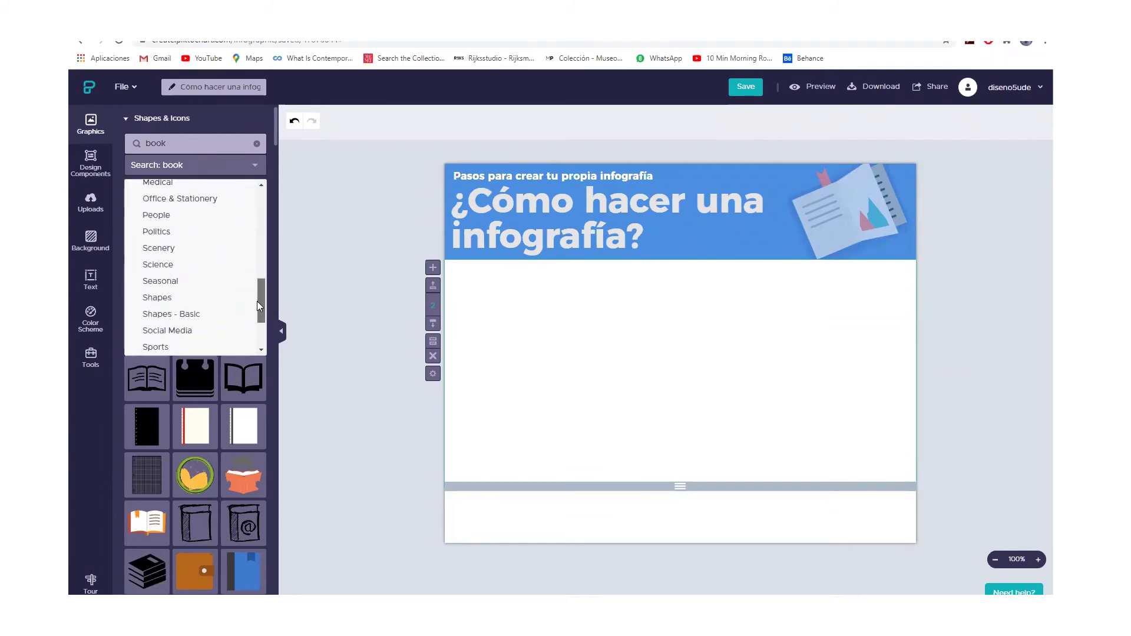
{"action": "left_click", "coordinate": [171, 301]}
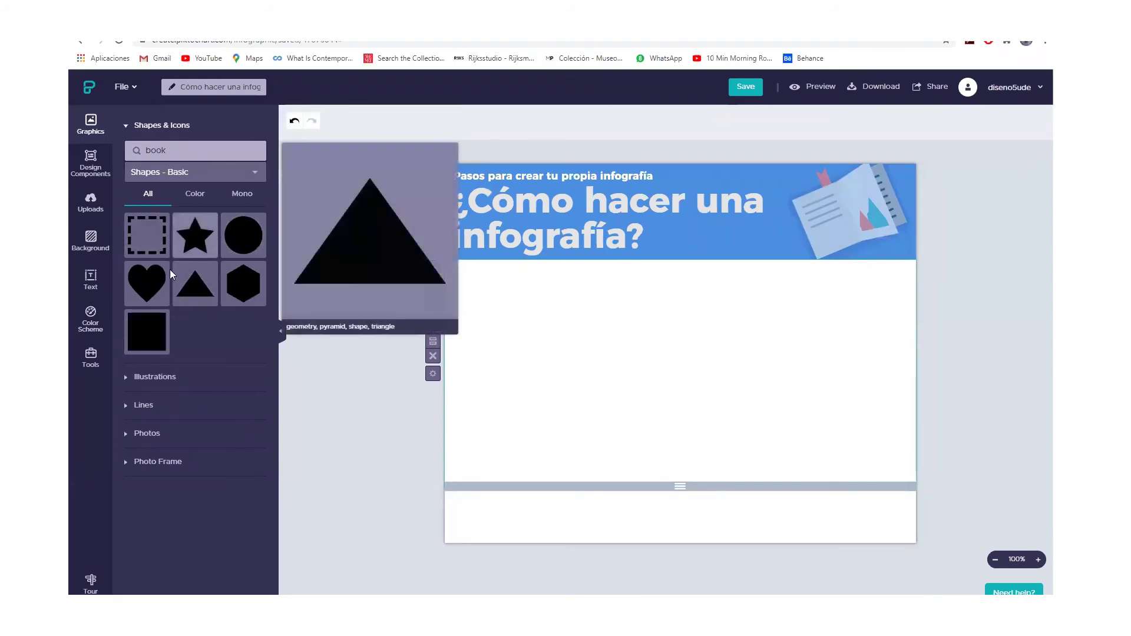
Insert a basic square shape into the empty block below the header
{"action": "mouse_move", "coordinate": [151, 325]}
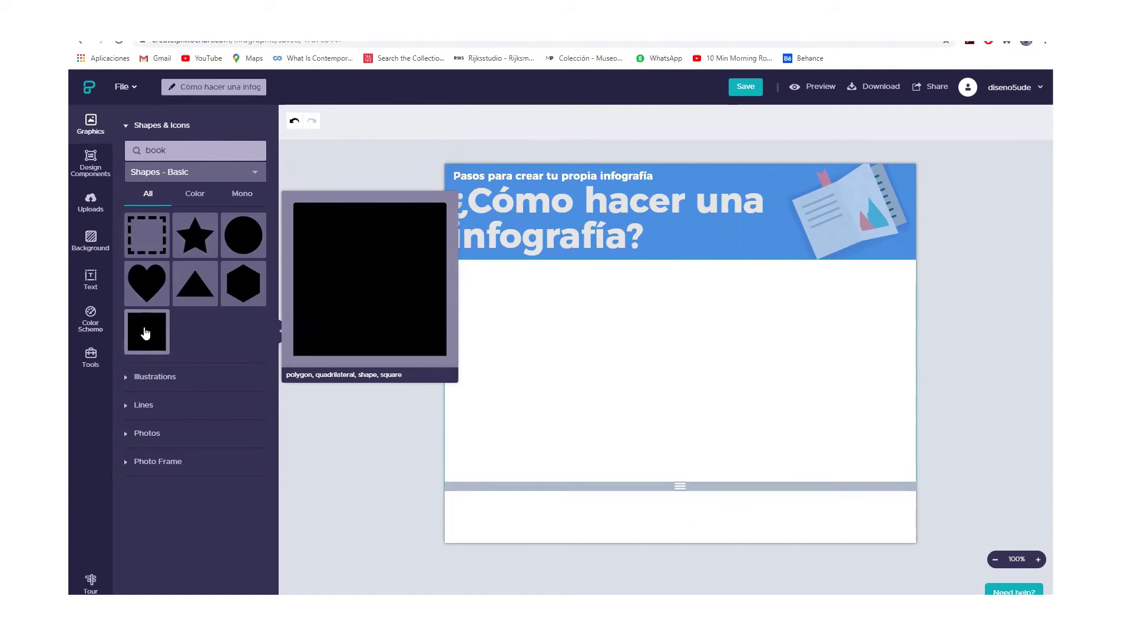
{"action": "left_click", "coordinate": [142, 338]}
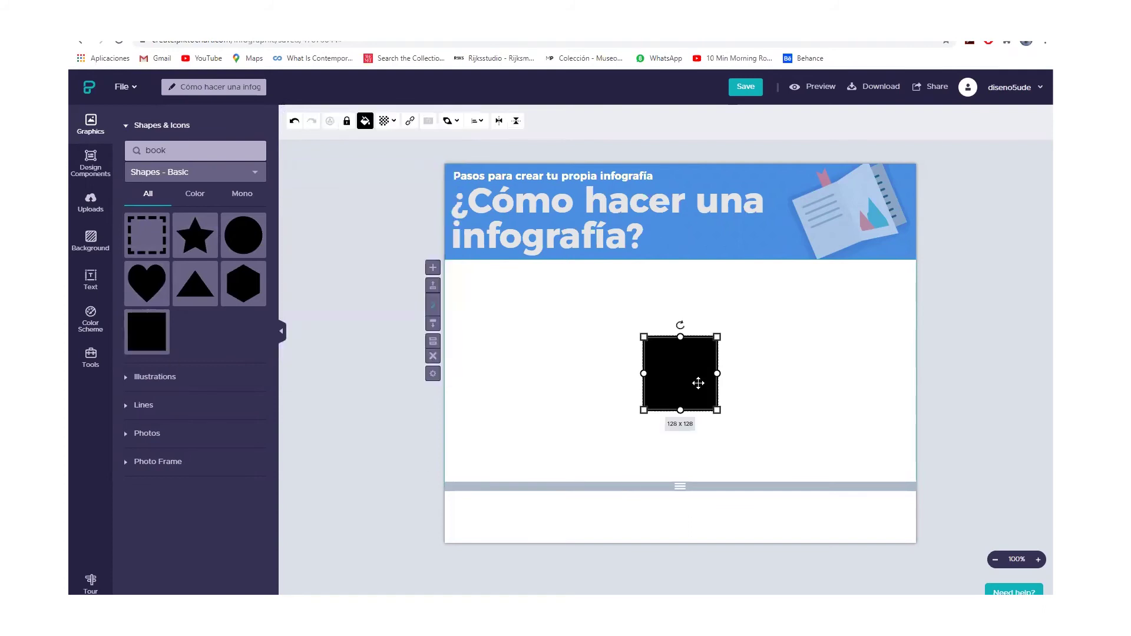
{"action": "left_click_drag", "start_coordinate": [697, 383], "coordinate": [650, 372]}
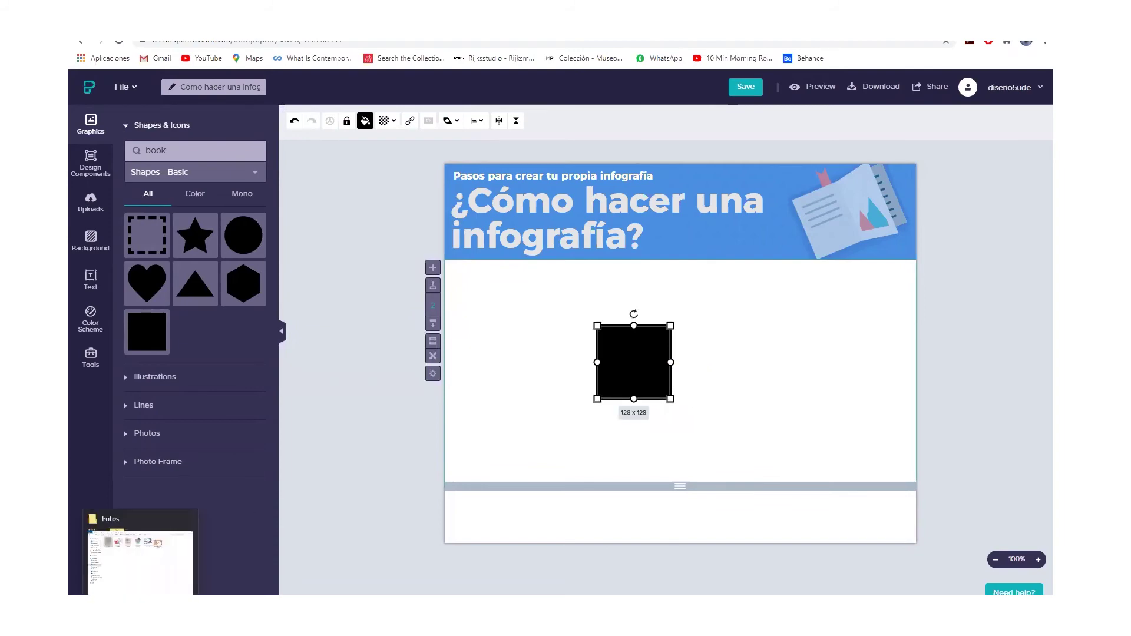
Check the four-panel layout in the sketch Boceto.jpg and return to the Piktochart editor
{"action": "mouse_move", "coordinate": [401, 619]}
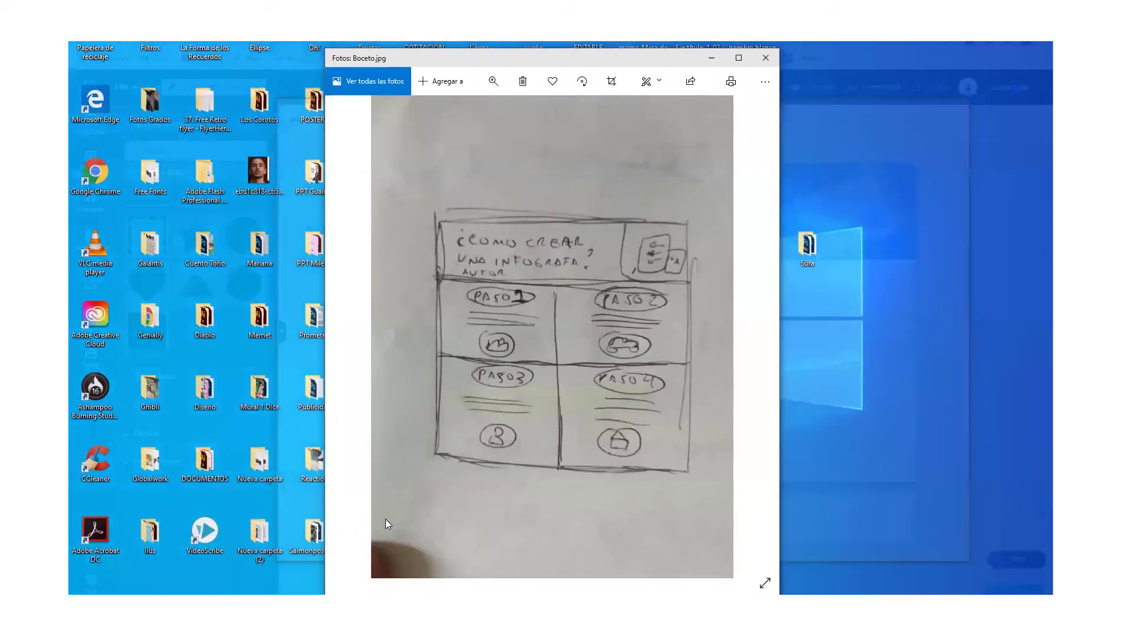
{"action": "left_click", "coordinate": [385, 518]}
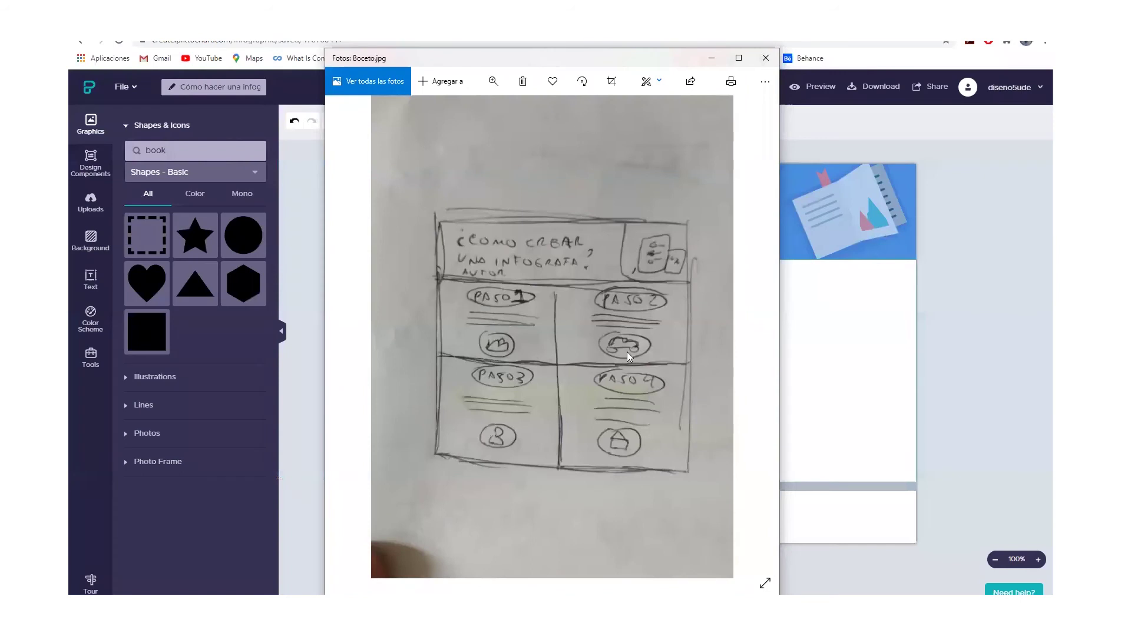
{"action": "left_click", "coordinate": [846, 394]}
{"action": "left_click", "coordinate": [634, 366]}
{"action": "left_click_drag", "start_coordinate": [522, 316], "coordinate": [639, 386]}
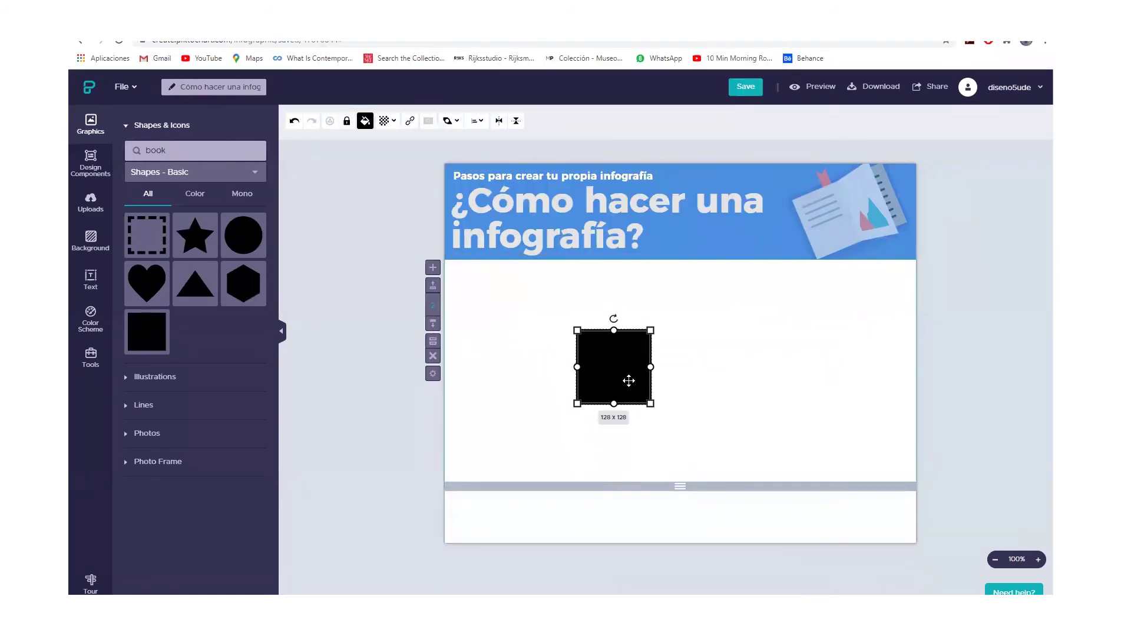
Align the black square to the left and top edges of the body block
{"action": "left_click", "coordinate": [477, 120]}
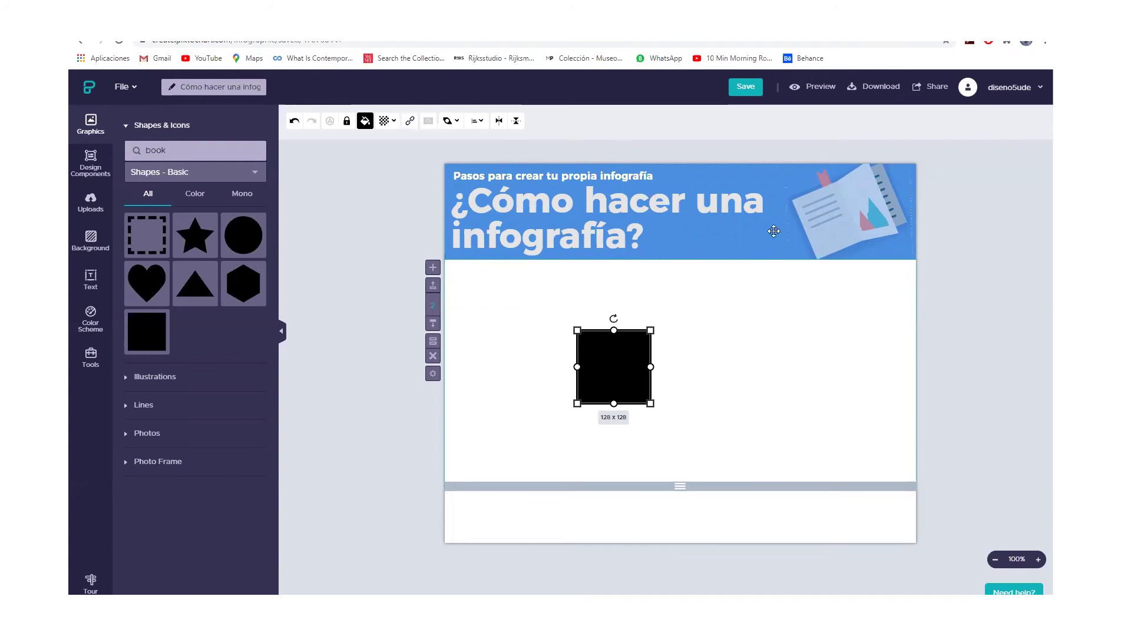
{"action": "left_click", "coordinate": [479, 122]}
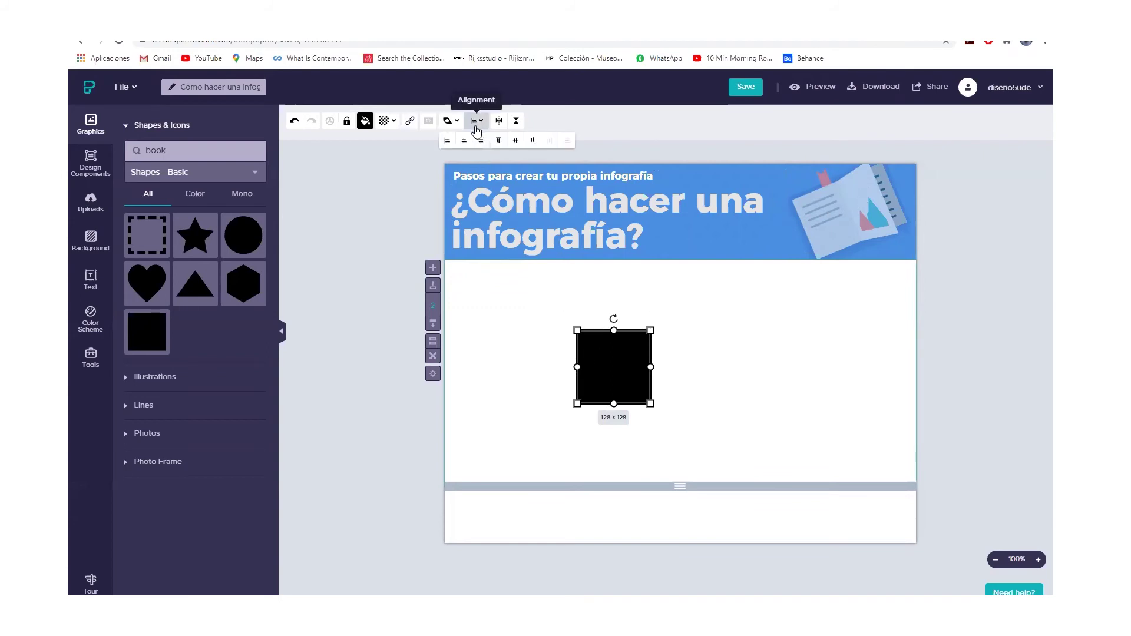
{"action": "left_click", "coordinate": [446, 142]}
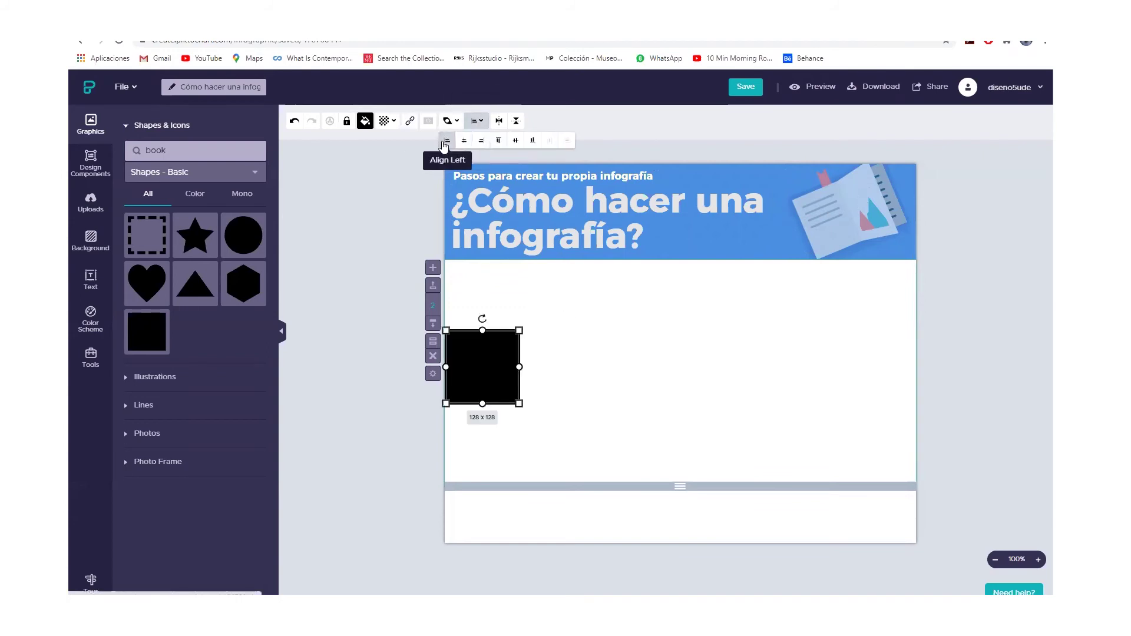
{"action": "left_click", "coordinate": [500, 126]}
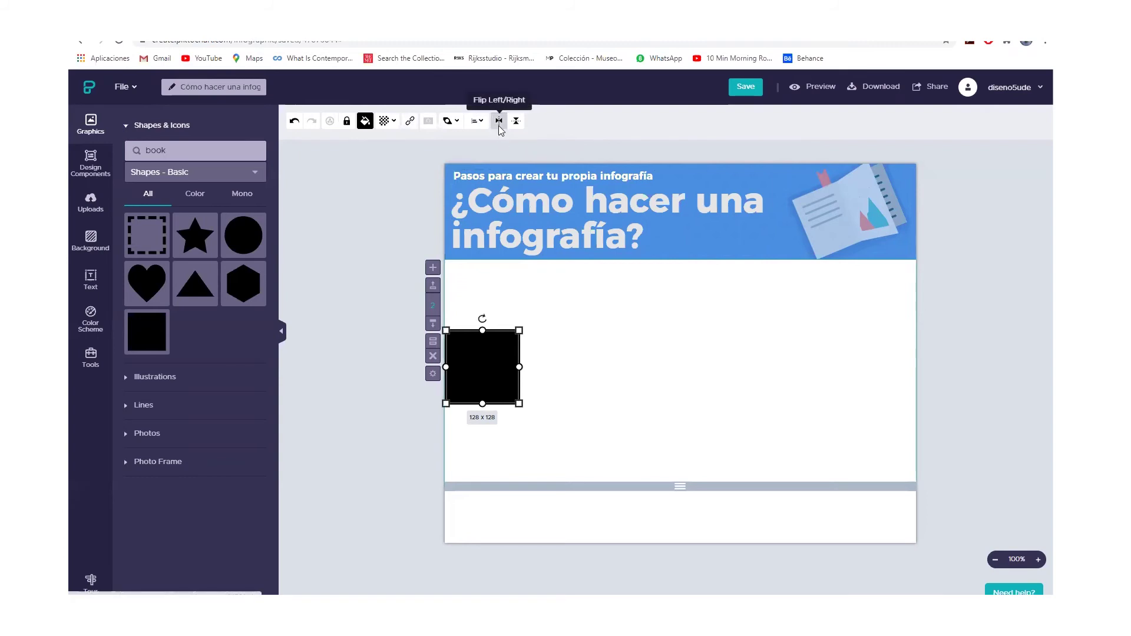
{"action": "left_click", "coordinate": [477, 121]}
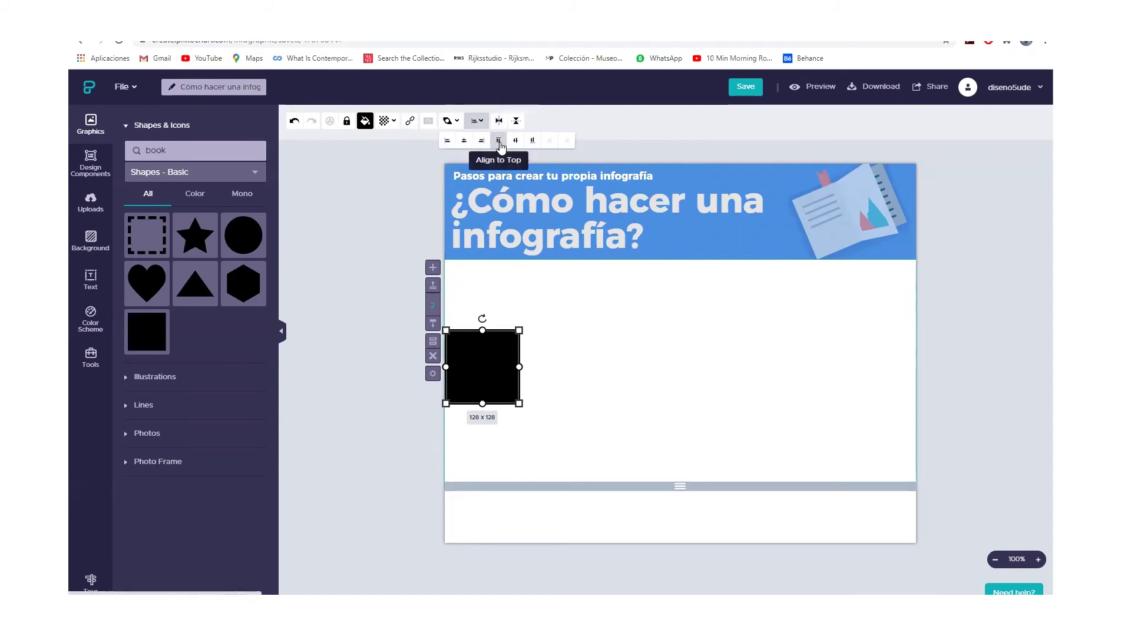
{"action": "left_click", "coordinate": [498, 142]}
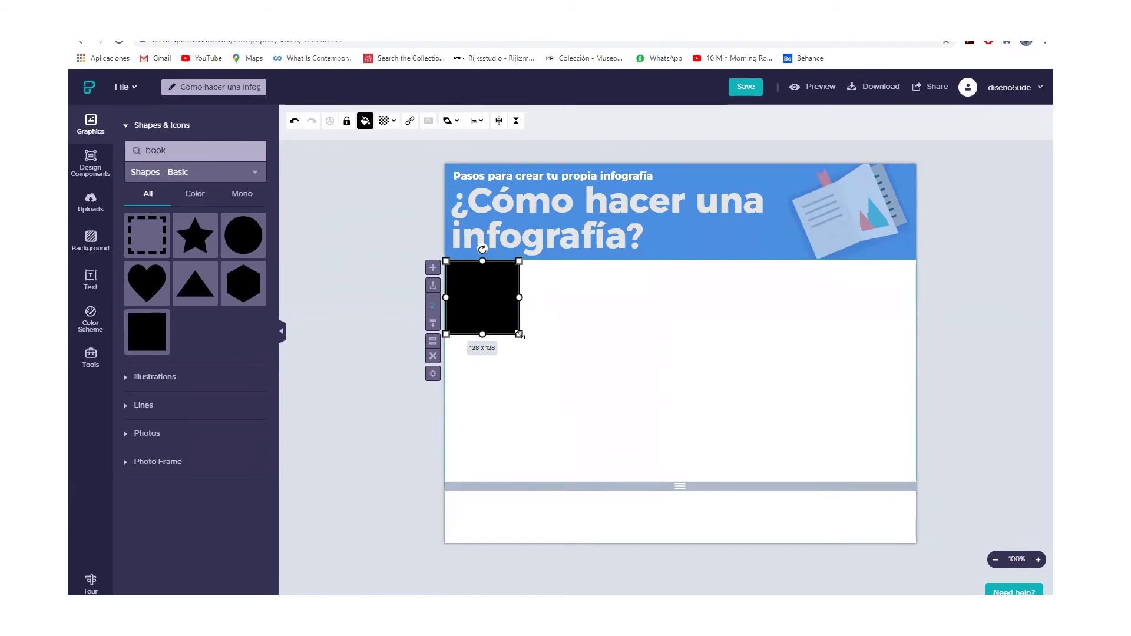
Enlarge the black square to 400 x 400 so it spans half the block's width
{"action": "left_click_drag", "start_coordinate": [519, 335], "coordinate": [682, 482]}
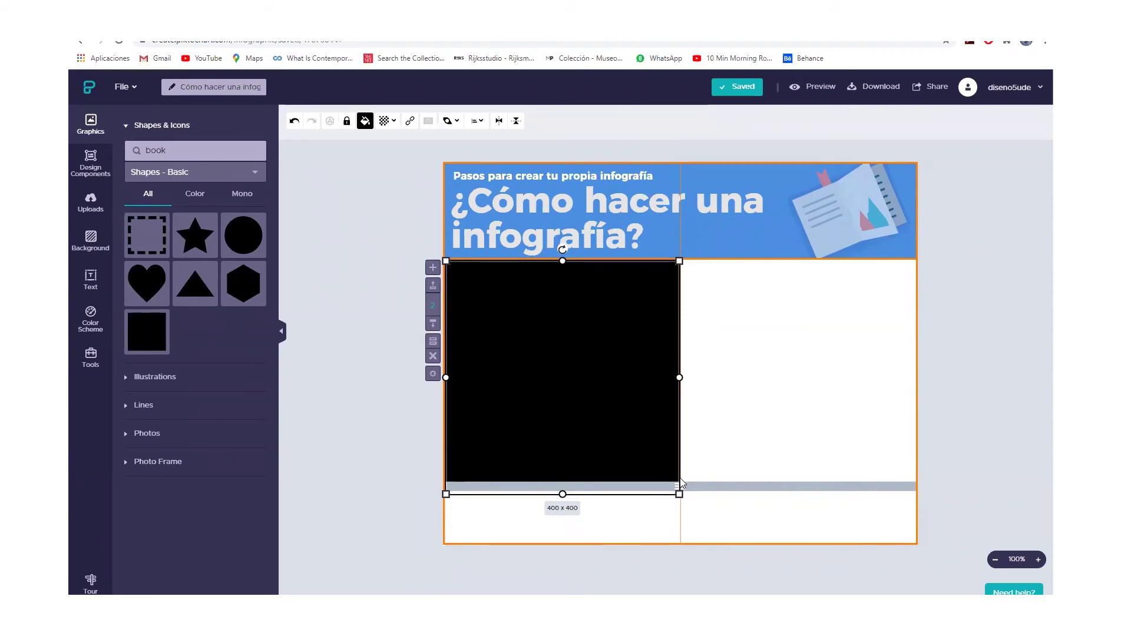
{"action": "left_click_drag", "start_coordinate": [681, 483], "coordinate": [681, 483]}
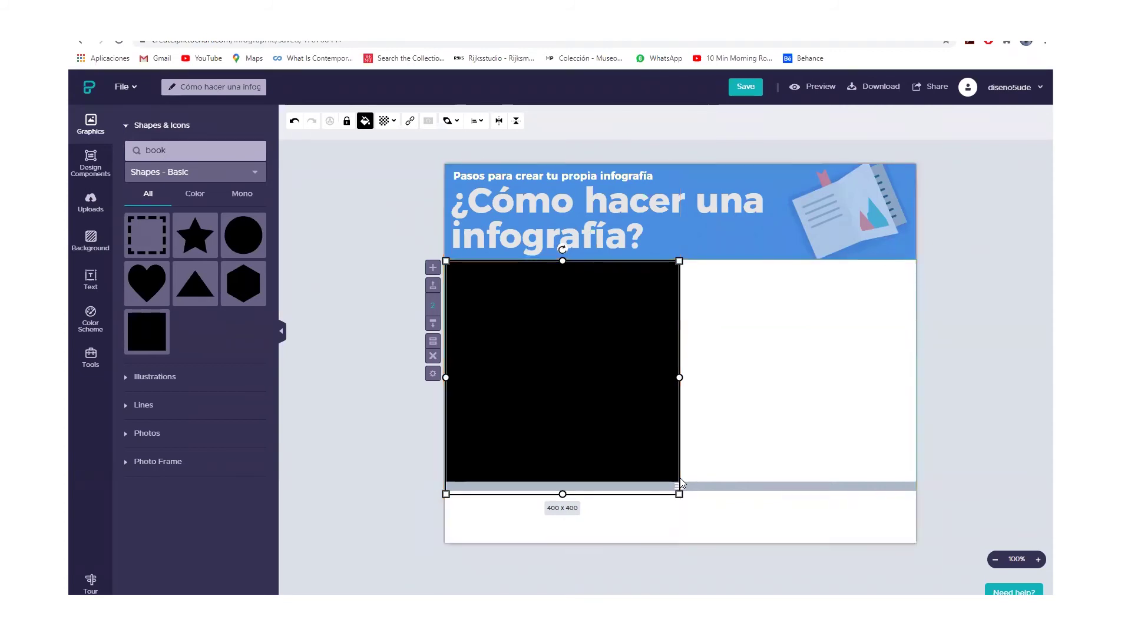
{"action": "left_click", "coordinate": [822, 409]}
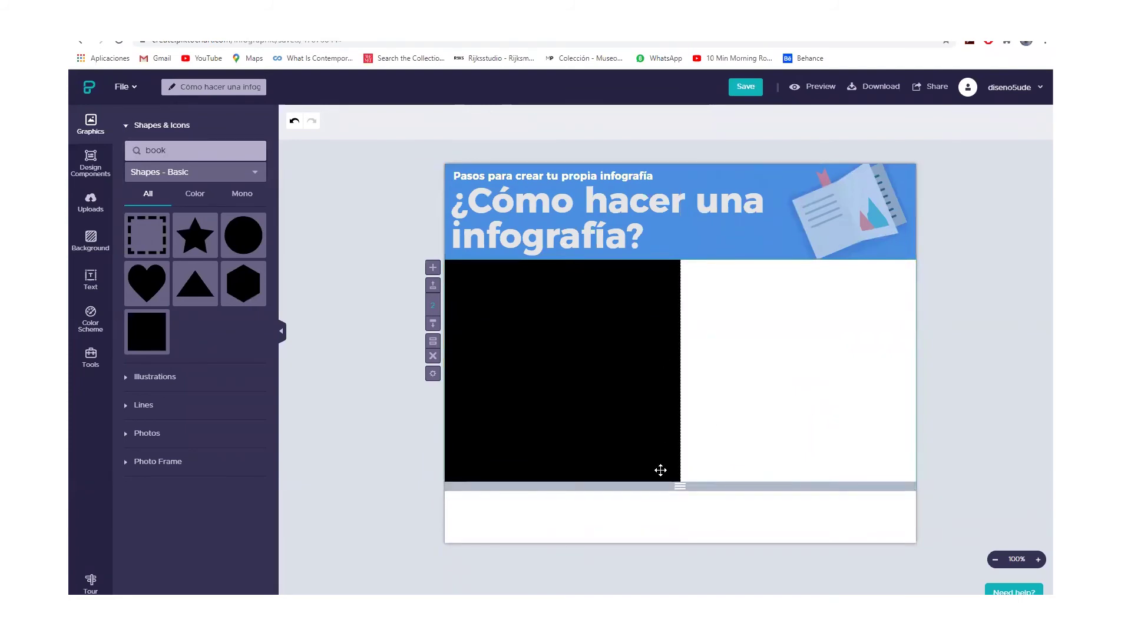
Extend the body block's height downward to leave room below the black square
{"action": "left_click_drag", "start_coordinate": [684, 487], "coordinate": [685, 566]}
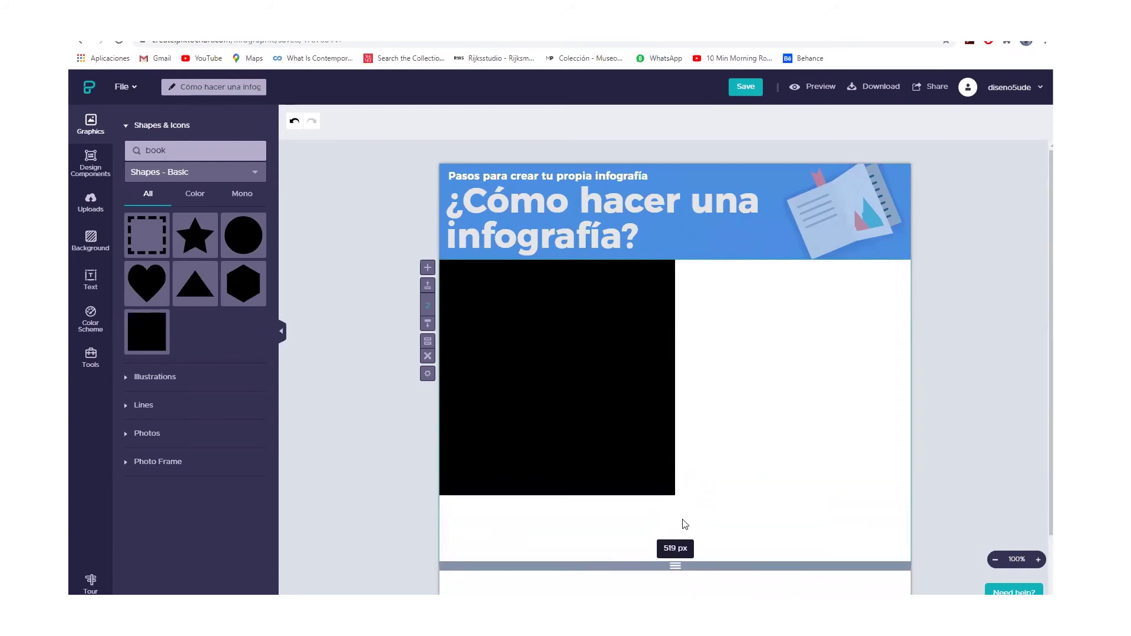
{"action": "scroll", "coordinate": [686, 507], "scroll_direction": "down", "scroll_amount": 1}
{"action": "left_click_drag", "start_coordinate": [670, 490], "coordinate": [673, 543]}
{"action": "scroll", "coordinate": [697, 460], "scroll_direction": "up", "scroll_amount": 1}
Fill the 400 x 400 square with the recent cream colour #FFFDEB and deselect it
{"action": "left_click", "coordinate": [639, 404]}
{"action": "left_click", "coordinate": [729, 408]}
{"action": "left_click", "coordinate": [608, 360]}
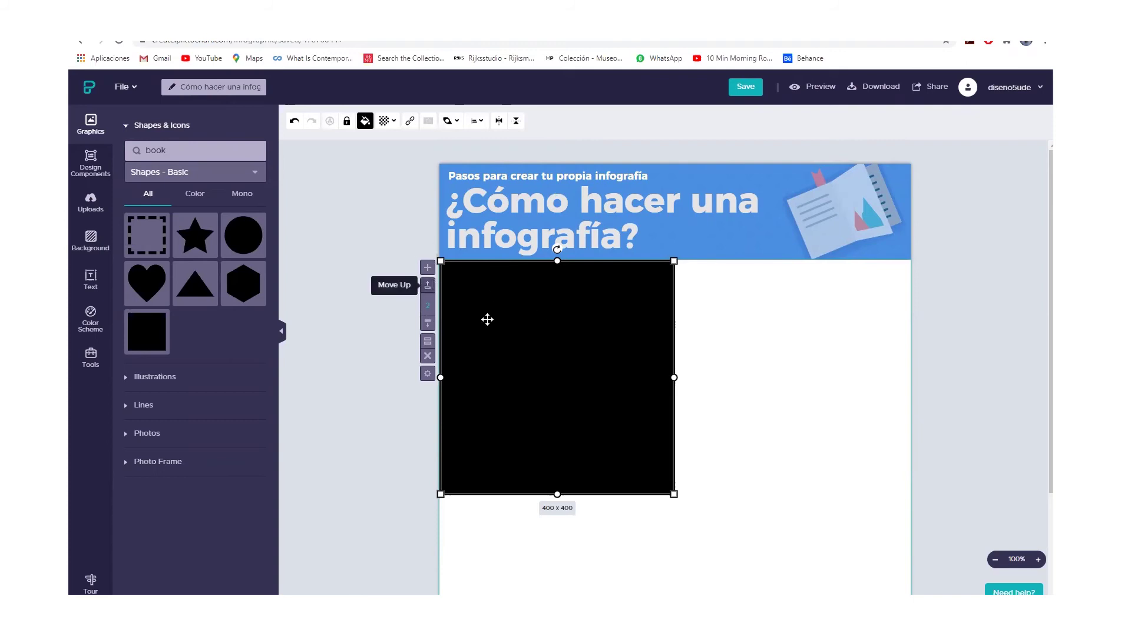
{"action": "left_click", "coordinate": [806, 435]}
{"action": "left_click", "coordinate": [537, 336]}
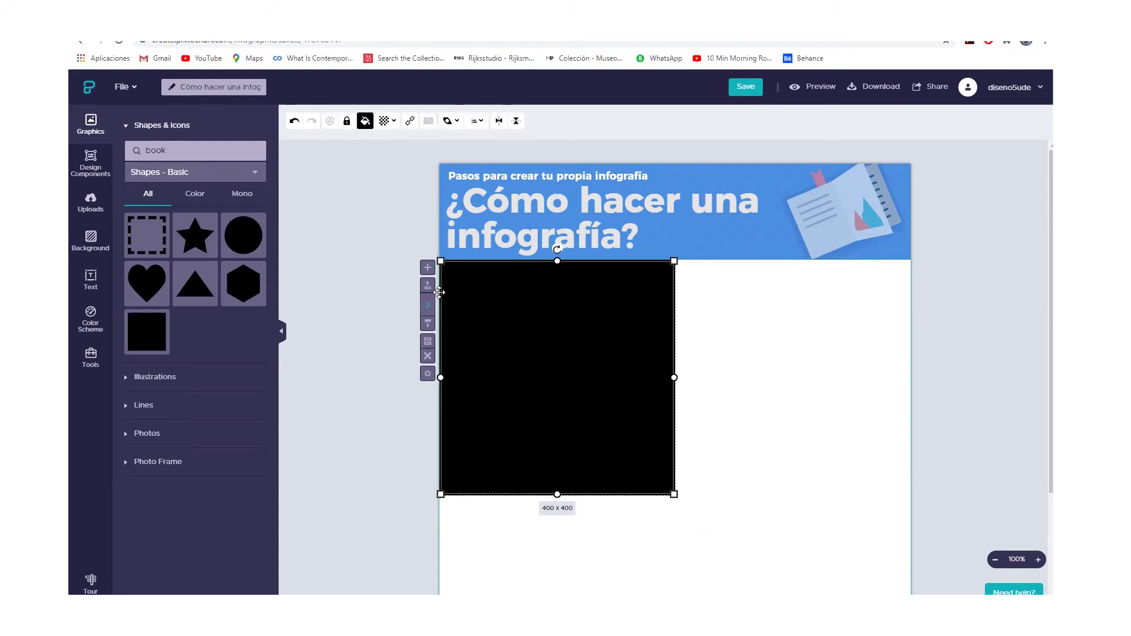
{"action": "left_click", "coordinate": [365, 121]}
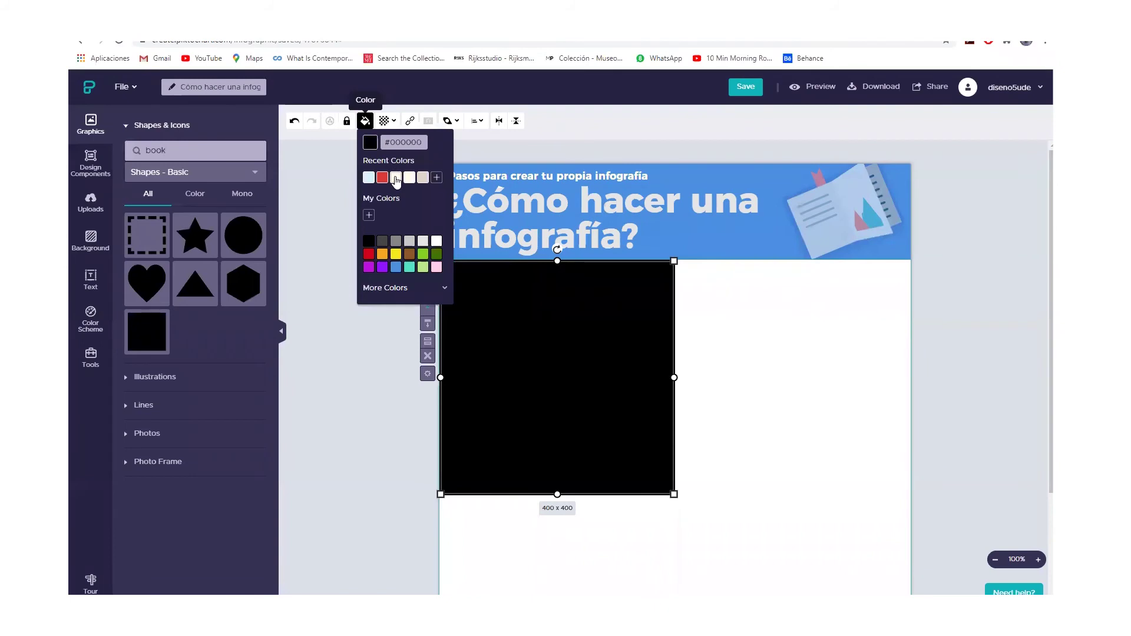
{"action": "left_click", "coordinate": [396, 178]}
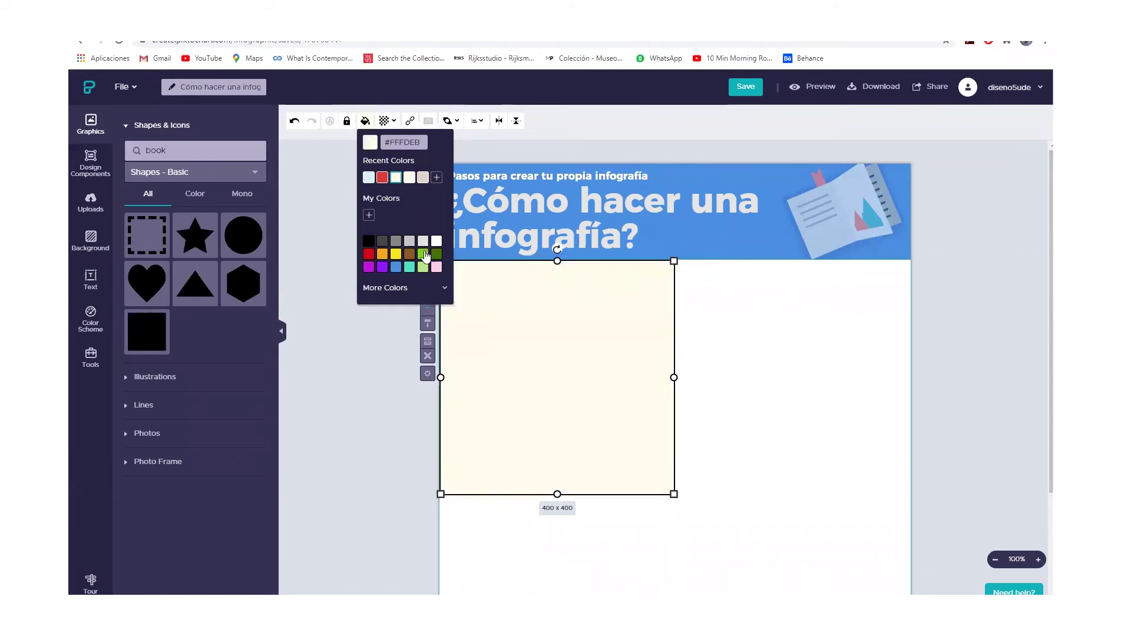
{"action": "left_click", "coordinate": [773, 338]}
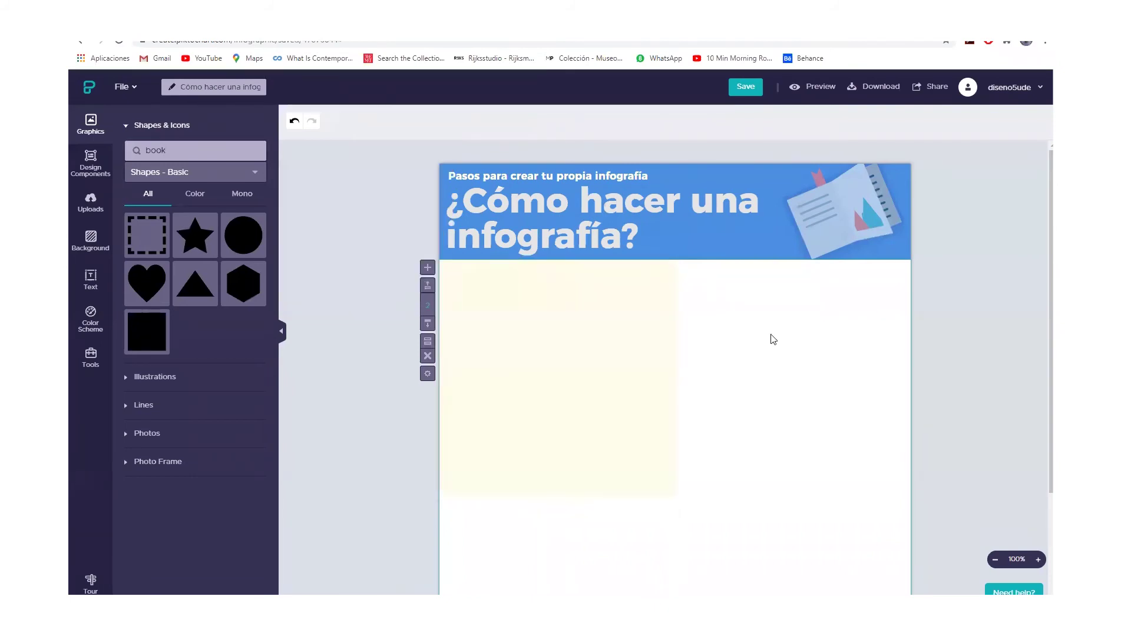
Review the contents planned for the PASO 1 panel in the sketch Boceto.jpg and return to the editor
{"action": "left_click", "coordinate": [555, 371]}
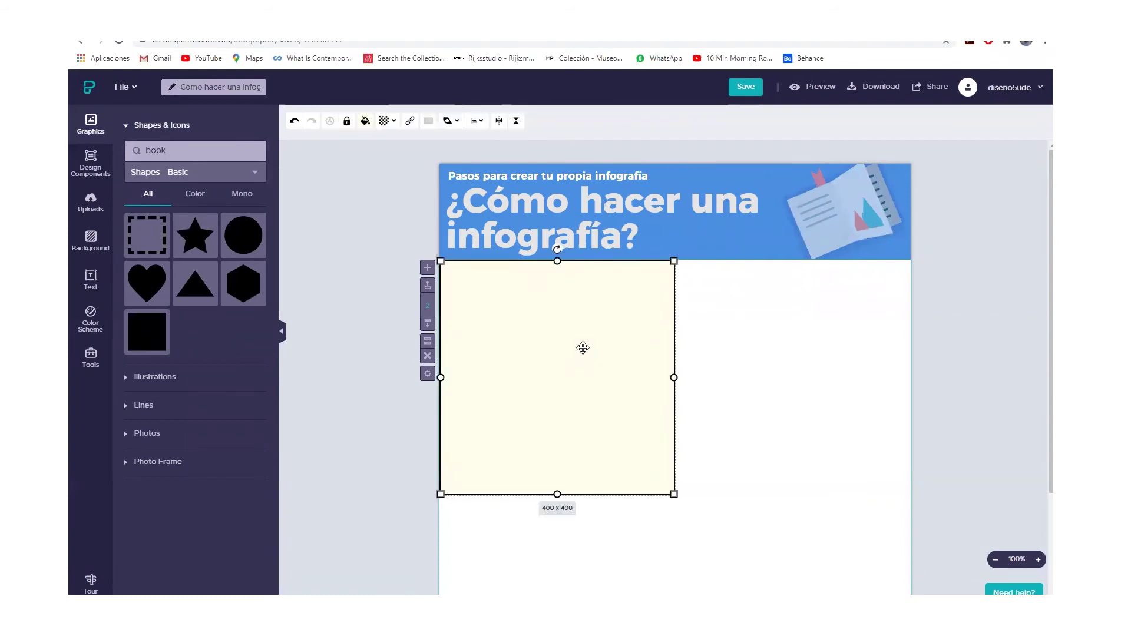
{"action": "left_click", "coordinate": [686, 375]}
{"action": "left_click", "coordinate": [621, 353]}
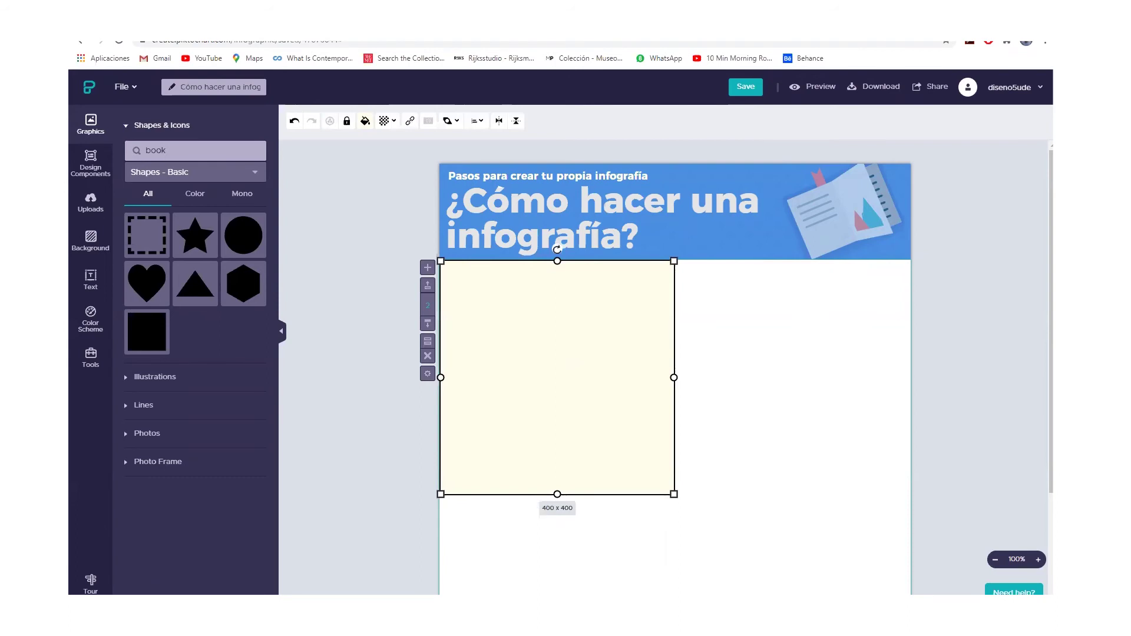
{"action": "key", "text": "alt+Tab"}
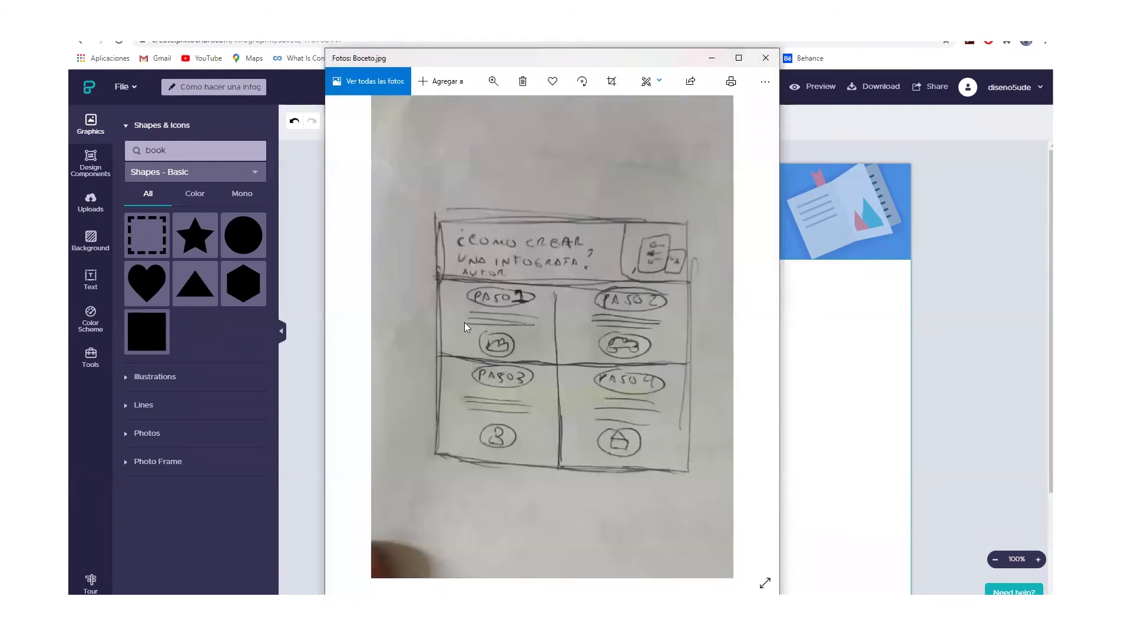
{"action": "left_click", "coordinate": [799, 364]}
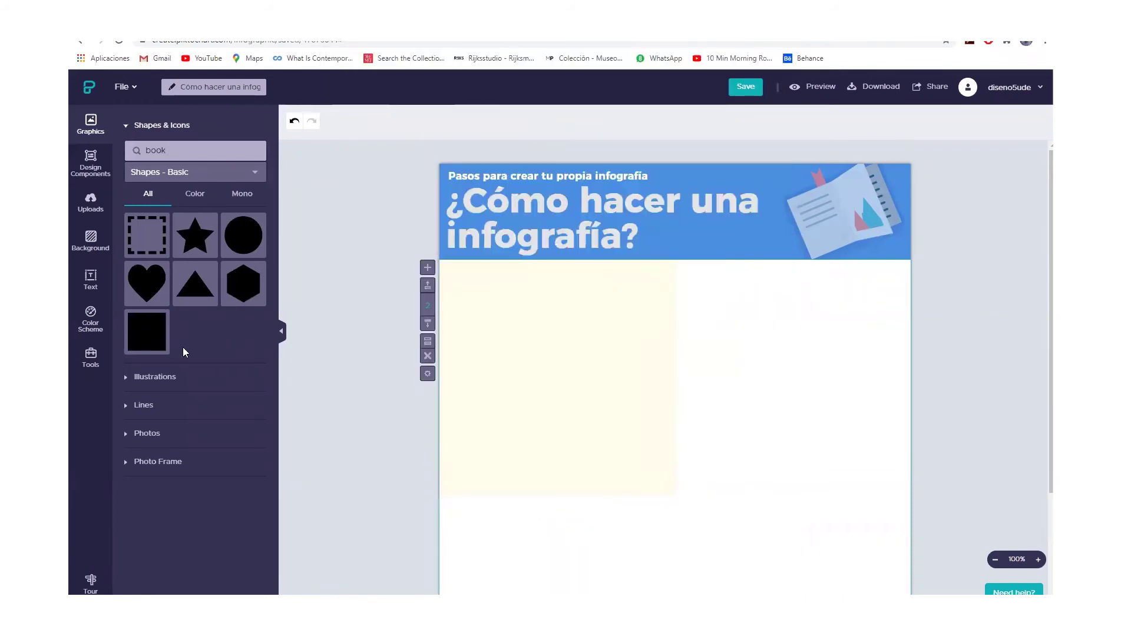
Add another square shape, resize it to about 144 x 47, and centre it near the cream panel's top edge
{"action": "left_click", "coordinate": [142, 348]}
{"action": "left_click_drag", "start_coordinate": [672, 435], "coordinate": [589, 343]}
{"action": "left_click_drag", "start_coordinate": [630, 394], "coordinate": [558, 358]}
{"action": "mouse_move", "coordinate": [593, 315]}
{"action": "left_mouse_down"}
{"action": "mouse_move", "coordinate": [558, 312]}
{"action": "mouse_move", "coordinate": [602, 307]}
{"action": "left_mouse_up"}
{"action": "left_click_drag", "start_coordinate": [562, 358], "coordinate": [574, 283]}
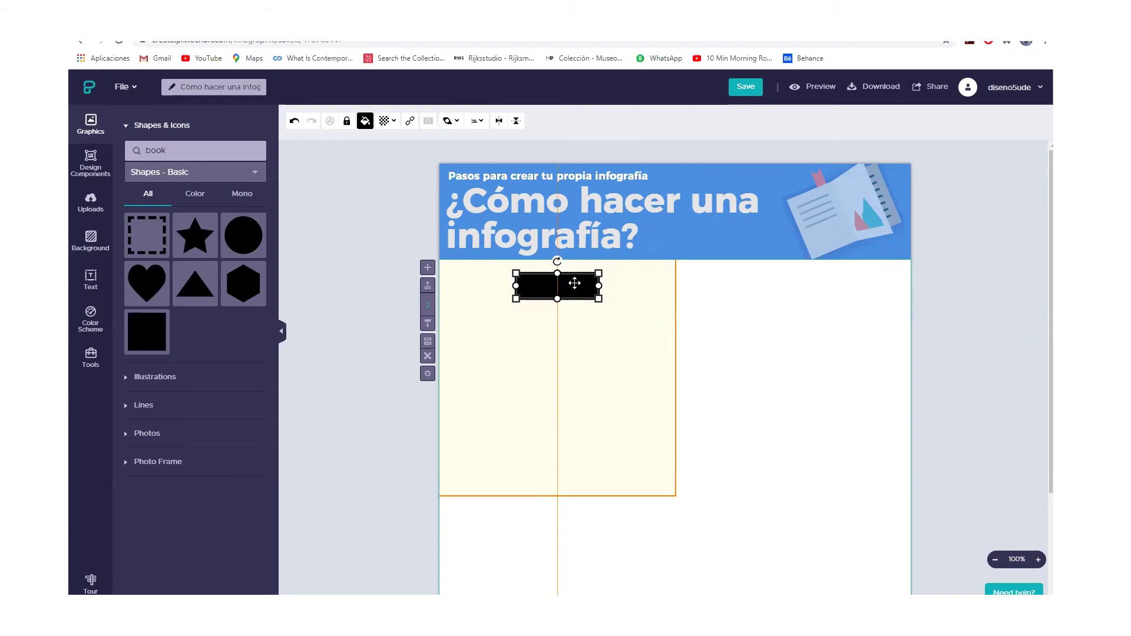
{"action": "left_click_drag", "start_coordinate": [573, 284], "coordinate": [572, 284]}
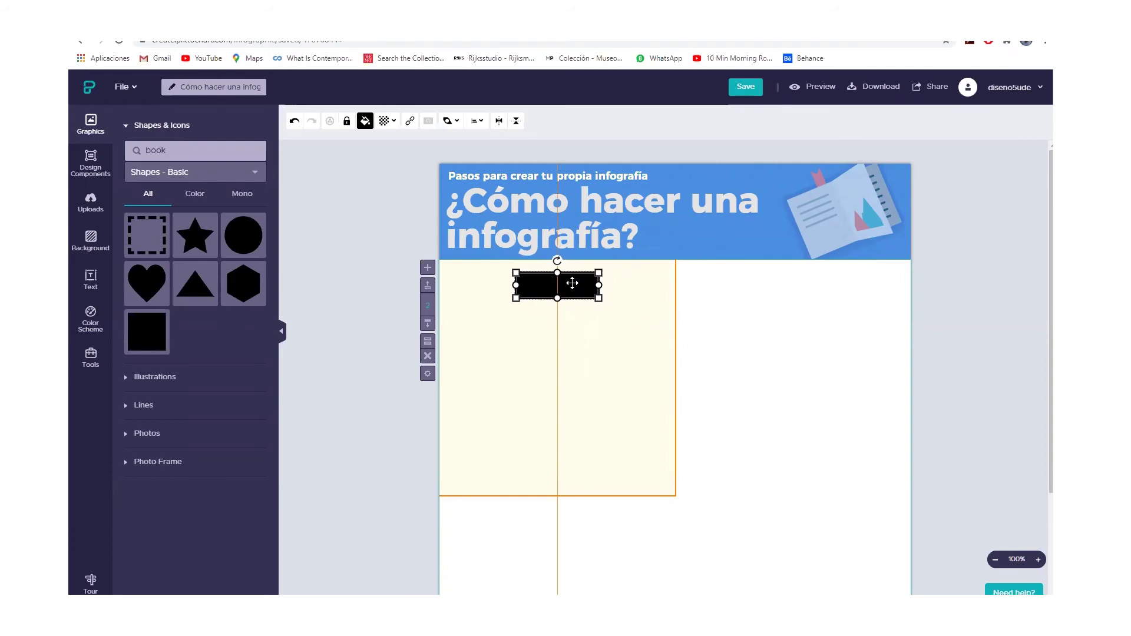
{"action": "left_click", "coordinate": [738, 461]}
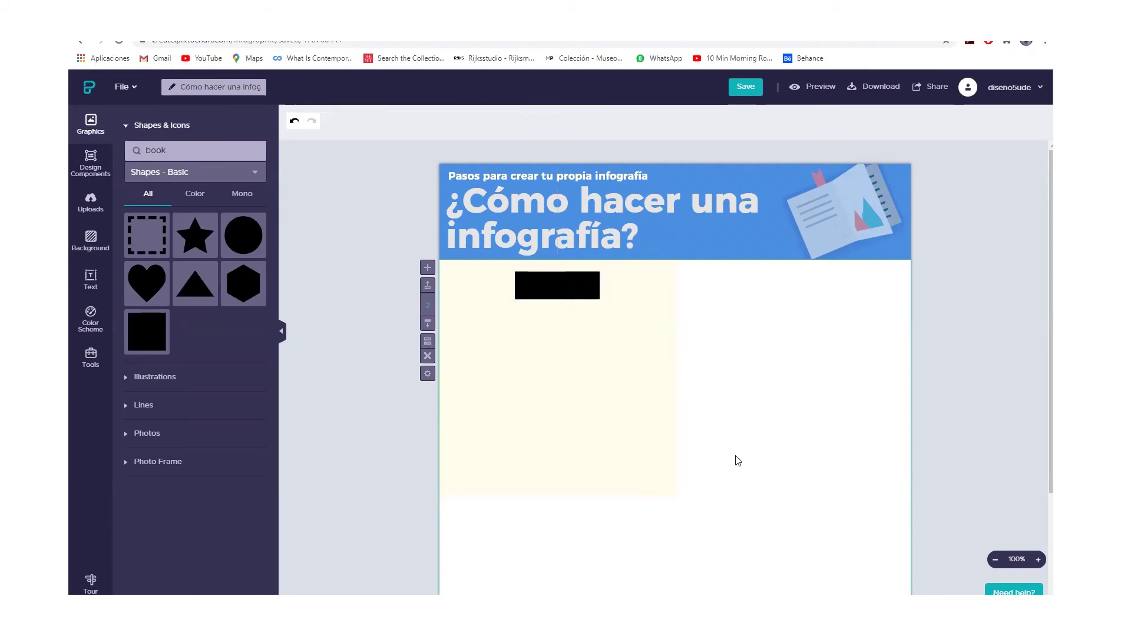
Fill the 144 x 47 black rectangle near the cream panel's top edge with the recent red colour and deselect it
{"action": "left_click", "coordinate": [555, 290]}
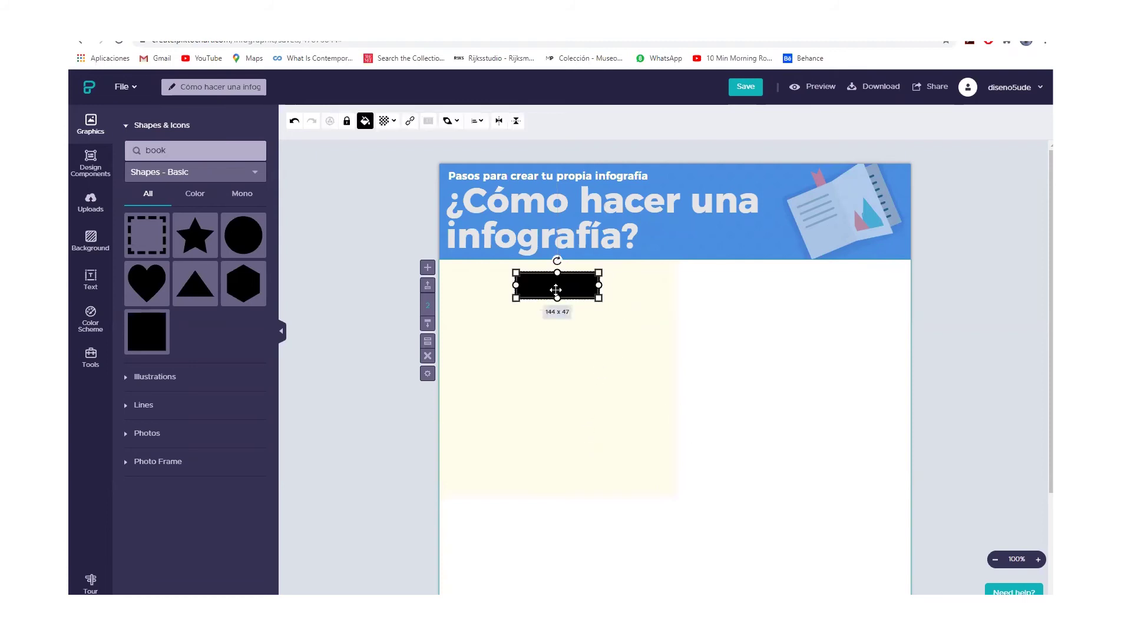
{"action": "left_click", "coordinate": [369, 125]}
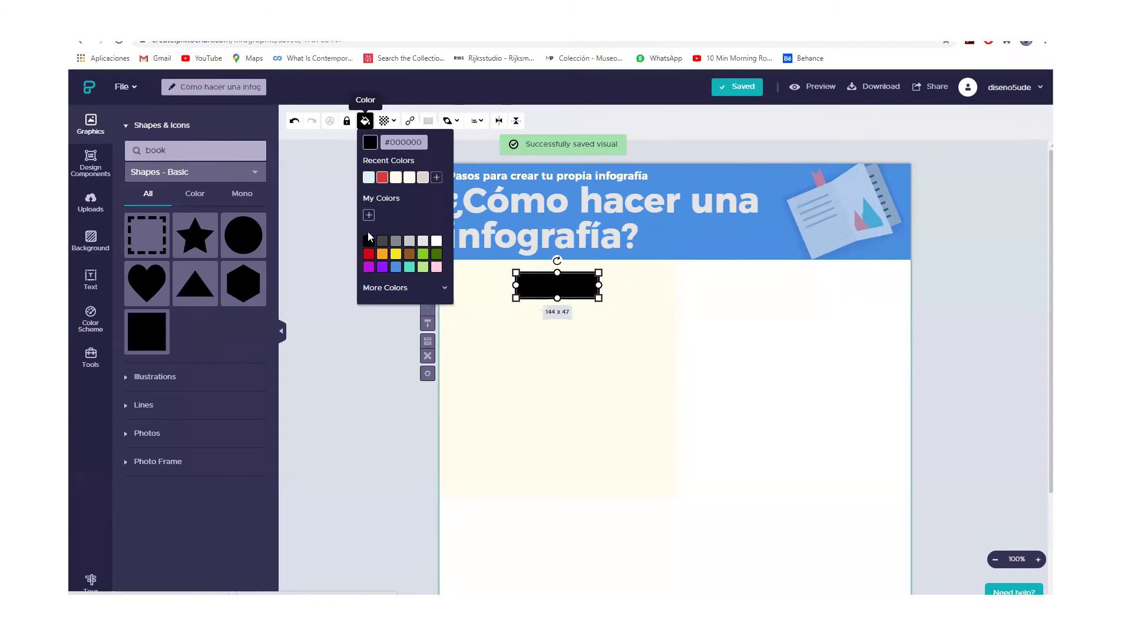
{"action": "left_click", "coordinate": [383, 177]}
{"action": "left_click", "coordinate": [730, 393]}
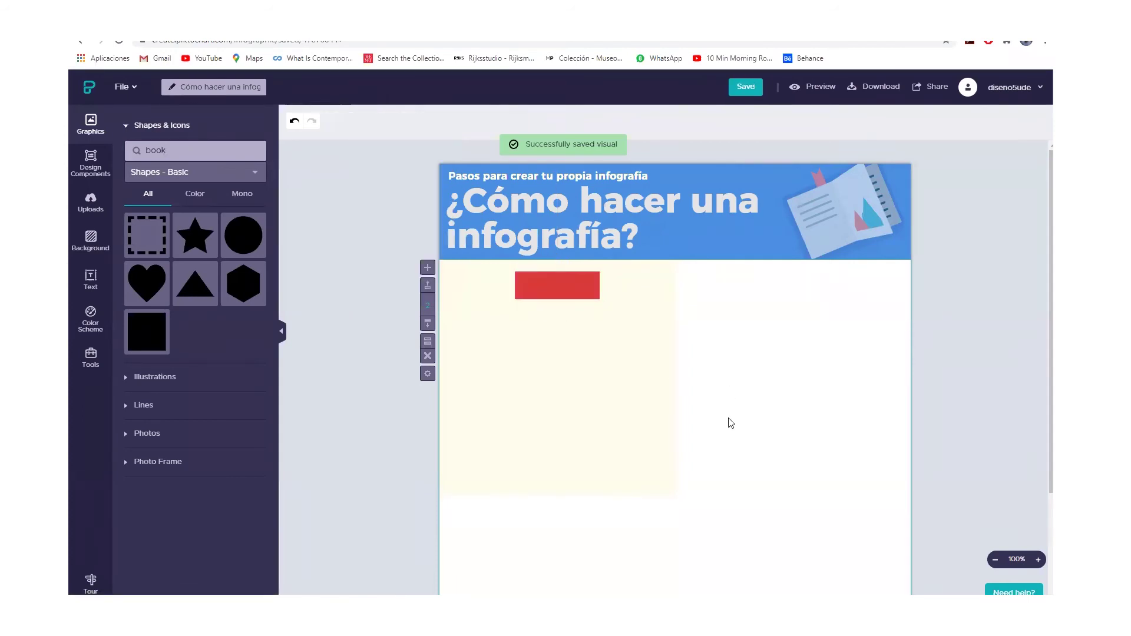
{"action": "left_click", "coordinate": [558, 288]}
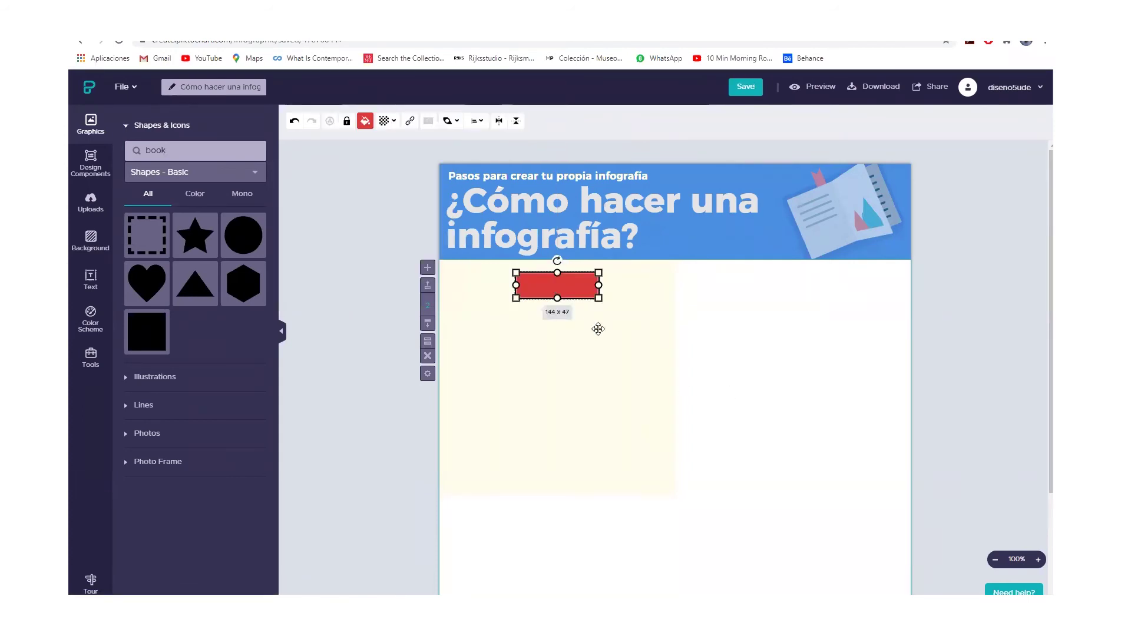
{"action": "left_click", "coordinate": [712, 363]}
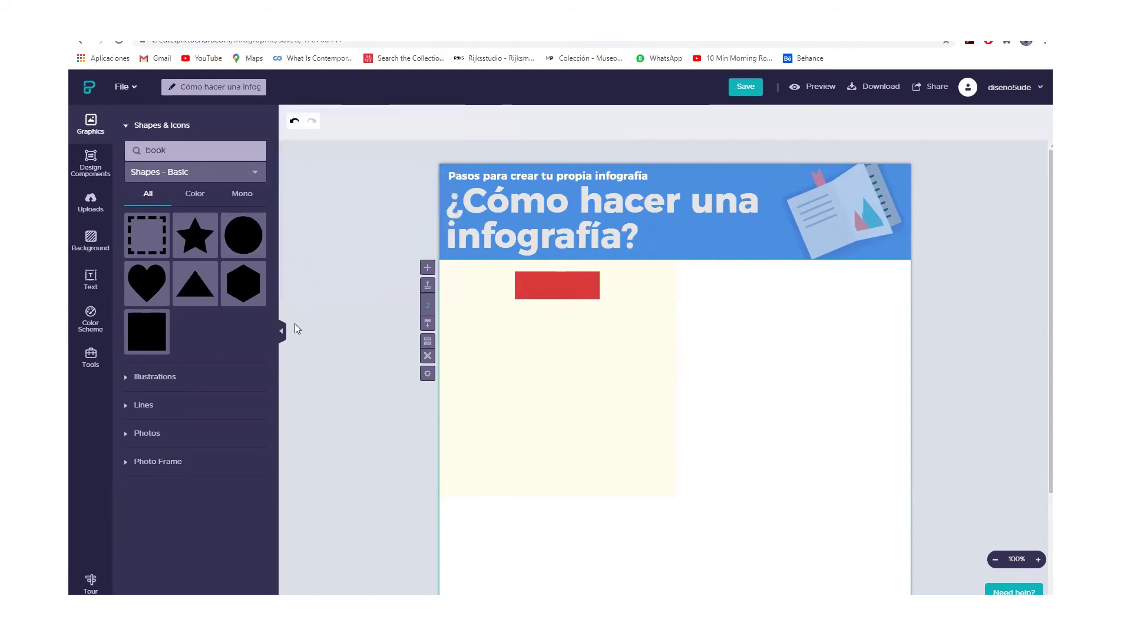
Add a Subtitle 2 text element and move it over the red rectangle
{"action": "left_click", "coordinate": [89, 282]}
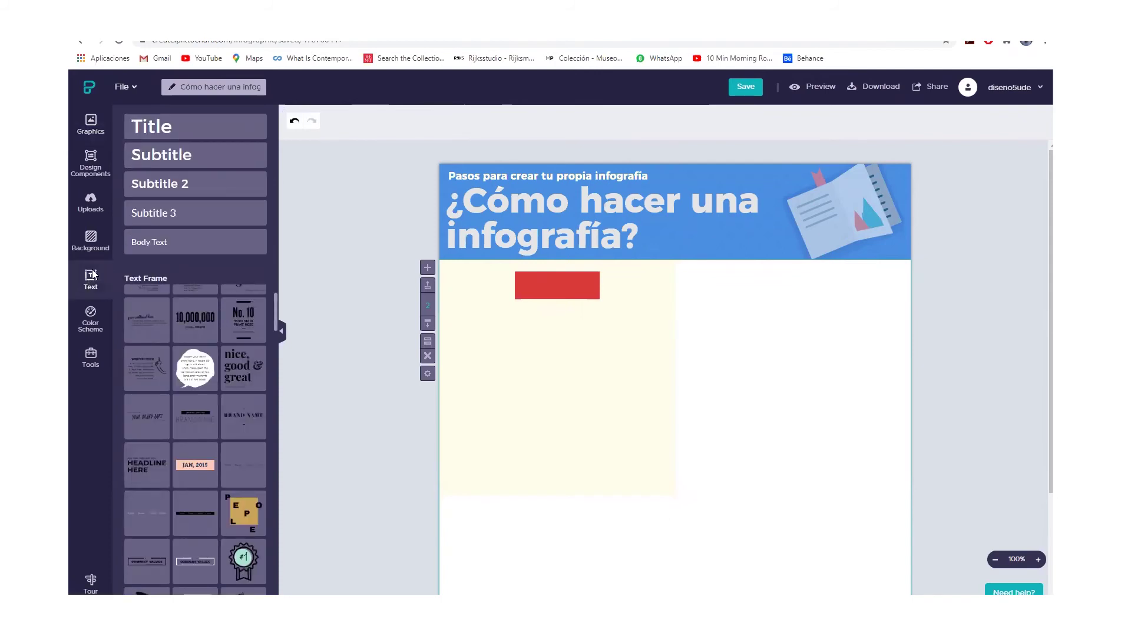
{"action": "left_click", "coordinate": [171, 188]}
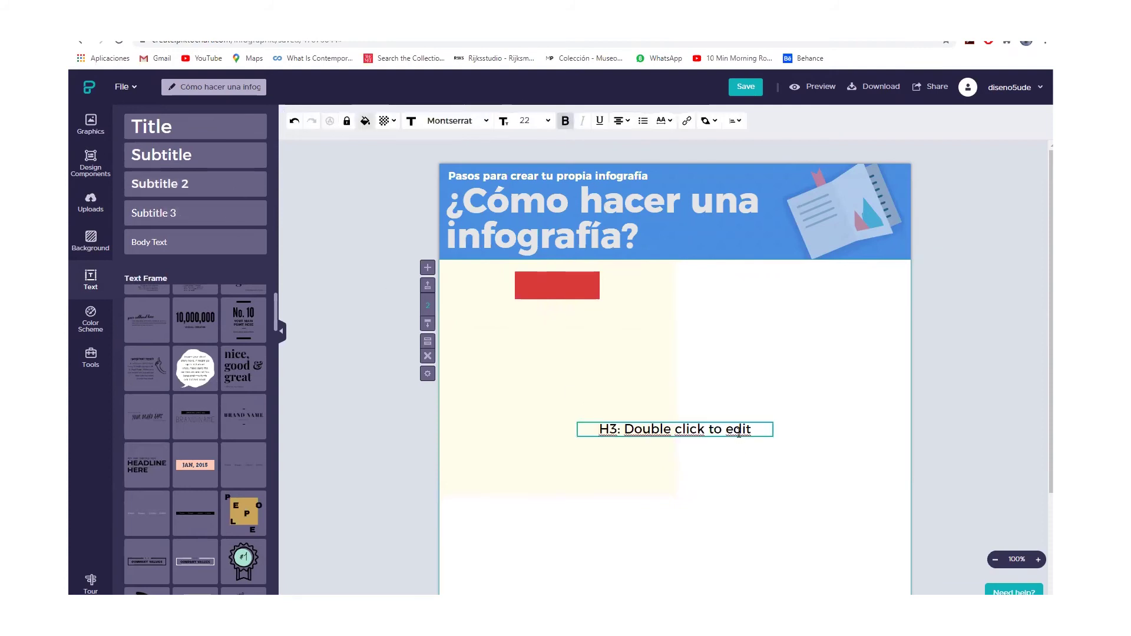
{"action": "left_click", "coordinate": [832, 412]}
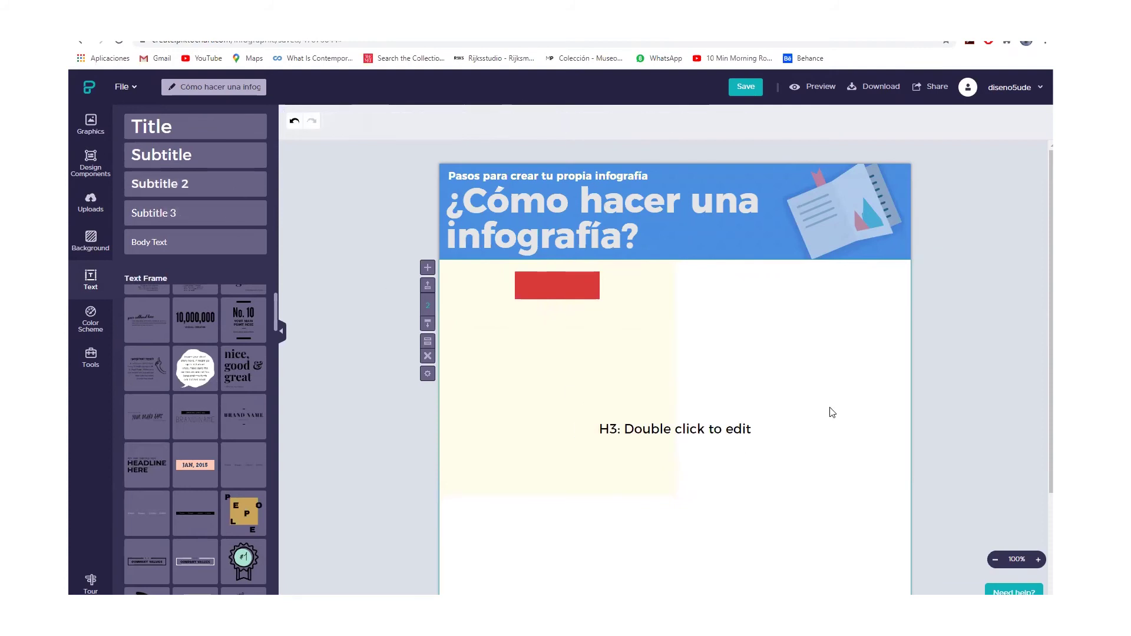
{"action": "left_click", "coordinate": [731, 433]}
{"action": "left_click_drag", "start_coordinate": [732, 433], "coordinate": [613, 287]}
Replace the placeholder text with "Paso 1" and centre it on the red rectangle
{"action": "double_click", "coordinate": [613, 287]}
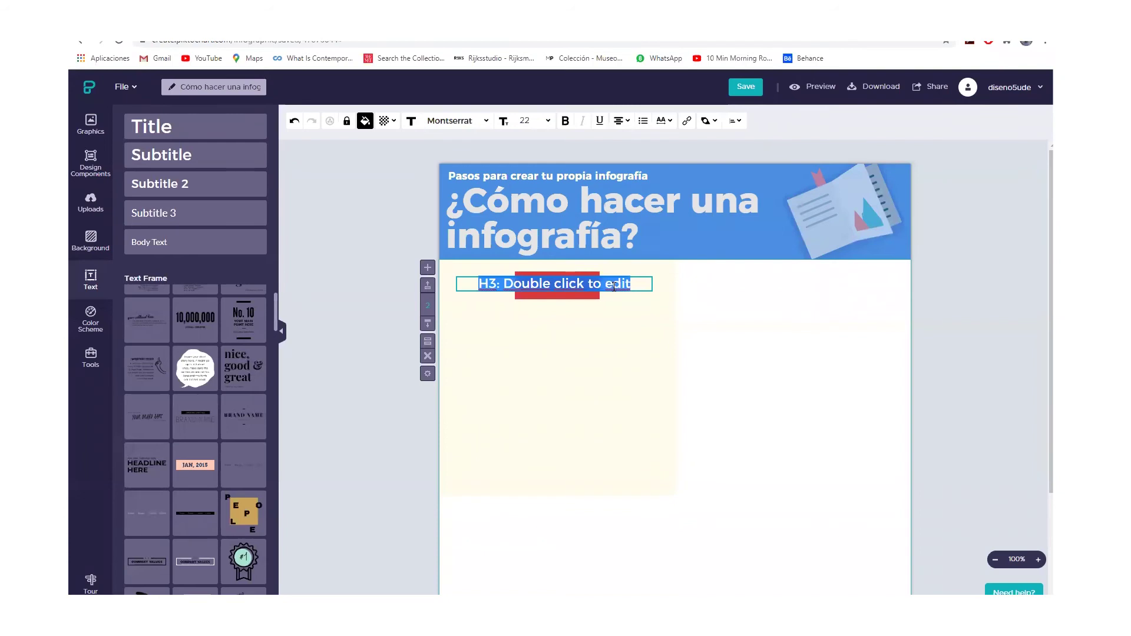
{"action": "type", "text": "Paso 1"}
{"action": "left_click", "coordinate": [744, 373]}
{"action": "left_click", "coordinate": [563, 285]}
{"action": "left_click_drag", "start_coordinate": [563, 285], "coordinate": [566, 286]}
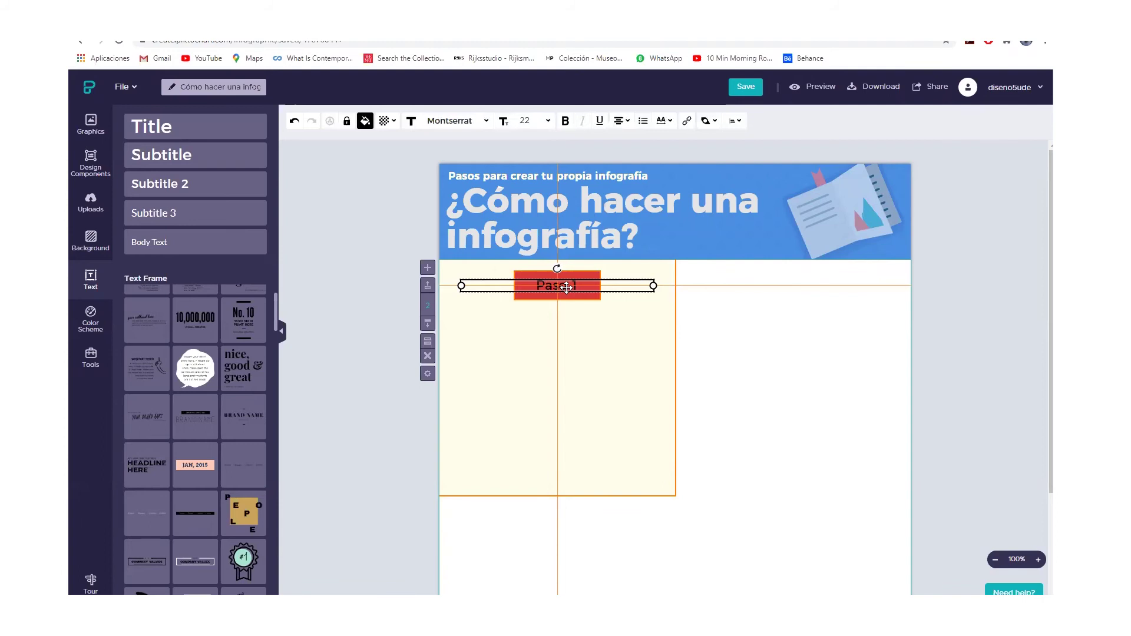
{"action": "left_click", "coordinate": [756, 360]}
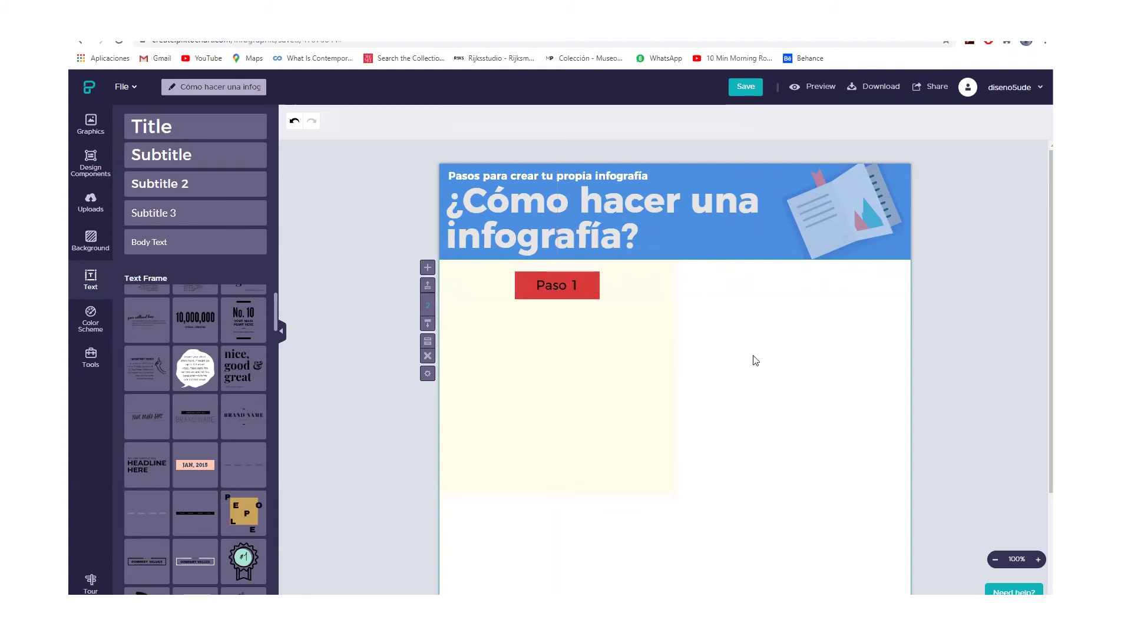
Change the colour of the "Paso 1" text to the recent cream-white colour
{"action": "left_click", "coordinate": [567, 286]}
{"action": "left_click", "coordinate": [567, 287]}
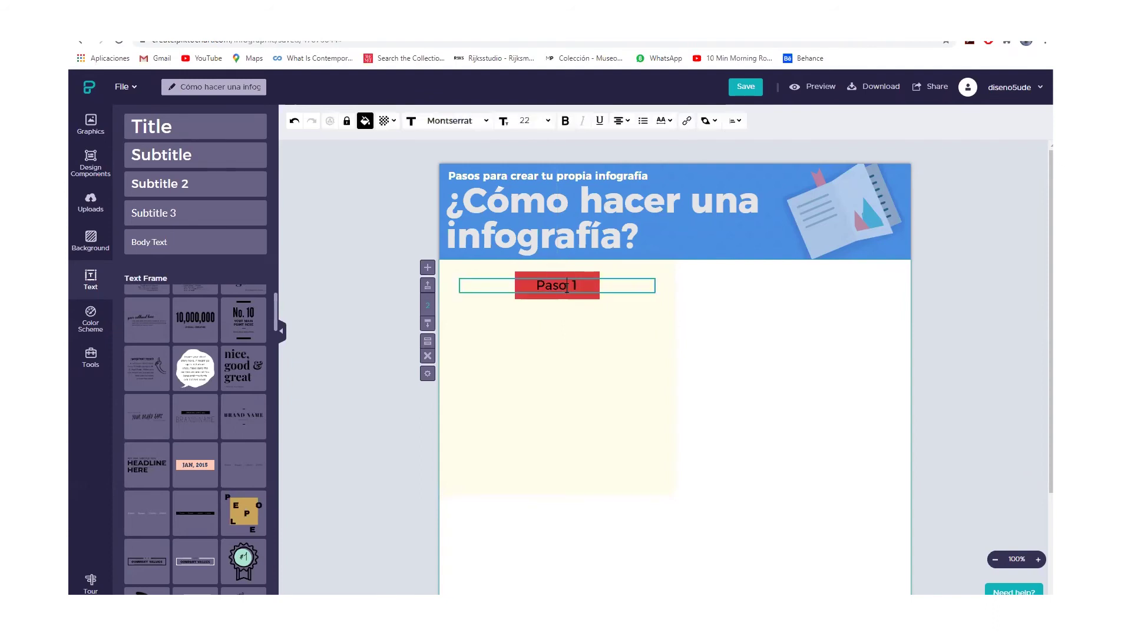
{"action": "left_click", "coordinate": [567, 287]}
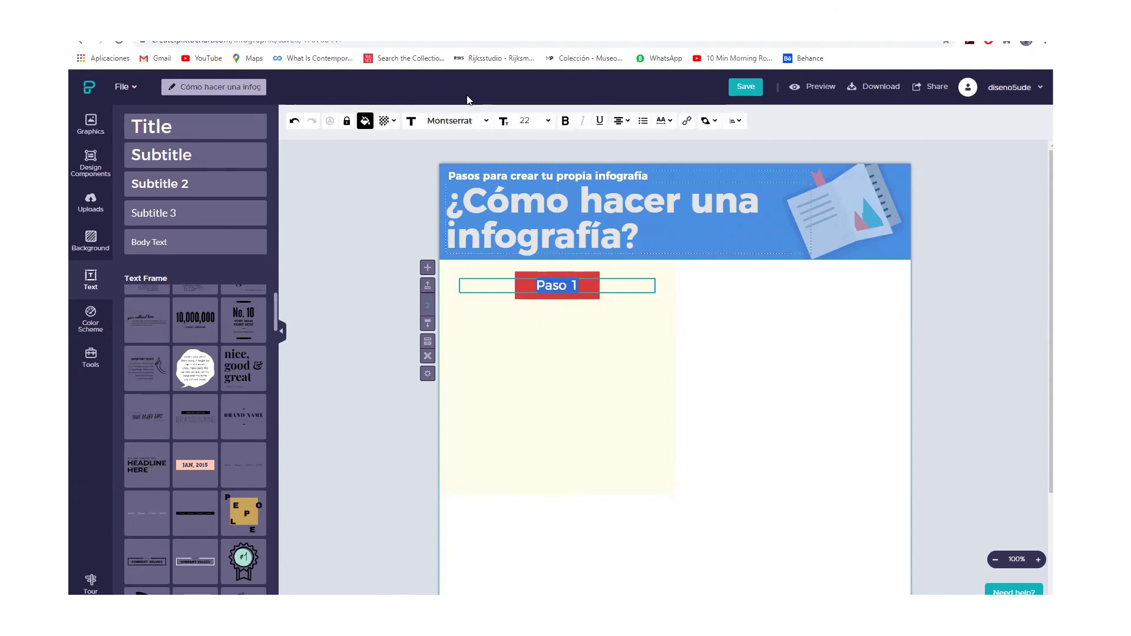
{"action": "left_click", "coordinate": [365, 121]}
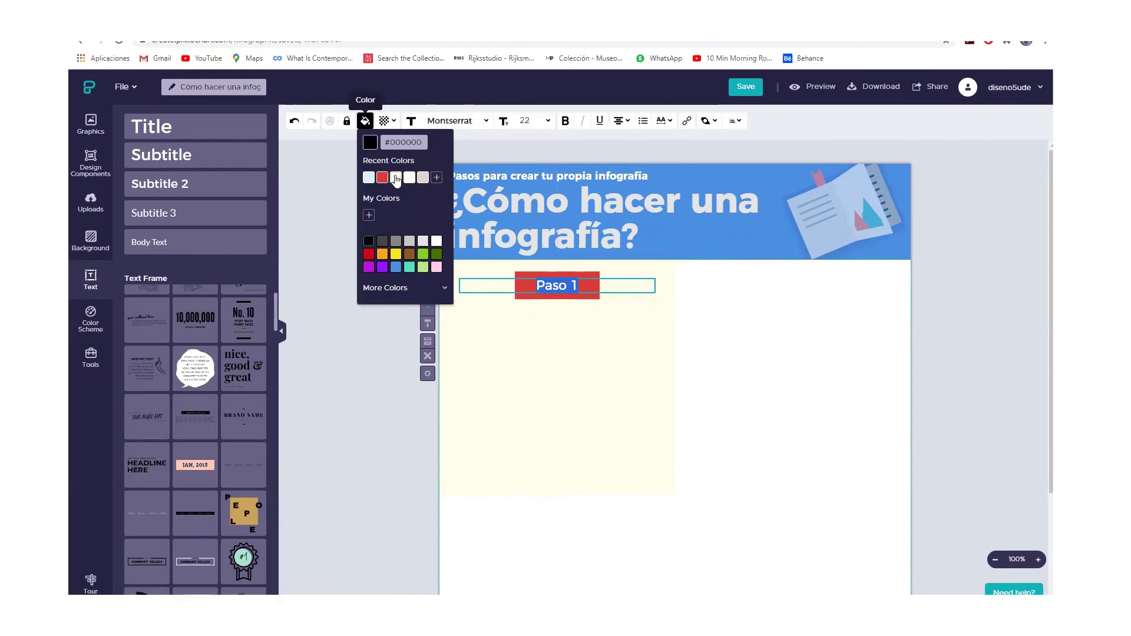
{"action": "left_click", "coordinate": [717, 373]}
Make the "Paso 1" text bold and set its font size to 26
{"action": "double_click", "coordinate": [557, 287]}
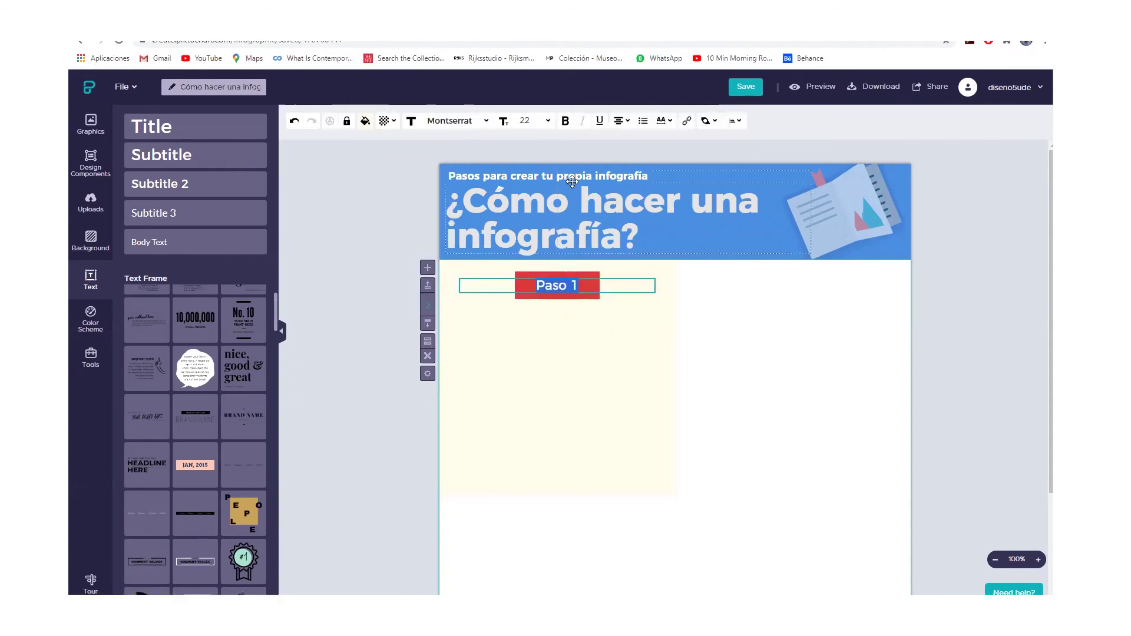
{"action": "left_click", "coordinate": [567, 124]}
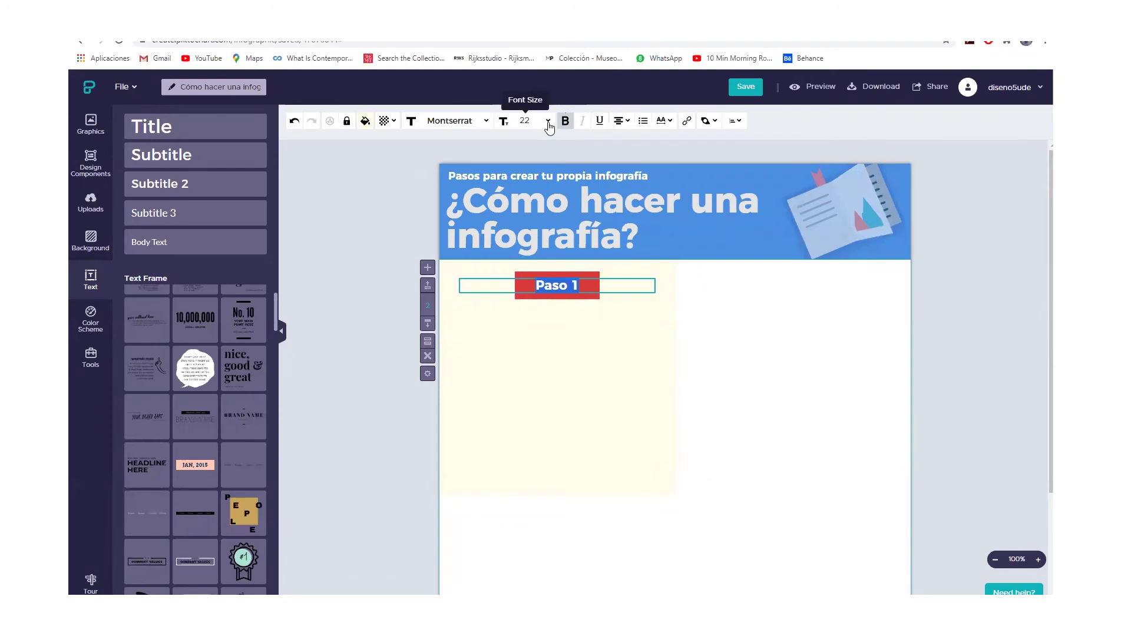
{"action": "left_click", "coordinate": [547, 121]}
{"action": "left_click_drag", "start_coordinate": [551, 154], "coordinate": [552, 158]}
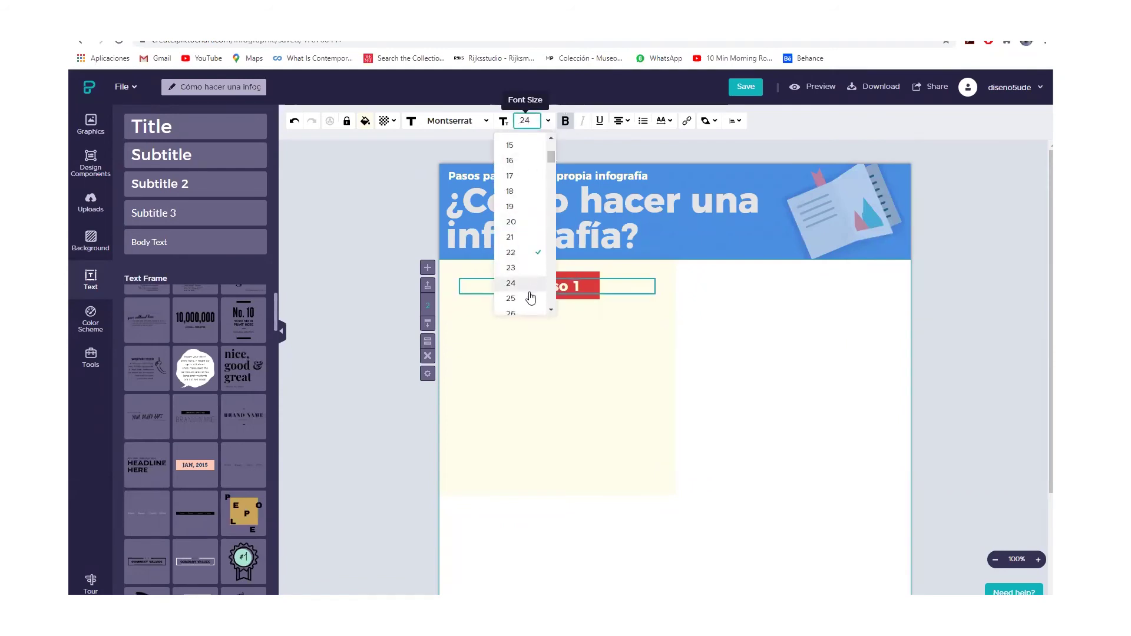
{"action": "left_click", "coordinate": [523, 314]}
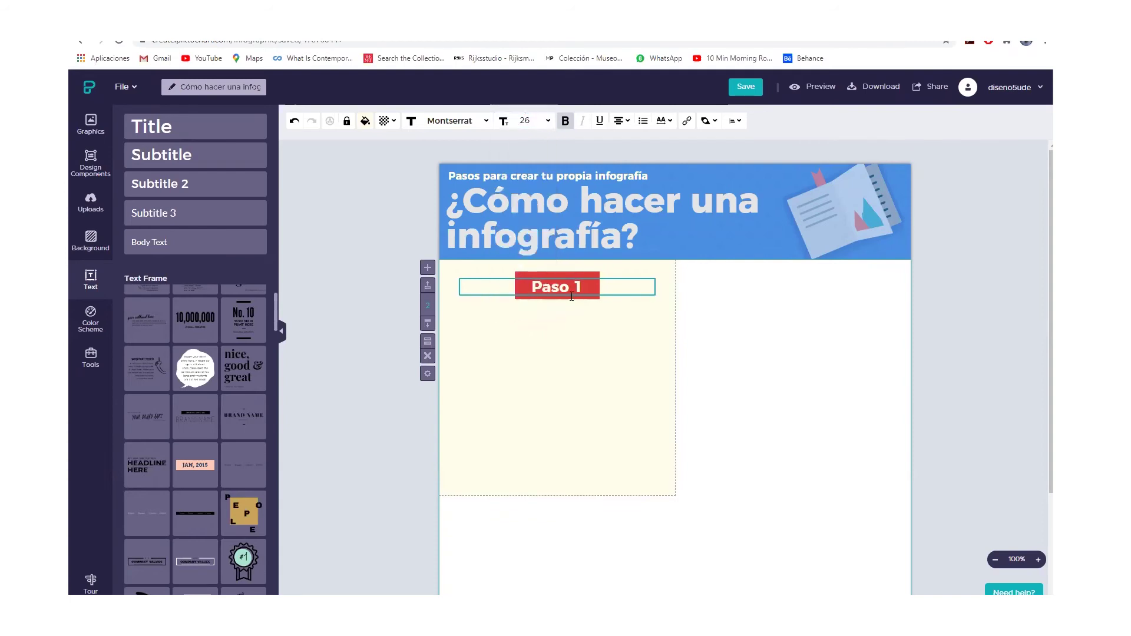
Narrow the "Paso 1" text box to fit within the red rectangle, centre it there and deselect it
{"action": "left_click", "coordinate": [588, 285]}
{"action": "left_click", "coordinate": [562, 293]}
{"action": "left_click_drag", "start_coordinate": [567, 280], "coordinate": [572, 286]}
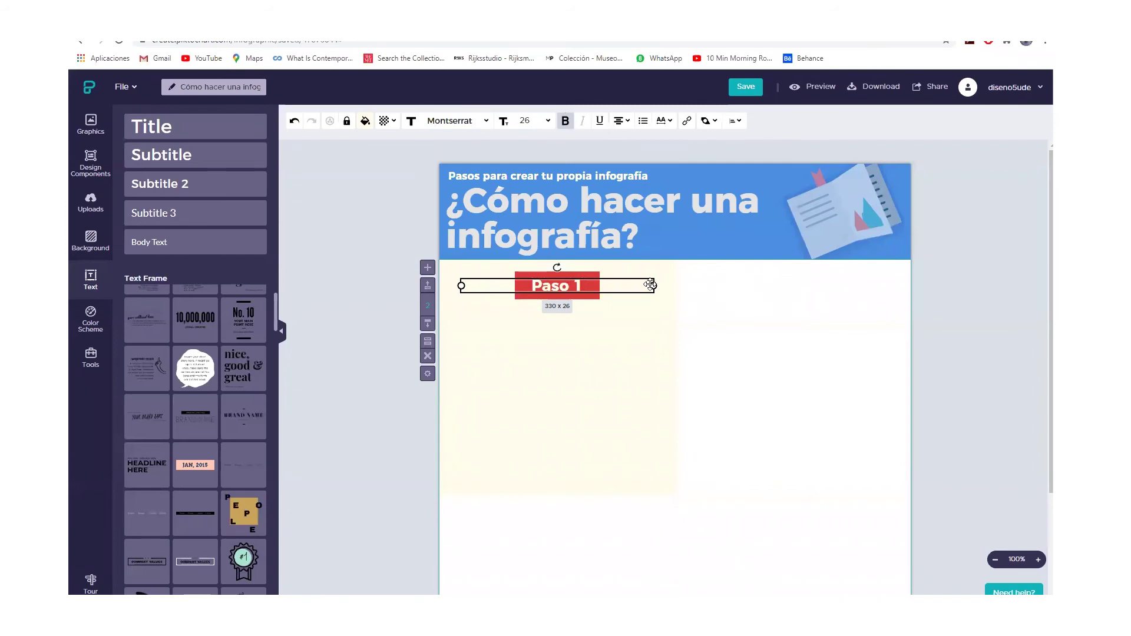
{"action": "left_click_drag", "start_coordinate": [653, 285], "coordinate": [553, 285]}
{"action": "left_click", "coordinate": [531, 276]}
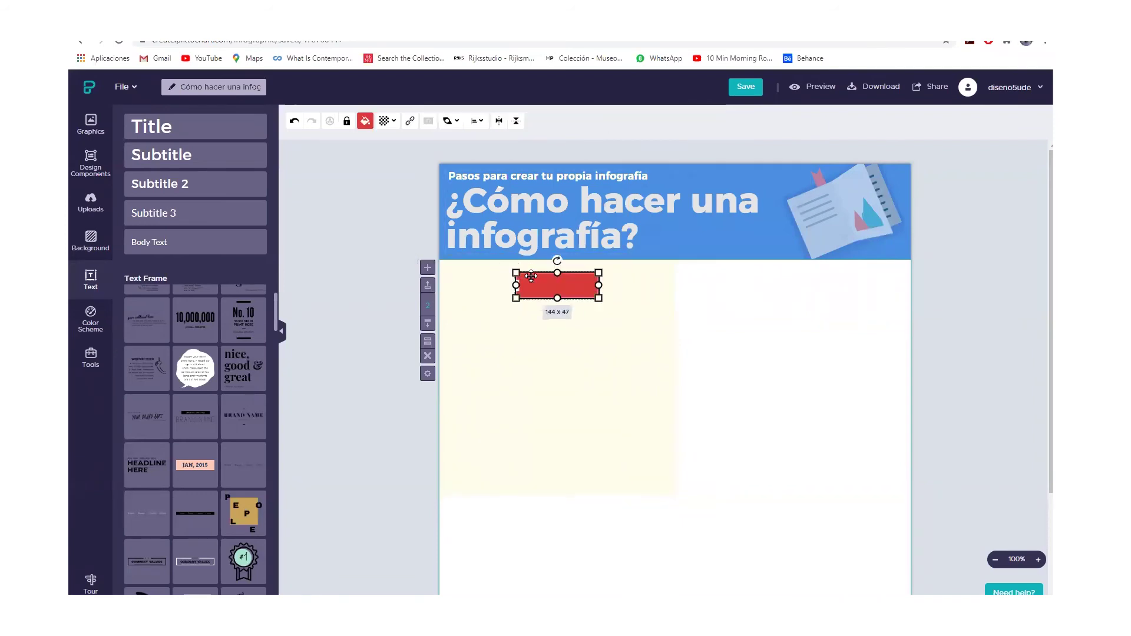
{"action": "left_click", "coordinate": [511, 285]}
{"action": "left_click_drag", "start_coordinate": [507, 280], "coordinate": [550, 280]}
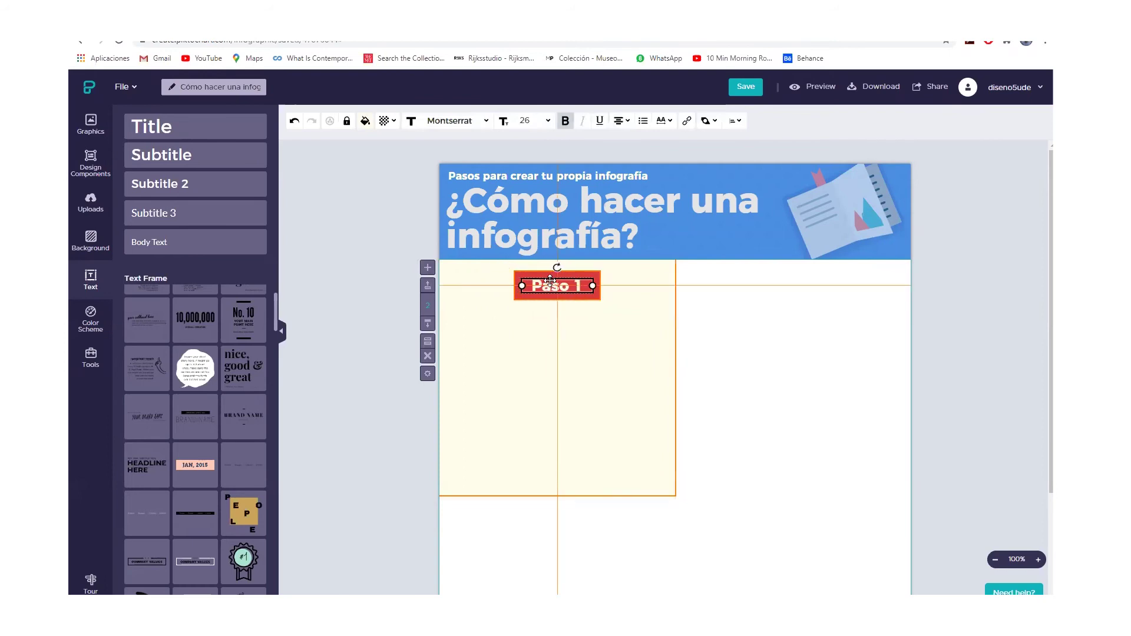
{"action": "left_click", "coordinate": [729, 375]}
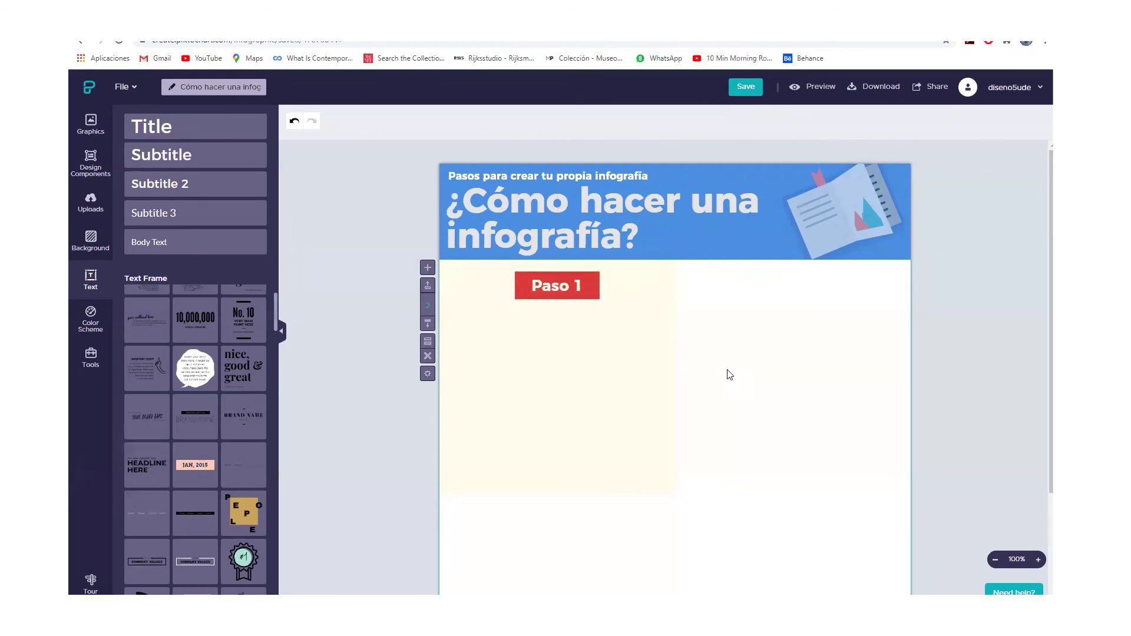
Consult the sketch Boceto.jpg for what belongs below the Paso 1 label and return to the editor
{"action": "left_click", "coordinate": [653, 363]}
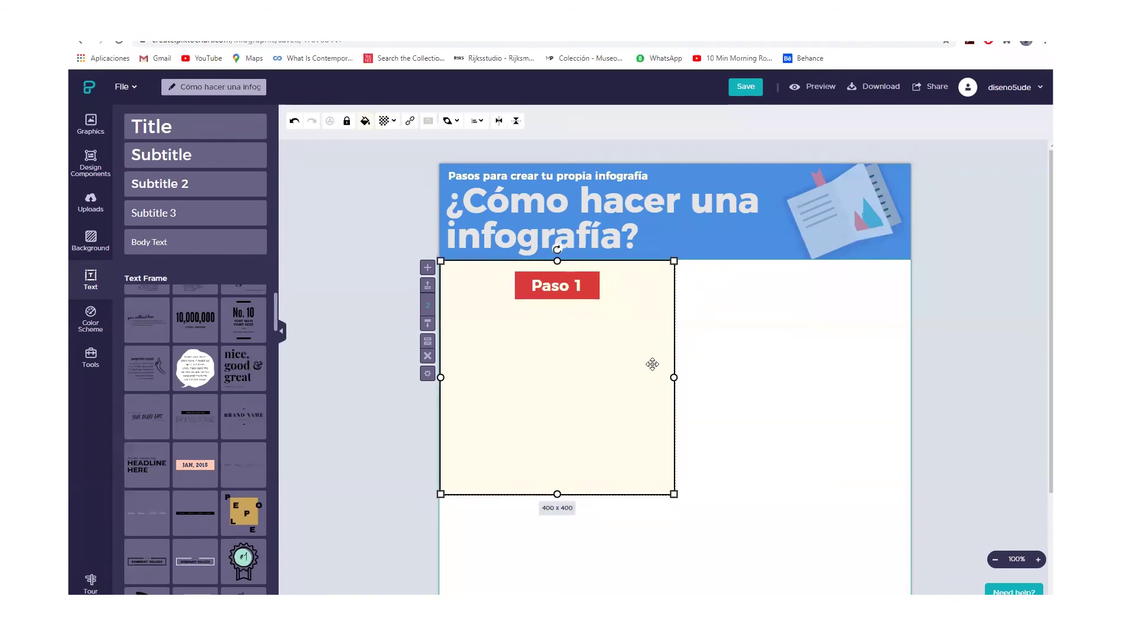
{"action": "key", "text": "alt+Tab"}
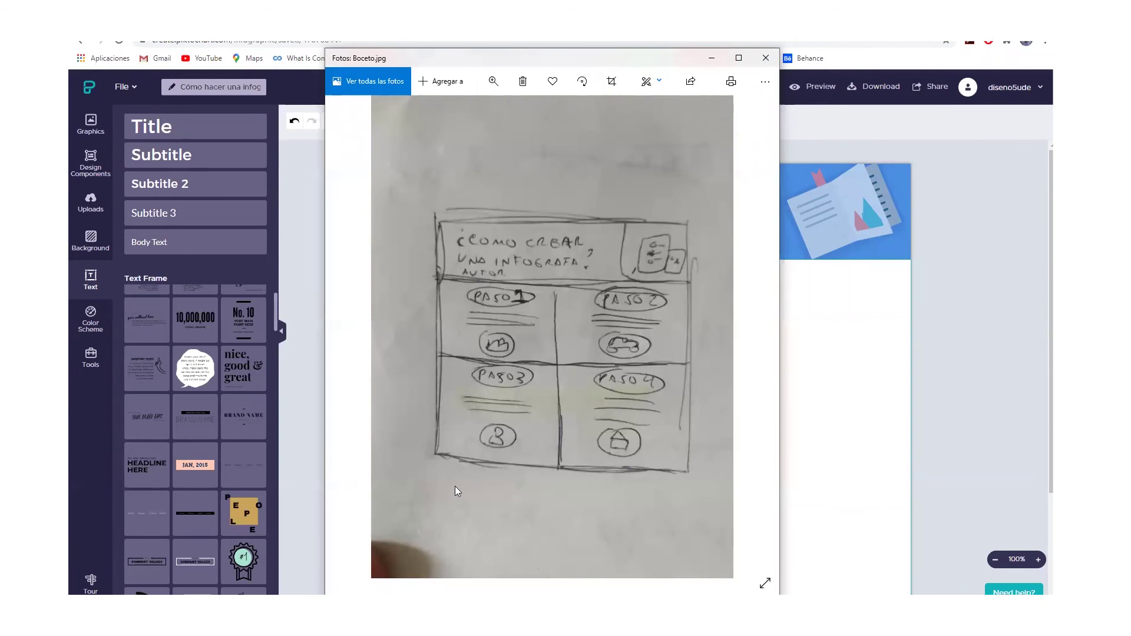
{"action": "key", "text": "alt+Tab"}
{"action": "left_click", "coordinate": [694, 396]}
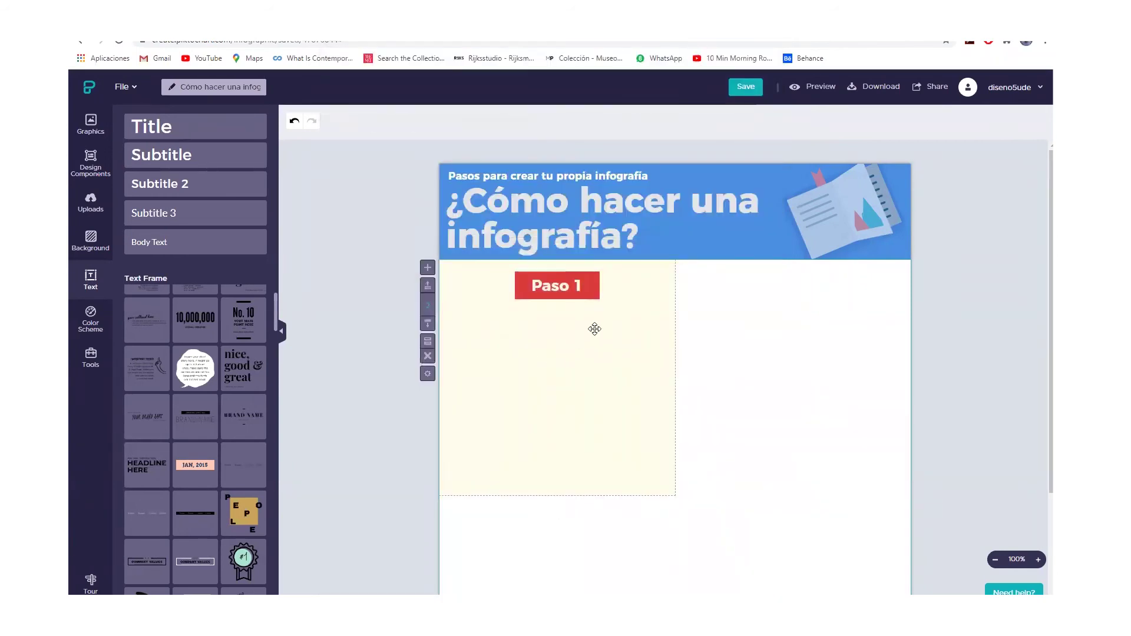
Browse the illustrations library for a graphic suited to the Paso 1 panel, then close the collection
{"action": "left_click", "coordinate": [92, 121]}
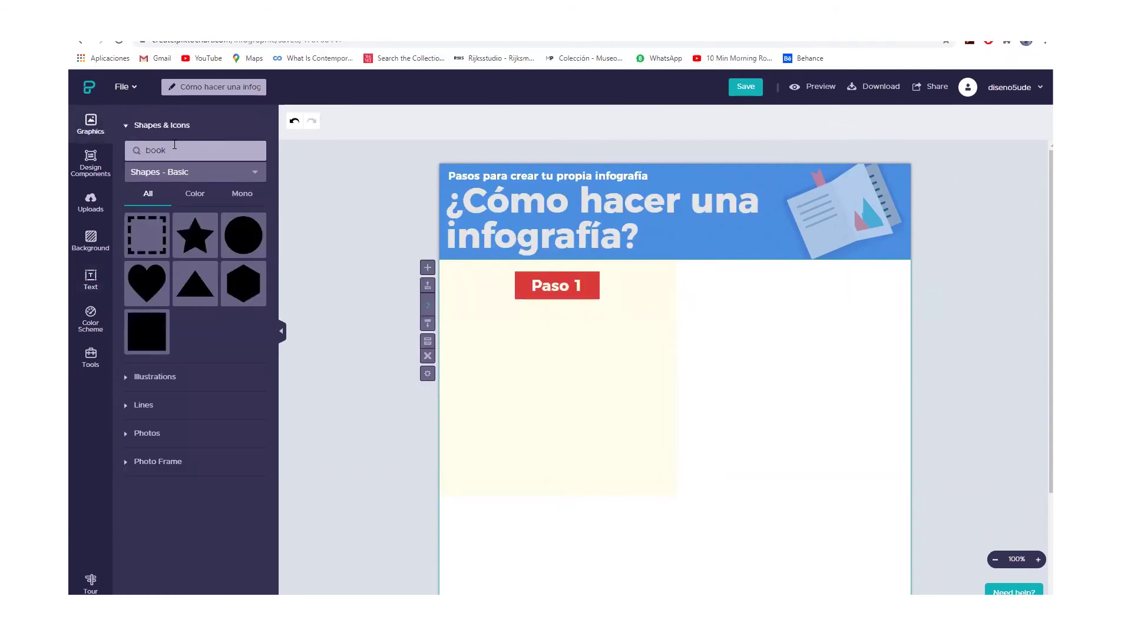
{"action": "left_click", "coordinate": [254, 175]}
{"action": "left_click", "coordinate": [246, 176]}
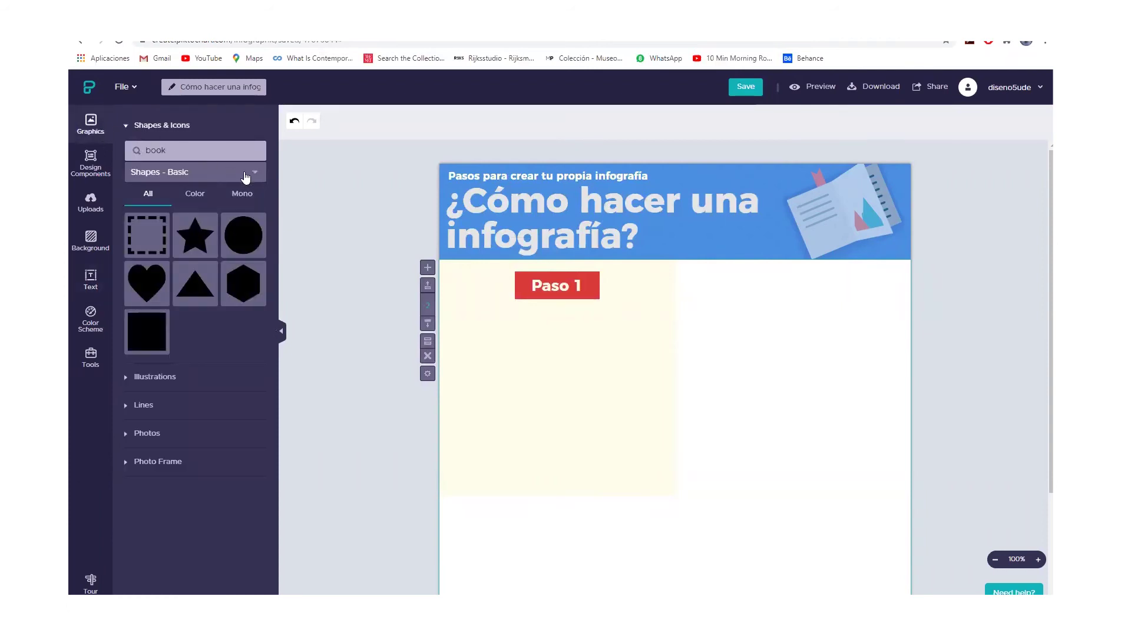
{"action": "left_click", "coordinate": [136, 126]}
{"action": "left_click", "coordinate": [126, 154]}
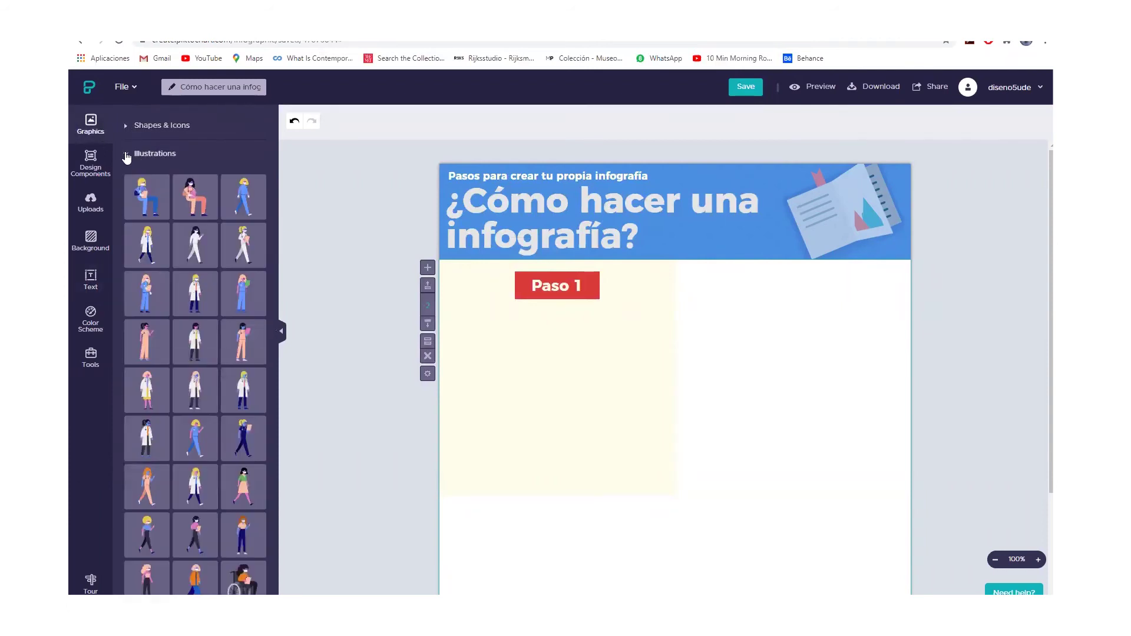
{"action": "scroll", "coordinate": [153, 297], "scroll_direction": "down", "scroll_amount": 2}
{"action": "scroll", "coordinate": [156, 235], "scroll_direction": "up", "scroll_amount": 2}
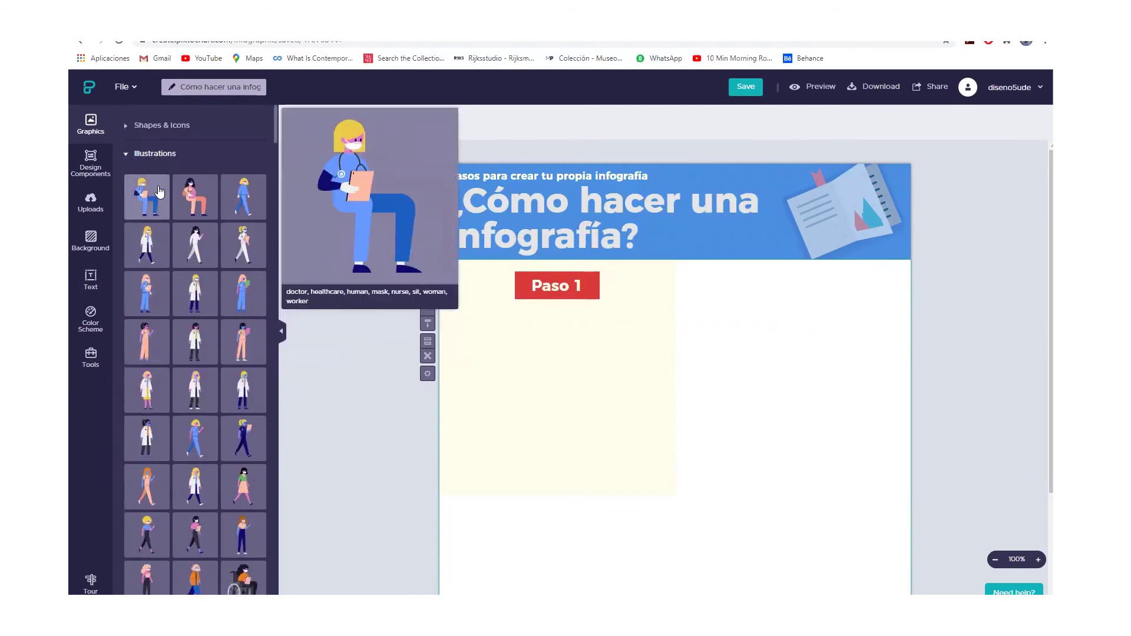
{"action": "scroll", "coordinate": [148, 318], "scroll_direction": "down", "scroll_amount": 15}
{"action": "scroll", "coordinate": [150, 335], "scroll_direction": "down", "scroll_amount": 5}
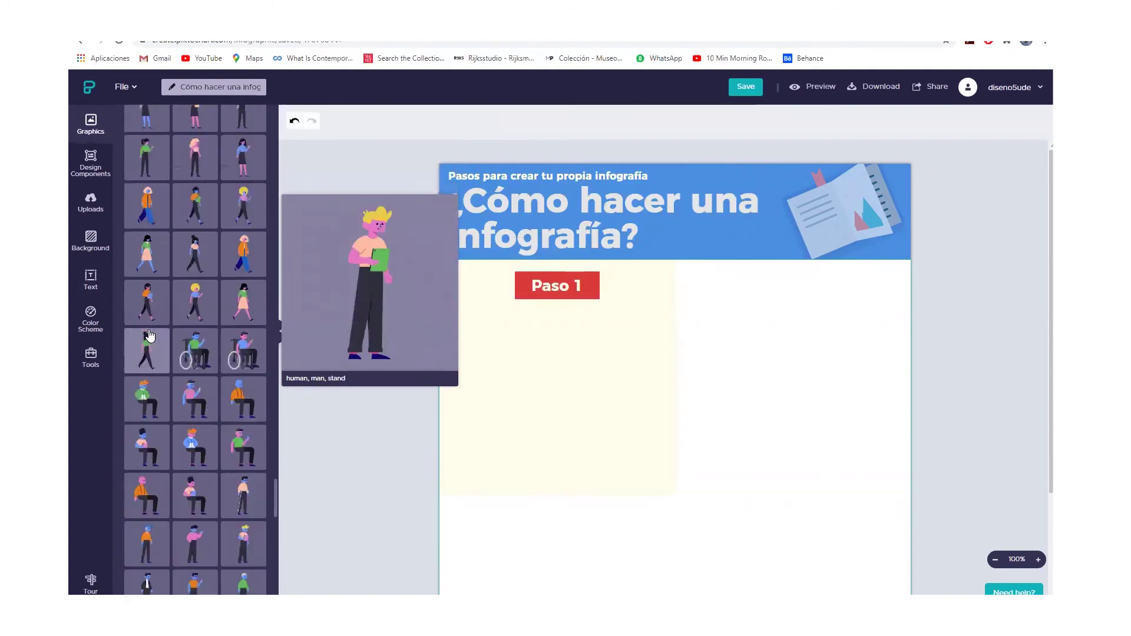
{"action": "scroll", "coordinate": [150, 335], "scroll_direction": "up", "scroll_amount": 20}
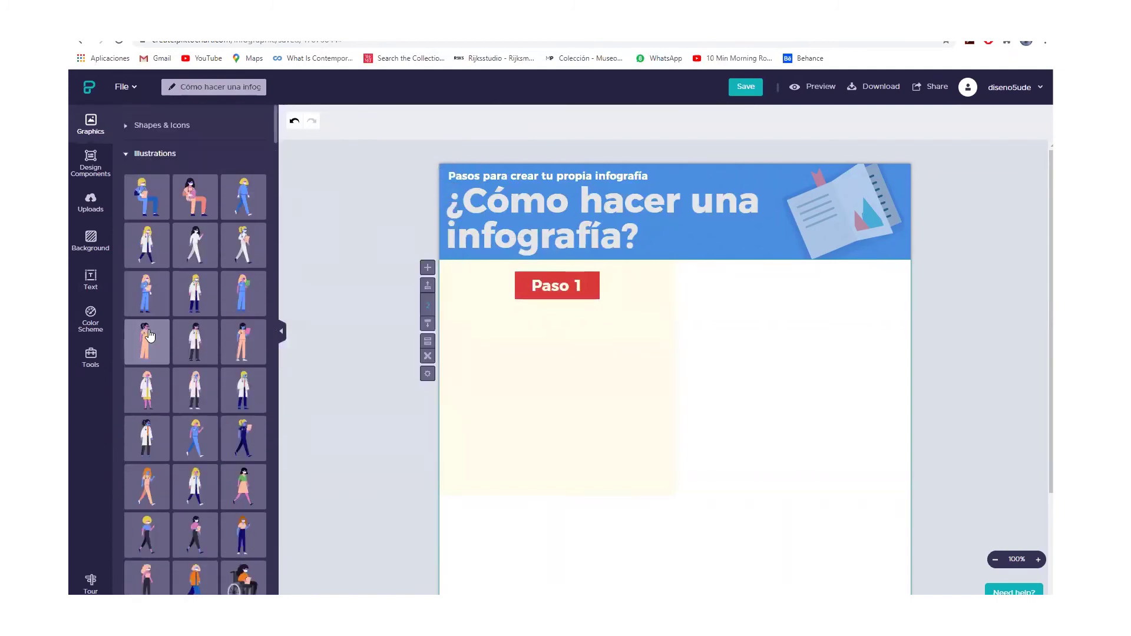
{"action": "left_click", "coordinate": [126, 156]}
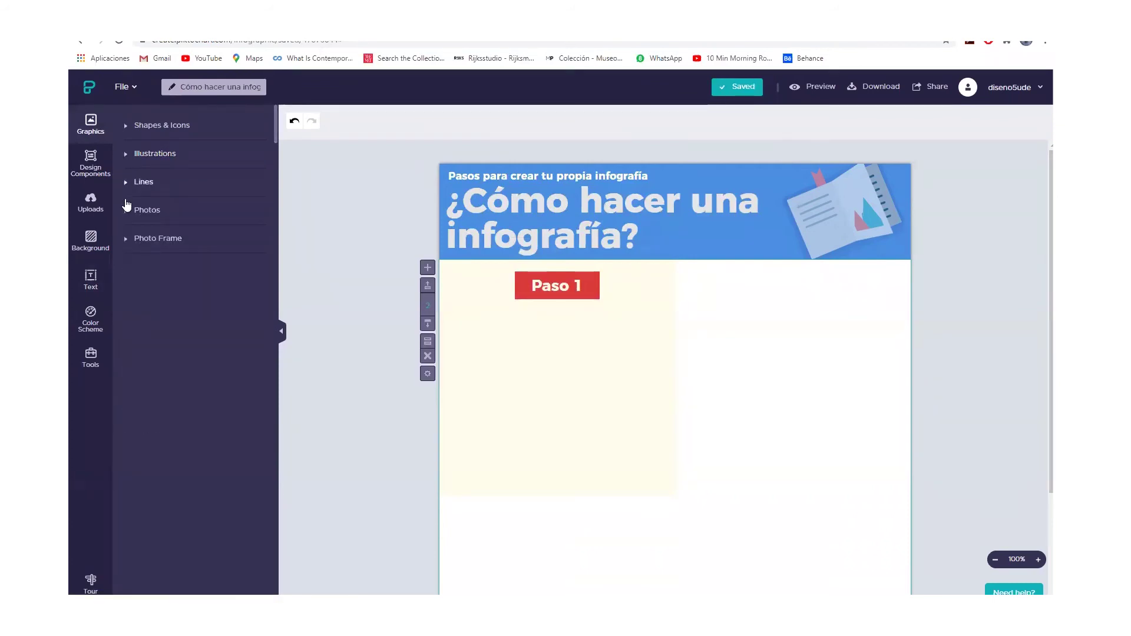
Insert the sunset lake photo from the photo library, shrink it to about 126 x 180 and place it beside the Paso 1 label
{"action": "left_click", "coordinate": [127, 215]}
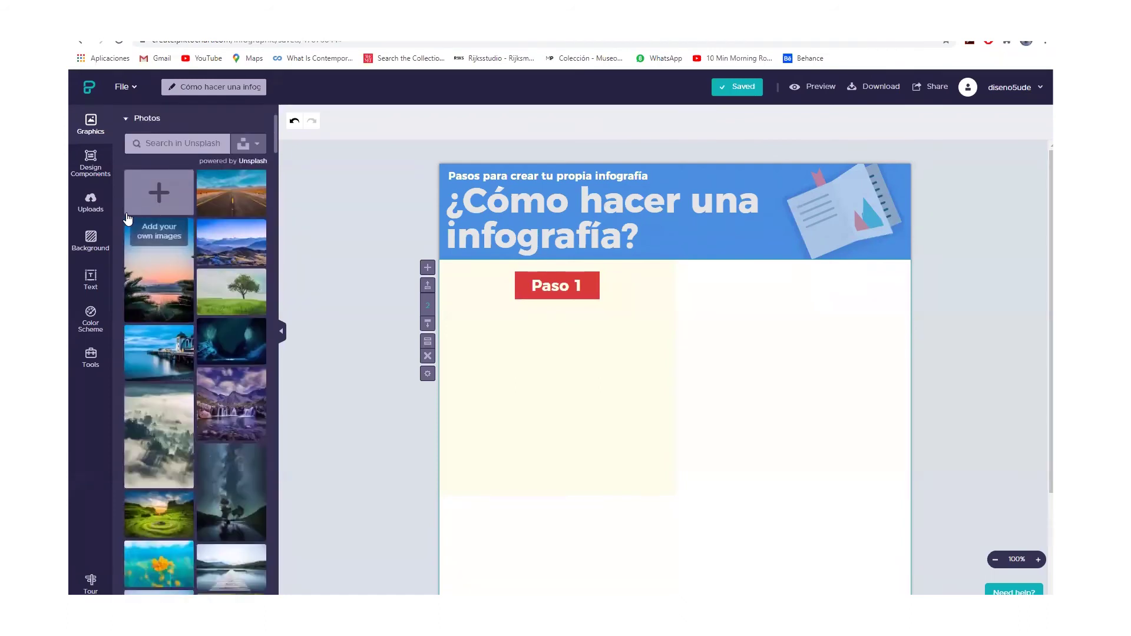
{"action": "left_click", "coordinate": [160, 293]}
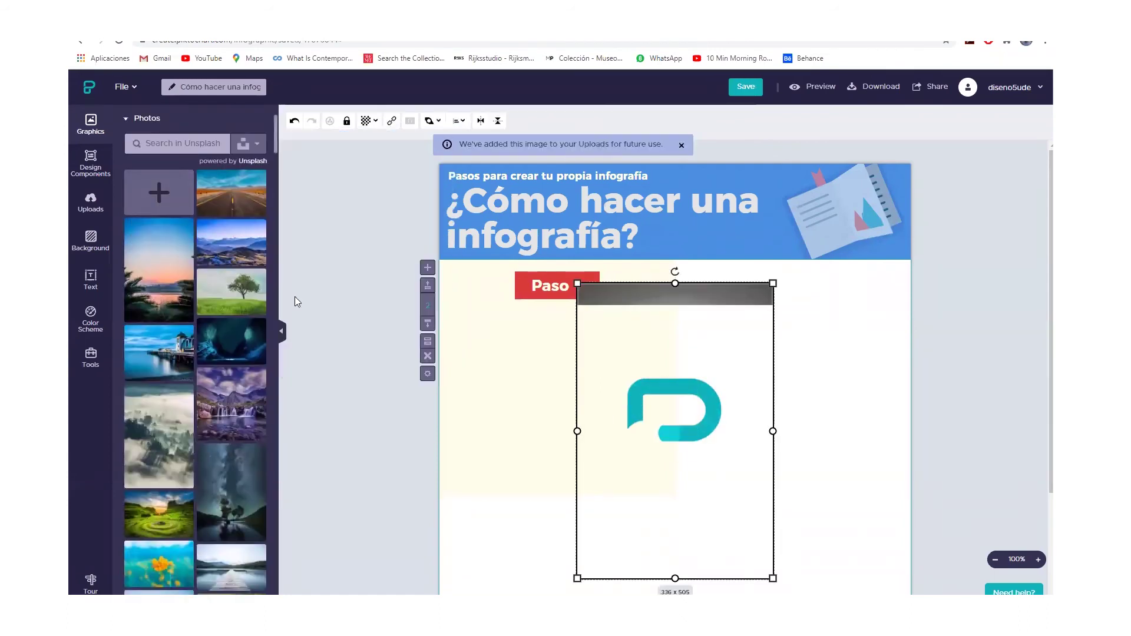
{"action": "left_click_drag", "start_coordinate": [771, 284], "coordinate": [649, 475]}
{"action": "left_click_drag", "start_coordinate": [606, 534], "coordinate": [637, 336]}
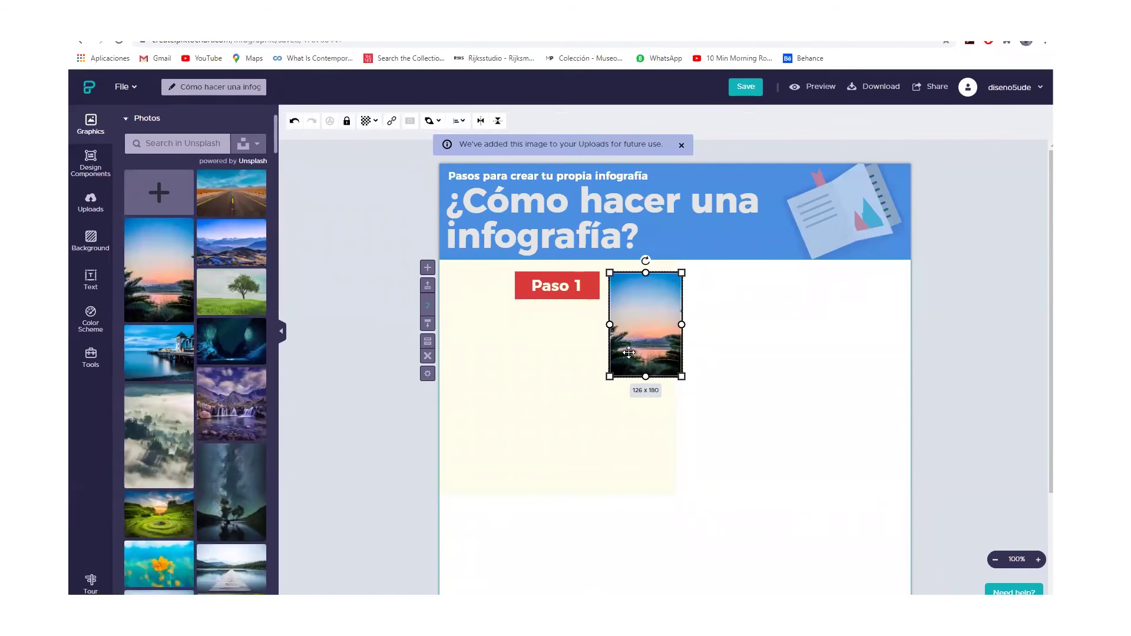
Delete the sunset lake photo from the canvas and close the photo collection
{"action": "key", "text": "Delete"}
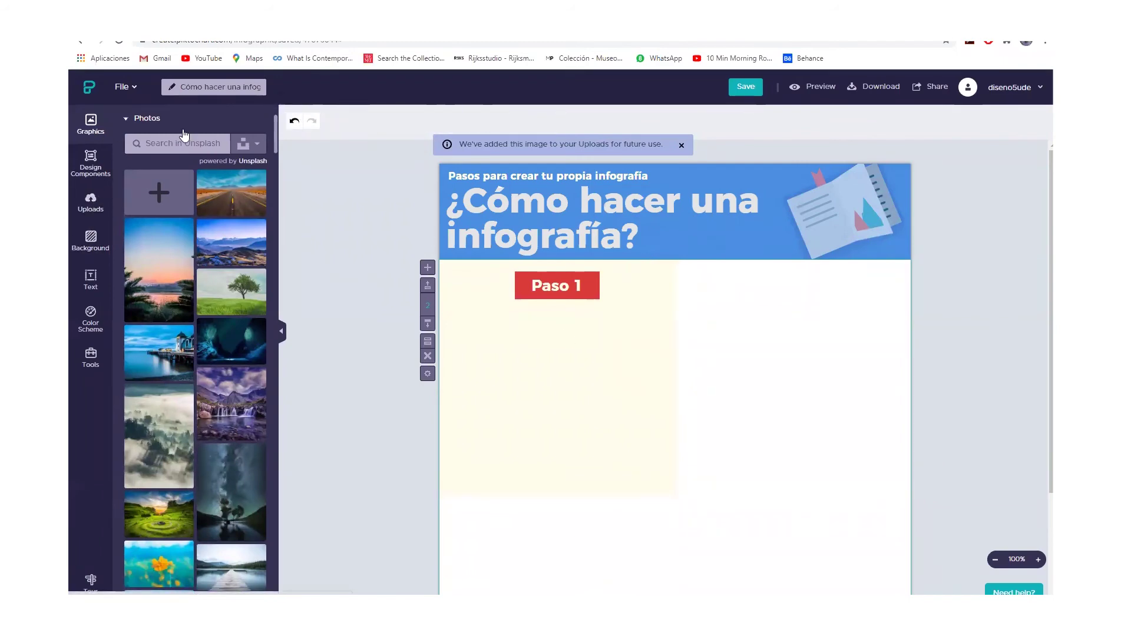
{"action": "left_click", "coordinate": [130, 118]}
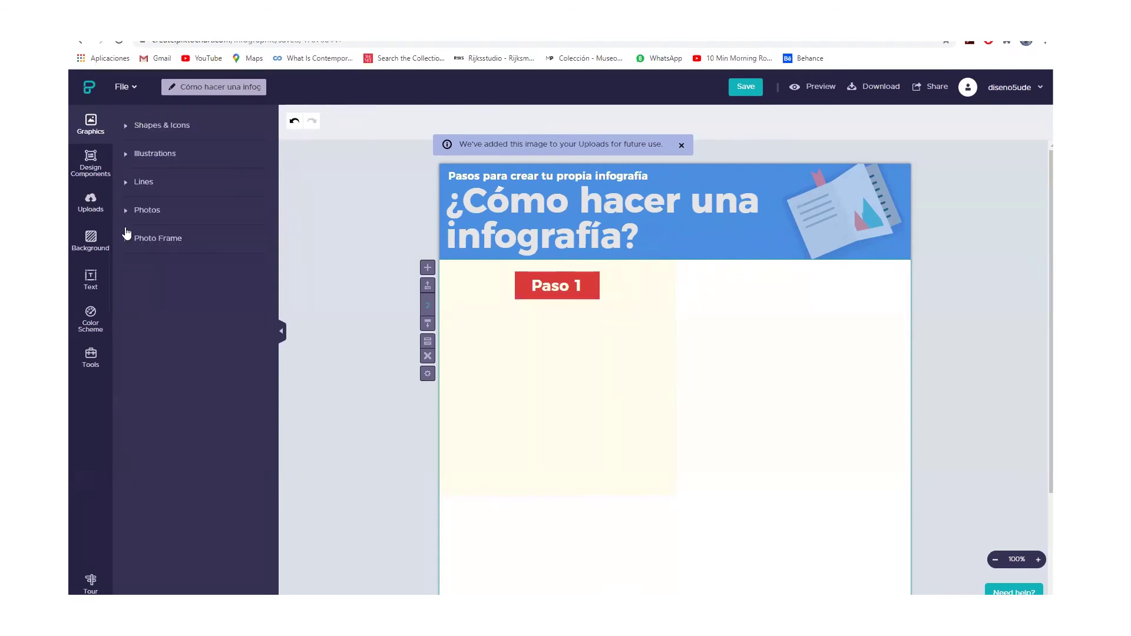
Try a triangular photo frame on the canvas, reposition it over the panels and delete it
{"action": "left_click", "coordinate": [133, 244]}
{"action": "scroll", "coordinate": [133, 246], "scroll_direction": "down", "scroll_amount": 2}
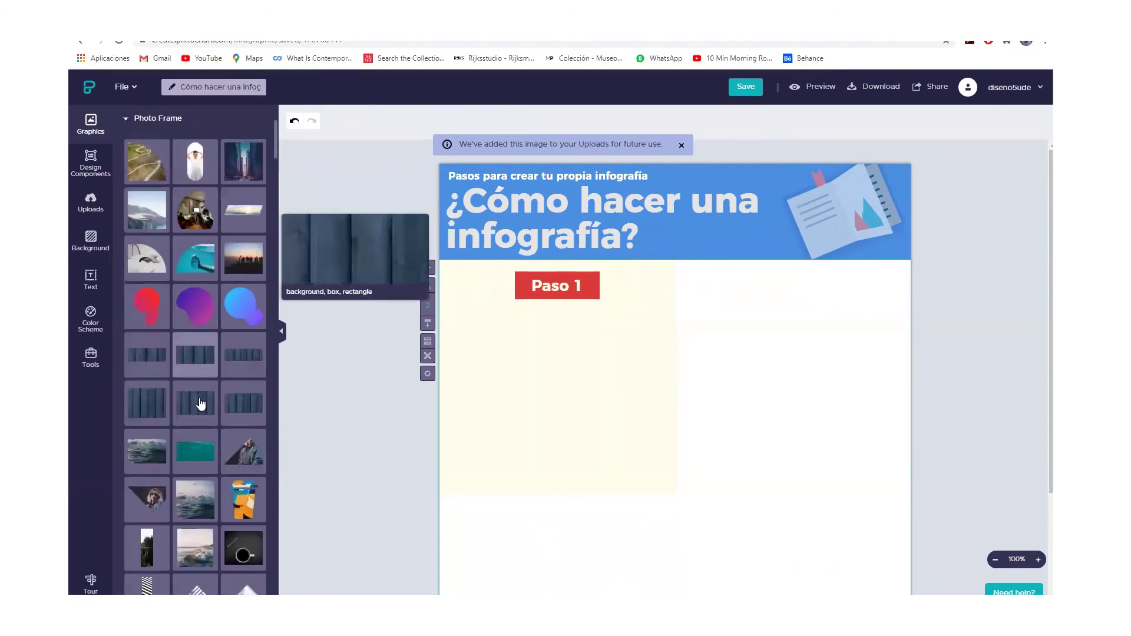
{"action": "left_click", "coordinate": [264, 470]}
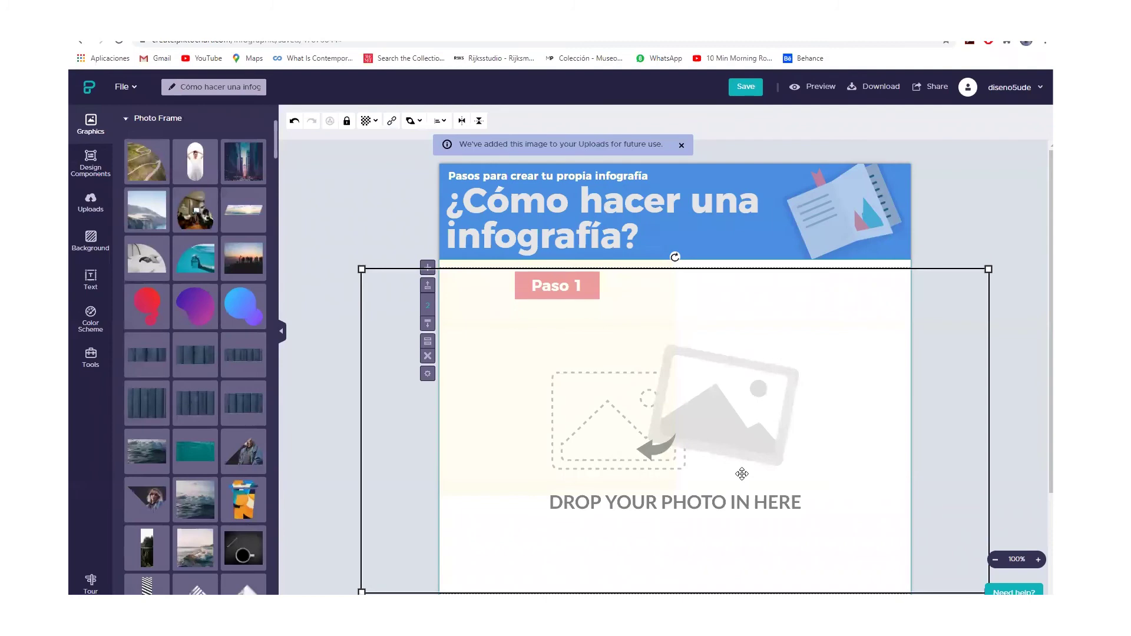
{"action": "left_click_drag", "start_coordinate": [679, 444], "coordinate": [739, 408]}
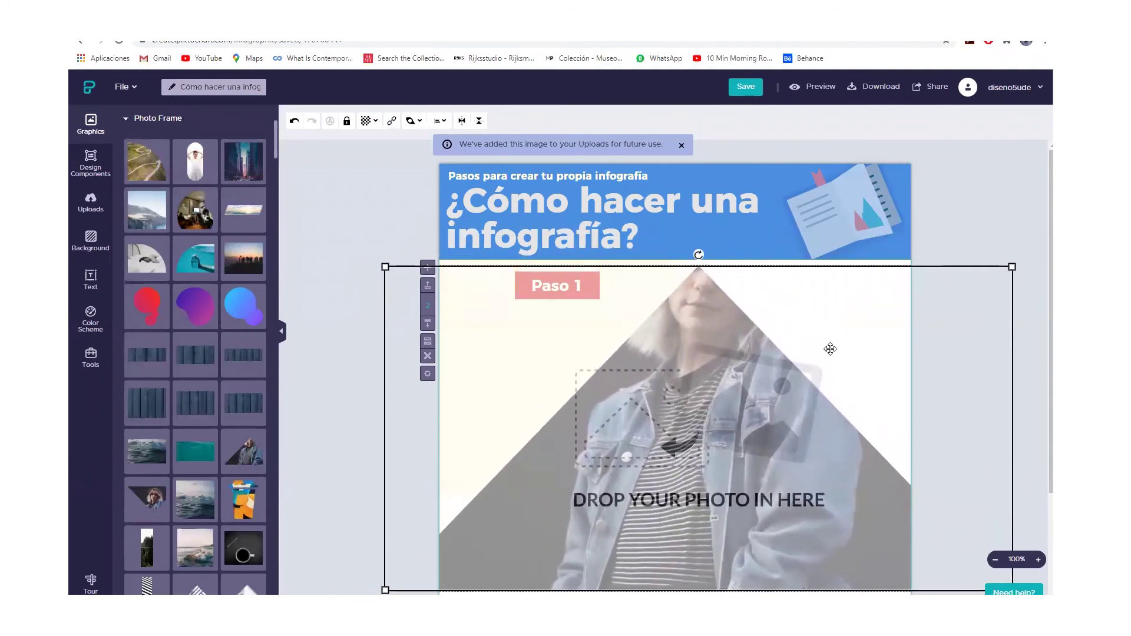
{"action": "left_click", "coordinate": [950, 253]}
{"action": "scroll", "coordinate": [718, 414], "scroll_direction": "down", "scroll_amount": 2}
{"action": "left_click", "coordinate": [718, 414]}
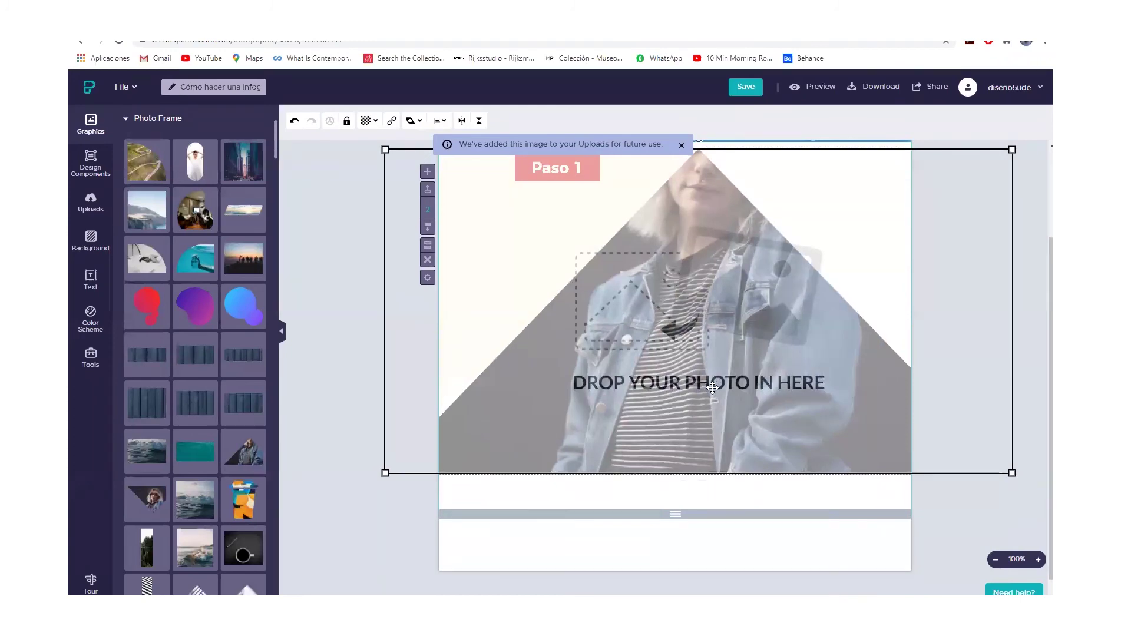
{"action": "left_click_drag", "start_coordinate": [713, 383], "coordinate": [722, 353]}
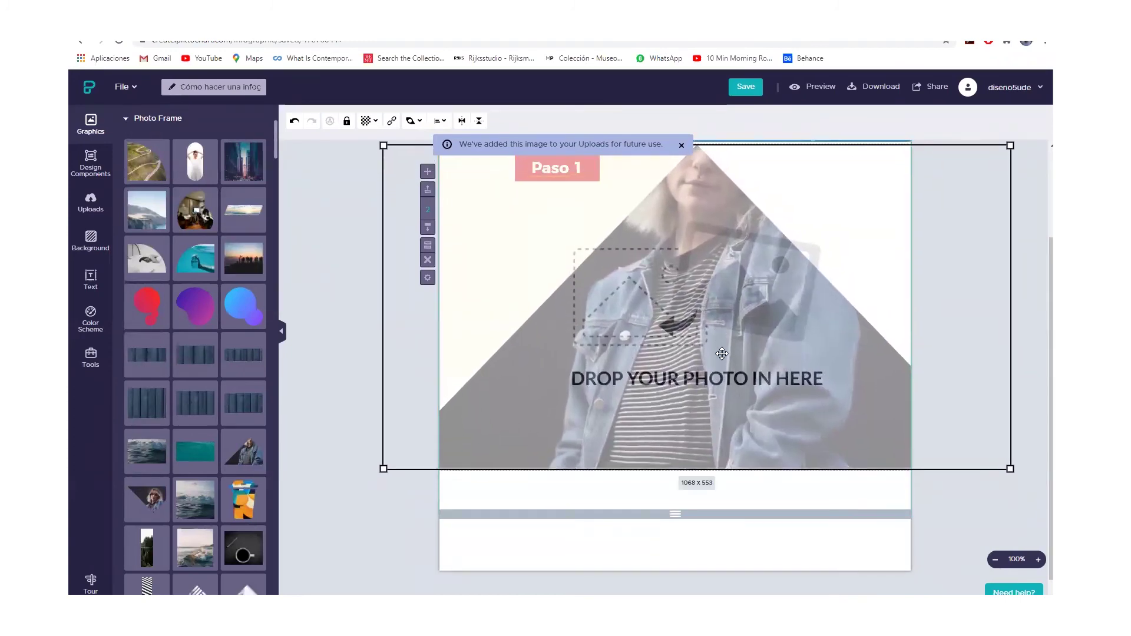
{"action": "key", "text": "Delete"}
{"action": "scroll", "coordinate": [701, 348], "scroll_direction": "up", "scroll_amount": 1}
{"action": "scroll", "coordinate": [536, 330], "scroll_direction": "up", "scroll_amount": 1}
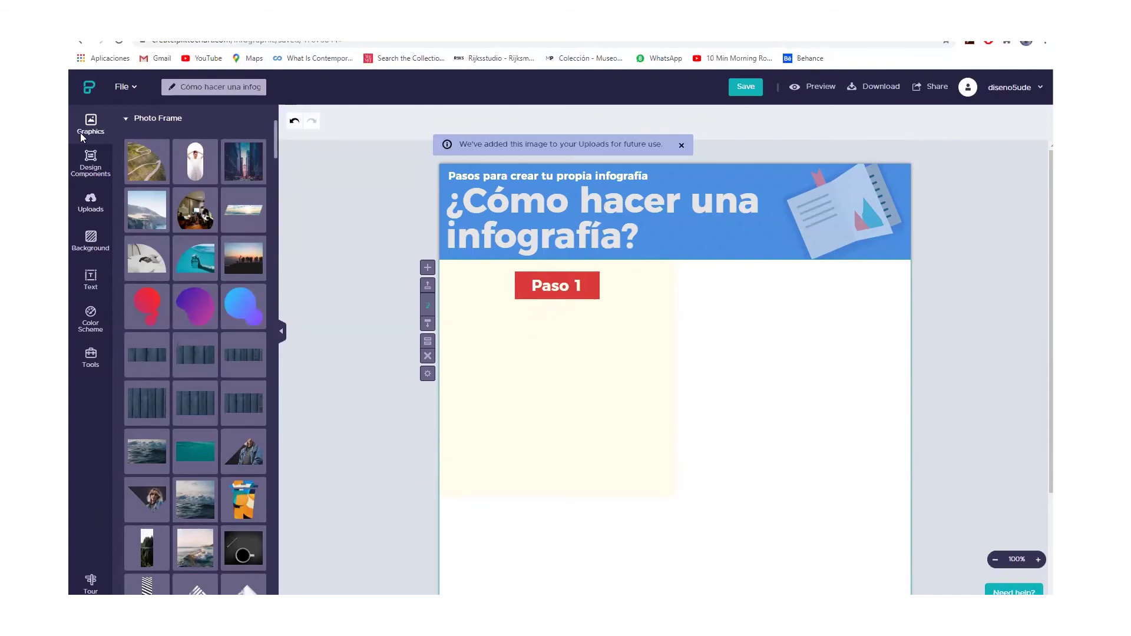
Start an image upload from the computer and open the UdeA folder in Escritorio
{"action": "left_click", "coordinate": [90, 202]}
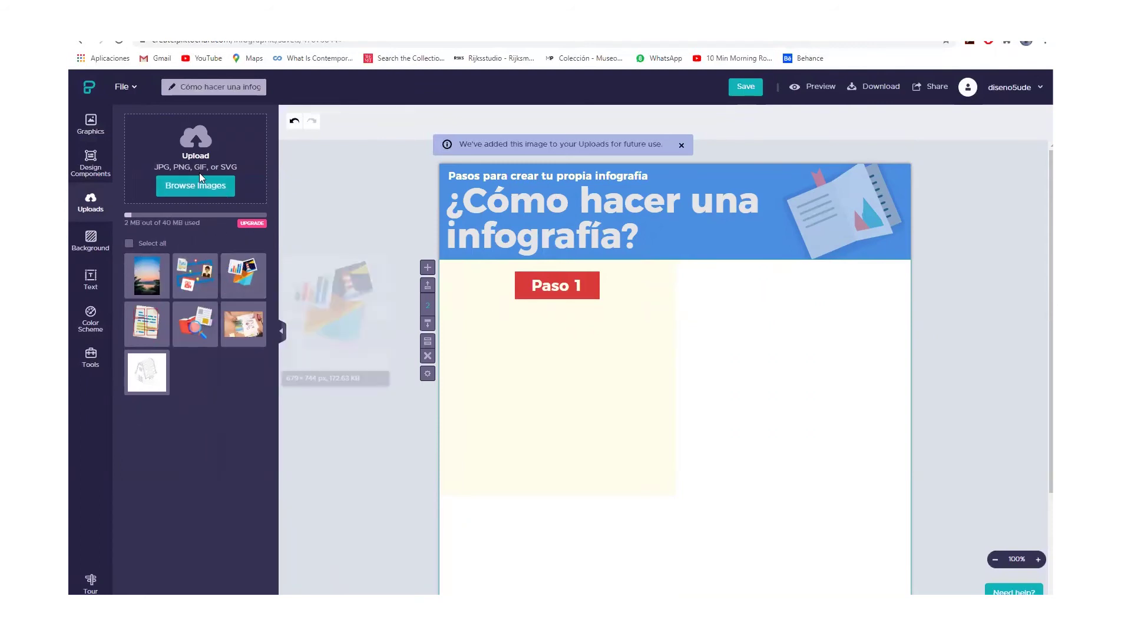
{"action": "left_click", "coordinate": [184, 185]}
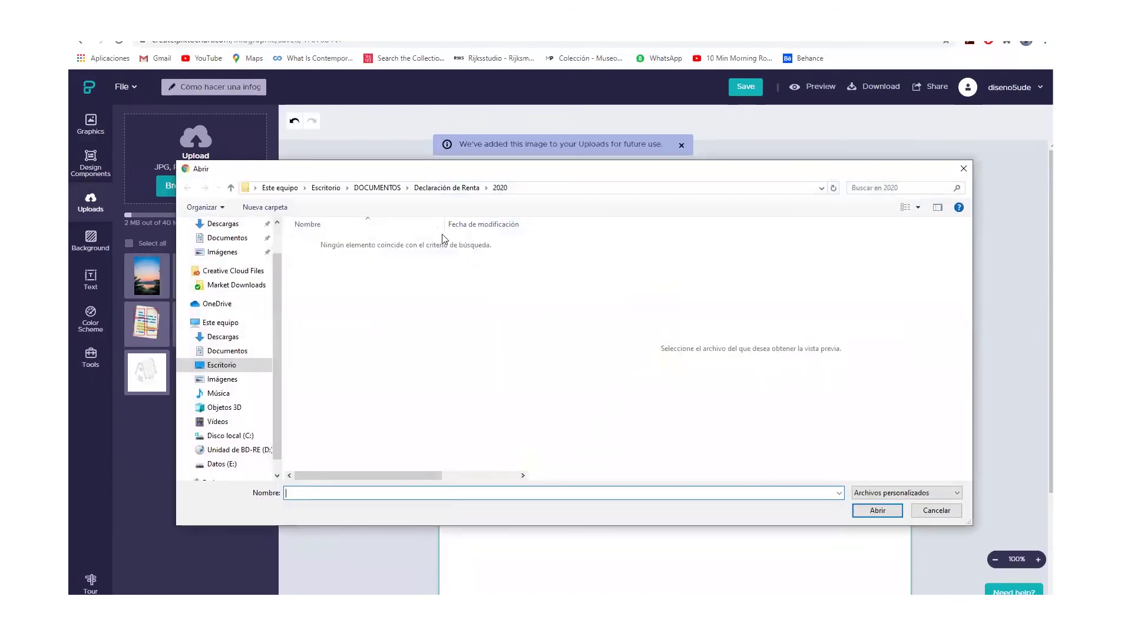
{"action": "left_click", "coordinate": [224, 365]}
{"action": "scroll", "coordinate": [400, 414], "scroll_direction": "down", "scroll_amount": 10}
{"action": "scroll", "coordinate": [400, 415], "scroll_direction": "up", "scroll_amount": 3}
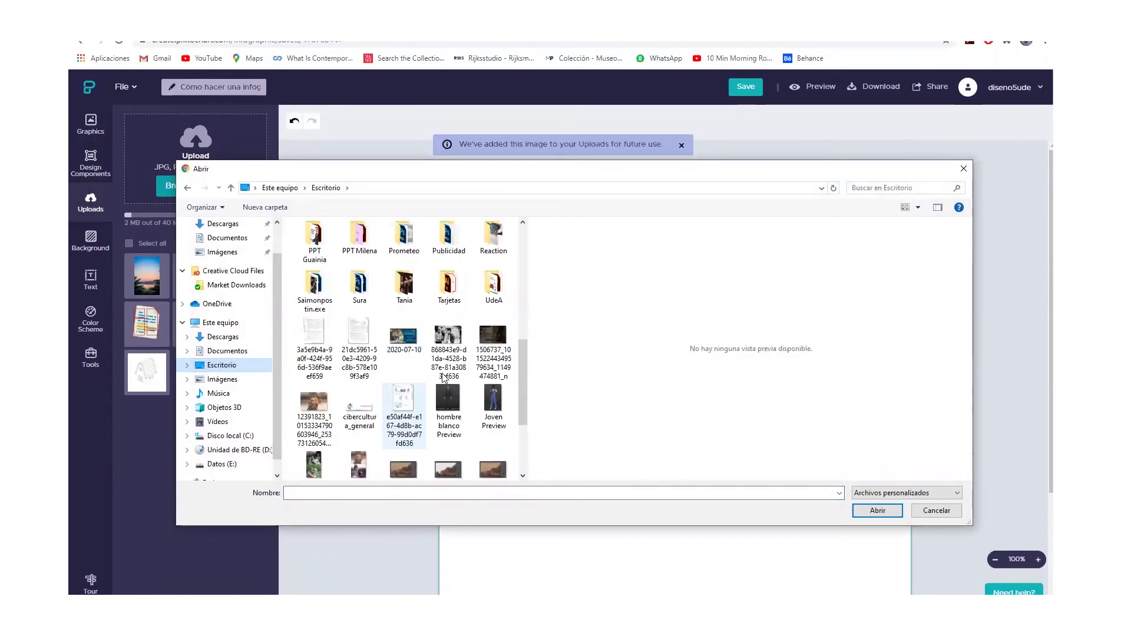
{"action": "double_click", "coordinate": [494, 291]}
{"action": "scroll", "coordinate": [353, 365], "scroll_direction": "down", "scroll_amount": 4}
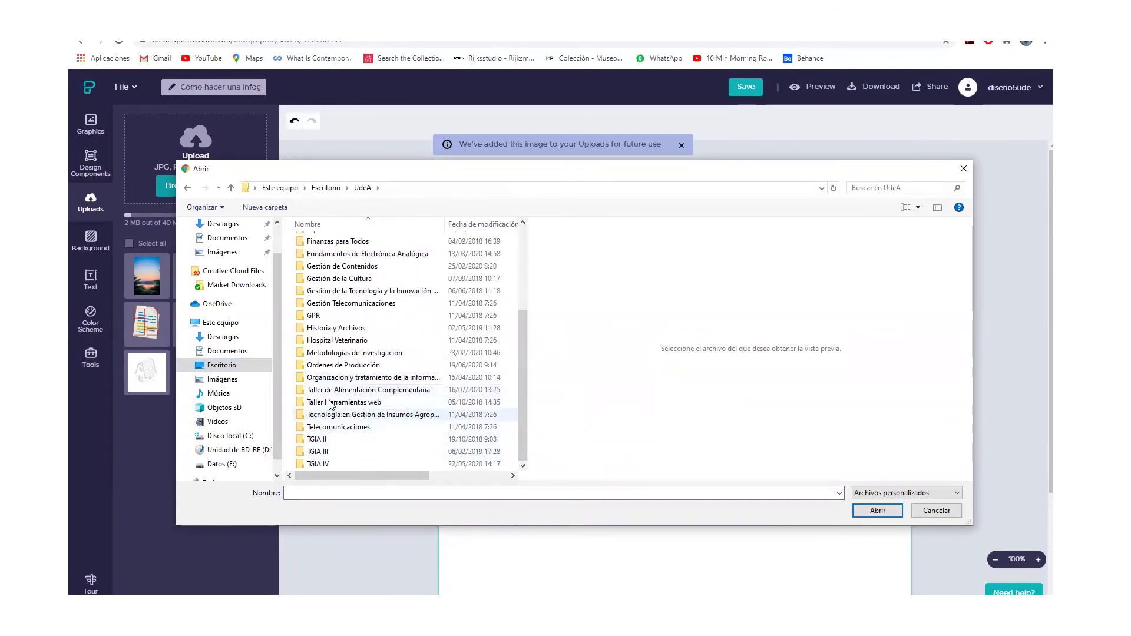
Upload Imagen1 from Ordenes de Producción > Webinar Infografía > Fotos
{"action": "double_click", "coordinate": [353, 365]}
{"action": "scroll", "coordinate": [354, 407], "scroll_direction": "down", "scroll_amount": 12}
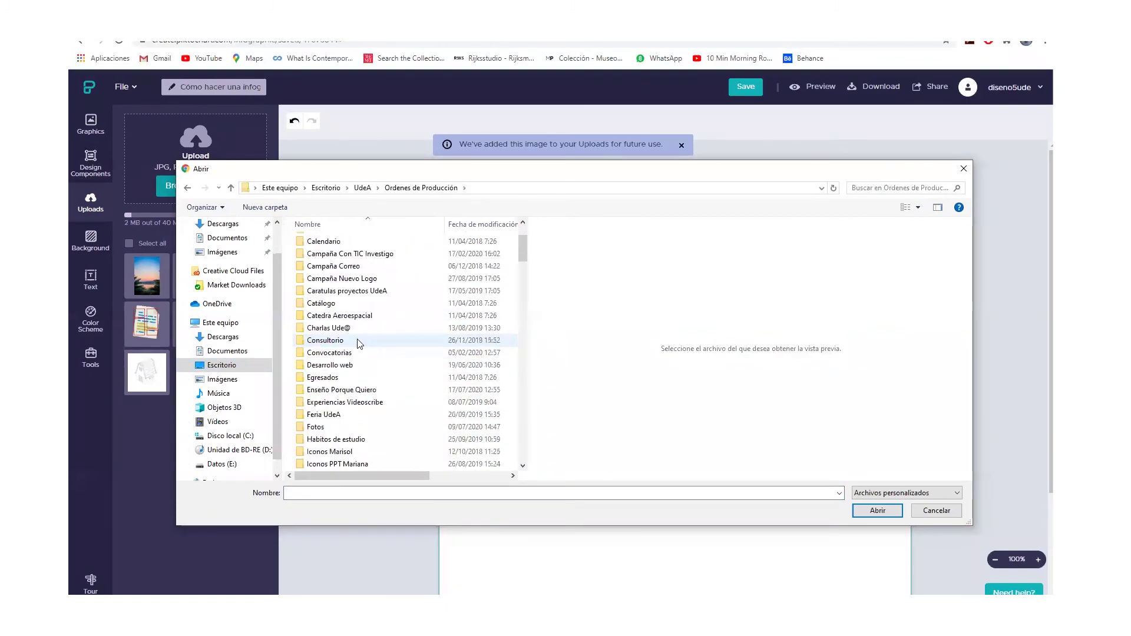
{"action": "scroll", "coordinate": [334, 415], "scroll_direction": "down", "scroll_amount": 10}
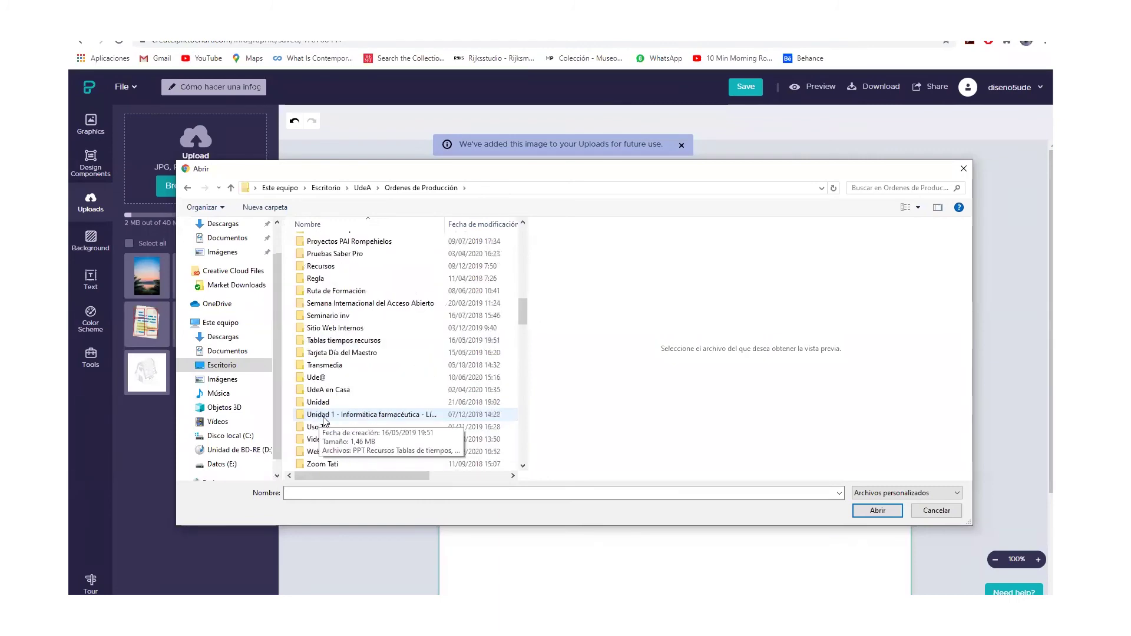
{"action": "double_click", "coordinate": [328, 344]}
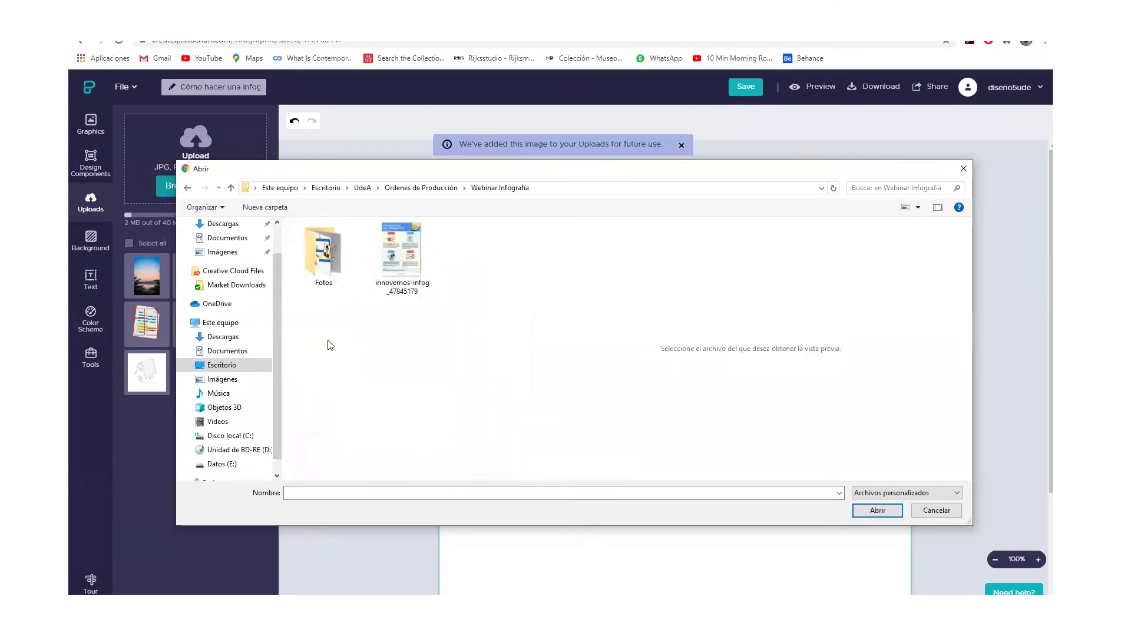
{"action": "double_click", "coordinate": [327, 264]}
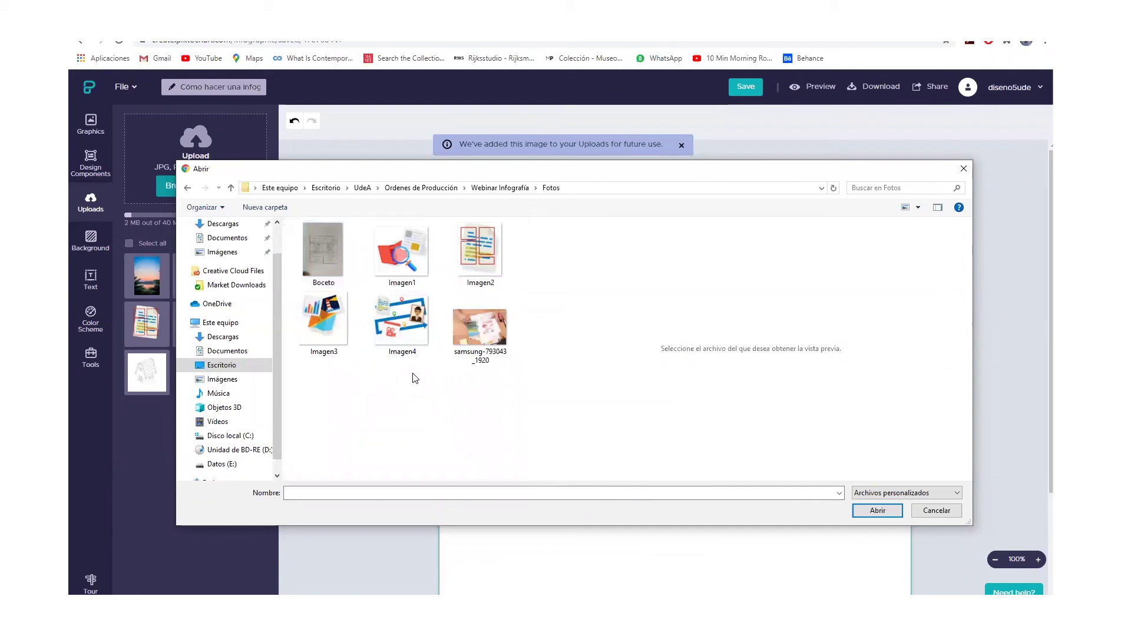
{"action": "left_click", "coordinate": [408, 268]}
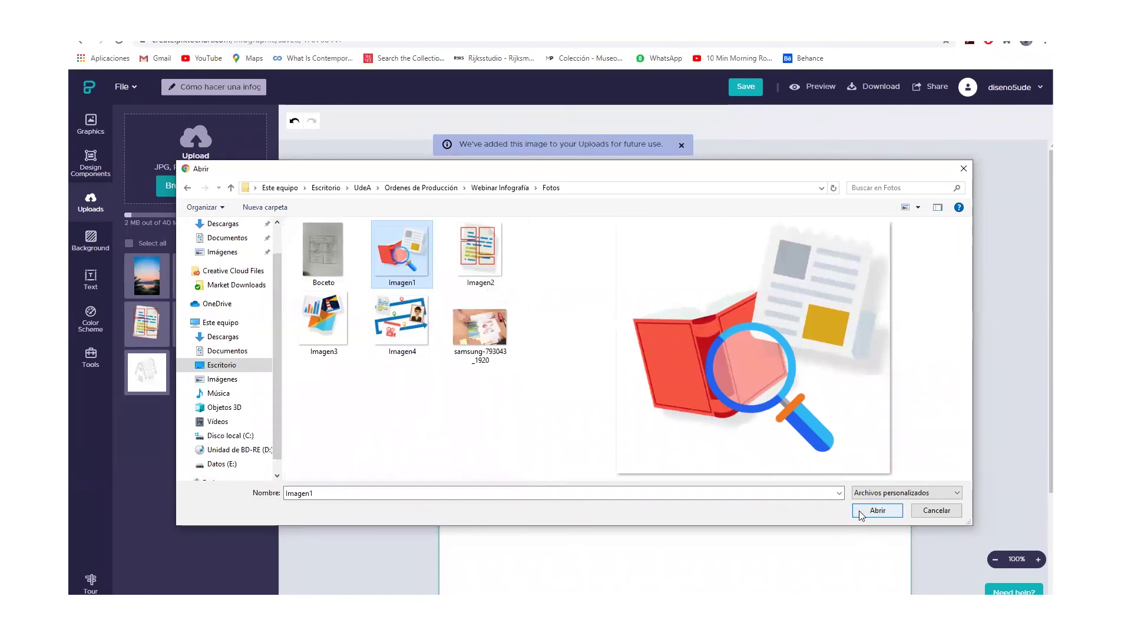
{"action": "left_click", "coordinate": [876, 510]}
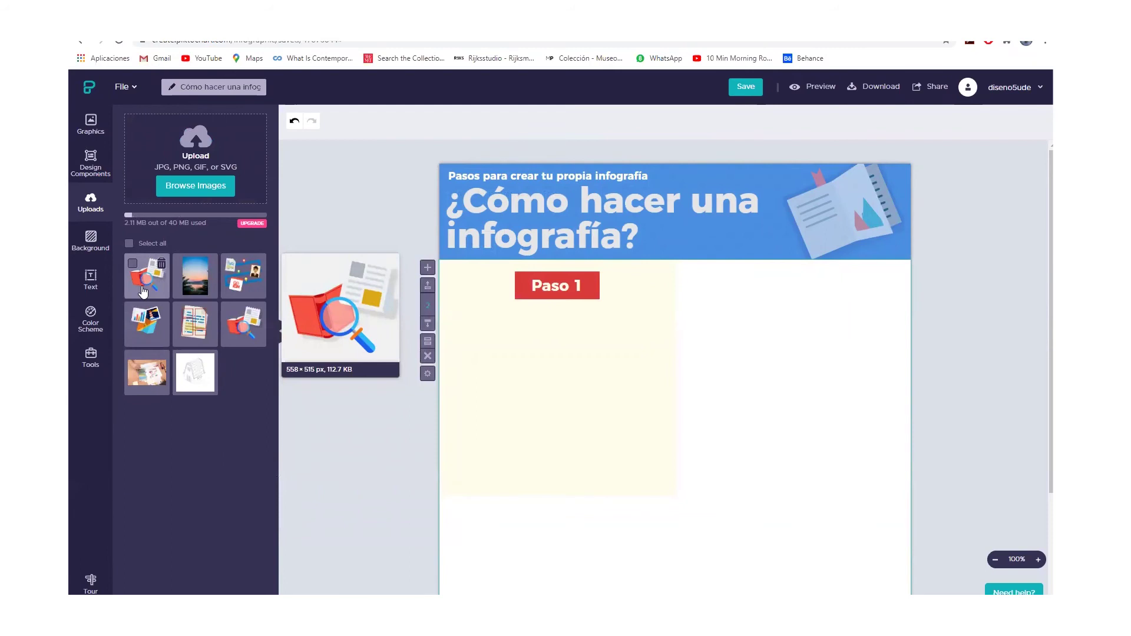
Close the photo frame collection and place the newly uploaded book and magnifying-glass image on the canvas
{"action": "left_click", "coordinate": [96, 124]}
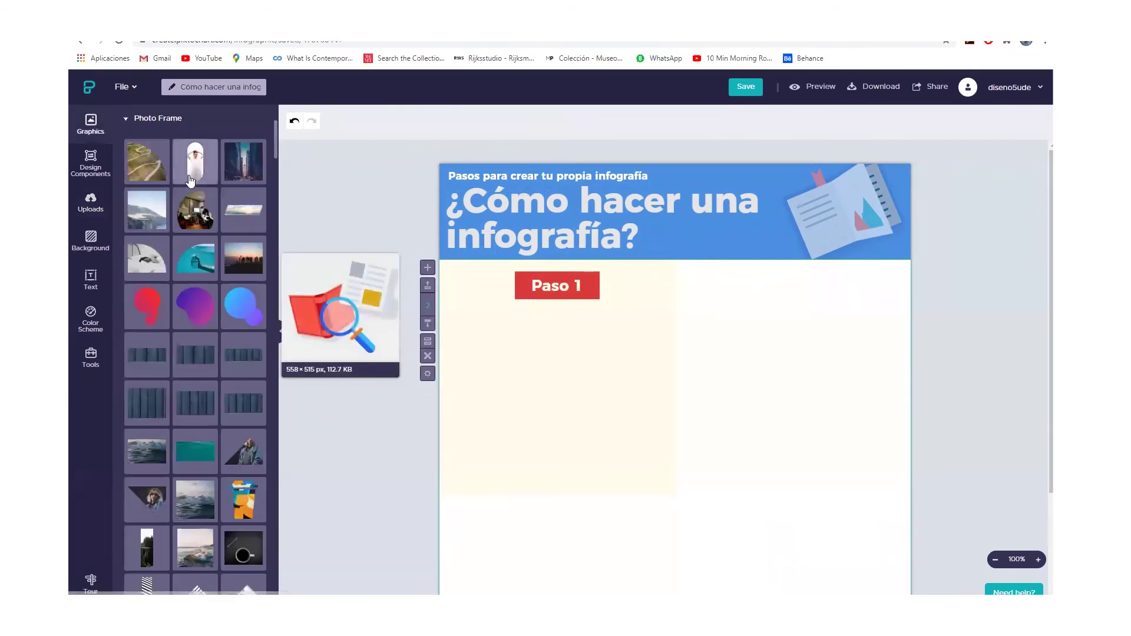
{"action": "left_click", "coordinate": [125, 118]}
{"action": "left_click", "coordinate": [90, 202]}
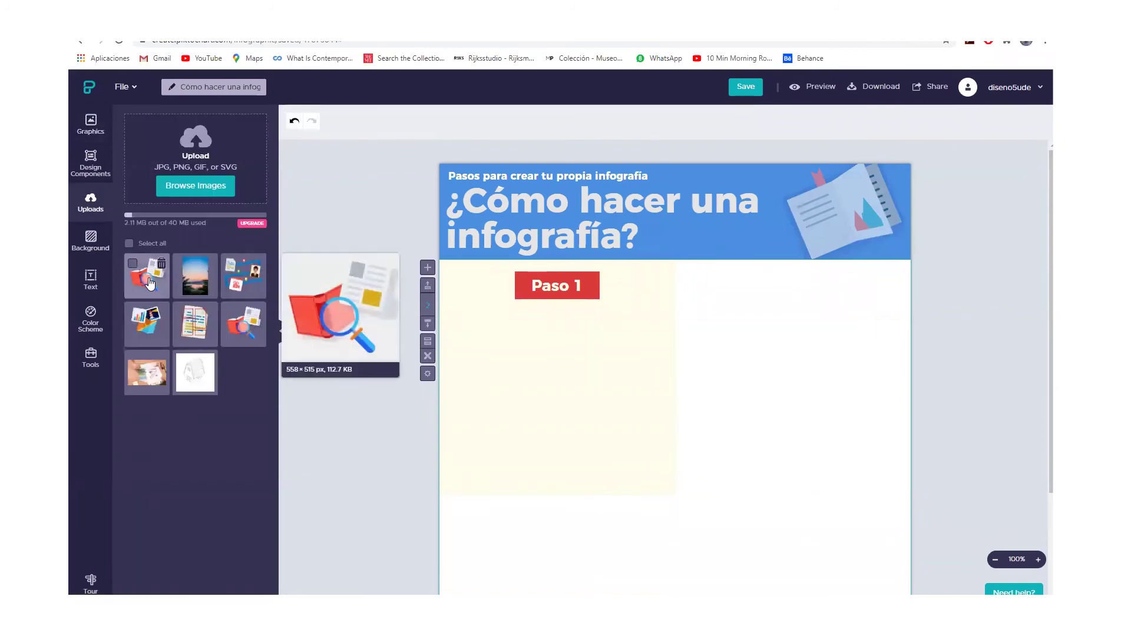
{"action": "left_click_drag", "start_coordinate": [147, 275], "coordinate": [670, 406]}
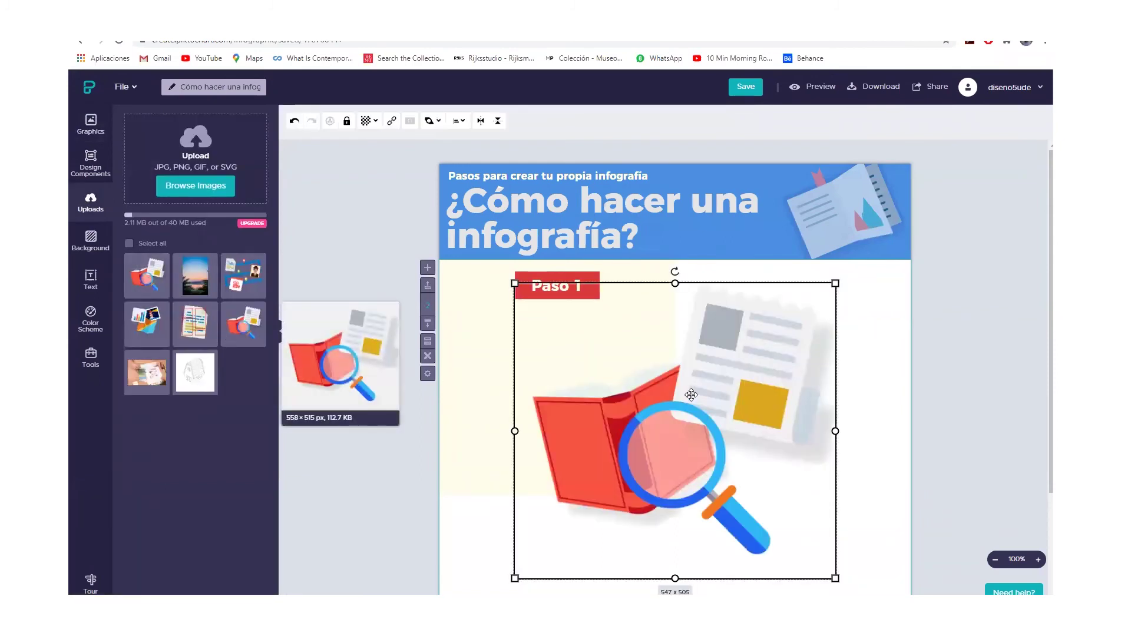
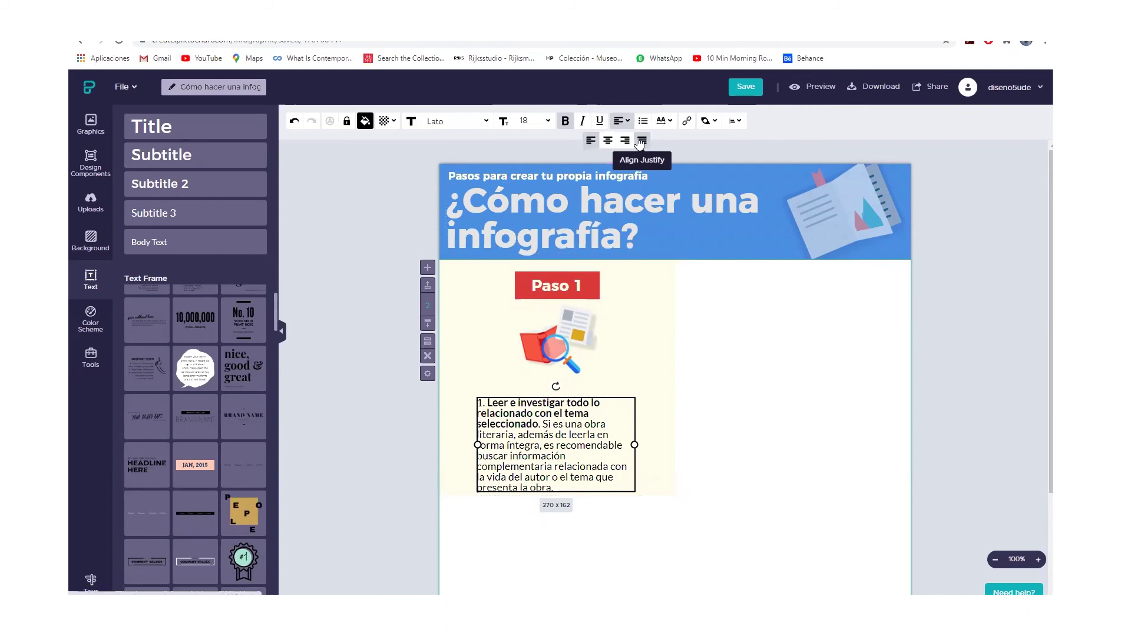
Justify the paragraph in the Paso 1 panel and resize its text box to about 293 x 144
{"action": "left_click", "coordinate": [641, 142]}
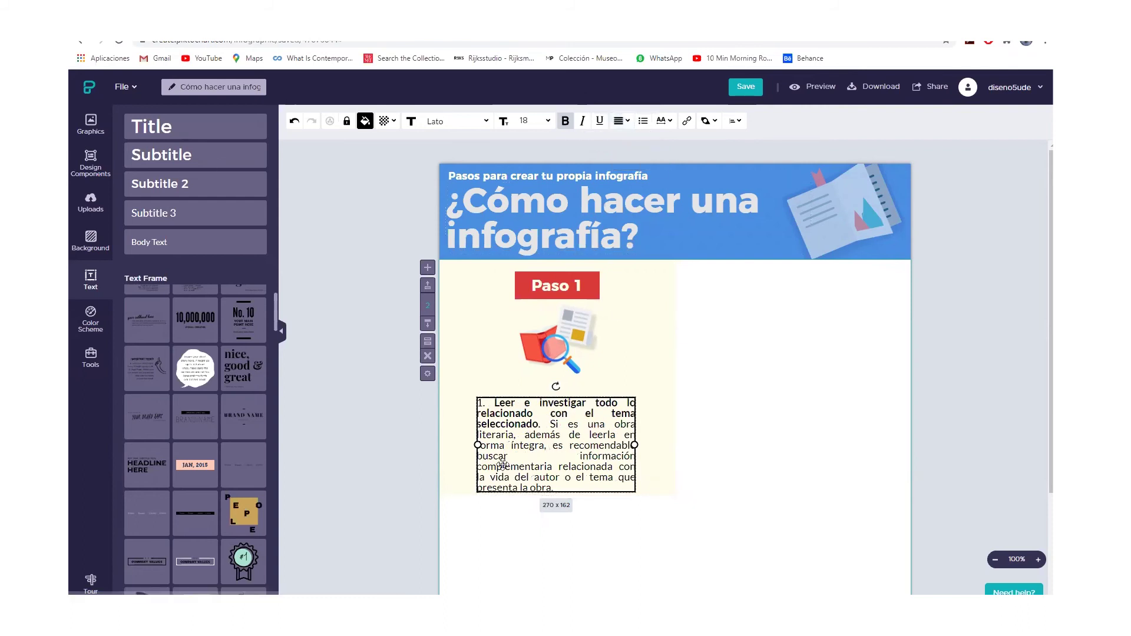
{"action": "left_click_drag", "start_coordinate": [636, 446], "coordinate": [588, 444]}
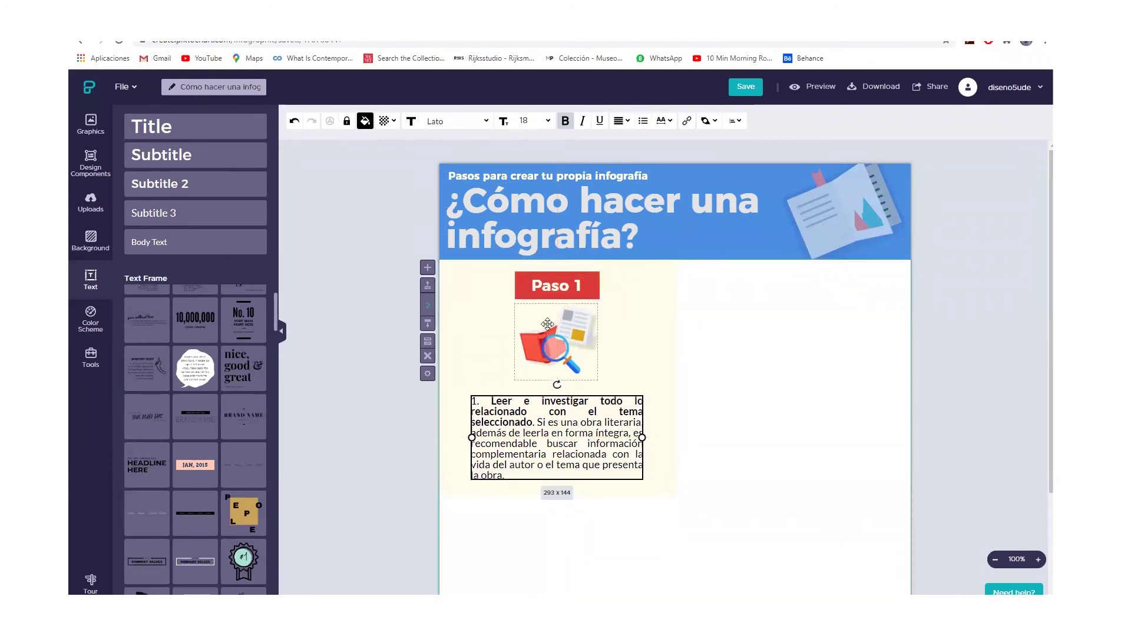
Remove the leading "1." from the Paso 1 paragraph and centre its text box beneath the image
{"action": "left_click", "coordinate": [490, 402]}
{"action": "left_click_drag", "start_coordinate": [491, 403], "coordinate": [458, 405]}
{"action": "key", "text": "BackSpace"}
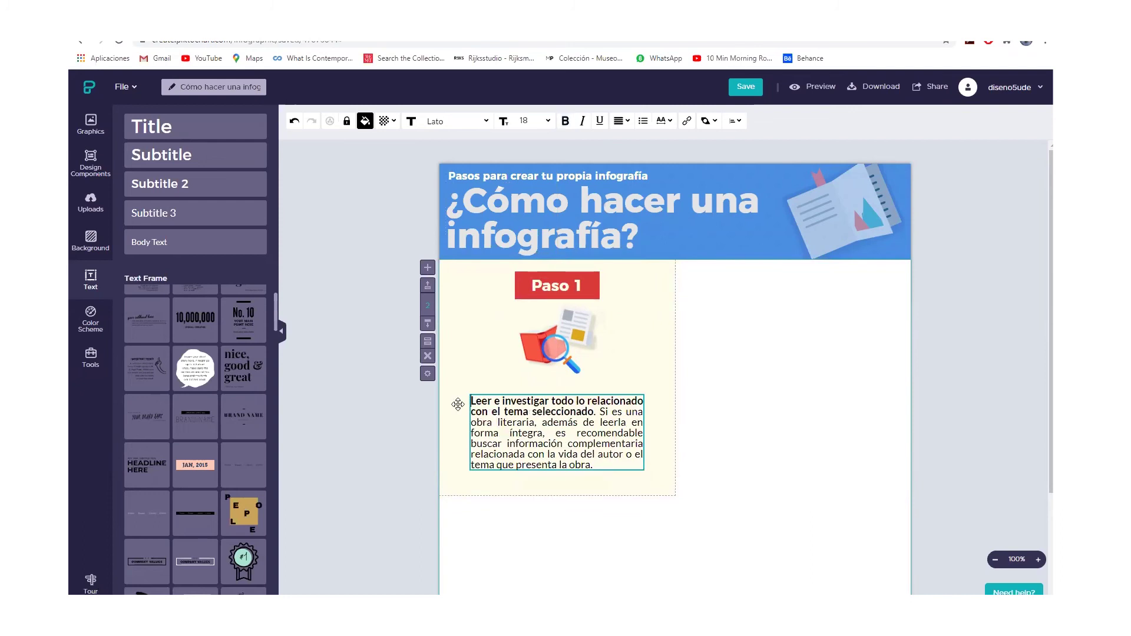
{"action": "left_click", "coordinate": [855, 466]}
{"action": "left_click", "coordinate": [583, 444]}
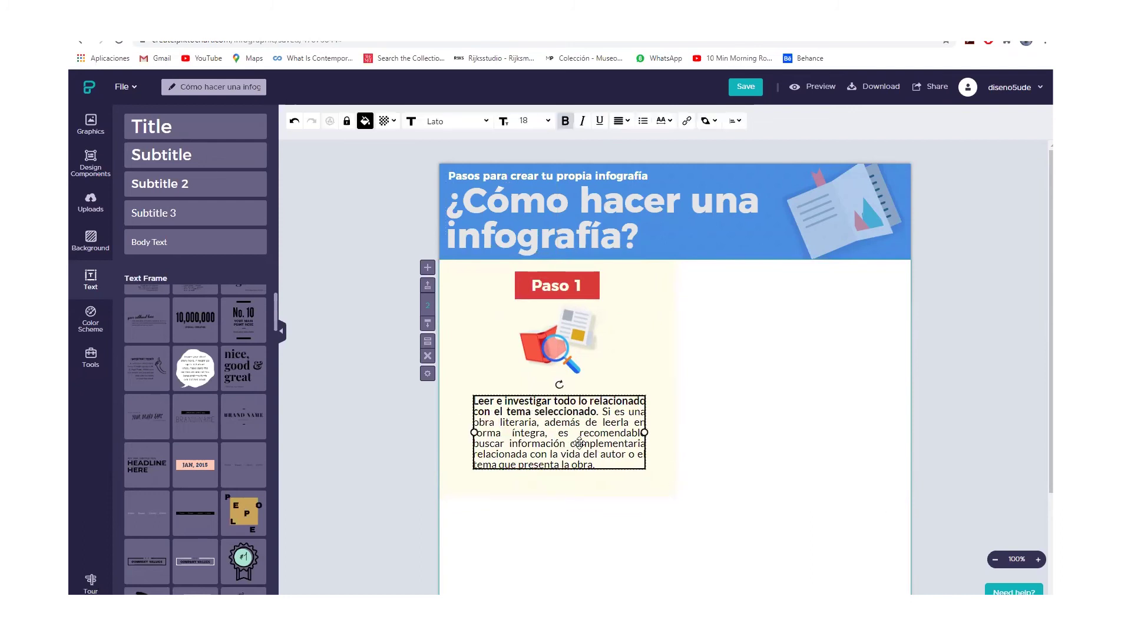
{"action": "left_click_drag", "start_coordinate": [582, 442], "coordinate": [577, 442]}
{"action": "left_click", "coordinate": [801, 448]}
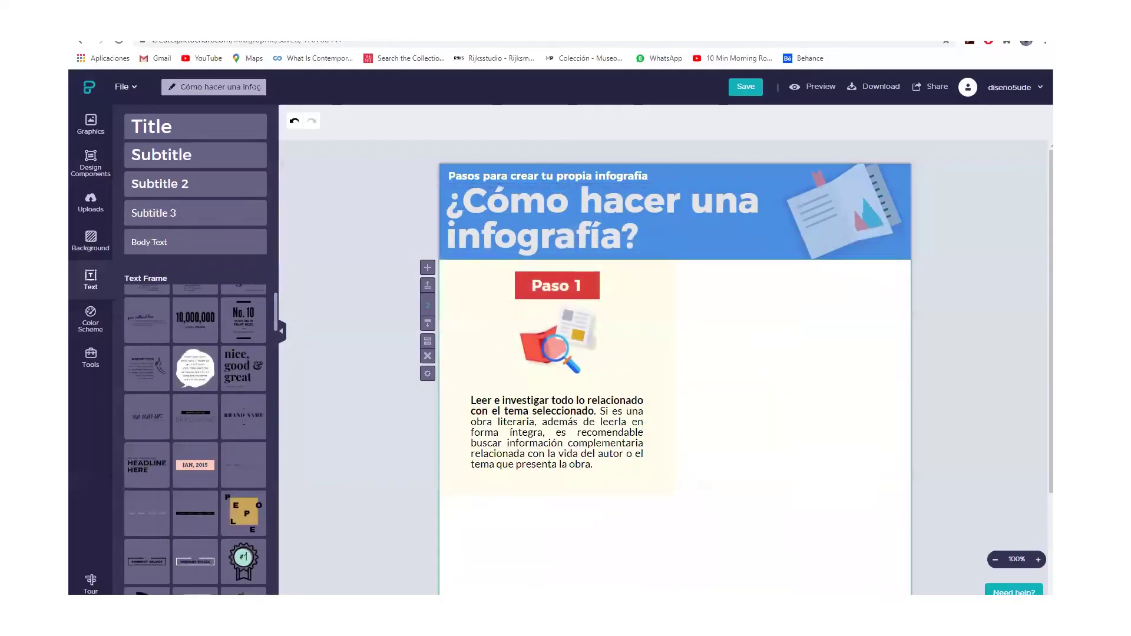
Check the sketch Boceto.jpg for the arrangement of the remaining step panels and return to the editor
{"action": "key", "text": "alt+Tab"}
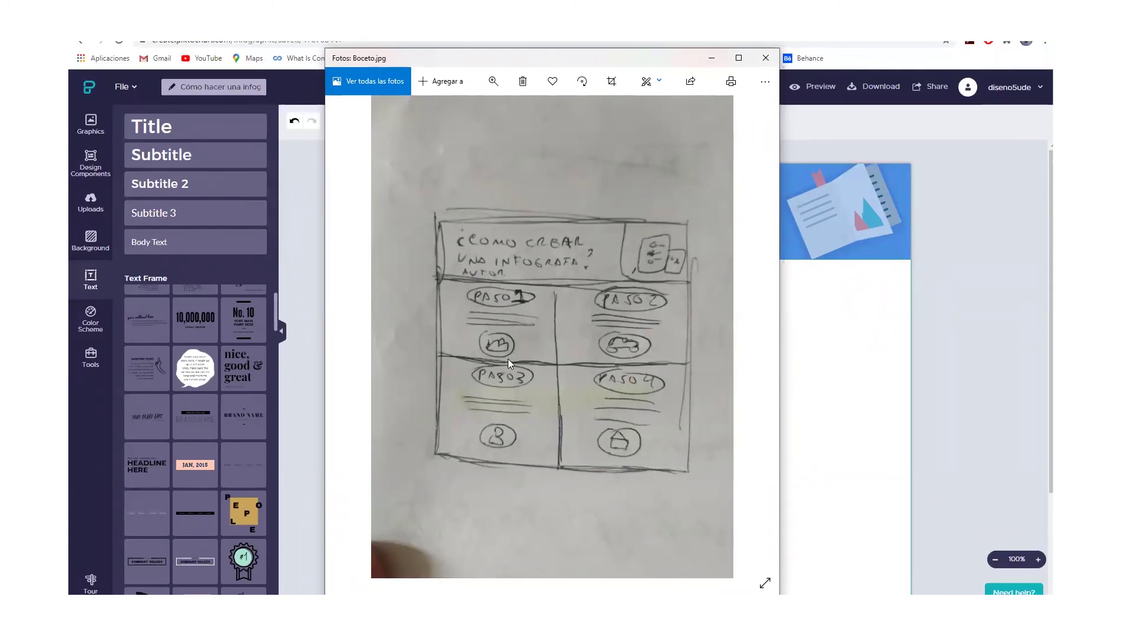
{"action": "left_click", "coordinate": [813, 415]}
Select all elements of the Paso 1 panel, group them into one object and save the infographic
{"action": "left_click_drag", "start_coordinate": [734, 531], "coordinate": [465, 270]}
{"action": "left_click_drag", "start_coordinate": [764, 520], "coordinate": [458, 271]}
{"action": "key", "text": "ctrl+s"}
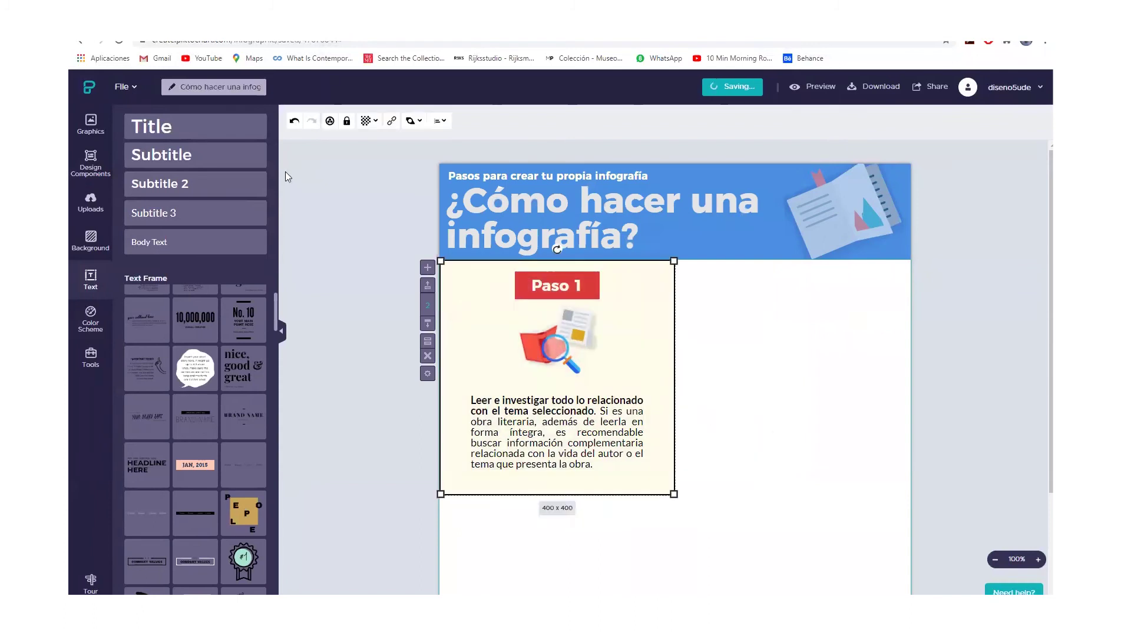
{"action": "left_click", "coordinate": [330, 121]}
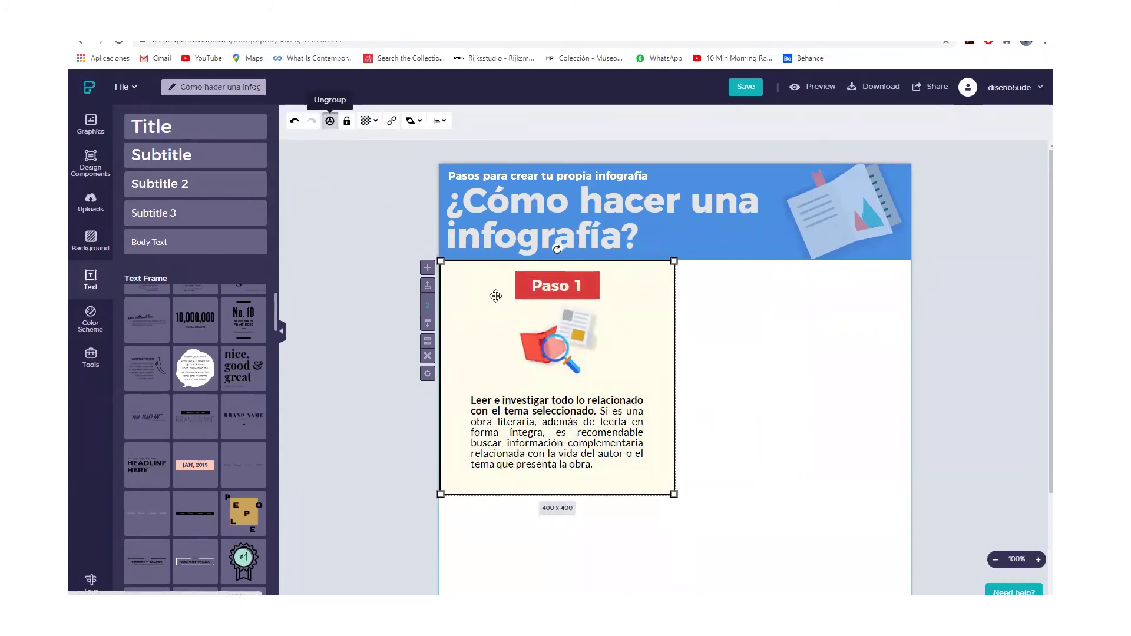
Duplicate the grouped Paso 1 panel by copy and paste, align the copy beside the original under the header and deselect it
{"action": "right_click", "coordinate": [502, 326]}
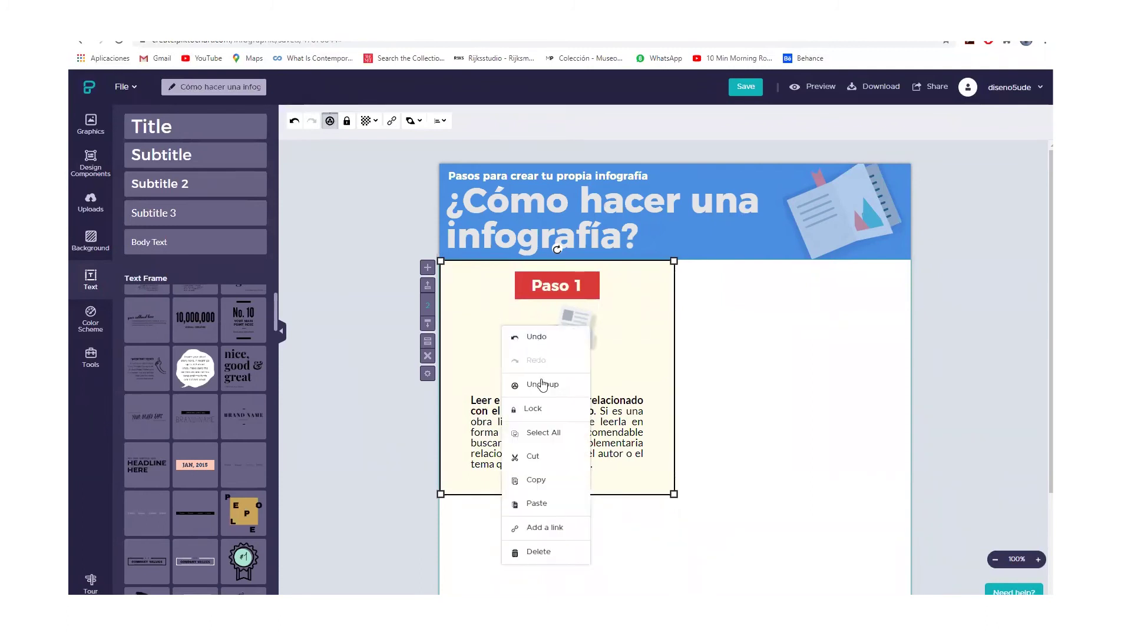
{"action": "left_click", "coordinate": [539, 484]}
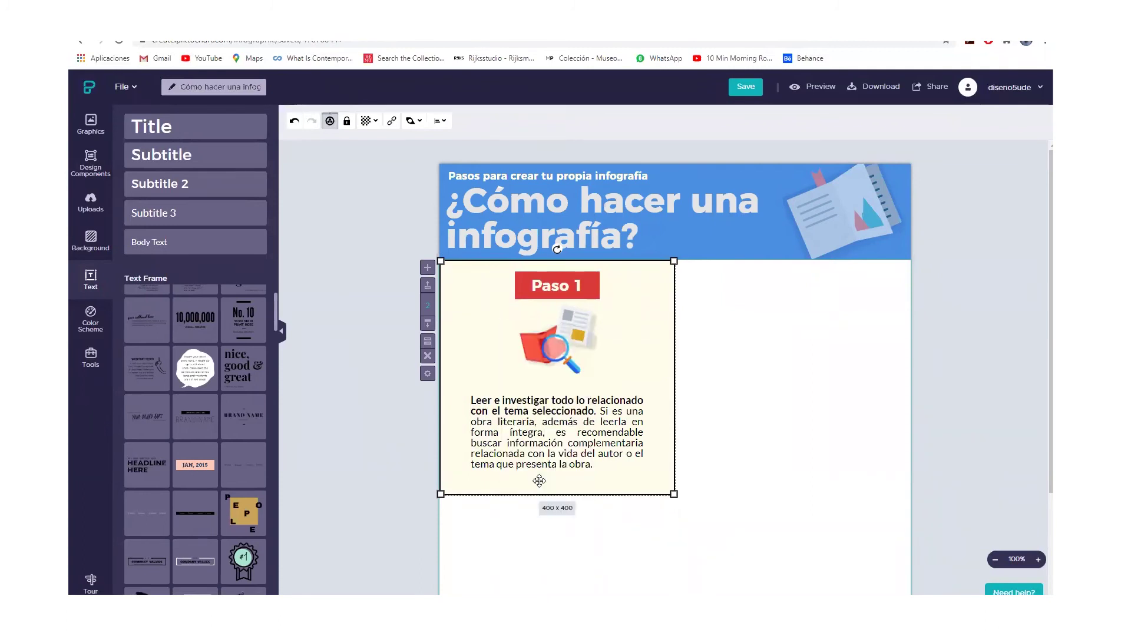
{"action": "left_click", "coordinate": [748, 343]}
{"action": "right_click", "coordinate": [749, 340]}
{"action": "left_click", "coordinate": [778, 470]}
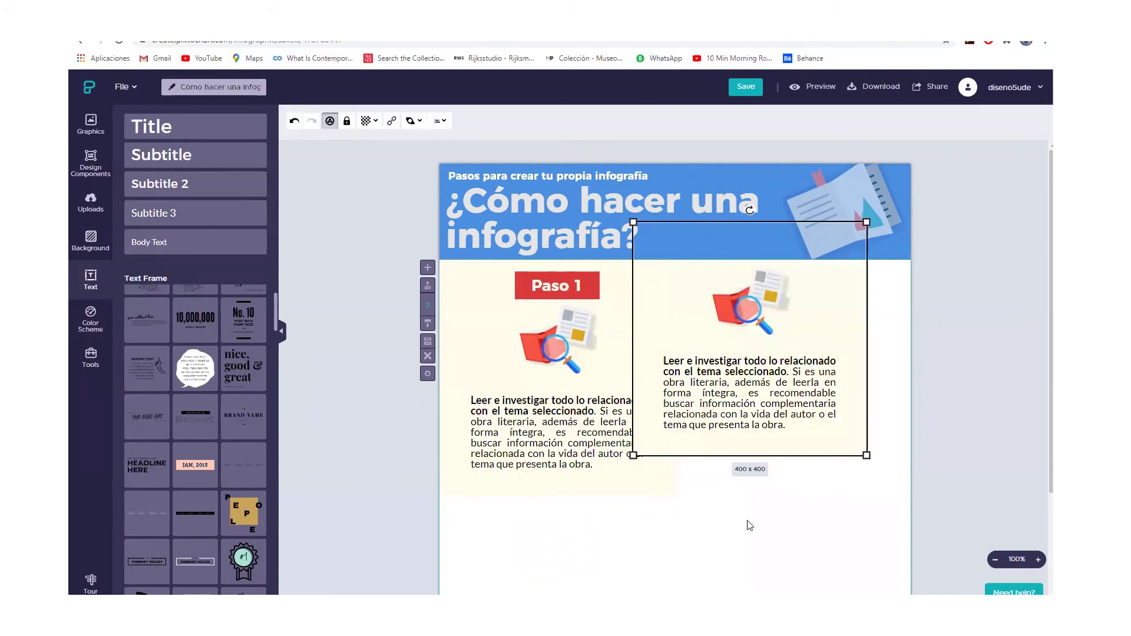
{"action": "left_click_drag", "start_coordinate": [750, 356], "coordinate": [794, 392]}
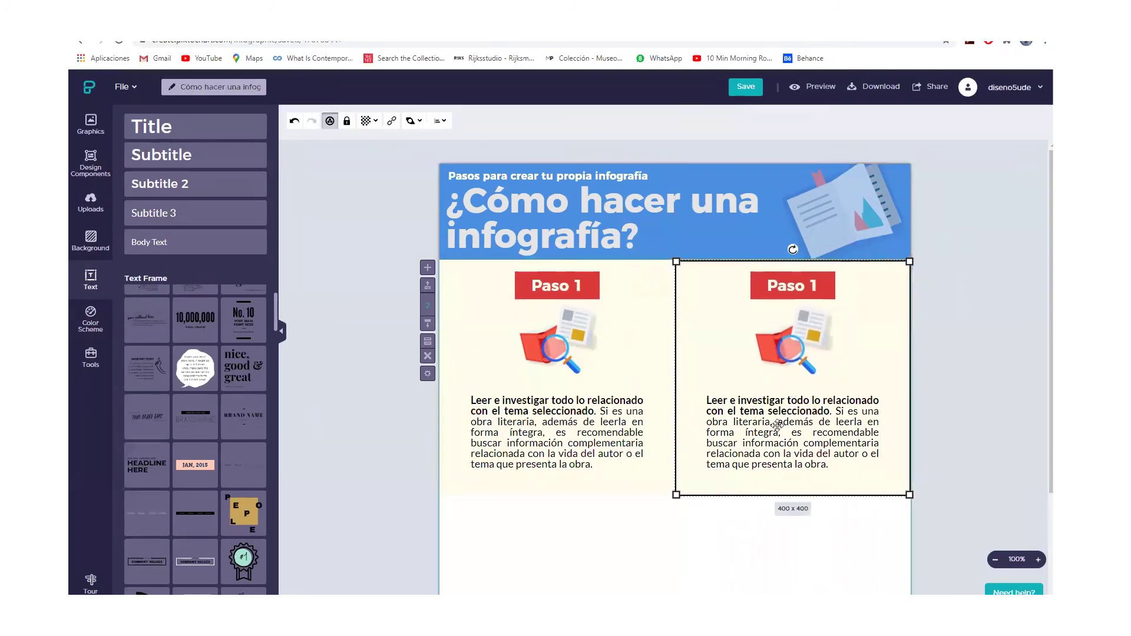
{"action": "left_click", "coordinate": [754, 538]}
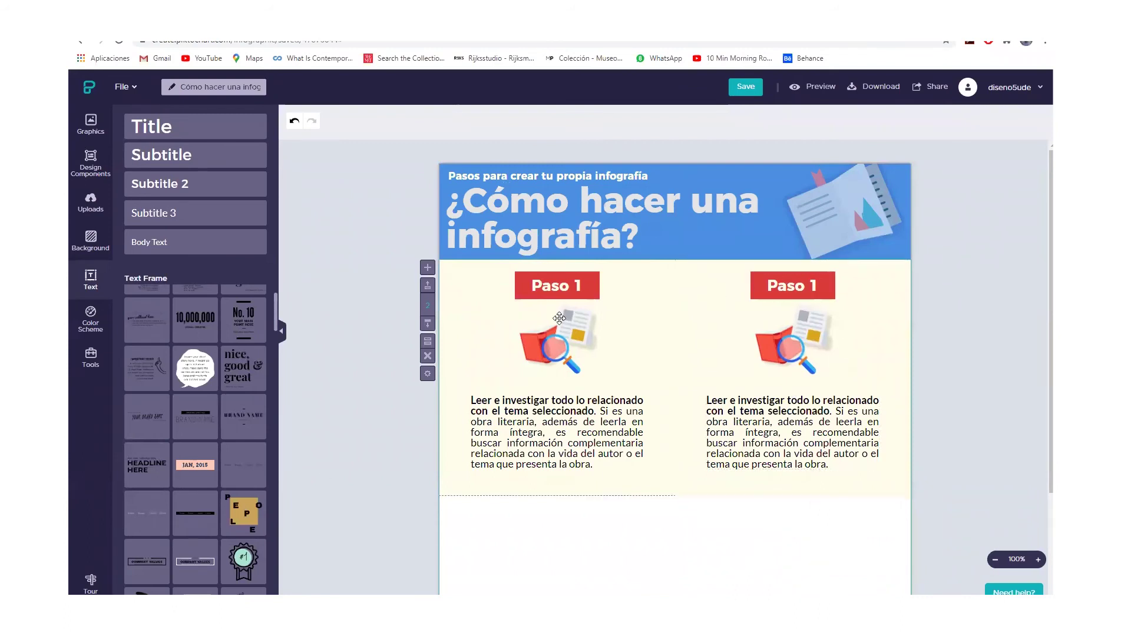
Change the heading of the duplicated panel beside Paso 1 to "Paso 2"
{"action": "left_click", "coordinate": [740, 346]}
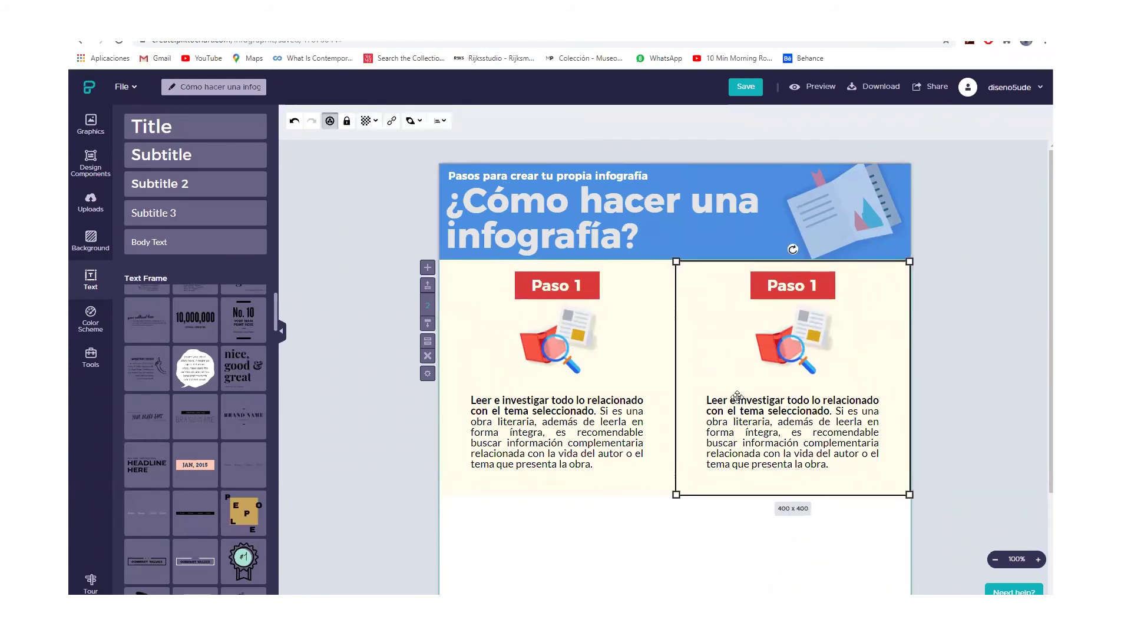
{"action": "left_click", "coordinate": [816, 284]}
{"action": "left_click", "coordinate": [813, 285]}
{"action": "key", "text": "Delete"}
{"action": "type", "text": "2"}
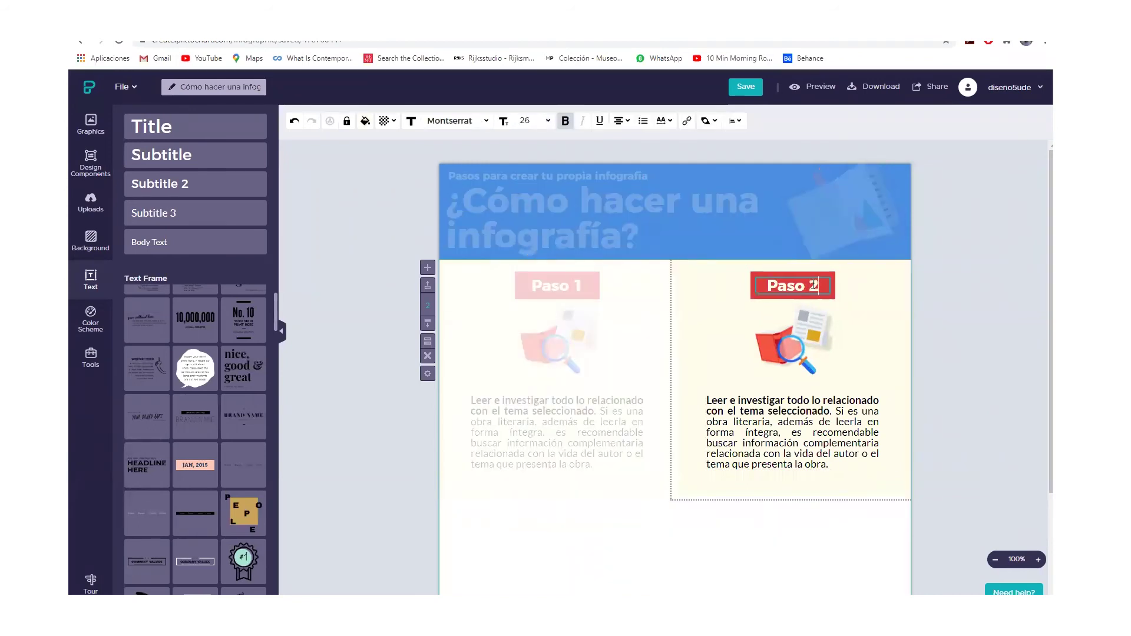
{"action": "left_click", "coordinate": [789, 405]}
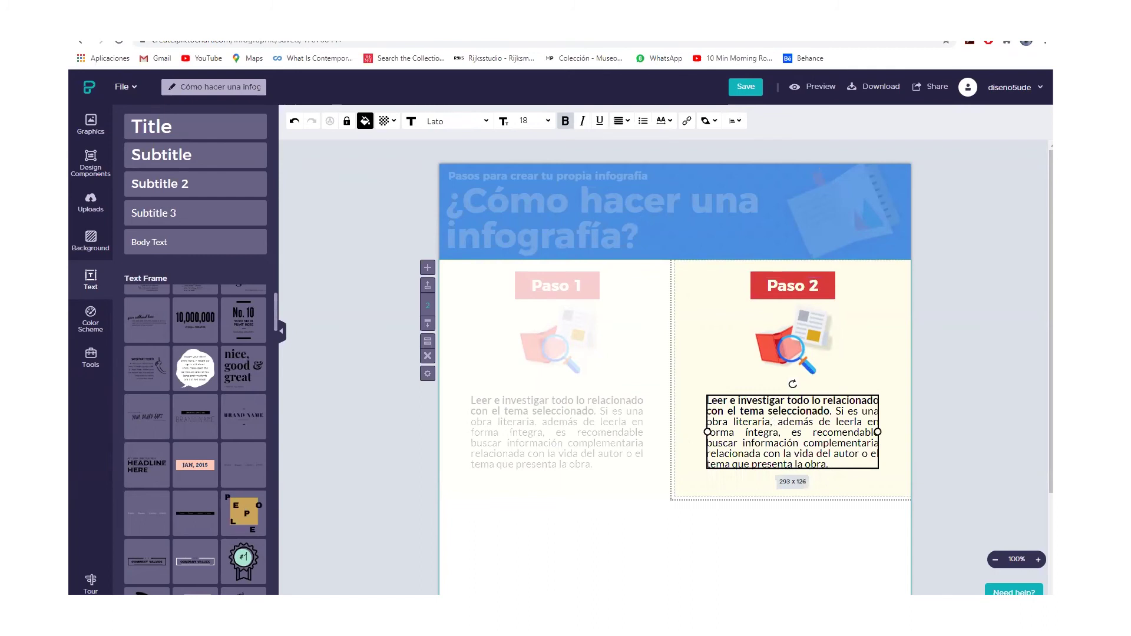
Replace the Paso 2 image with the uploaded picture of a highlighted page with red boxes, sized about 115 x 141 and centred beneath the heading
{"action": "left_click", "coordinate": [791, 365]}
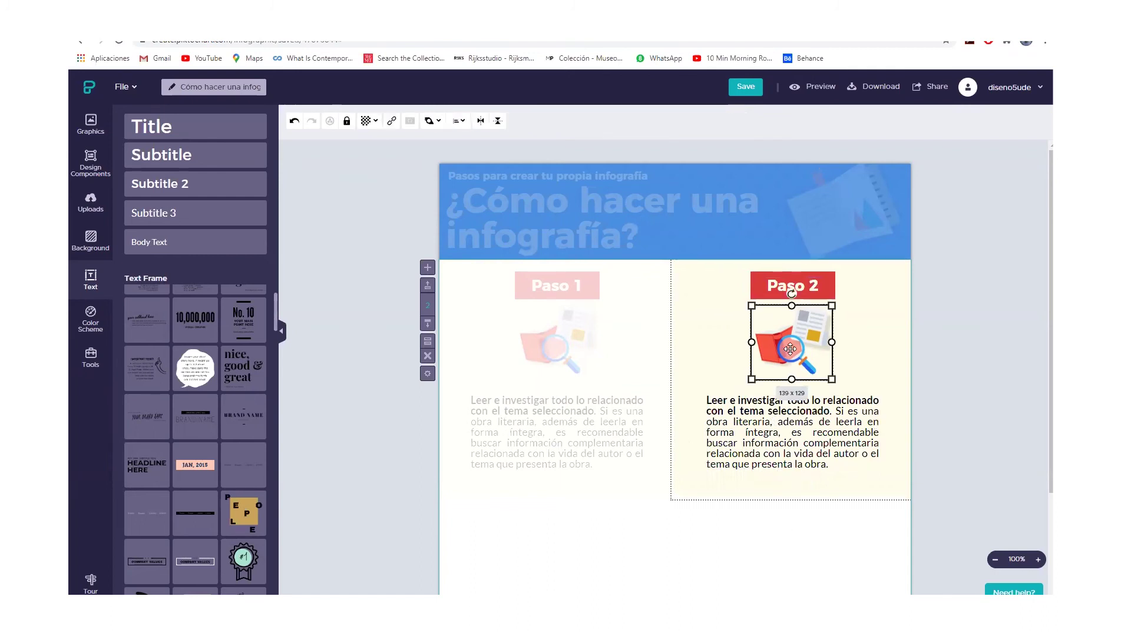
{"action": "key", "text": "Delete"}
{"action": "left_click", "coordinate": [80, 203]}
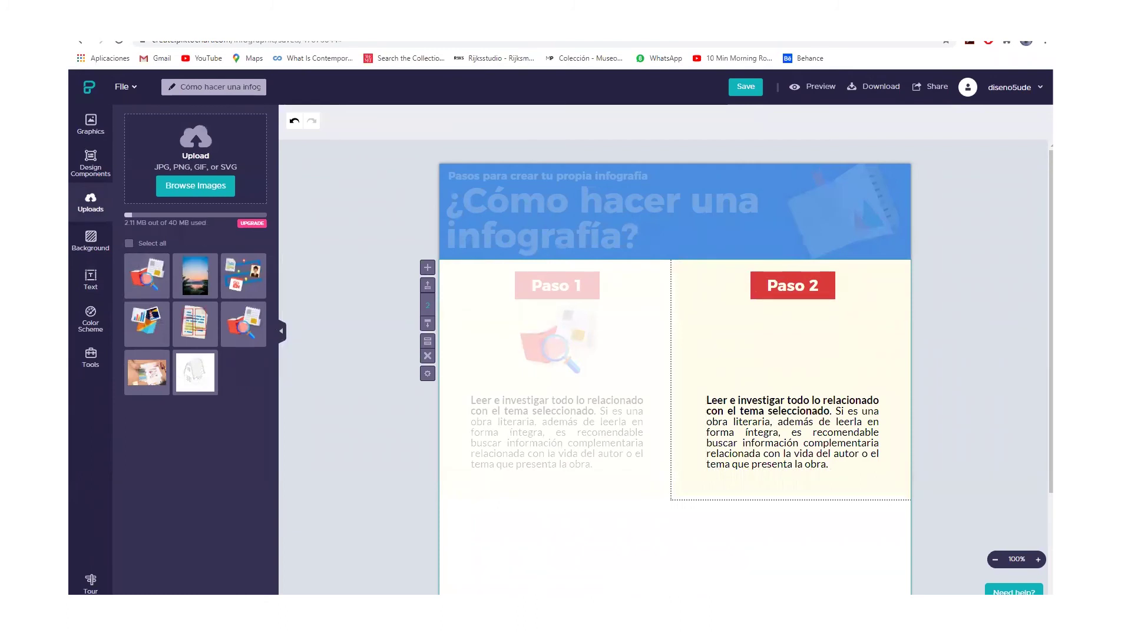
{"action": "mouse_move", "coordinate": [147, 334]}
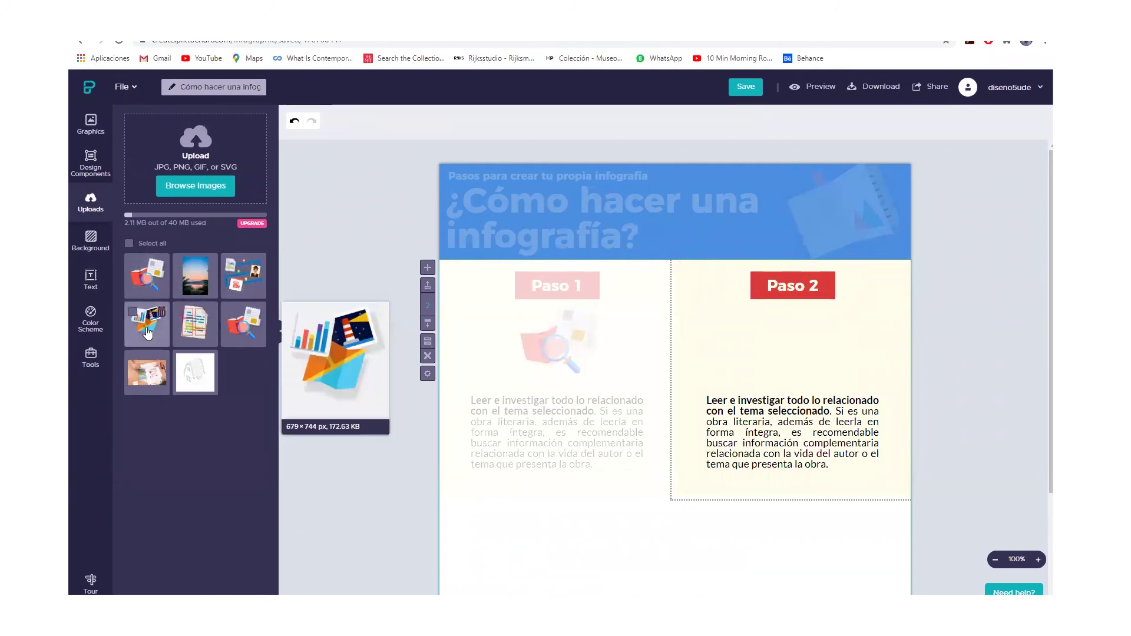
{"action": "mouse_move", "coordinate": [241, 336]}
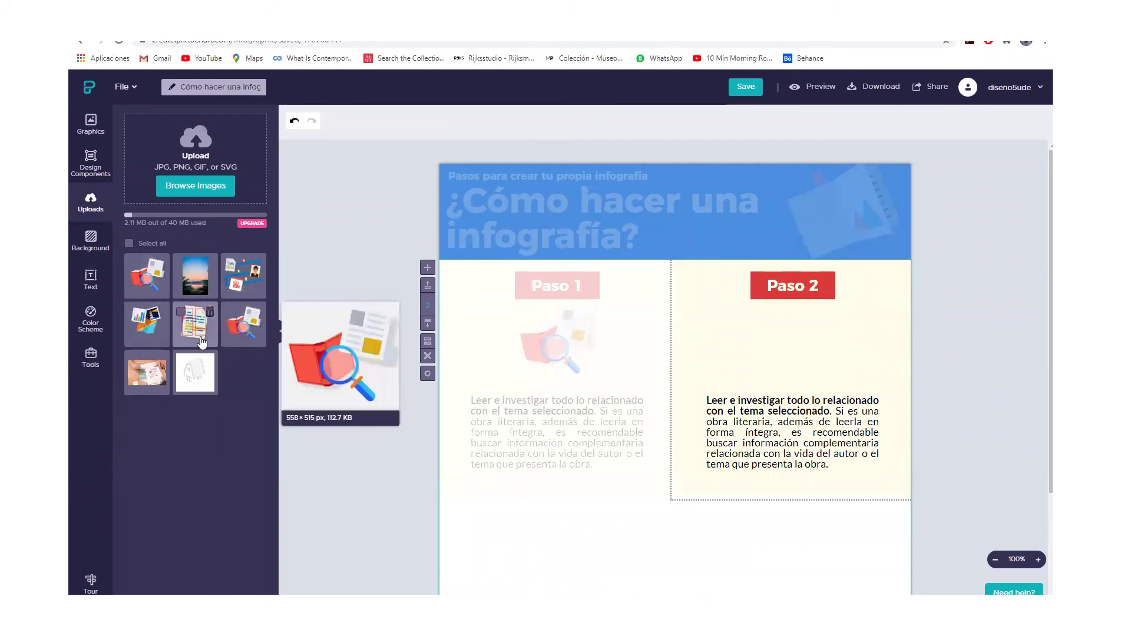
{"action": "mouse_move", "coordinate": [202, 341]}
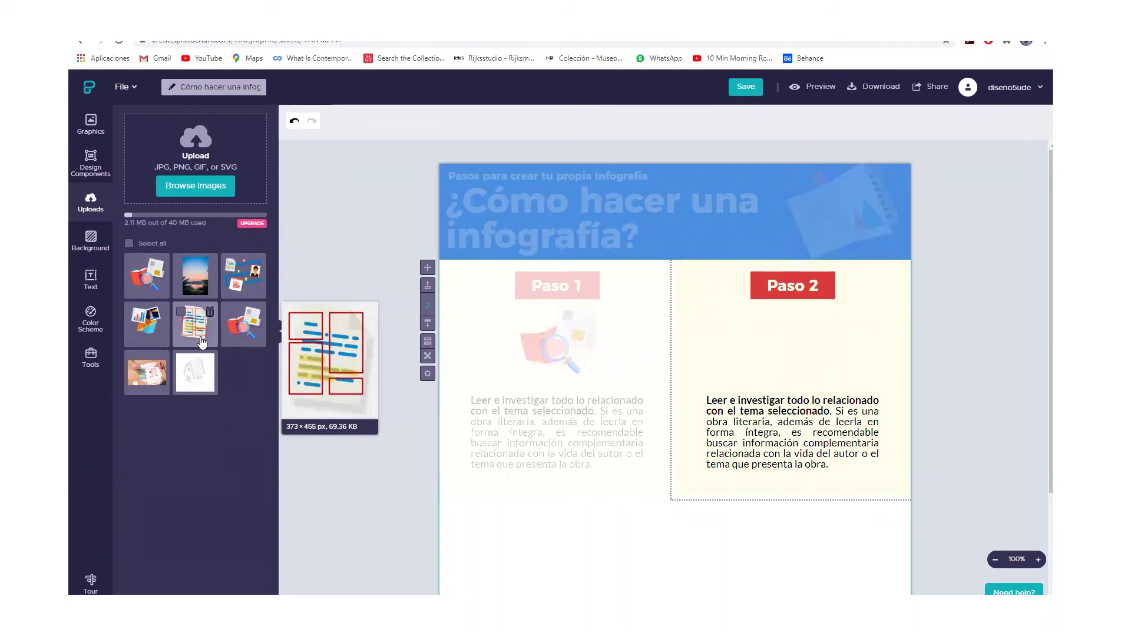
{"action": "left_click", "coordinate": [201, 342]}
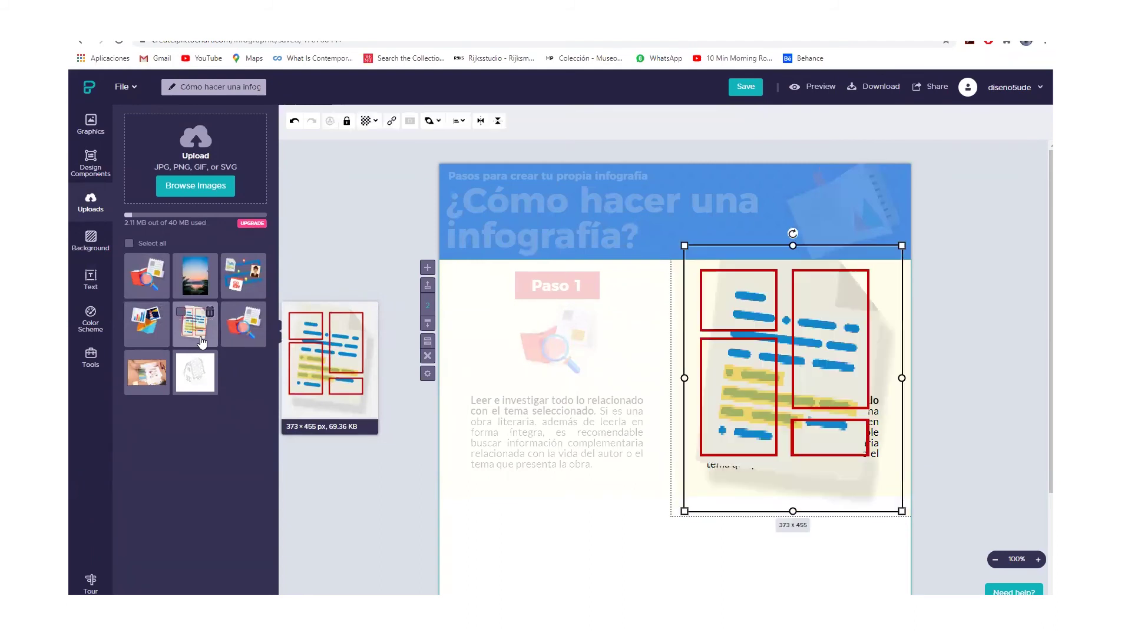
{"action": "left_click_drag", "start_coordinate": [902, 511], "coordinate": [750, 326]}
{"action": "left_click_drag", "start_coordinate": [720, 289], "coordinate": [797, 352]}
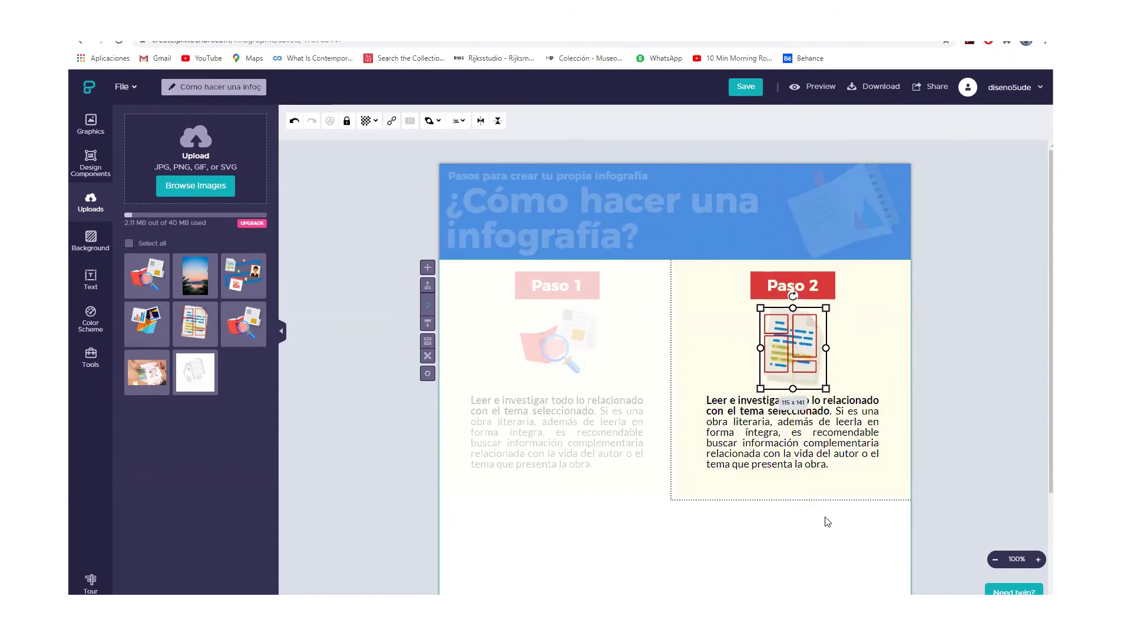
Copy the second numbered paragraph, "Compartimentar la información", from the Word document and return to the infographic editor
{"action": "left_click", "coordinate": [866, 424]}
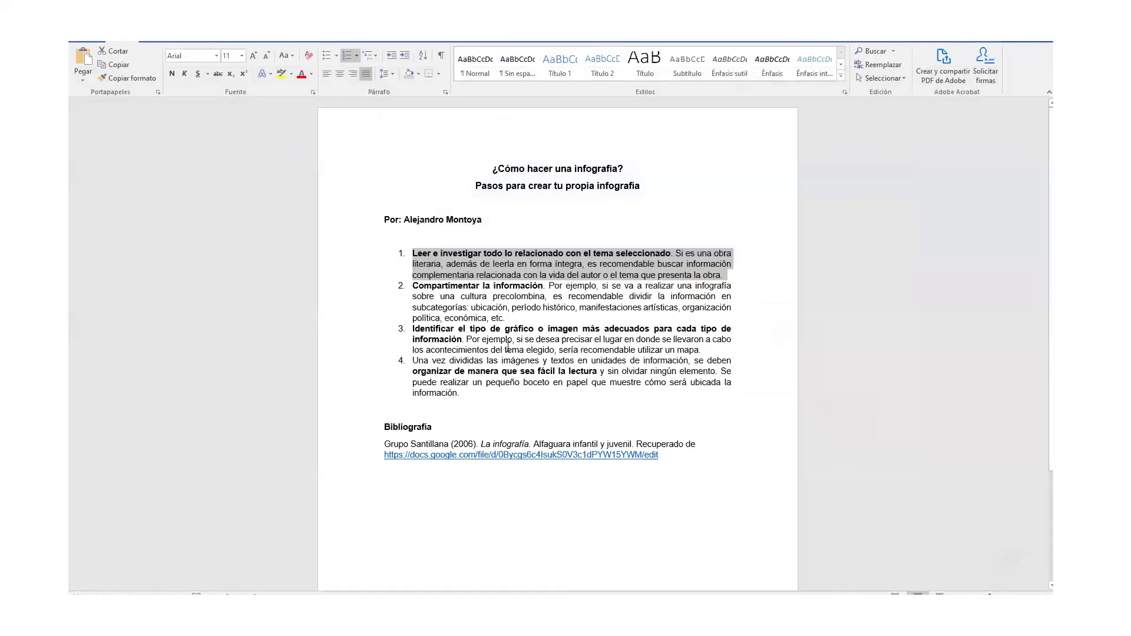
{"action": "left_click", "coordinate": [509, 307]}
{"action": "triple_click", "coordinate": [436, 303]}
{"action": "key", "text": "ctrl+c"}
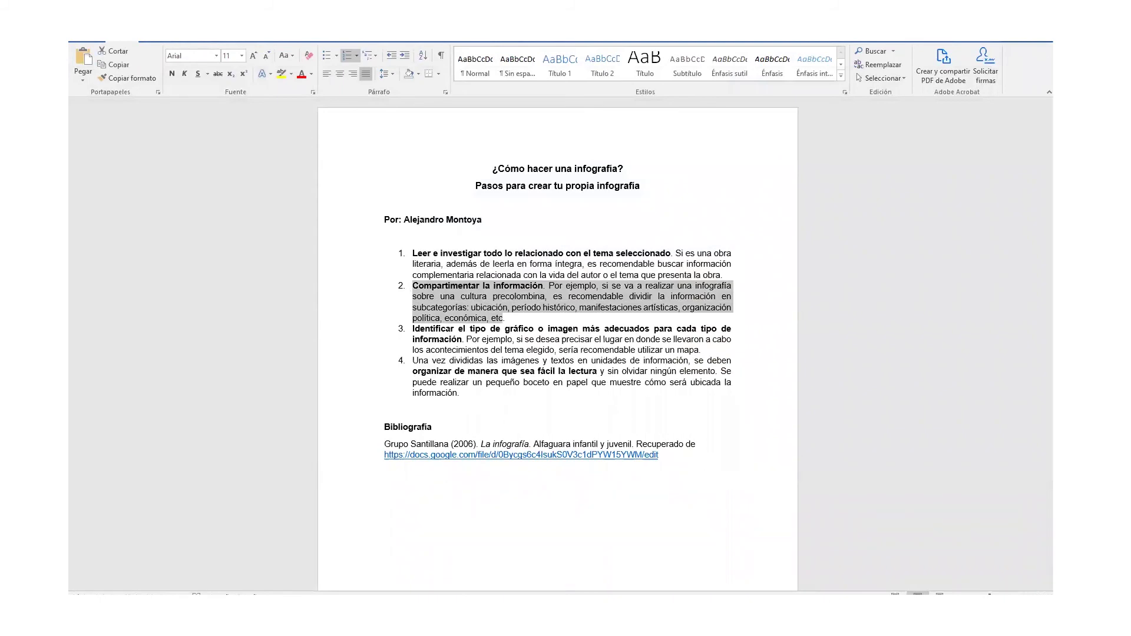
{"action": "mouse_move", "coordinate": [165, 612]}
{"action": "left_click", "coordinate": [241, 547]}
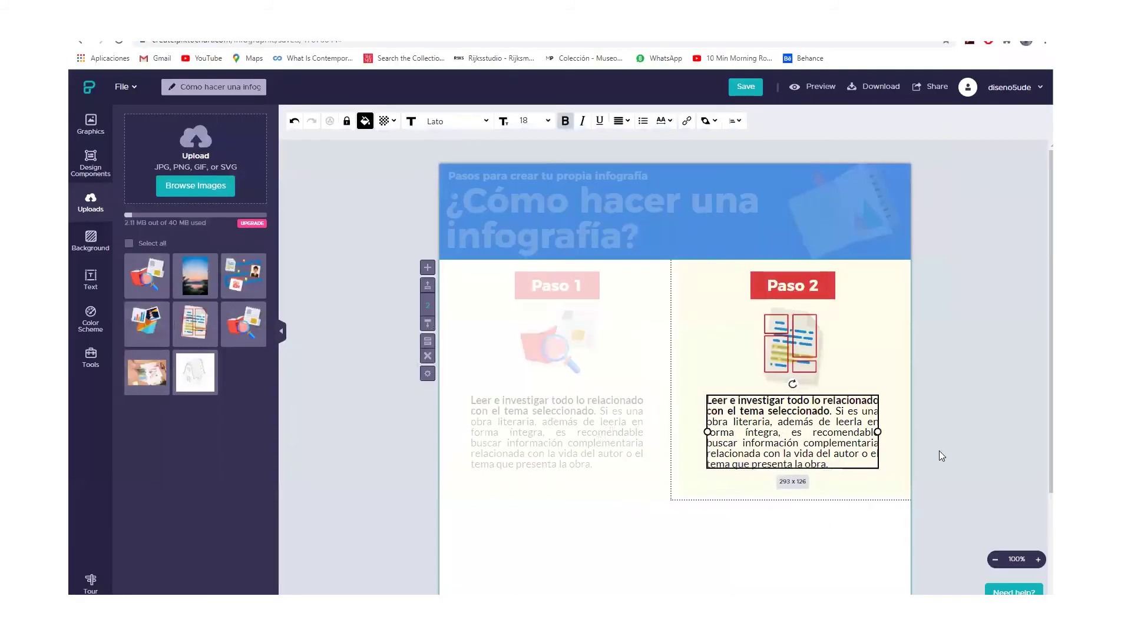
Replace the Paso 2 panel's paragraph with the copied "Compartimentar la información" text and deselect the text box
{"action": "triple_click", "coordinate": [806, 429]}
{"action": "right_click", "coordinate": [807, 432]}
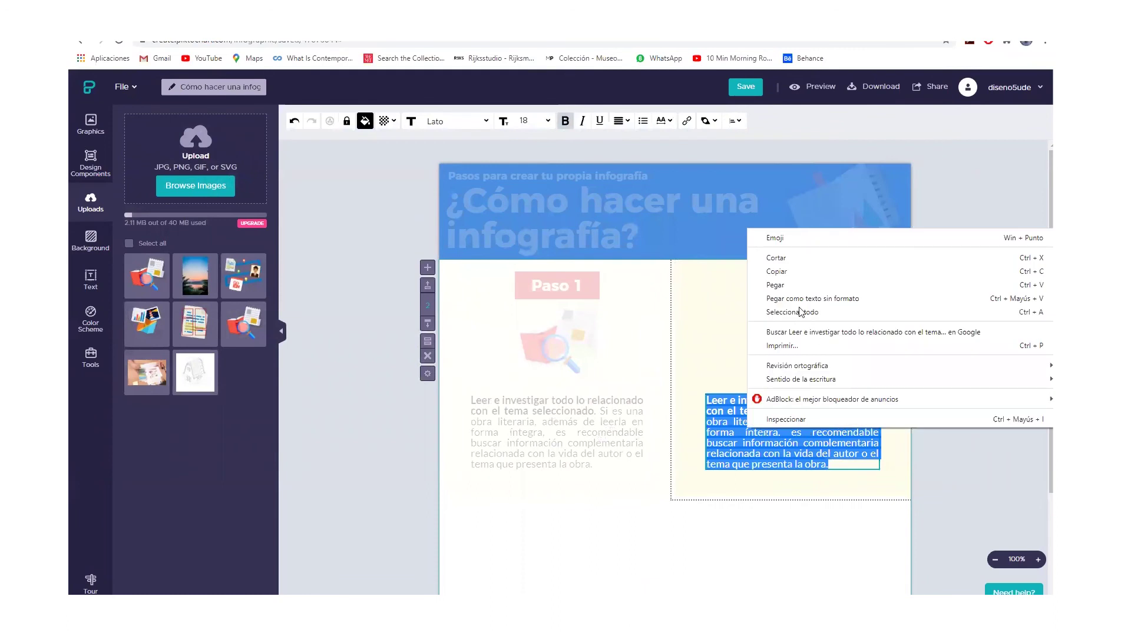
{"action": "left_click", "coordinate": [783, 285]}
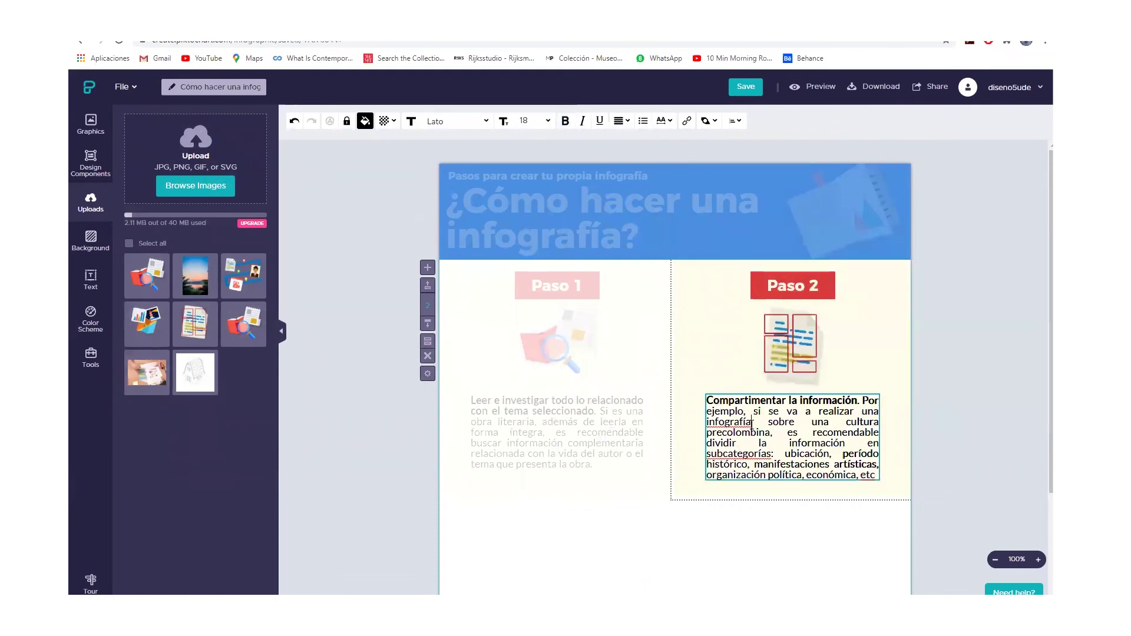
{"action": "left_click", "coordinate": [819, 551]}
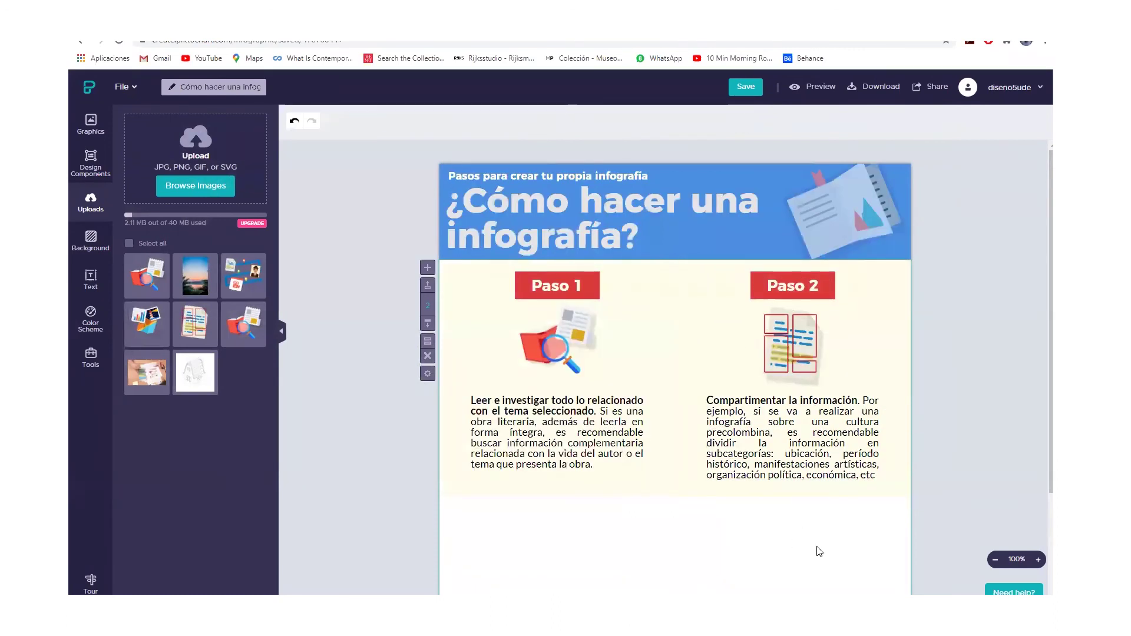
Set the Paso 2 panel's background square to the recent light-blue colour #D4F4F6 and deselect it
{"action": "scroll", "coordinate": [810, 508], "scroll_direction": "down", "scroll_amount": 1}
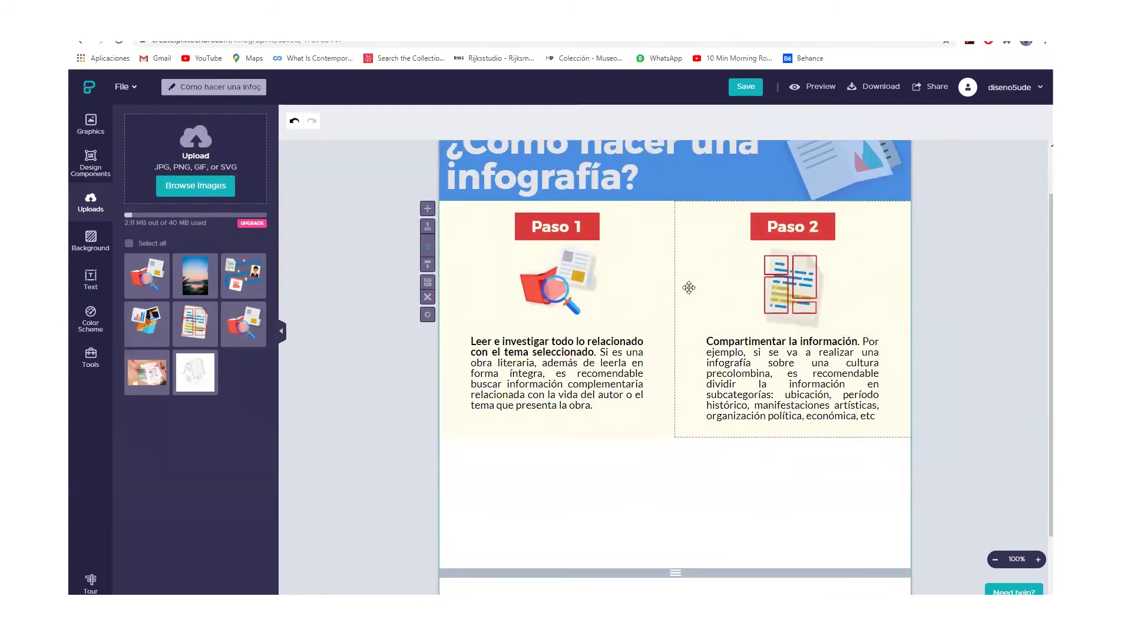
{"action": "left_click", "coordinate": [684, 306]}
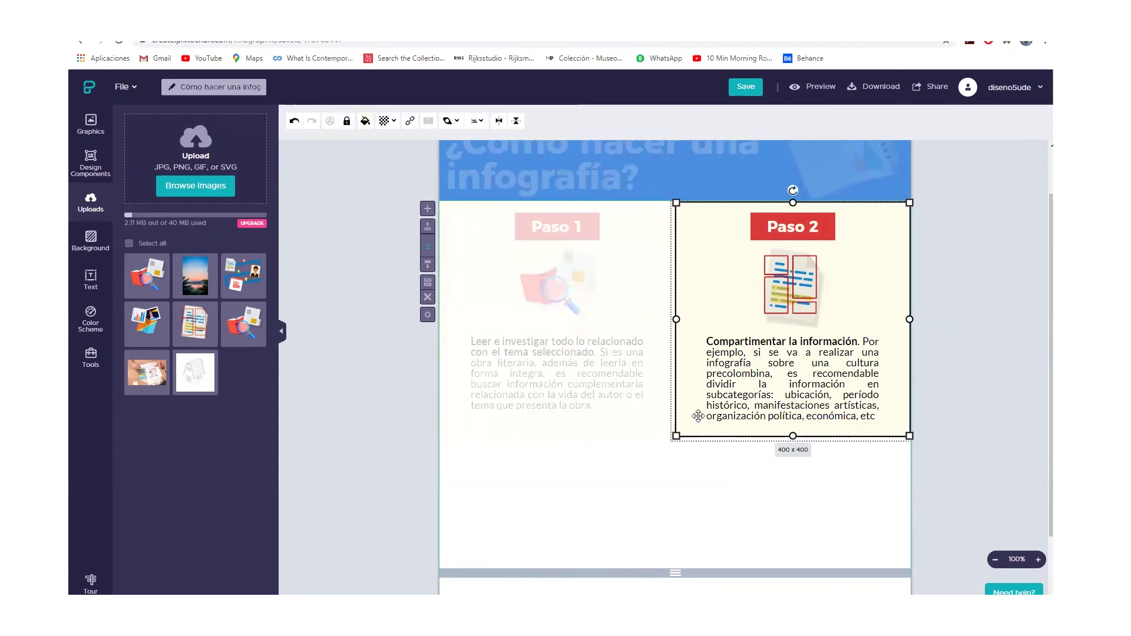
{"action": "left_click", "coordinate": [366, 123]}
{"action": "left_click", "coordinate": [370, 177]}
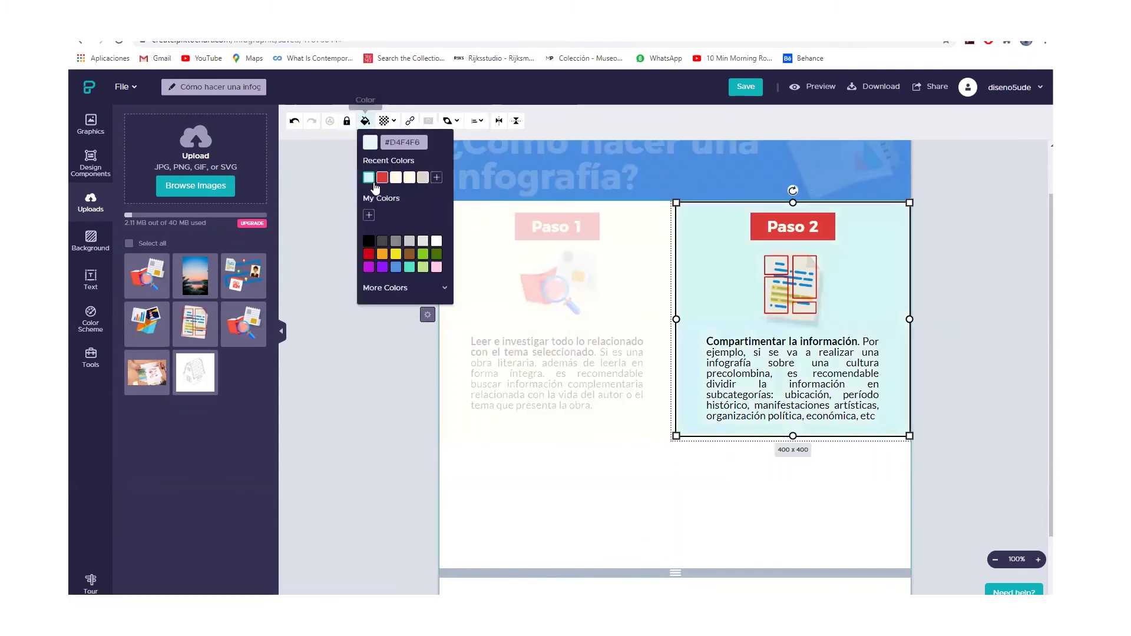
{"action": "left_click", "coordinate": [650, 494]}
{"action": "scroll", "coordinate": [691, 514], "scroll_direction": "up", "scroll_amount": 1}
{"action": "scroll", "coordinate": [691, 514], "scroll_direction": "down", "scroll_amount": 1}
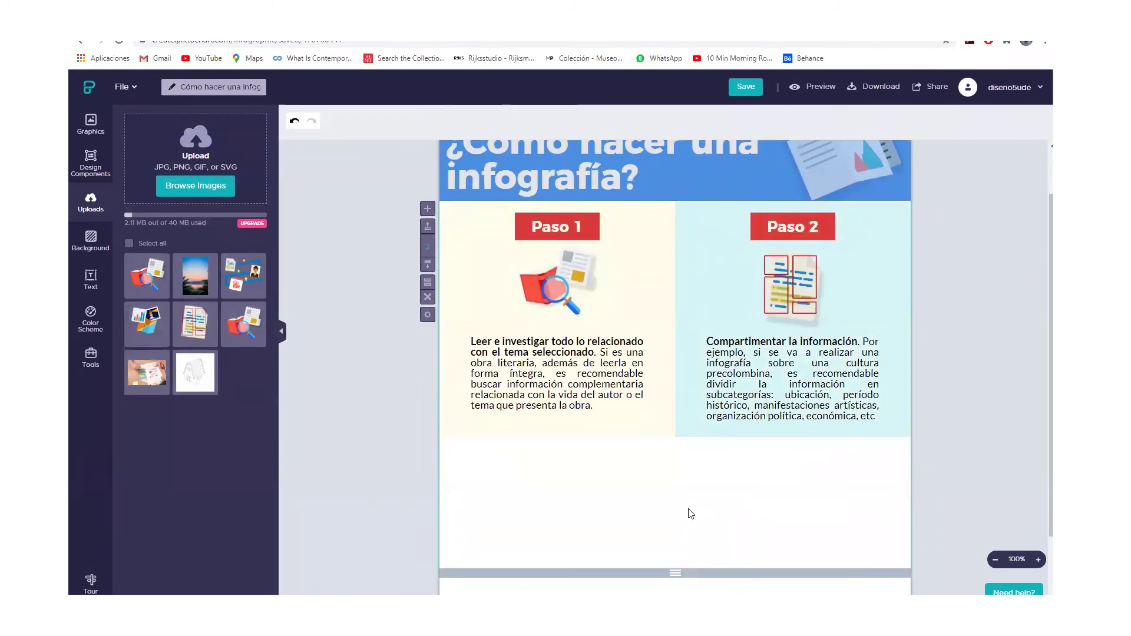
Extend the infographic block downward to make room for a second row of panels below Paso 1 and Paso 2
{"action": "scroll", "coordinate": [696, 531], "scroll_direction": "down", "scroll_amount": 1}
{"action": "left_click_drag", "start_coordinate": [676, 517], "coordinate": [675, 581]}
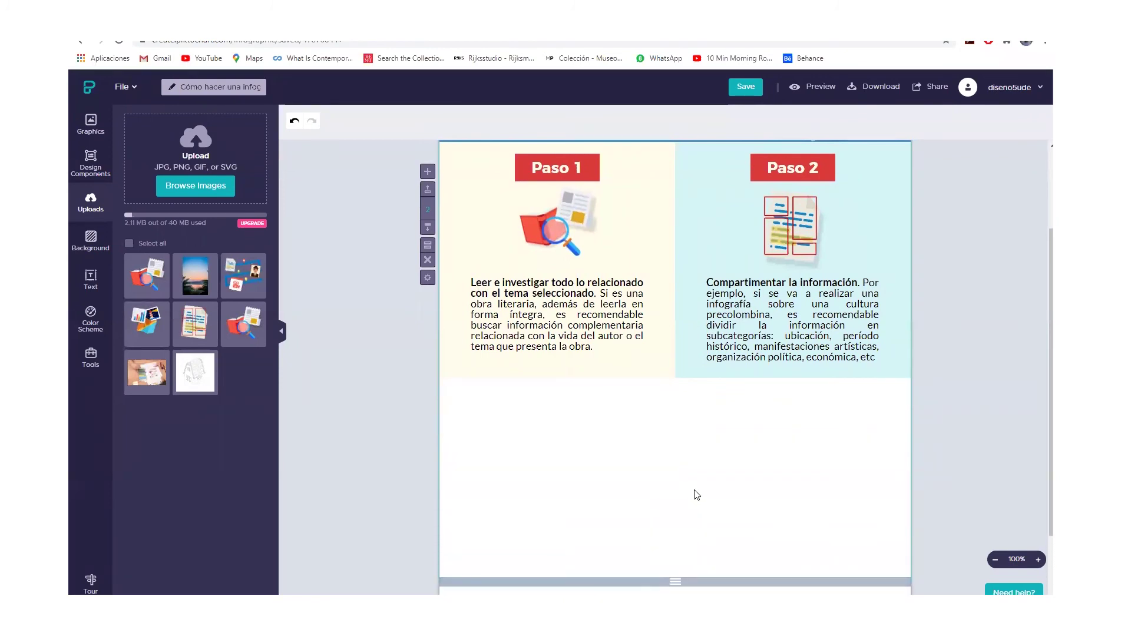
{"action": "scroll", "coordinate": [697, 495], "scroll_direction": "down", "scroll_amount": 1}
{"action": "left_click_drag", "start_coordinate": [675, 523], "coordinate": [675, 538]}
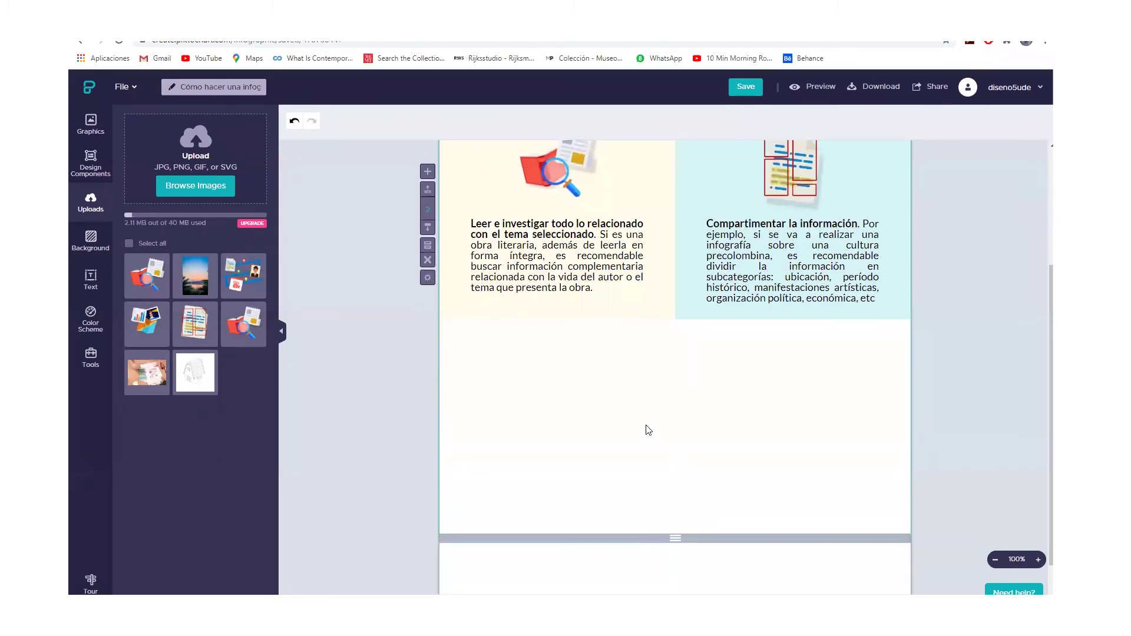
Select the grouped Paso 1 and Paso 2 panels together and copy them
{"action": "left_click", "coordinate": [625, 313]}
{"action": "scroll", "coordinate": [624, 313], "scroll_direction": "up", "scroll_amount": 2}
{"action": "left_click", "coordinate": [689, 472]}
{"action": "left_click", "coordinate": [638, 369]}
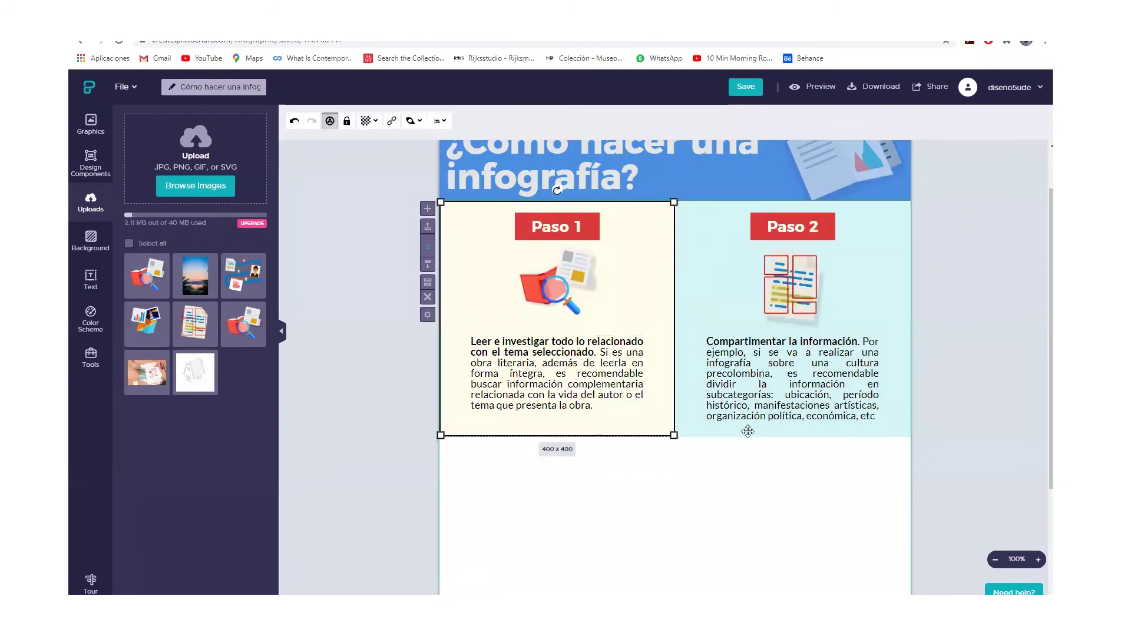
{"action": "left_click_drag", "start_coordinate": [769, 454], "coordinate": [568, 353]}
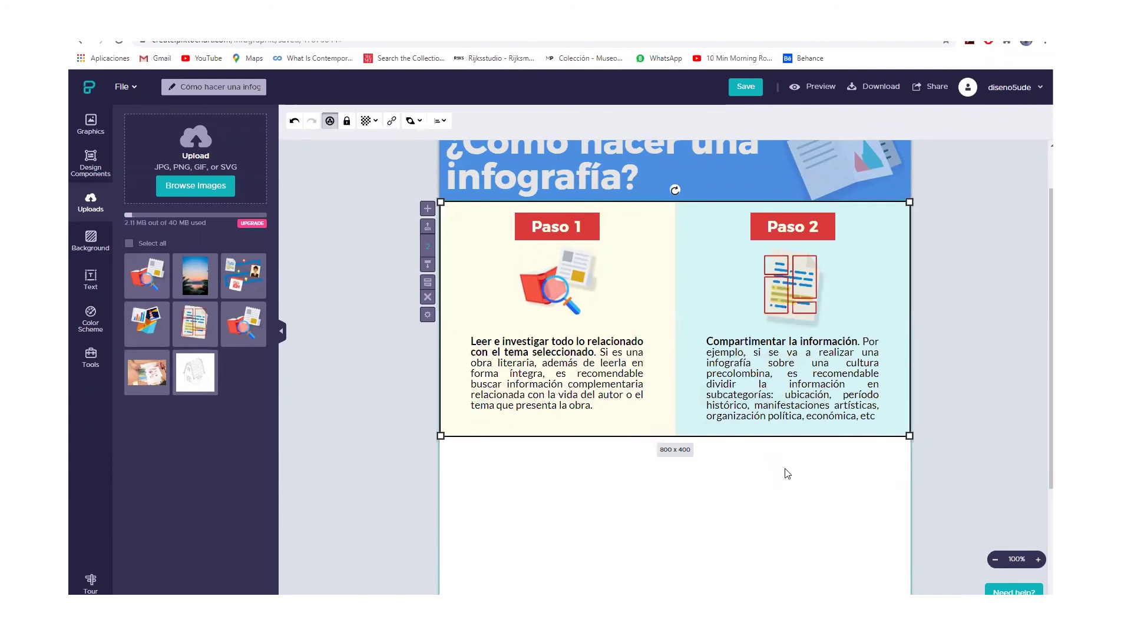
{"action": "left_click_drag", "start_coordinate": [860, 491], "coordinate": [442, 292]}
{"action": "right_click", "coordinate": [675, 379]}
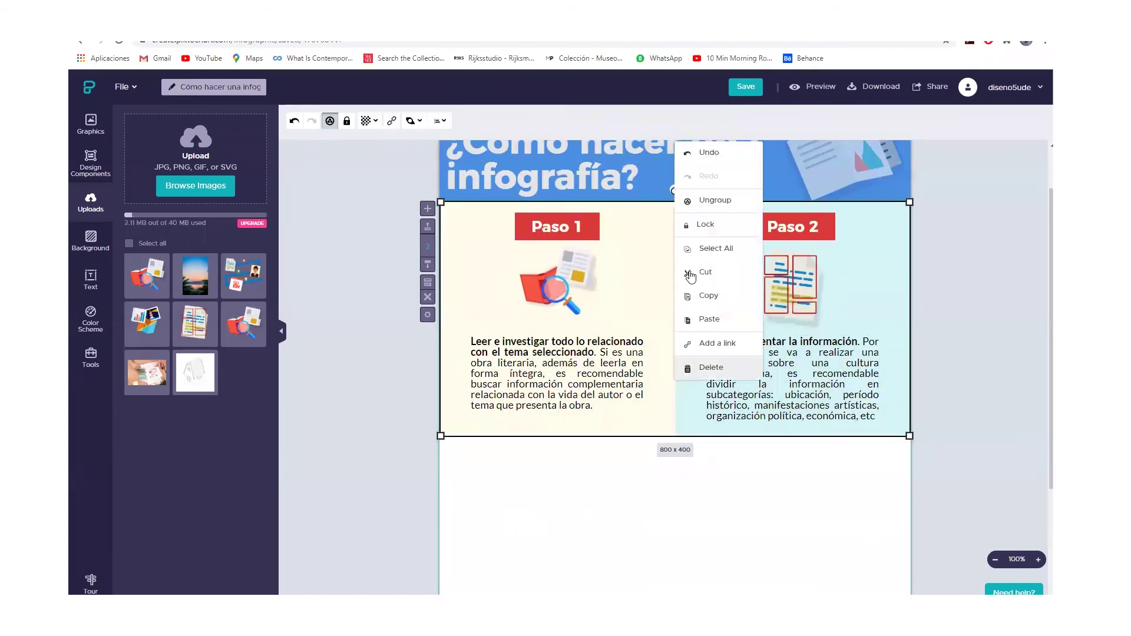
{"action": "left_click", "coordinate": [710, 297]}
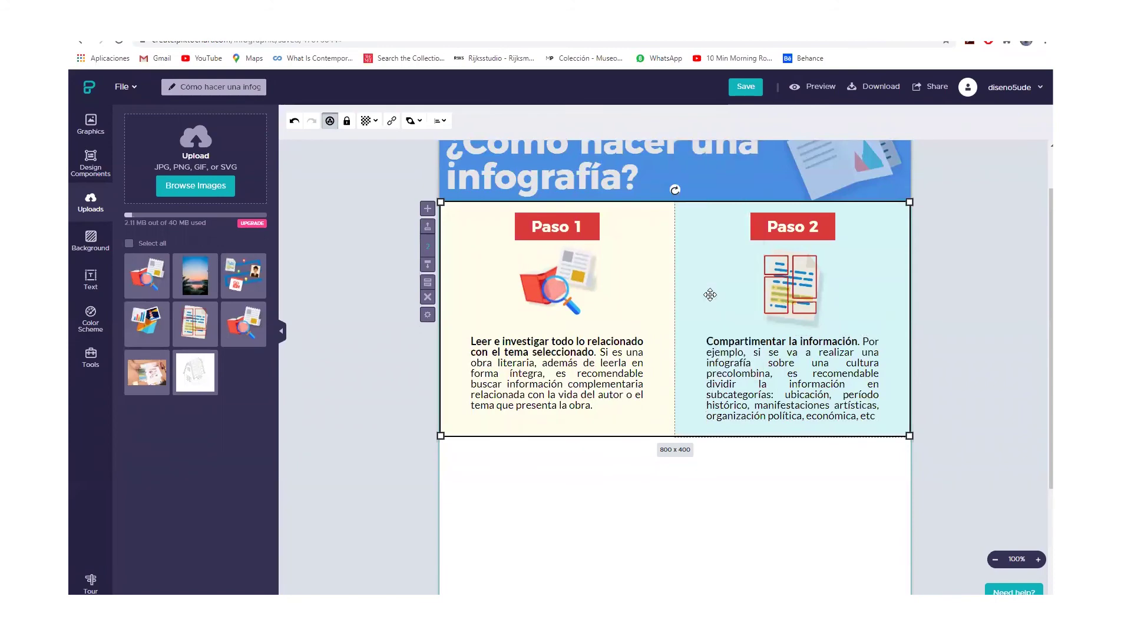
Paste the copied pair of panels, align it directly beneath the first row and deselect it
{"action": "right_click", "coordinate": [684, 467]}
{"action": "left_click", "coordinate": [717, 429]}
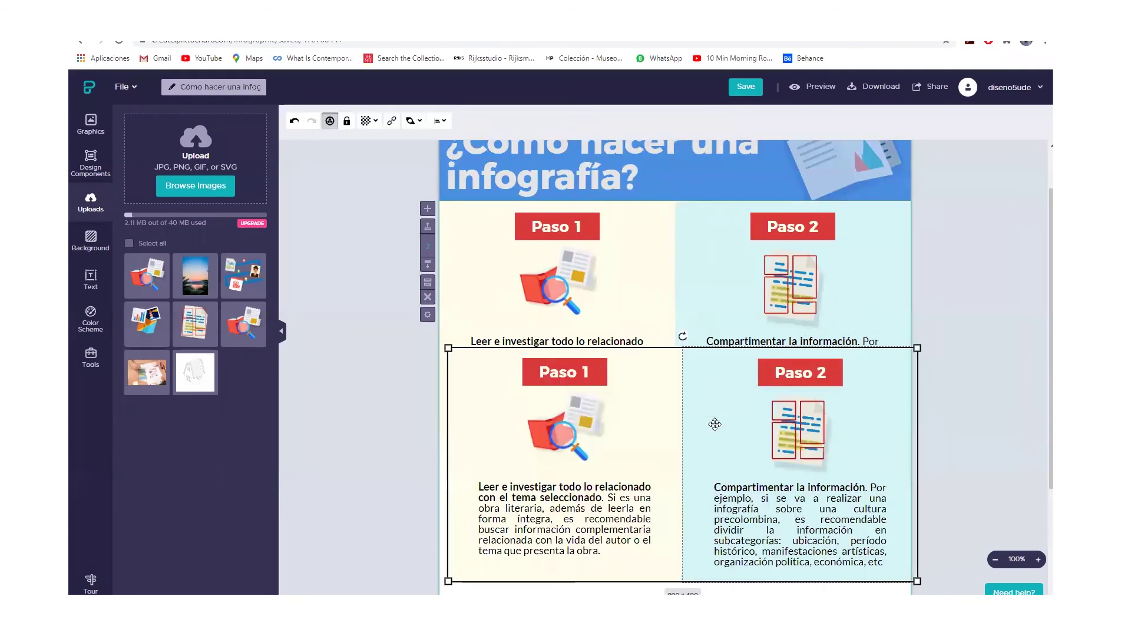
{"action": "scroll", "coordinate": [775, 336], "scroll_direction": "down", "scroll_amount": 3}
{"action": "left_click_drag", "start_coordinate": [775, 337], "coordinate": [777, 368]}
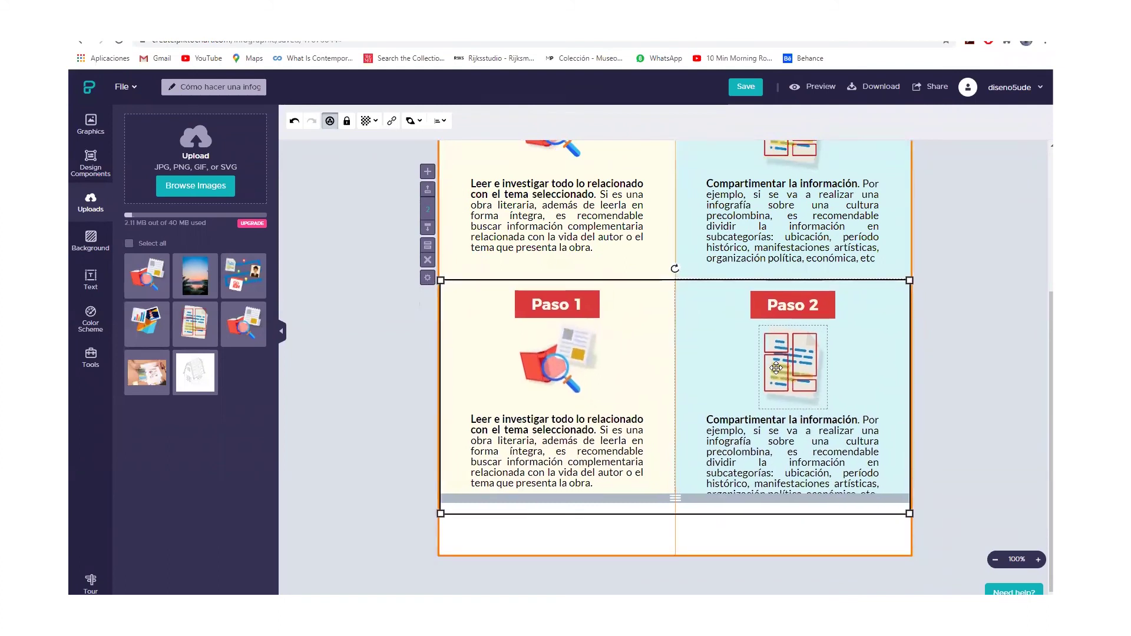
{"action": "left_click", "coordinate": [936, 420]}
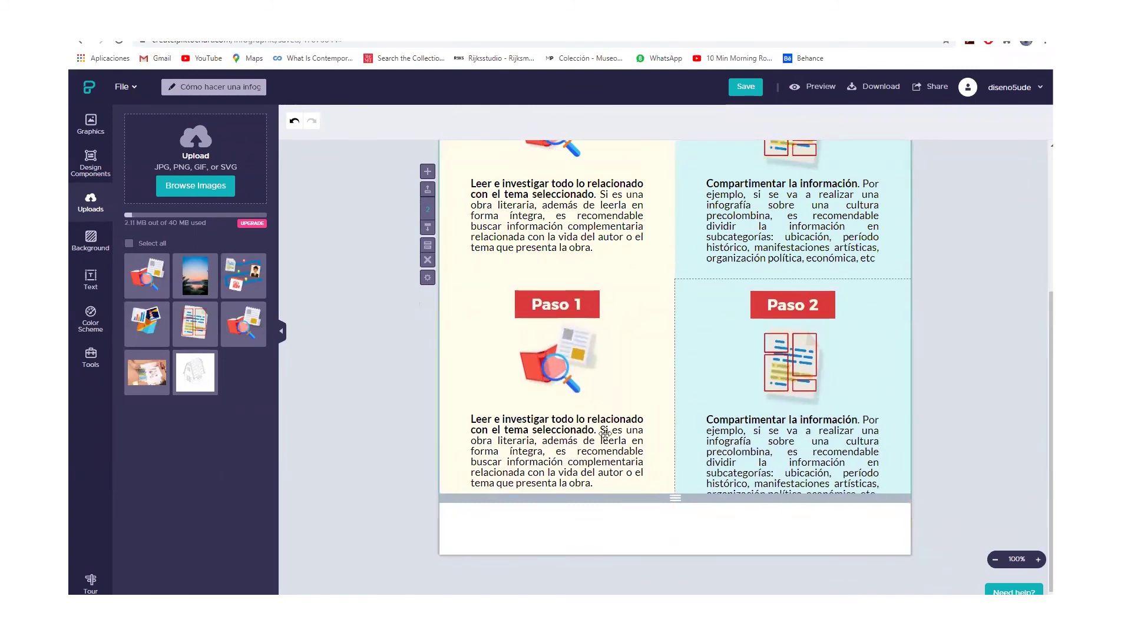
Change the heading of the duplicated Paso 1 panel in the second row to "Paso 3"
{"action": "left_click", "coordinate": [564, 309]}
{"action": "double_click", "coordinate": [564, 309]}
{"action": "left_click", "coordinate": [579, 305]}
{"action": "key", "text": "BackSpace"}
{"action": "type", "text": "3"}
Replace the Paso 3 image with the uploaded bar chart and lighthouse picture, scaled down and placed beneath the heading
{"action": "left_click", "coordinate": [561, 380]}
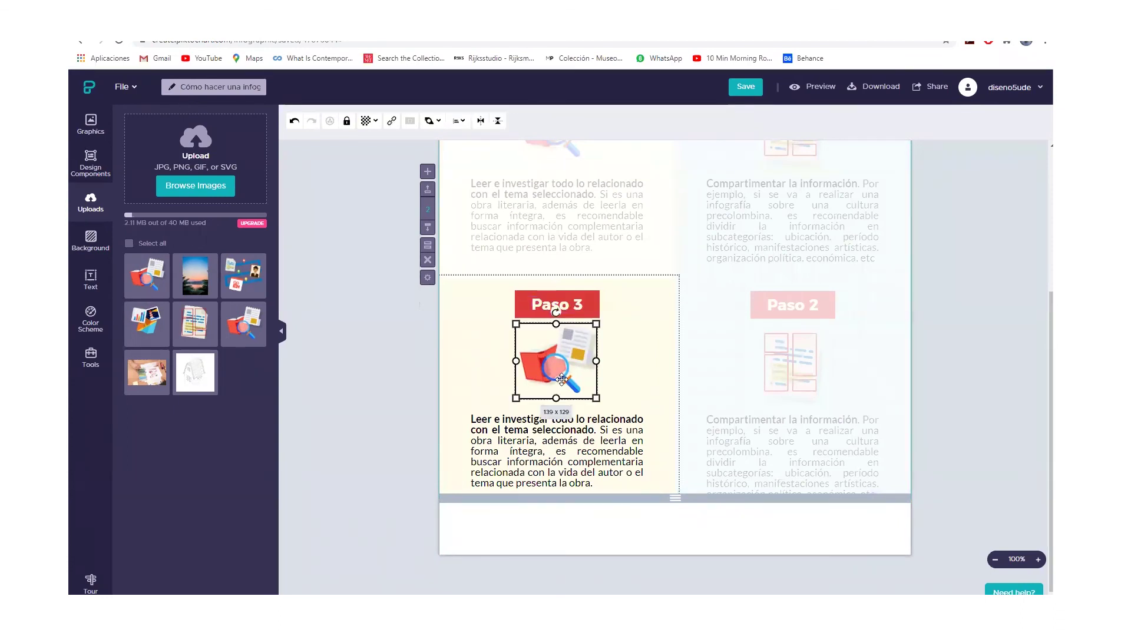
{"action": "key", "text": "Delete"}
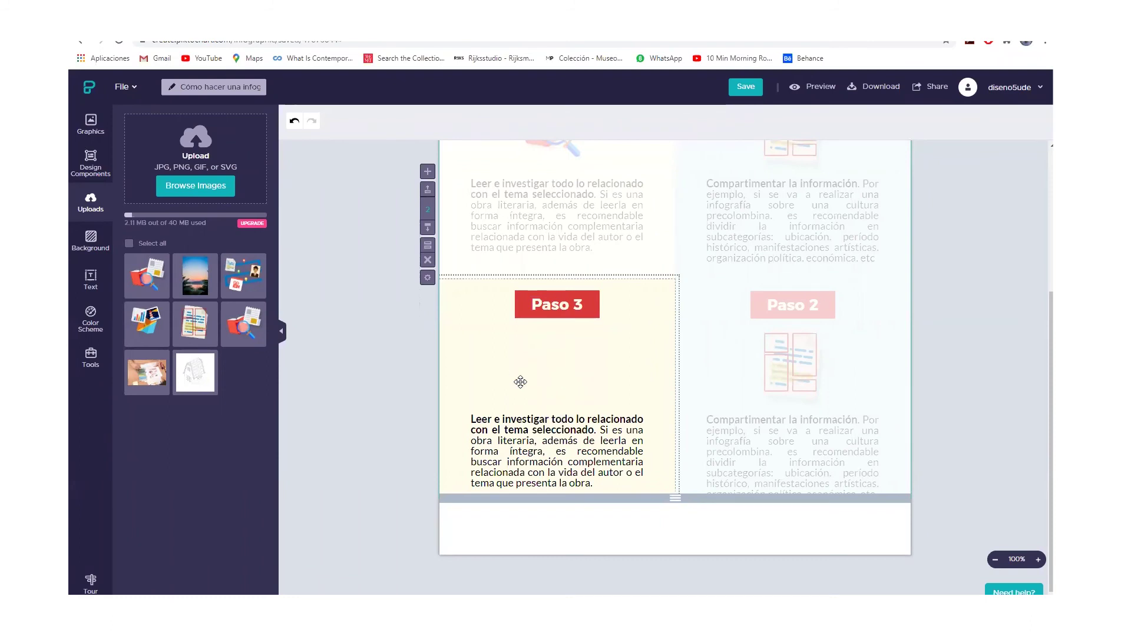
{"action": "left_click", "coordinate": [151, 324]}
{"action": "left_click_drag", "start_coordinate": [722, 578], "coordinate": [491, 323]}
{"action": "left_click_drag", "start_coordinate": [450, 281], "coordinate": [567, 387]}
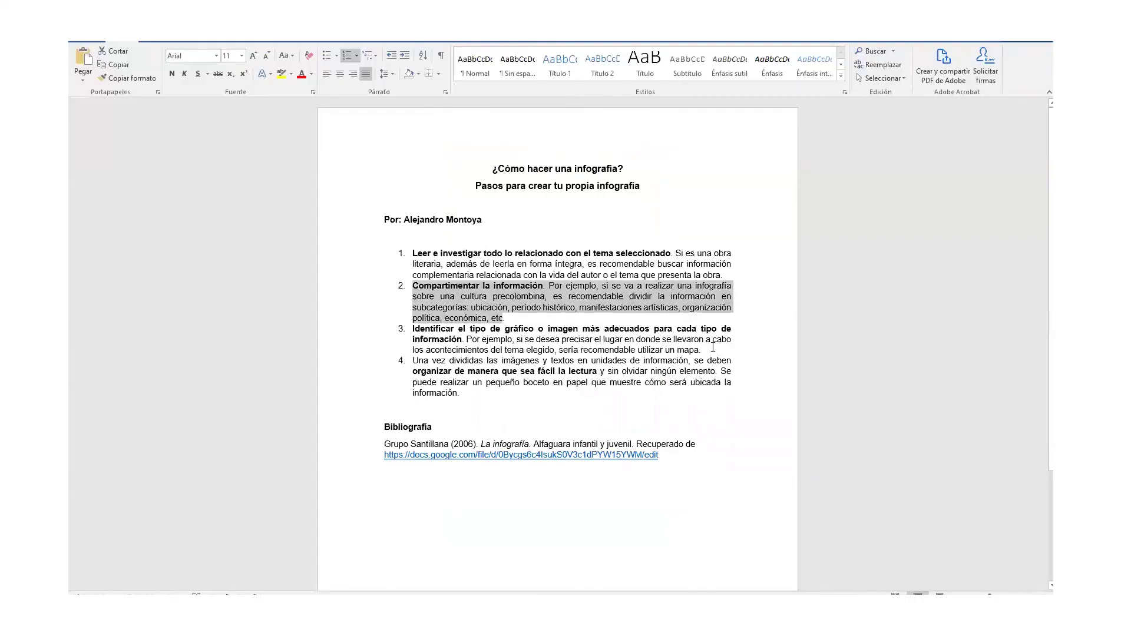
Copy the whole third numbered paragraph, from "Identificar el tipo de gráfico" to "utilizar un mapa"
{"action": "left_click_drag", "start_coordinate": [712, 348], "coordinate": [463, 340]}
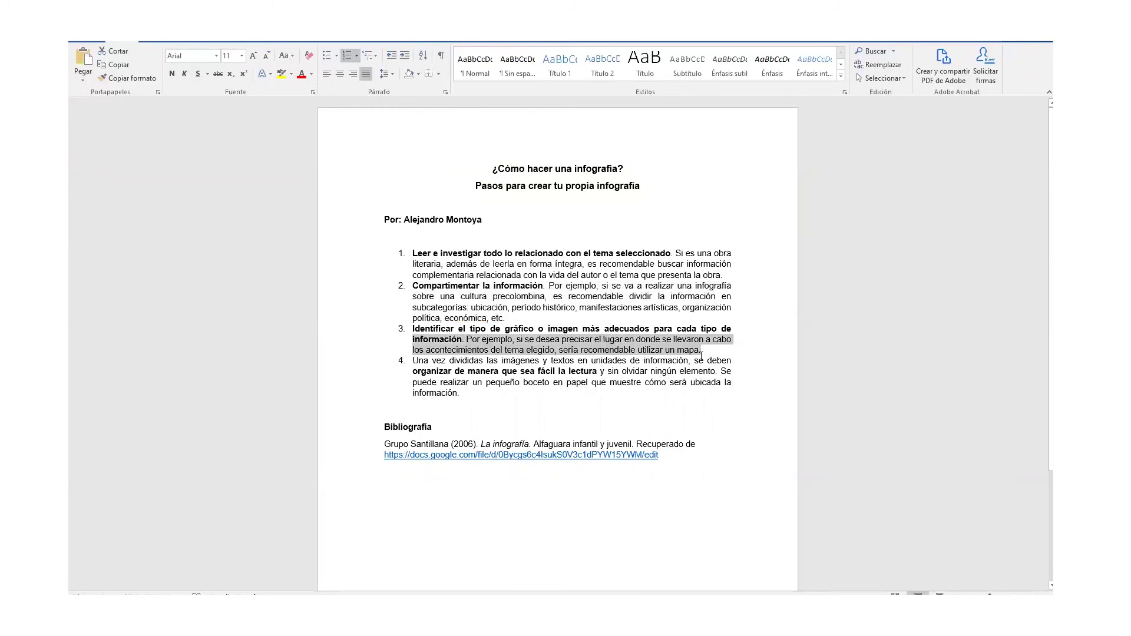
{"action": "left_click_drag", "start_coordinate": [702, 352], "coordinate": [404, 328]}
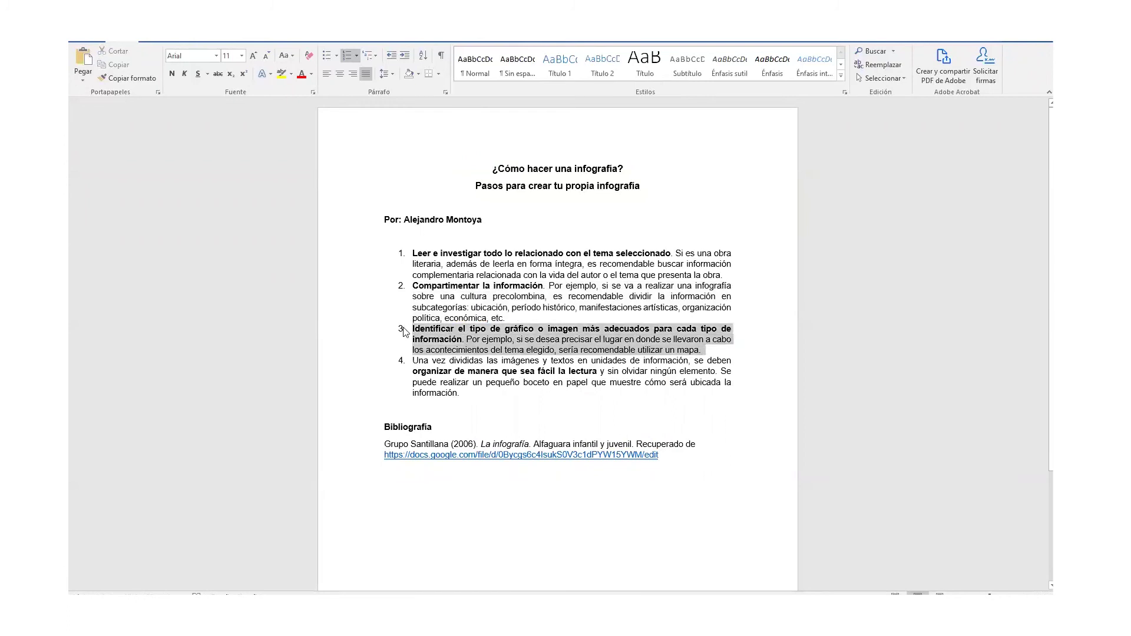
{"action": "right_click", "coordinate": [476, 352]}
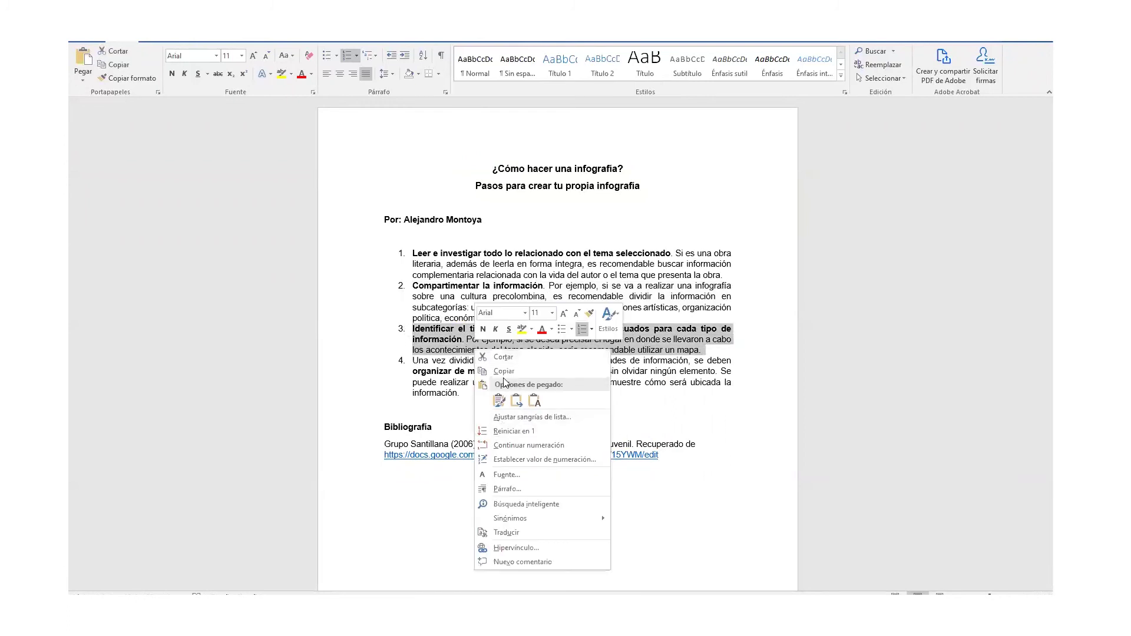
{"action": "left_click", "coordinate": [507, 383]}
{"action": "mouse_move", "coordinate": [198, 607]}
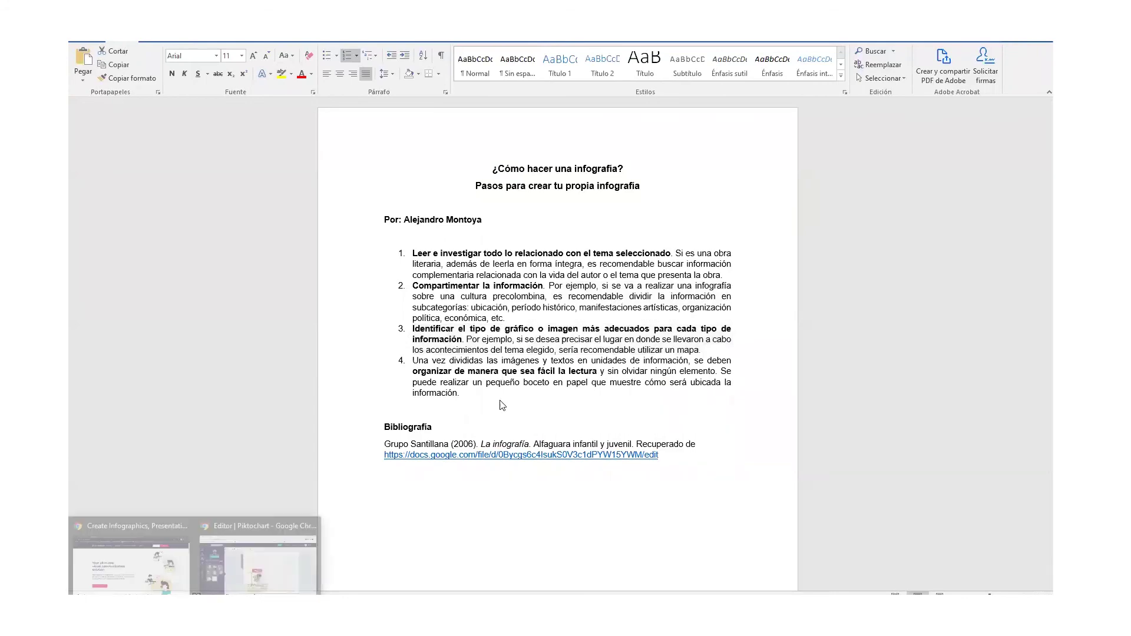
In the Piktochart editor, replace the Paso 3 body text with the copied paragraph and remove its leading list number
{"action": "left_click", "coordinate": [293, 541]}
{"action": "left_click", "coordinate": [594, 483]}
{"action": "left_click_drag", "start_coordinate": [594, 483], "coordinate": [471, 419]}
{"action": "right_click", "coordinate": [518, 448]}
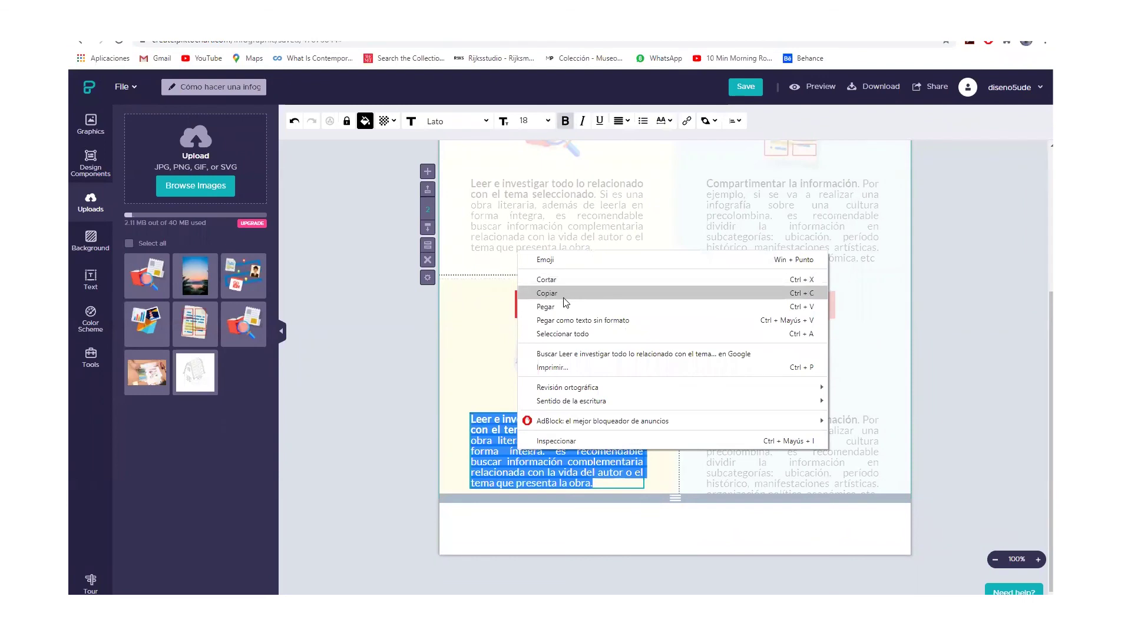
{"action": "left_click", "coordinate": [583, 306]}
{"action": "left_click", "coordinate": [483, 421]}
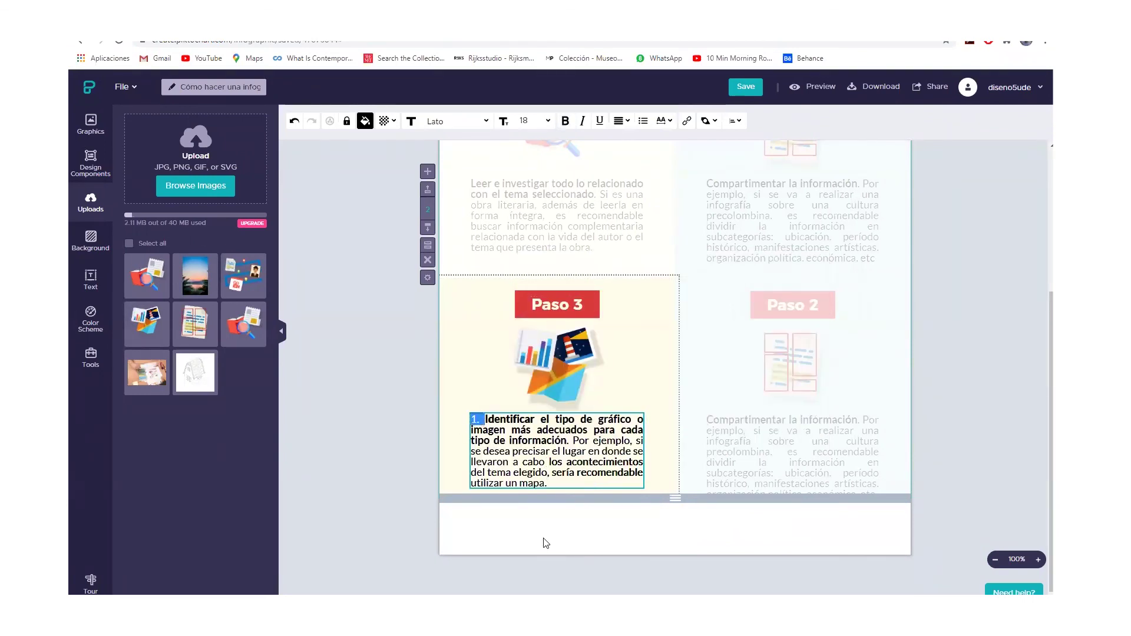
{"action": "key", "text": "BackSpace"}
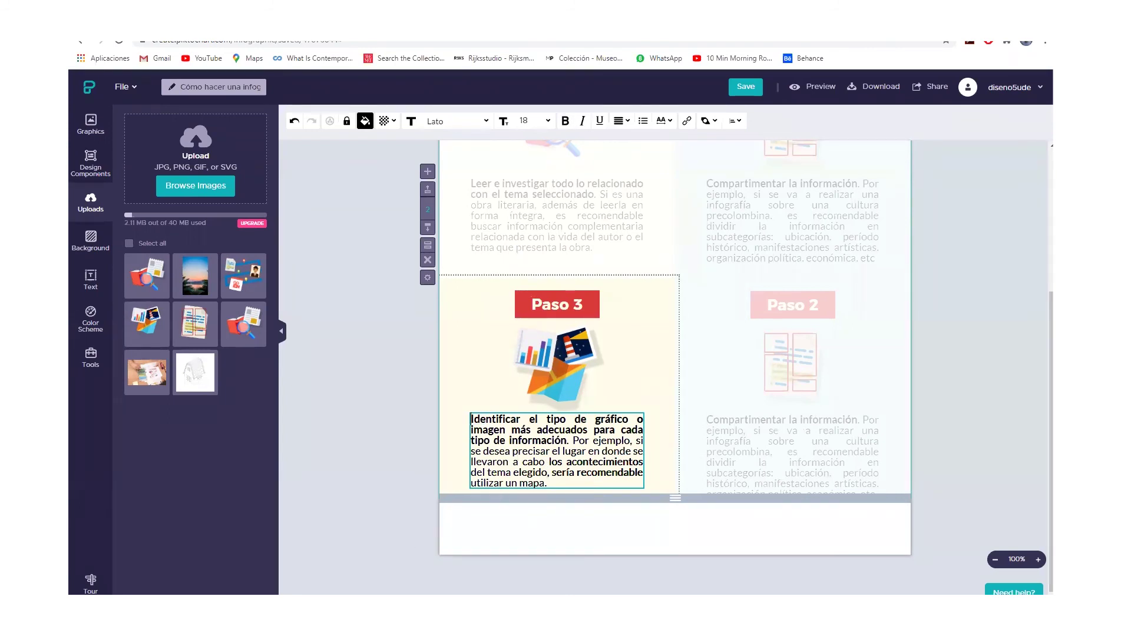
Check the bold formatting in the Word document's numbered list, return to Piktochart and finish editing the Paso 3 text
{"action": "key", "text": "alt+Tab"}
{"action": "left_click", "coordinate": [501, 337]}
{"action": "left_click_drag", "start_coordinate": [471, 328], "coordinate": [501, 329]}
{"action": "left_click_drag", "start_coordinate": [424, 285], "coordinate": [446, 285]}
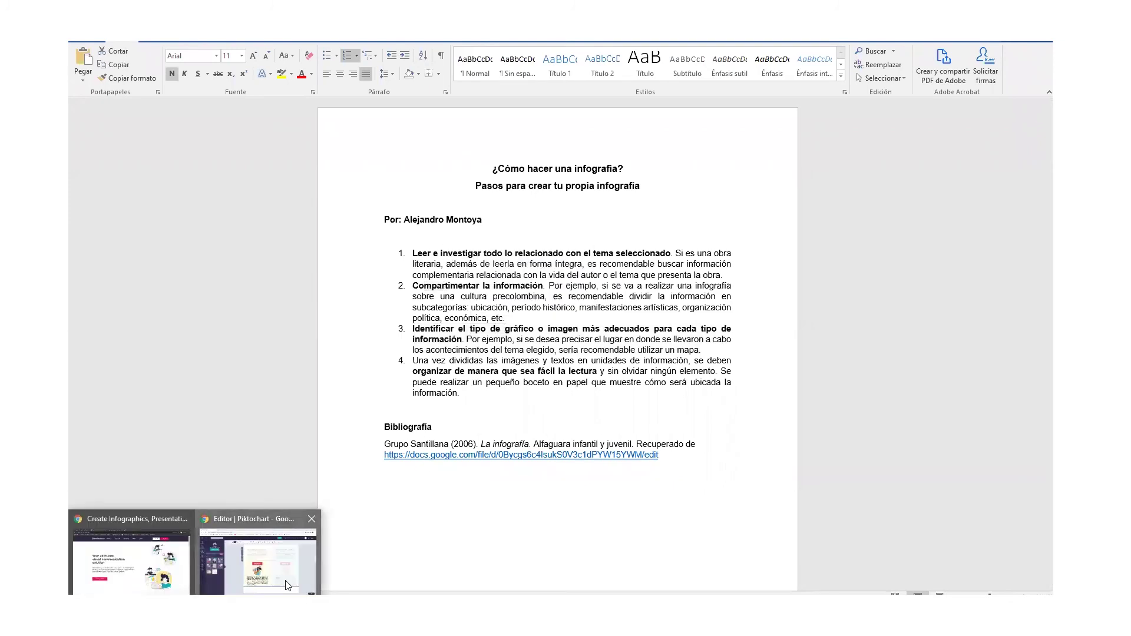
{"action": "left_click", "coordinate": [259, 554]}
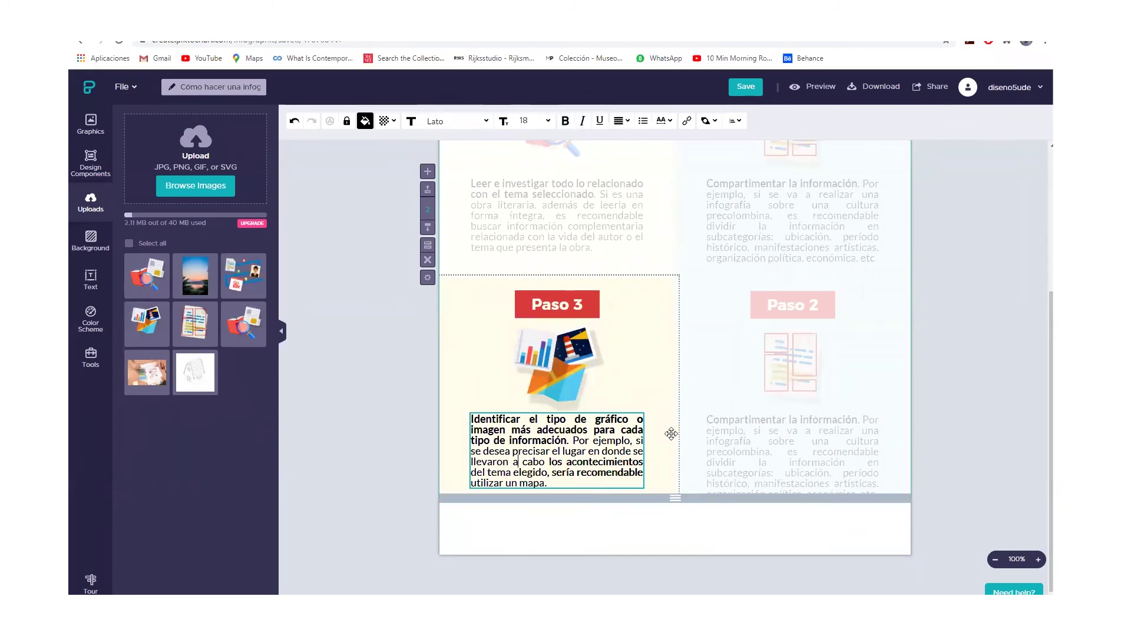
{"action": "left_click", "coordinate": [742, 532]}
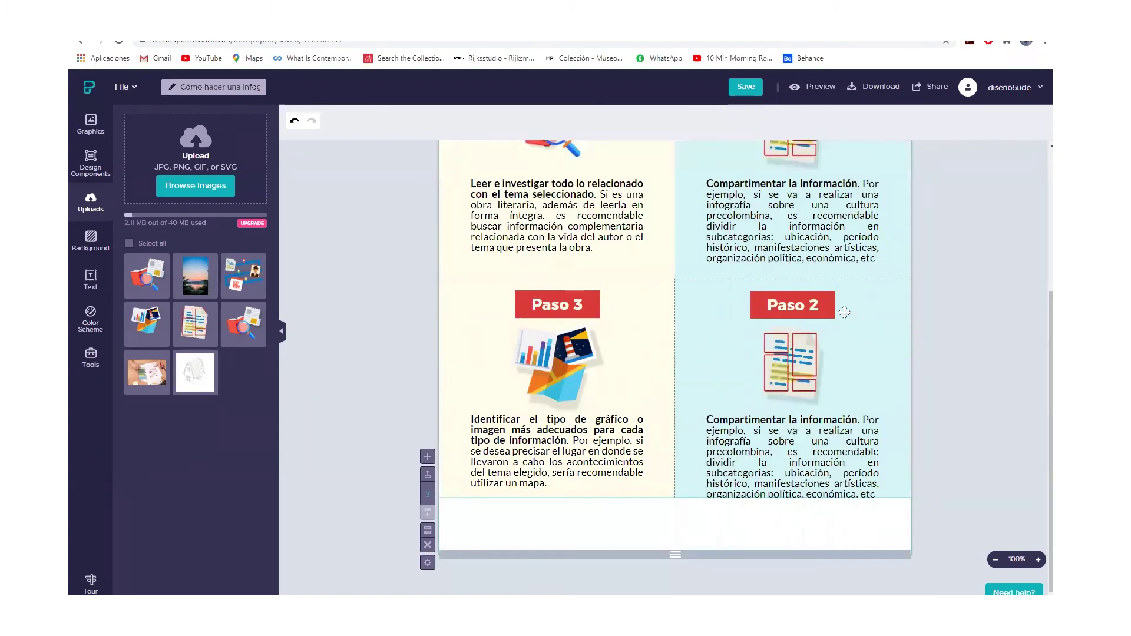
Change the heading of the duplicated Paso 2 panel in the second row to "Paso 4"
{"action": "left_click", "coordinate": [810, 306]}
{"action": "left_click", "coordinate": [812, 308]}
{"action": "double_click", "coordinate": [812, 308]}
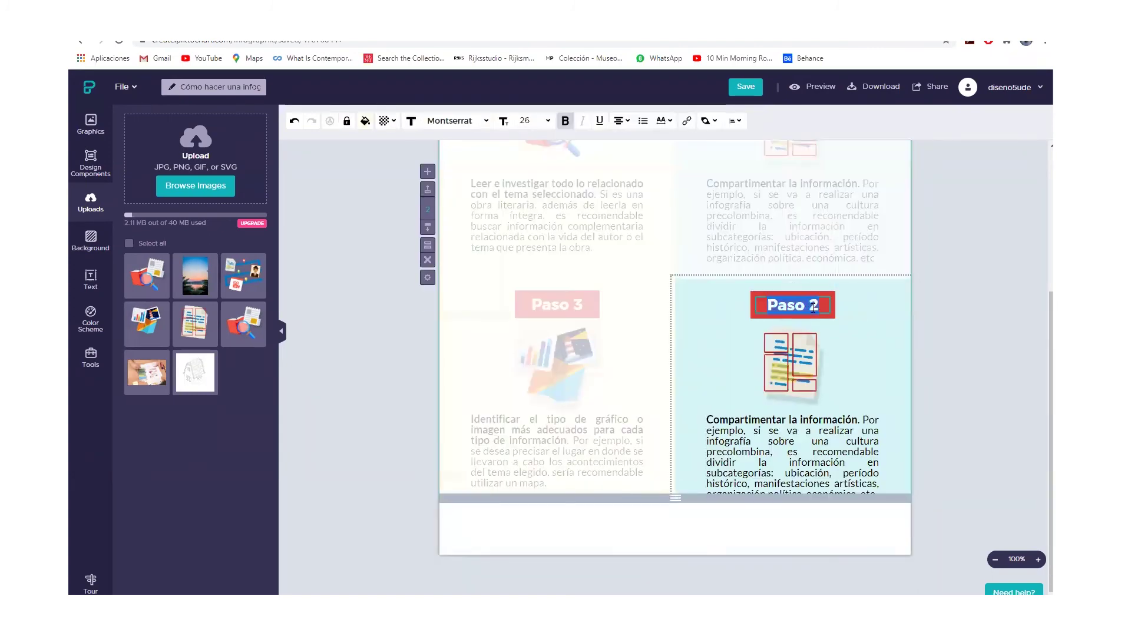
{"action": "left_click", "coordinate": [813, 308]}
{"action": "key", "text": "Delete"}
{"action": "type", "text": "4"}
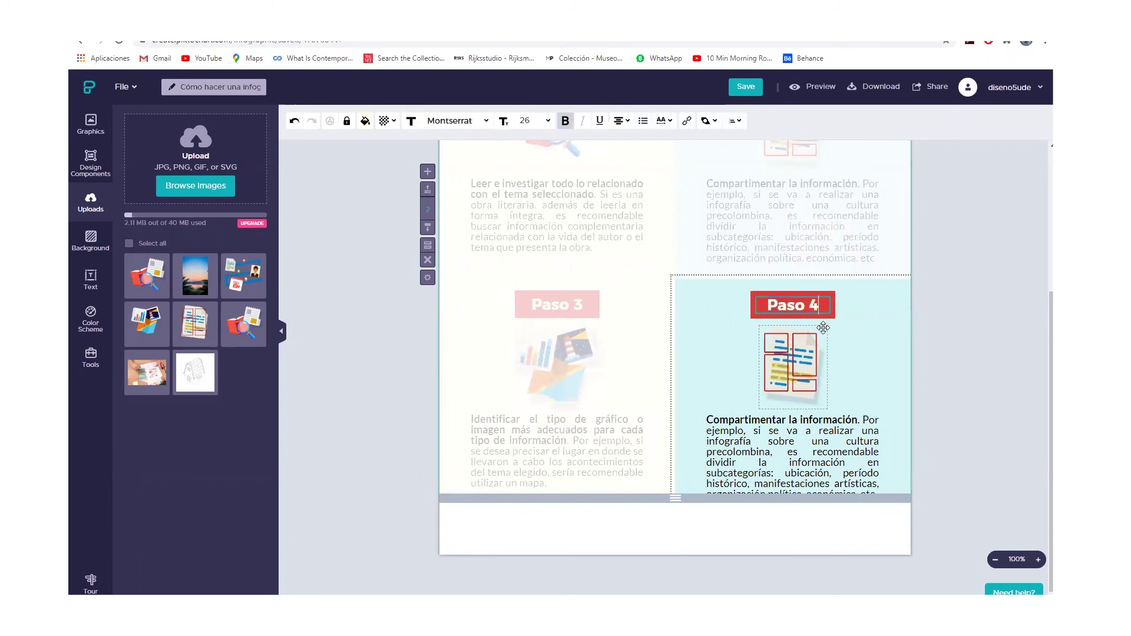
Replace the Paso 4 image with the uploaded blue arrow route picture, scaled down and placed between the heading and text
{"action": "left_click", "coordinate": [808, 363]}
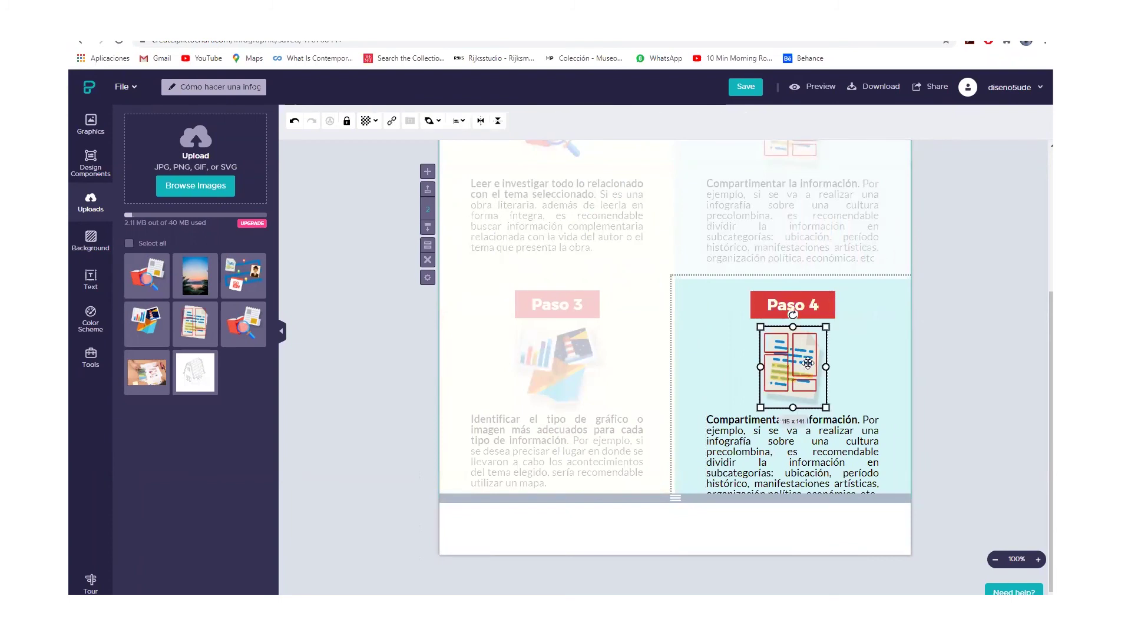
{"action": "key", "text": "Delete"}
{"action": "left_click_drag", "start_coordinate": [243, 327], "coordinate": [353, 391]}
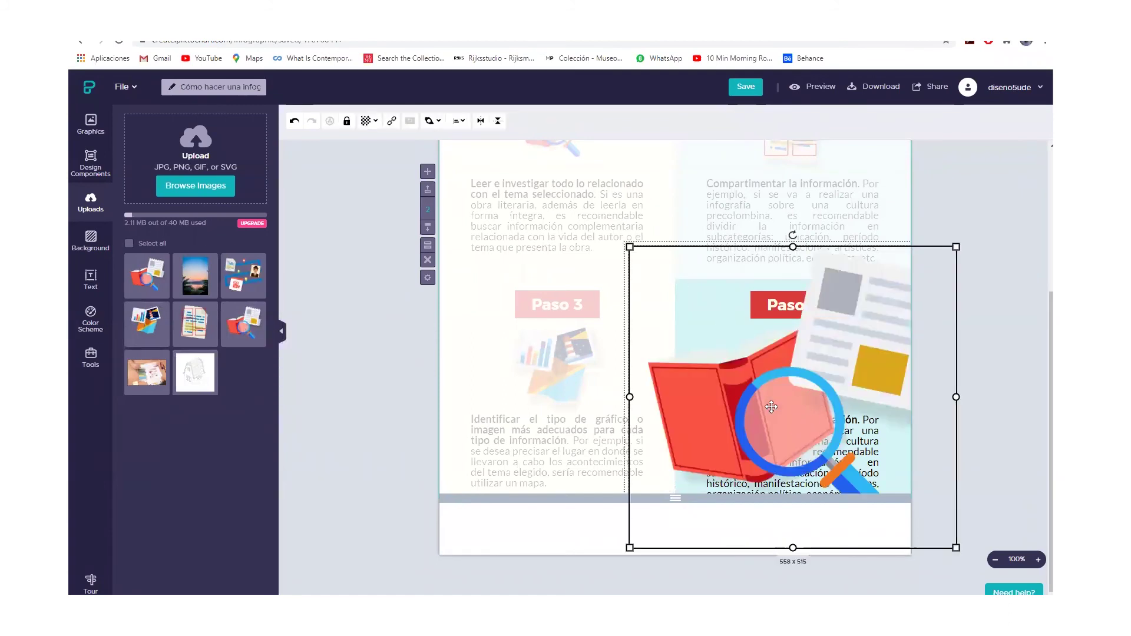
{"action": "key", "text": "Delete"}
{"action": "left_click", "coordinate": [250, 283]}
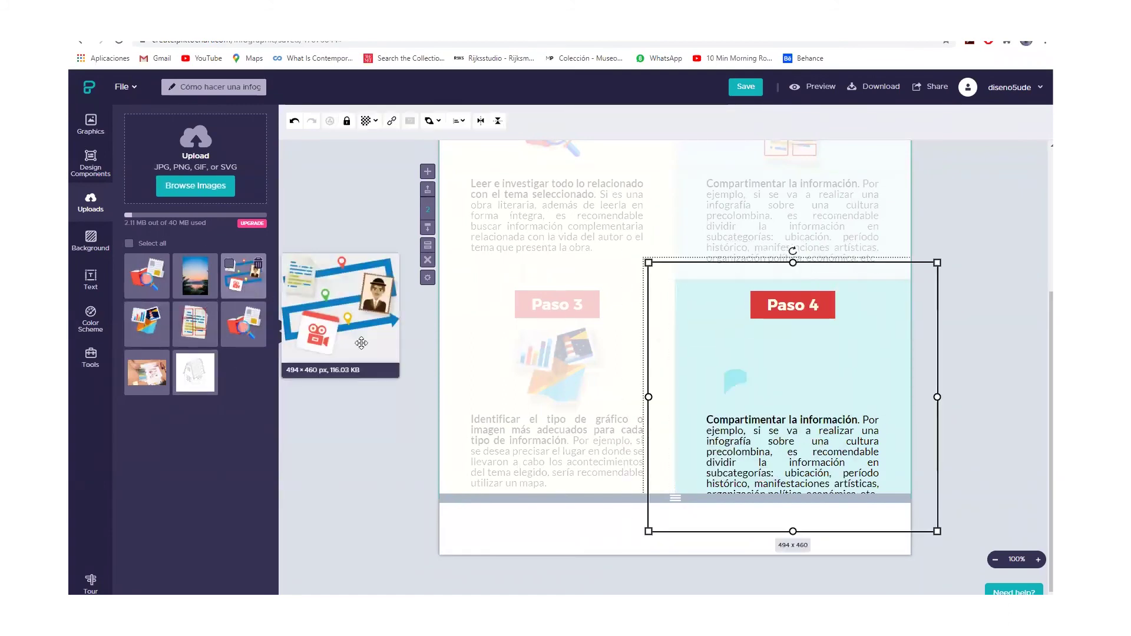
{"action": "left_click_drag", "start_coordinate": [933, 528], "coordinate": [835, 388]}
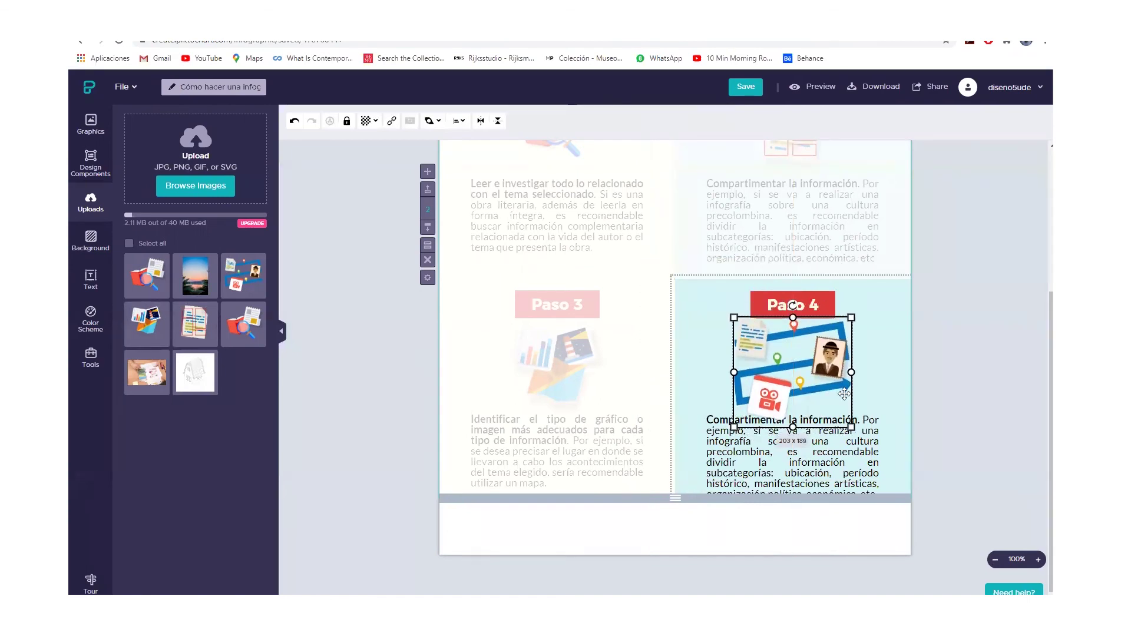
{"action": "left_click_drag", "start_coordinate": [852, 425], "coordinate": [821, 399]}
{"action": "left_click_drag", "start_coordinate": [801, 357], "coordinate": [816, 368]}
{"action": "left_click", "coordinate": [405, 541]}
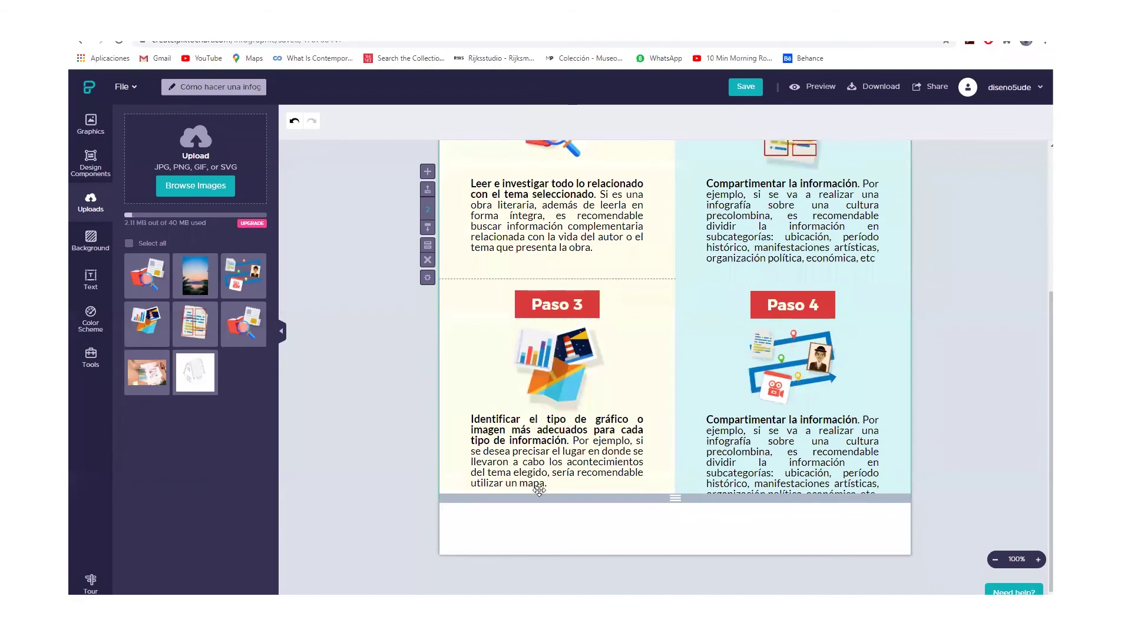
Switch to the Word document and copy the fourth numbered paragraph, beginning "Una vez divididas las imágenes y textos"
{"action": "key", "text": "alt+Tab"}
{"action": "left_click_drag", "start_coordinate": [464, 394], "coordinate": [415, 369]}
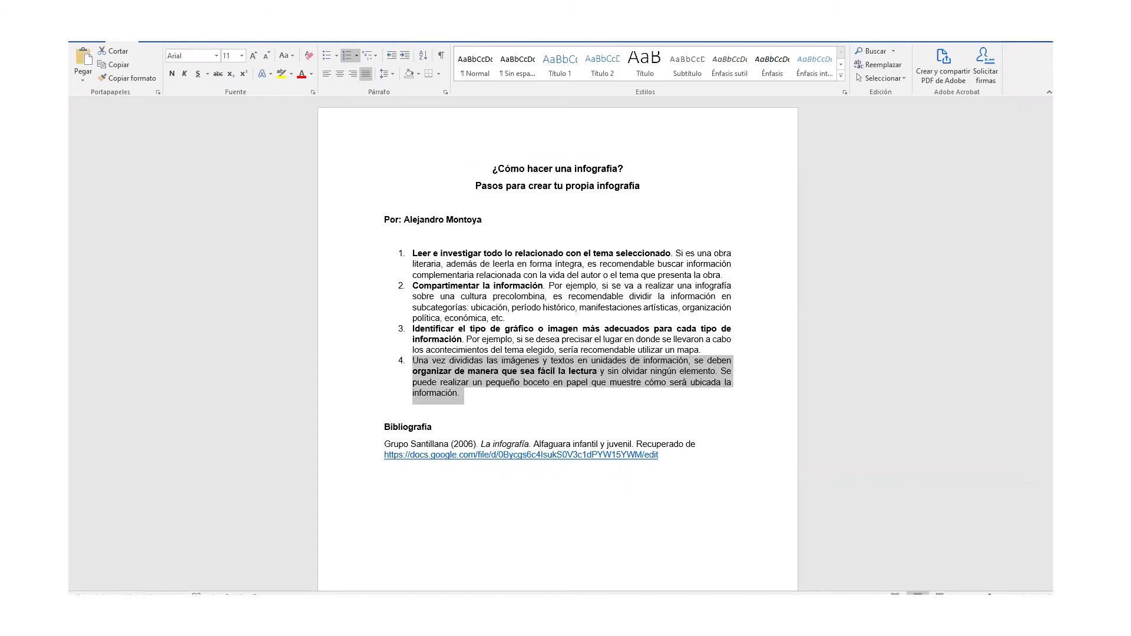
{"action": "mouse_move", "coordinate": [194, 593]}
In Piktochart, replace the Paso 4 body text with the copied paragraph and remove its leading list number
{"action": "left_click", "coordinate": [258, 551]}
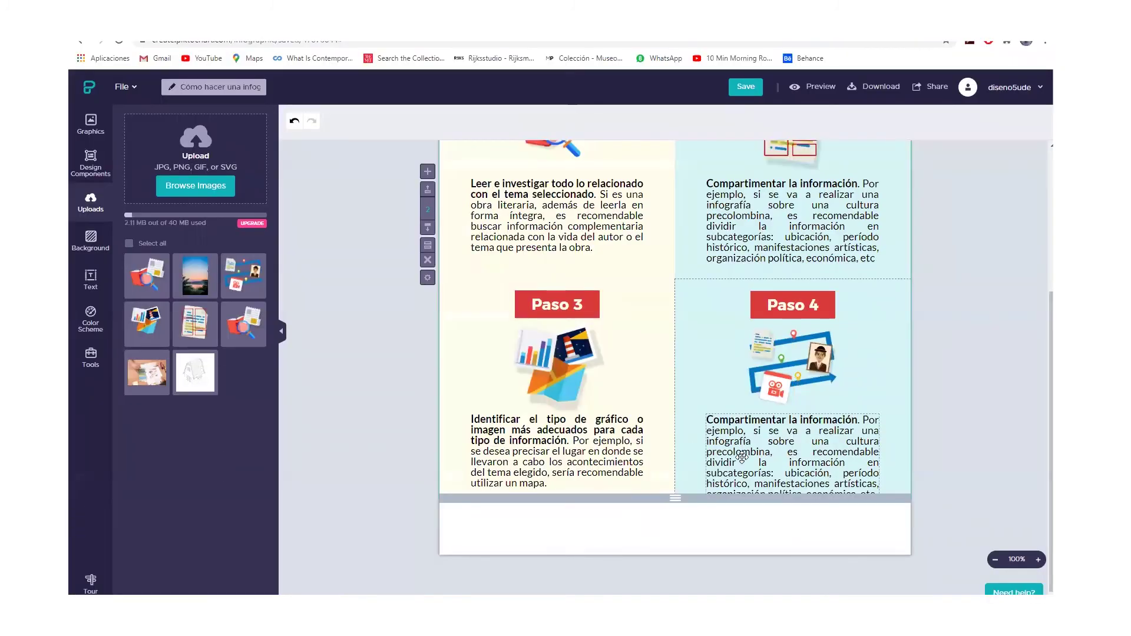
{"action": "left_click", "coordinate": [741, 457]}
{"action": "triple_click", "coordinate": [742, 458]}
{"action": "right_click", "coordinate": [742, 457]}
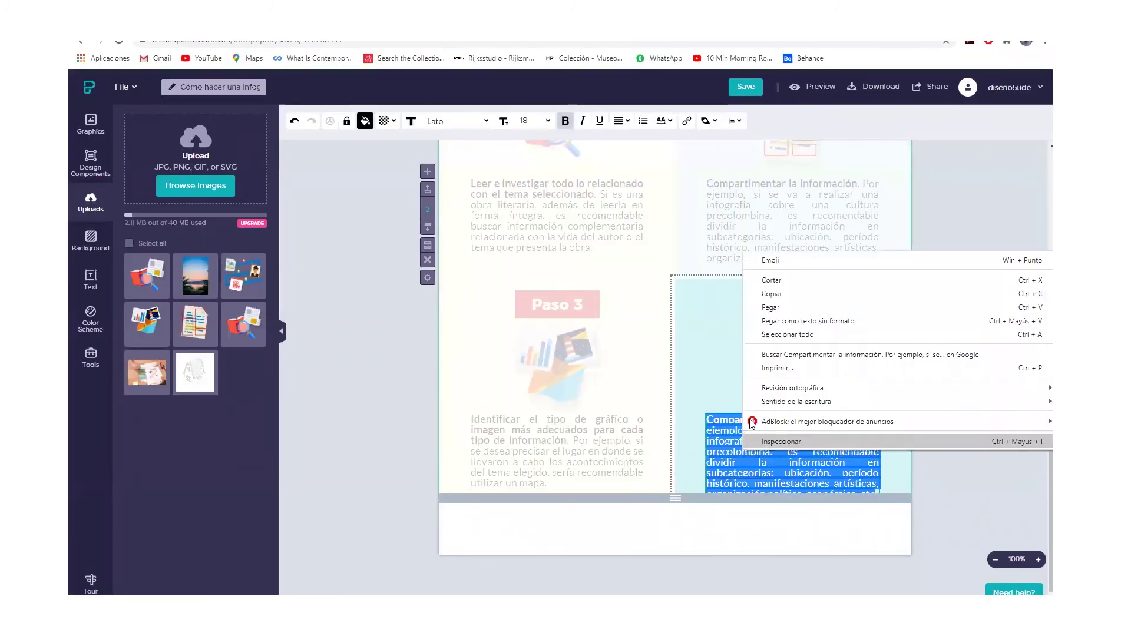
{"action": "left_click", "coordinate": [778, 318]}
{"action": "left_click", "coordinate": [715, 420]}
{"action": "key", "text": "BackSpace"}
{"action": "key", "text": "BackSpace"}
{"action": "key", "text": "Delete"}
{"action": "left_click", "coordinate": [842, 533]}
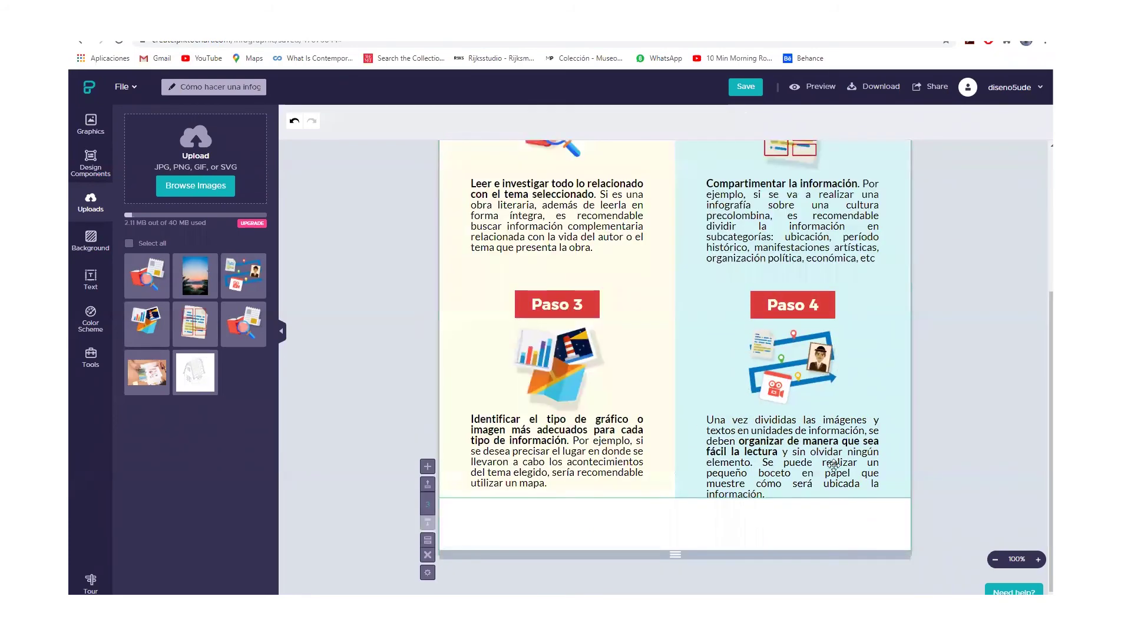
Extend the bottom edge of the four-panel block so the Paso 3 and Paso 4 panels fit completely
{"action": "left_click", "coordinate": [683, 510]}
{"action": "left_click", "coordinate": [922, 445]}
{"action": "left_click", "coordinate": [825, 459]}
{"action": "left_click_drag", "start_coordinate": [673, 498], "coordinate": [672, 517]}
{"action": "left_click", "coordinate": [975, 509]}
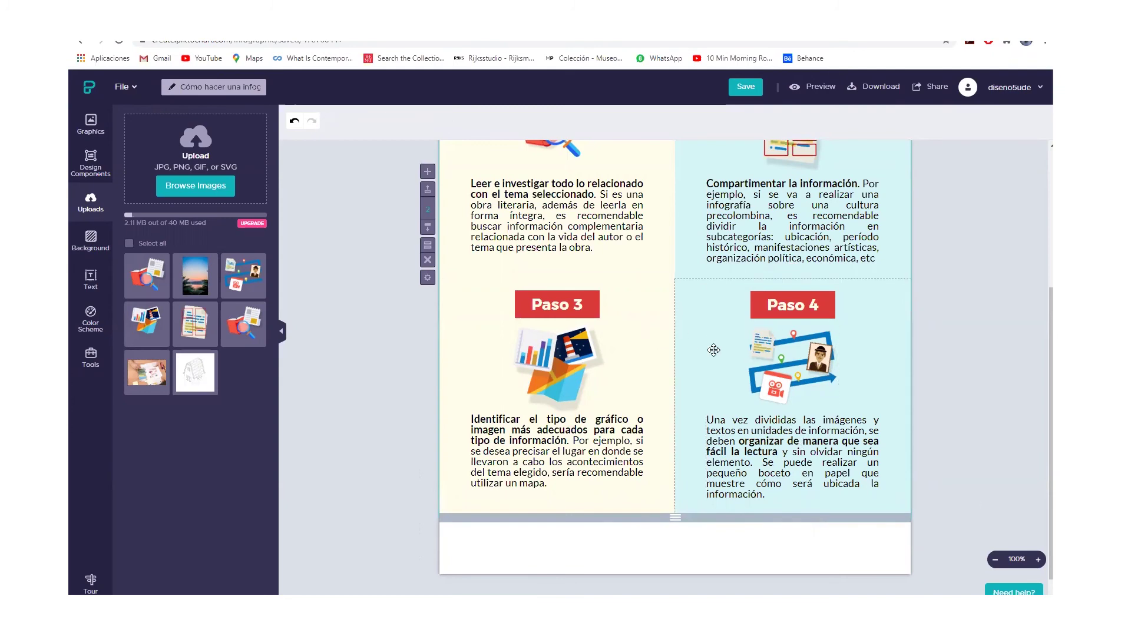
Change the Paso 3 panel's background rectangle to the light blue from the recent colours
{"action": "scroll", "coordinate": [589, 207], "scroll_direction": "up", "scroll_amount": 1}
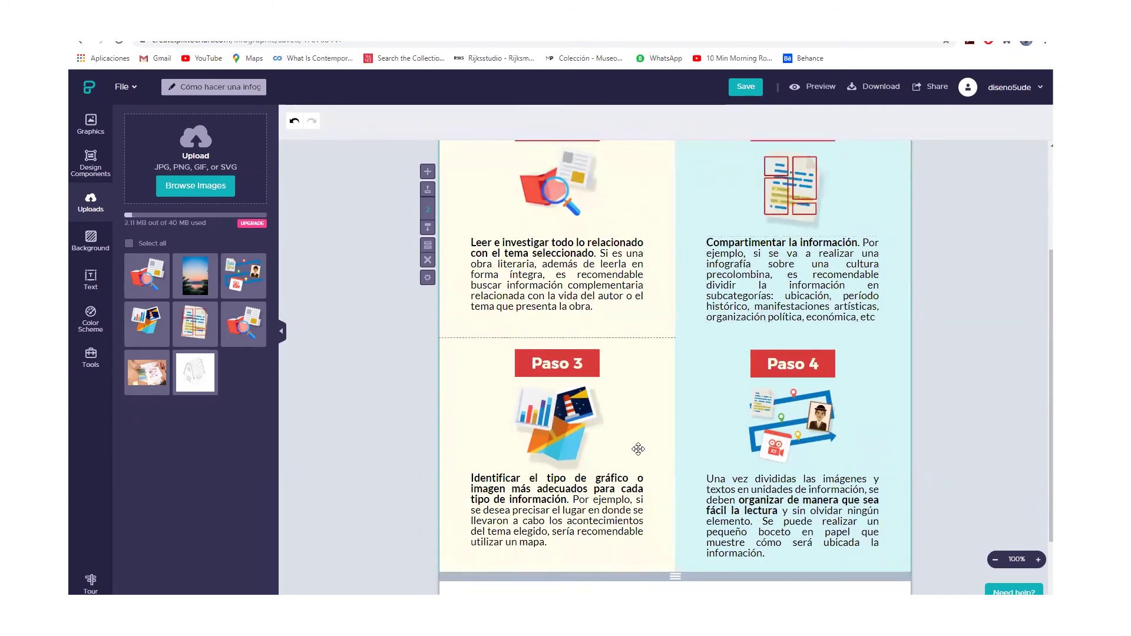
{"action": "left_click", "coordinate": [699, 382]}
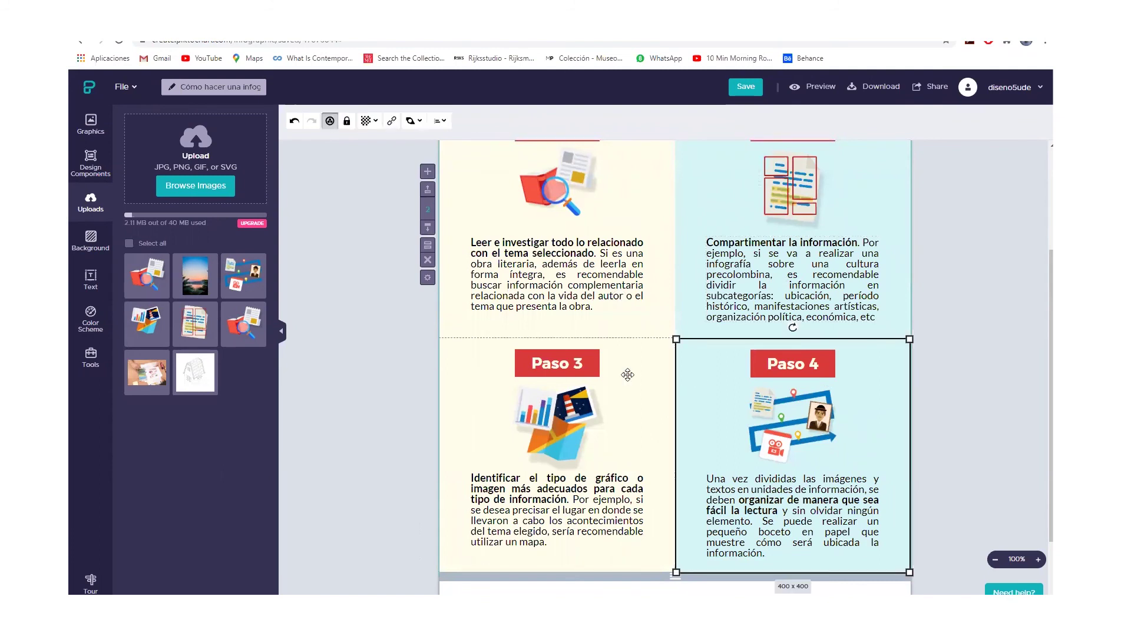
{"action": "left_click", "coordinate": [662, 377]}
{"action": "left_click", "coordinate": [653, 382]}
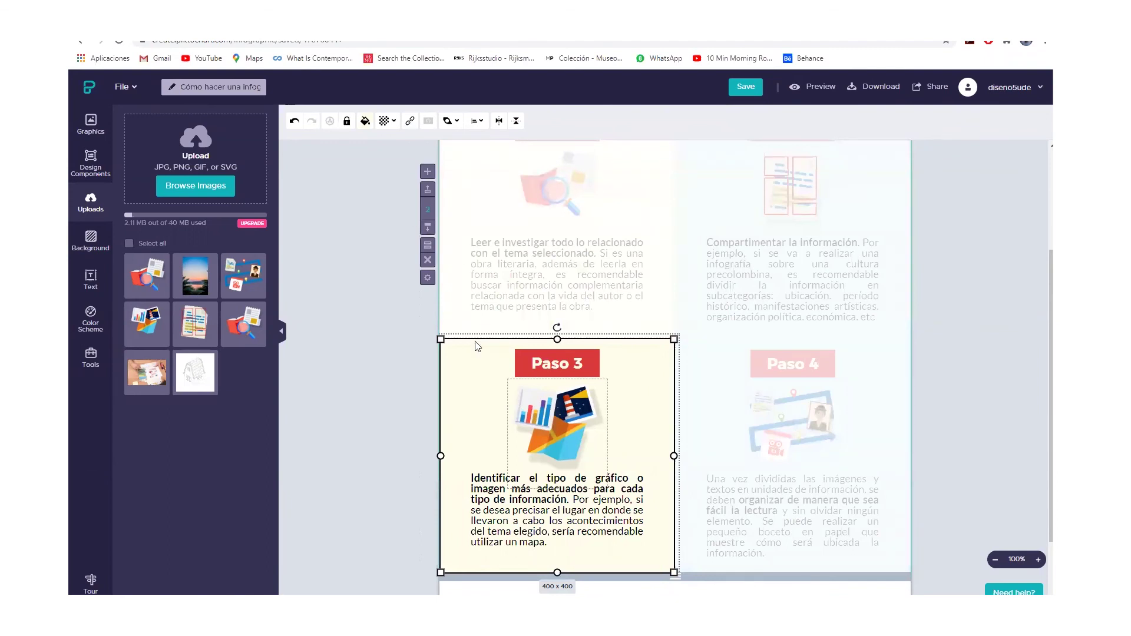
{"action": "left_click", "coordinate": [367, 121]}
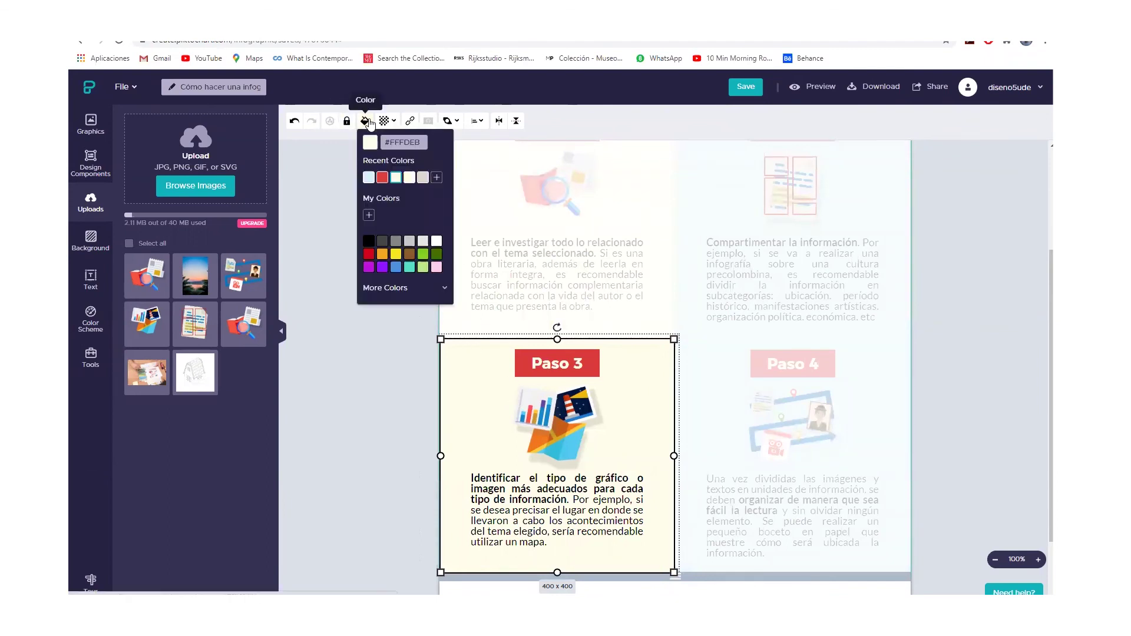
{"action": "left_click", "coordinate": [369, 178]}
Change the Paso 4 panel's background rectangle to the pale cream from the recent colours and deselect it
{"action": "left_click", "coordinate": [678, 368]}
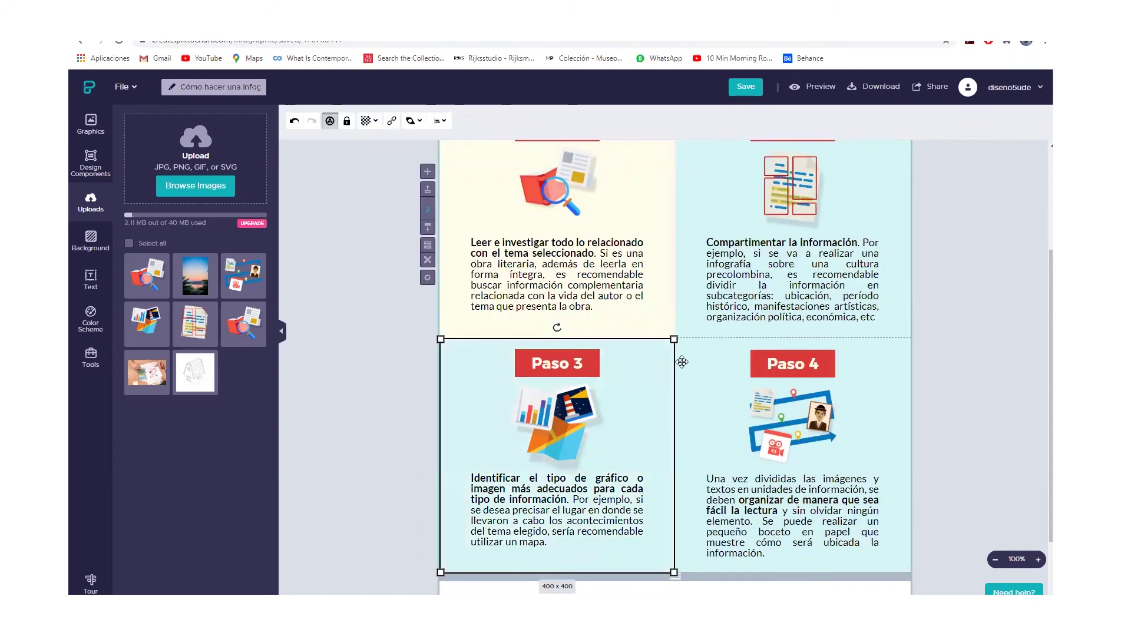
{"action": "left_click", "coordinate": [682, 362]}
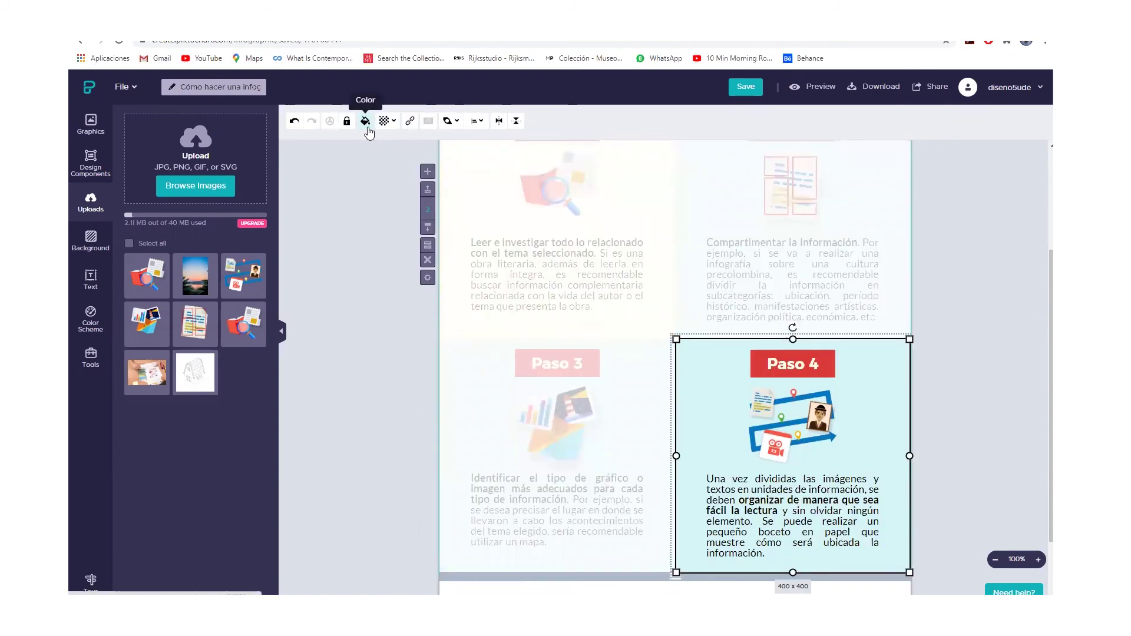
{"action": "left_click", "coordinate": [366, 121]}
{"action": "left_click", "coordinate": [396, 178]}
{"action": "left_click", "coordinate": [412, 400]}
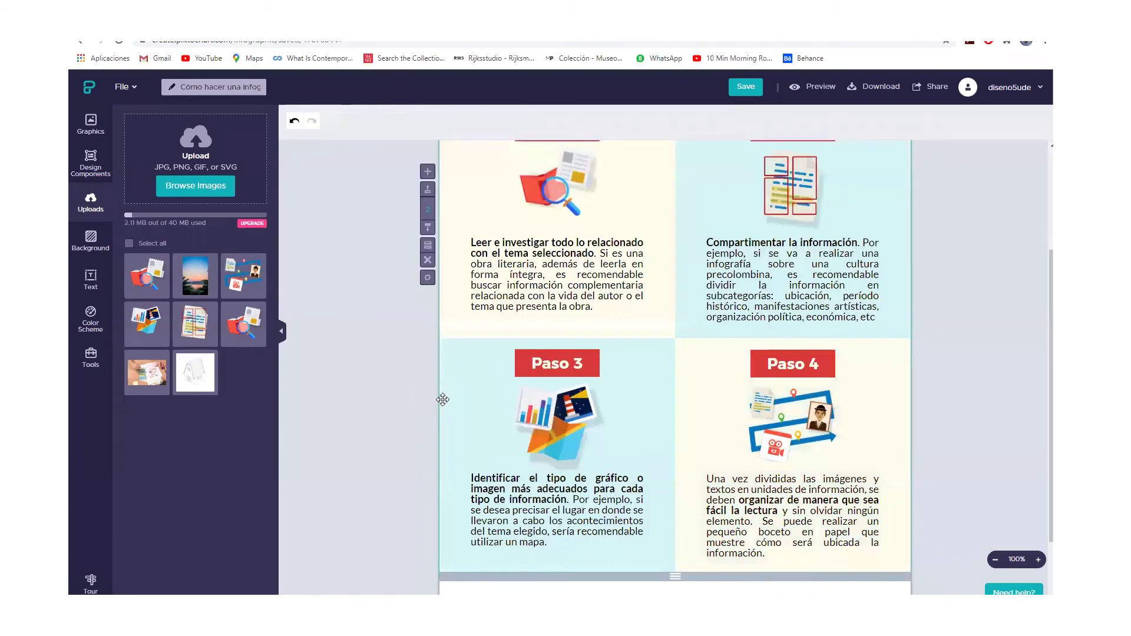
Review the four step panels and their alternating backgrounds from top to bottom
{"action": "scroll", "coordinate": [816, 369], "scroll_direction": "up", "scroll_amount": 3}
{"action": "scroll", "coordinate": [777, 334], "scroll_direction": "down", "scroll_amount": 1}
{"action": "scroll", "coordinate": [776, 334], "scroll_direction": "down", "scroll_amount": 2}
{"action": "scroll", "coordinate": [577, 253], "scroll_direction": "up", "scroll_amount": 1}
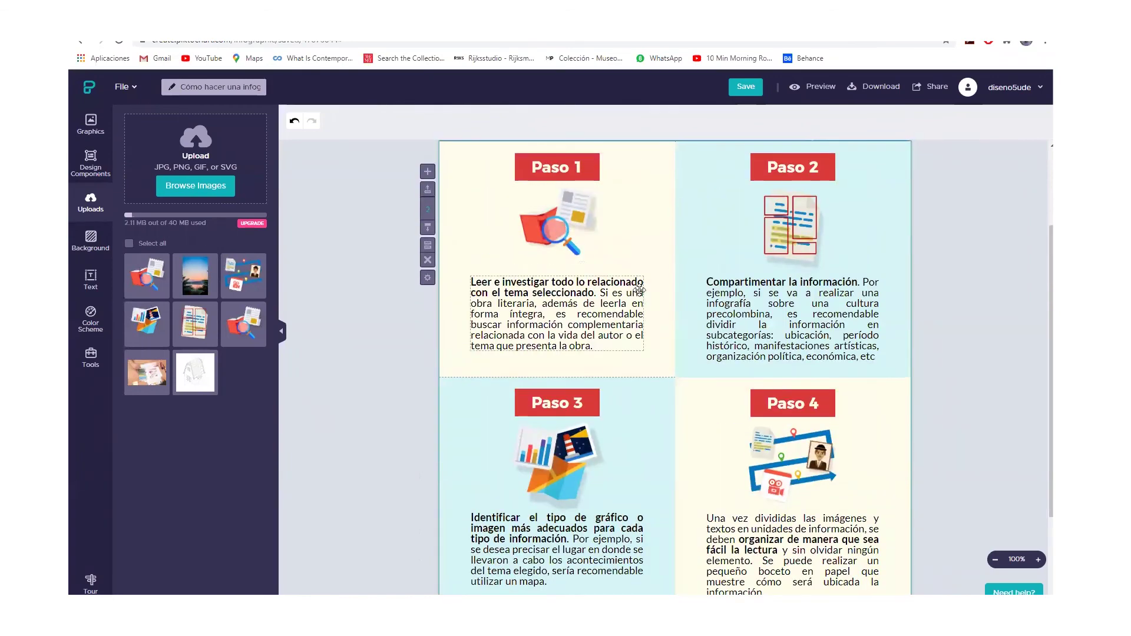
{"action": "scroll", "coordinate": [824, 377], "scroll_direction": "down", "scroll_amount": 1}
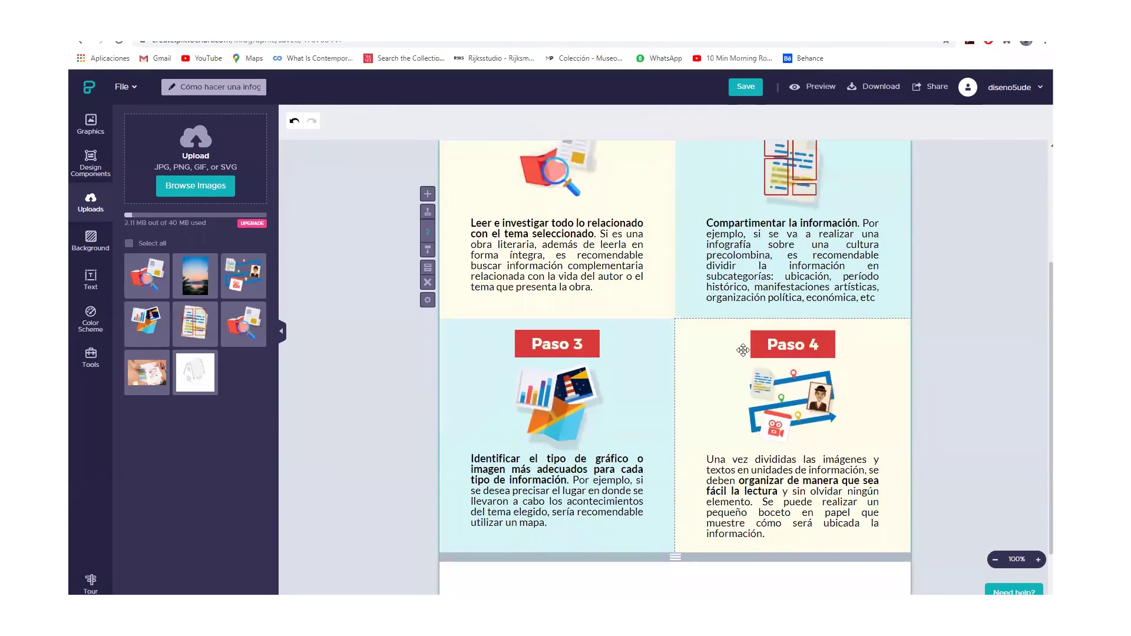
{"action": "scroll", "coordinate": [743, 350], "scroll_direction": "down", "scroll_amount": 3}
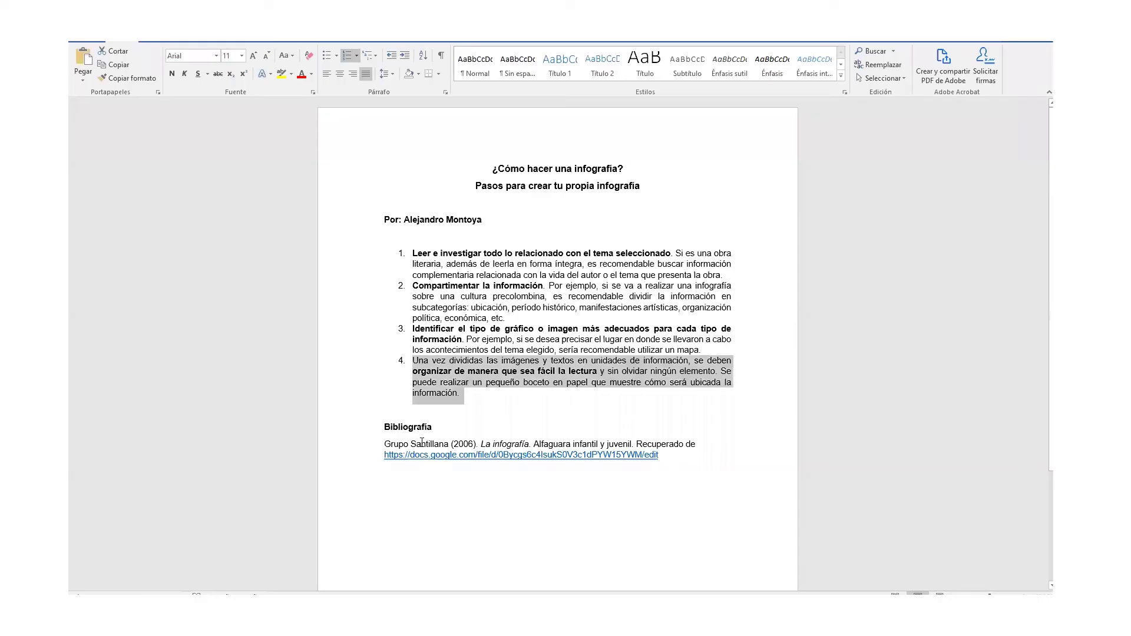
In the Word document, copy the "Bibliografía" heading together with its Grupo Santillana reference and link
{"action": "left_click", "coordinate": [421, 444]}
{"action": "left_click_drag", "start_coordinate": [686, 453], "coordinate": [390, 428]}
{"action": "right_click", "coordinate": [402, 435]}
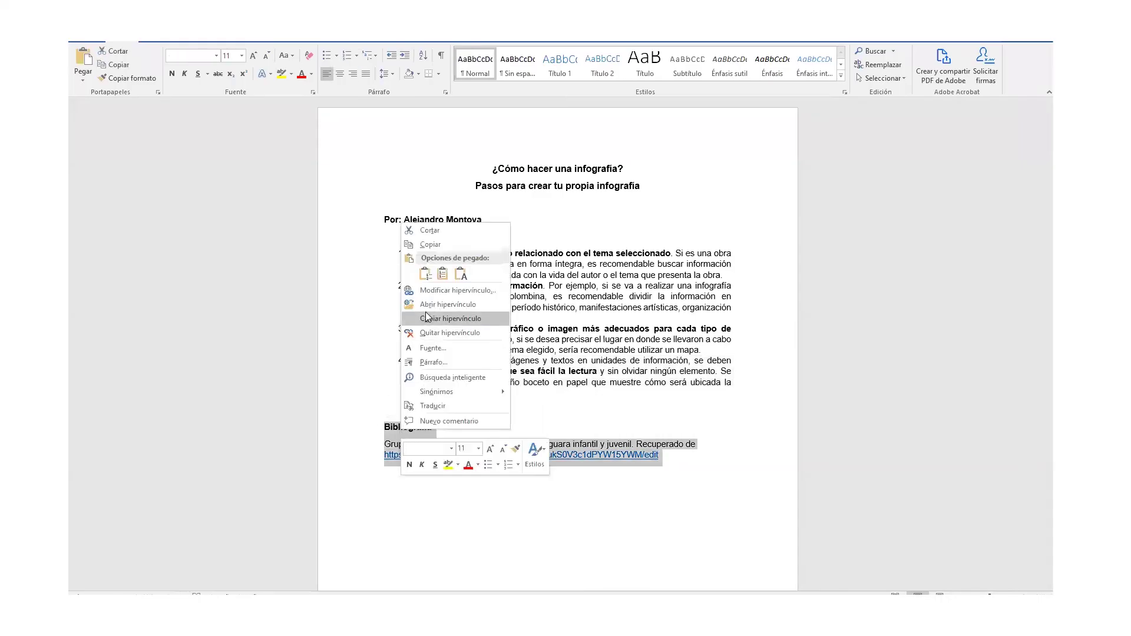
{"action": "left_click", "coordinate": [430, 244]}
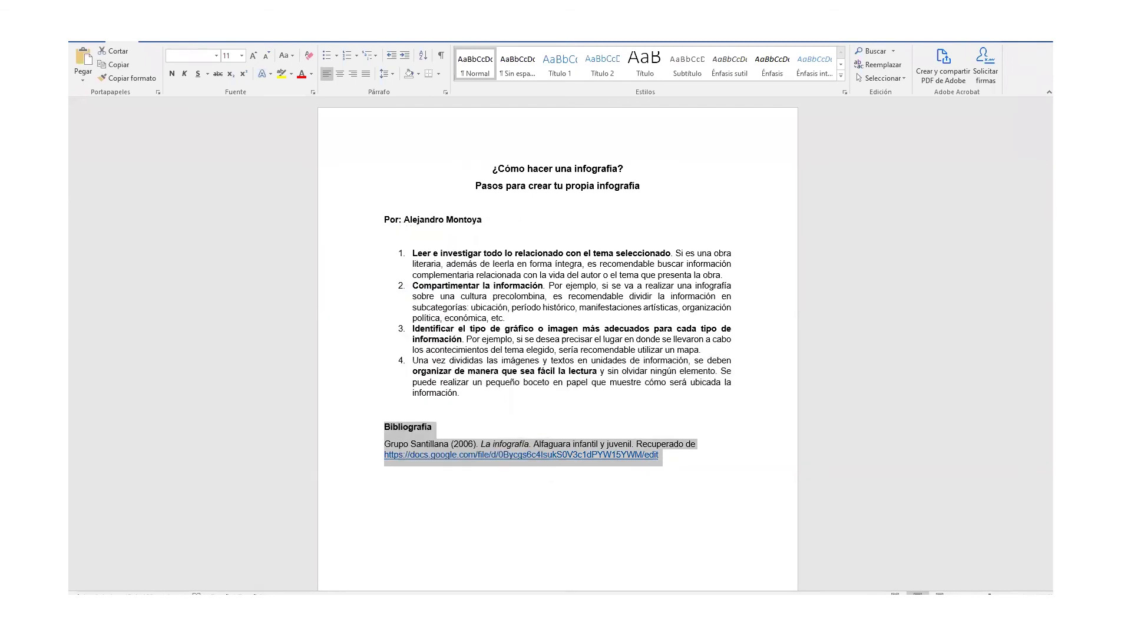
{"action": "mouse_move", "coordinate": [259, 583]}
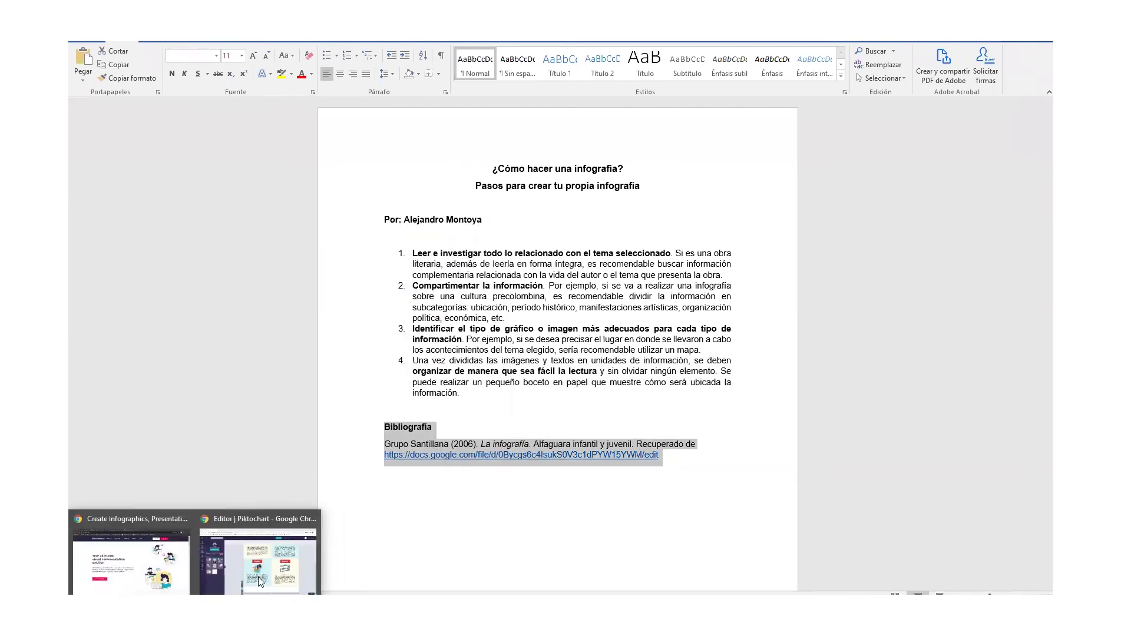
Switch to the Piktochart editor and open the background settings for the empty block below Paso 3 and Paso 4
{"action": "key", "text": "alt+Tab"}
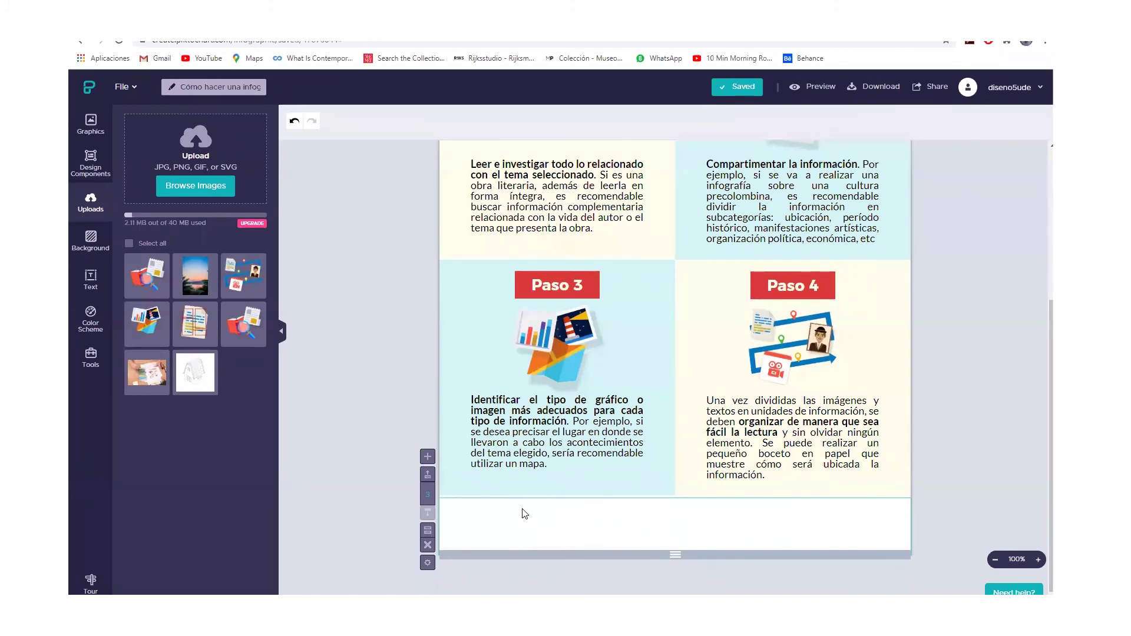
{"action": "scroll", "coordinate": [543, 519], "scroll_direction": "up", "scroll_amount": 1}
{"action": "scroll", "coordinate": [589, 536], "scroll_direction": "down", "scroll_amount": 1}
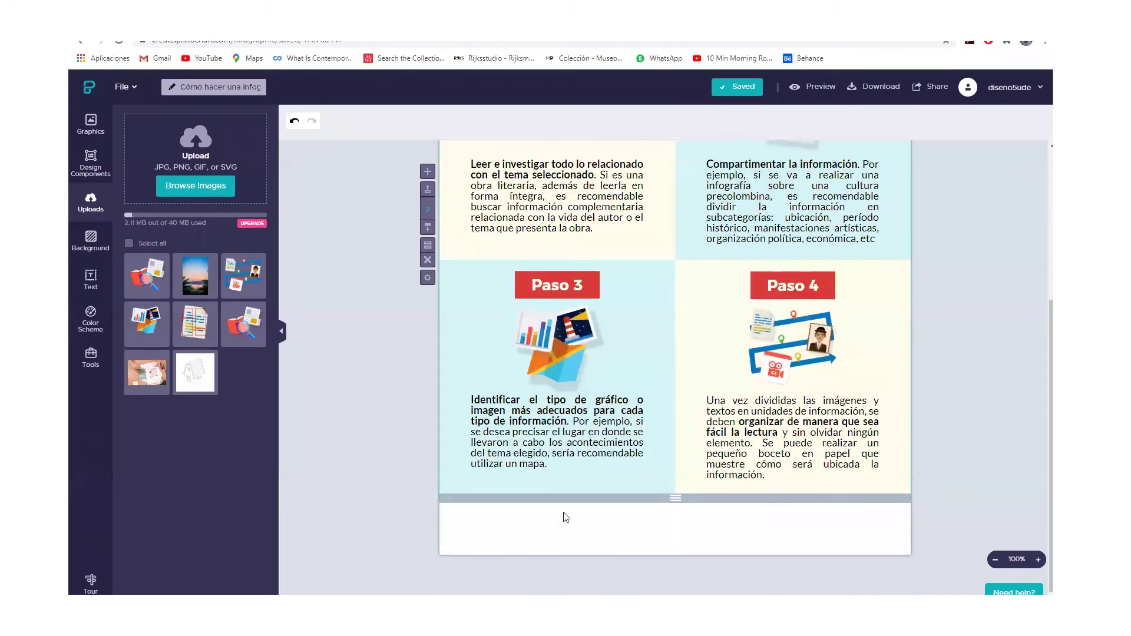
{"action": "left_click", "coordinate": [83, 243]}
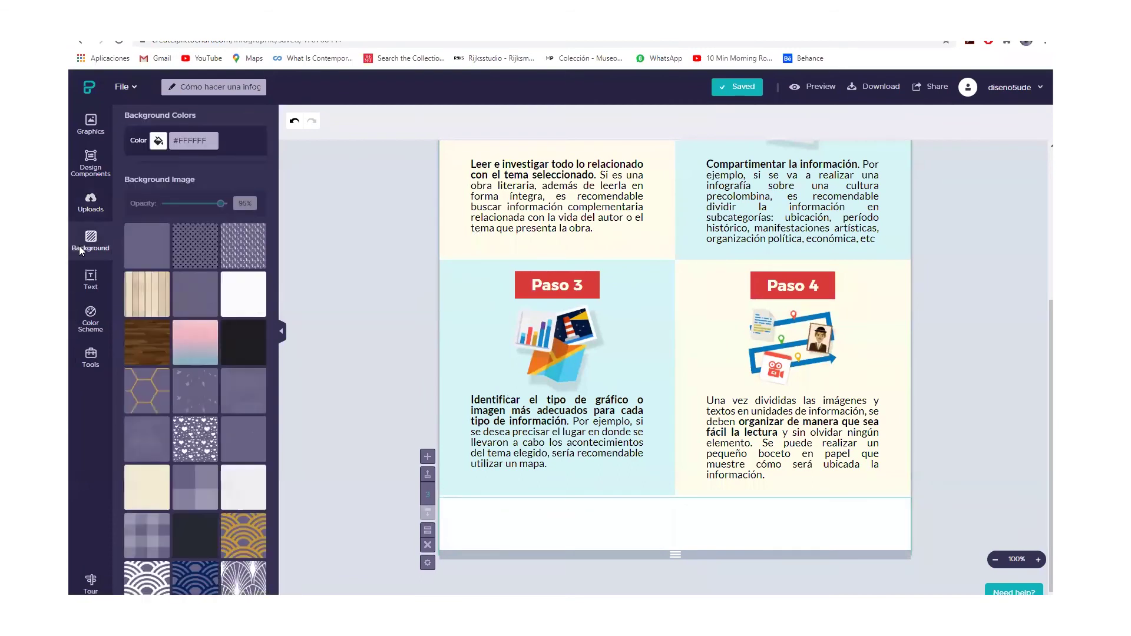
Fill the empty bottom block's background with the red #DA3A3A from the recent colours and compare it with the panels above
{"action": "left_click", "coordinate": [158, 142]}
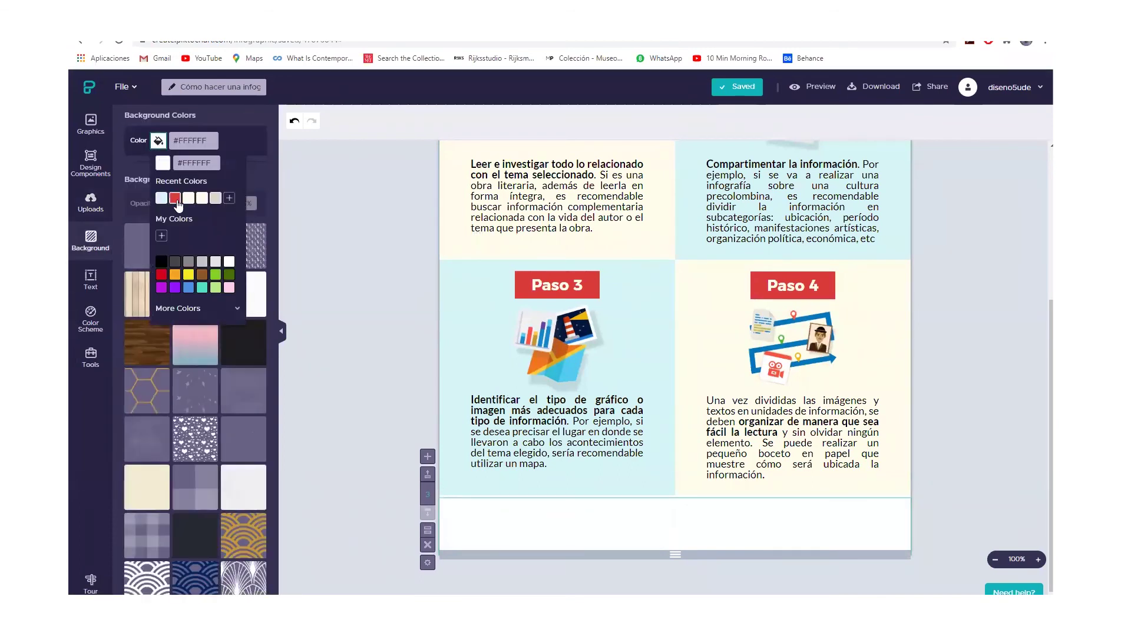
{"action": "left_click", "coordinate": [175, 198]}
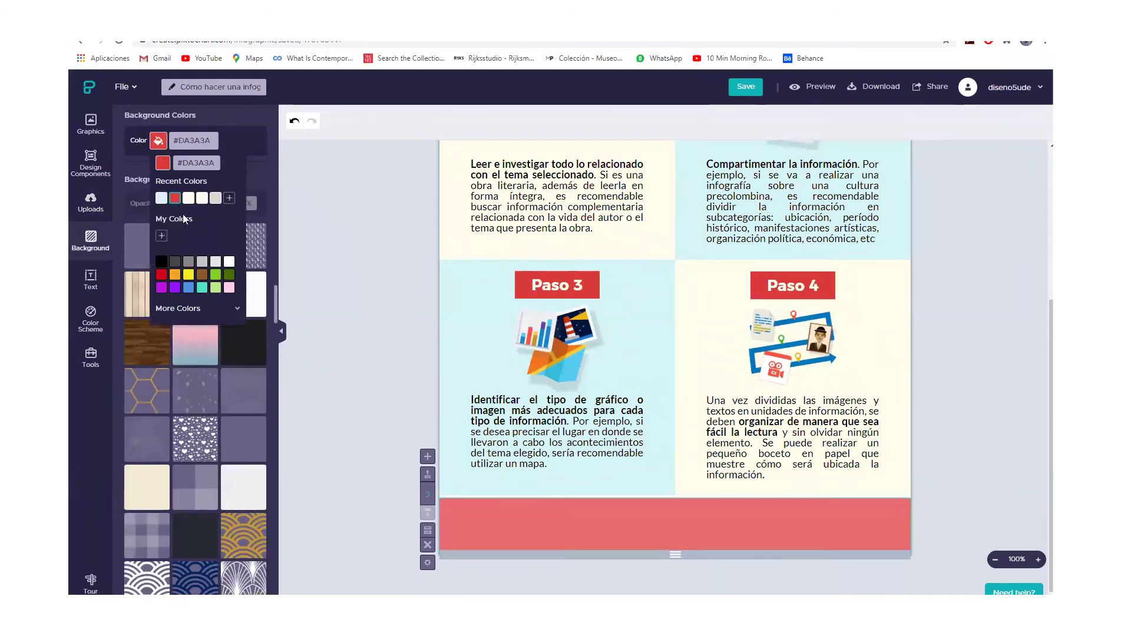
{"action": "left_click", "coordinate": [406, 439]}
{"action": "scroll", "coordinate": [766, 494], "scroll_direction": "up", "scroll_amount": 1}
{"action": "scroll", "coordinate": [766, 494], "scroll_direction": "up", "scroll_amount": 3}
{"action": "scroll", "coordinate": [766, 495], "scroll_direction": "down", "scroll_amount": 4}
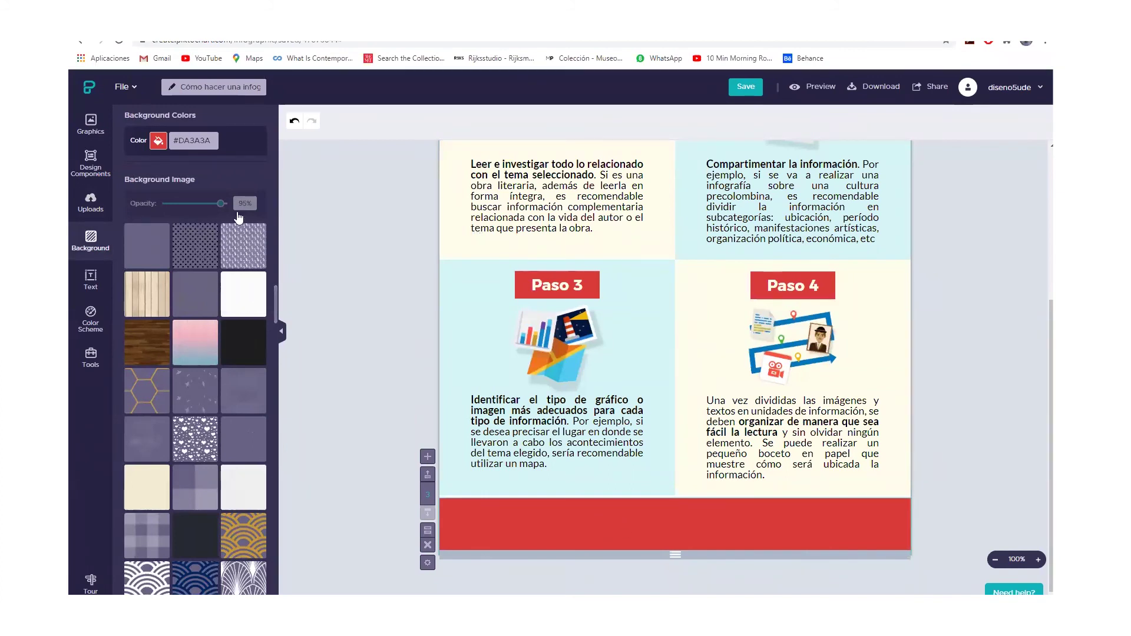
Change the bottom block's background to the palette blue #4A90E2 and lighten it to #ADC8E8
{"action": "left_click", "coordinate": [157, 141]}
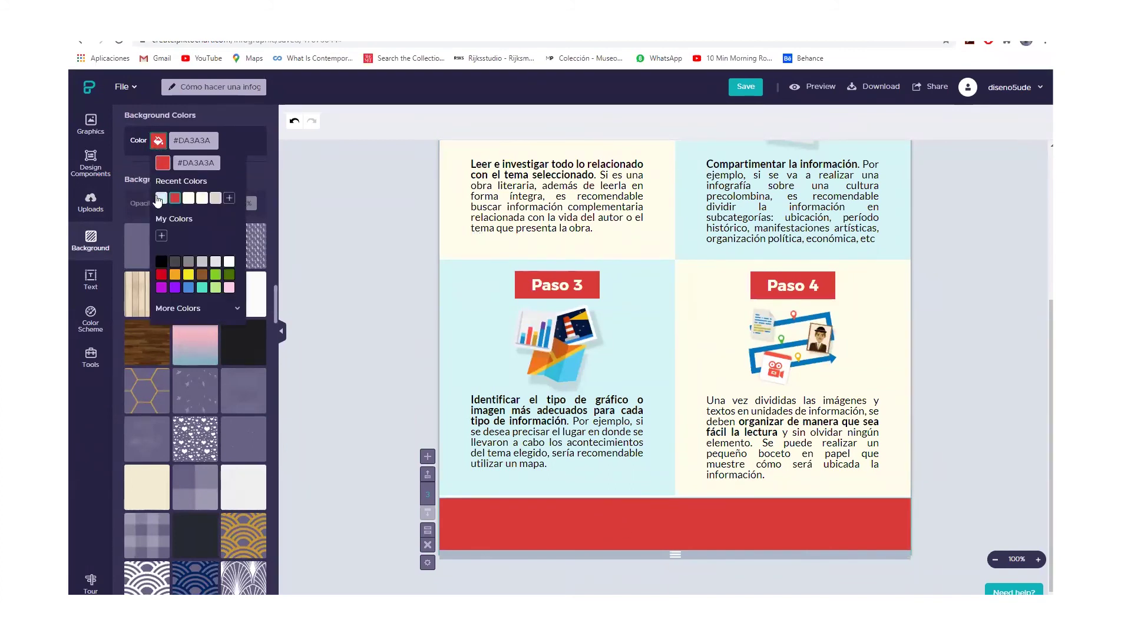
{"action": "left_click", "coordinate": [189, 288]}
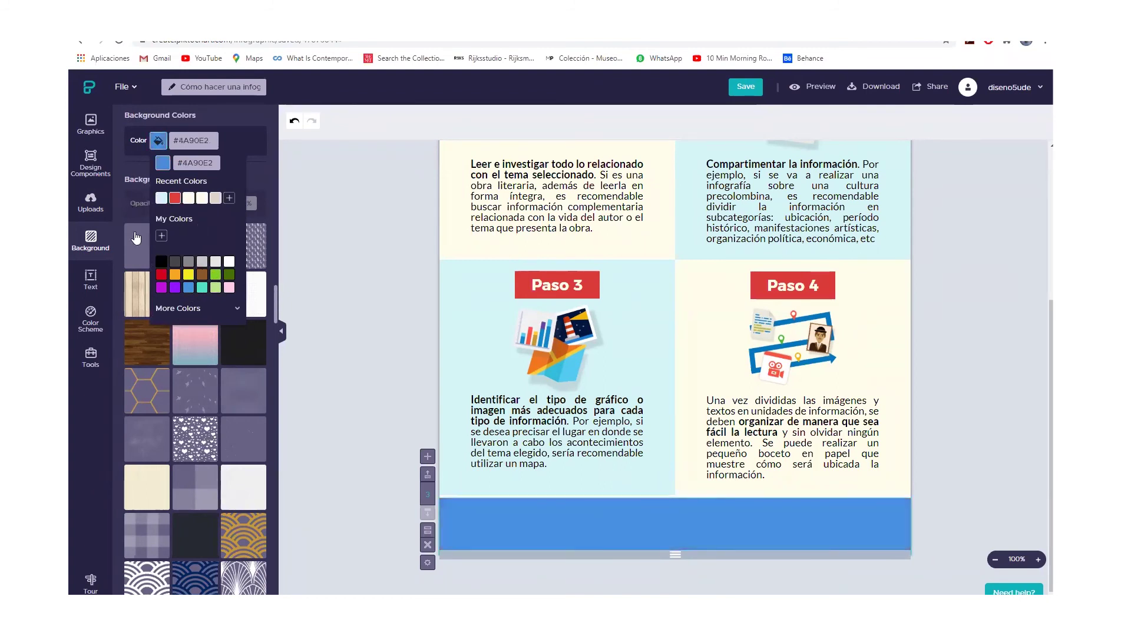
{"action": "left_click", "coordinate": [259, 221]}
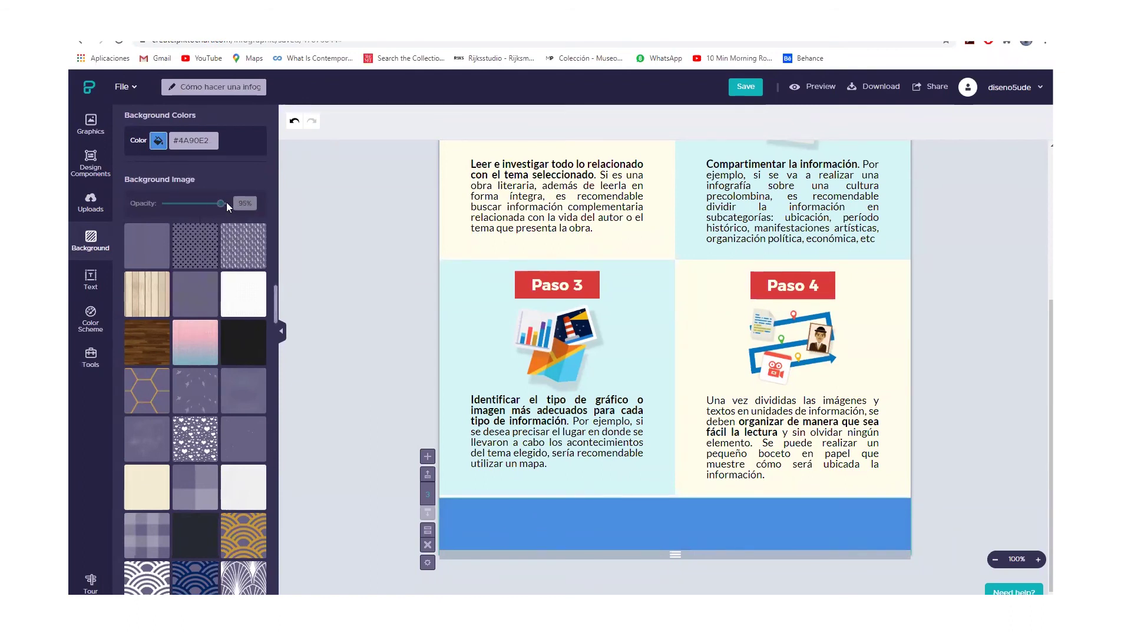
{"action": "left_click", "coordinate": [159, 141]}
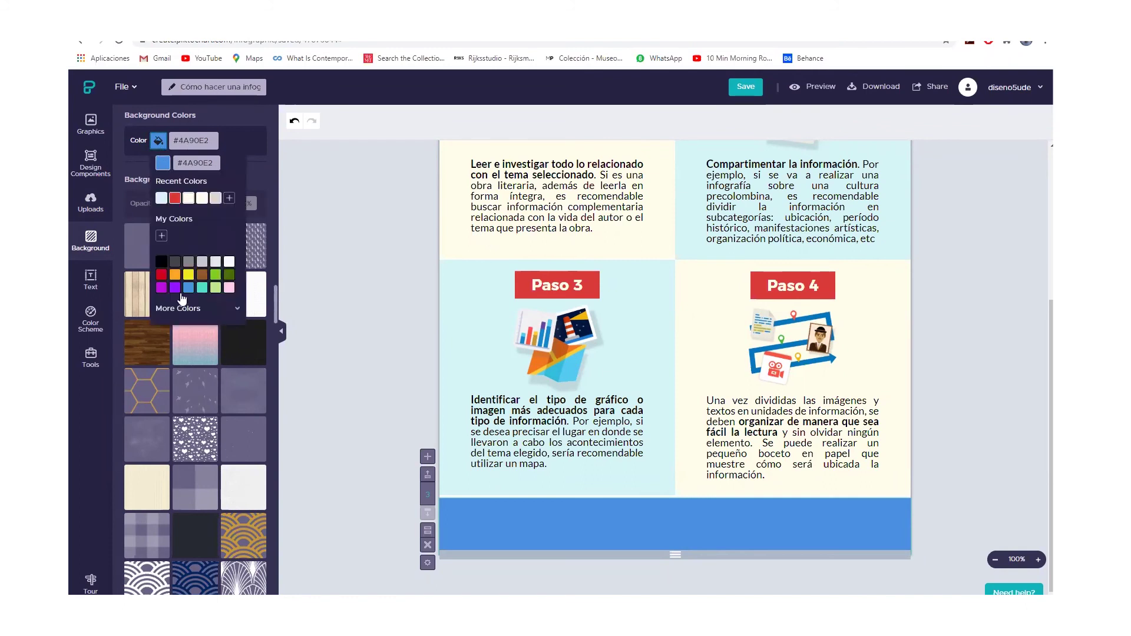
{"action": "left_click", "coordinate": [239, 307]}
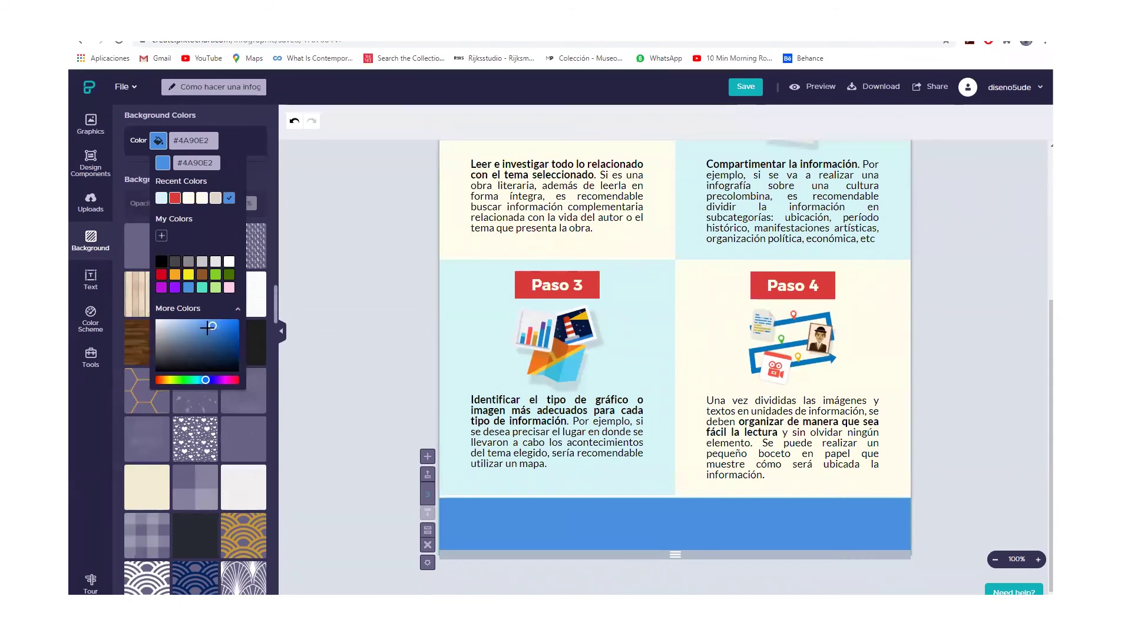
{"action": "left_click_drag", "start_coordinate": [212, 325], "coordinate": [181, 319]}
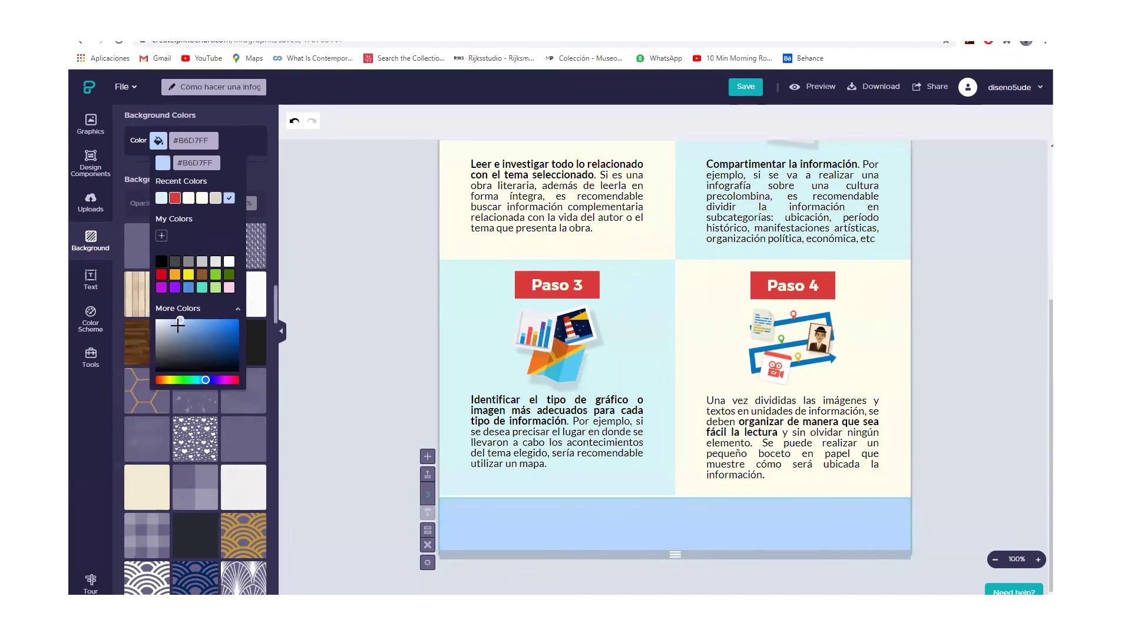
{"action": "left_click_drag", "start_coordinate": [176, 330], "coordinate": [177, 325]}
{"action": "left_click", "coordinate": [859, 524]}
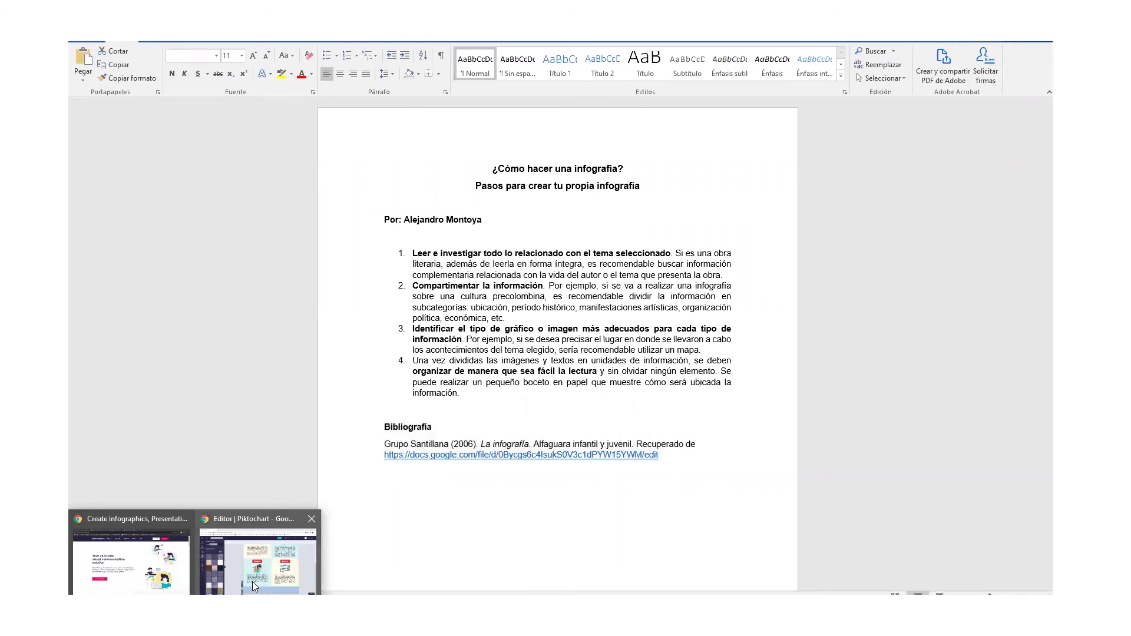
Try to paste the copied bibliography directly onto the bottom block and undo the paste
{"action": "left_click", "coordinate": [253, 582]}
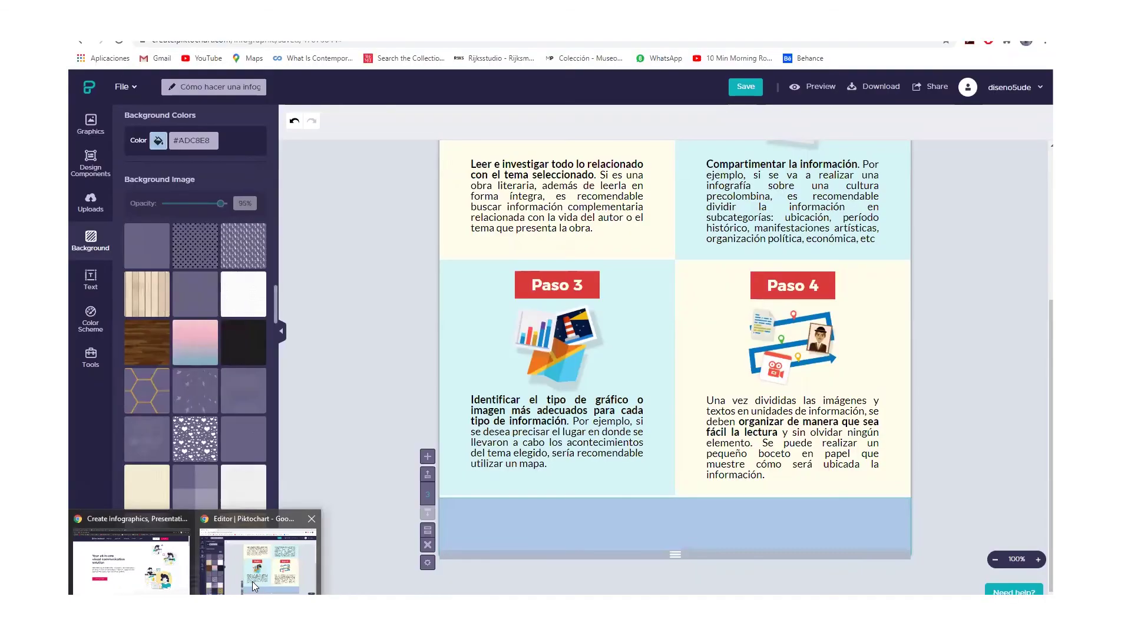
{"action": "key", "text": "ctrl+v"}
{"action": "key", "text": "ctrl+z"}
{"action": "right_click", "coordinate": [489, 515]}
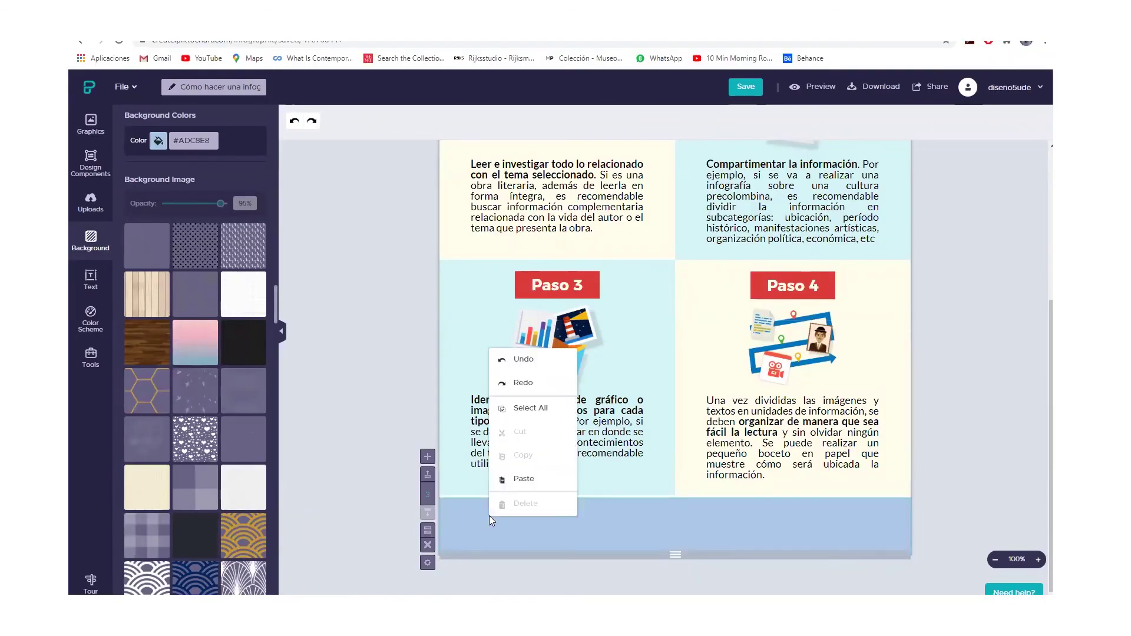
{"action": "left_click", "coordinate": [507, 478]}
{"action": "left_click", "coordinate": [493, 539]}
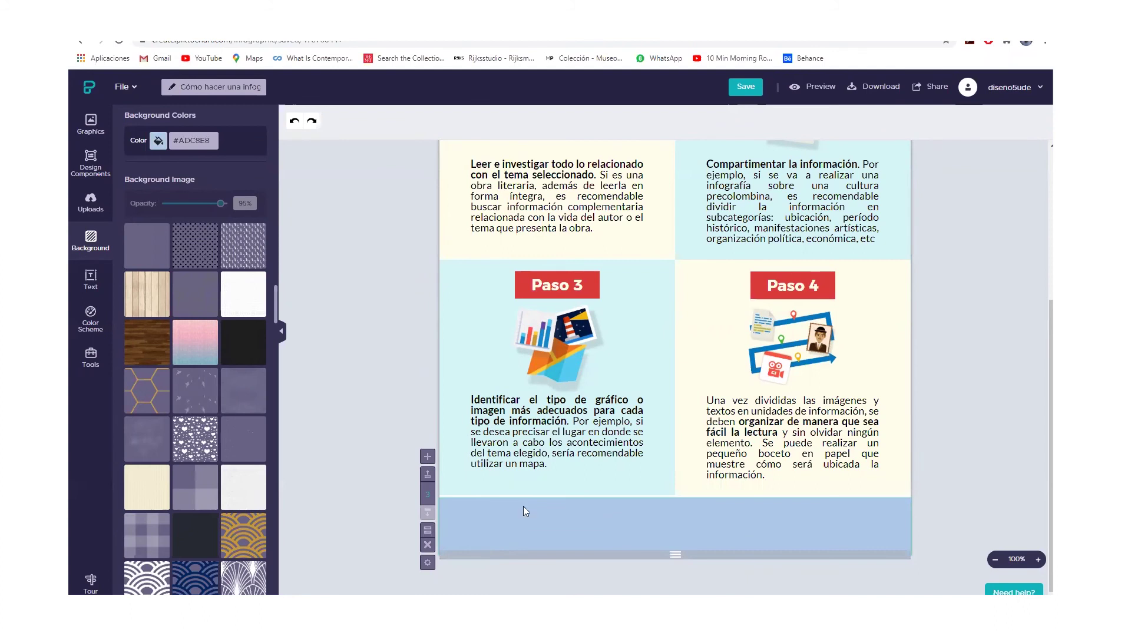
{"action": "key", "text": "ctrl+v"}
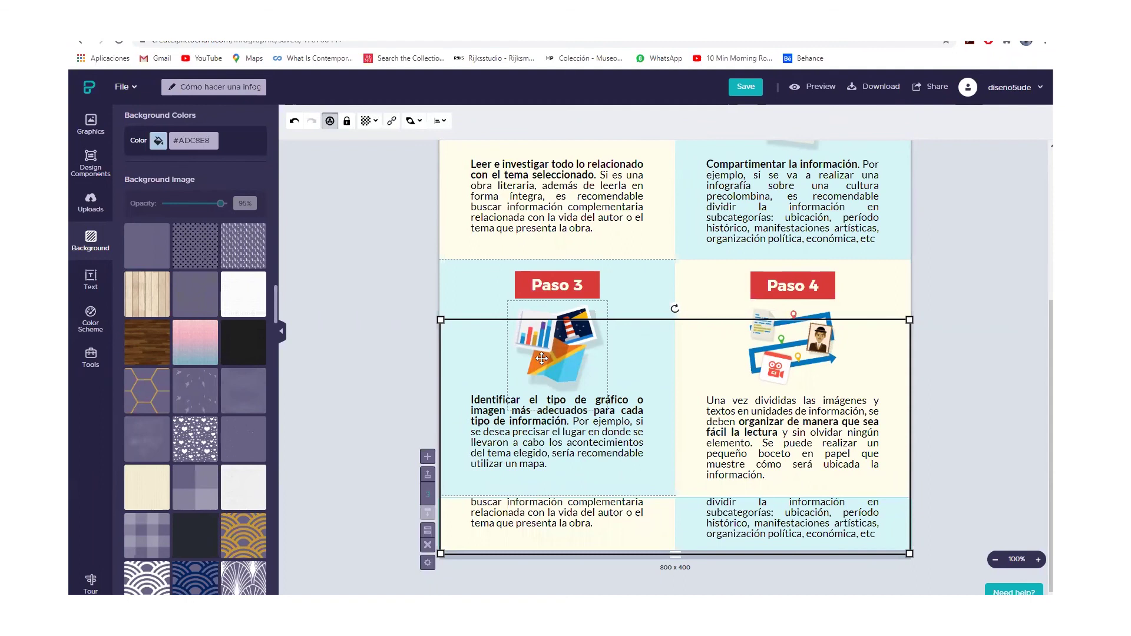
{"action": "key", "text": "ctrl+z"}
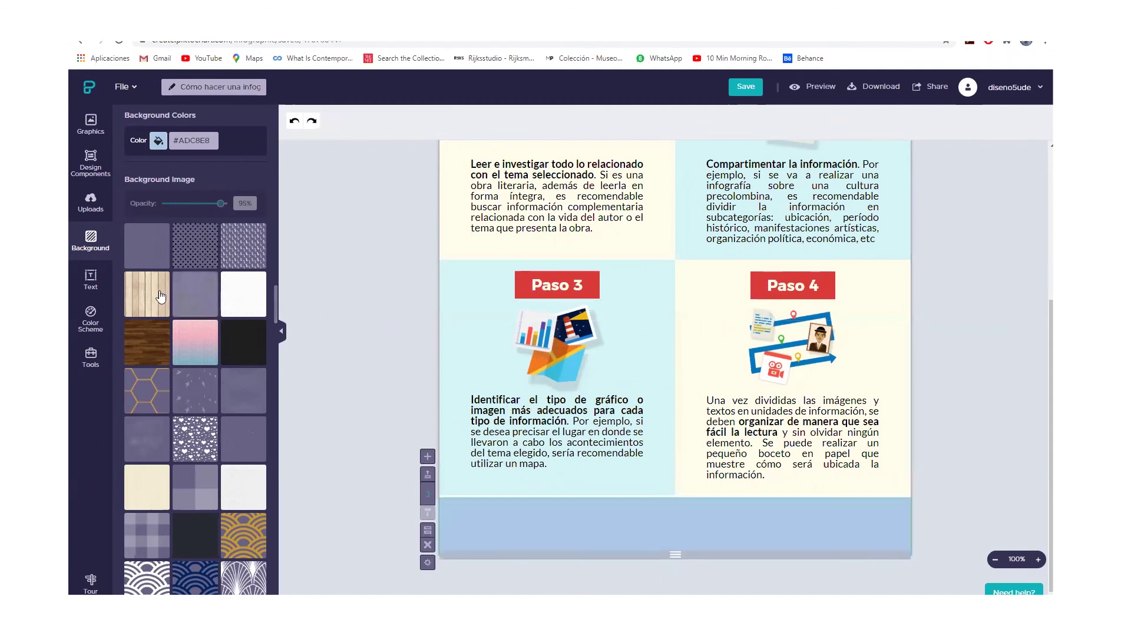
Add a Subtitle 3 text to the bottom block and replace its placeholder with the copied "Bibliografía" heading, reference and link
{"action": "left_click", "coordinate": [96, 282]}
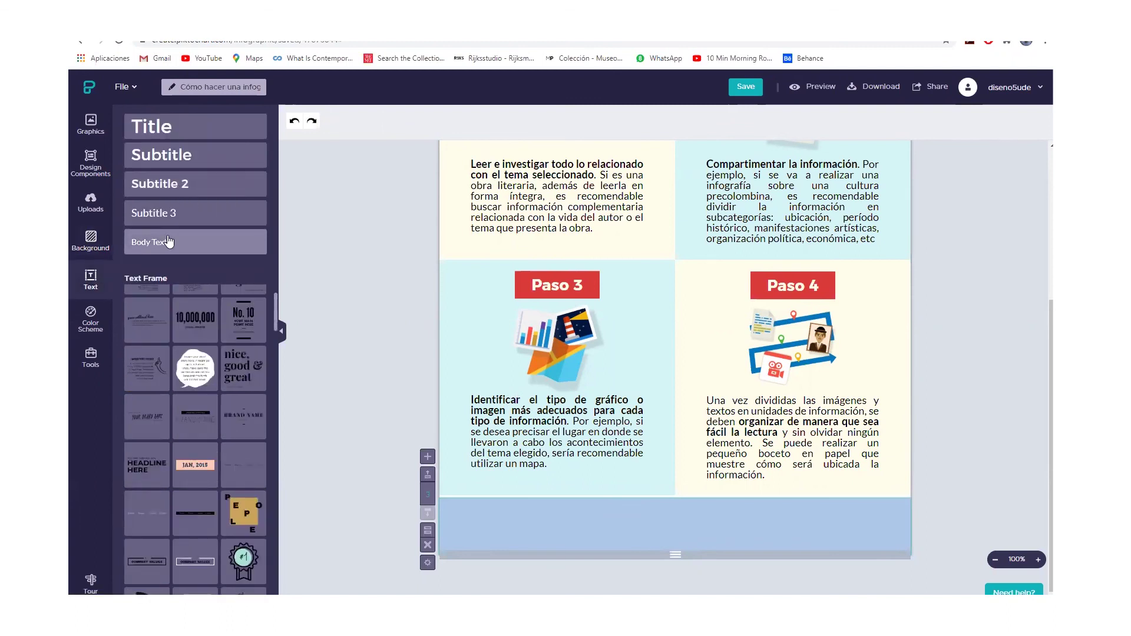
{"action": "left_click", "coordinate": [169, 212]}
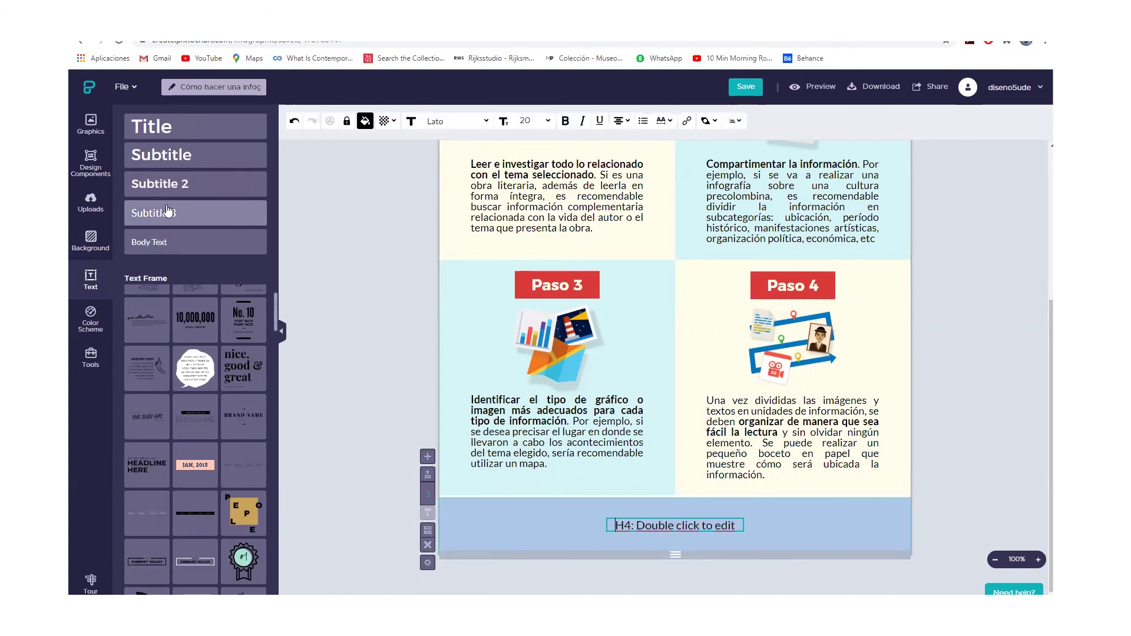
{"action": "triple_click", "coordinate": [680, 522]}
{"action": "key", "text": "ctrl+v"}
{"action": "left_click", "coordinate": [501, 515]}
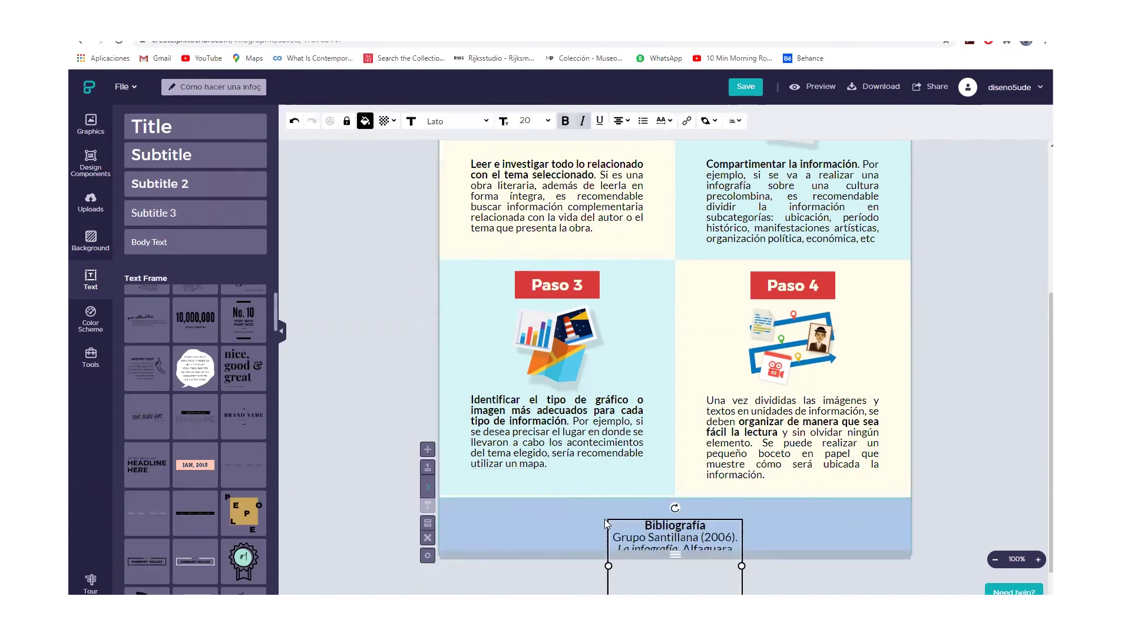
Move the bibliography text box to the left side of the bottom block and widen it to 666 px
{"action": "left_click_drag", "start_coordinate": [500, 514], "coordinate": [469, 512]}
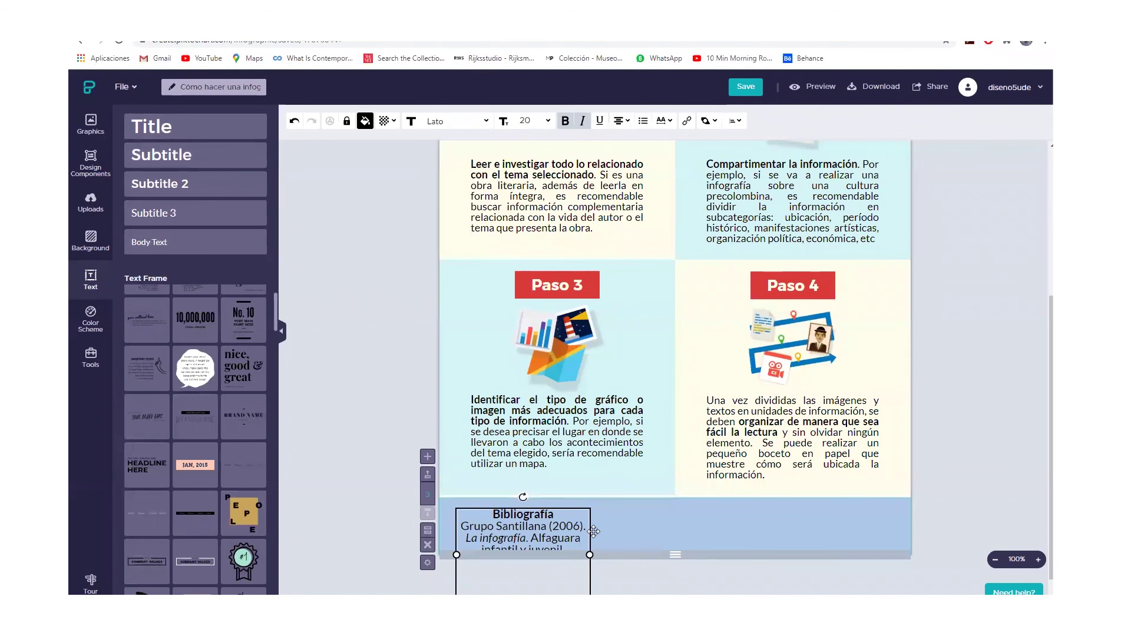
{"action": "left_click_drag", "start_coordinate": [591, 532], "coordinate": [847, 538]}
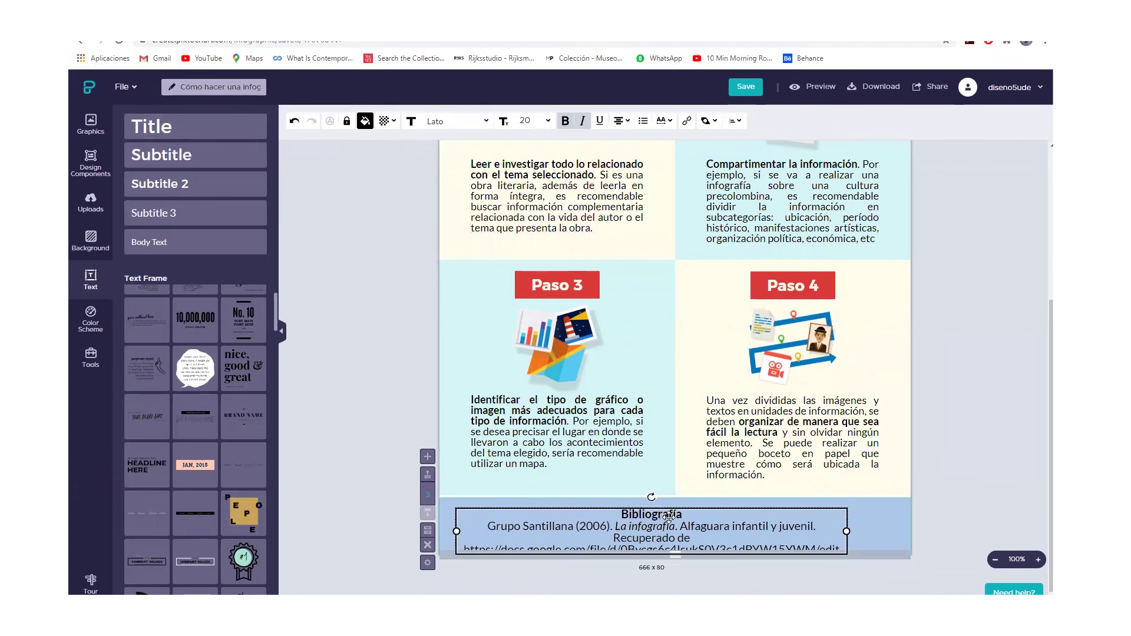
{"action": "left_click_drag", "start_coordinate": [666, 518], "coordinate": [668, 514]}
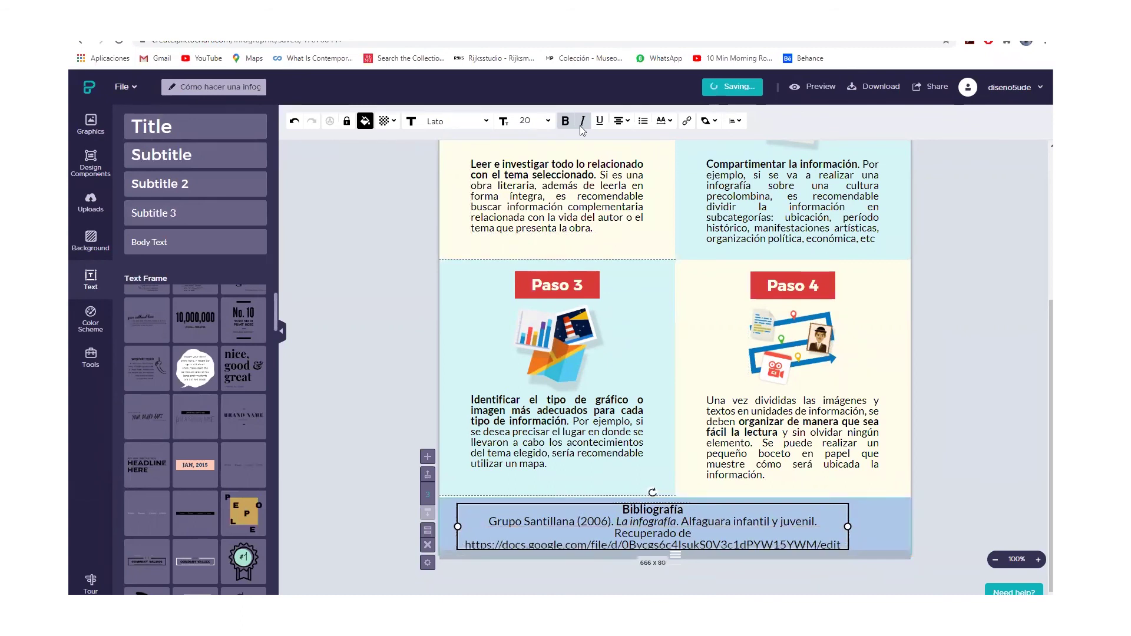
Left-align the bibliography text, widen its box to about 696 px and shift it slightly down in the block
{"action": "left_click", "coordinate": [627, 122]}
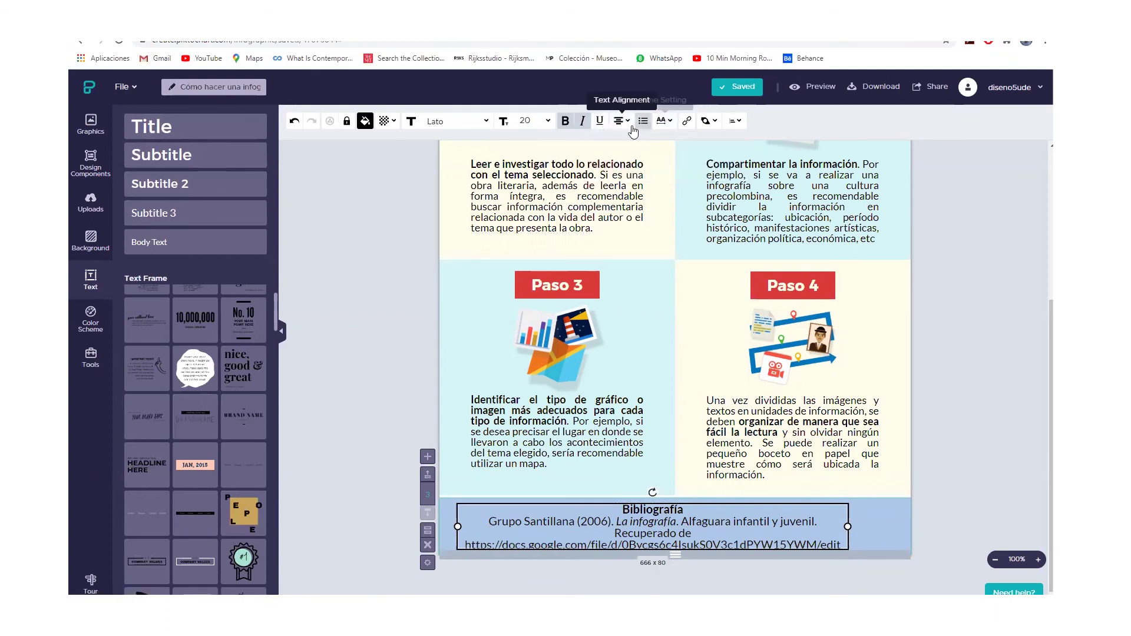
{"action": "left_click", "coordinate": [610, 128]}
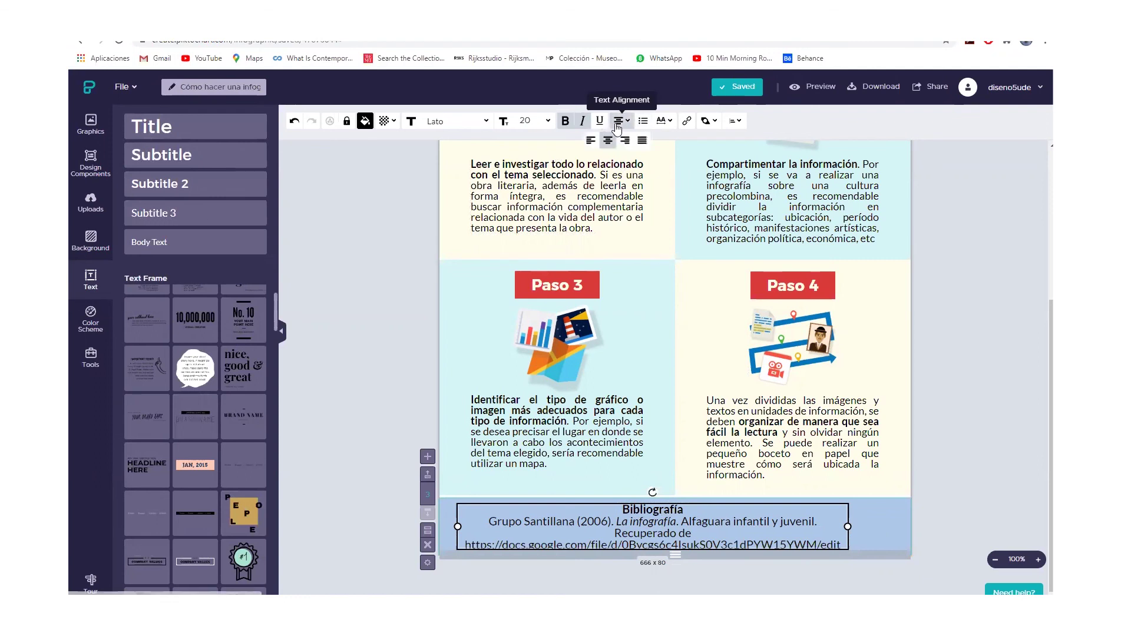
{"action": "left_click", "coordinate": [590, 140]}
{"action": "left_click_drag", "start_coordinate": [848, 527], "coordinate": [866, 526]}
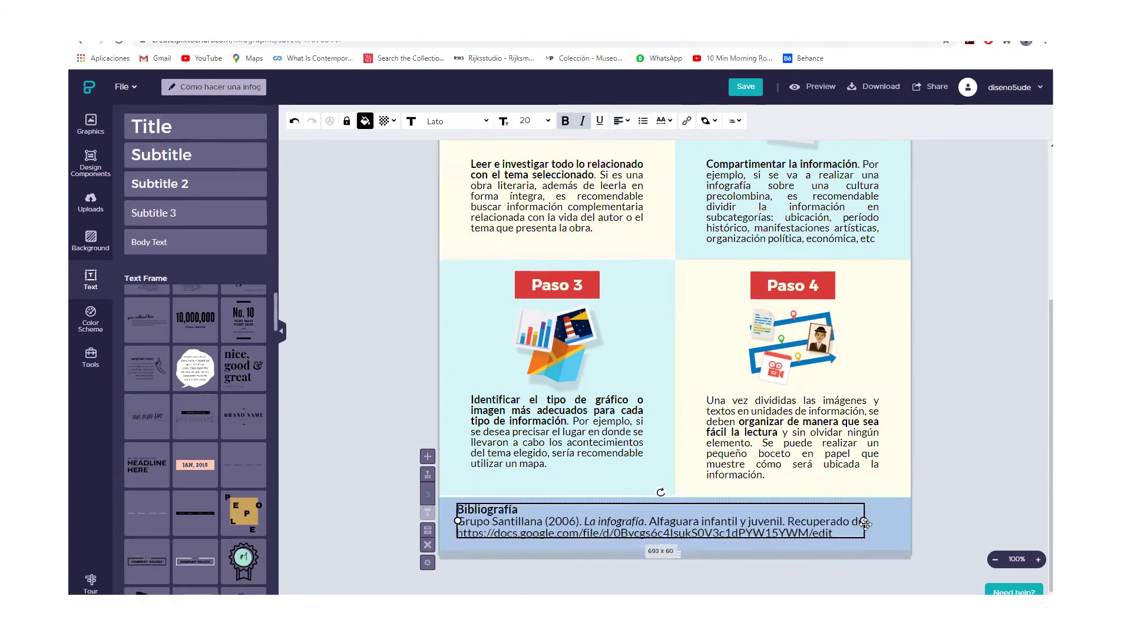
{"action": "left_click_drag", "start_coordinate": [533, 529], "coordinate": [560, 536]}
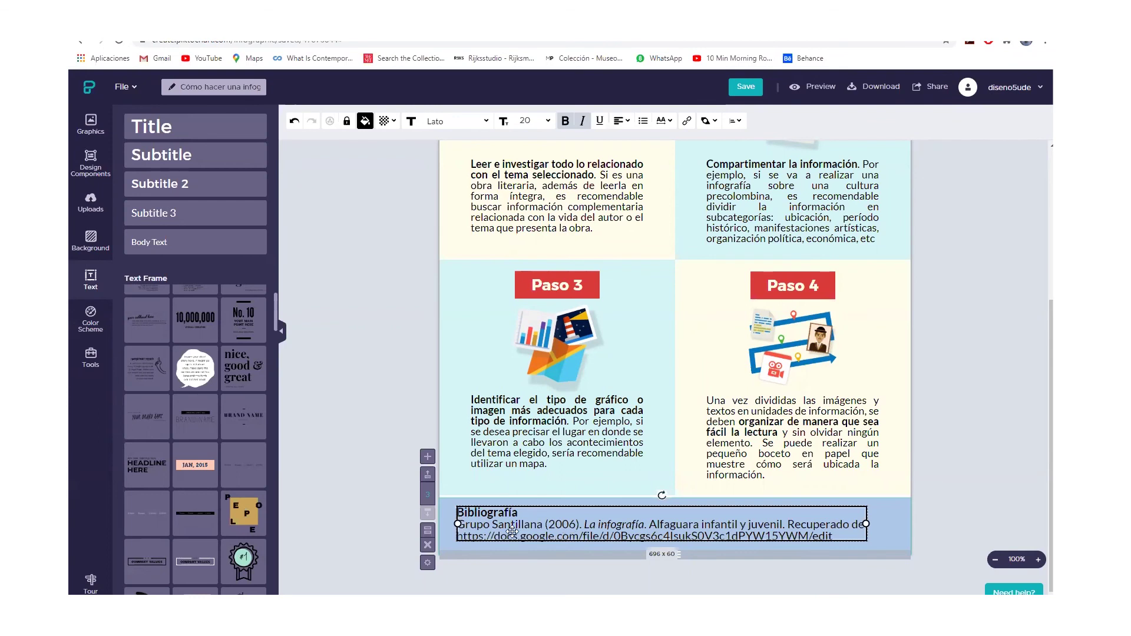
Set the font size of the entire bibliography text to 17
{"action": "left_click", "coordinate": [524, 452]}
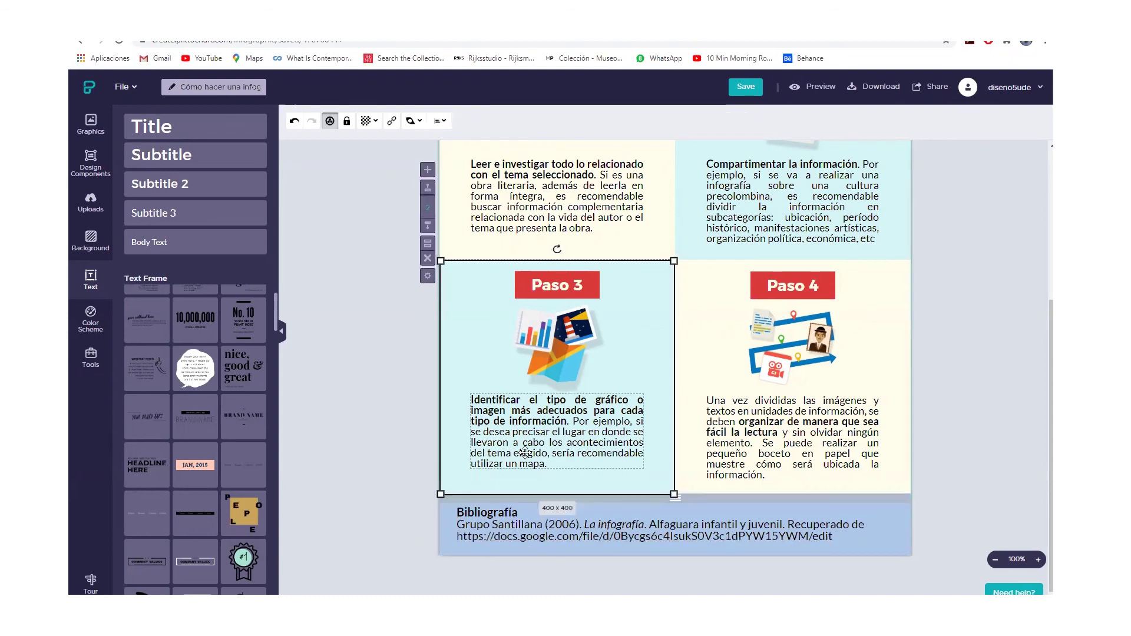
{"action": "left_click", "coordinate": [519, 524]}
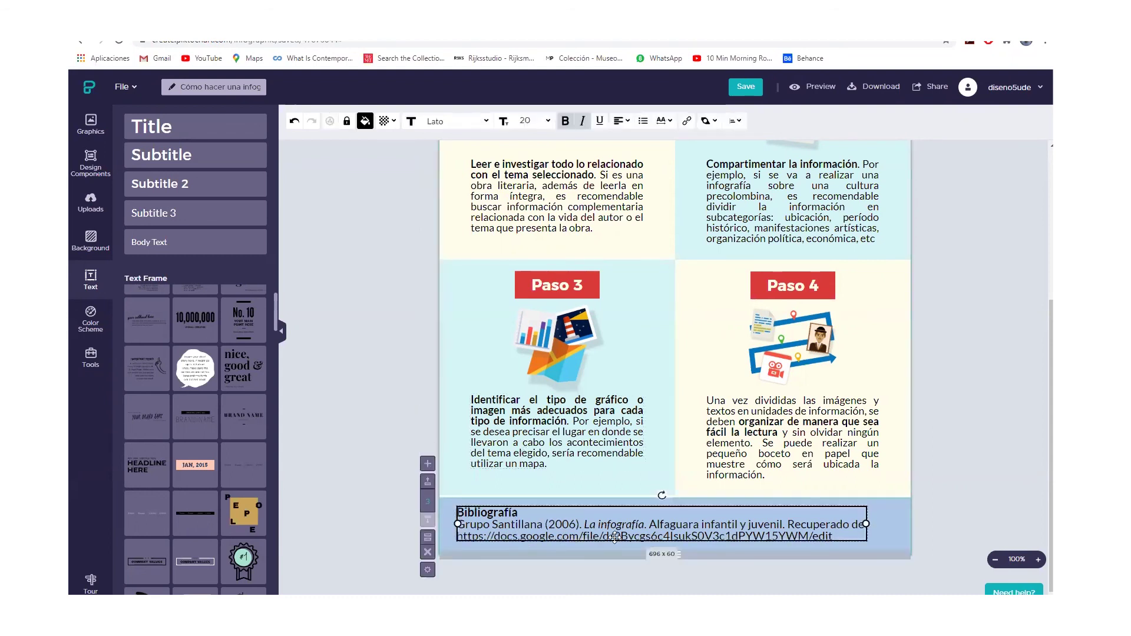
{"action": "double_click", "coordinate": [825, 526]}
{"action": "key", "text": "ctrl+a"}
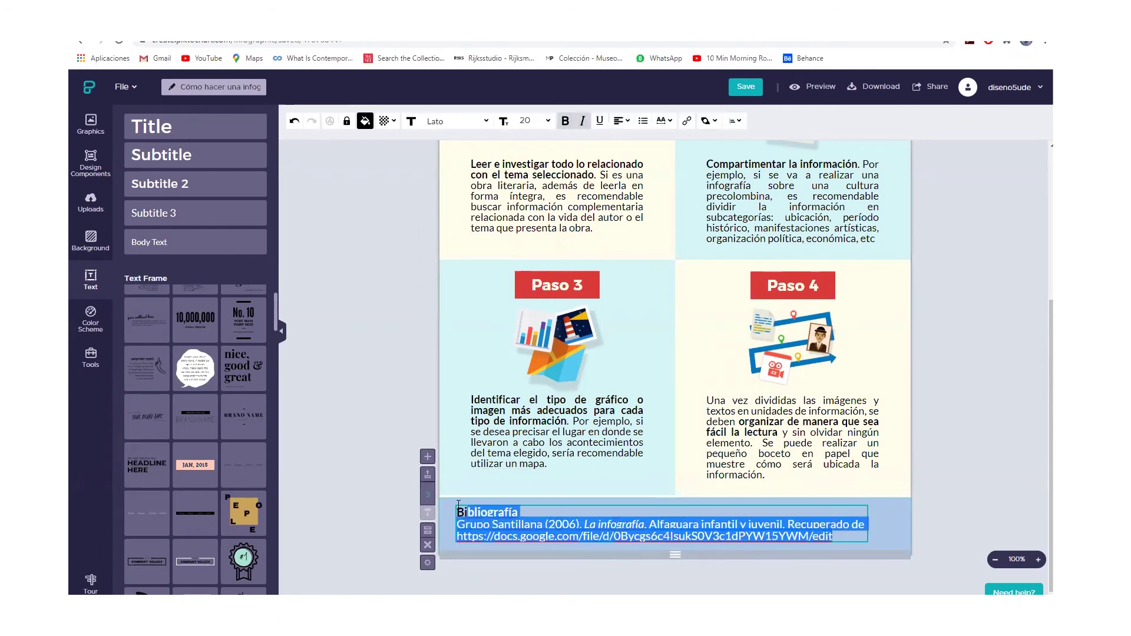
{"action": "left_click", "coordinate": [547, 120]}
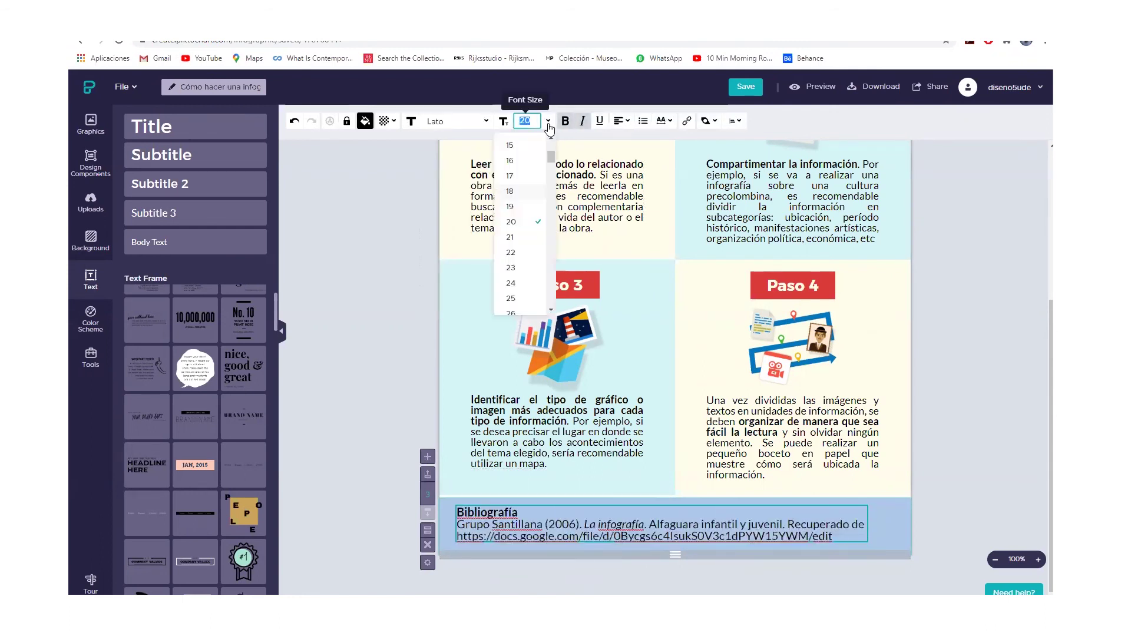
{"action": "left_click", "coordinate": [531, 175]}
{"action": "key", "text": "Escape"}
Reposition the bibliography text box so it is vertically centred in the bottom block, and deselect it
{"action": "left_click", "coordinate": [487, 525]}
{"action": "left_click_drag", "start_coordinate": [488, 524], "coordinate": [478, 514]}
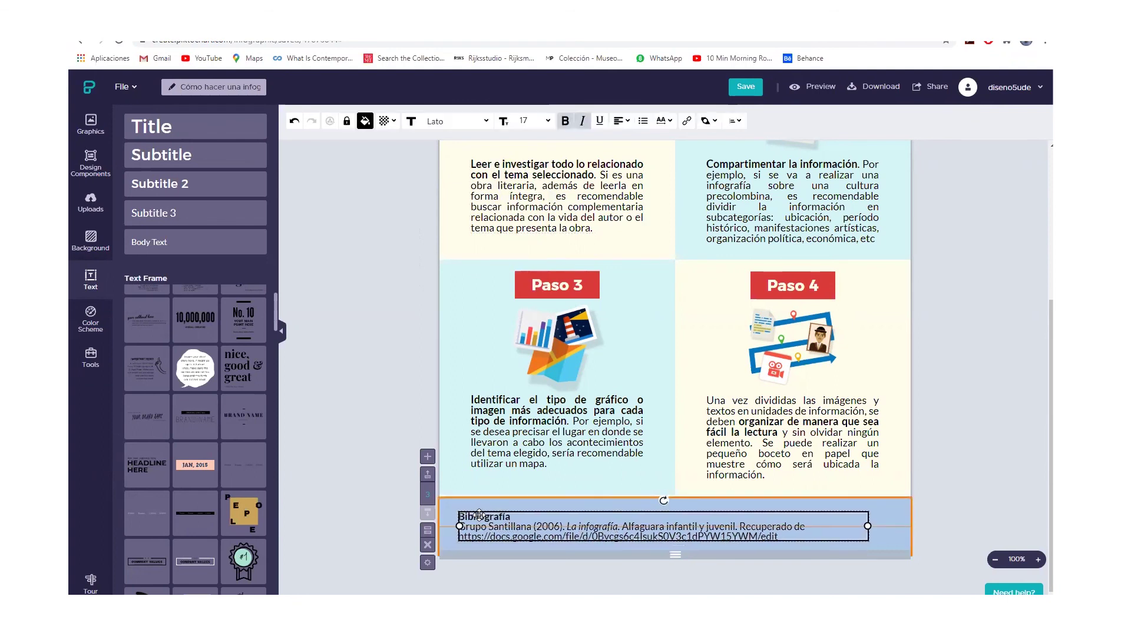
{"action": "left_click", "coordinate": [962, 464]}
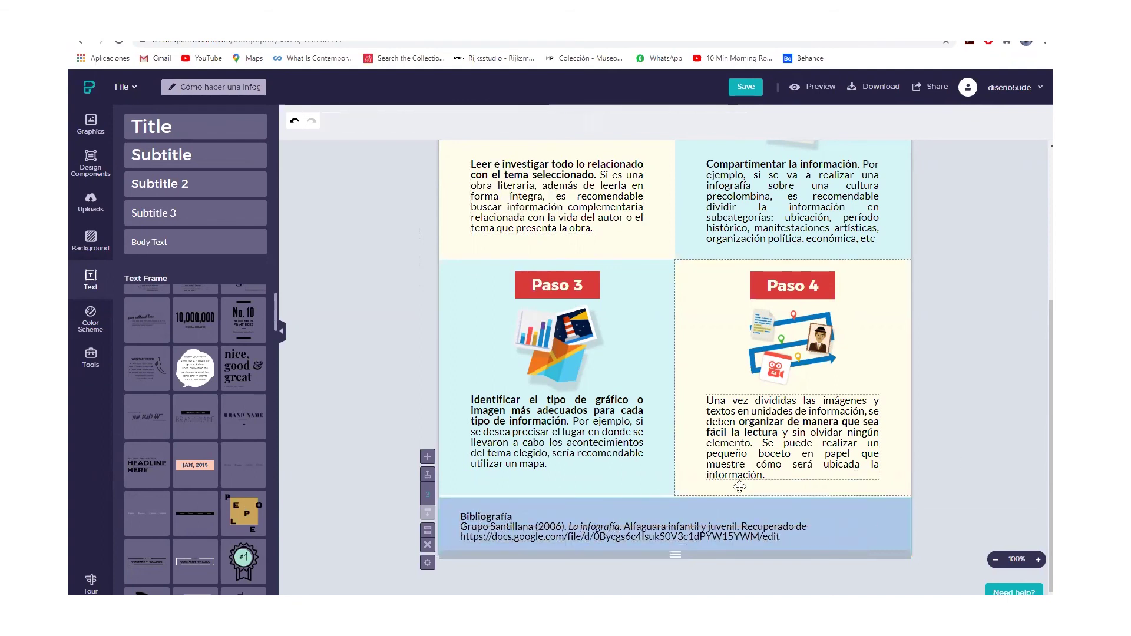
{"action": "left_click", "coordinate": [652, 462]}
{"action": "left_click_drag", "start_coordinate": [682, 493], "coordinate": [683, 498]}
{"action": "left_click", "coordinate": [998, 465]}
{"action": "left_click", "coordinate": [904, 460]}
{"action": "left_click", "coordinate": [938, 422]}
{"action": "scroll", "coordinate": [938, 422], "scroll_direction": "up", "scroll_amount": 5}
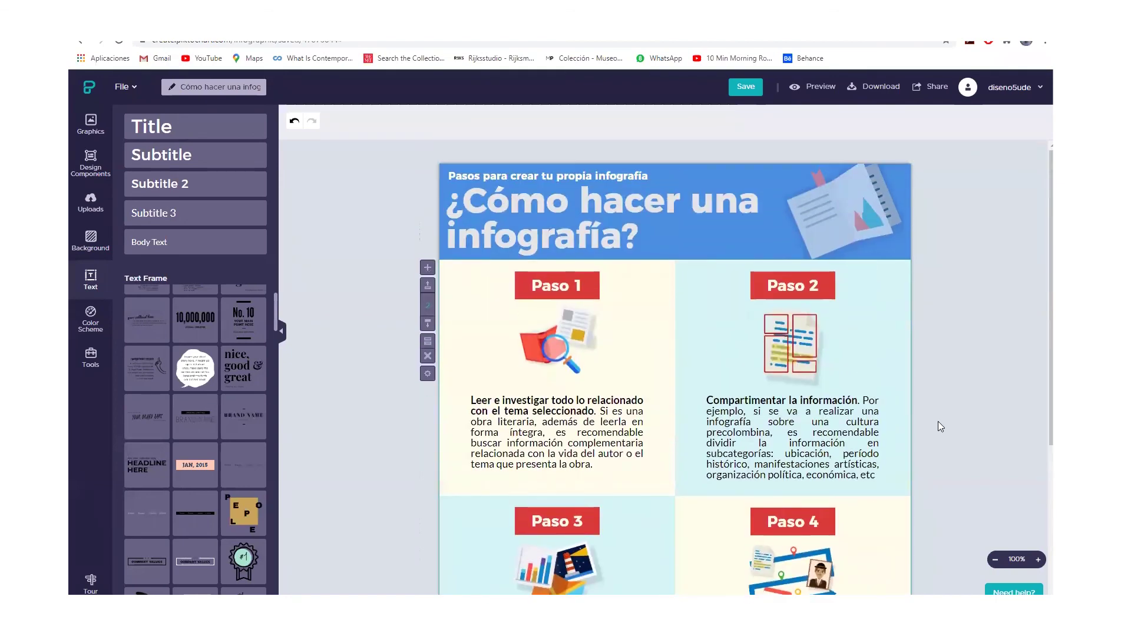
Switch to the Boceto.jpg sketch in Photos to compare it with the infographic's layout, and return to the infographic editor
{"action": "scroll", "coordinate": [937, 422], "scroll_direction": "down", "scroll_amount": 5}
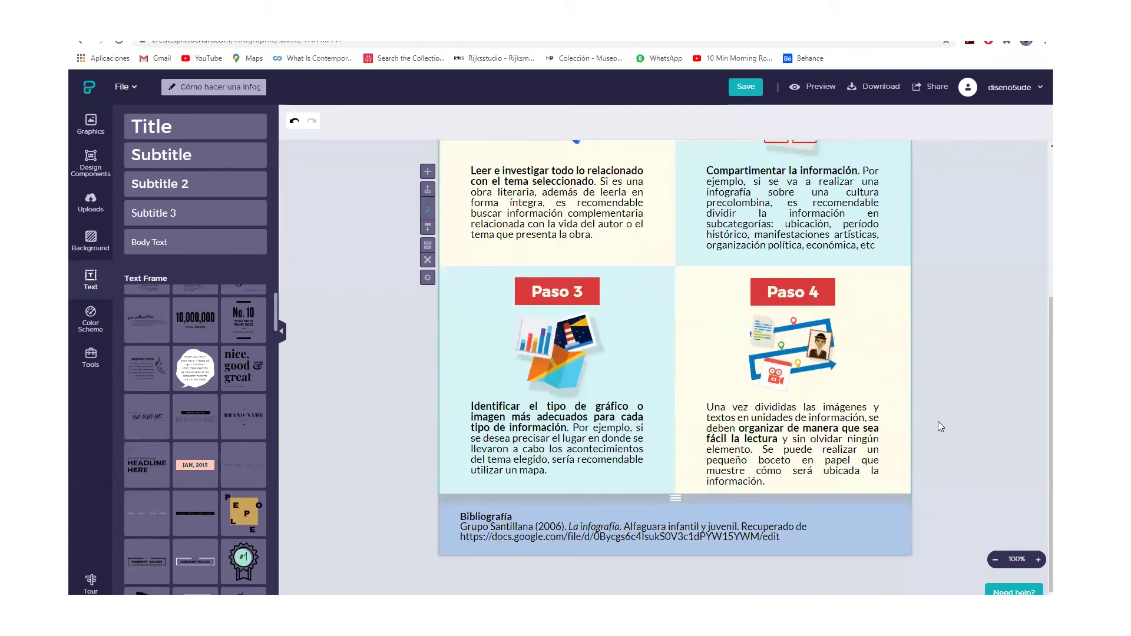
{"action": "scroll", "coordinate": [364, 500], "scroll_direction": "up", "scroll_amount": 4}
{"action": "key", "text": "alt+Tab"}
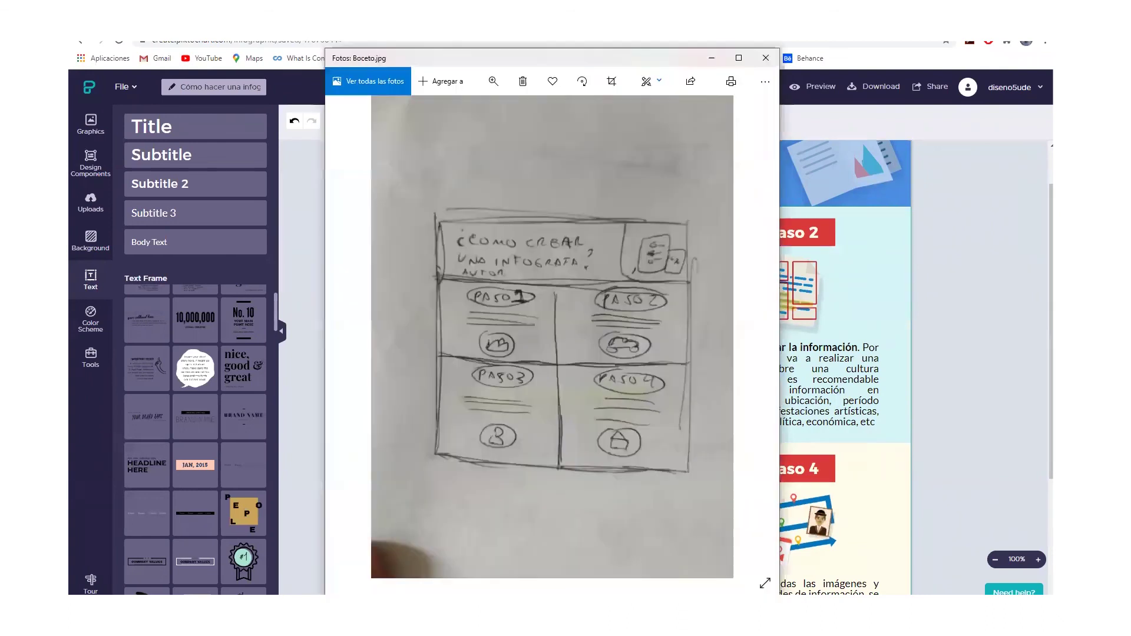
{"action": "mouse_move", "coordinate": [399, 615]}
{"action": "left_click", "coordinate": [952, 449]}
{"action": "scroll", "coordinate": [736, 408], "scroll_direction": "up", "scroll_amount": 1}
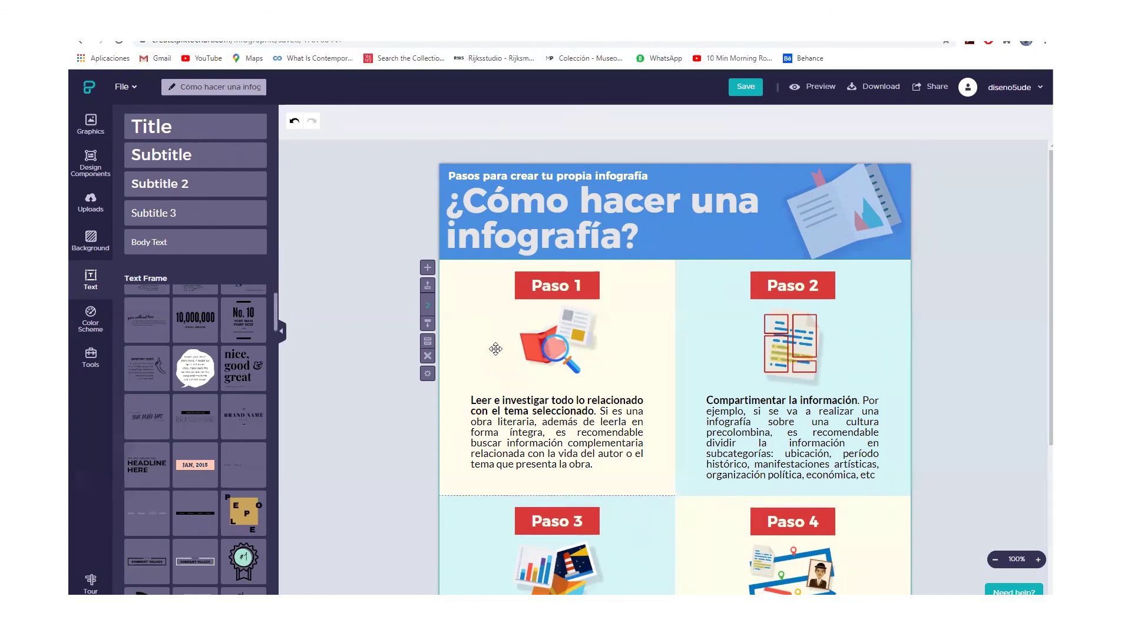
Collapse the text library beside the canvas and save the infographic
{"action": "scroll", "coordinate": [495, 358], "scroll_direction": "down", "scroll_amount": 4}
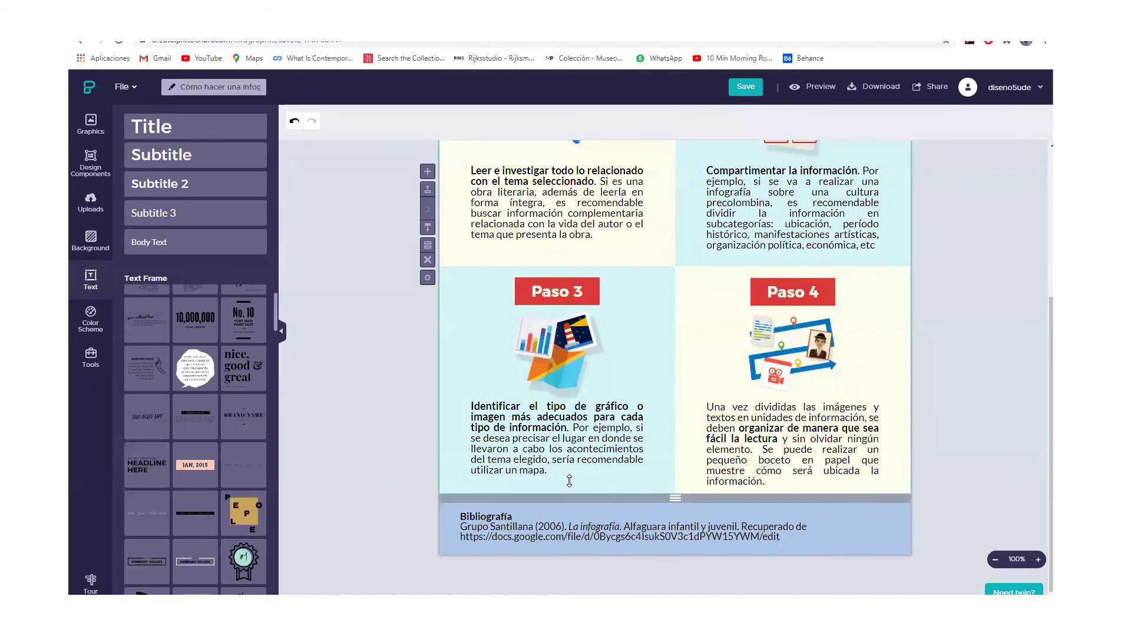
{"action": "scroll", "coordinate": [569, 481], "scroll_direction": "up", "scroll_amount": 4}
{"action": "scroll", "coordinate": [631, 379], "scroll_direction": "down", "scroll_amount": 4}
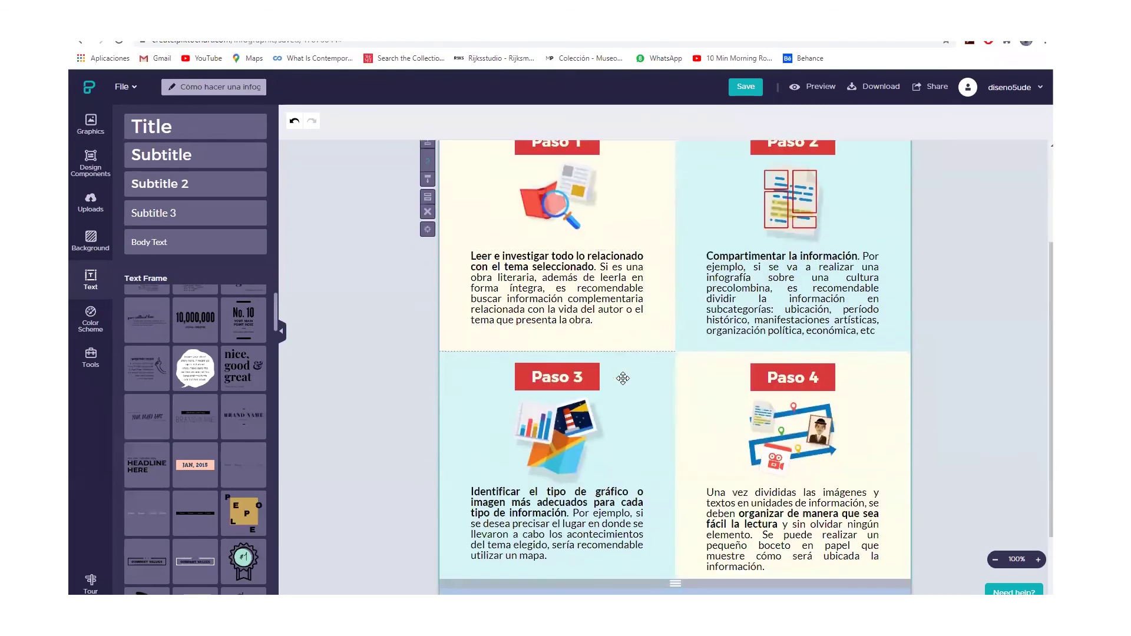
{"action": "left_click", "coordinate": [284, 339]}
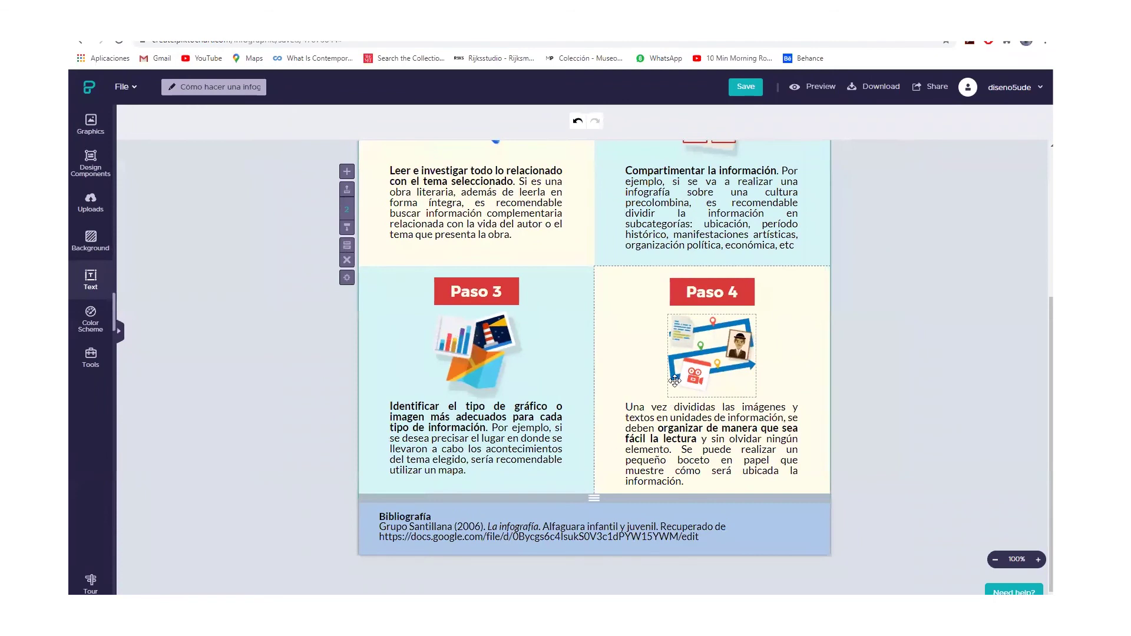
{"action": "scroll", "coordinate": [675, 380], "scroll_direction": "up", "scroll_amount": 4}
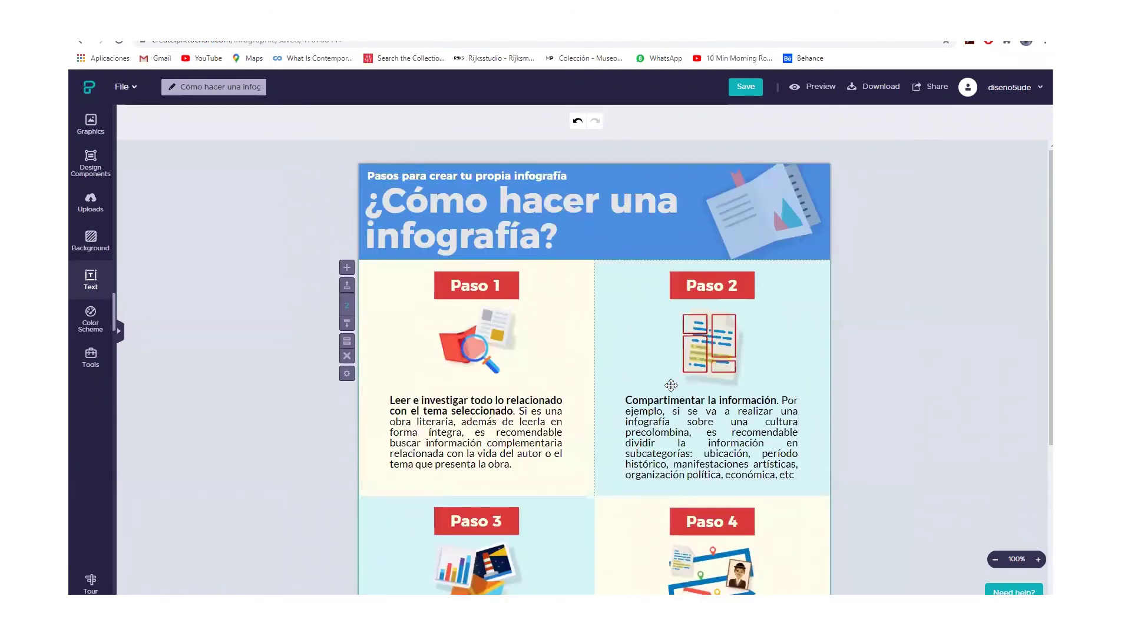
{"action": "scroll", "coordinate": [672, 386], "scroll_direction": "down", "scroll_amount": 4}
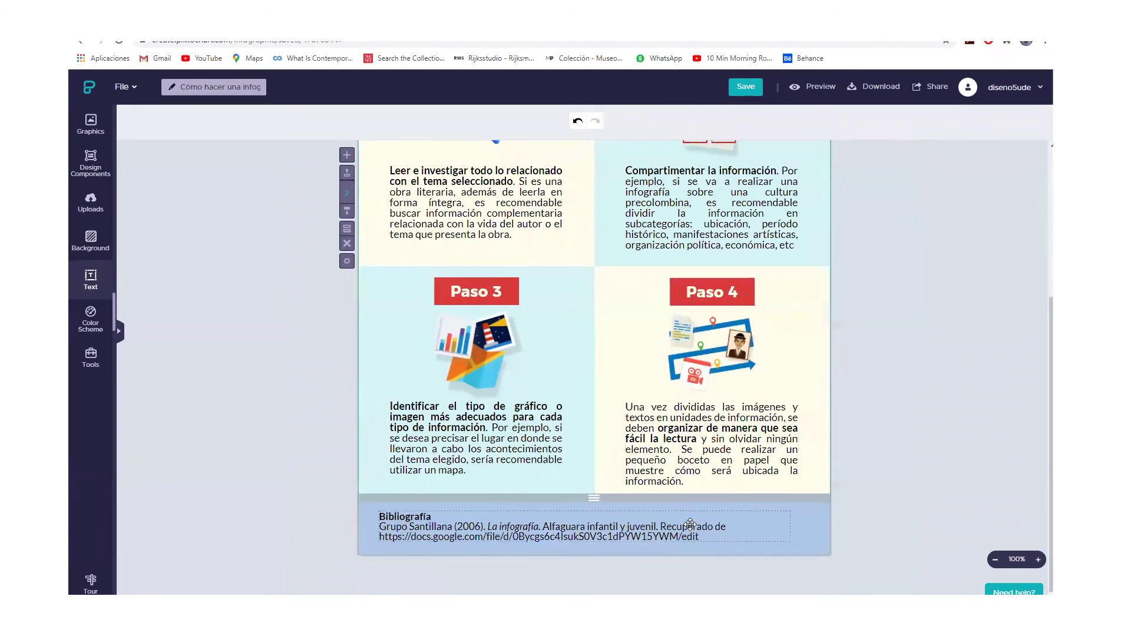
{"action": "scroll", "coordinate": [690, 521], "scroll_direction": "up", "scroll_amount": 4}
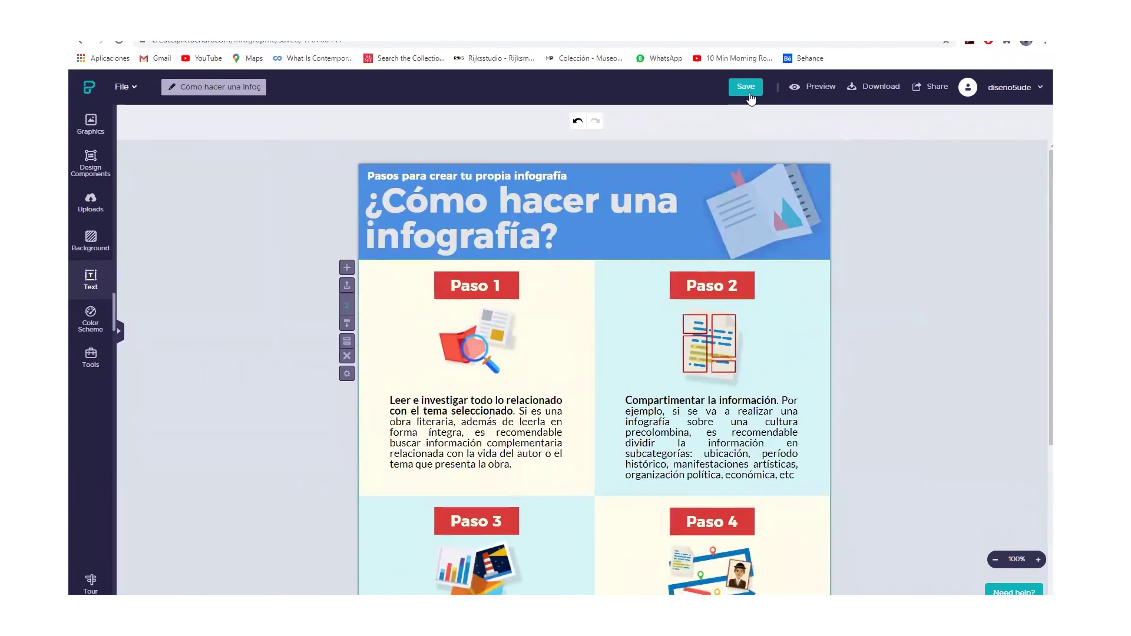
{"action": "left_click", "coordinate": [749, 92]}
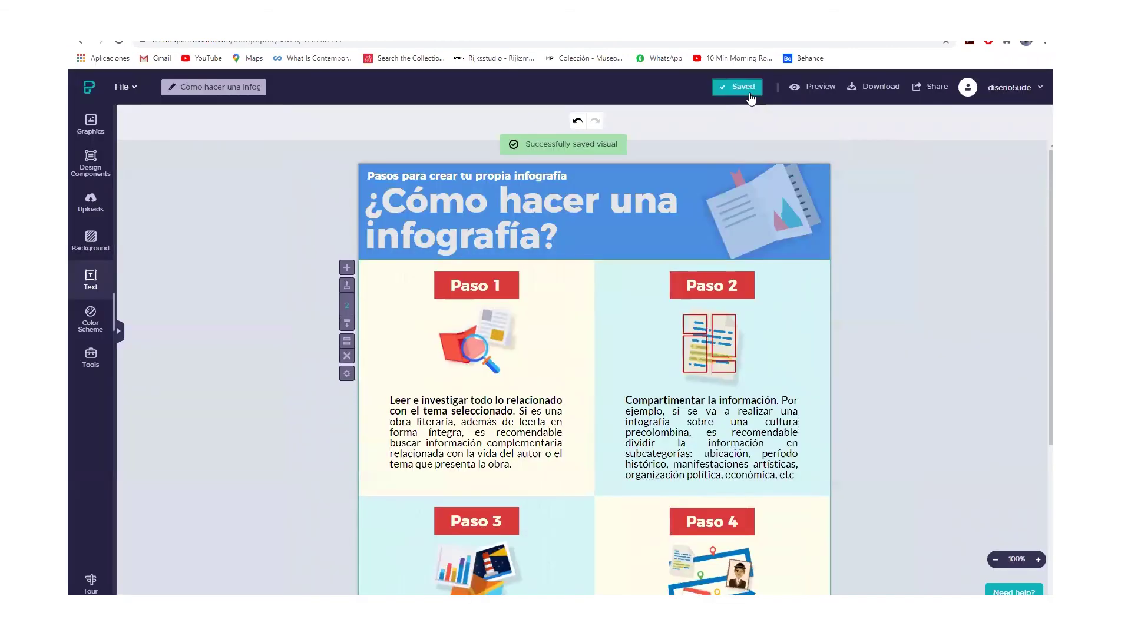
Preview the infographic, review it from the header to the bibliography block, and exit the preview
{"action": "left_click", "coordinate": [806, 92]}
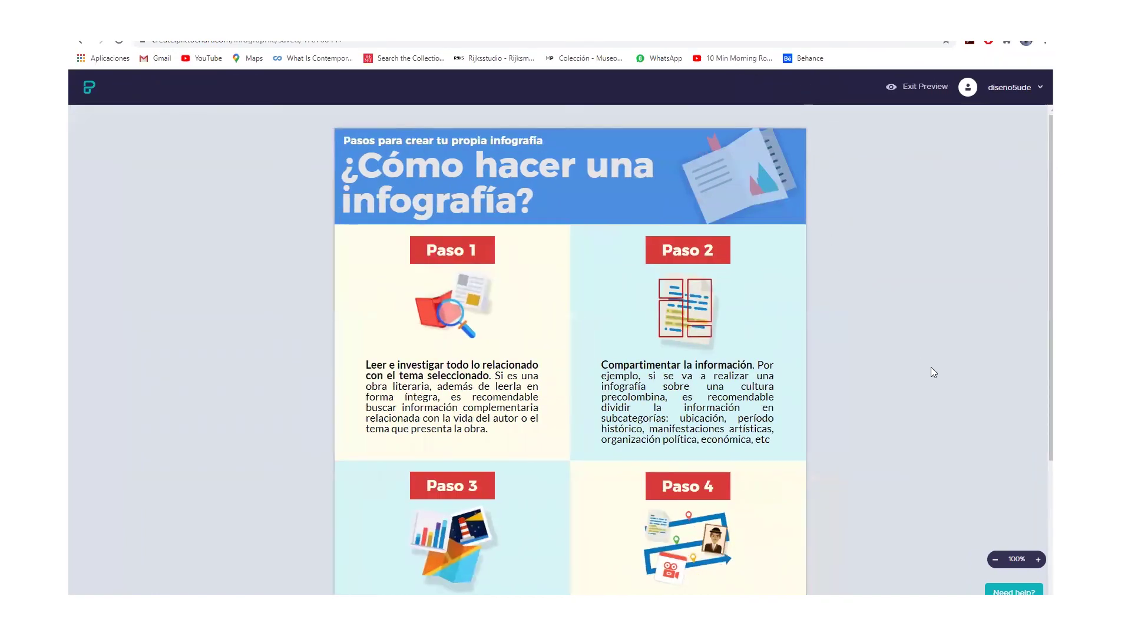
{"action": "scroll", "coordinate": [931, 368], "scroll_direction": "down", "scroll_amount": 3}
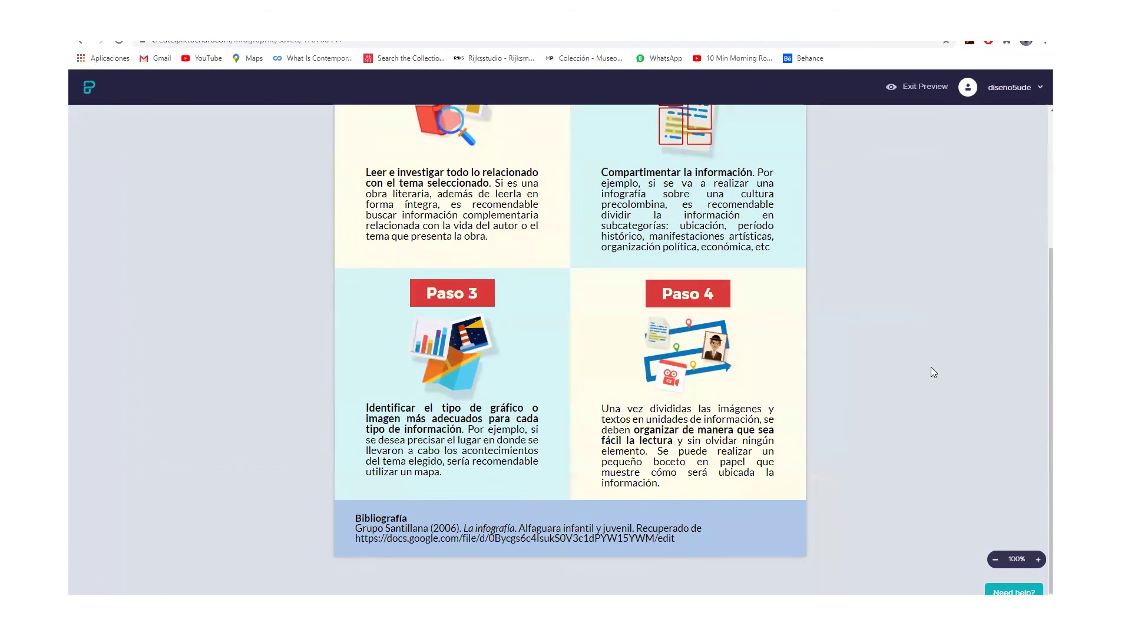
{"action": "scroll", "coordinate": [930, 368], "scroll_direction": "up", "scroll_amount": 3}
{"action": "scroll", "coordinate": [931, 368], "scroll_direction": "down", "scroll_amount": 3}
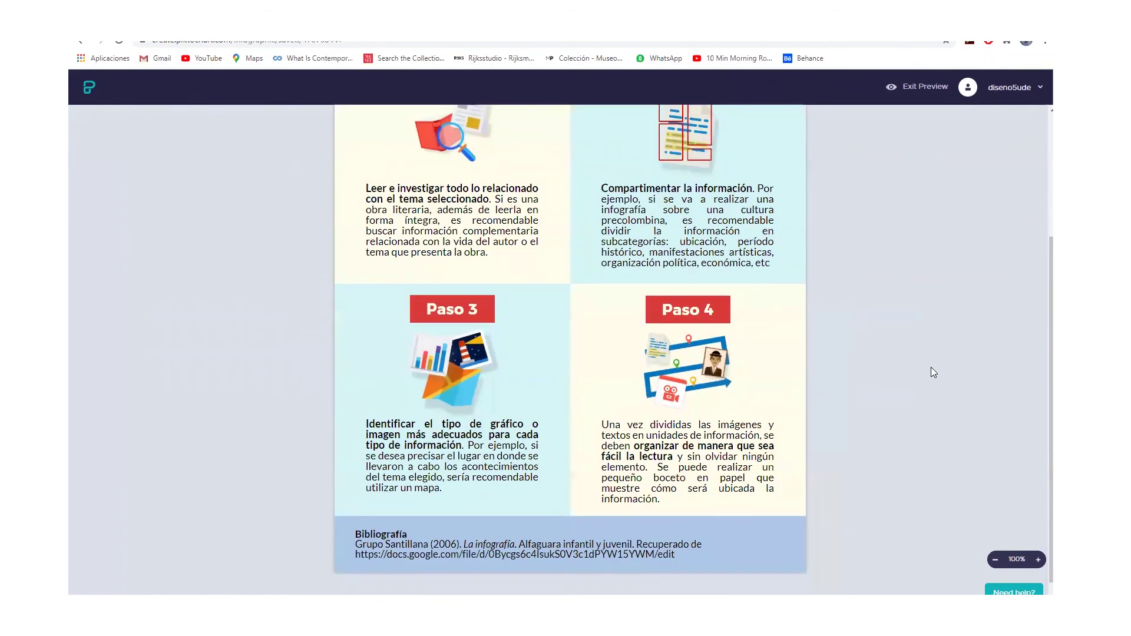
{"action": "scroll", "coordinate": [933, 372], "scroll_direction": "up", "scroll_amount": 3}
{"action": "scroll", "coordinate": [931, 371], "scroll_direction": "down", "scroll_amount": 3}
{"action": "scroll", "coordinate": [931, 371], "scroll_direction": "up", "scroll_amount": 3}
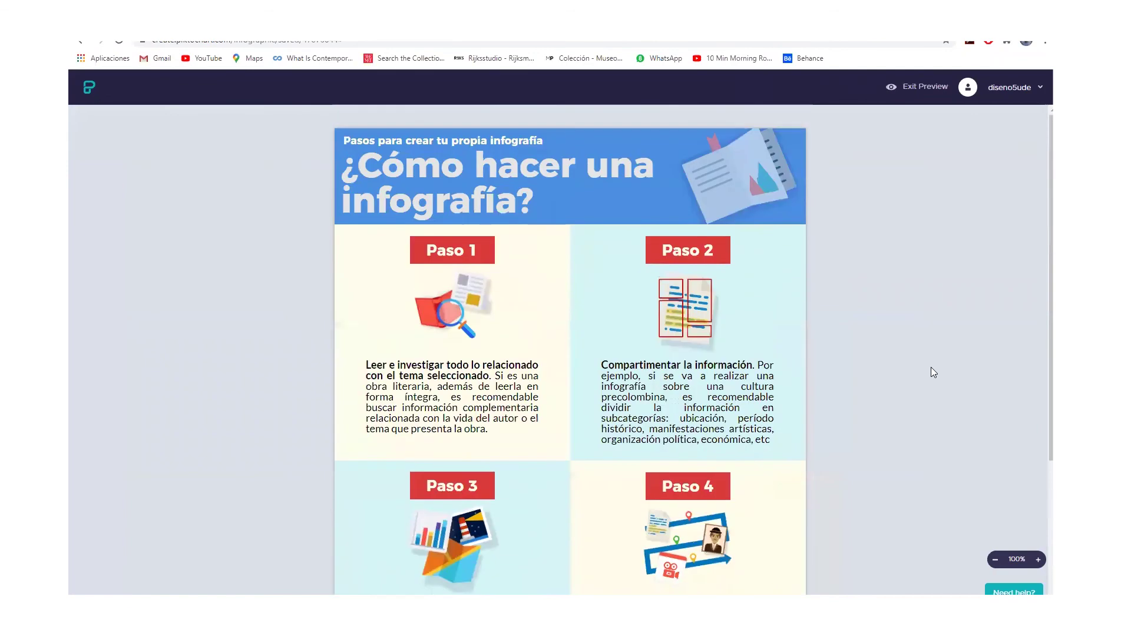
{"action": "left_click", "coordinate": [914, 93]}
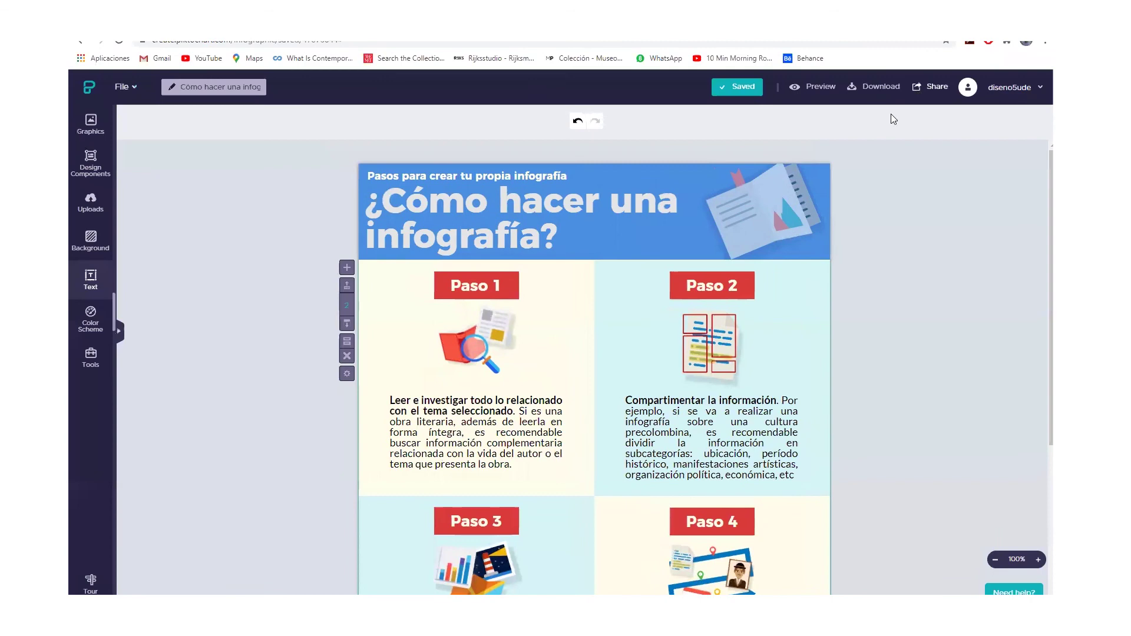
{"action": "left_click", "coordinate": [865, 93]}
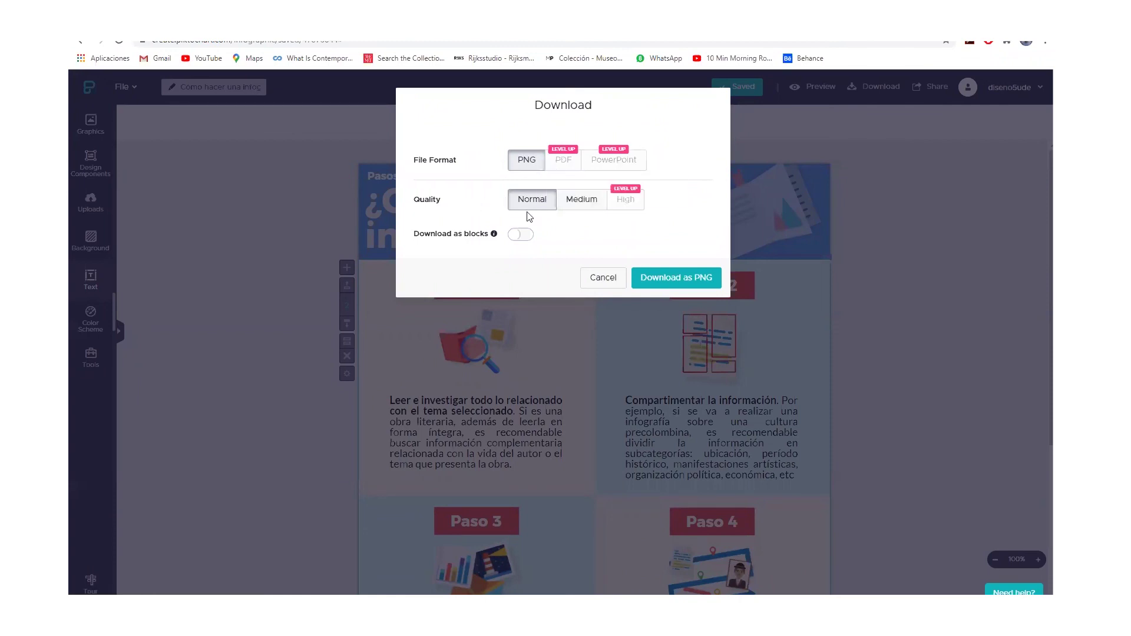
{"action": "left_click", "coordinate": [580, 201]}
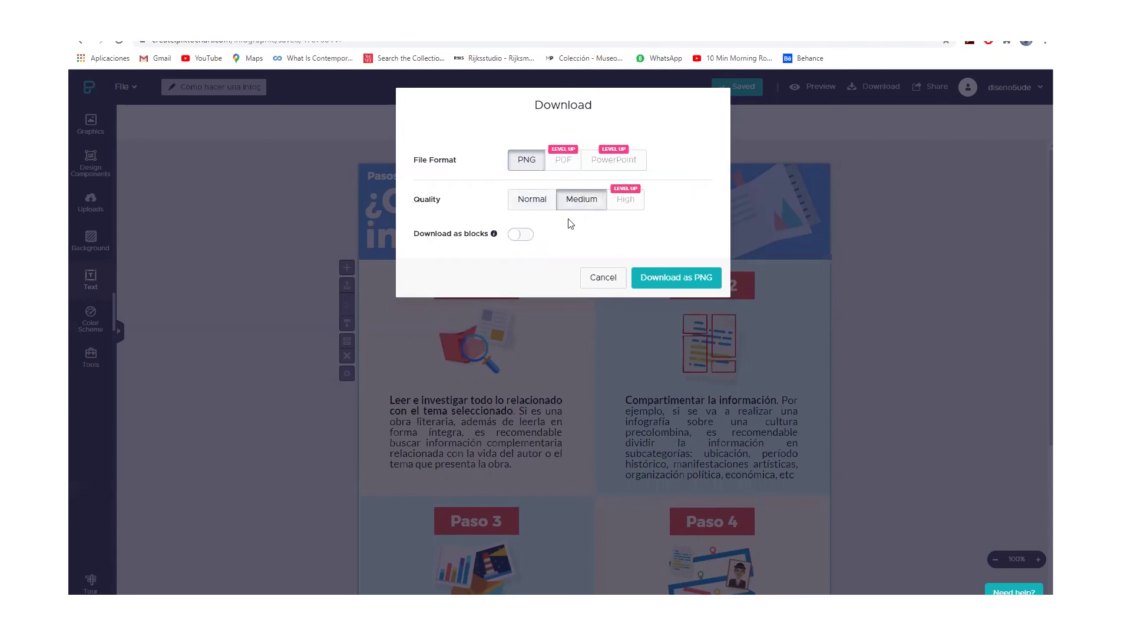
{"action": "left_click", "coordinate": [517, 239]}
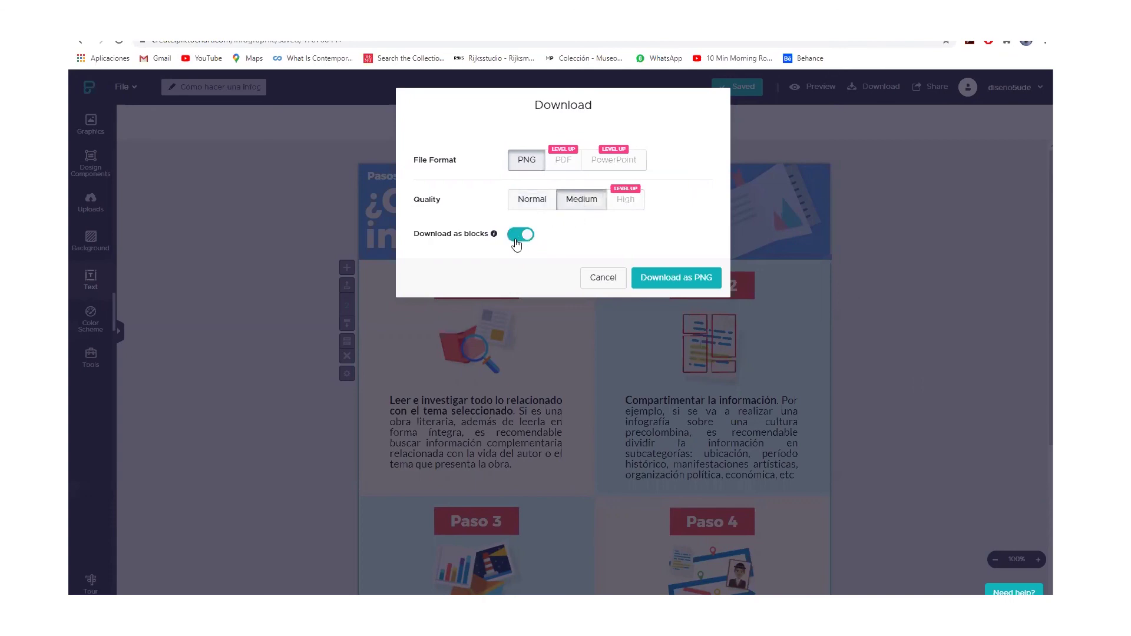
{"action": "left_click", "coordinate": [600, 280]}
{"action": "left_click", "coordinate": [807, 213]}
{"action": "left_click", "coordinate": [631, 377]}
{"action": "scroll", "coordinate": [628, 521], "scroll_direction": "down", "scroll_amount": 4}
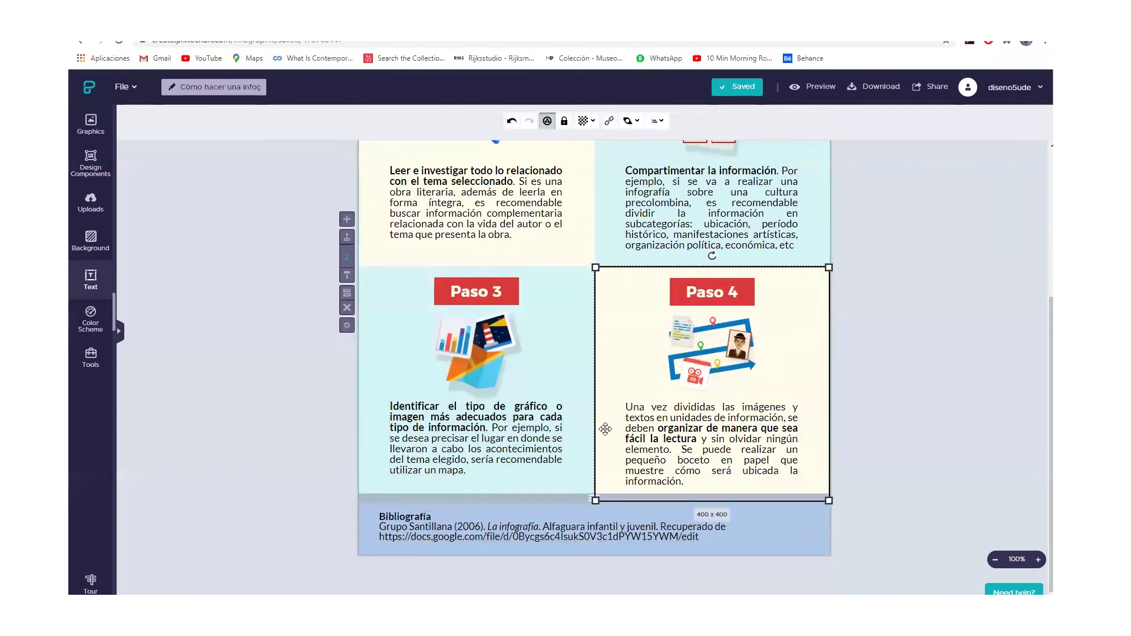
{"action": "scroll", "coordinate": [589, 383], "scroll_direction": "up", "scroll_amount": 4}
{"action": "left_click", "coordinate": [573, 238]}
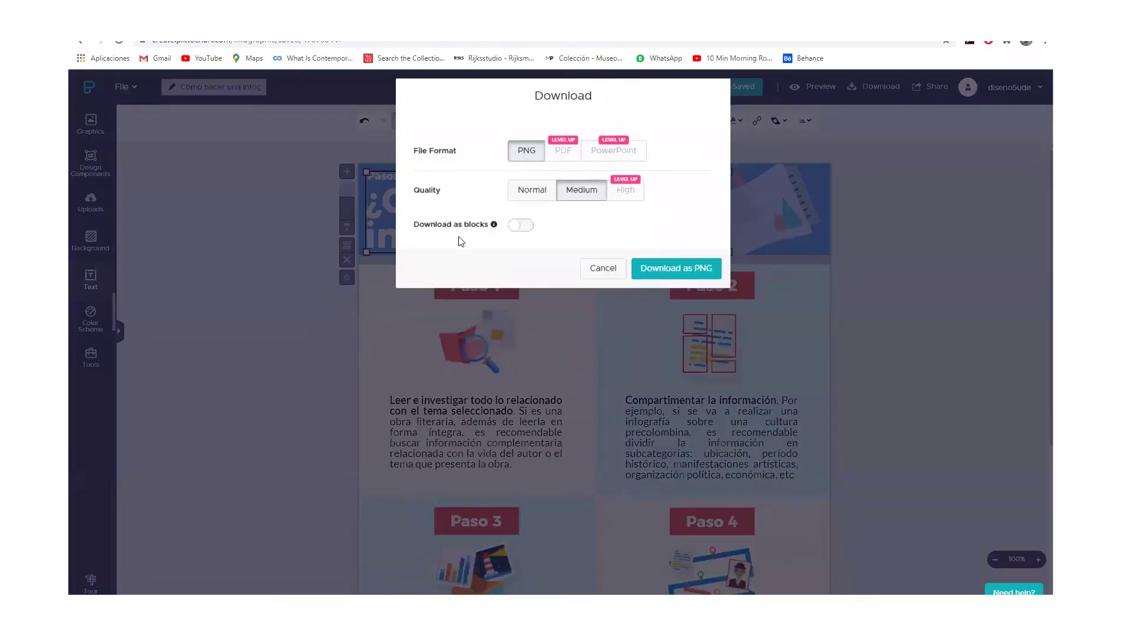
Download the whole infographic as a medium-quality PNG with the download-as-blocks option off
{"action": "left_click", "coordinate": [520, 235]}
{"action": "left_click", "coordinate": [520, 234]}
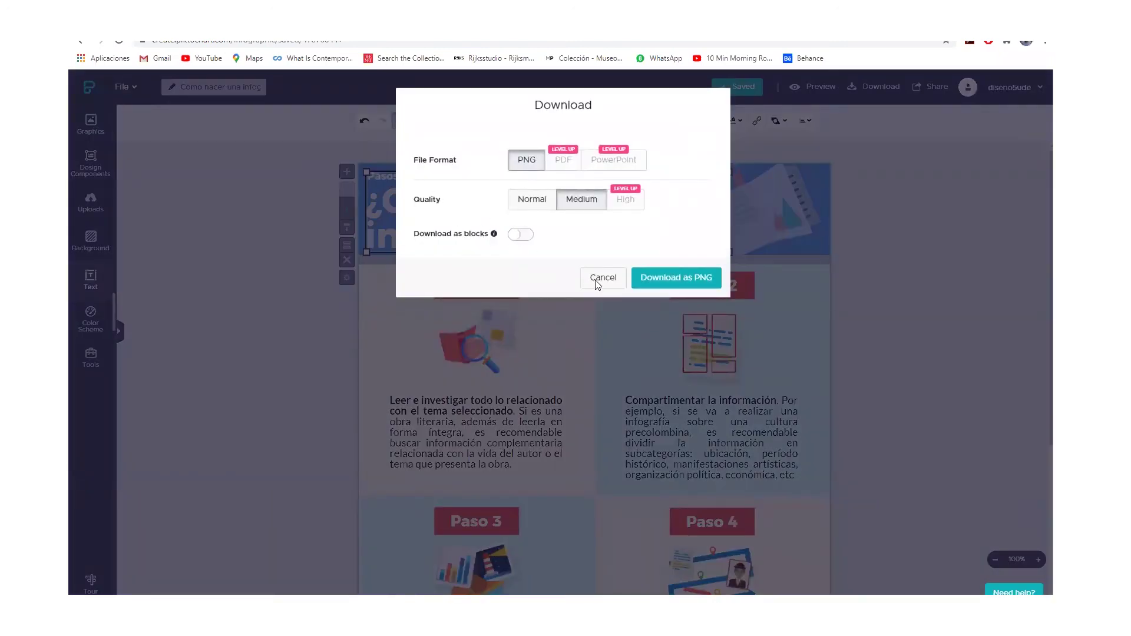
{"action": "left_click", "coordinate": [513, 239]}
{"action": "left_click", "coordinate": [521, 235]}
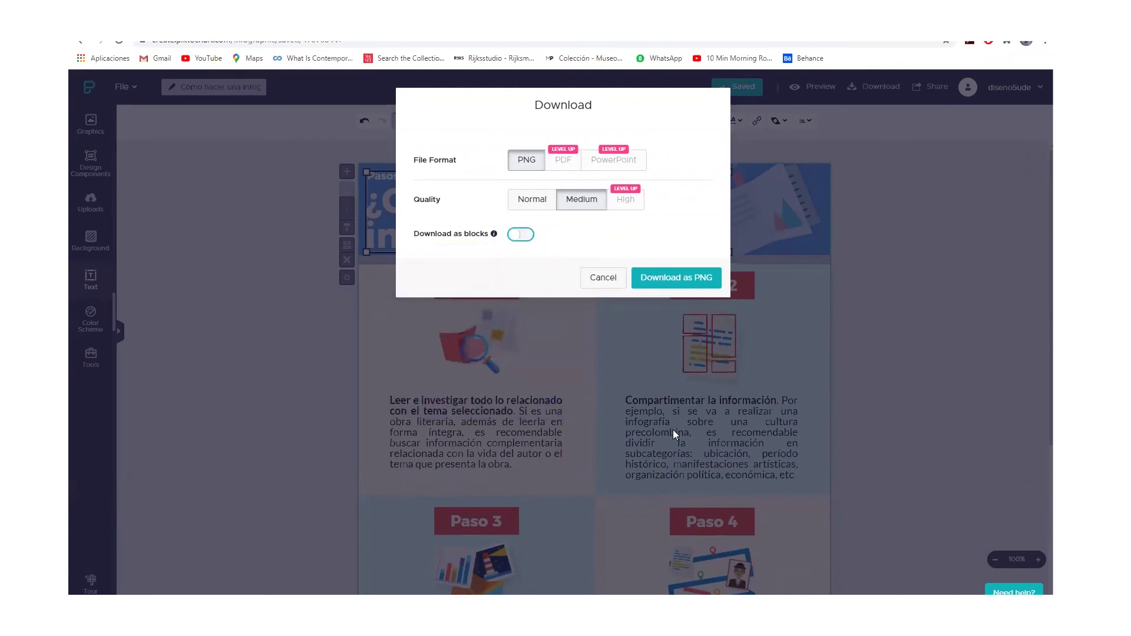
{"action": "left_click", "coordinate": [662, 282]}
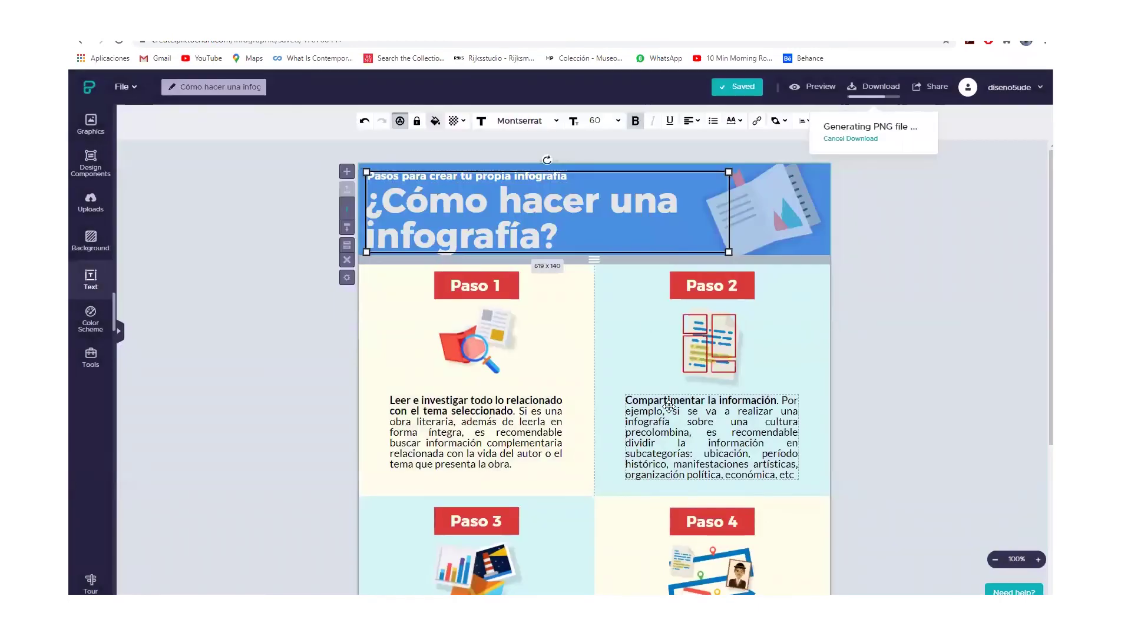